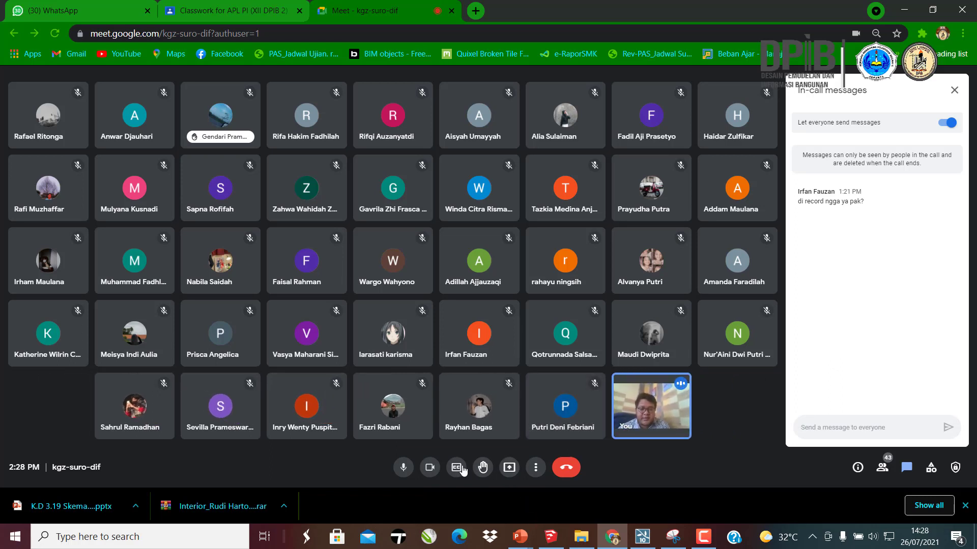
# - Present the entire screen to the meeting and switch to the ALOFT hotel lobby model in SketchUp
pyautogui.click(508, 468)
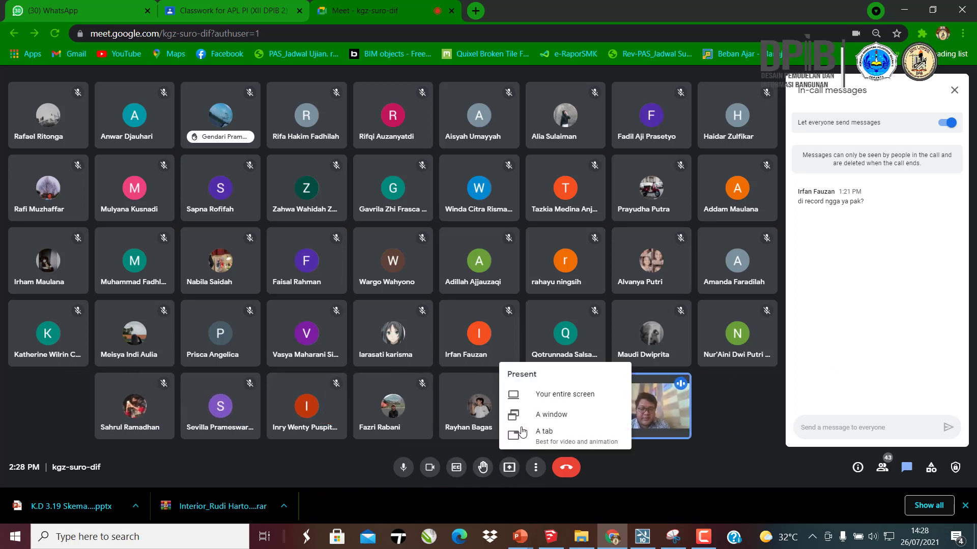
pyautogui.click(549, 393)
pyautogui.click(420, 179)
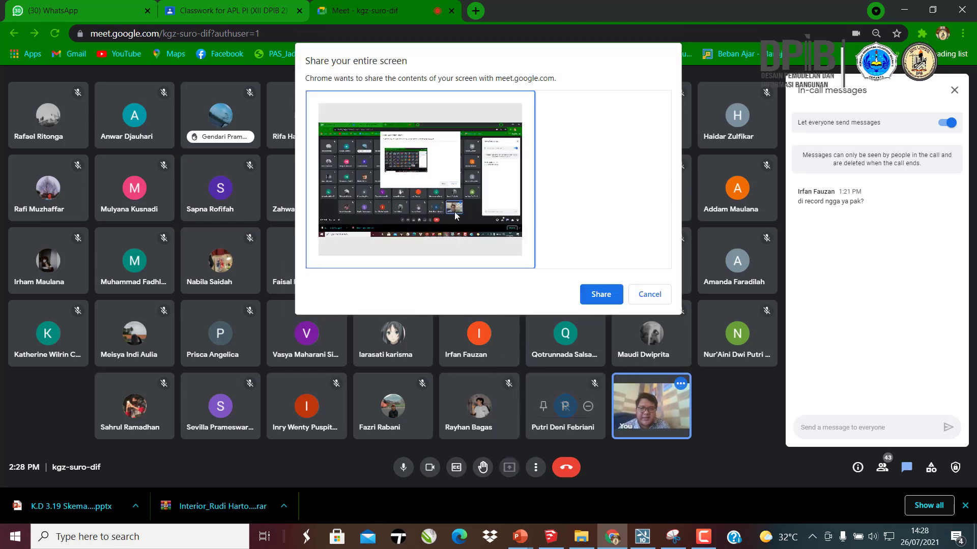
pyautogui.click(595, 294)
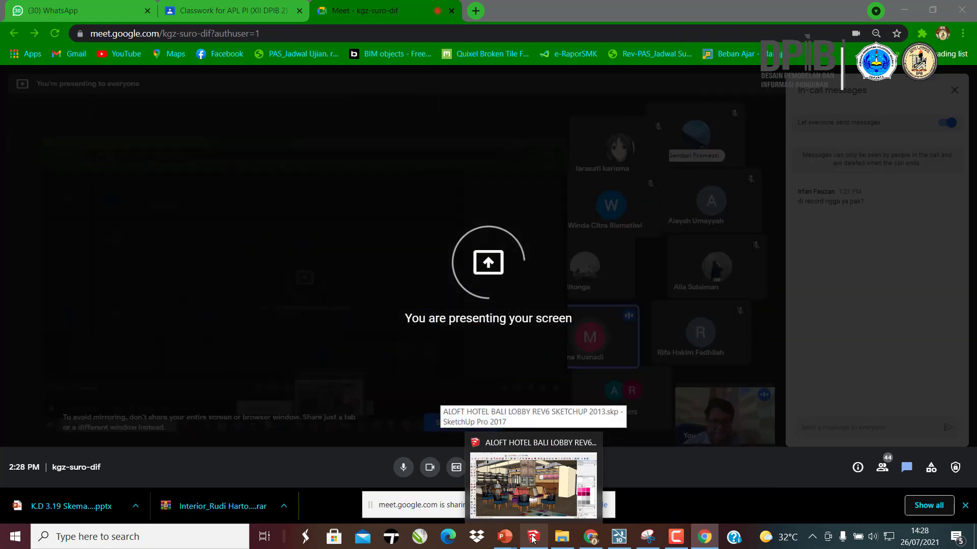
pyautogui.click(533, 538)
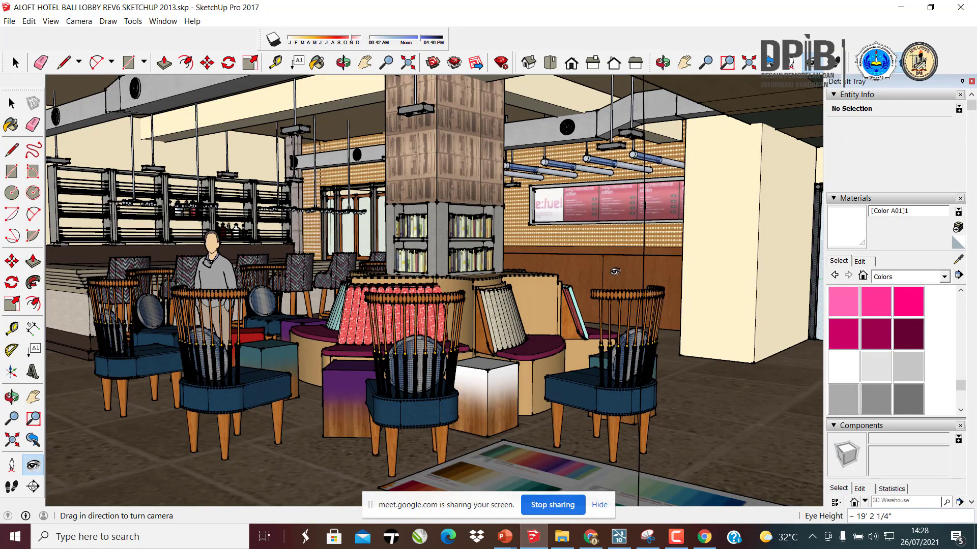
# - Examine the whole hotel building from outside and find empty ground in front of it
pyautogui.scroll(-10, 613, 271)
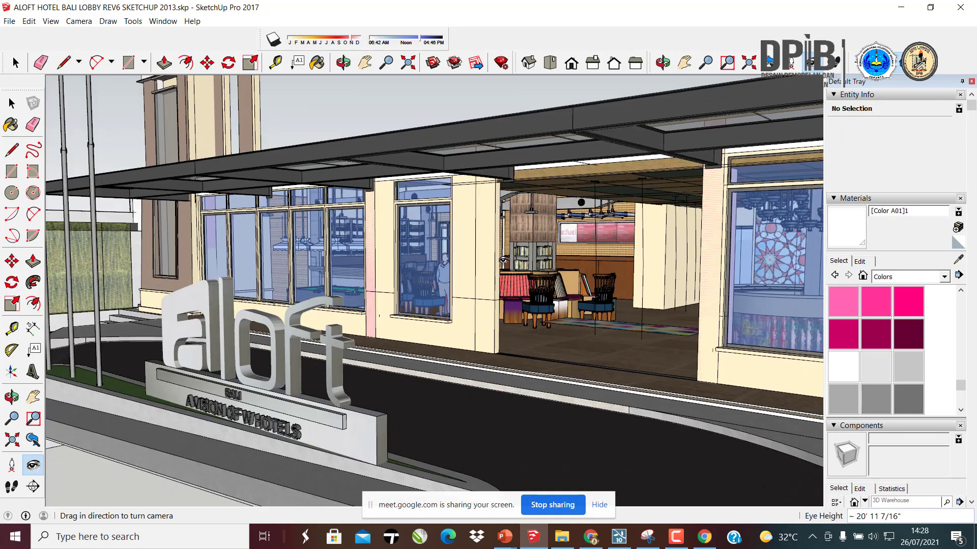
pyautogui.scroll(-3, 503, 259)
pyautogui.moveTo(503, 260); pyautogui.dragTo(525, 307, button='middle')
pyautogui.click(16, 67)
pyautogui.scroll(-2, 484, 279)
pyautogui.scroll(-2, 458, 287)
pyautogui.scroll(-5, 425, 280)
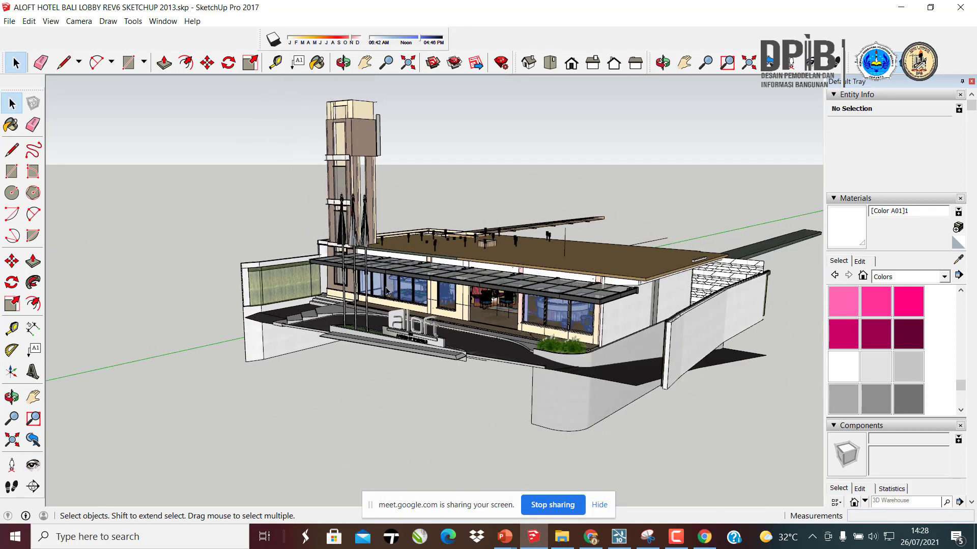
pyautogui.moveTo(425, 280); pyautogui.dragTo(276, 423, button='middle')
pyautogui.scroll(5, 305, 407)
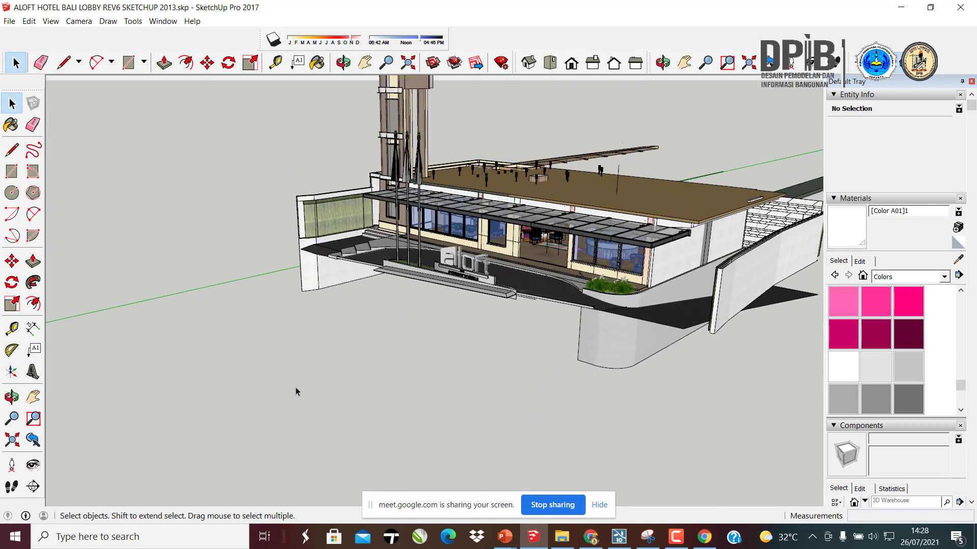
pyautogui.click(12, 171)
pyautogui.scroll(6, 392, 339)
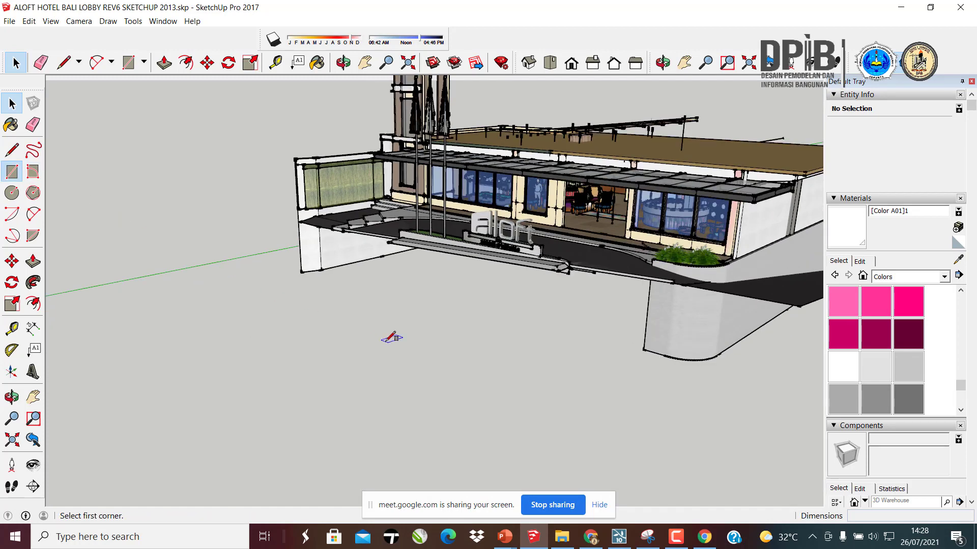
pyautogui.click(293, 351)
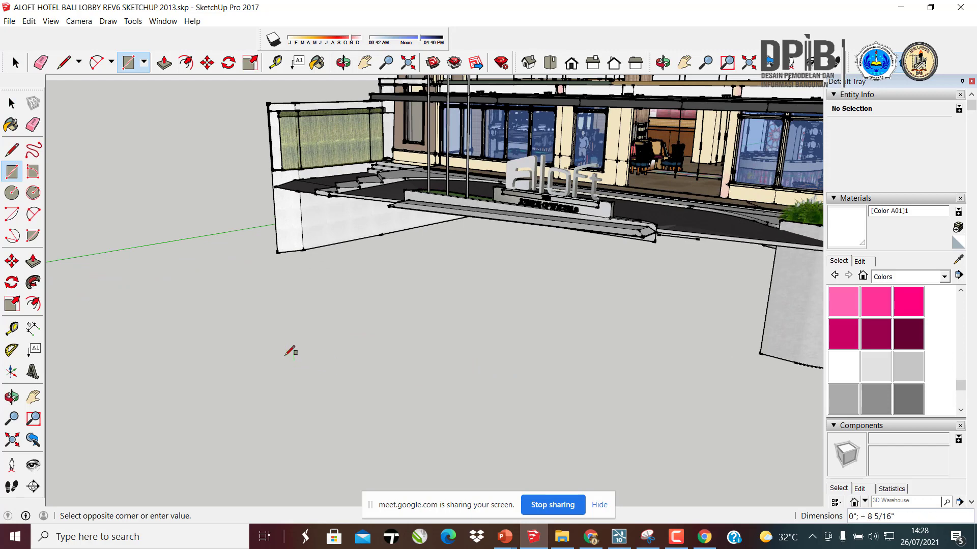
pyautogui.scroll(4, 287, 355)
pyautogui.click(401, 372)
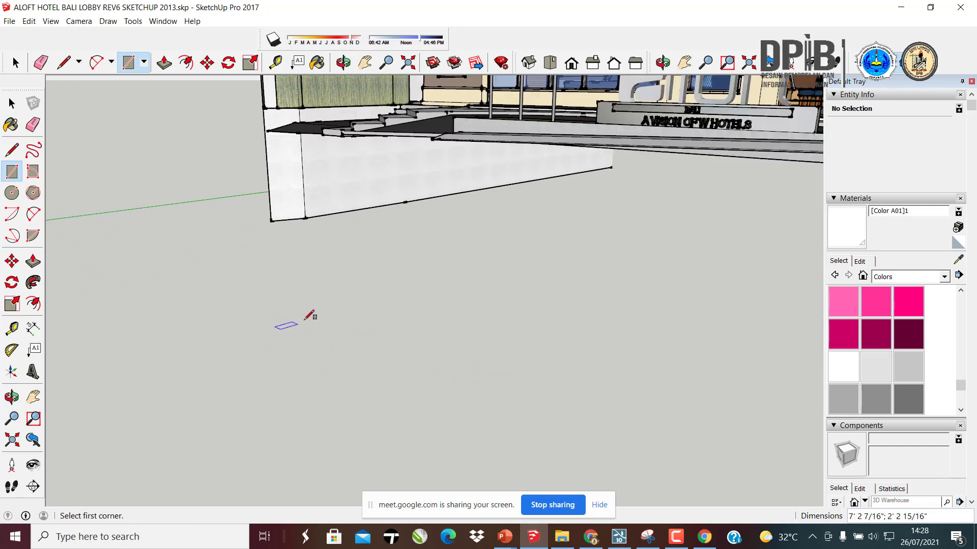
pyautogui.moveTo(309, 316); pyautogui.dragTo(298, 375, button='middle')
pyautogui.click(262, 410)
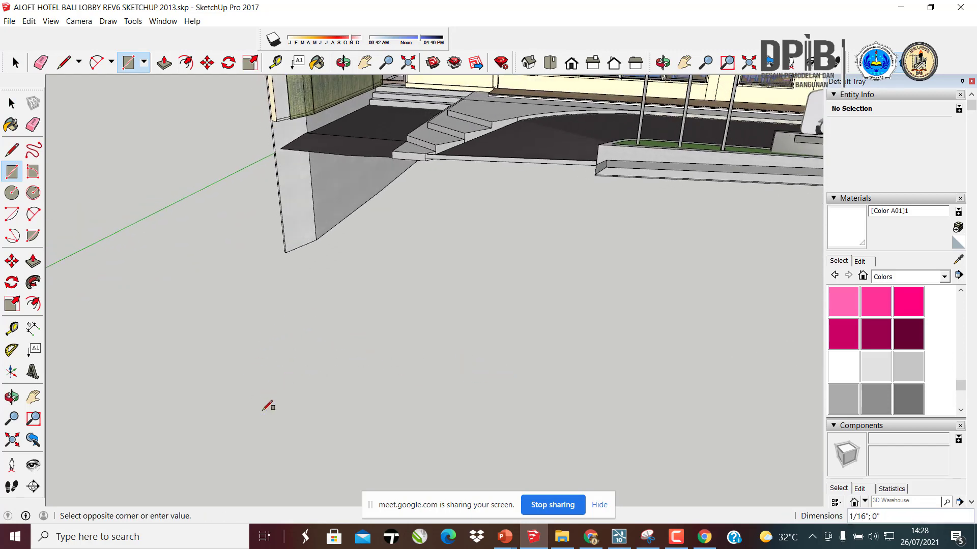
pyautogui.press('Escape')
# - Switch to the Line tool and try a line along the red axis on the empty ground before the building
pyautogui.click(19, 151)
pyautogui.click(19, 151)
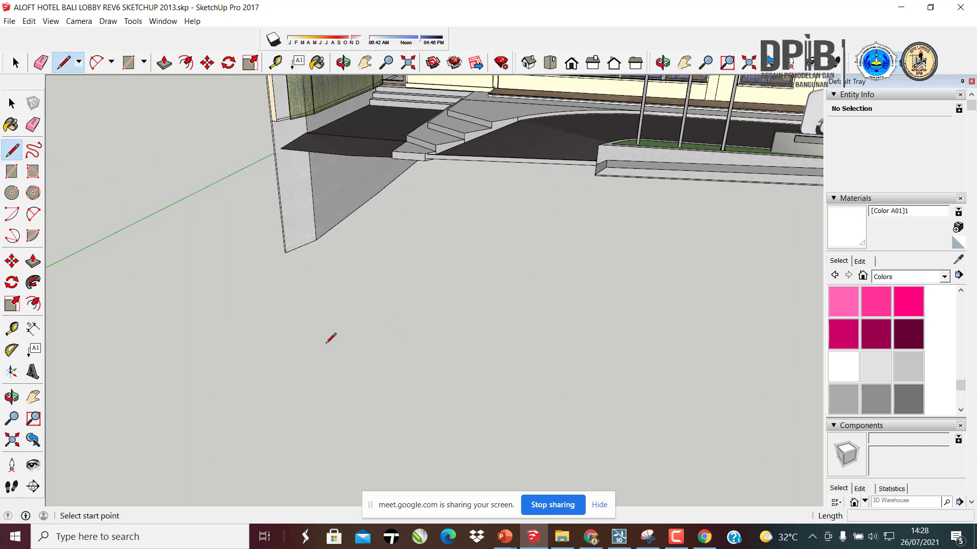
pyautogui.click(326, 344)
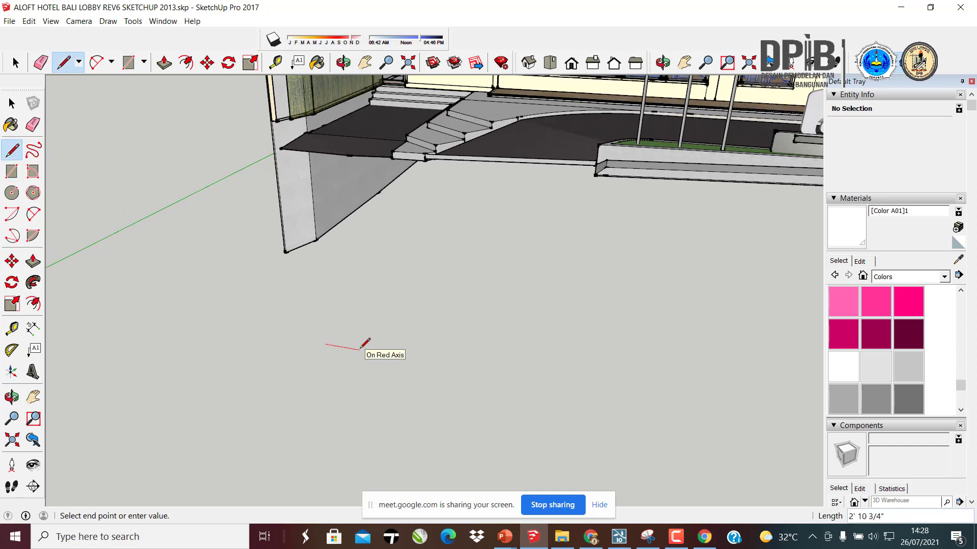
pyautogui.press('Escape')
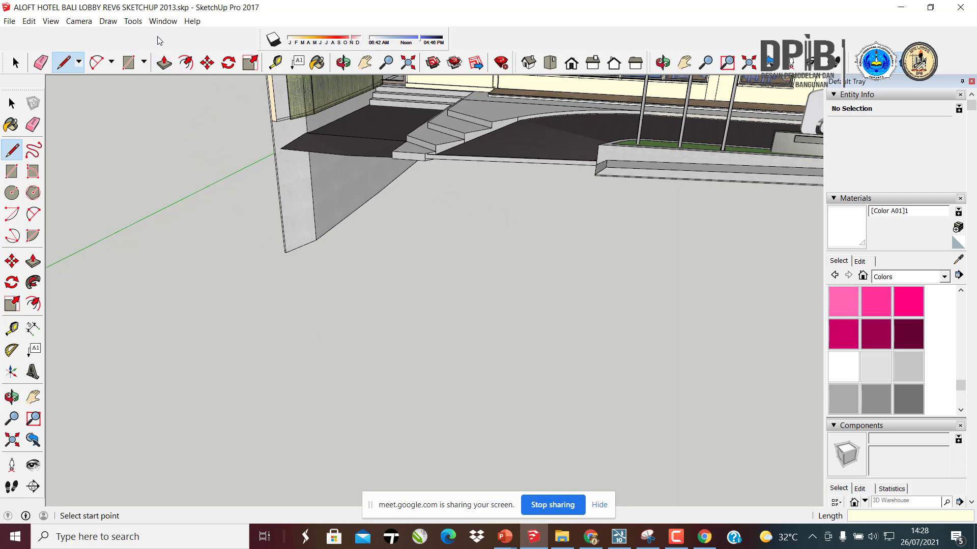
# - Open the model's unit settings in Model Info and set the length format to Decimal
pyautogui.click(171, 22)
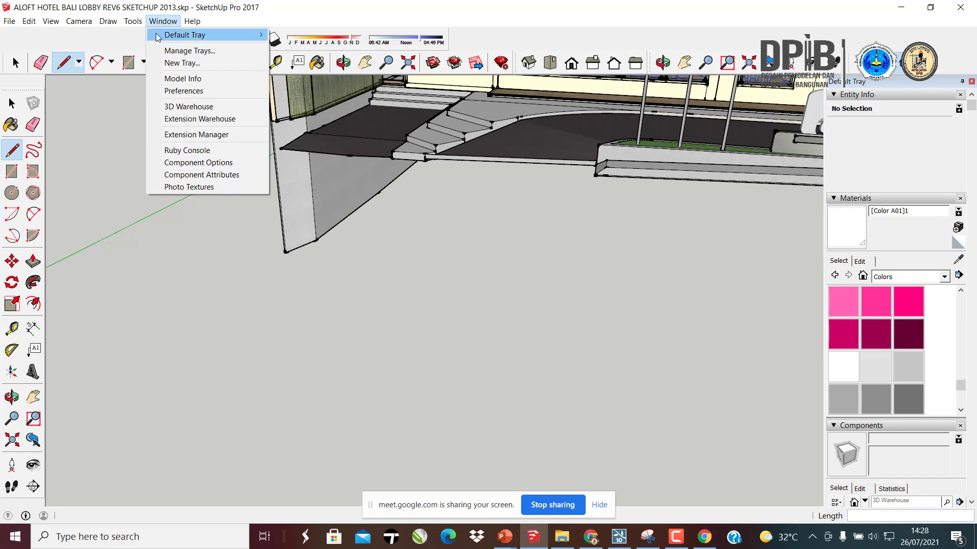
pyautogui.click(183, 79)
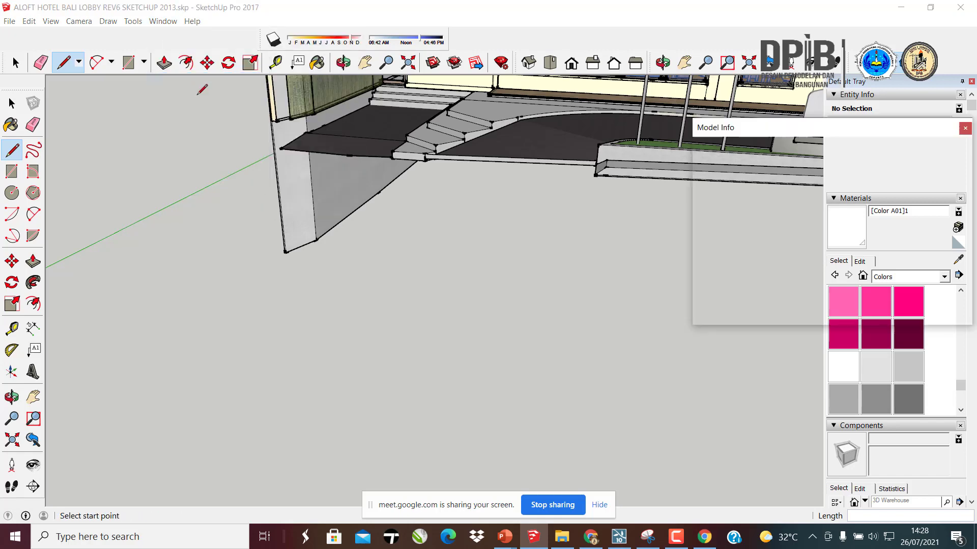
pyautogui.moveTo(755, 131); pyautogui.dragTo(292, 120)
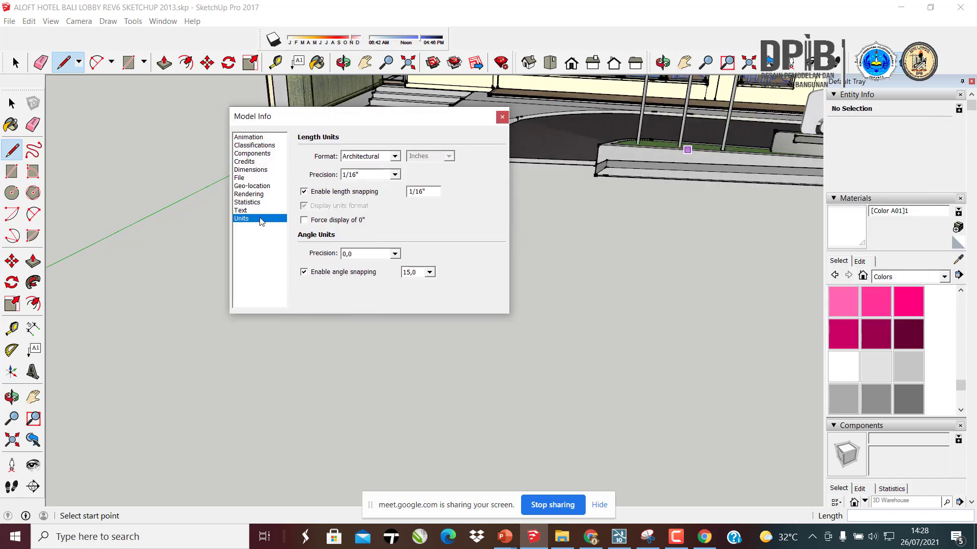
pyautogui.click(395, 155)
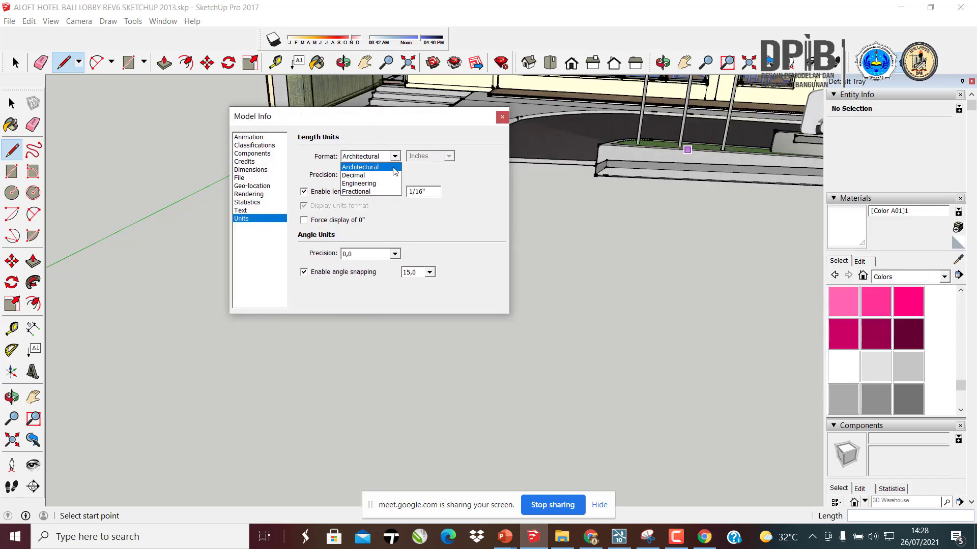
pyautogui.click(386, 176)
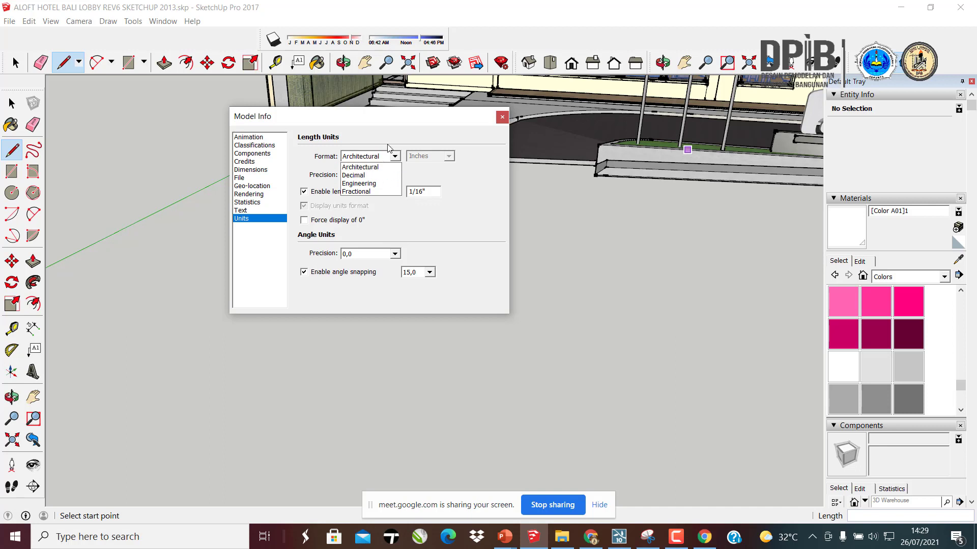
pyautogui.click(395, 156)
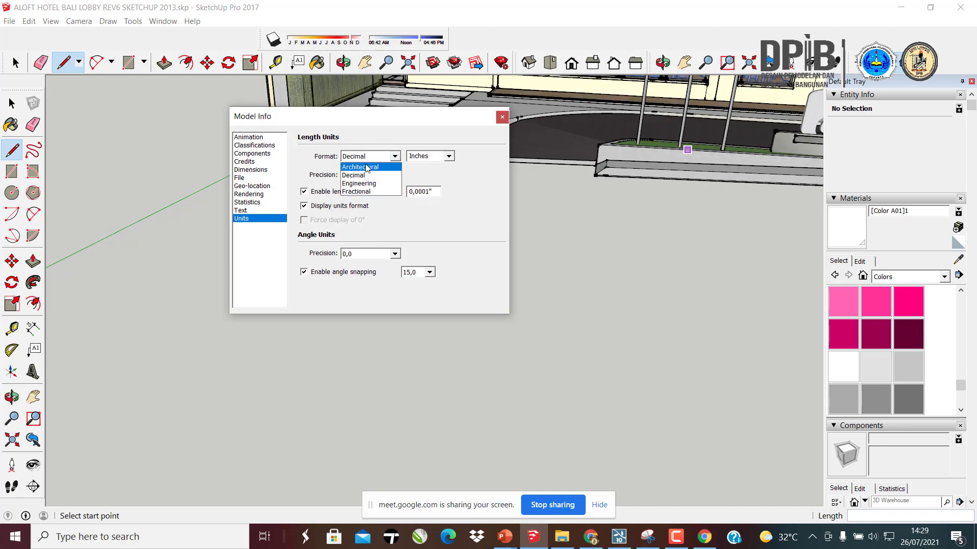
pyautogui.click(392, 163)
pyautogui.click(393, 156)
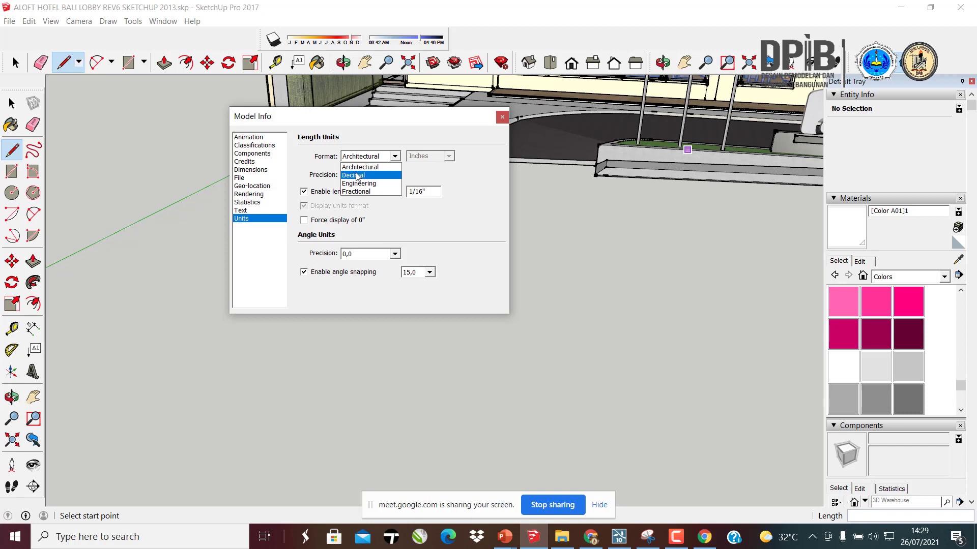
pyautogui.click(371, 160)
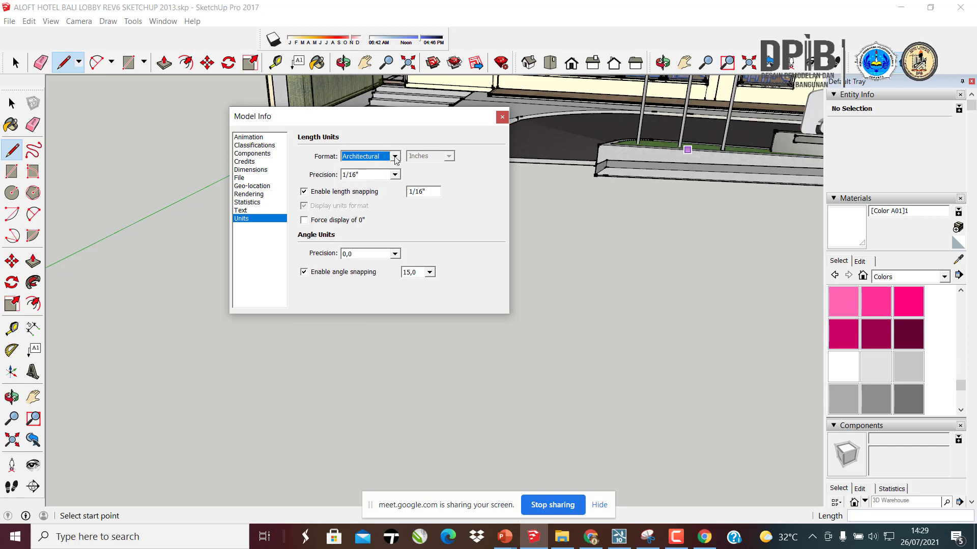
pyautogui.click(395, 157)
pyautogui.click(373, 173)
# - Set the length unit to cm with a precision of 0cm and close Model Info
pyautogui.click(397, 176)
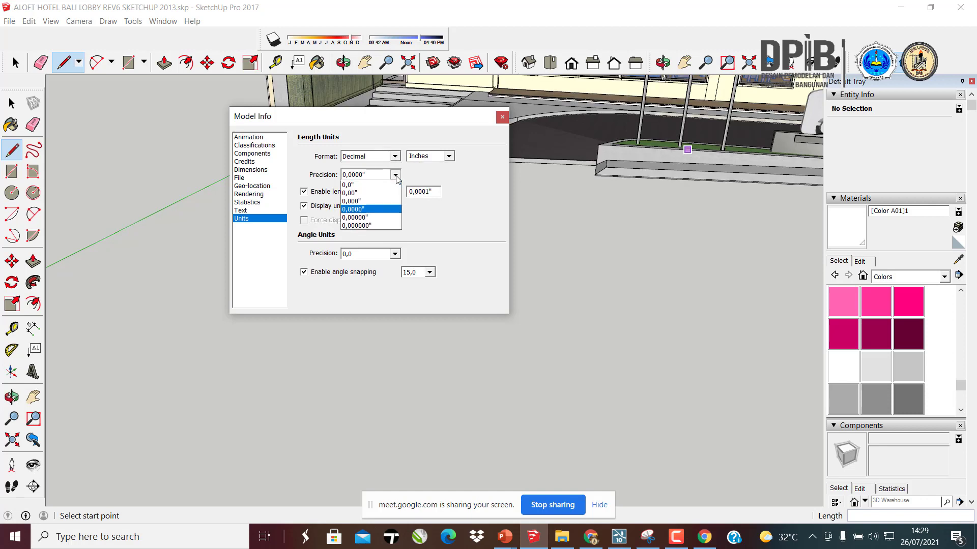
pyautogui.click(396, 176)
pyautogui.click(449, 156)
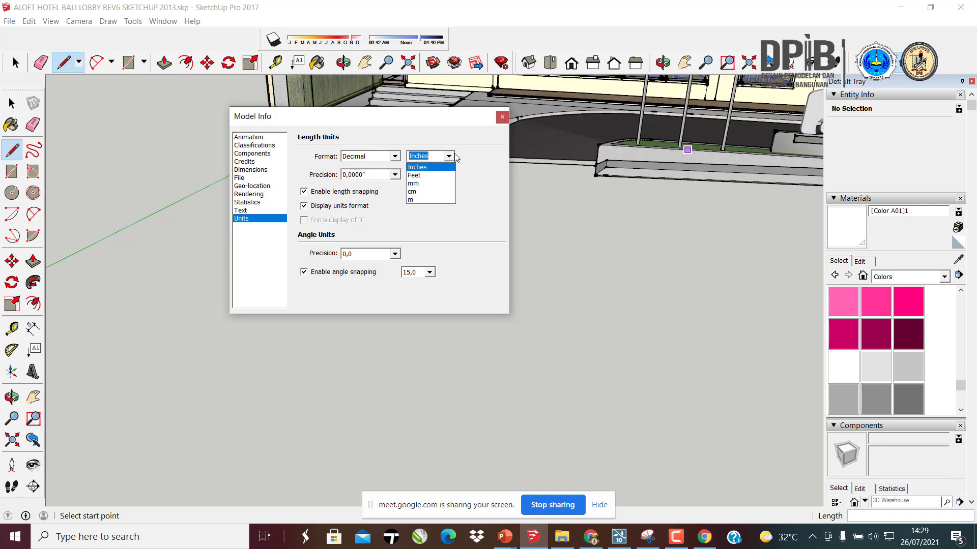
pyautogui.click(422, 192)
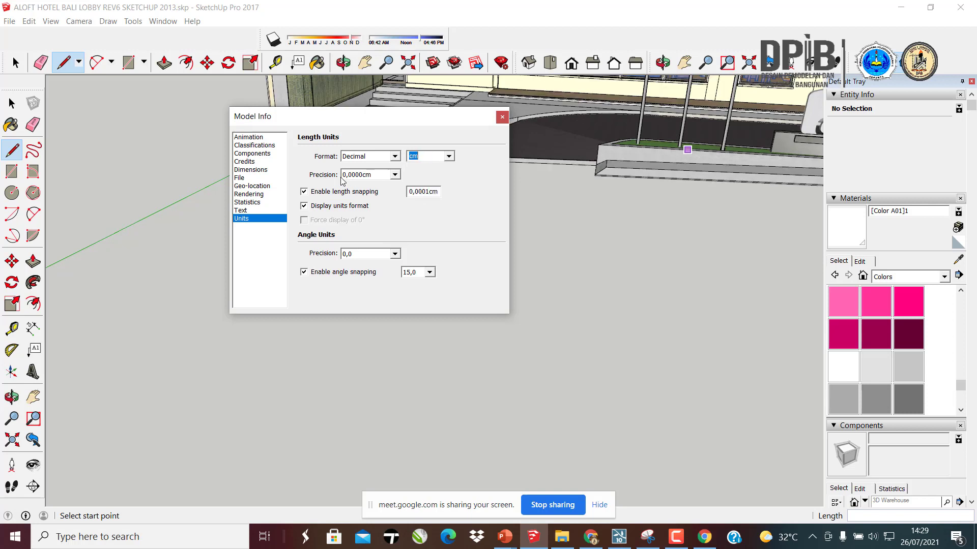
pyautogui.click(396, 175)
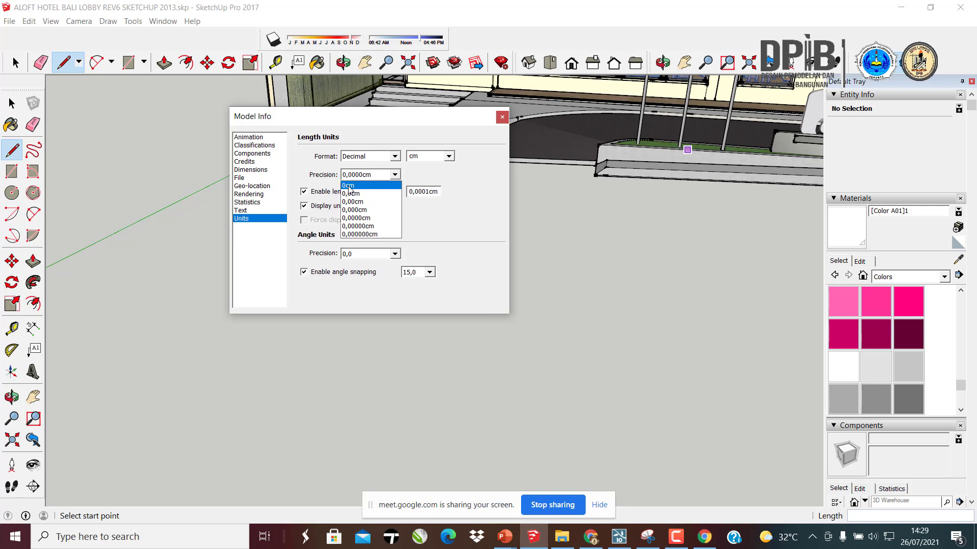
pyautogui.click(356, 182)
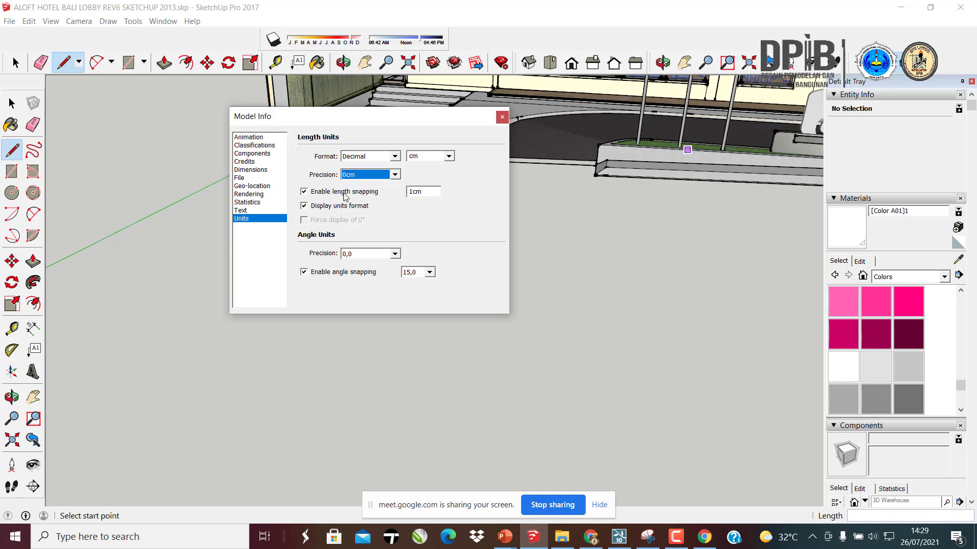
pyautogui.click(502, 118)
# - Draw a line of exact length along the red axis on the empty ground near the building's corner wall
pyautogui.moveTo(356, 238); pyautogui.dragTo(320, 307, button='middle')
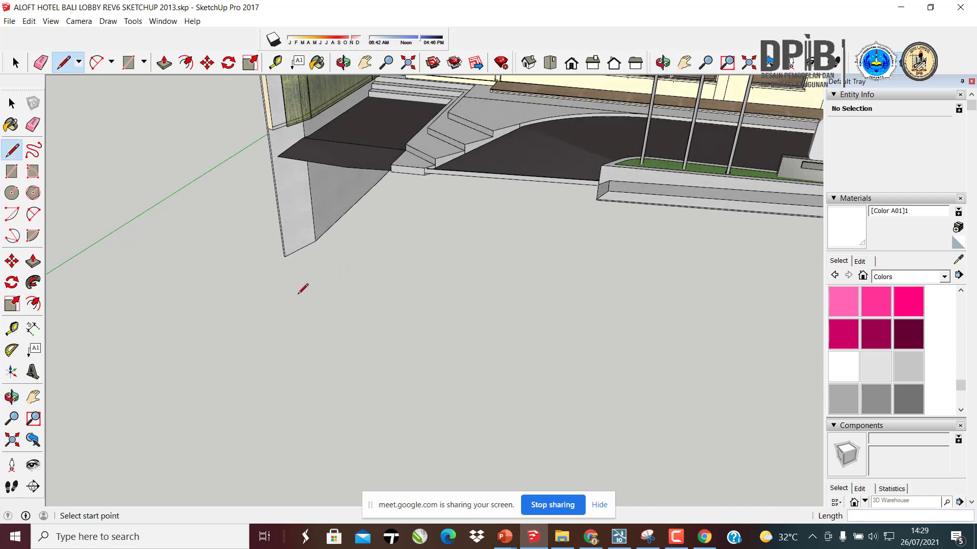
pyautogui.click(299, 294)
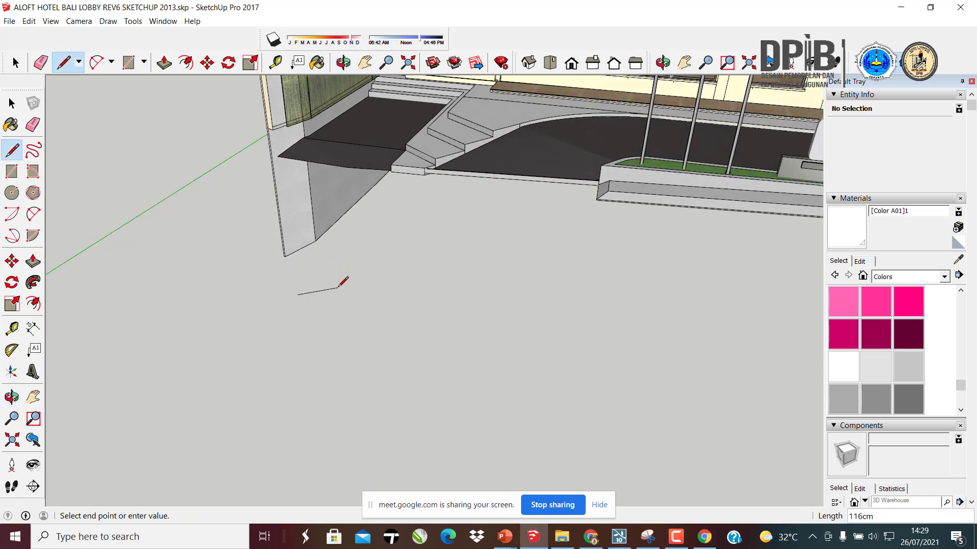
pyautogui.moveTo(389, 283); pyautogui.dragTo(382, 304, button='middle')
pyautogui.scroll(5, 356, 287)
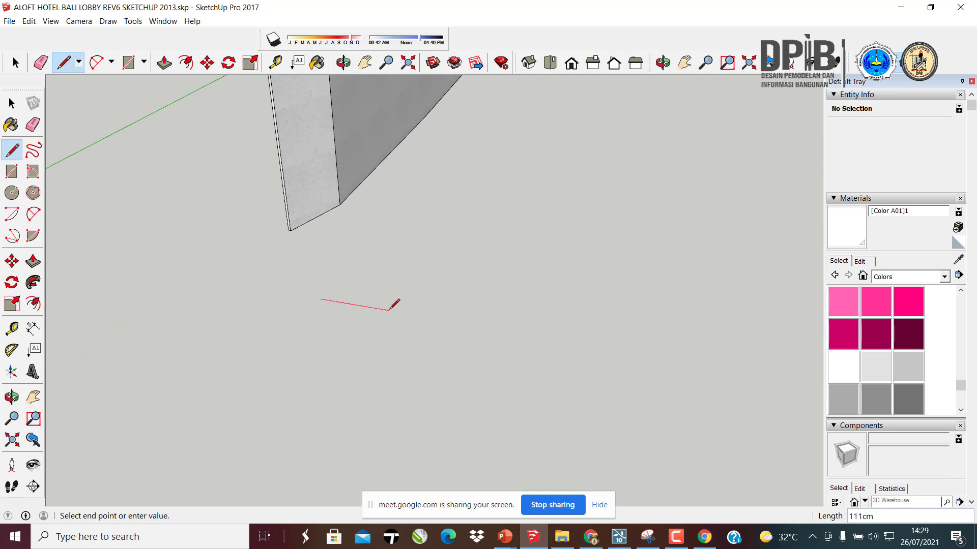
pyautogui.moveTo(375, 307); pyautogui.dragTo(371, 327, button='middle')
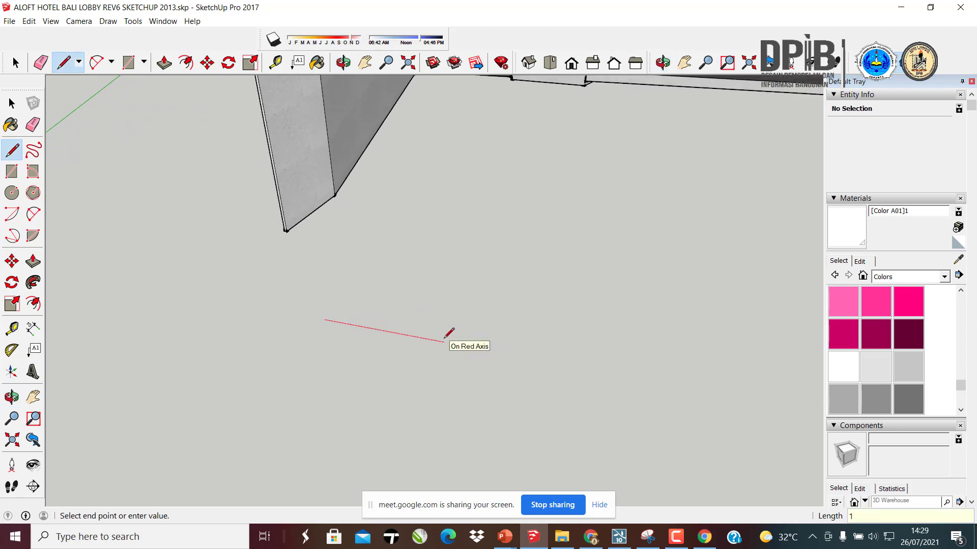
pyautogui.write('4')
pyautogui.press('Return')
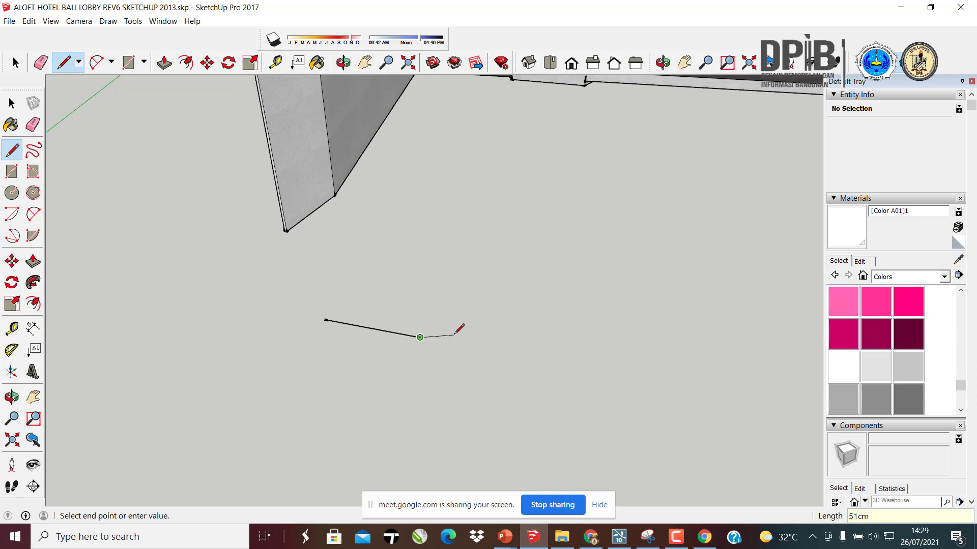
# - Continue the outline from the line's end with a 500 cm edge along the green axis, away from the building
pyautogui.scroll(-4, 439, 193)
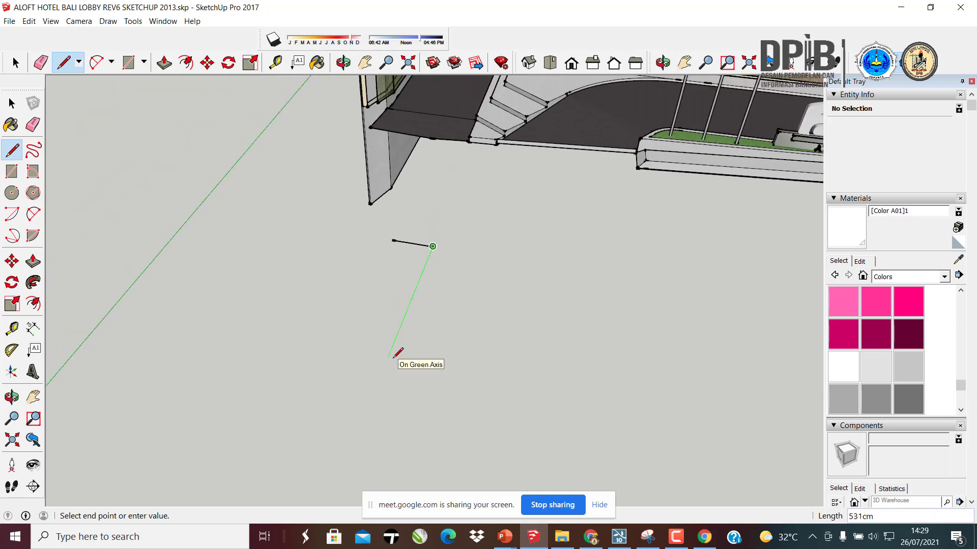
pyautogui.write('50')
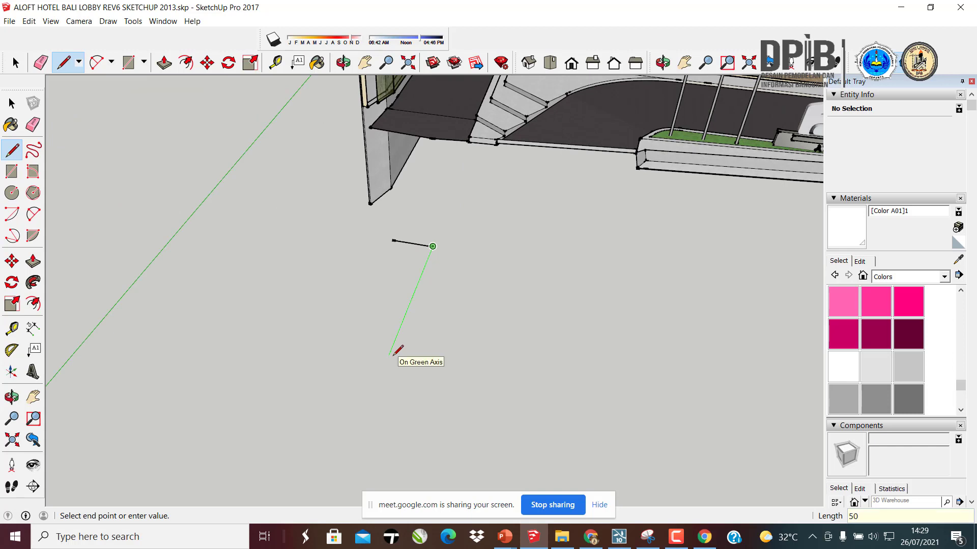
pyautogui.write('0')
pyautogui.press('Return')
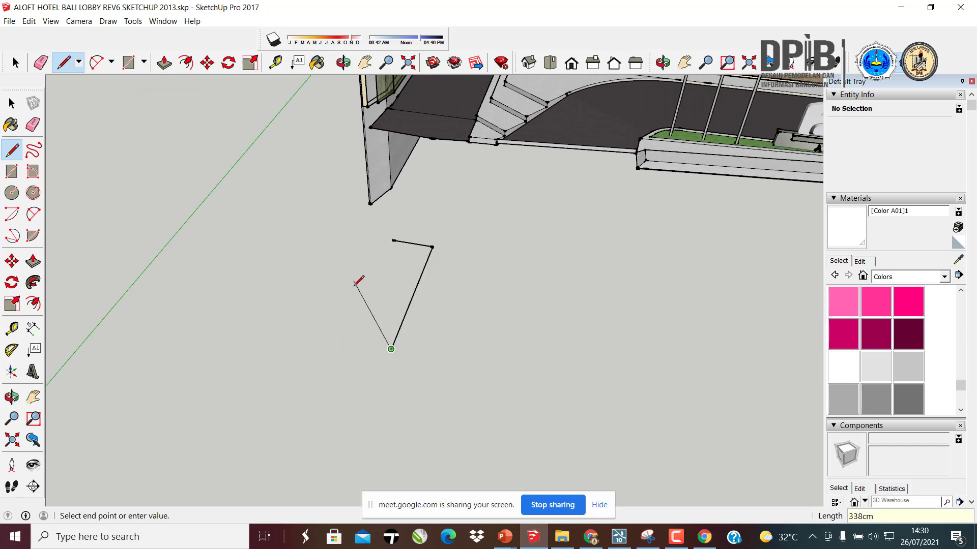
# - Close the outline into a rectangular face with a third edge along the red axis and a final edge back to the starting point
pyautogui.moveTo(356, 279); pyautogui.dragTo(425, 270, button='middle')
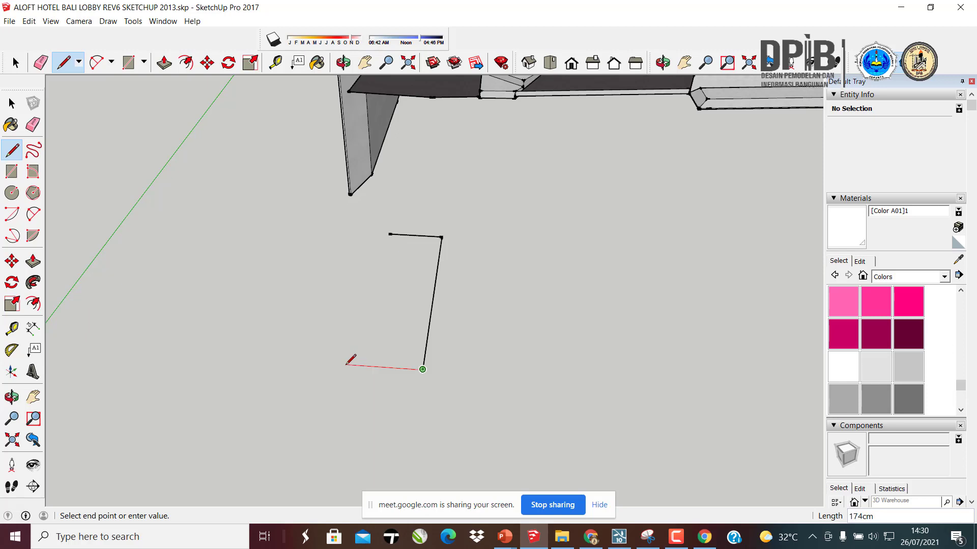
pyautogui.moveTo(375, 359); pyautogui.dragTo(650, 337, button='middle')
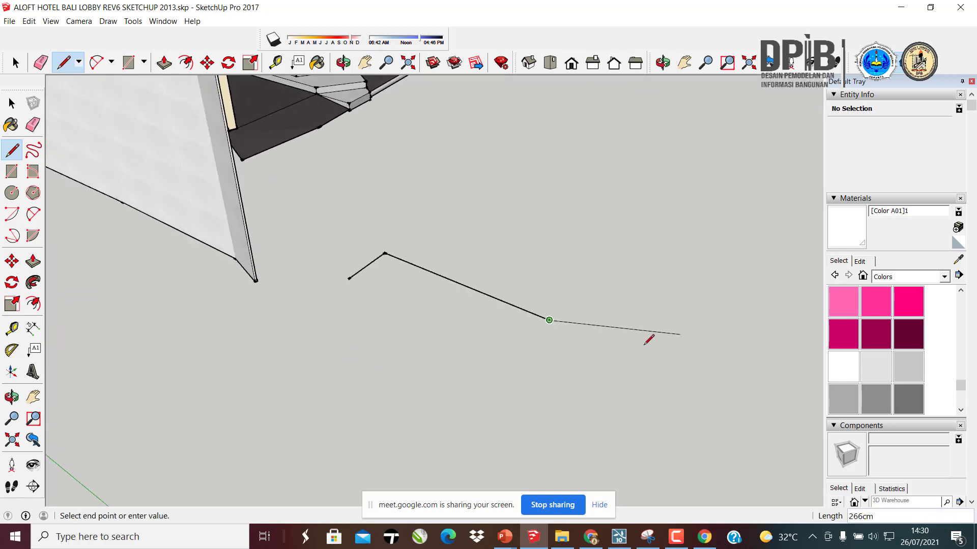
pyautogui.click(526, 351)
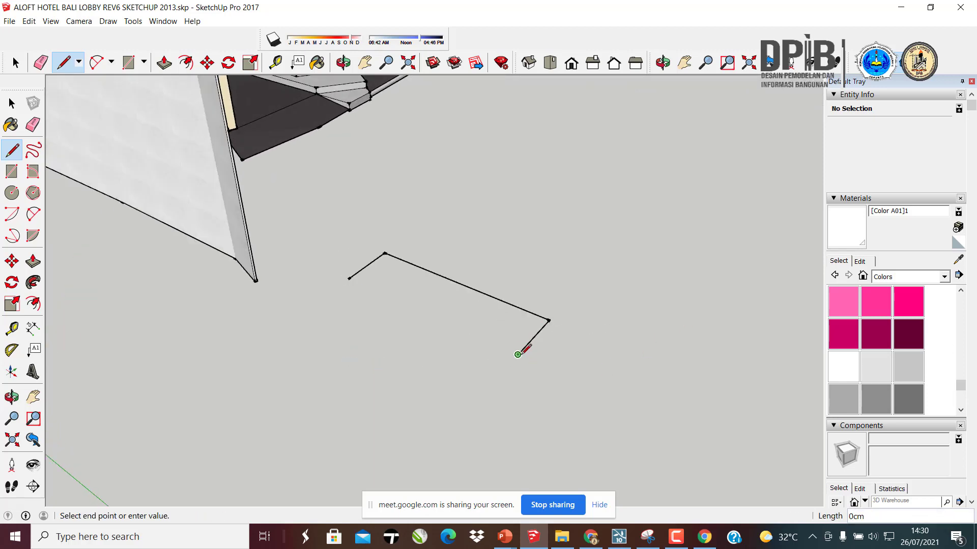
pyautogui.click(349, 278)
pyautogui.moveTo(349, 278)
pyautogui.mouseDown(button='middle')
pyautogui.moveTo(408, 410)
pyautogui.moveTo(320, 350)
pyautogui.moveTo(422, 373)
pyautogui.moveTo(355, 270)
pyautogui.moveTo(360, 277)
pyautogui.mouseUp(button='middle')
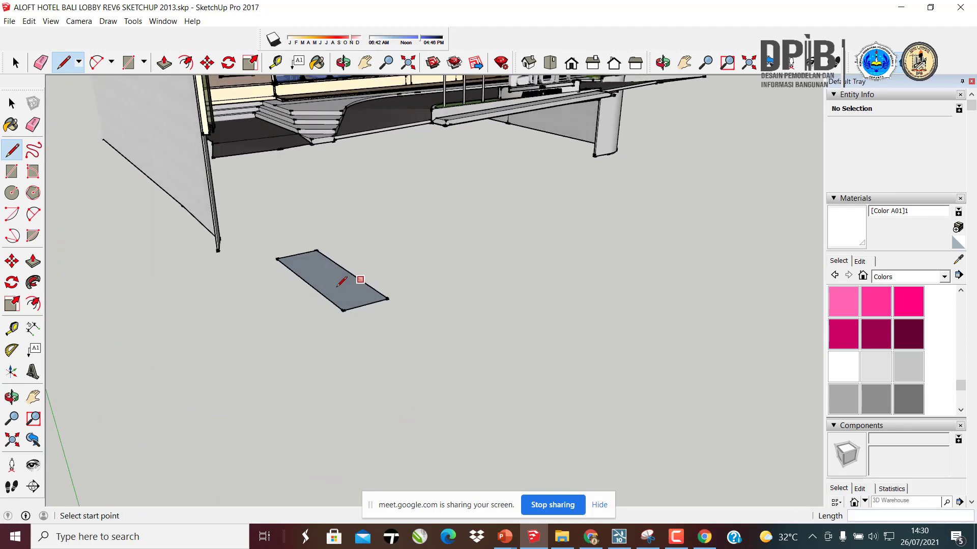
pyautogui.scroll(4, 340, 288)
pyautogui.moveTo(355, 325); pyautogui.dragTo(425, 304, button='middle')
pyautogui.click(400, 323)
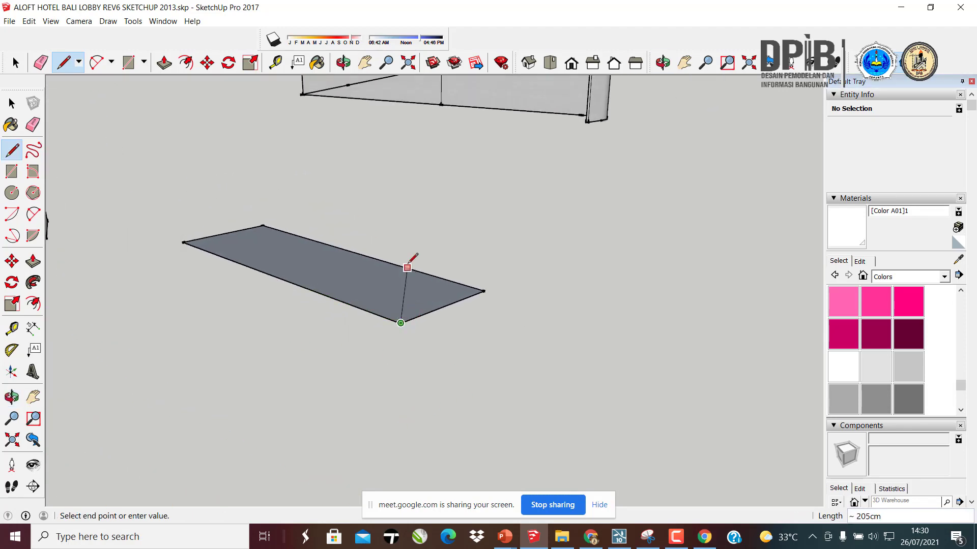
pyautogui.click(398, 181)
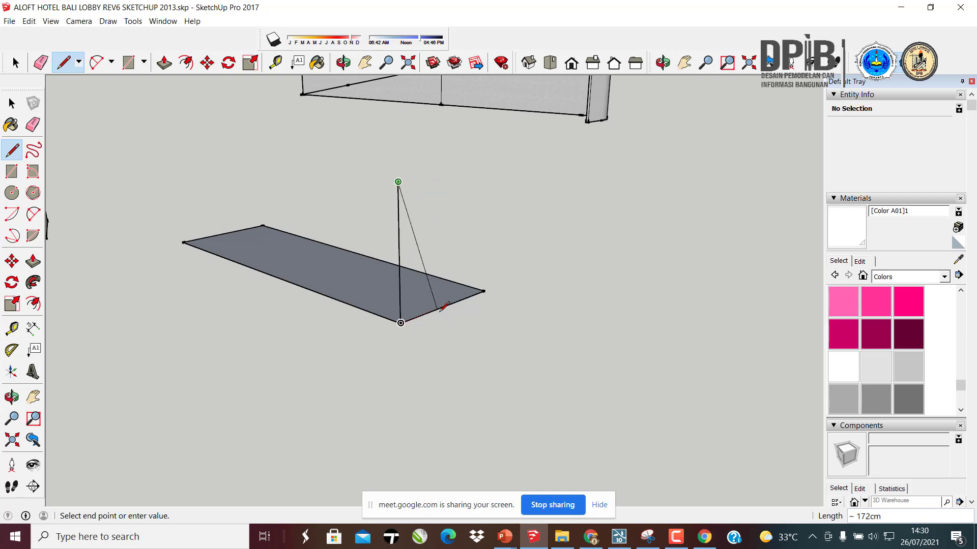
pyautogui.hotkey('ctrl', 'z')
# - Draw a vertical line about 141 cm high at the rectangle's near corner, plus a line along the red axis past the short edge's other end
pyautogui.click(400, 323)
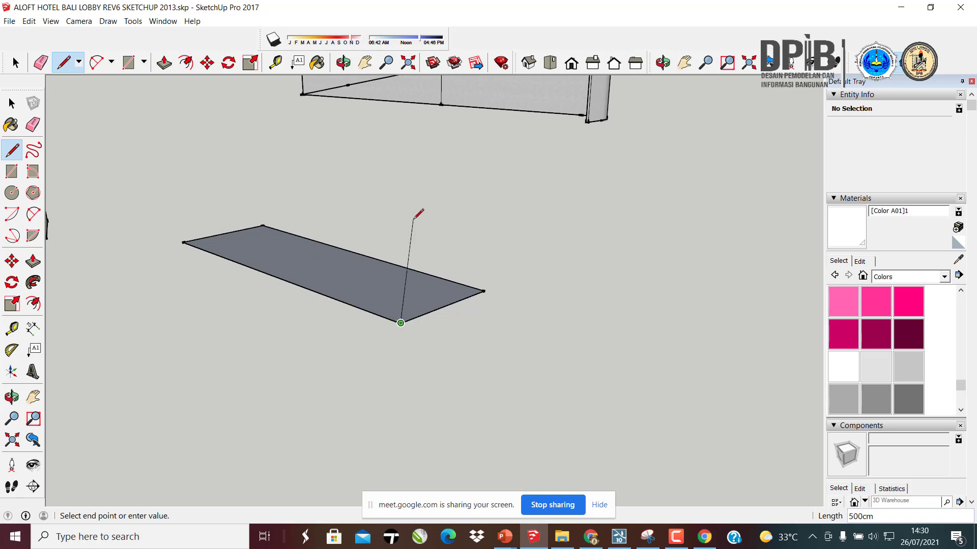
pyautogui.click(398, 200)
pyautogui.click(401, 323)
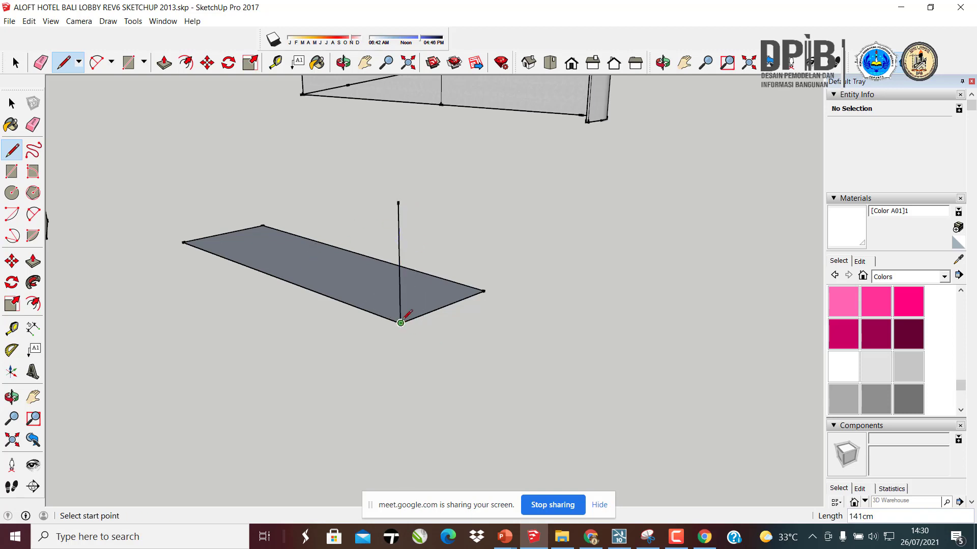
pyautogui.moveTo(475, 322)
pyautogui.mouseDown(button='middle')
pyautogui.moveTo(436, 362)
pyautogui.moveTo(460, 316)
pyautogui.mouseUp(button='middle')
pyautogui.click(521, 288)
pyautogui.press('Escape')
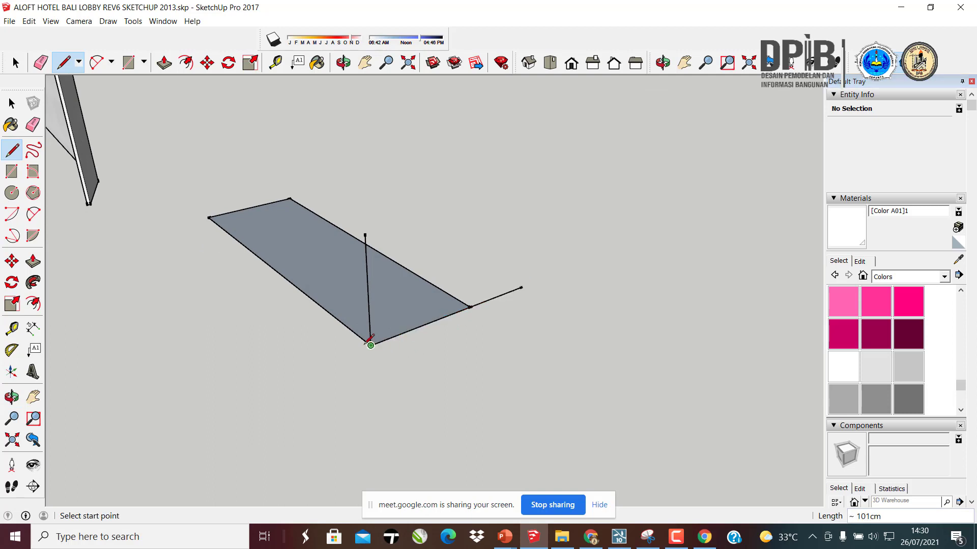
# - Draw a line along the green axis from the same corner, following the long edge and running past its far end
pyautogui.click(370, 345)
pyautogui.moveTo(338, 311); pyautogui.dragTo(331, 331, button='middle')
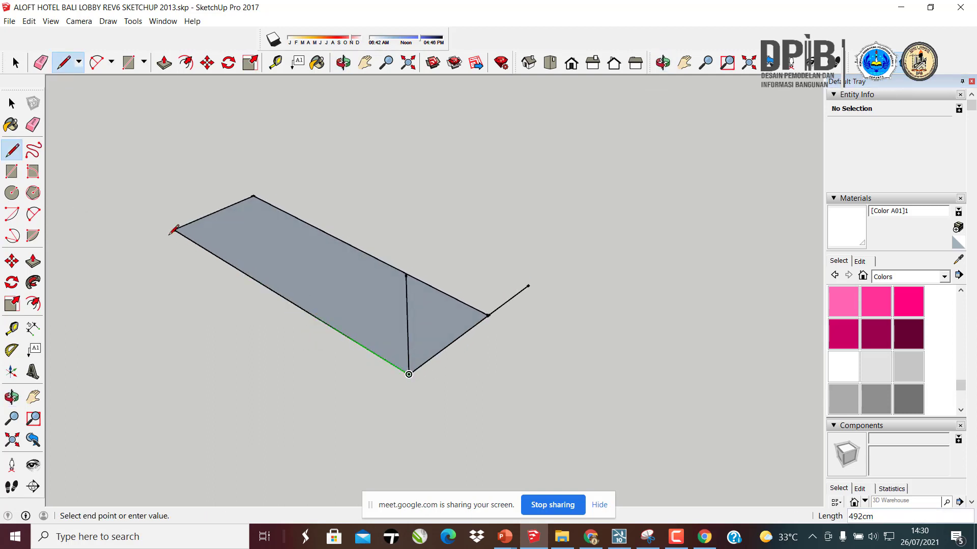
pyautogui.click(137, 207)
pyautogui.press('Escape')
pyautogui.click(409, 375)
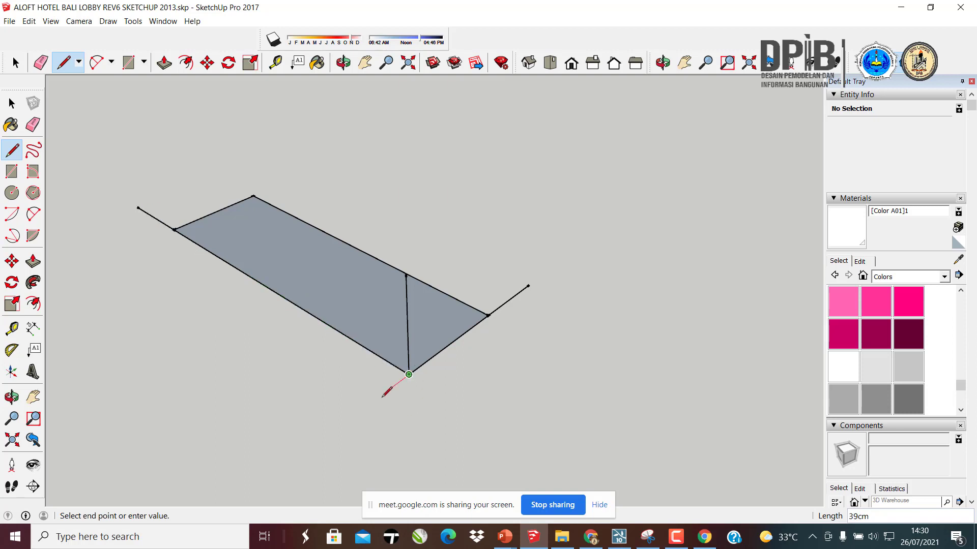
pyautogui.moveTo(329, 428); pyautogui.dragTo(279, 403, button='middle')
pyautogui.click(271, 406)
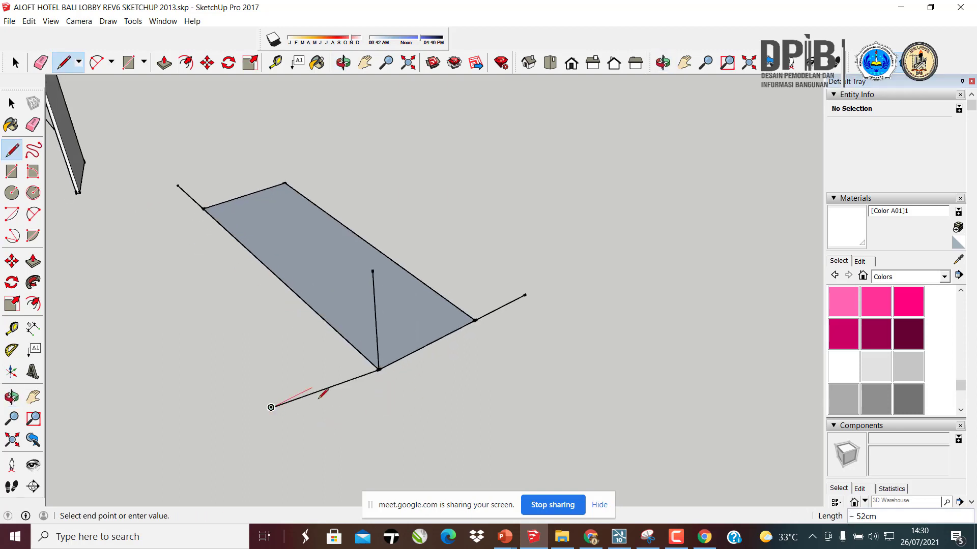
pyautogui.hotkey('ctrl', 'z')
# - Draw two lines outward from the corner, away from the rectangle, one along the red axis and one along the green axis
pyautogui.click(378, 369)
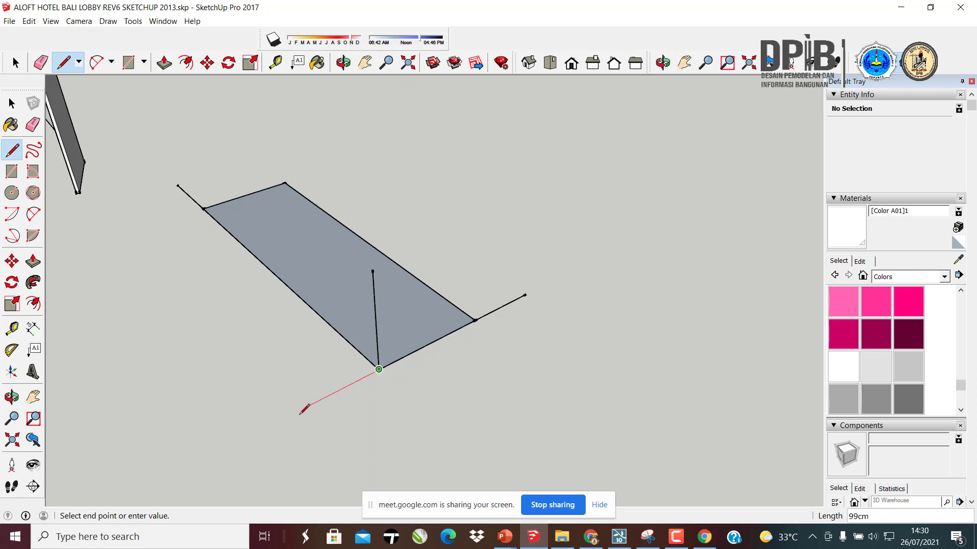
pyautogui.click(298, 411)
pyautogui.press('Escape')
pyautogui.click(378, 370)
pyautogui.moveTo(425, 396); pyautogui.dragTo(404, 409, button='middle')
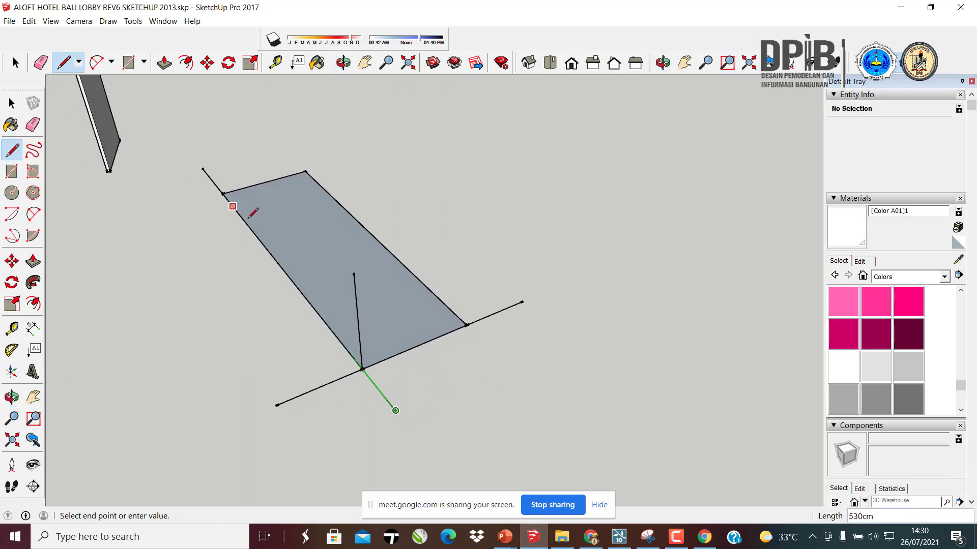
pyautogui.click(396, 411)
pyautogui.press('Escape')
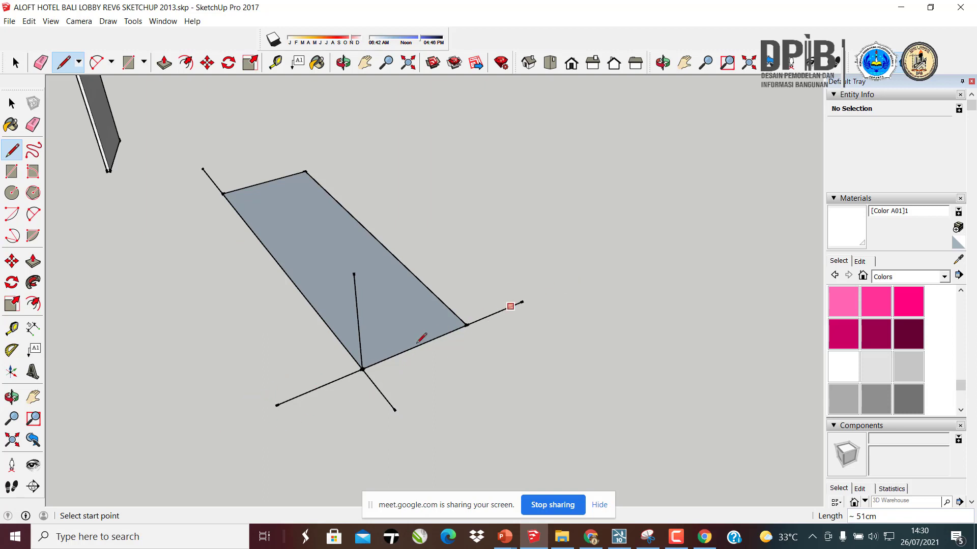
# - Draw a line straight down along the blue axis from the same corner of the rectangle
pyautogui.click(362, 369)
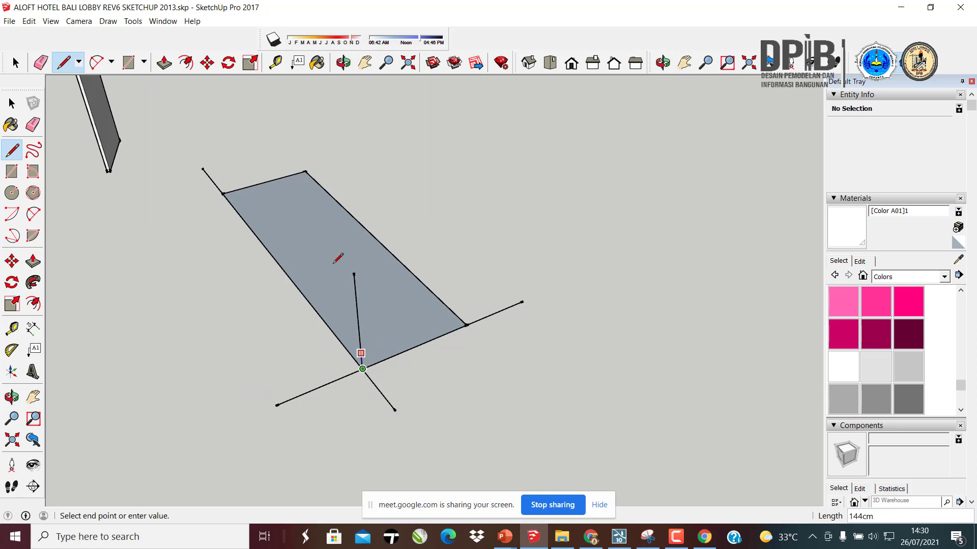
pyautogui.click(368, 436)
pyautogui.press('Escape')
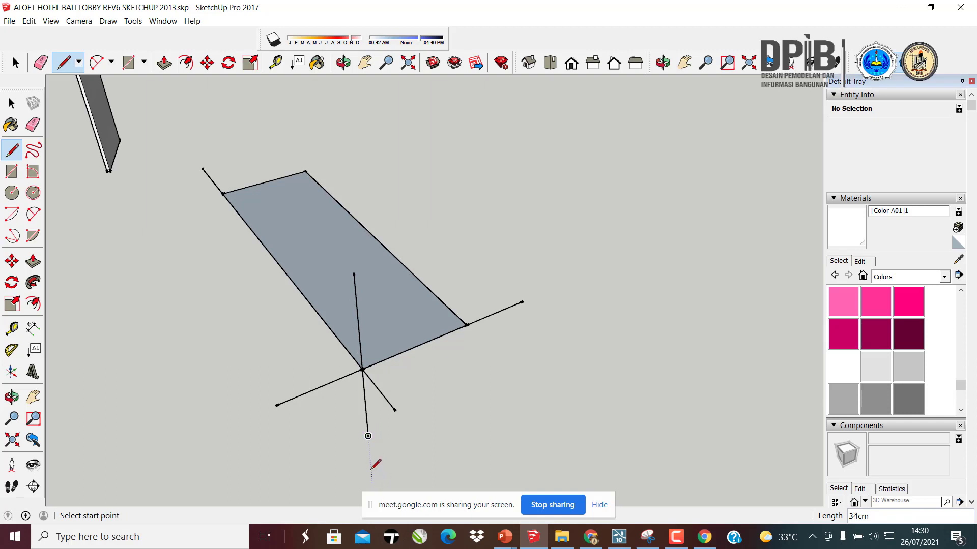
# - Erase the extra axis lines around the near corner and the overhanging end of the short edge, keeping the rectangle's own edges
pyautogui.moveTo(376, 431); pyautogui.dragTo(341, 348, button='middle')
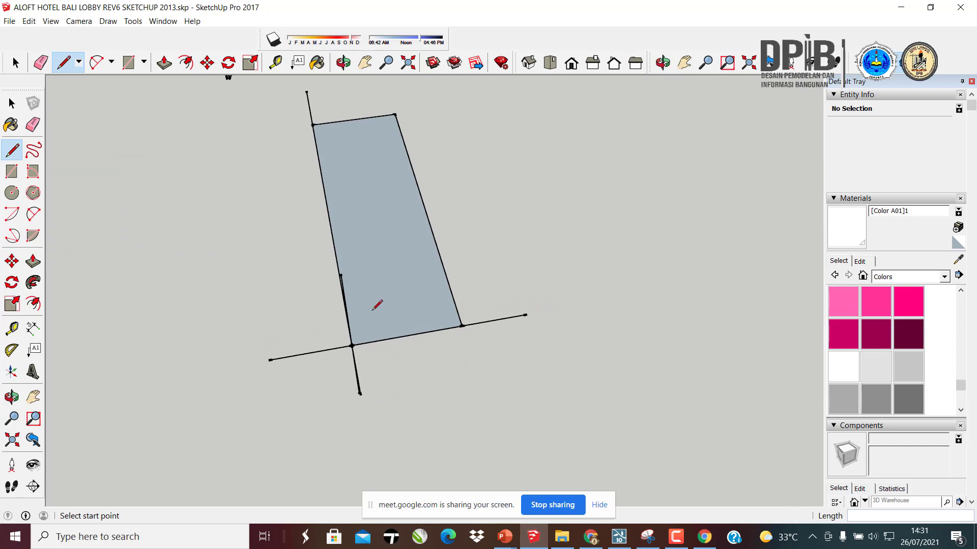
pyautogui.moveTo(343, 349); pyautogui.dragTo(403, 168, button='middle')
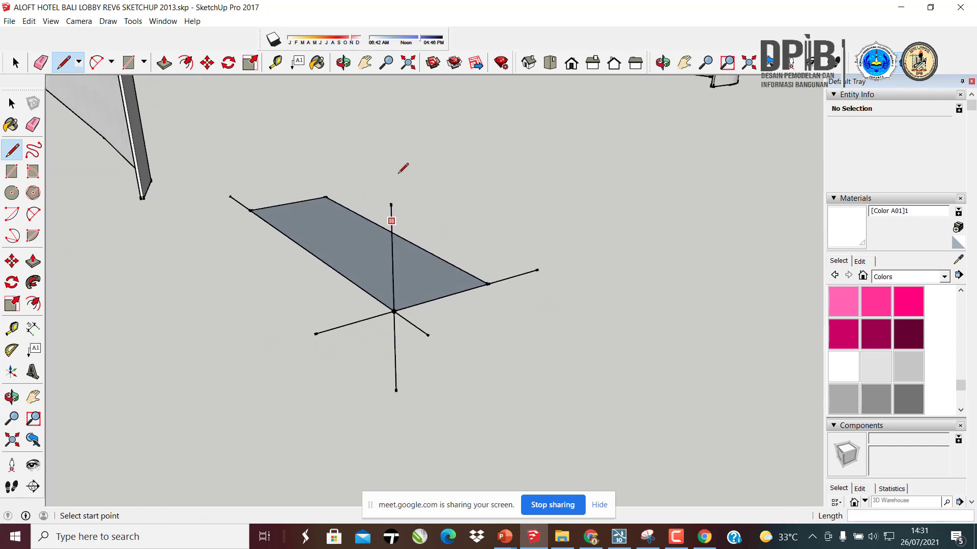
pyautogui.moveTo(475, 277)
pyautogui.mouseDown(button='middle')
pyautogui.moveTo(377, 322)
pyautogui.moveTo(336, 369)
pyautogui.mouseUp(button='middle')
pyautogui.press('e')
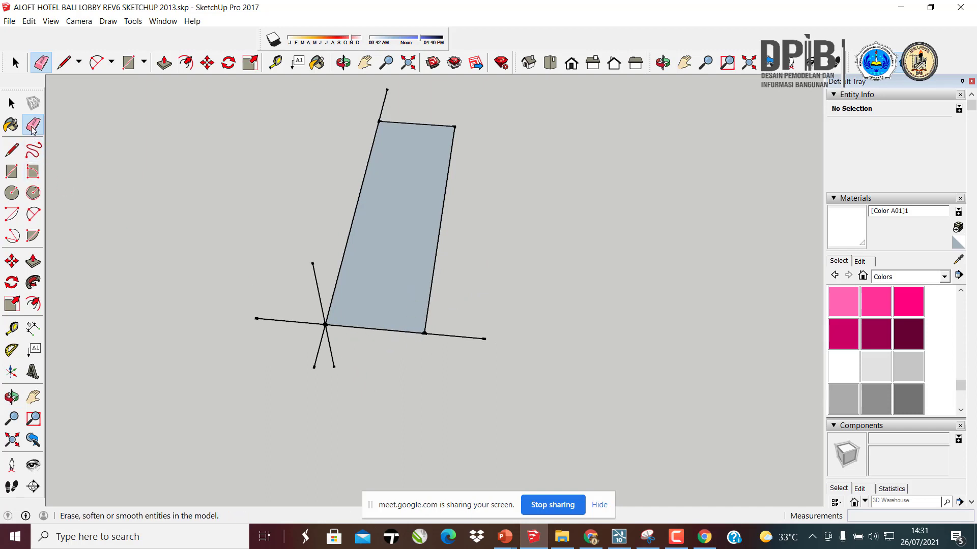
pyautogui.click(331, 352)
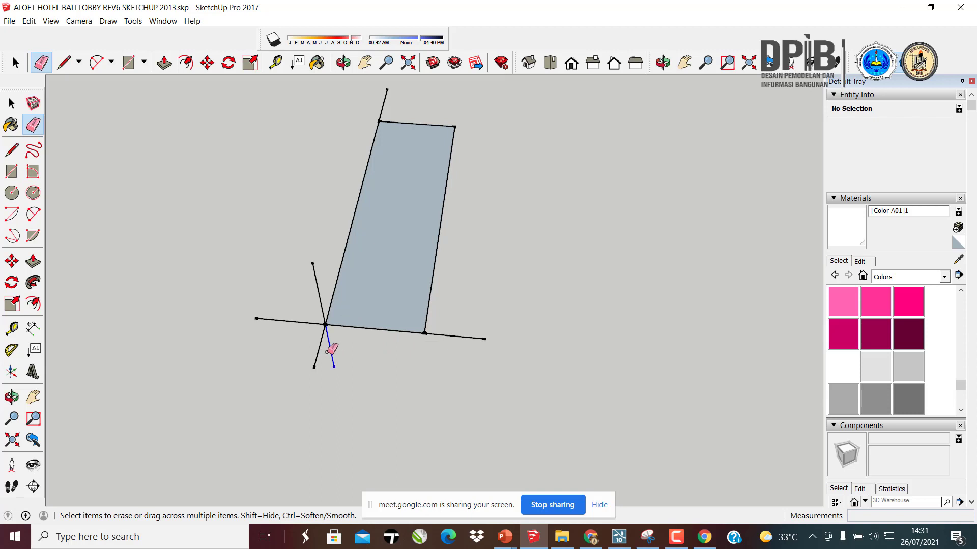
pyautogui.click(318, 352)
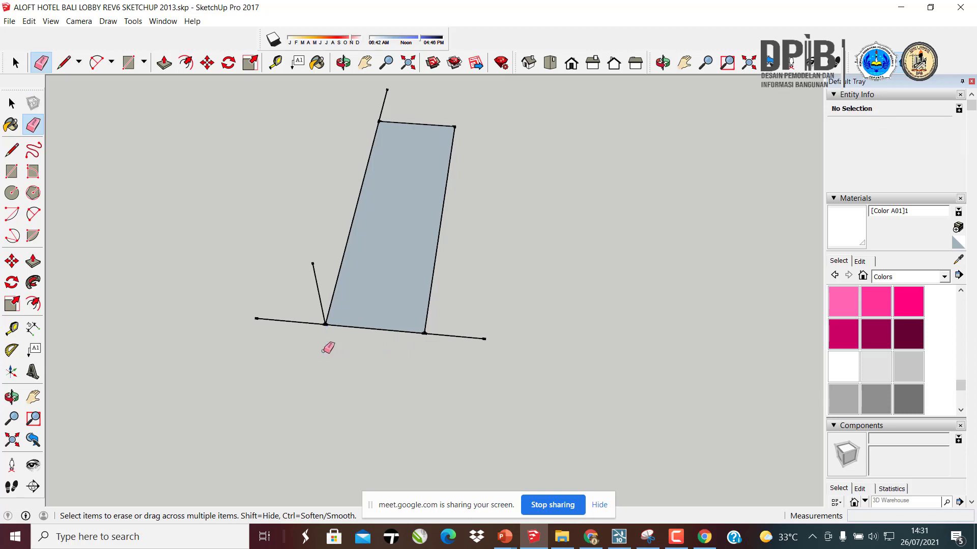
pyautogui.click(441, 335)
pyautogui.click(319, 293)
pyautogui.click(293, 321)
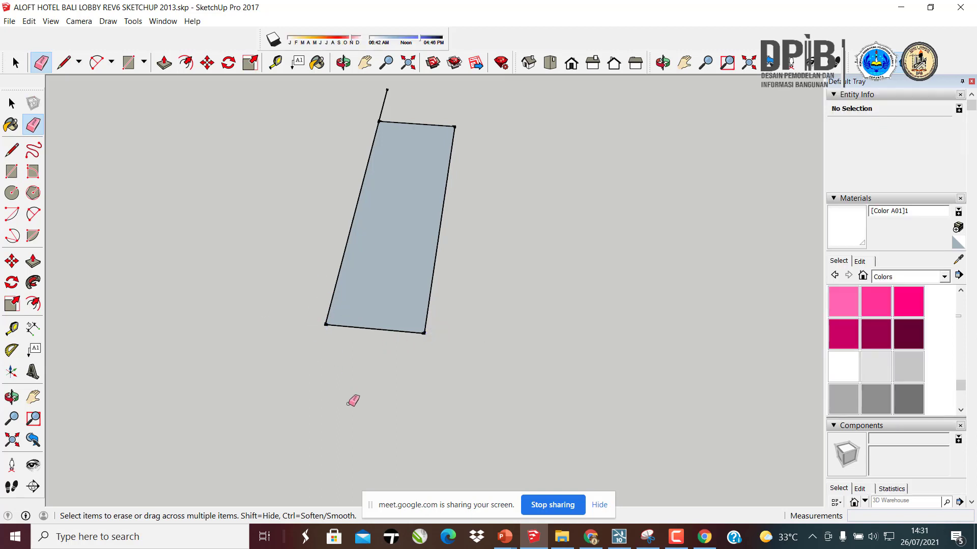
# - Examine the rectangle on the ground together with the hotel's entrance front from several distances and angles
pyautogui.scroll(-3, 364, 333)
pyautogui.moveTo(384, 320)
pyautogui.mouseDown(button='middle')
pyautogui.moveTo(487, 241)
pyautogui.moveTo(301, 183)
pyautogui.moveTo(490, 161)
pyautogui.mouseUp(button='middle')
pyautogui.scroll(-6, 439, 253)
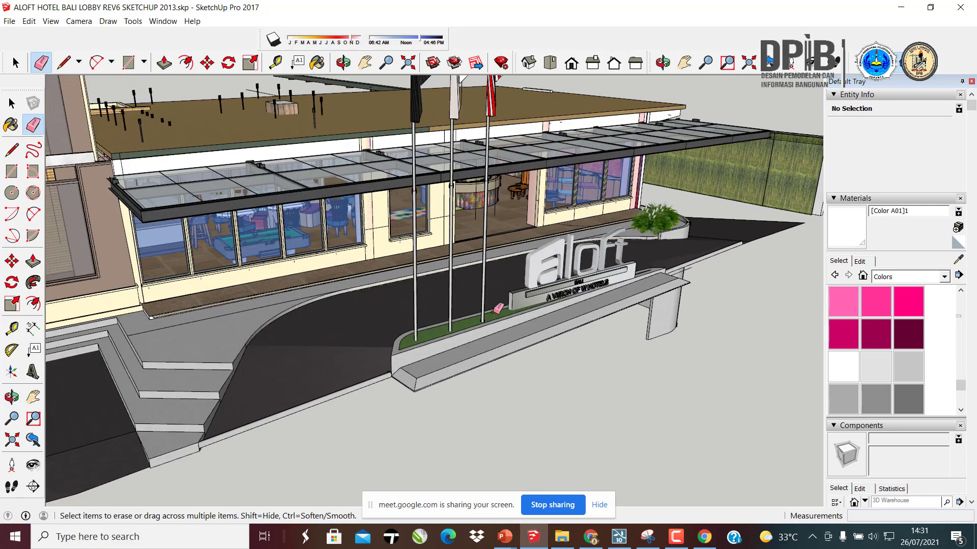
pyautogui.moveTo(343, 459)
pyautogui.mouseDown(button='middle')
pyautogui.moveTo(330, 401)
pyautogui.moveTo(334, 425)
pyautogui.mouseUp(button='middle')
pyautogui.scroll(5, 328, 404)
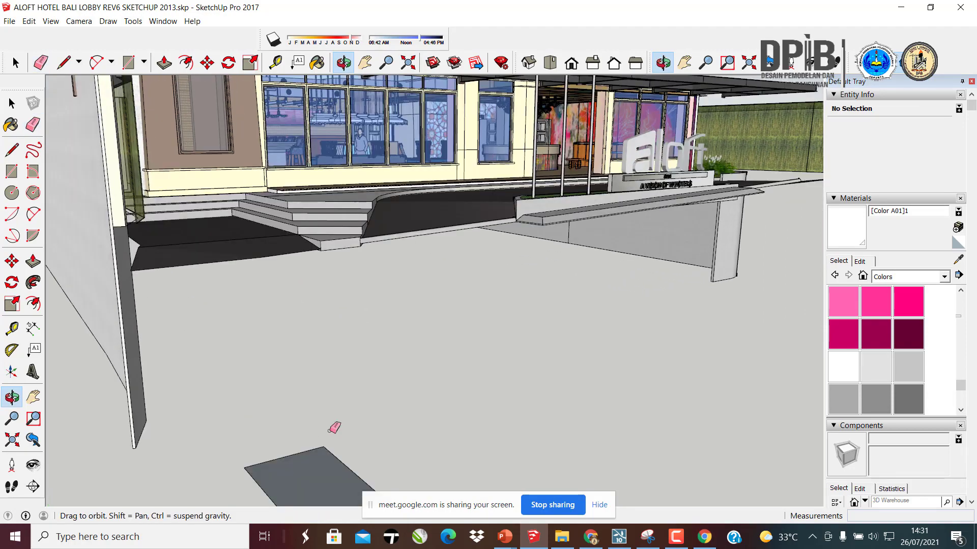
pyautogui.scroll(-3, 265, 214)
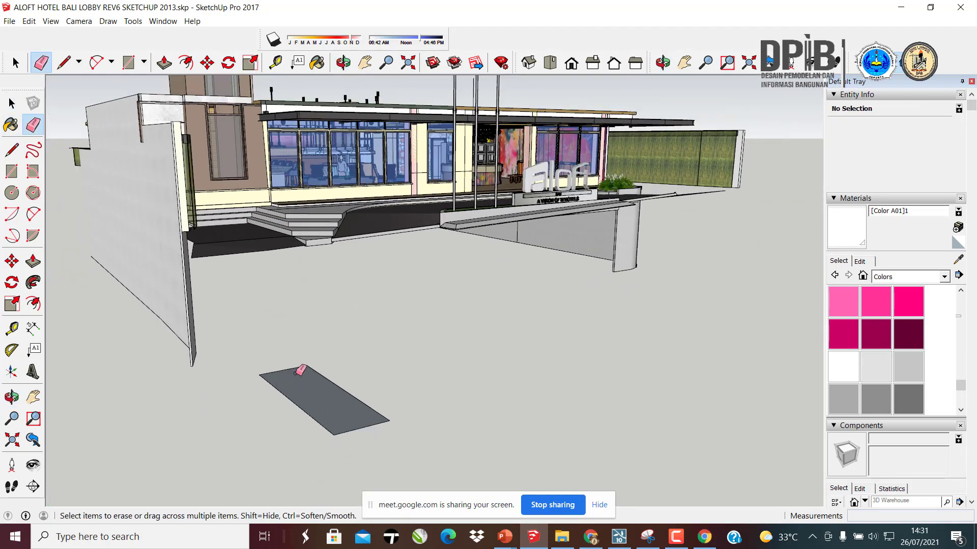
pyautogui.scroll(-1, 300, 372)
pyautogui.moveTo(298, 382); pyautogui.dragTo(296, 402, button='middle')
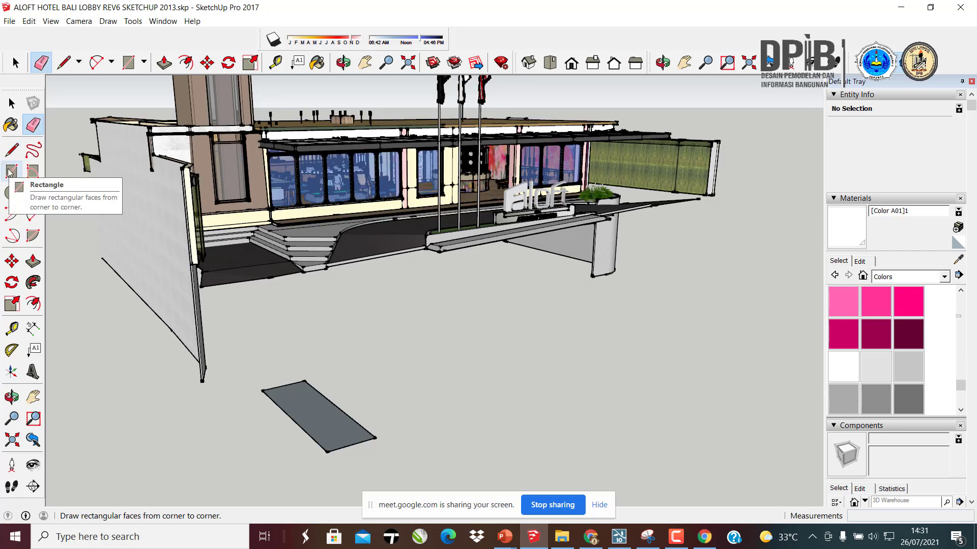
# - Draw a second rectangle of about 135 × 518 cm beside the first one with the Rectangle tool
pyautogui.press('r')
pyautogui.moveTo(319, 382); pyautogui.dragTo(323, 411, button='middle')
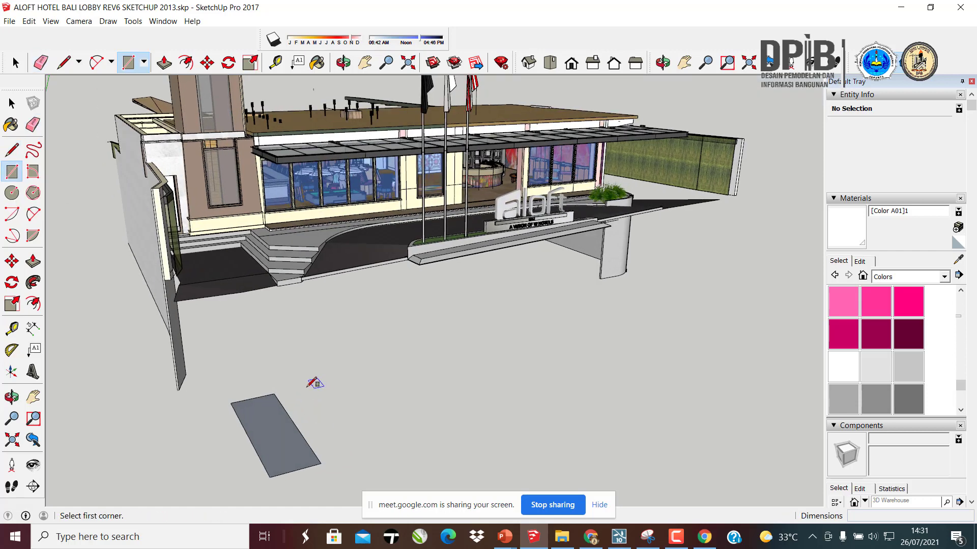
pyautogui.click(307, 392)
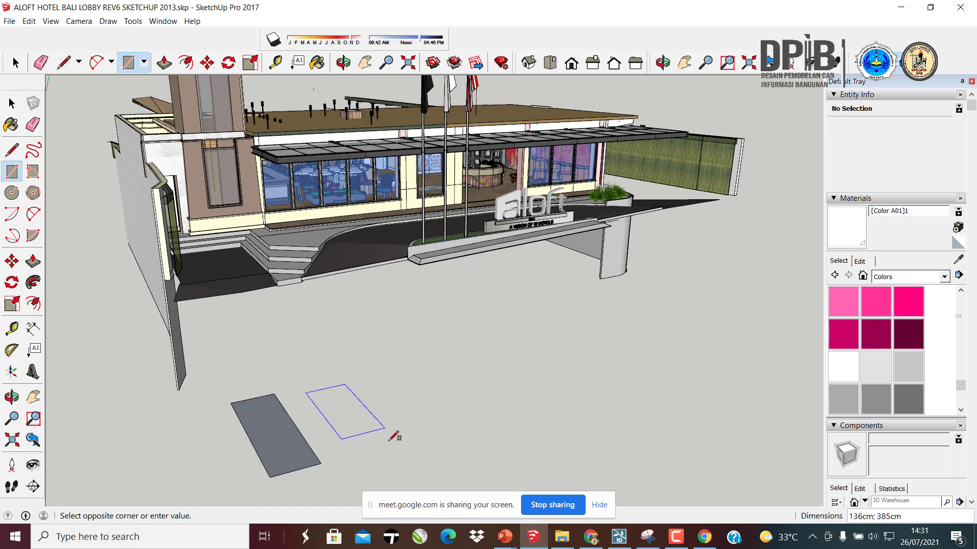
pyautogui.click(405, 454)
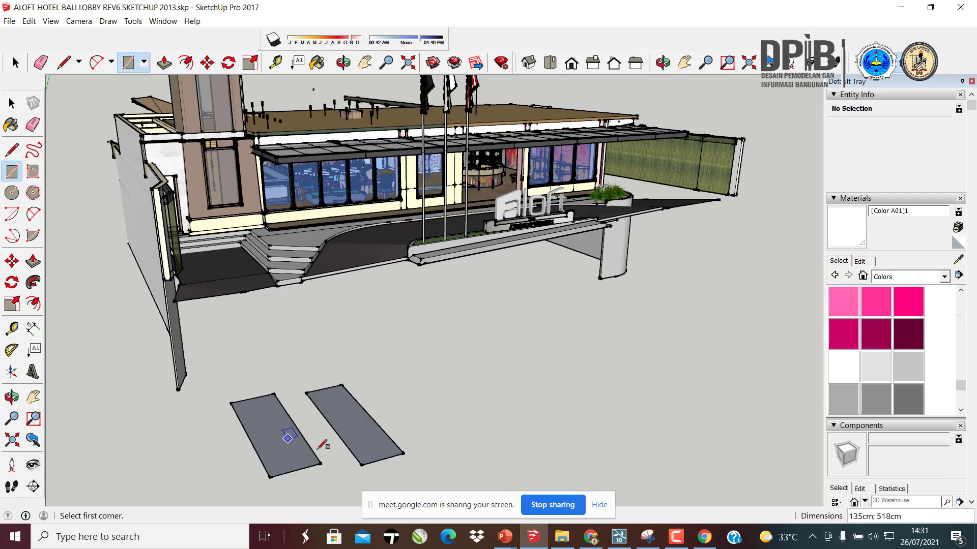
# - Draw a freehand closed triangle with the Line tool on the ground beside the second rectangle
pyautogui.moveTo(322, 444); pyautogui.dragTo(322, 371, button='middle')
pyautogui.click(11, 151)
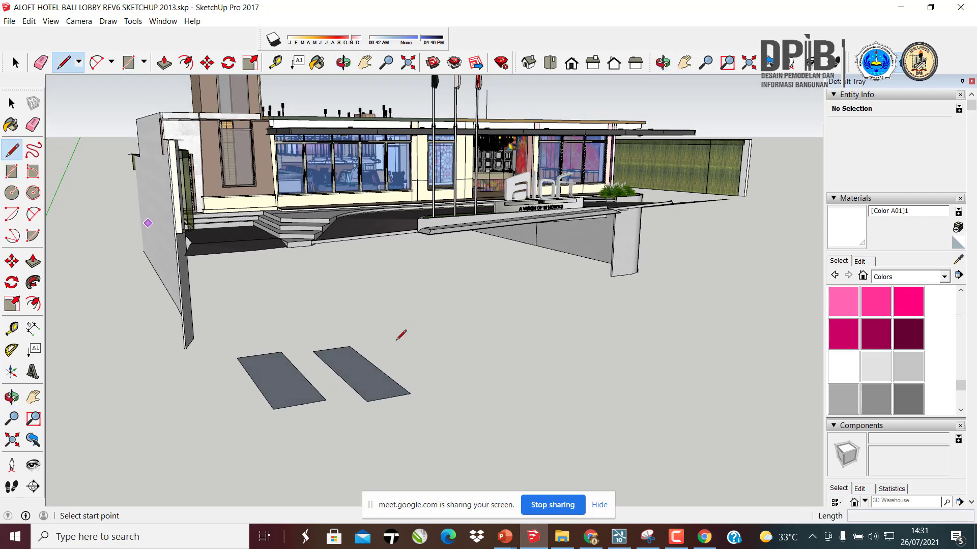
pyautogui.click(405, 337)
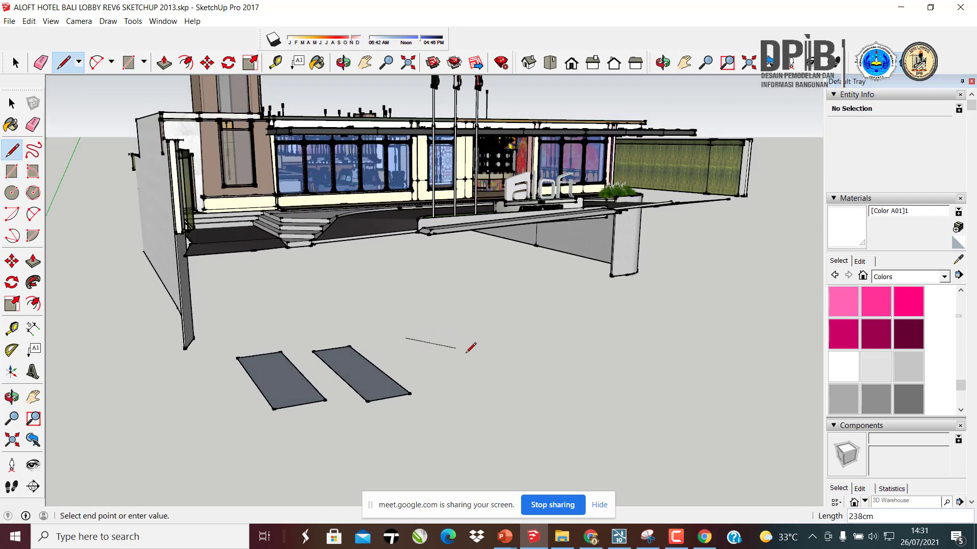
pyautogui.click(489, 361)
pyautogui.click(447, 394)
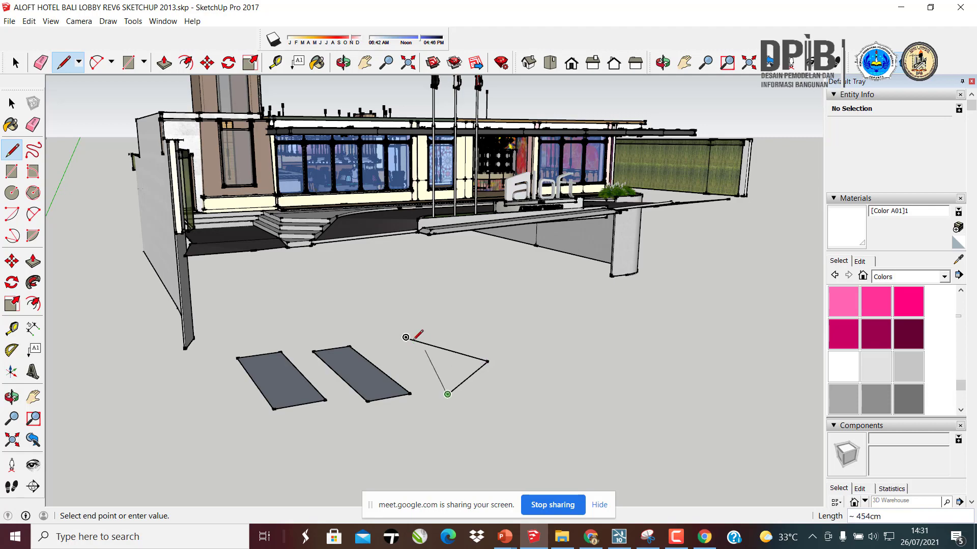
pyautogui.click(405, 337)
# - Select the face of the first rectangle among the three ground shapes
pyautogui.moveTo(413, 405); pyautogui.dragTo(610, 358, button='middle')
pyautogui.press('space')
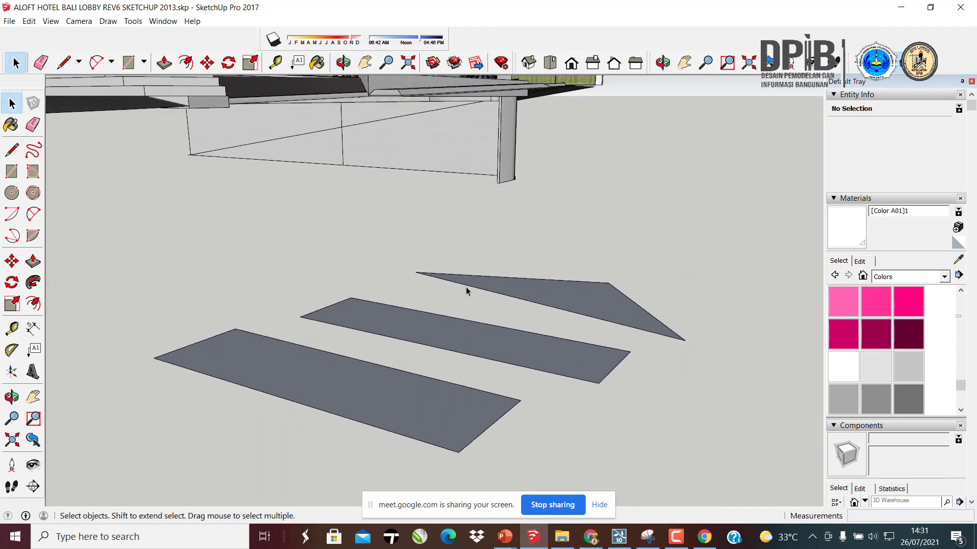
pyautogui.moveTo(466, 286); pyautogui.dragTo(281, 341, button='middle')
pyautogui.click(278, 371)
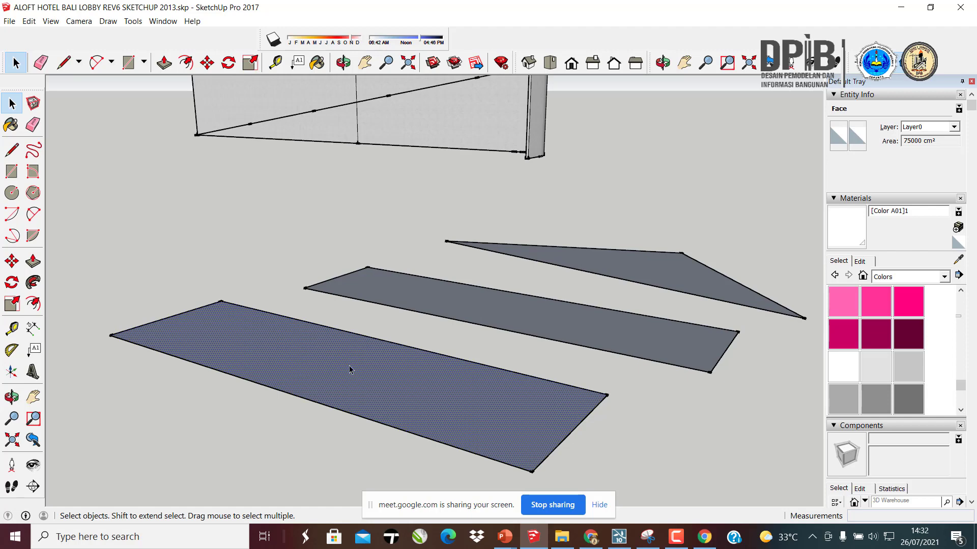
# - Delete the second rectangle's face and its long edge nearest the triangle
pyautogui.click(498, 316)
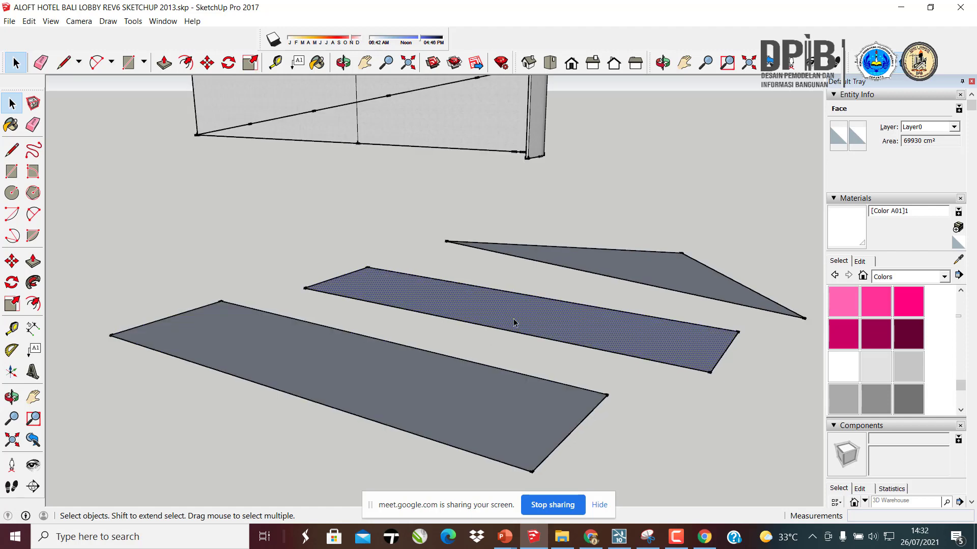
pyautogui.press('Delete')
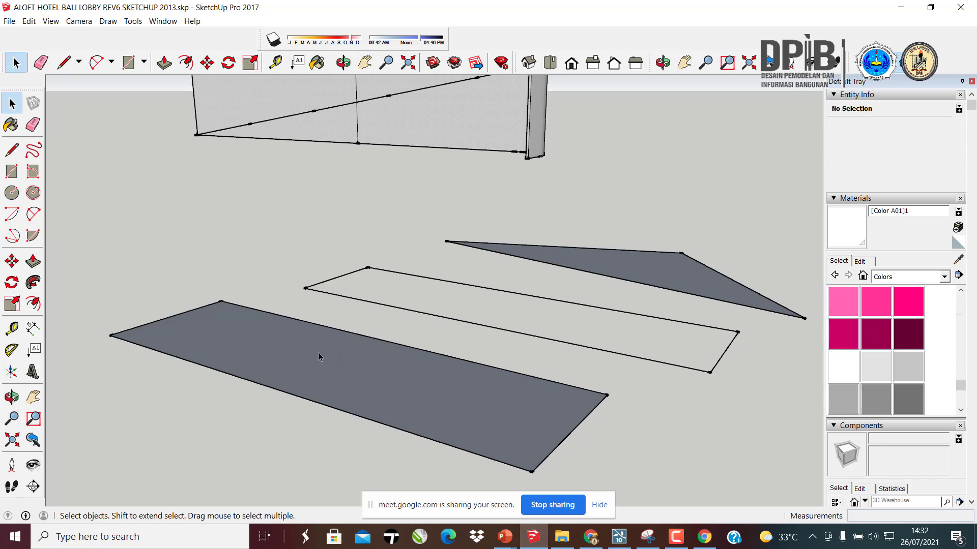
pyautogui.moveTo(629, 392); pyautogui.dragTo(508, 395, button='middle')
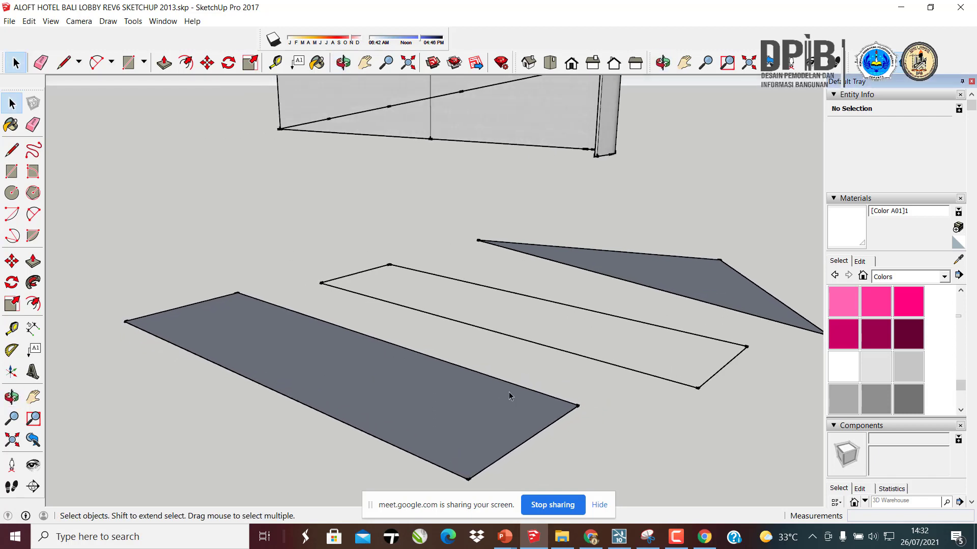
pyautogui.scroll(4, 391, 267)
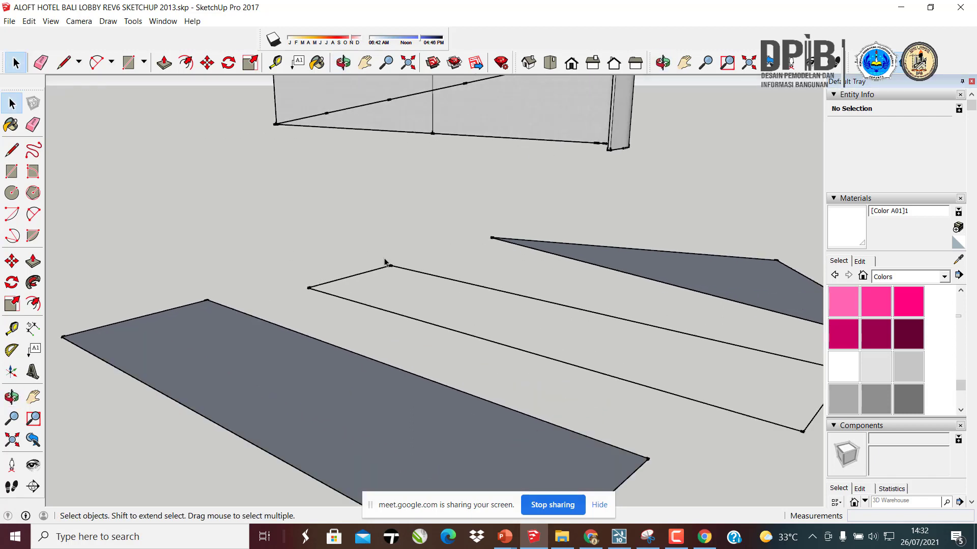
pyautogui.click(400, 267)
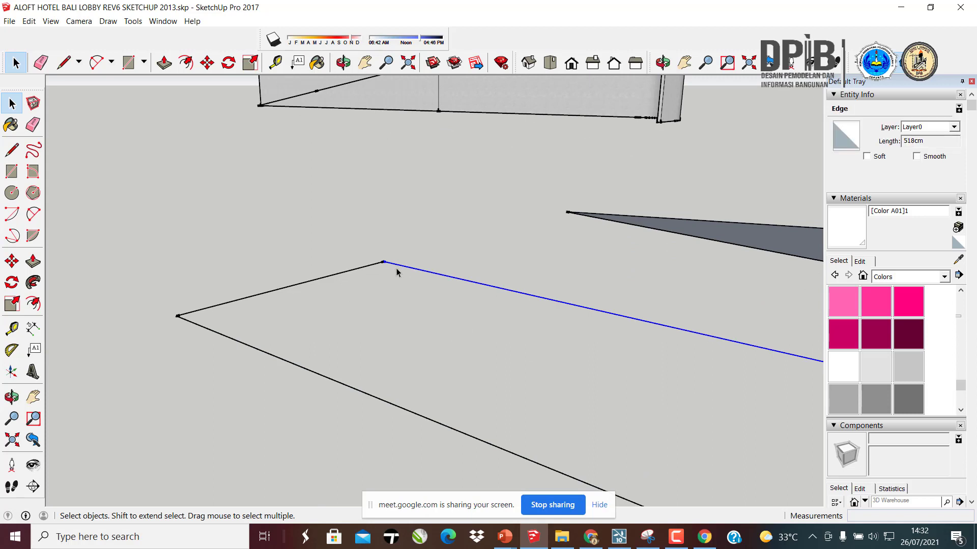
pyautogui.press('Delete')
# - Redraw the deleted long edge with the Line tool, ending it just short of the open corner
pyautogui.scroll(-6, 336, 245)
pyautogui.moveTo(387, 268); pyautogui.dragTo(402, 316, button='middle')
pyautogui.click(12, 150)
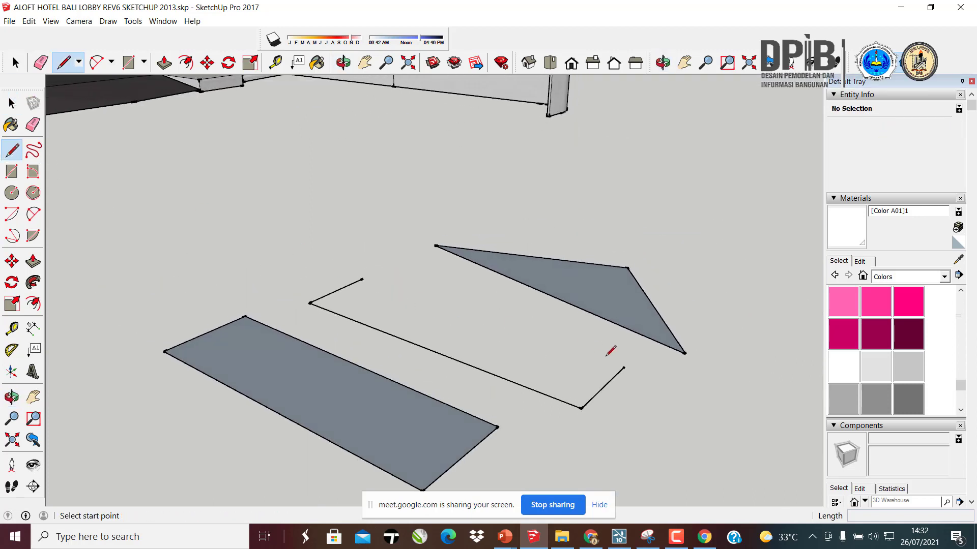
pyautogui.click(624, 366)
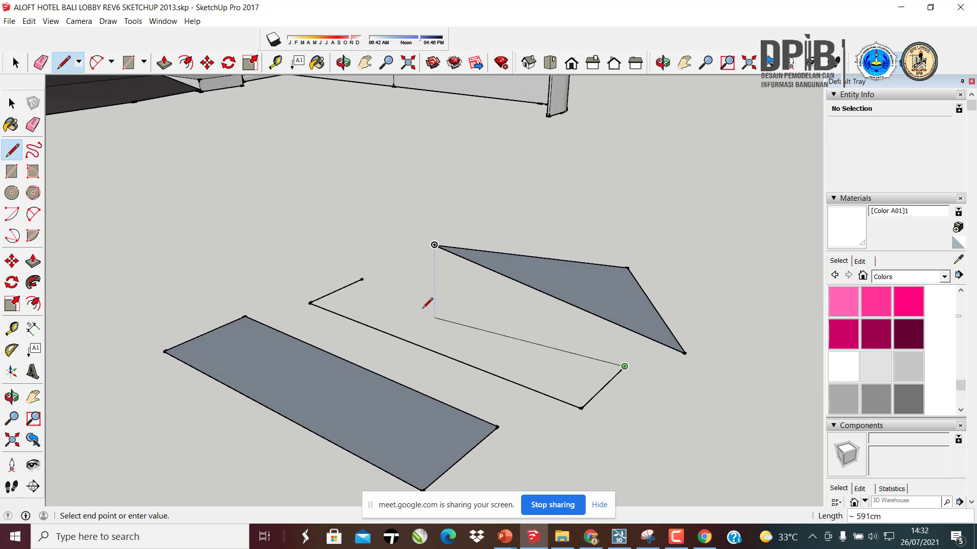
pyautogui.click(379, 284)
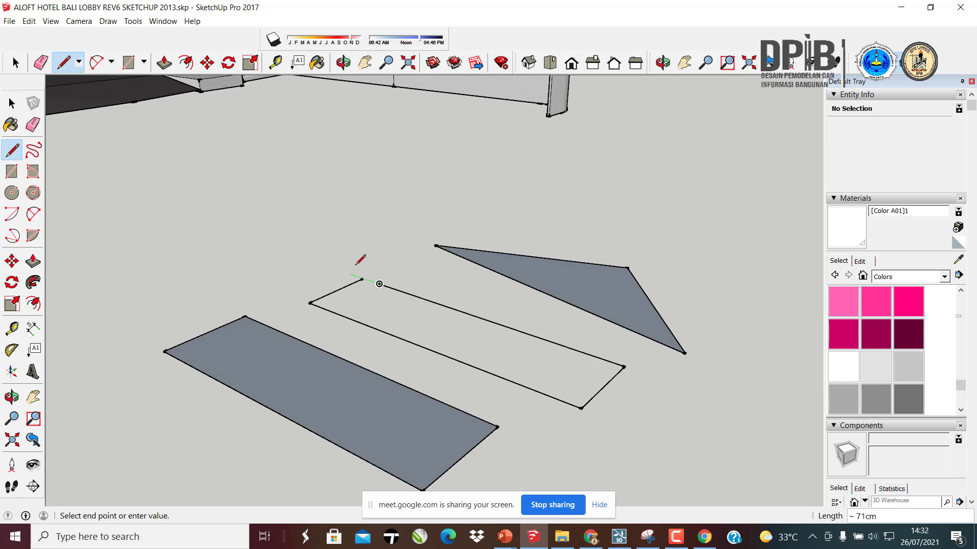
pyautogui.scroll(5, 362, 278)
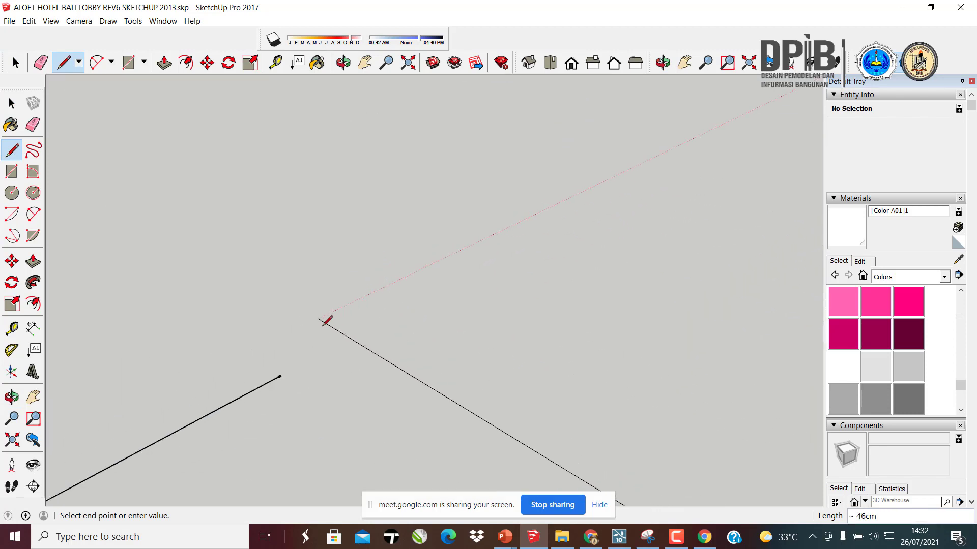
pyautogui.scroll(-8, 340, 340)
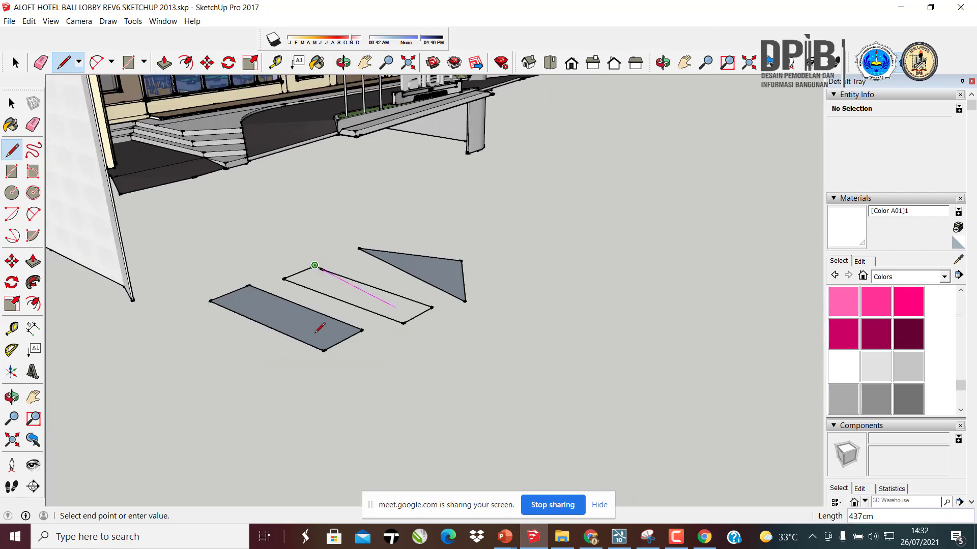
pyautogui.scroll(4, 319, 284)
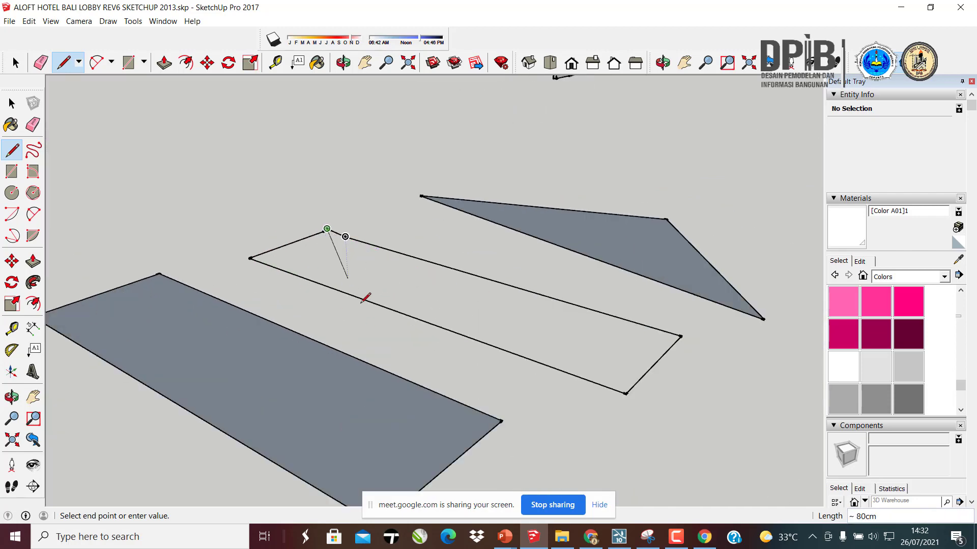
pyautogui.press('Escape')
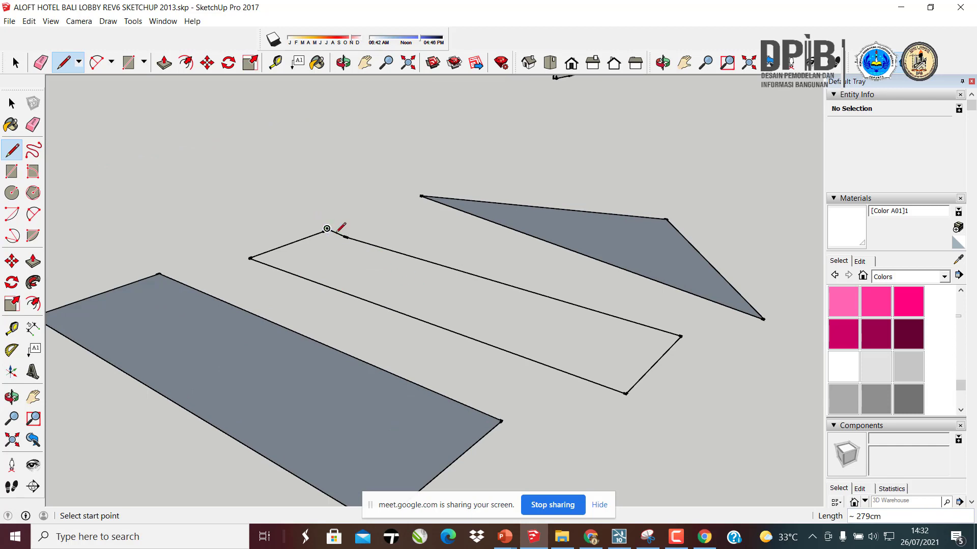
# - Close the second rectangle's outline with a line of about 41 cm across the gap at the open corner
pyautogui.scroll(3, 327, 229)
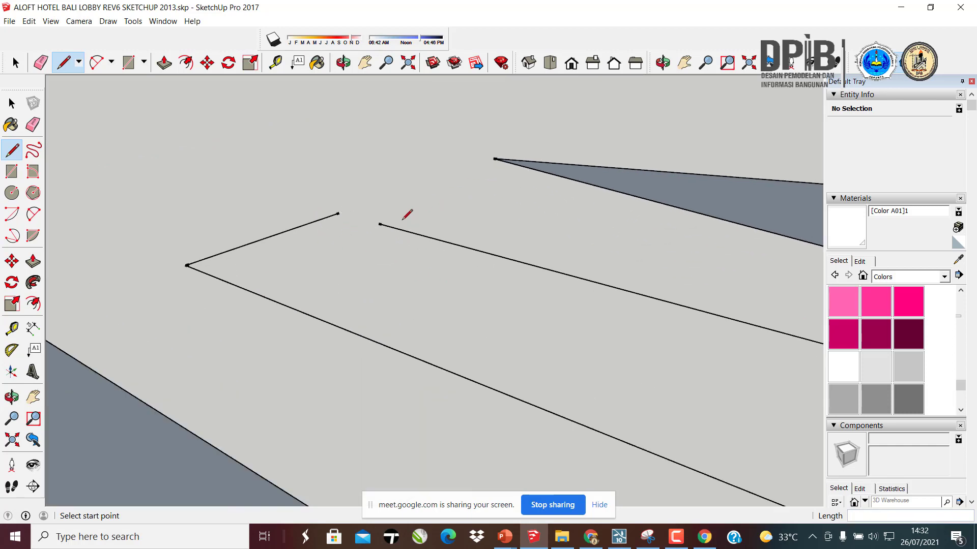
pyautogui.click(379, 224)
pyautogui.click(339, 213)
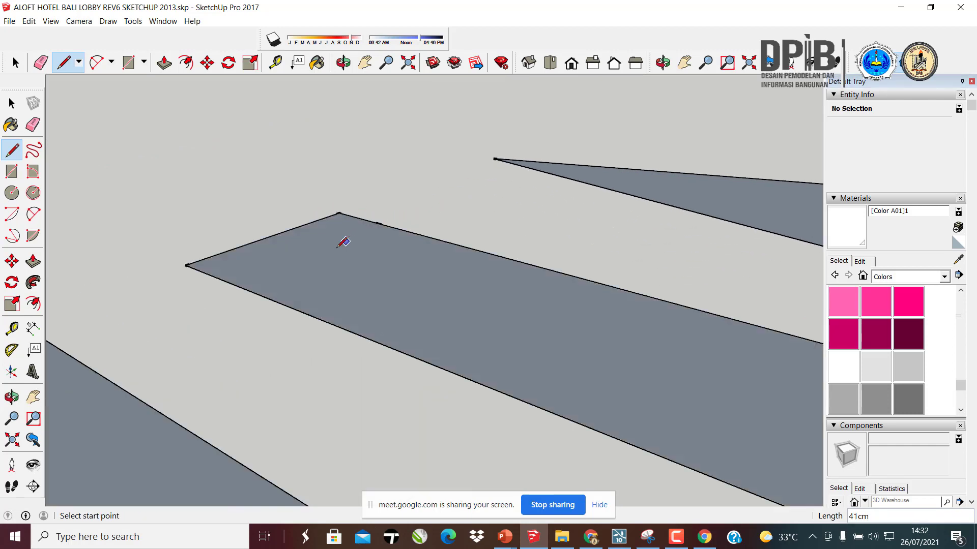
pyautogui.scroll(-3, 387, 255)
pyautogui.scroll(3, 419, 290)
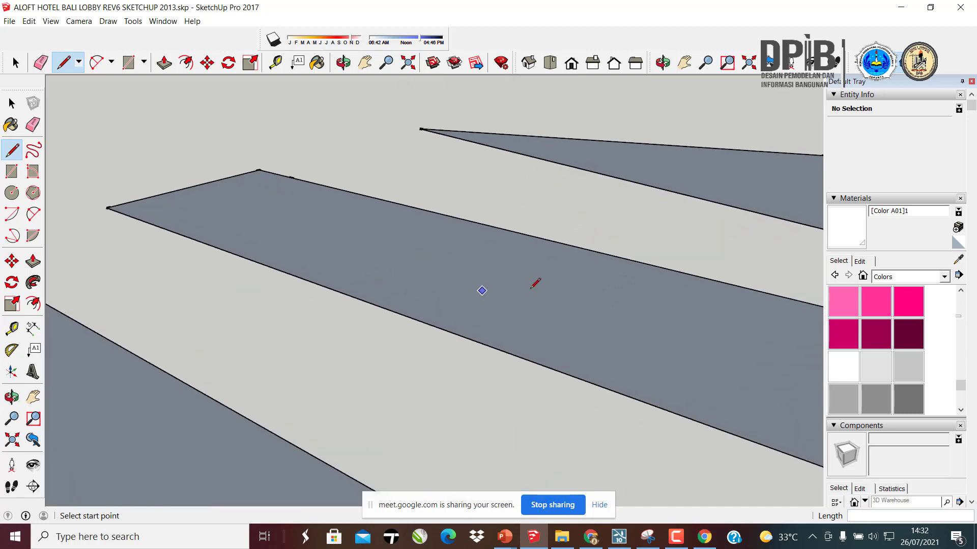
pyautogui.scroll(-5, 530, 288)
pyautogui.moveTo(384, 294); pyautogui.dragTo(394, 307, button='middle')
# - Select the first rectangle's face and extrude it upward about 63 cm with Push/Pull
pyautogui.click(12, 103)
pyautogui.scroll(-1, 523, 274)
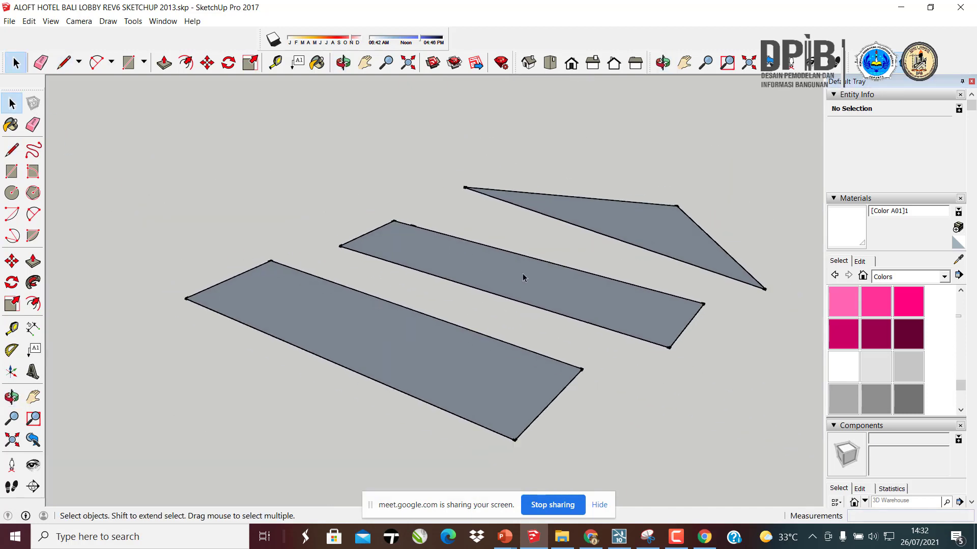
pyautogui.moveTo(523, 277); pyautogui.dragTo(355, 288, button='middle')
pyautogui.click(335, 286)
pyautogui.scroll(2, 325, 304)
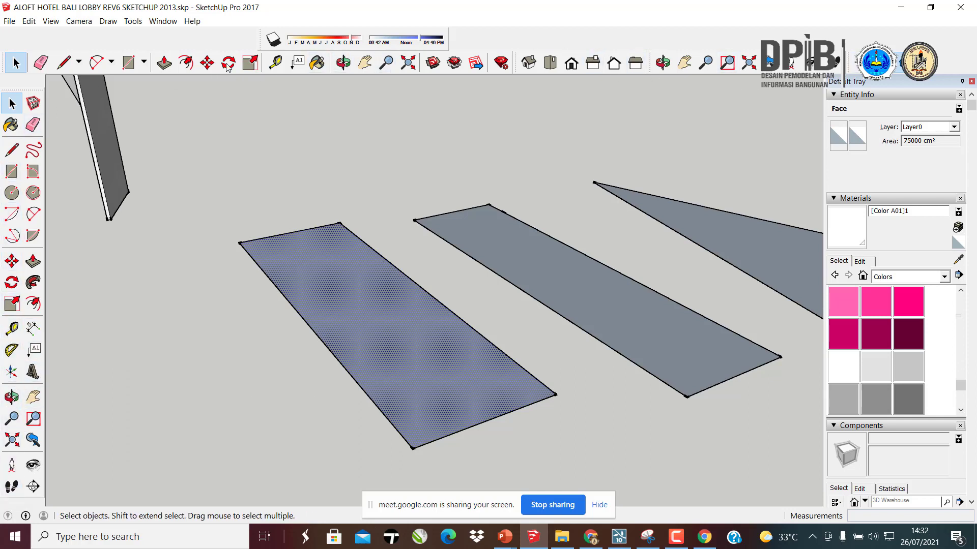
pyautogui.moveTo(403, 350); pyautogui.dragTo(397, 344, button='middle')
pyautogui.press('p')
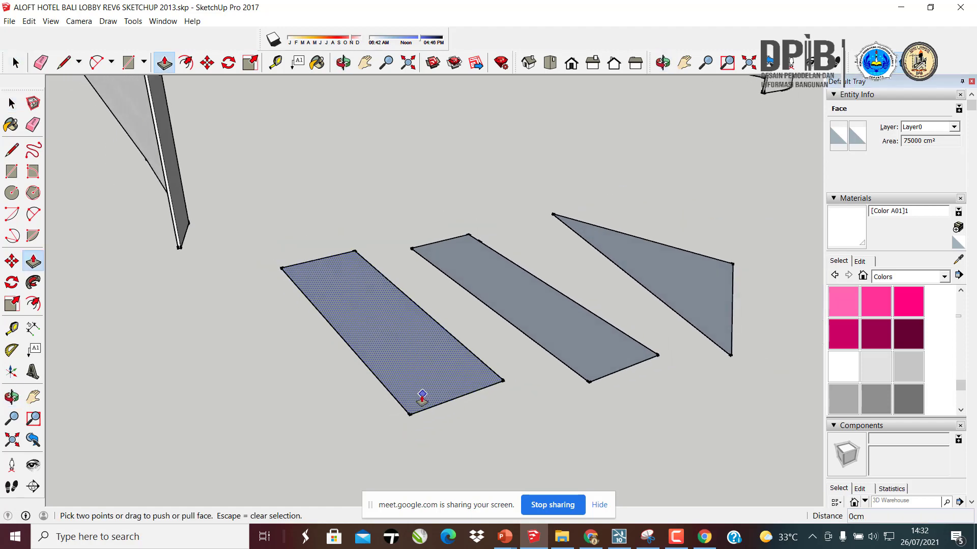
pyautogui.click(411, 415)
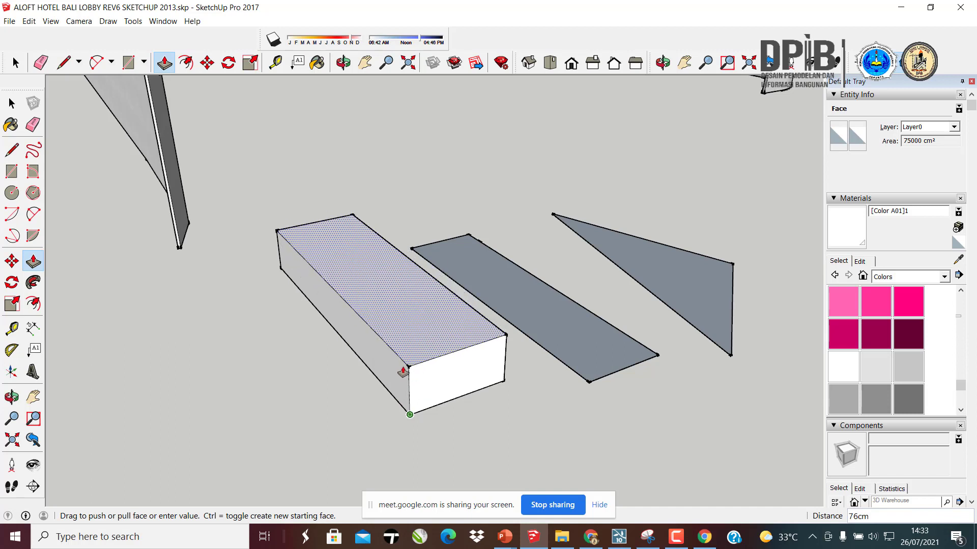
pyautogui.click(402, 380)
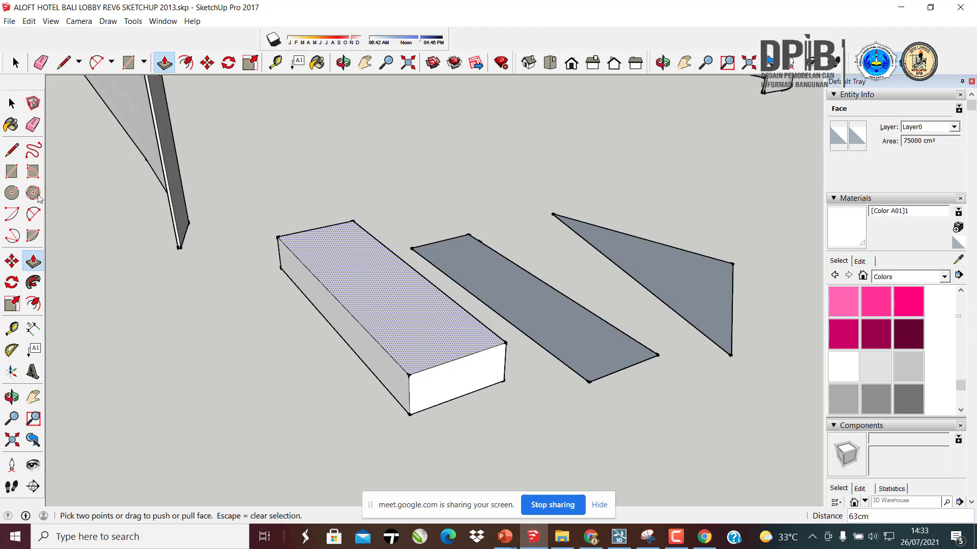
# - Select the whole first box and make it a component with the default settings, replacing the selection
pyautogui.press('space')
pyautogui.moveTo(468, 342); pyautogui.dragTo(392, 343, button='middle')
pyautogui.scroll(3, 423, 337)
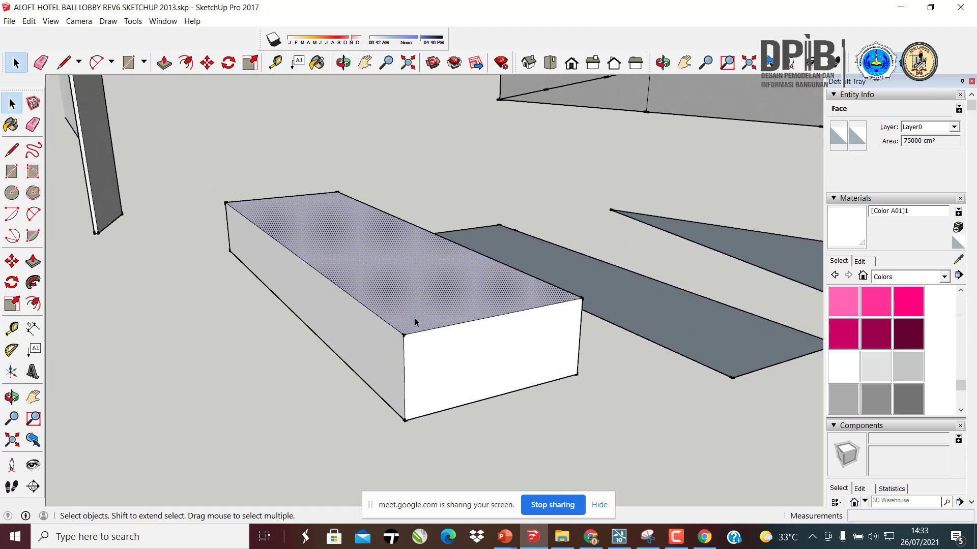
pyautogui.tripleClick(416, 322)
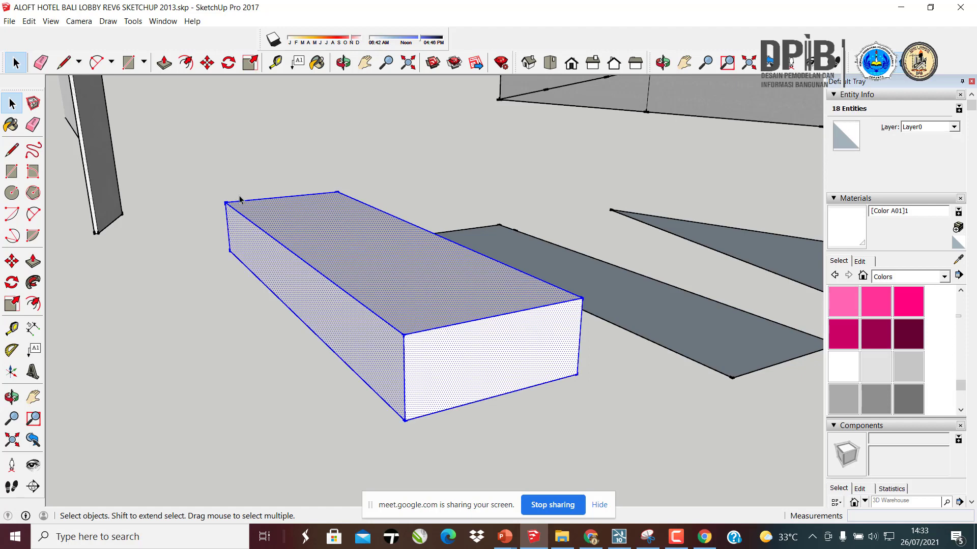
pyautogui.moveTo(240, 198); pyautogui.dragTo(407, 281, button='middle')
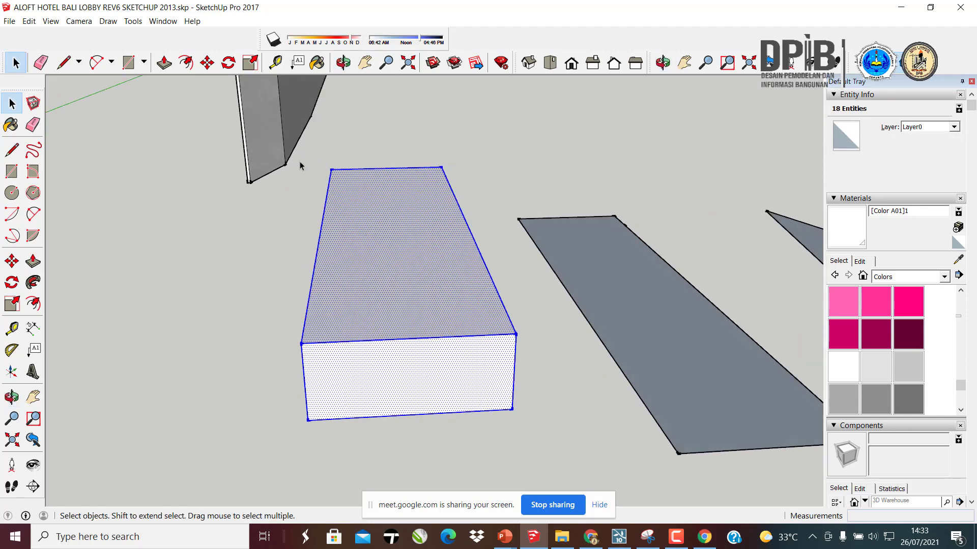
pyautogui.moveTo(300, 161); pyautogui.dragTo(536, 456)
pyautogui.rightClick(402, 330)
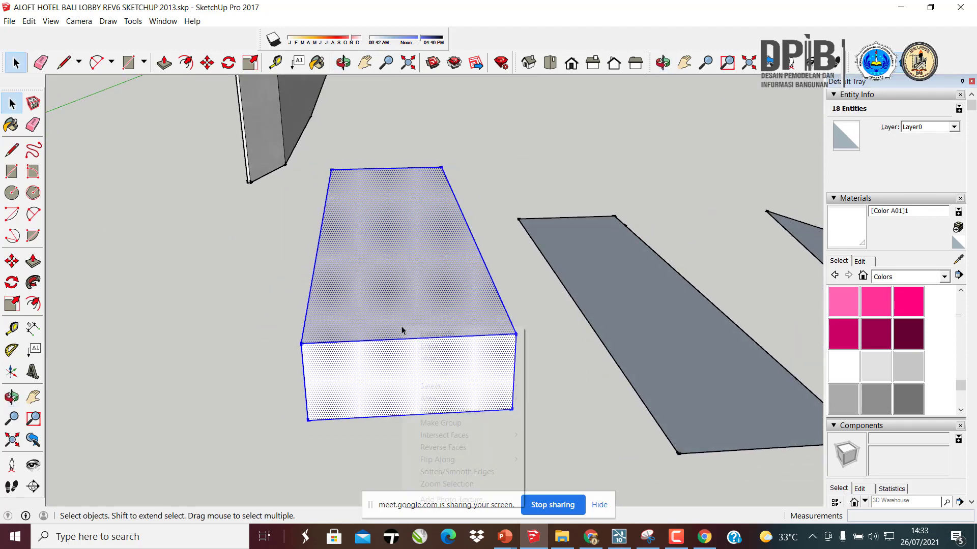
pyautogui.click(449, 410)
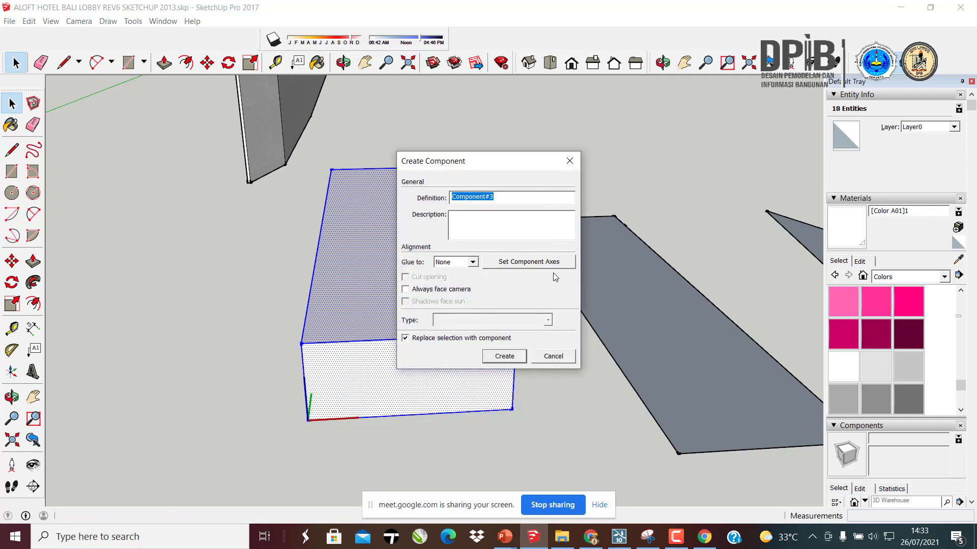
pyautogui.click(505, 357)
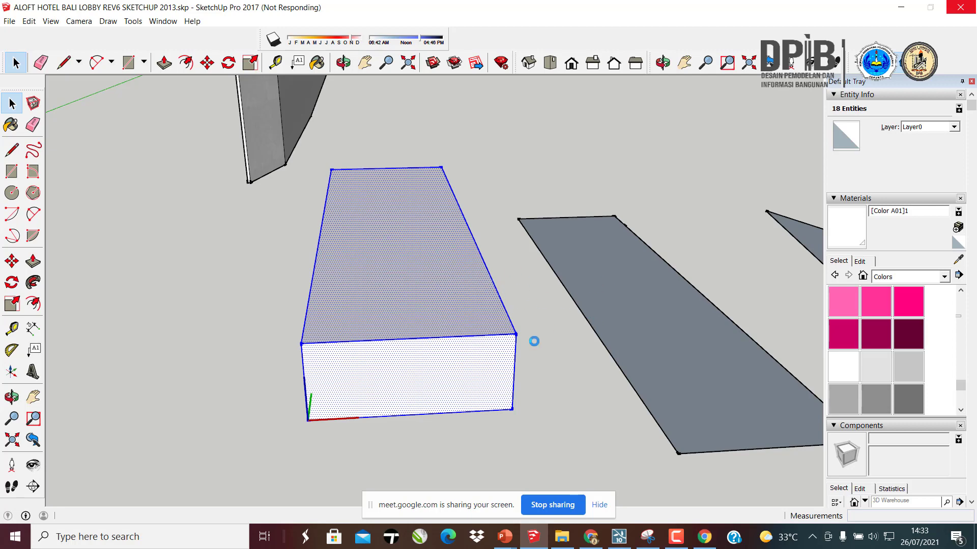
# - Launch another instance of SketchUp 2017
pyautogui.rightClick(539, 539)
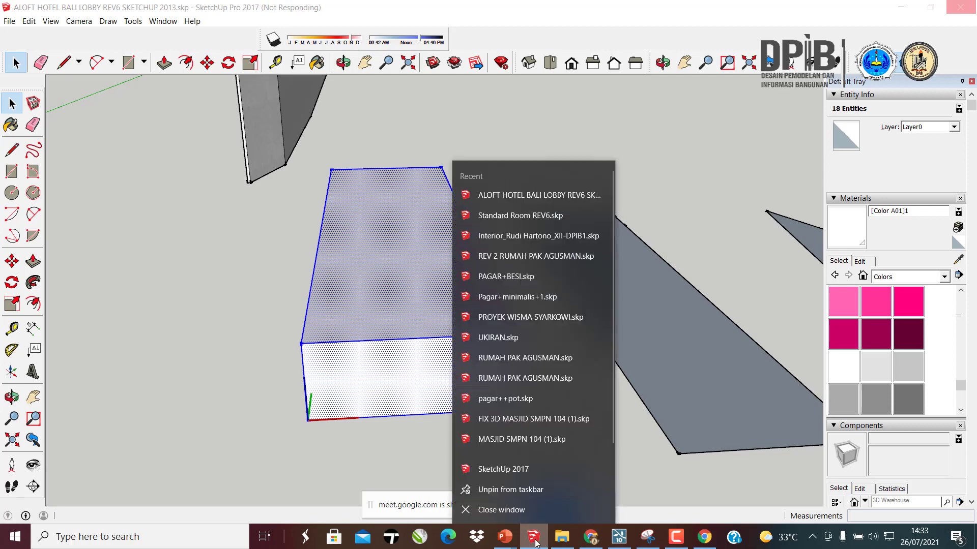
pyautogui.click(522, 471)
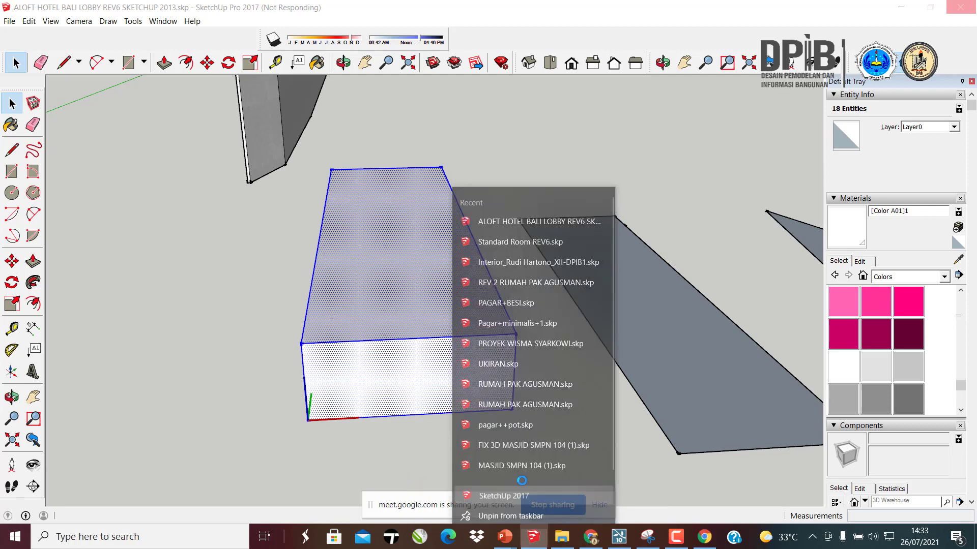
pyautogui.moveTo(266, 322); pyautogui.dragTo(496, 384, button='middle')
pyautogui.click(508, 356)
pyautogui.click(451, 371)
# - Select the second rectangle's face and extrude it upward about 71 cm with Push/Pull
pyautogui.press('space')
pyautogui.click(637, 337)
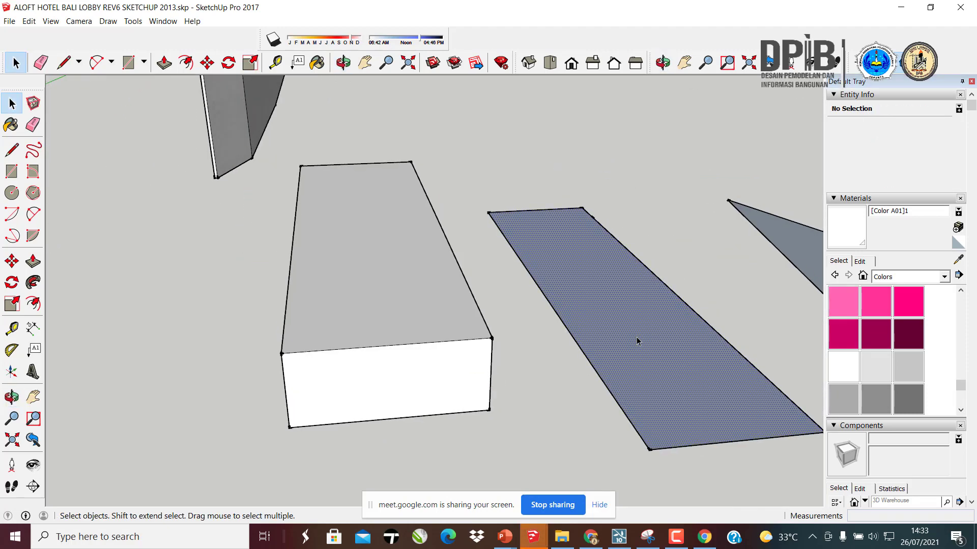
pyautogui.press('p')
pyautogui.moveTo(633, 336); pyautogui.dragTo(583, 268)
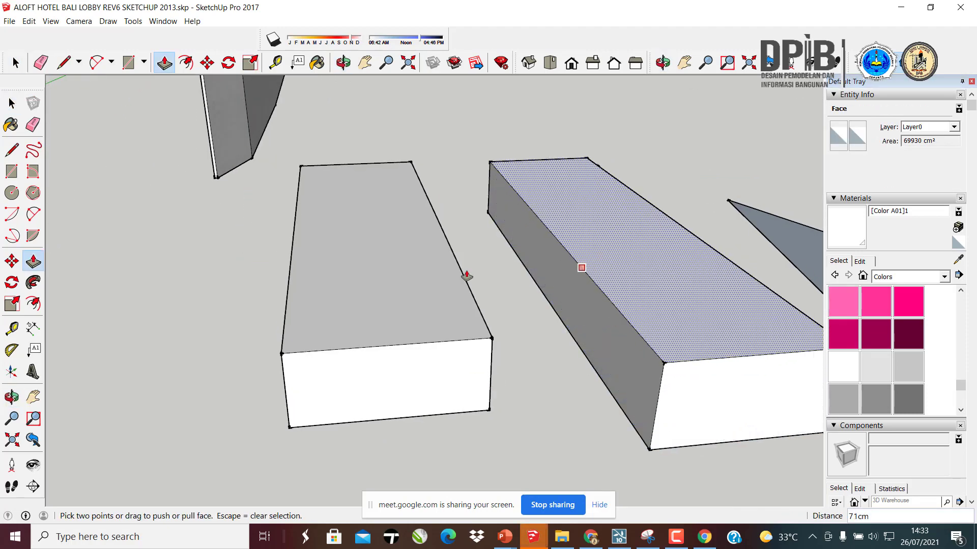
pyautogui.click(12, 103)
# - Select individual faces of the second box and the component box in turn to compare loose geometry with a component
pyautogui.click(590, 375)
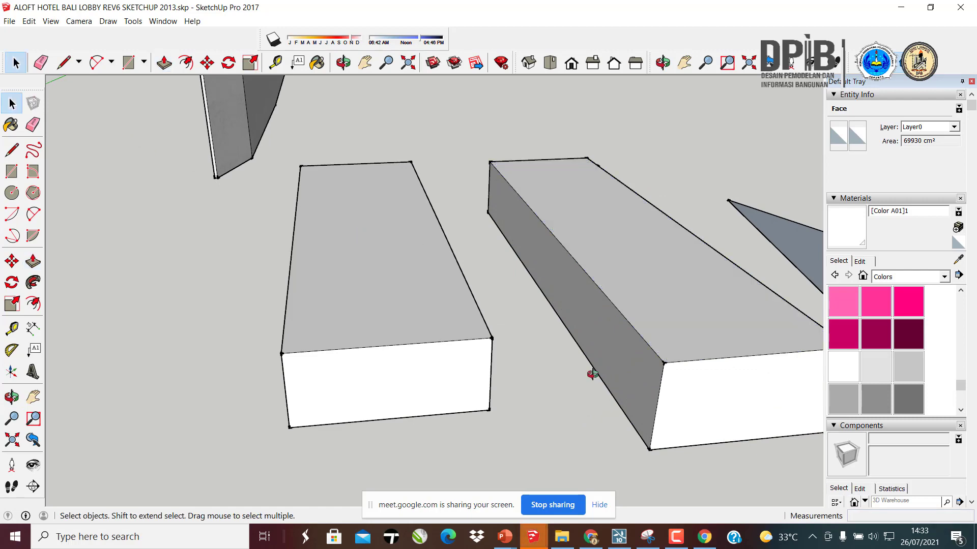
pyautogui.moveTo(590, 375); pyautogui.dragTo(584, 331, button='middle')
pyautogui.click(580, 300)
pyautogui.click(598, 365)
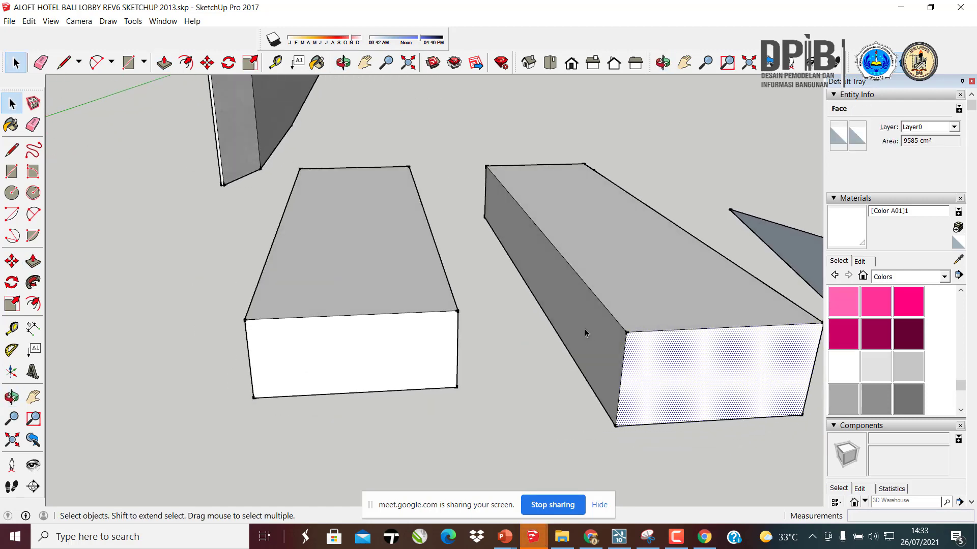
pyautogui.click(630, 281)
pyautogui.click(294, 300)
pyautogui.click(293, 300)
pyautogui.moveTo(293, 300); pyautogui.dragTo(330, 280, button='middle')
pyautogui.moveTo(499, 331); pyautogui.dragTo(614, 285, button='middle')
pyautogui.click(615, 286)
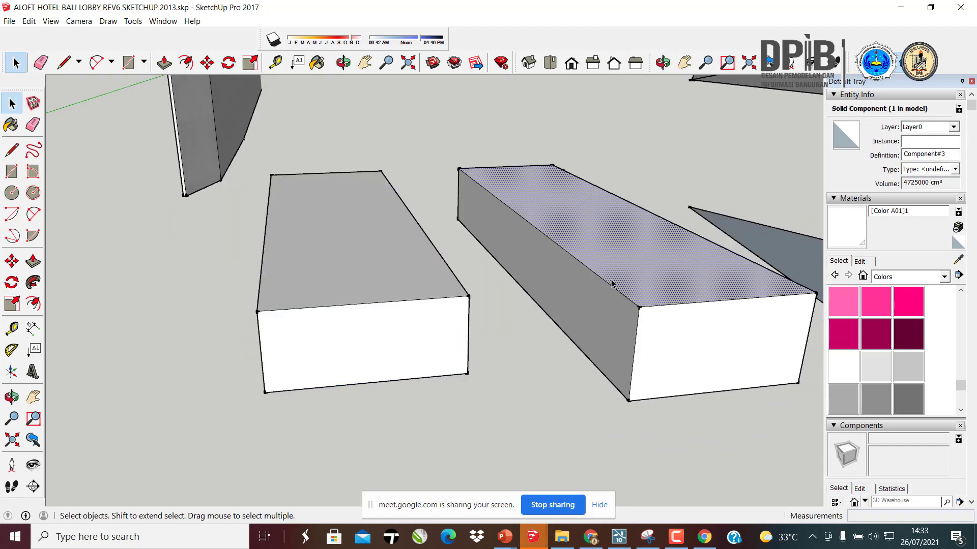
pyautogui.moveTo(571, 308); pyautogui.dragTo(497, 301, button='middle')
pyautogui.scroll(-6, 498, 301)
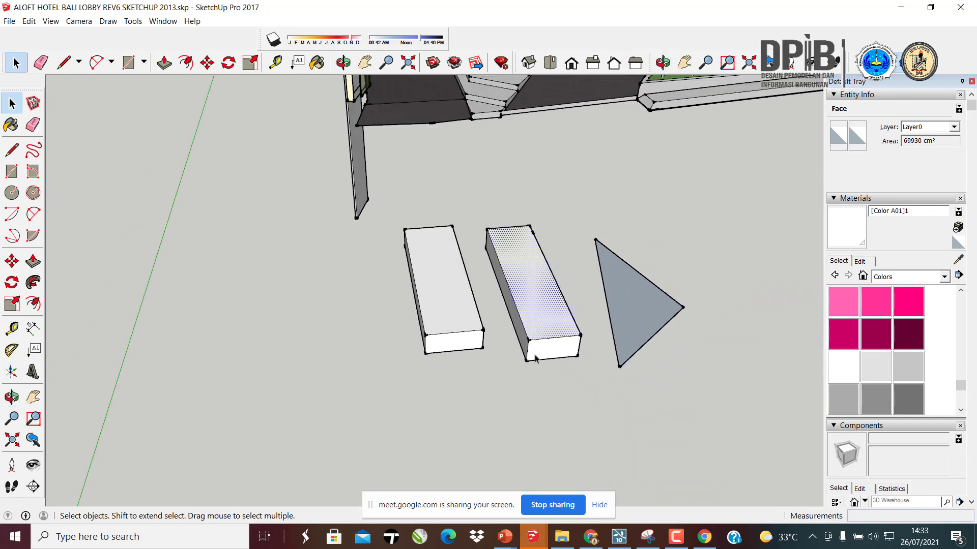
pyautogui.moveTo(539, 370); pyautogui.dragTo(477, 204, button='middle')
pyautogui.press('space')
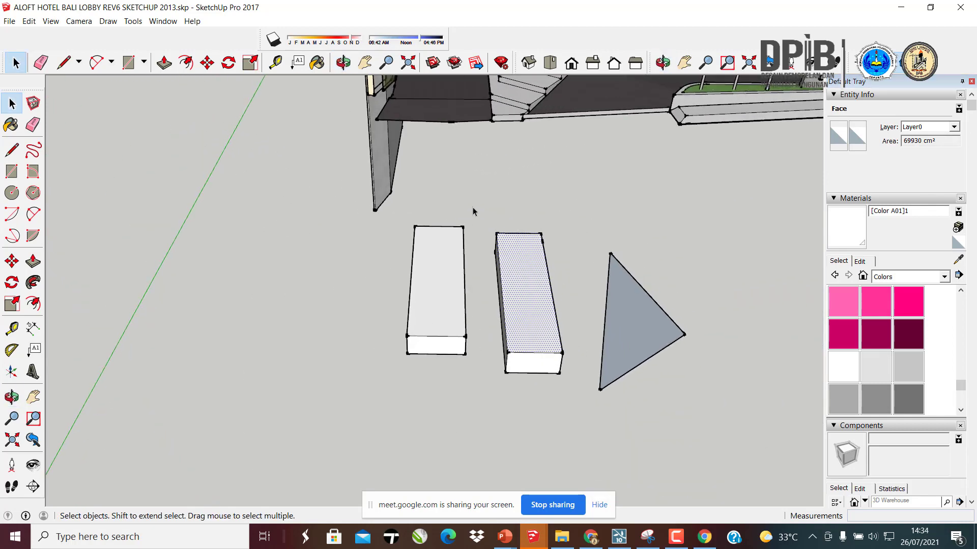
# - Select the whole second box and bring up its Make Component and Make Group options without applying either
pyautogui.moveTo(477, 204); pyautogui.dragTo(595, 413)
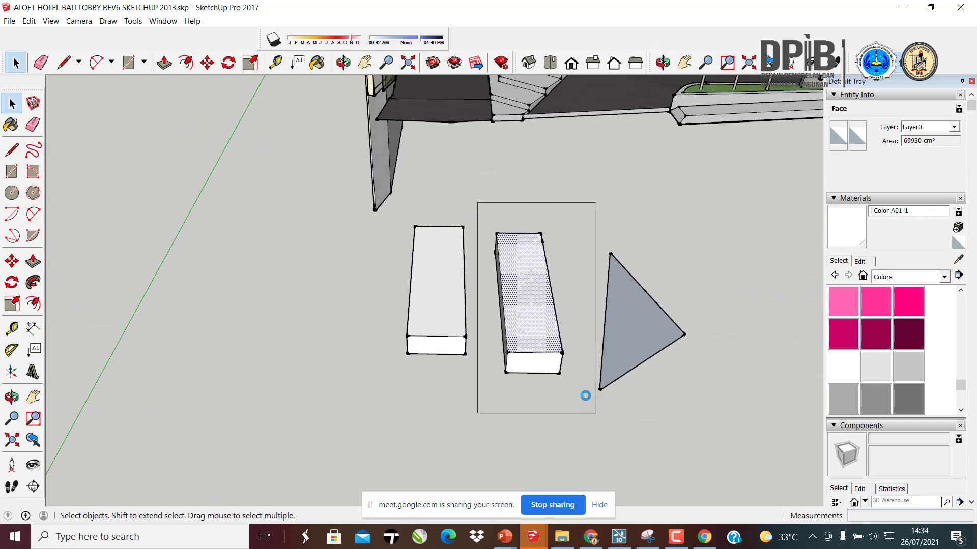
pyautogui.rightClick(513, 306)
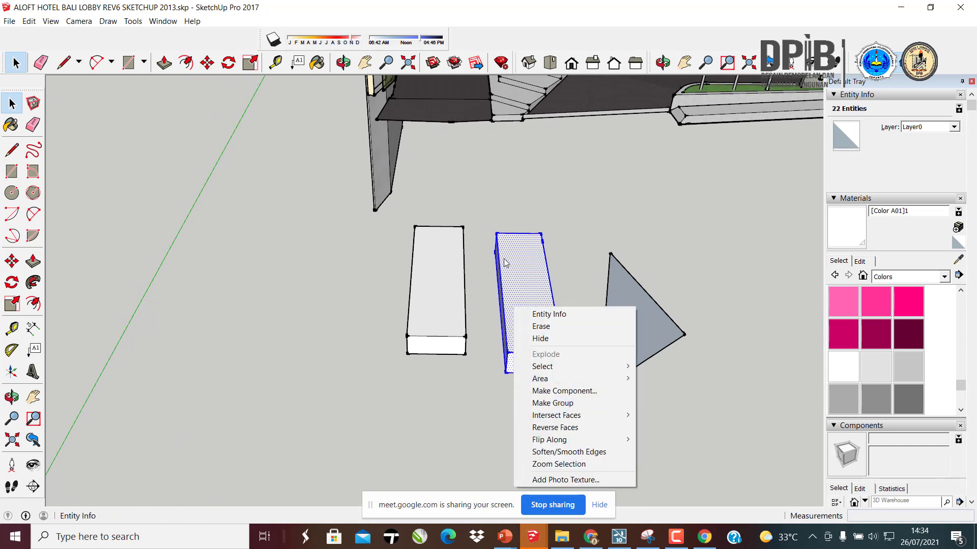
pyautogui.click(485, 218)
pyautogui.moveTo(486, 221); pyautogui.dragTo(593, 399)
pyautogui.rightClick(532, 327)
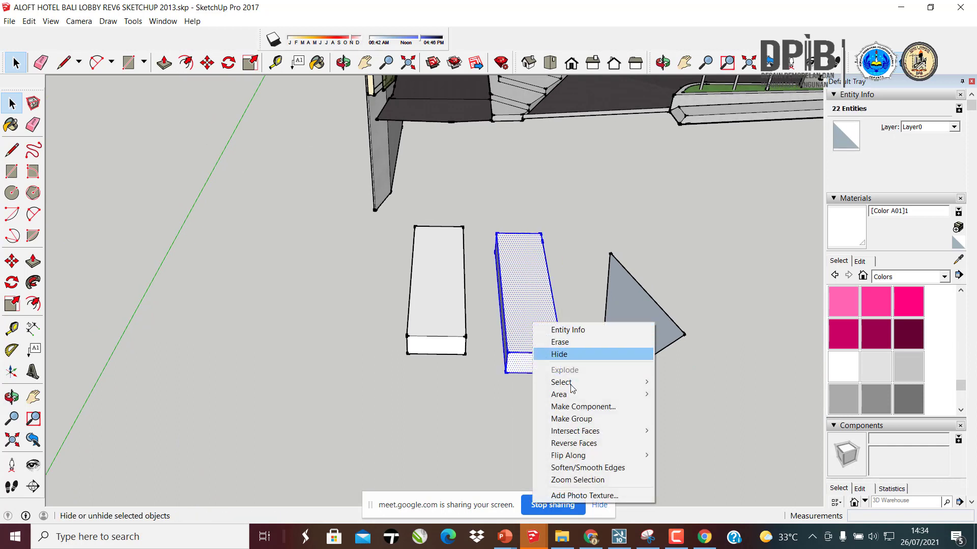
pyautogui.click(429, 413)
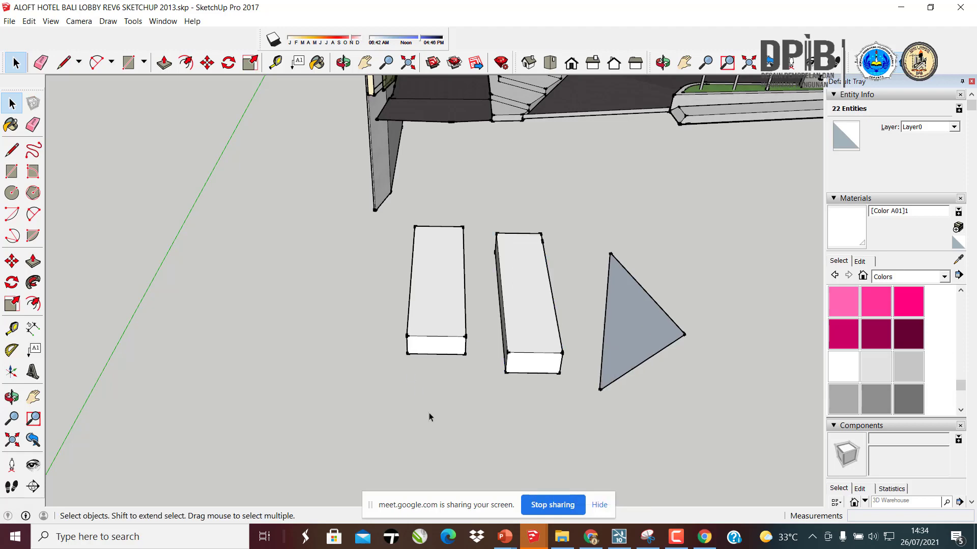
# - Select both boxes and the triangle together
pyautogui.scroll(5, 439, 359)
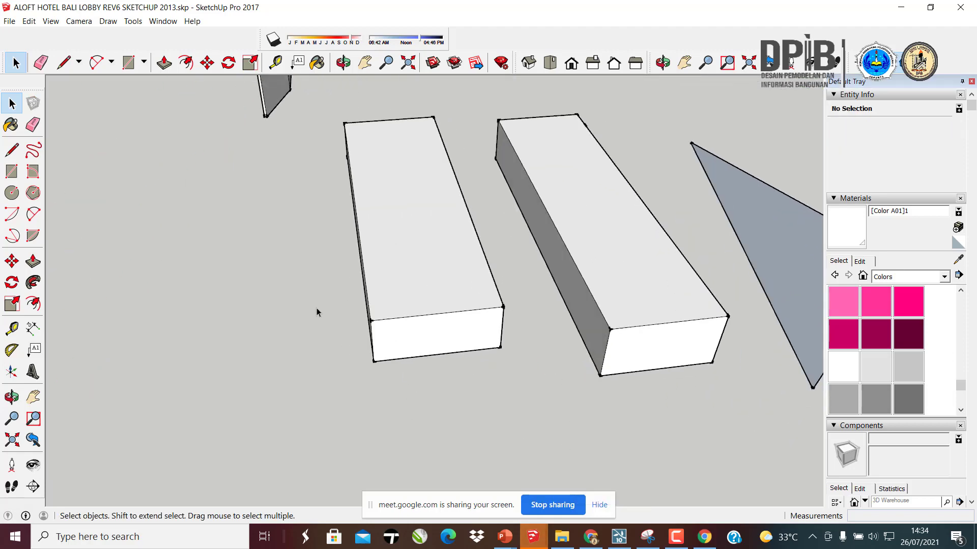
pyautogui.scroll(-5, 331, 238)
pyautogui.moveTo(465, 330); pyautogui.dragTo(582, 387)
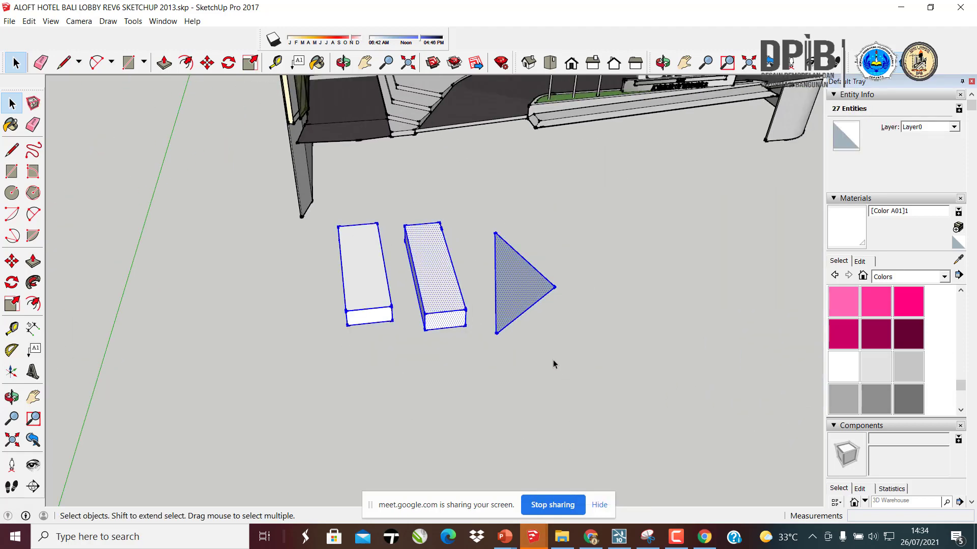
pyautogui.moveTo(513, 229); pyautogui.dragTo(480, 120, button='middle')
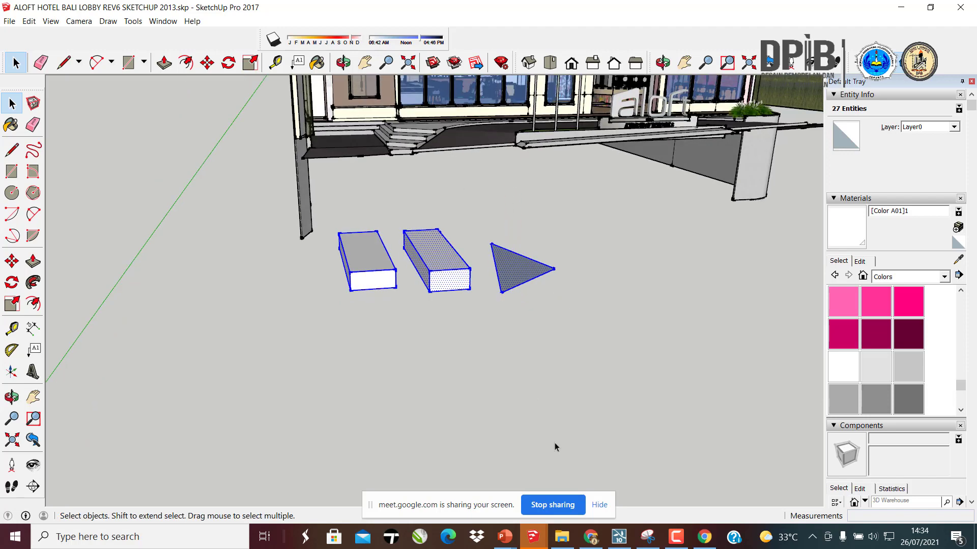
# - Switch to the new SketchUp instance's welcome window and start a blank model with the default template
pyautogui.click(536, 541)
pyautogui.click(553, 496)
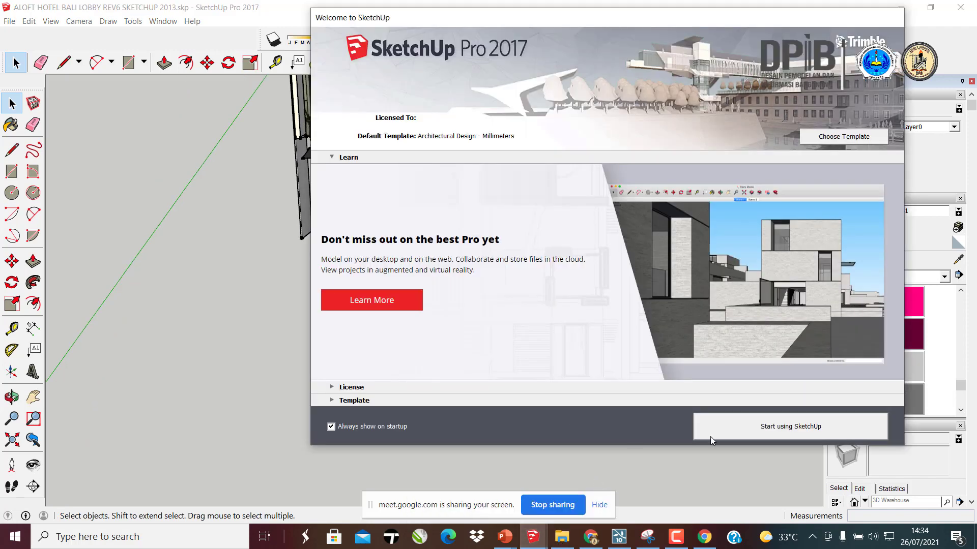
pyautogui.click(786, 432)
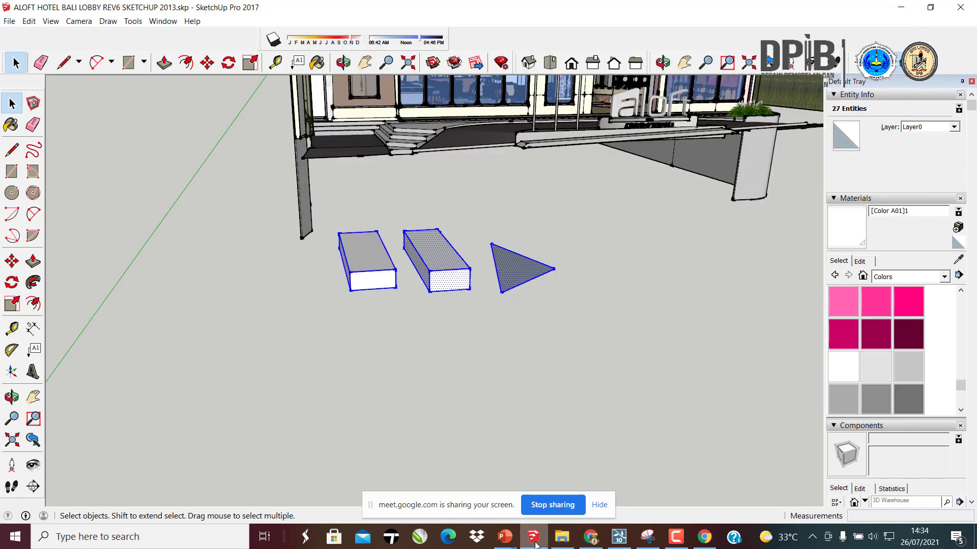
# - Delete the second box and the triangle, keeping only the component box in front of the building
pyautogui.click(442, 265)
pyautogui.scroll(4, 375, 285)
pyautogui.moveTo(392, 280); pyautogui.dragTo(487, 288, button='middle')
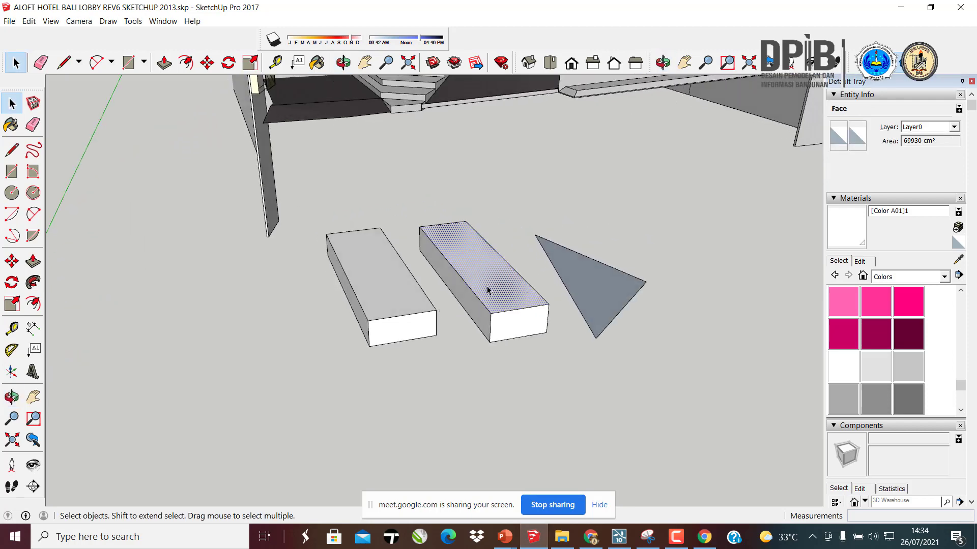
pyautogui.moveTo(405, 196); pyautogui.dragTo(663, 404)
pyautogui.press('Delete')
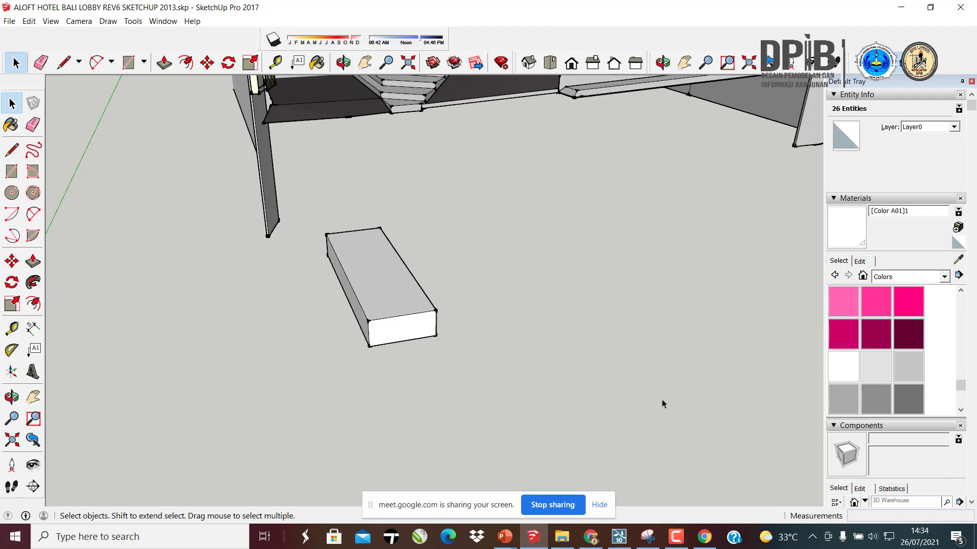
pyautogui.click(431, 312)
pyautogui.moveTo(431, 311); pyautogui.dragTo(401, 337, button='middle')
pyautogui.press('m')
pyautogui.hotkey('ctrl', 'n')
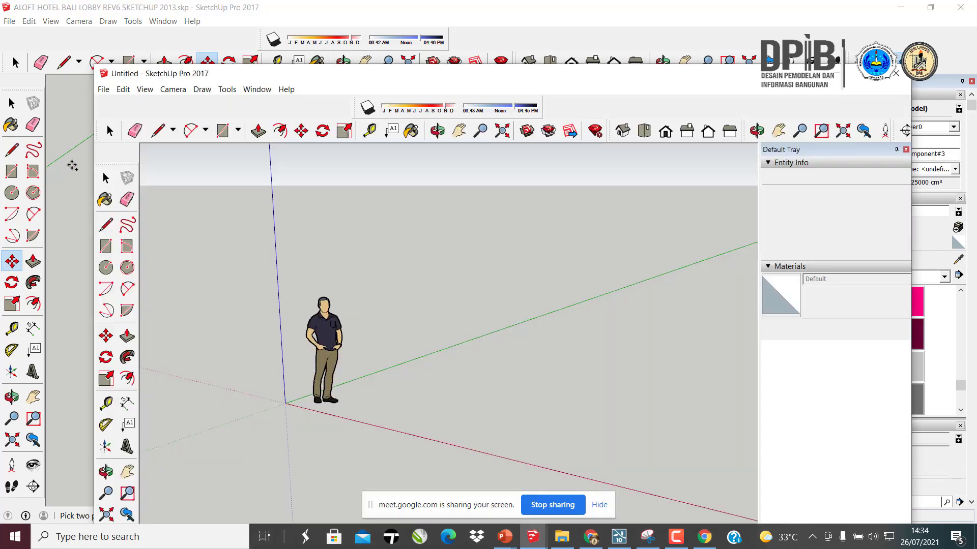
pyautogui.click(72, 165)
pyautogui.press('Escape')
pyautogui.press('Escape')
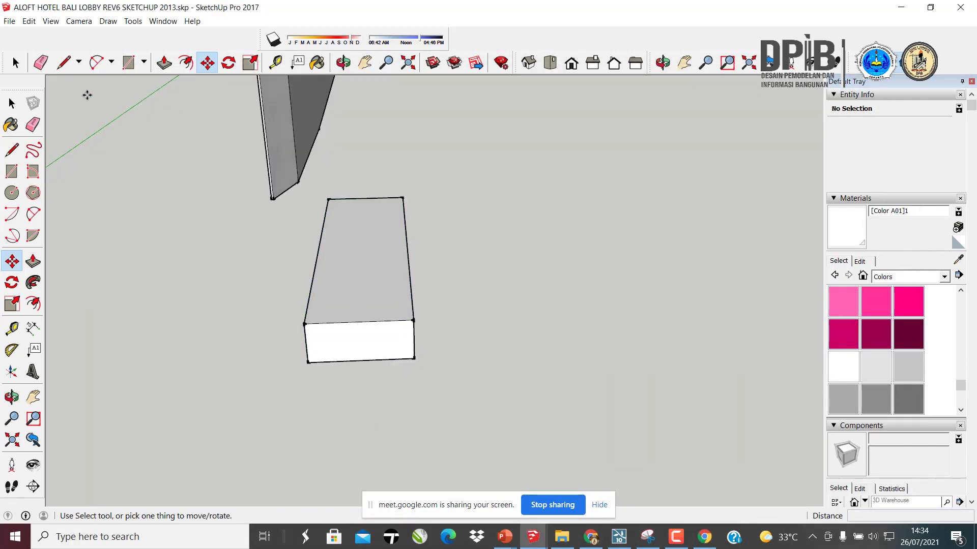
# - Copy the component box from the hotel lobby model and paste it beside the standing figure in the untitled model
pyautogui.click(12, 103)
pyautogui.click(392, 262)
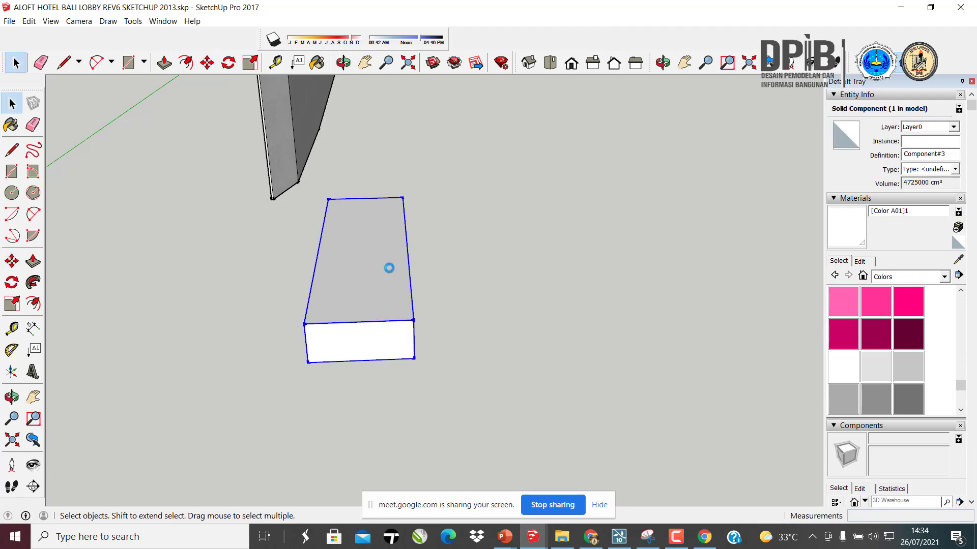
pyautogui.click(532, 537)
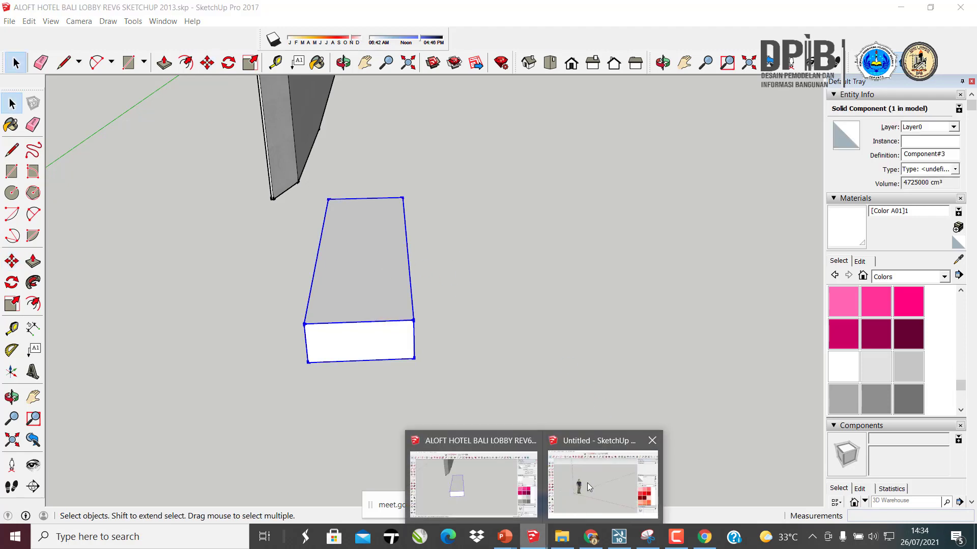
pyautogui.click(589, 488)
pyautogui.hotkey('ctrl', 'v')
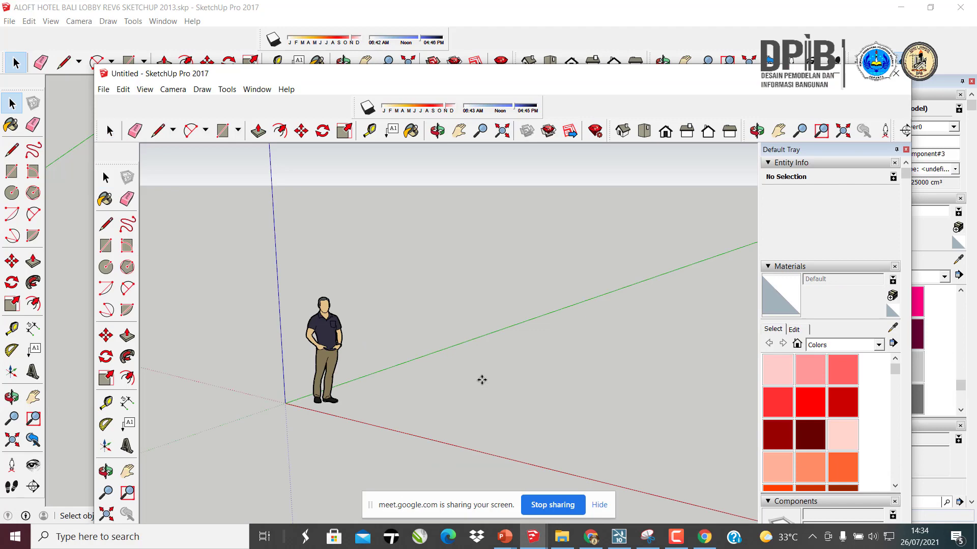
pyautogui.click(404, 406)
# - Return to the ALOFT HOTEL BALI LOBBY model and close it without saving the changes
pyautogui.click(67, 227)
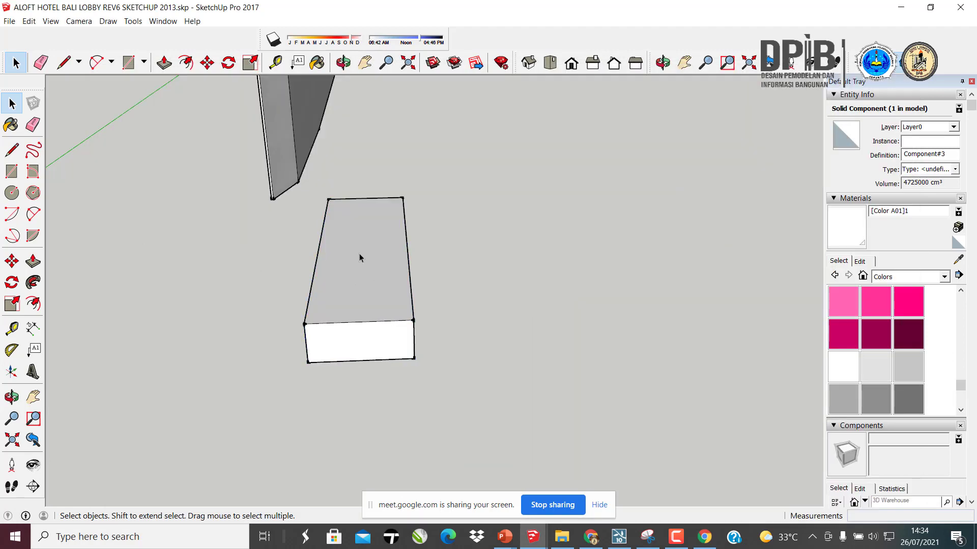
pyautogui.click(295, 254)
pyautogui.scroll(-5, 528, 219)
pyautogui.click(969, 9)
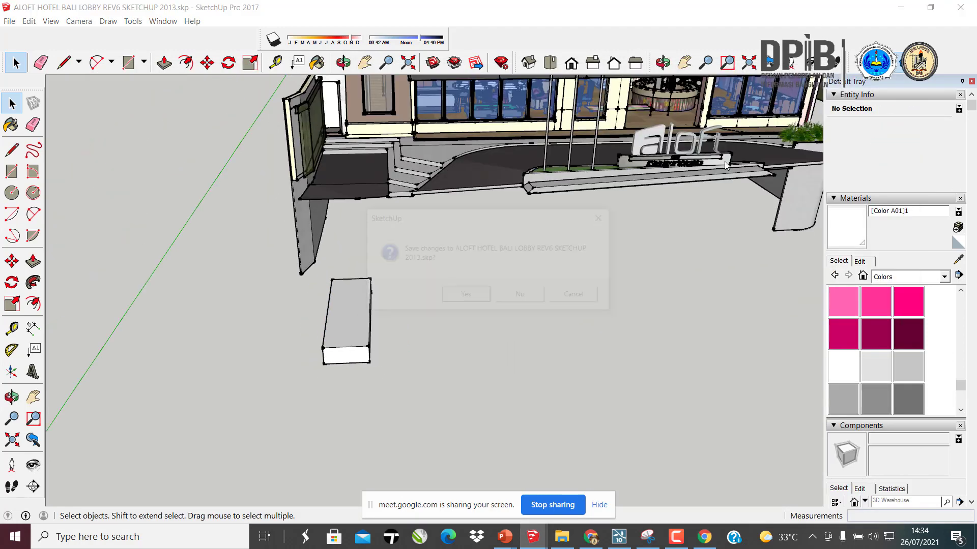
pyautogui.click(522, 294)
# - Open the pasted component for editing, push its top face down into a low slab with Push/Pull, and close the component
pyautogui.moveTo(445, 264)
pyautogui.mouseDown(button='middle')
pyautogui.moveTo(419, 237)
pyautogui.moveTo(643, 290)
pyautogui.moveTo(416, 287)
pyautogui.moveTo(457, 325)
pyautogui.mouseUp(button='middle')
pyautogui.scroll(3, 483, 381)
pyautogui.moveTo(487, 395)
pyautogui.mouseDown(button='middle')
pyautogui.moveTo(604, 398)
pyautogui.moveTo(512, 331)
pyautogui.moveTo(451, 332)
pyautogui.mouseUp(button='middle')
pyautogui.click(110, 131)
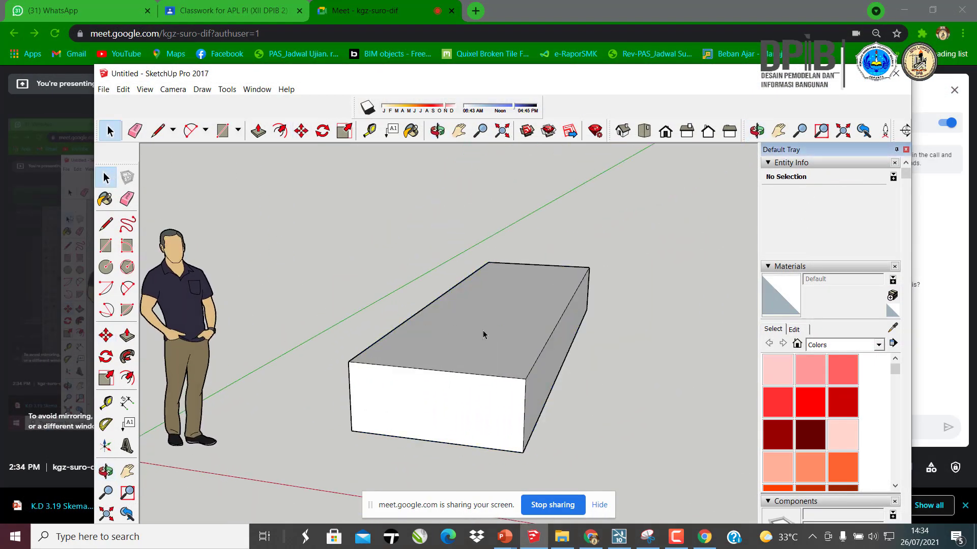
pyautogui.tripleClick(493, 341)
pyautogui.press('p')
pyautogui.click(497, 348)
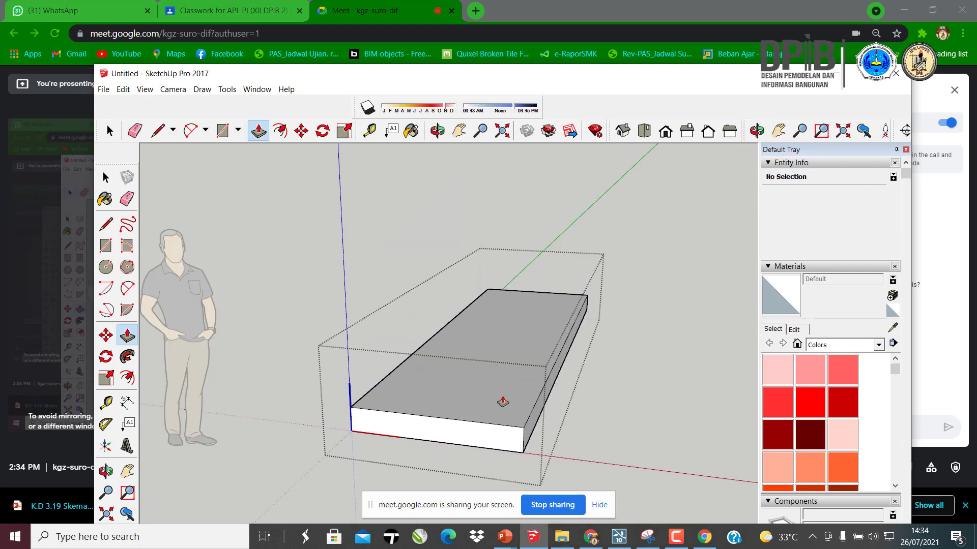
pyautogui.scroll(2, 532, 413)
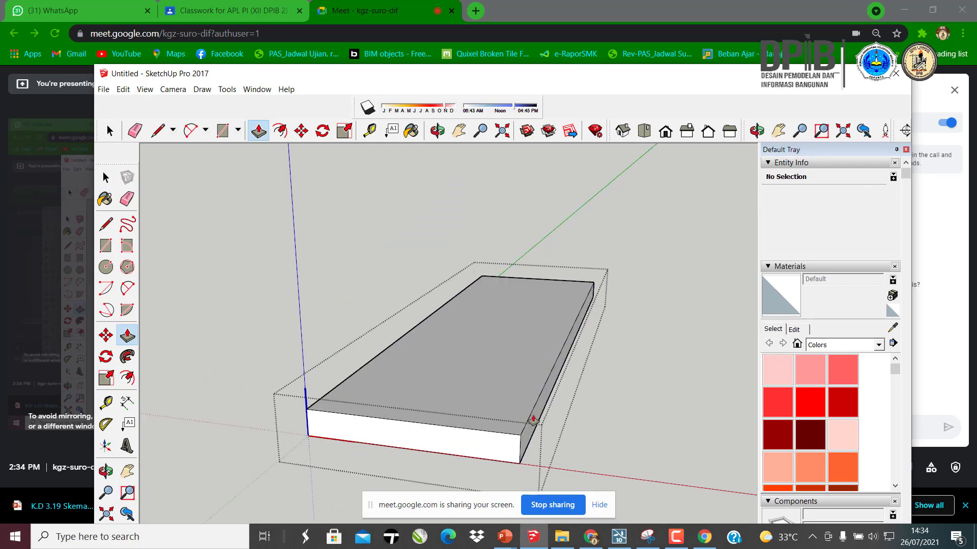
pyautogui.click(106, 179)
pyautogui.click(286, 198)
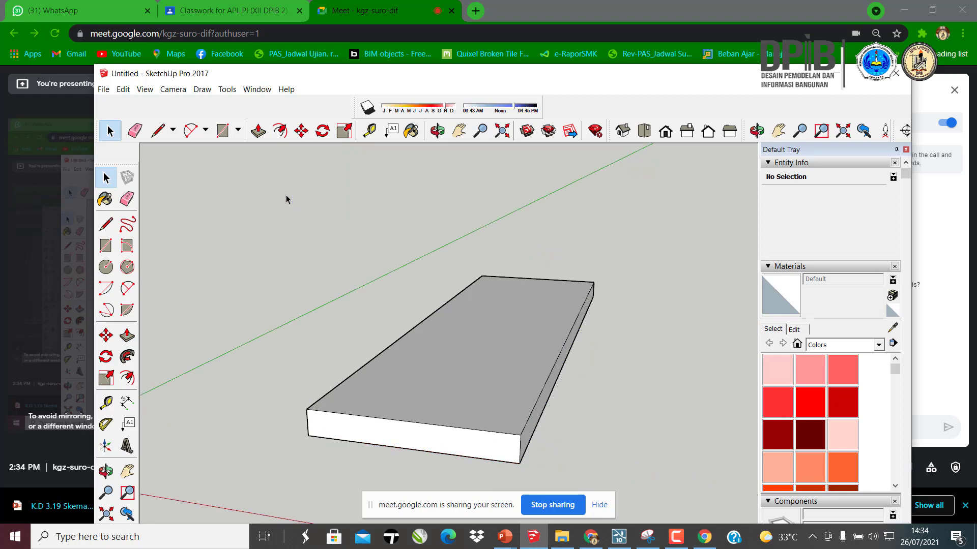
# - Open the slab component for editing and push its long side face inward with Push/Pull to narrow it
pyautogui.scroll(-4, 512, 285)
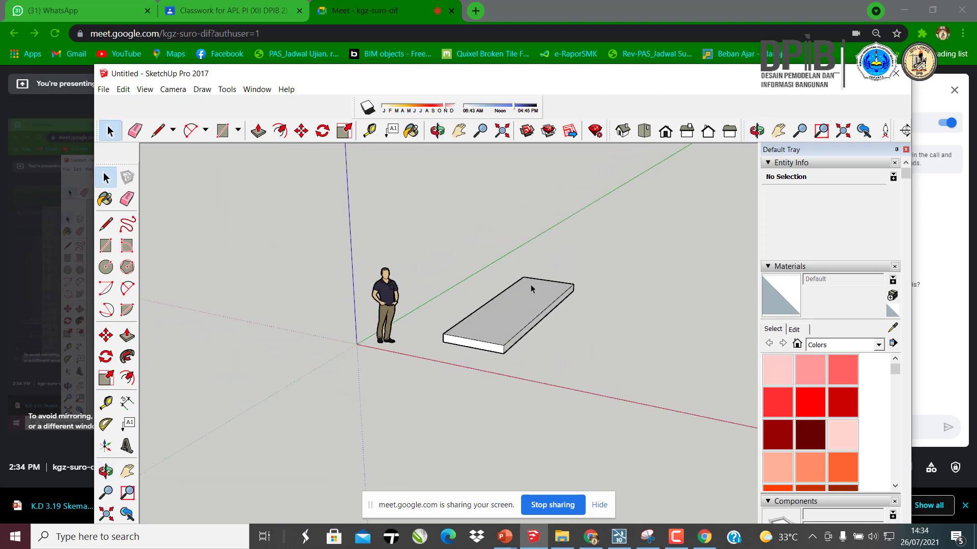
pyautogui.scroll(4, 531, 289)
pyautogui.click(478, 343)
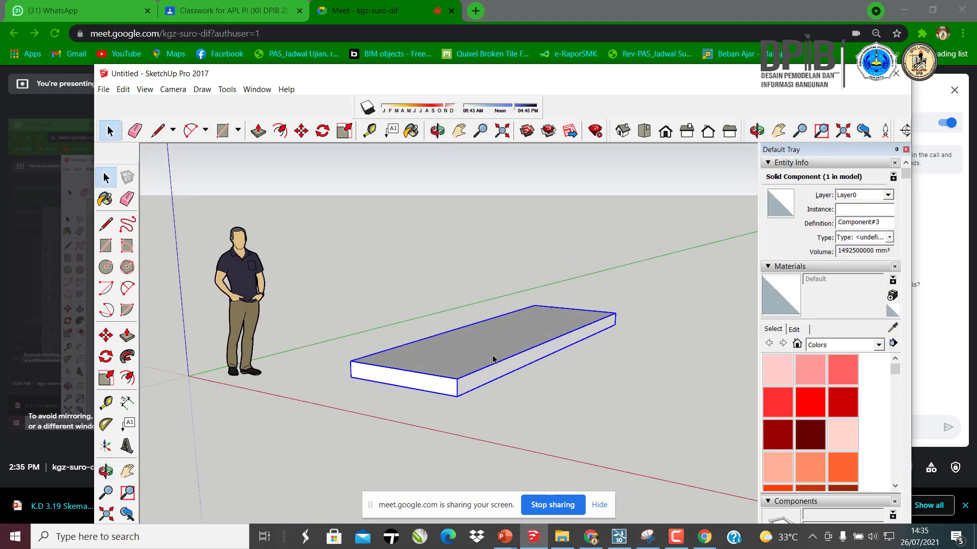
pyautogui.doubleClick(462, 353)
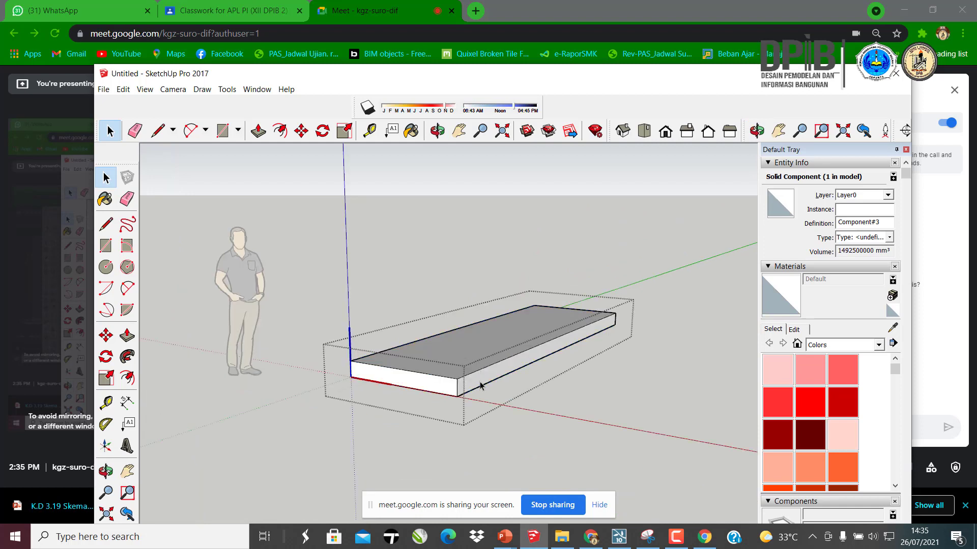
pyautogui.scroll(2, 480, 386)
pyautogui.click(472, 389)
pyautogui.moveTo(474, 390); pyautogui.dragTo(481, 399, button='middle')
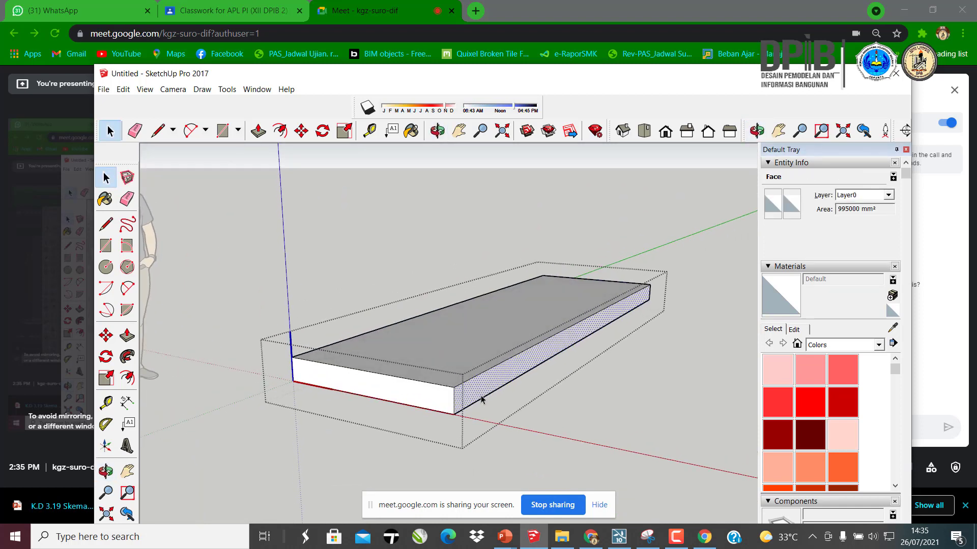
pyautogui.press('p')
pyautogui.moveTo(474, 392); pyautogui.dragTo(385, 380)
pyautogui.moveTo(397, 368); pyautogui.dragTo(113, 181, button='middle')
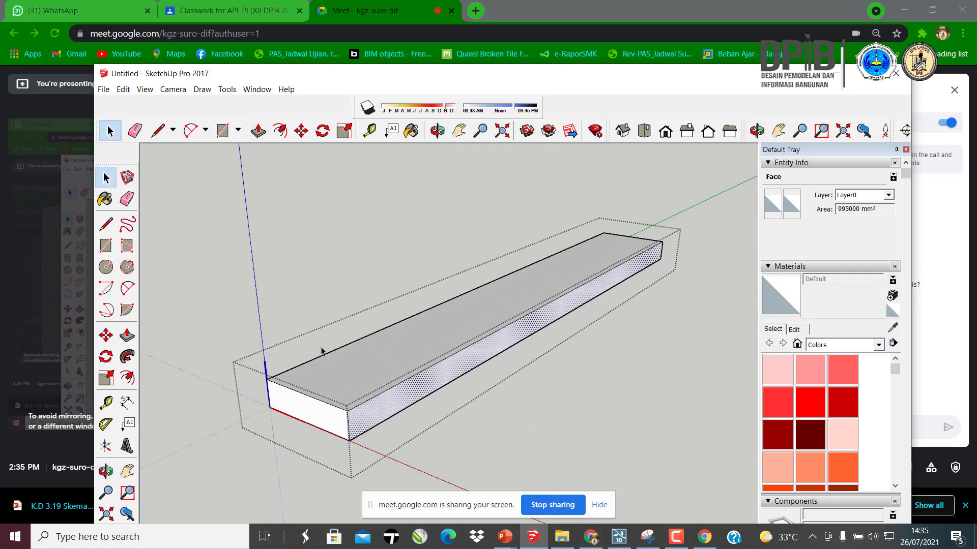
# - Push the slab's top face down with Push/Pull to make it thinner
pyautogui.moveTo(353, 366); pyautogui.dragTo(388, 375, button='middle')
pyautogui.moveTo(391, 377); pyautogui.dragTo(394, 386)
pyautogui.click(105, 177)
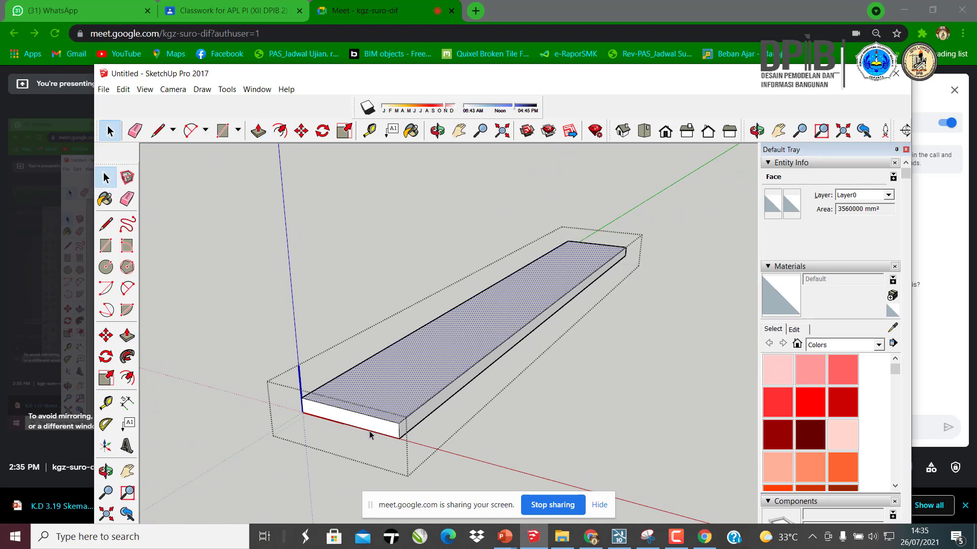
# - Select the slab's geometry inside the component, leave component editing, and select the component as a whole to compare
pyautogui.tripleClick(365, 425)
pyautogui.click(366, 424)
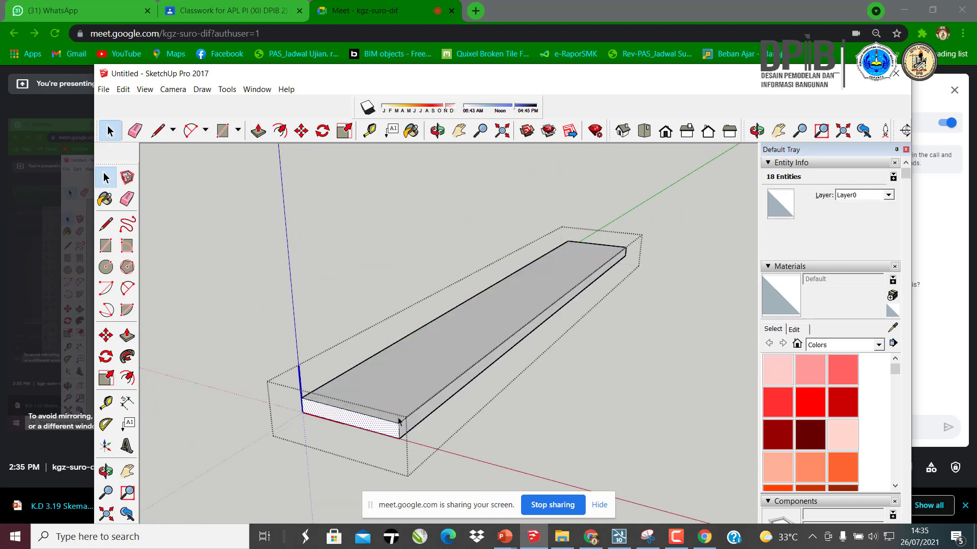
pyautogui.click(656, 373)
pyautogui.click(477, 316)
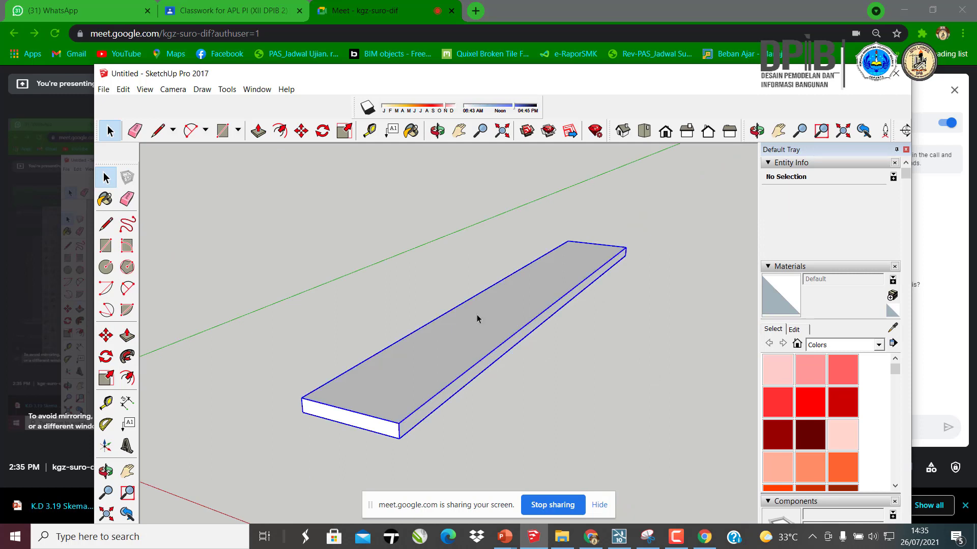
# - Try to use Push/Pull on the slab's front end face from outside the component
pyautogui.press('p')
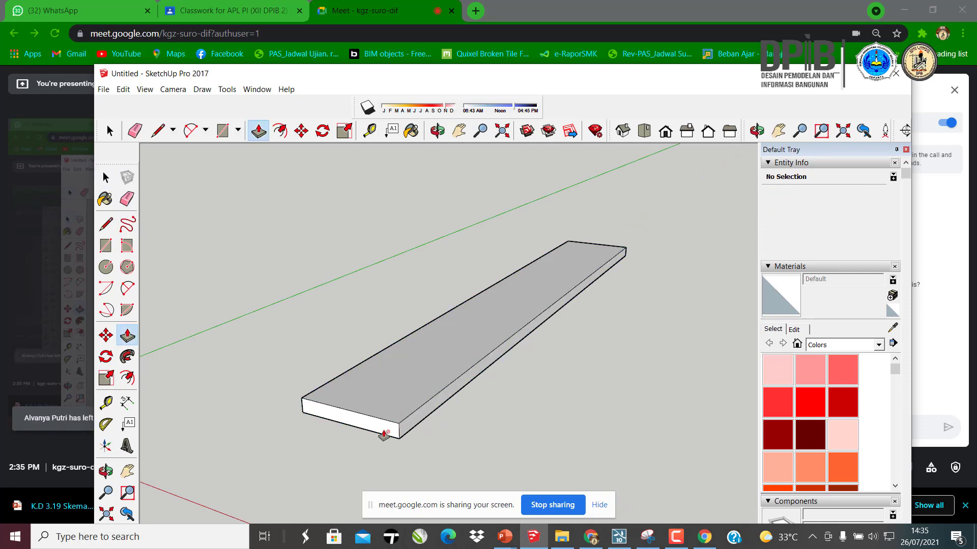
pyautogui.scroll(2, 433, 424)
pyautogui.scroll(1, 148, 214)
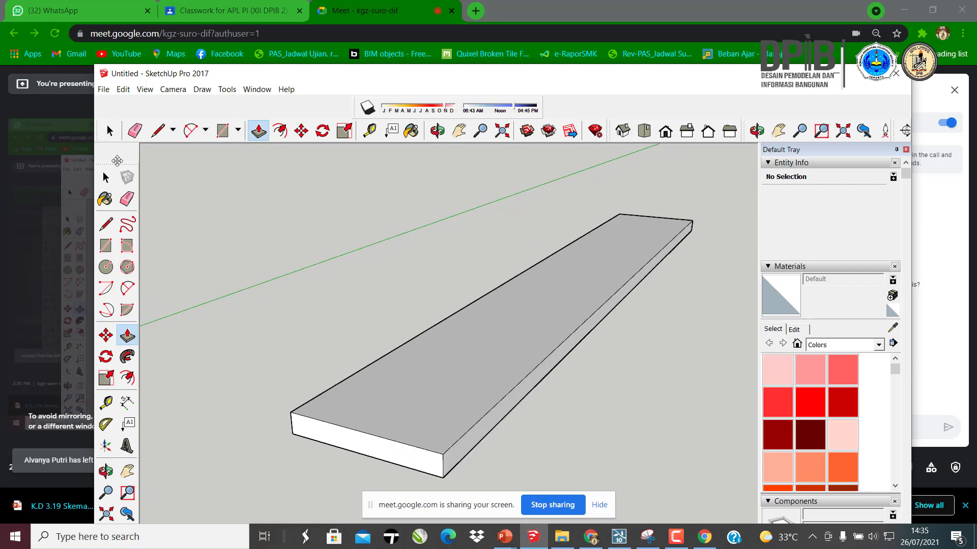
# - Open the slab component for editing and push its front end face backward with Push/Pull to shorten it substantially
pyautogui.click(106, 178)
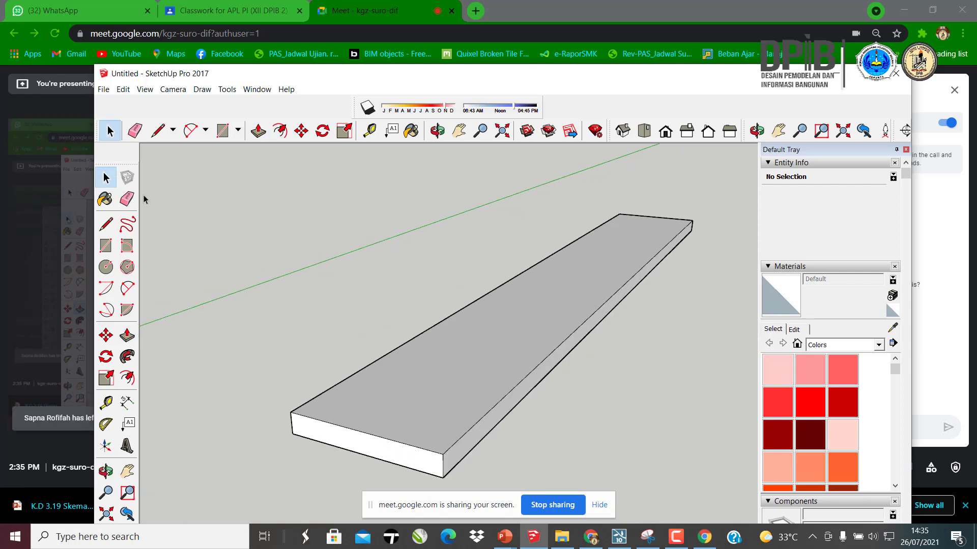
pyautogui.doubleClick(424, 379)
pyautogui.click(392, 447)
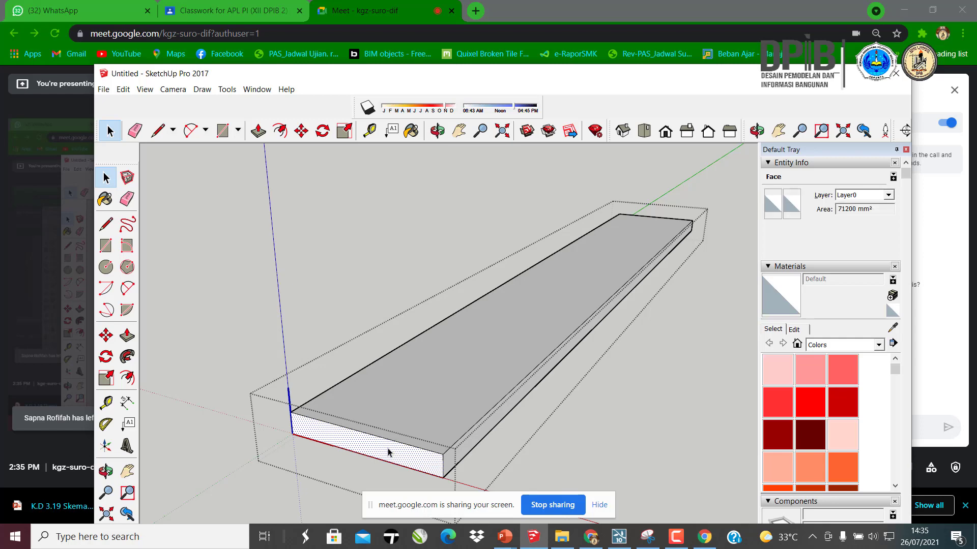
pyautogui.press('p')
pyautogui.moveTo(388, 452); pyautogui.dragTo(591, 324)
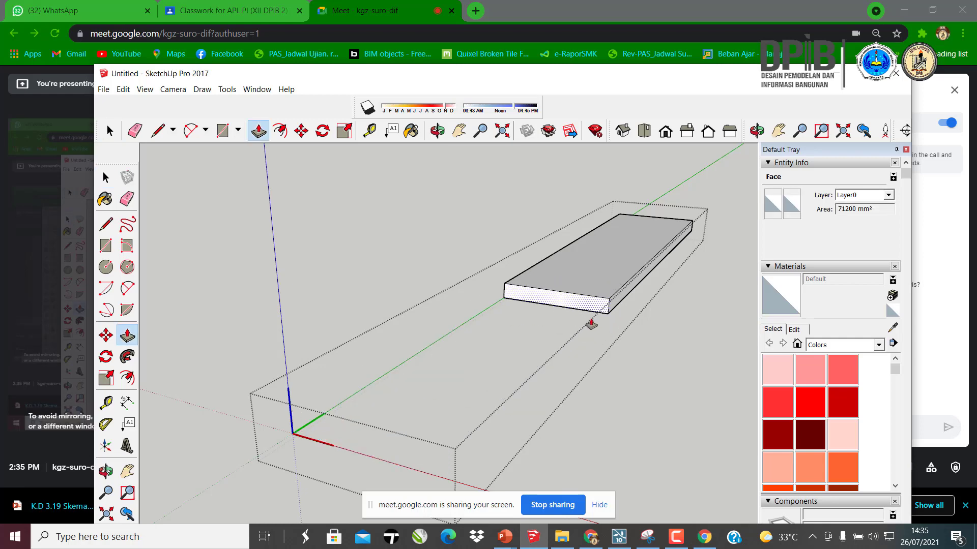
# - Leave component editing and select the shortened slab component as a whole
pyautogui.click(113, 177)
pyautogui.click(365, 254)
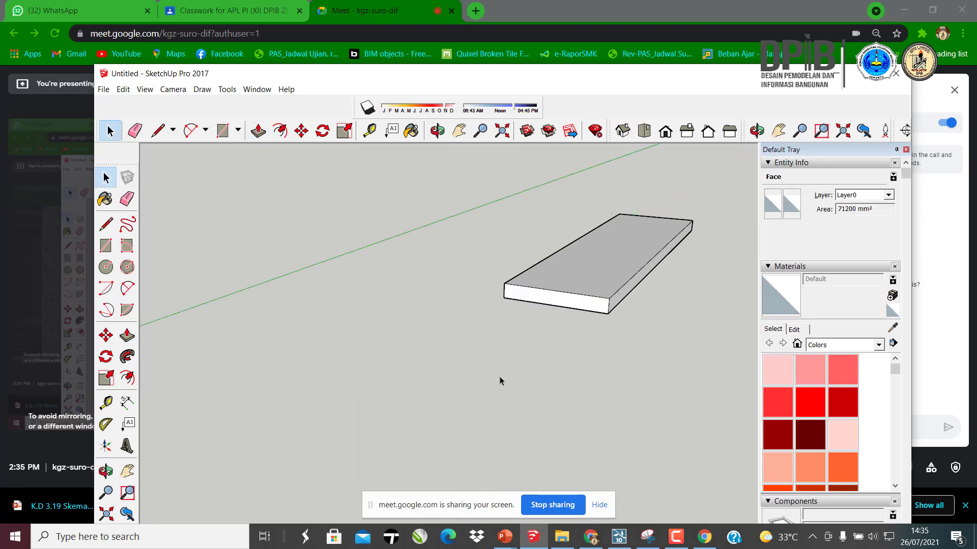
pyautogui.moveTo(499, 377); pyautogui.dragTo(520, 375, button='middle')
pyautogui.scroll(-4, 550, 310)
pyautogui.scroll(5, 643, 297)
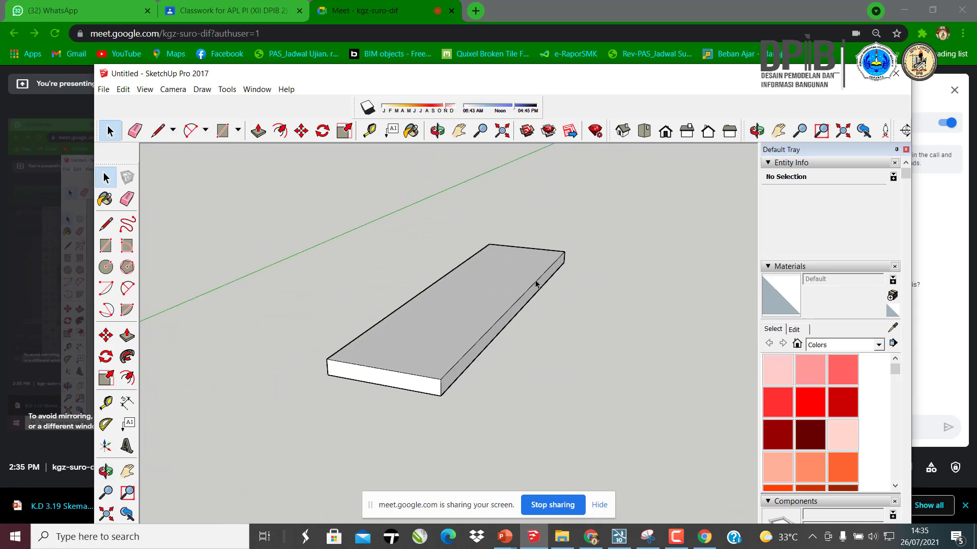
pyautogui.moveTo(536, 283); pyautogui.dragTo(655, 275, button='middle')
pyautogui.click(459, 342)
pyautogui.moveTo(490, 352); pyautogui.dragTo(482, 348, button='middle')
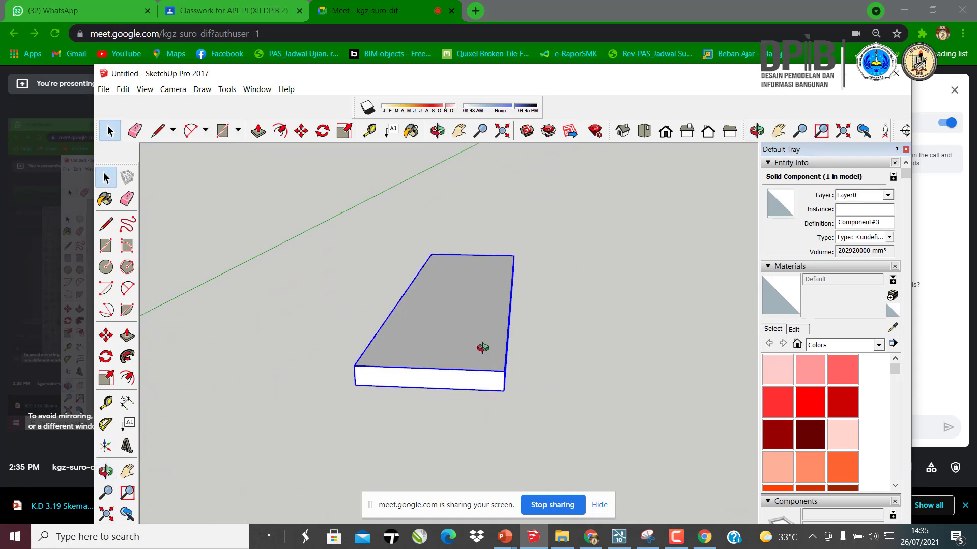
# - Copy the slab with Move from its lower front corner to the opposite upper front corner, forming a second stair step
pyautogui.press('m')
pyautogui.moveTo(418, 398)
pyautogui.mouseDown()
pyautogui.moveTo(670, 375)
pyautogui.moveTo(413, 381)
pyautogui.moveTo(496, 386)
pyautogui.moveTo(710, 359)
pyautogui.moveTo(433, 391)
pyautogui.mouseUp()
pyautogui.click(416, 385)
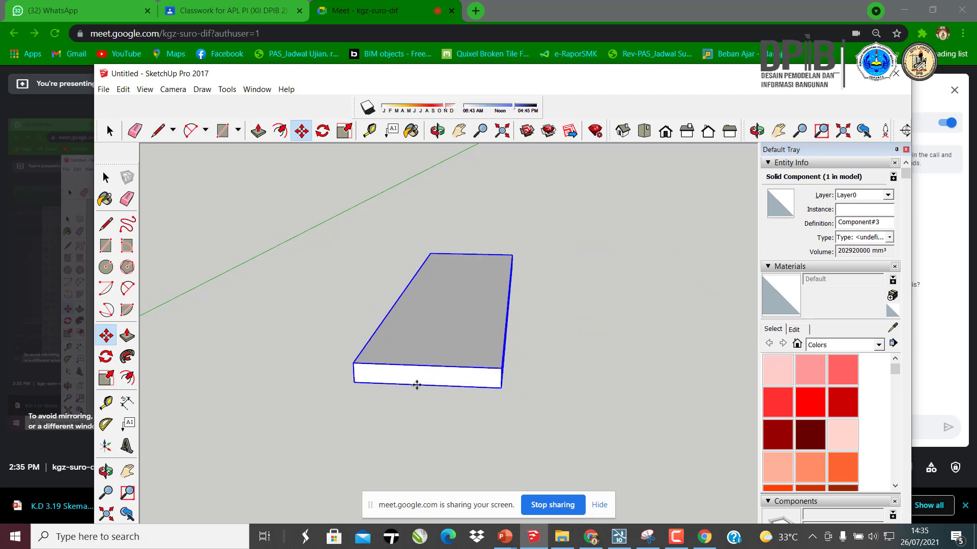
pyautogui.moveTo(426, 384); pyautogui.dragTo(438, 390, button='middle')
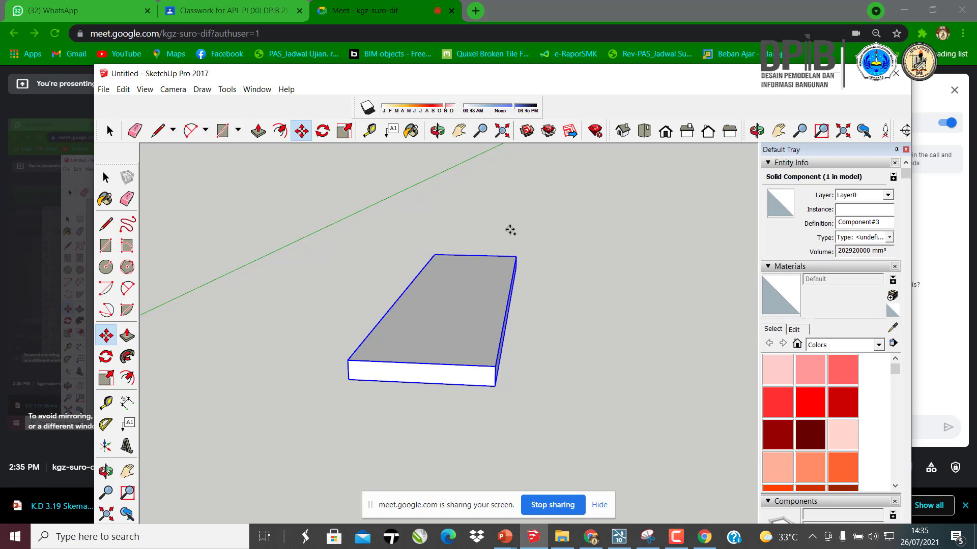
pyautogui.click(349, 378)
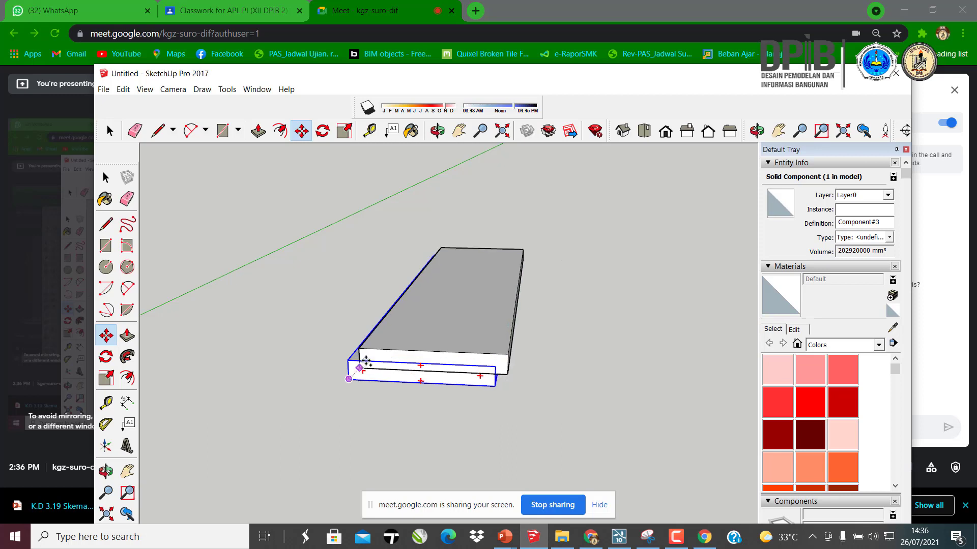
pyautogui.click(495, 367)
pyautogui.scroll(-5, 414, 334)
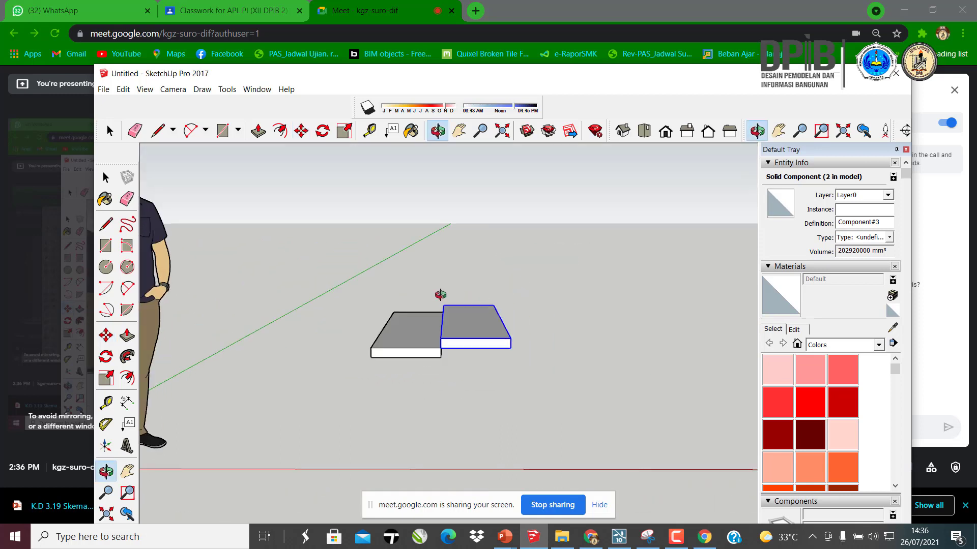
# - Select both slabs and copy them onto the upper front corner of the higher slab to extend the stair to four steps
pyautogui.click(106, 178)
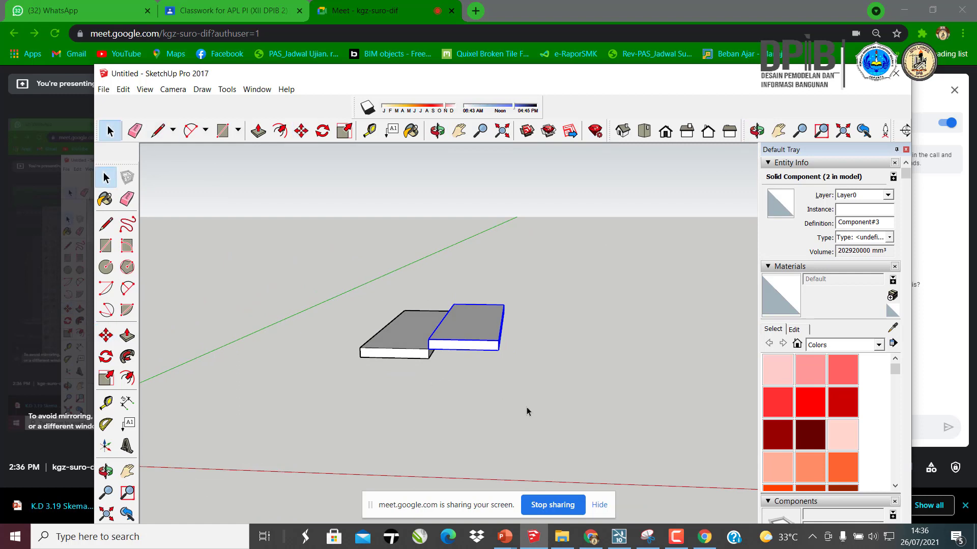
pyautogui.scroll(2, 469, 346)
pyautogui.press('m')
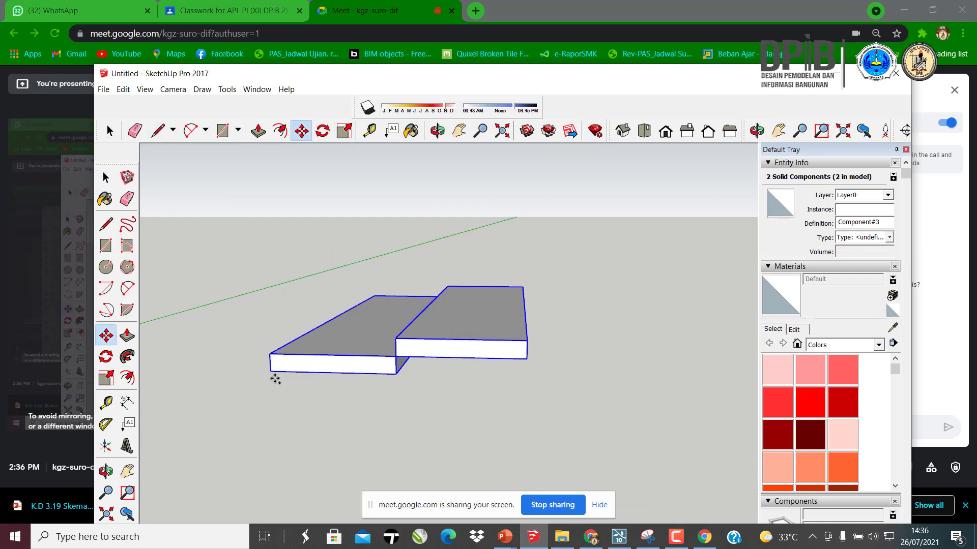
pyautogui.click(270, 371)
pyautogui.press('ctrl')
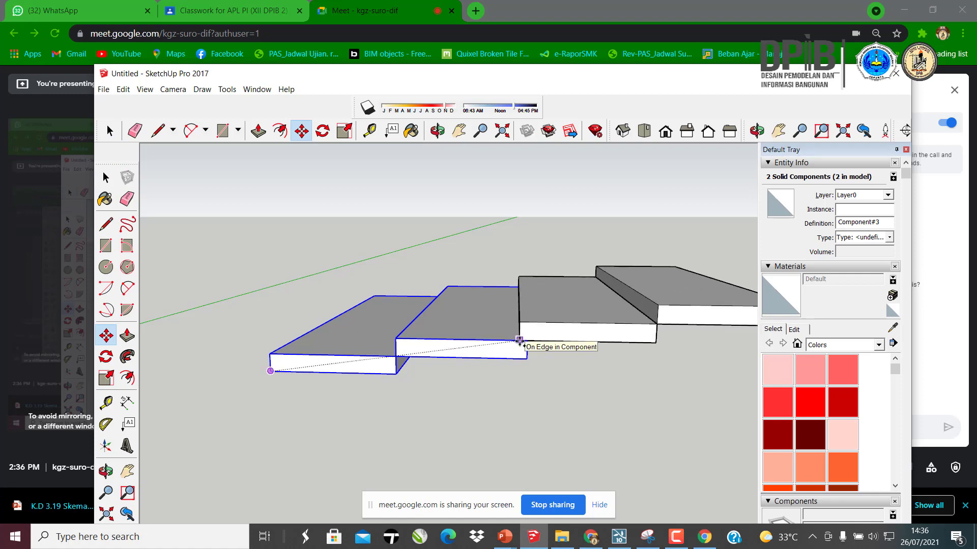
pyautogui.click(527, 344)
pyautogui.scroll(-3, 351, 341)
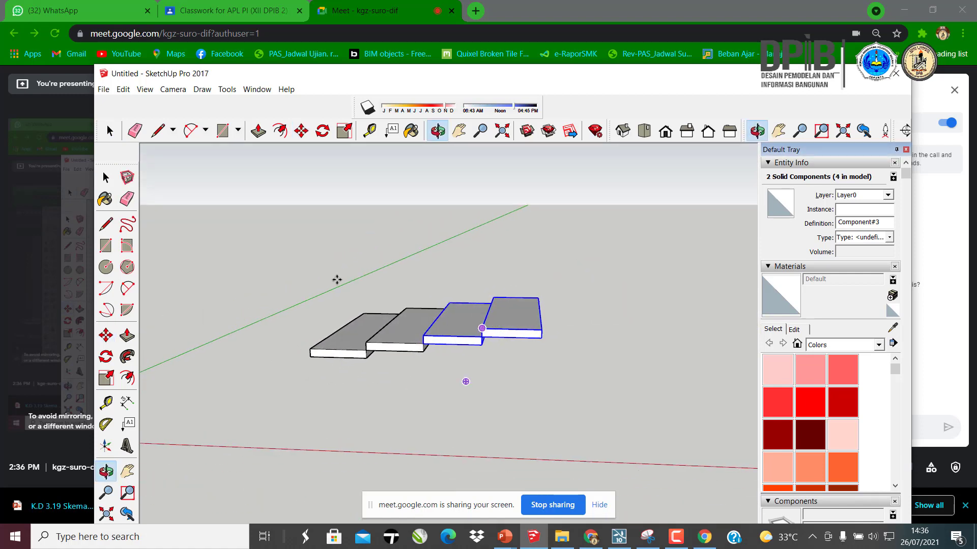
# - Select all four slabs and copy them onto the topmost slab's upper front corner, making an eight-step staircase
pyautogui.click(107, 177)
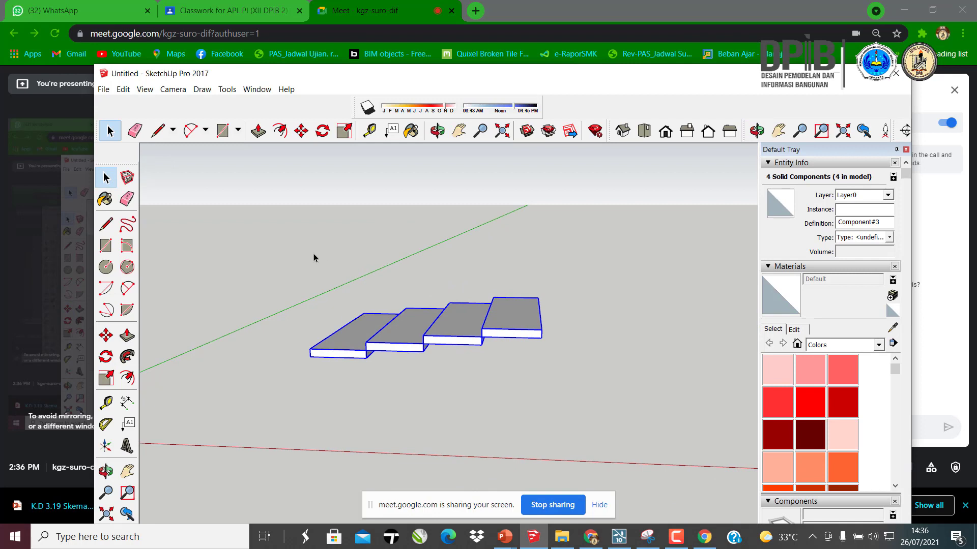
pyautogui.press('m')
pyautogui.scroll(3, 453, 321)
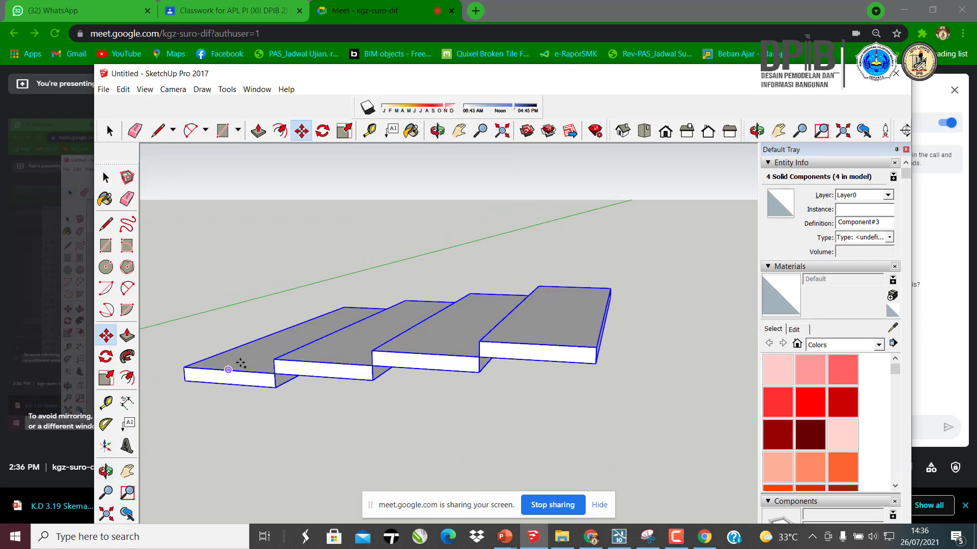
pyautogui.press('ctrl')
pyautogui.click(184, 380)
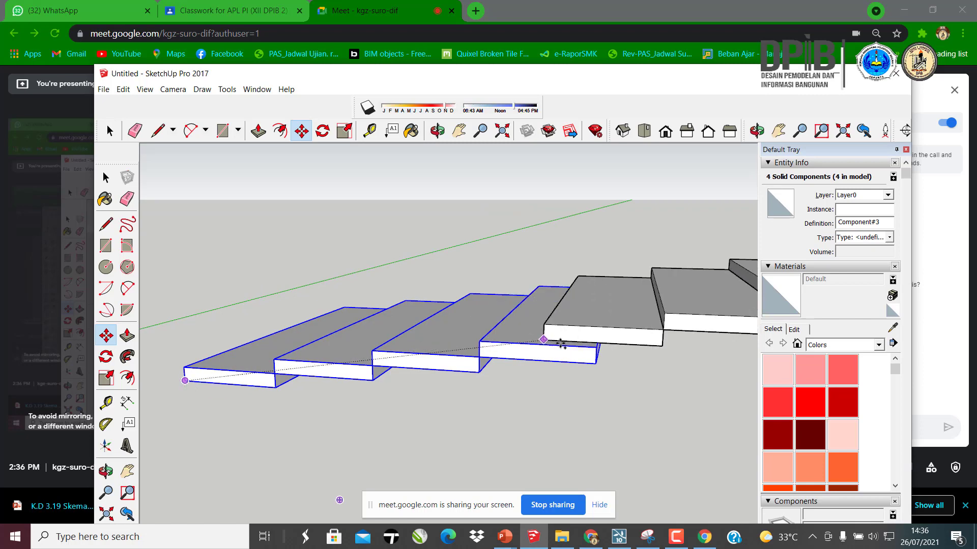
pyautogui.click(594, 355)
pyautogui.scroll(-2, 370, 317)
pyautogui.scroll(-4, 369, 316)
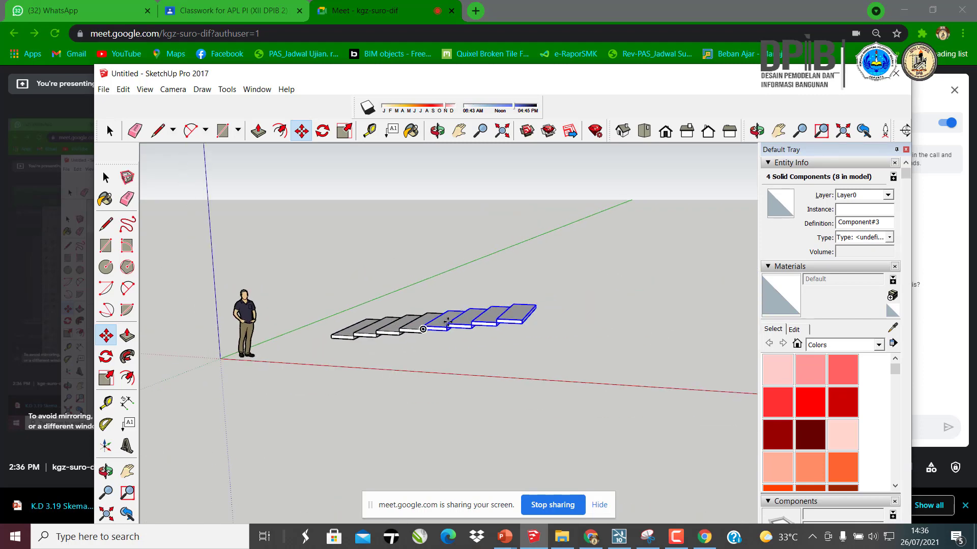
pyautogui.moveTo(438, 303); pyautogui.dragTo(519, 311, button='middle')
pyautogui.scroll(5, 418, 314)
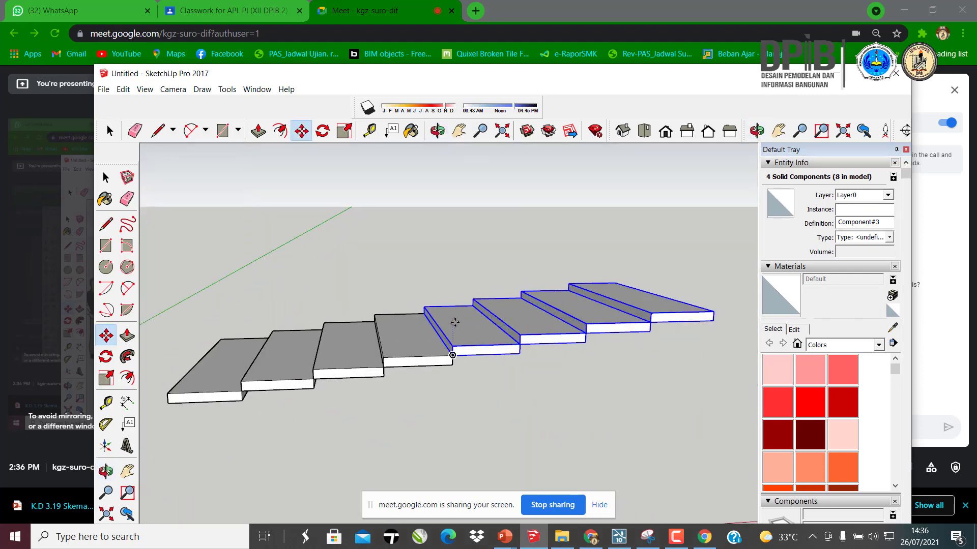
# - Clear the selection and select all eight slab components of the staircase
pyautogui.click(107, 178)
pyautogui.scroll(-4, 397, 281)
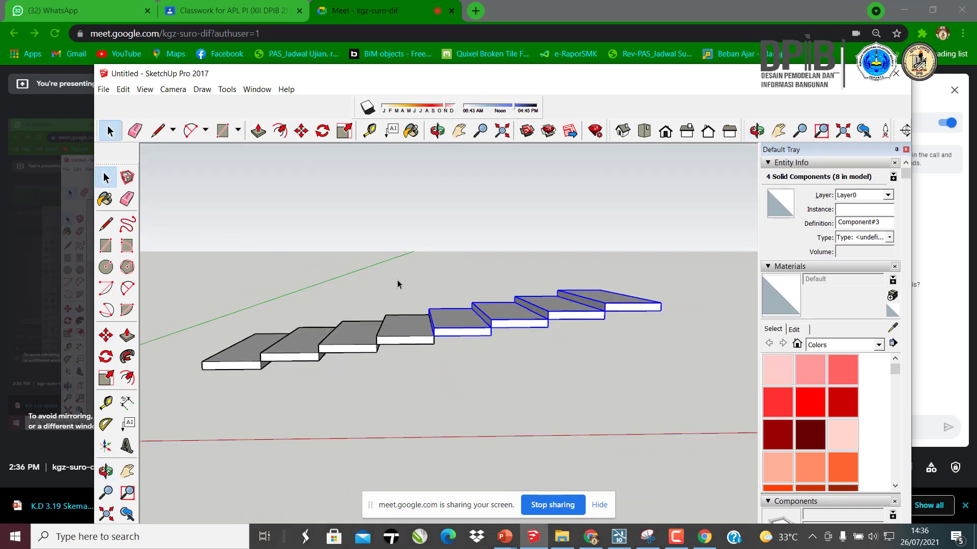
pyautogui.click(549, 396)
pyautogui.moveTo(679, 418); pyautogui.dragTo(198, 227)
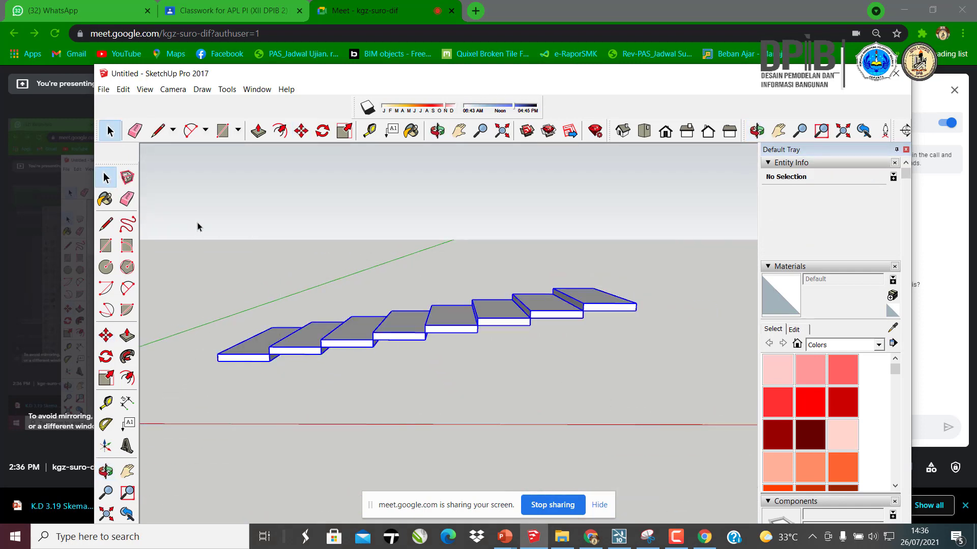
pyautogui.moveTo(394, 339); pyautogui.dragTo(428, 358, button='middle')
# - Scale the selected staircase along its run from the low end to shorten it and compress the treads
pyautogui.press('s')
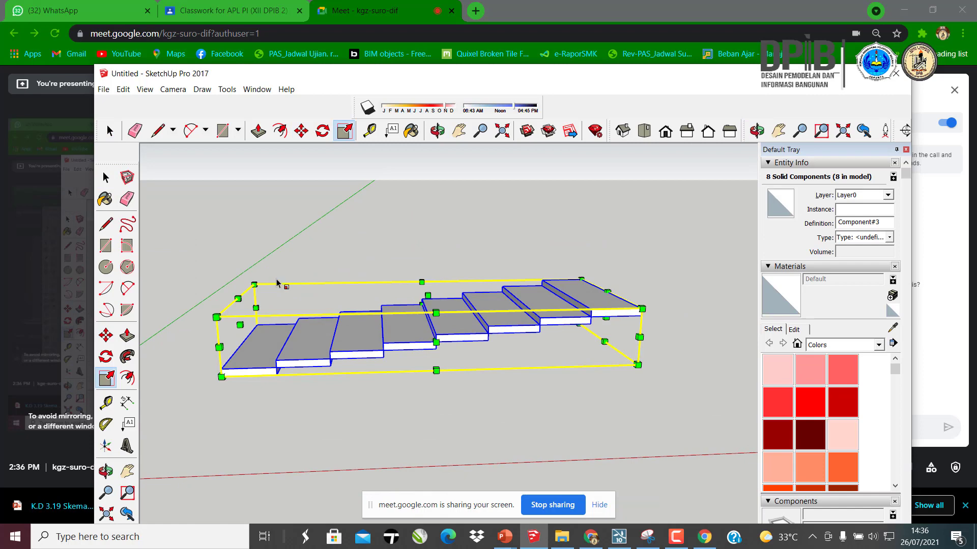
pyautogui.moveTo(326, 327); pyautogui.dragTo(616, 340, button='middle')
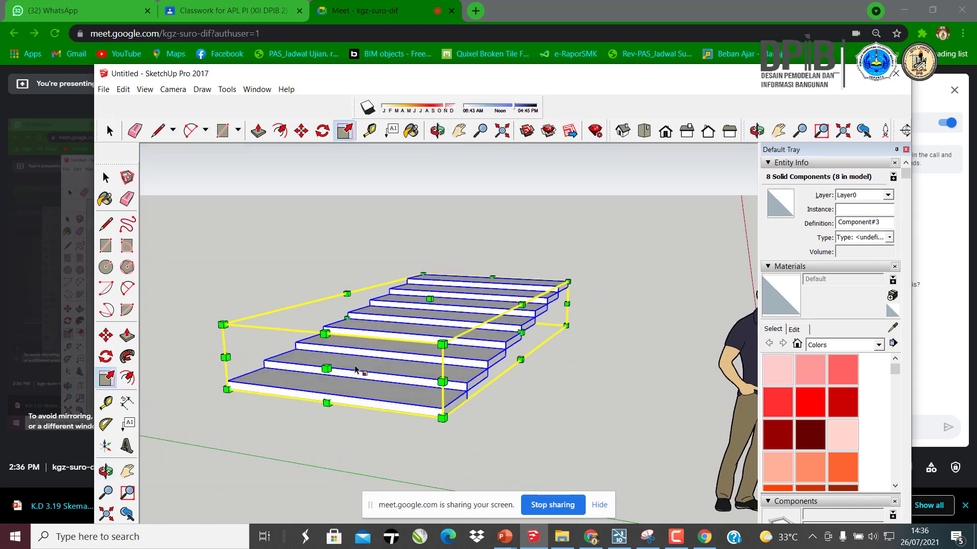
pyautogui.moveTo(359, 371); pyautogui.dragTo(564, 301, button='middle')
pyautogui.moveTo(563, 301); pyautogui.dragTo(457, 356)
pyautogui.press('s')
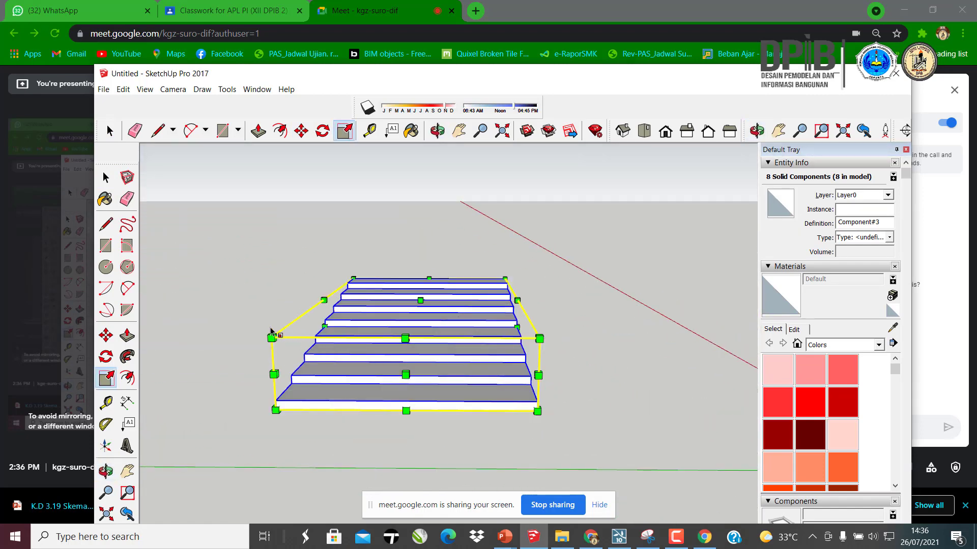
pyautogui.moveTo(406, 374); pyautogui.dragTo(532, 364, button='middle')
pyautogui.press('o')
pyautogui.moveTo(532, 364); pyautogui.dragTo(643, 385)
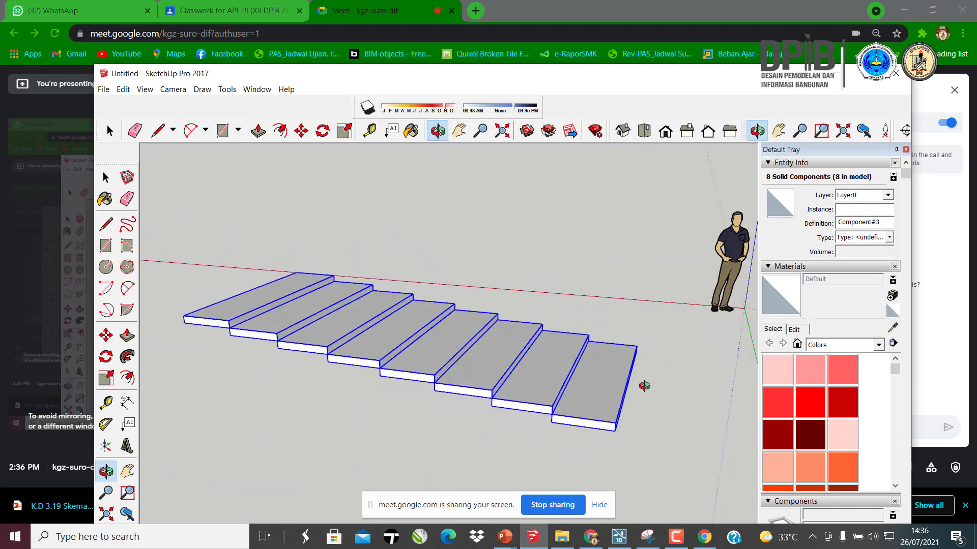
pyautogui.press('s')
pyautogui.moveTo(617, 375); pyautogui.dragTo(617, 379, button='middle')
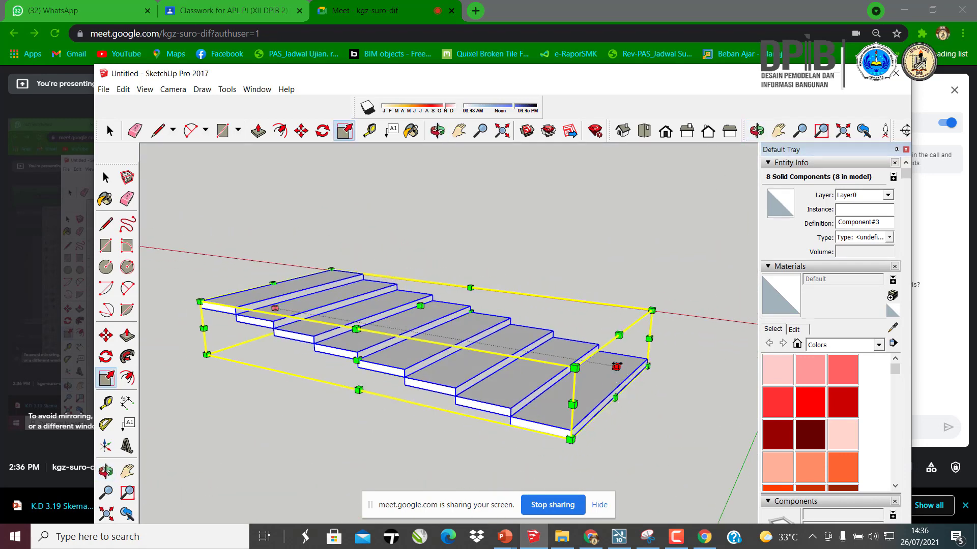
pyautogui.moveTo(617, 366); pyautogui.dragTo(443, 334)
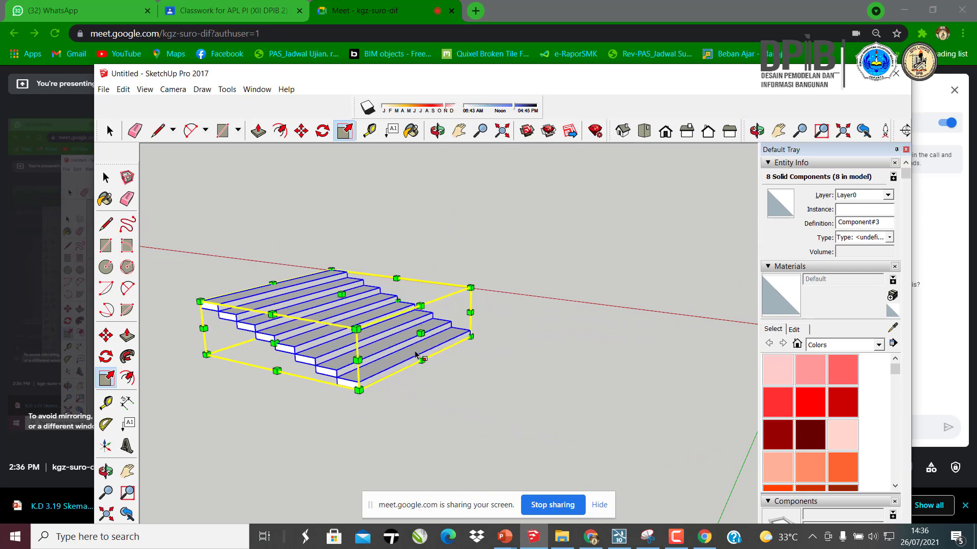
# - Stretch the staircase along its run with Scale to deepen the treads
pyautogui.moveTo(448, 332)
pyautogui.mouseDown(button='middle')
pyautogui.moveTo(626, 318)
pyautogui.moveTo(449, 337)
pyautogui.mouseUp(button='middle')
pyautogui.press('s')
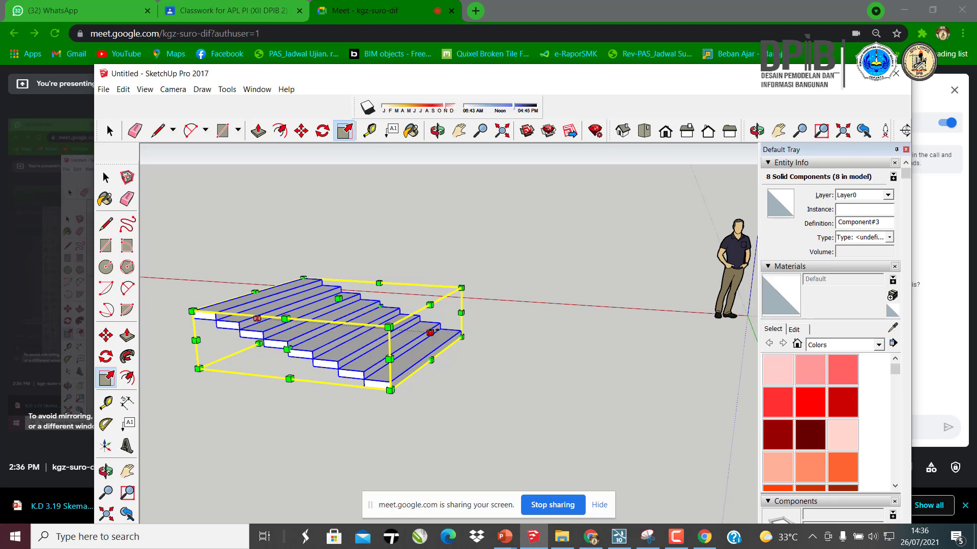
pyautogui.moveTo(432, 331); pyautogui.dragTo(550, 342)
# - Scale the staircase narrower across its width and considerably taller, and clear the selection
pyautogui.moveTo(563, 349); pyautogui.dragTo(381, 405, button='middle')
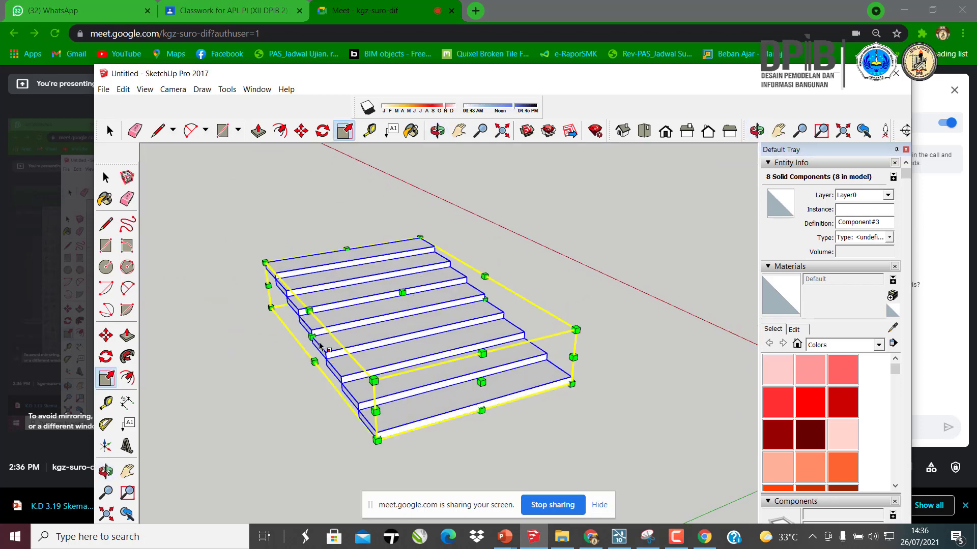
pyautogui.moveTo(311, 335); pyautogui.dragTo(375, 345)
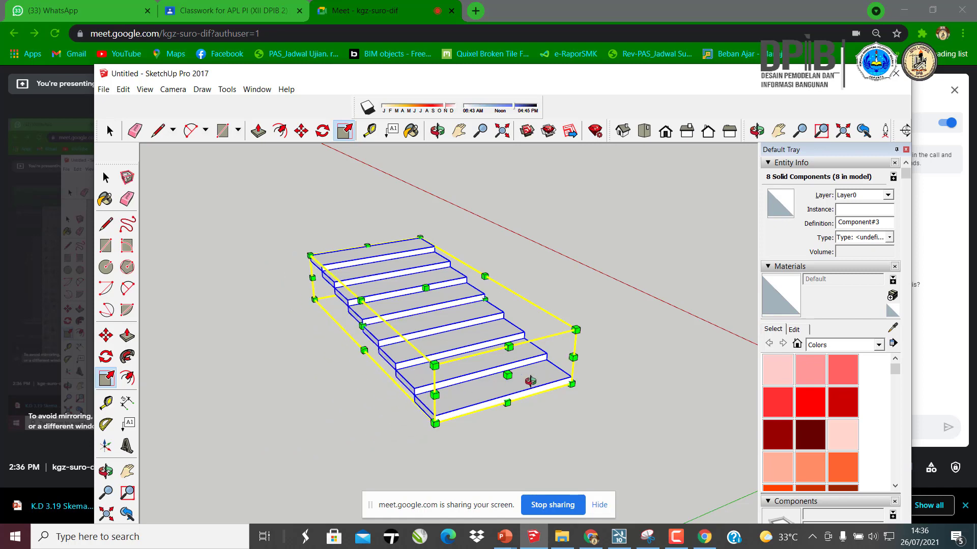
pyautogui.moveTo(530, 381); pyautogui.dragTo(413, 289, button='middle')
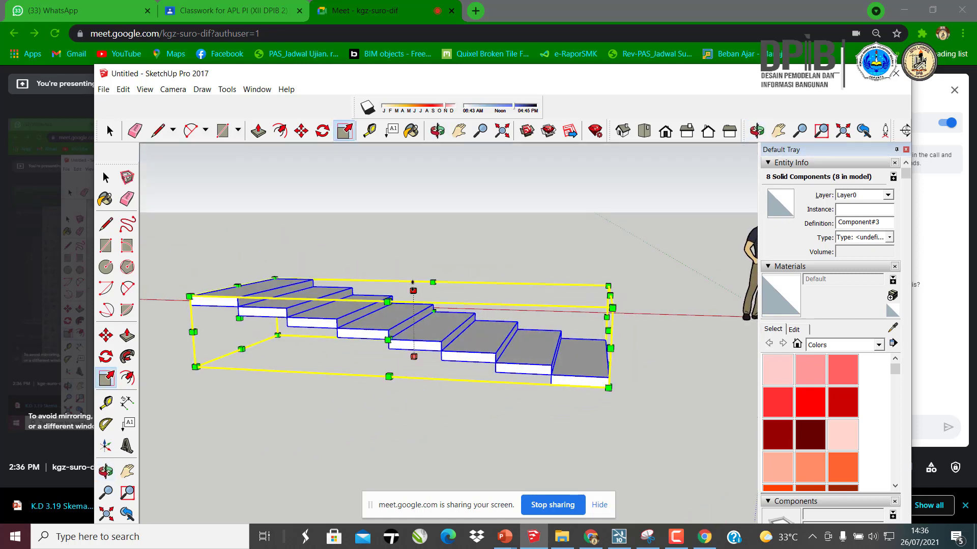
pyautogui.moveTo(412, 283); pyautogui.dragTo(422, 209)
pyautogui.moveTo(585, 316); pyautogui.dragTo(448, 274, button='middle')
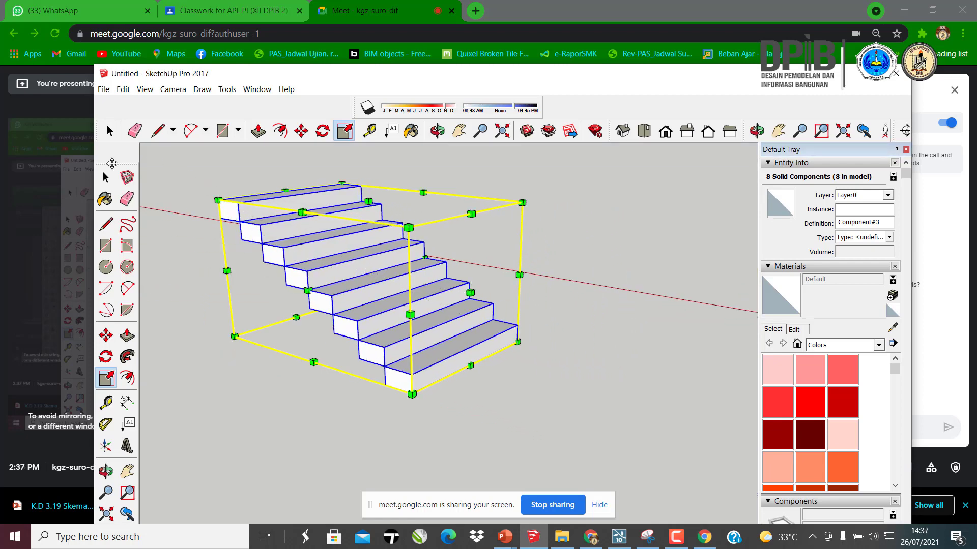
pyautogui.click(106, 177)
pyautogui.click(503, 236)
# - Draw a circle of about 4.02 m² on the ground beside the staircase and select its face
pyautogui.moveTo(529, 344); pyautogui.dragTo(142, 284, button='middle')
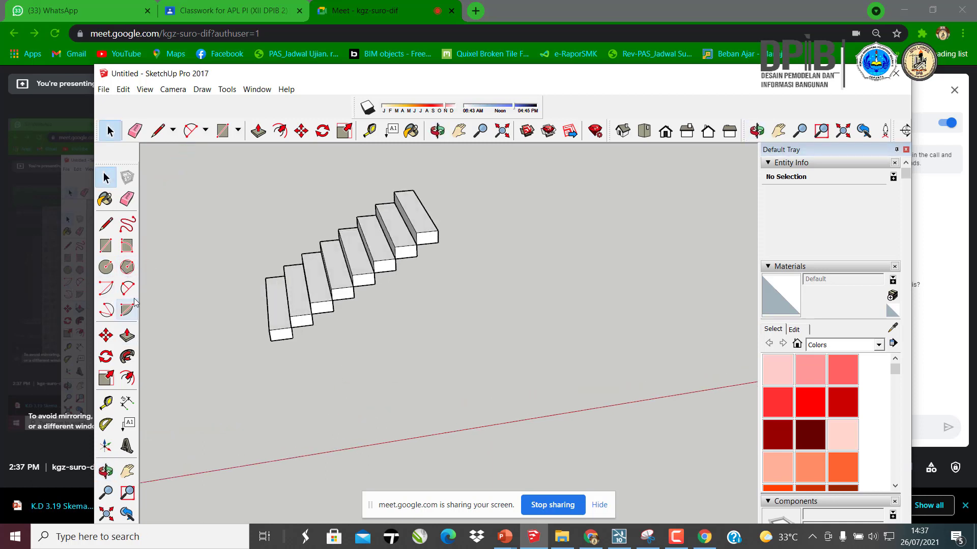
pyautogui.click(106, 267)
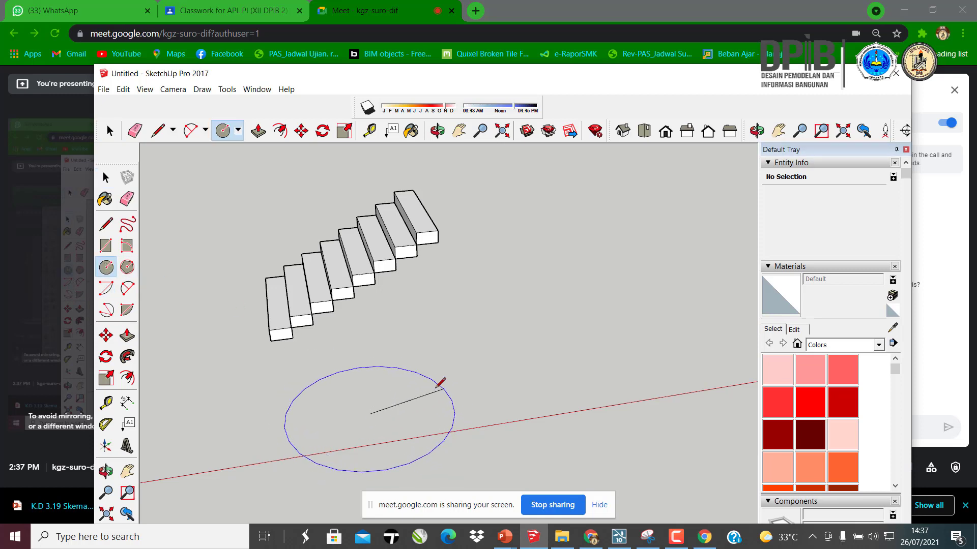
pyautogui.click(441, 398)
pyautogui.moveTo(409, 432); pyautogui.dragTo(449, 387, button='middle')
pyautogui.click(105, 177)
pyautogui.click(370, 375)
# - Draw a vertical line upward from the circle's centre to about the height of the staircase
pyautogui.press('l')
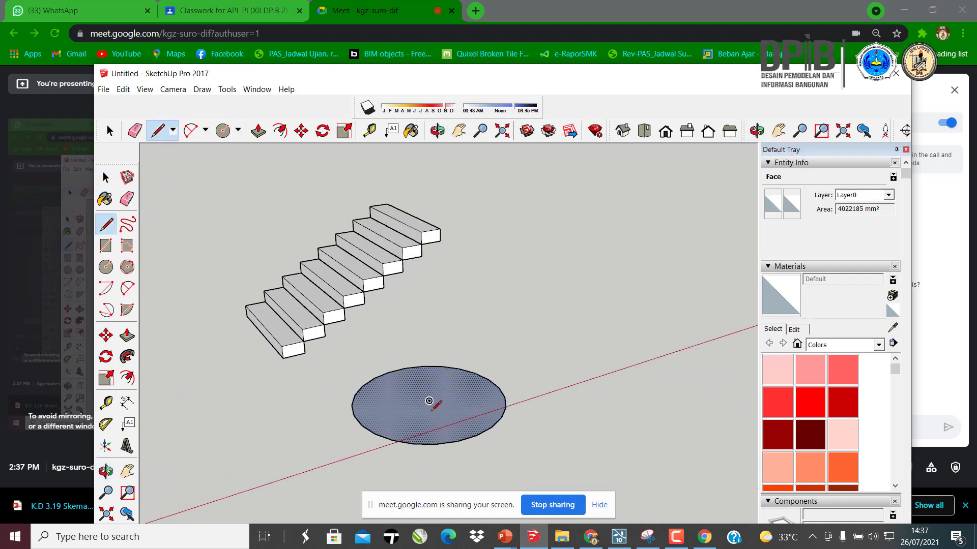
pyautogui.click(429, 401)
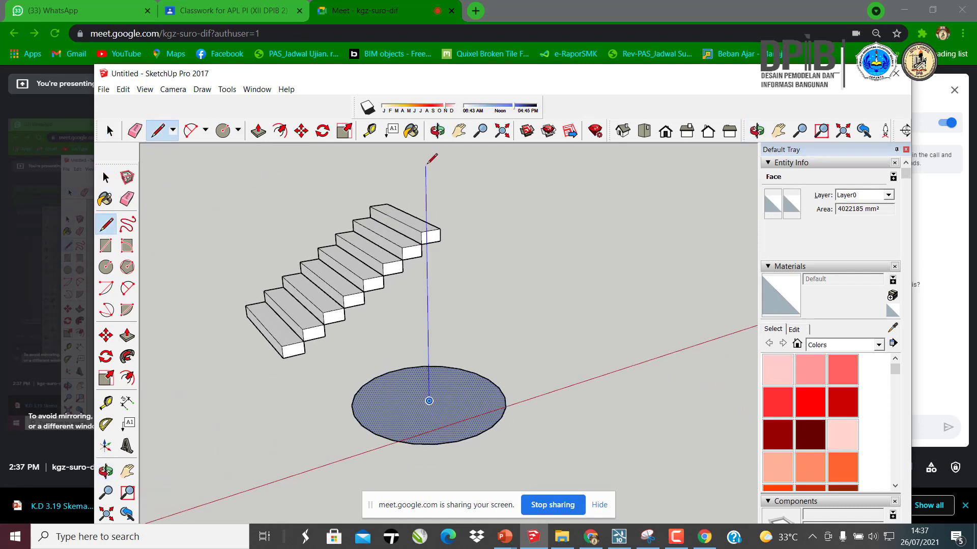
pyautogui.moveTo(426, 151); pyautogui.dragTo(551, 215, button='middle')
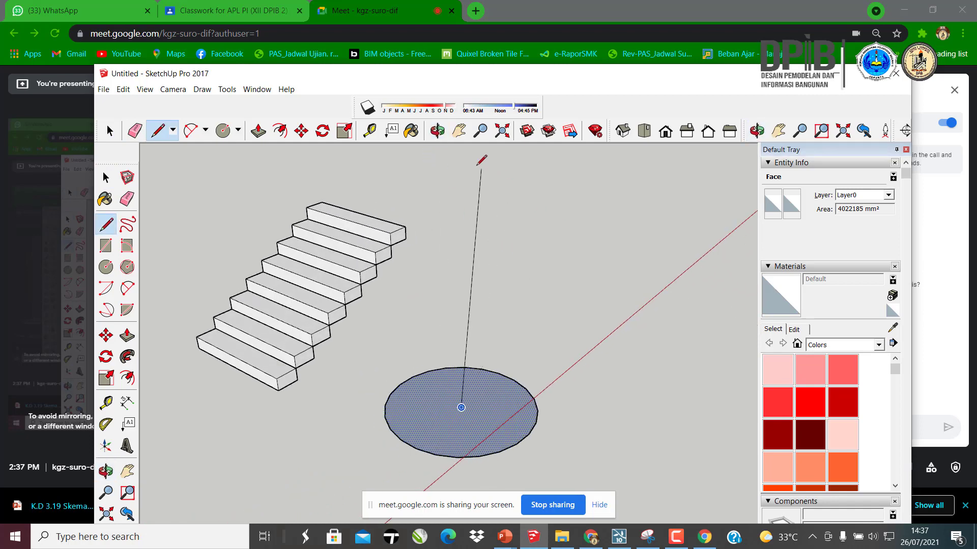
pyautogui.moveTo(488, 301); pyautogui.dragTo(485, 306, button='middle')
pyautogui.press('Escape')
# - Draw a small circle of about 65 mm radius on the disc, centred on the base of the vertical line
pyautogui.moveTo(472, 392); pyautogui.dragTo(462, 425, button='middle')
pyautogui.press('c')
pyautogui.moveTo(514, 404); pyautogui.dragTo(401, 305, button='middle')
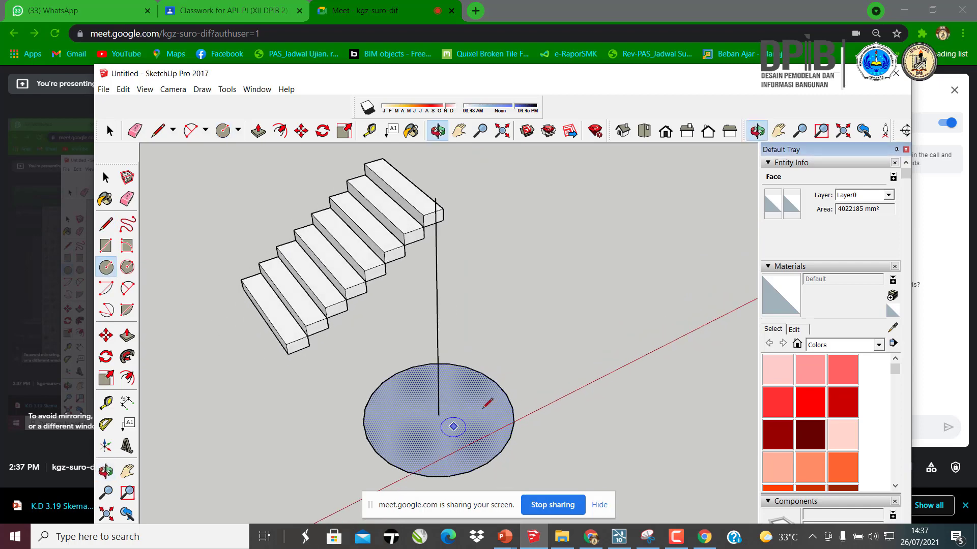
pyautogui.scroll(5, 455, 460)
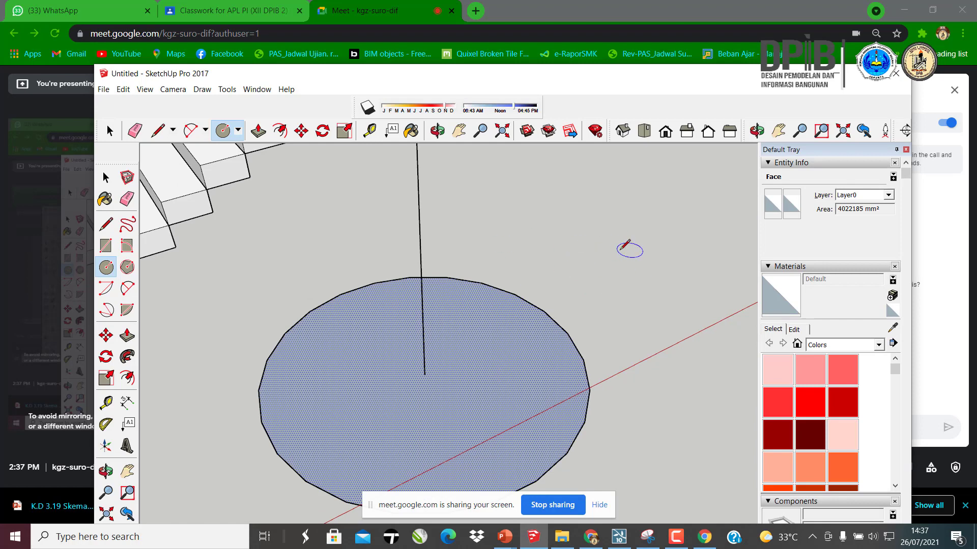
pyautogui.scroll(3, 440, 394)
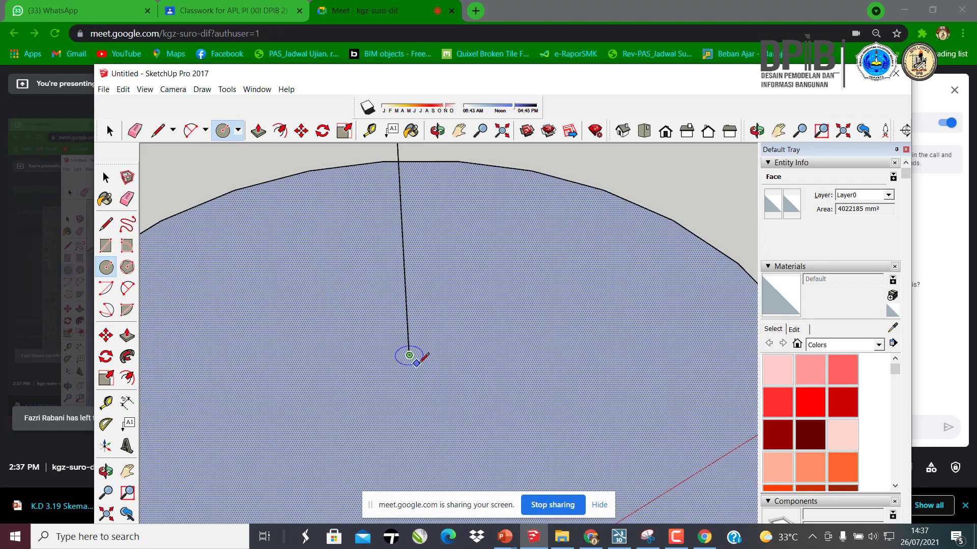
pyautogui.click(424, 372)
pyautogui.scroll(-1, 447, 356)
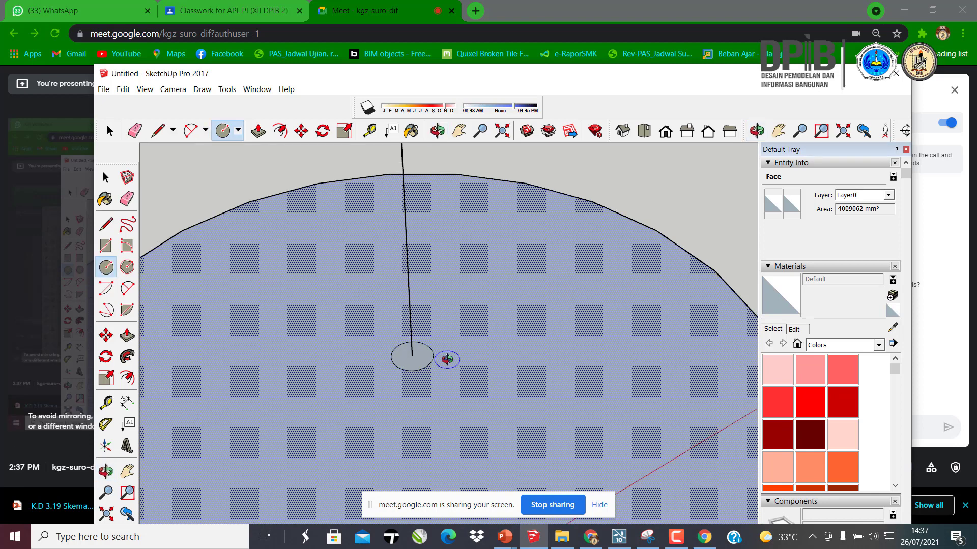
# - Extrude the small circle upward with Push/Pull into a column reaching the top of the vertical line
pyautogui.press('p')
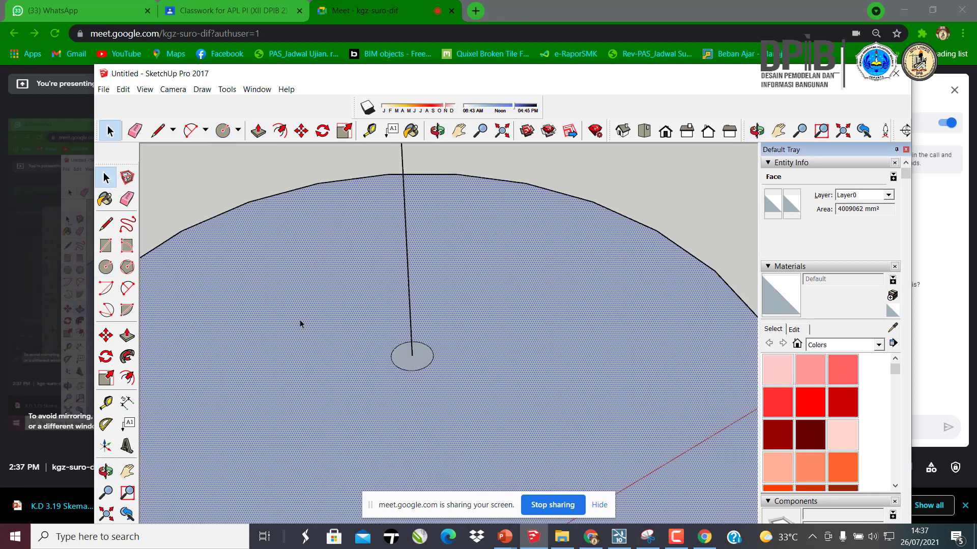
pyautogui.click(424, 366)
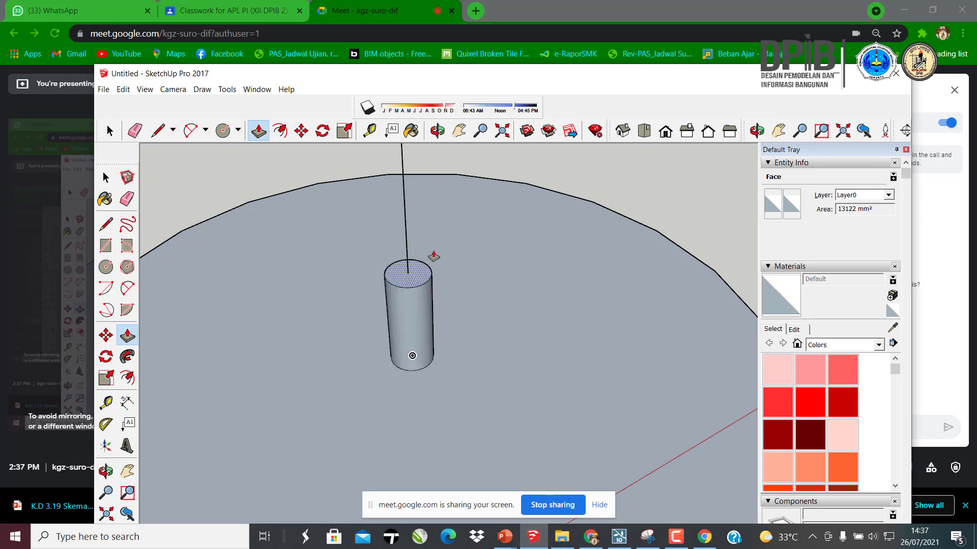
pyautogui.scroll(-8, 481, 399)
pyautogui.moveTo(483, 280); pyautogui.dragTo(488, 295, button='middle')
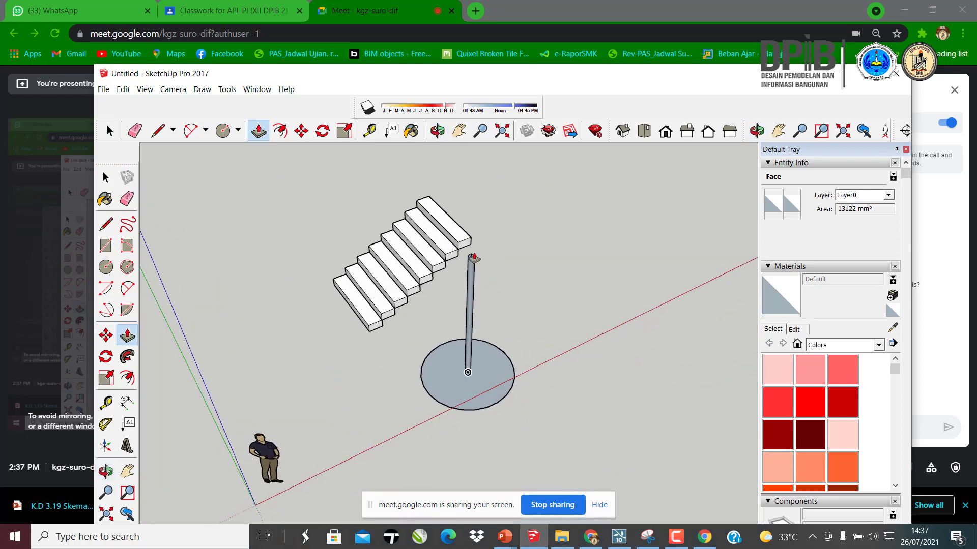
pyautogui.click(472, 254)
pyautogui.scroll(6, 491, 370)
pyautogui.moveTo(485, 367); pyautogui.dragTo(493, 263, button='middle')
pyautogui.scroll(2, 559, 312)
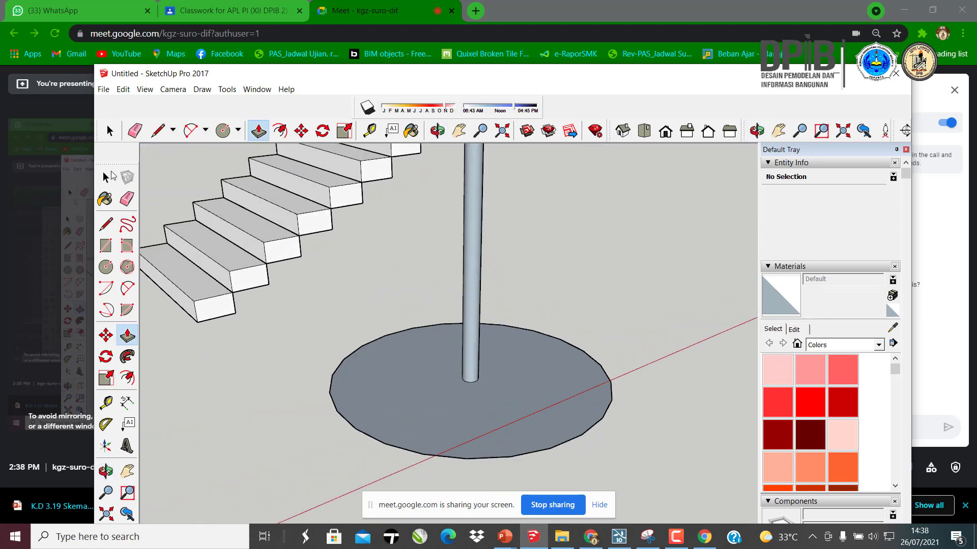
pyautogui.press('space')
pyautogui.moveTo(646, 330)
pyautogui.mouseDown(button='middle')
pyautogui.moveTo(399, 323)
pyautogui.moveTo(421, 311)
pyautogui.moveTo(578, 388)
pyautogui.moveTo(504, 374)
pyautogui.mouseUp(button='middle')
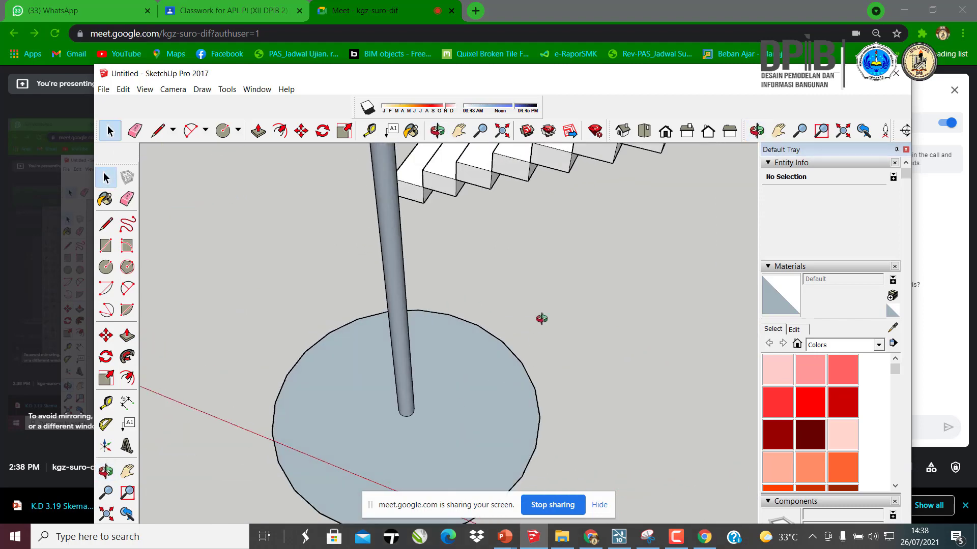
pyautogui.moveTo(542, 319); pyautogui.dragTo(624, 310, button='middle')
pyautogui.scroll(-7, 624, 311)
pyautogui.moveTo(551, 310); pyautogui.dragTo(514, 317, button='middle')
pyautogui.scroll(3, 557, 352)
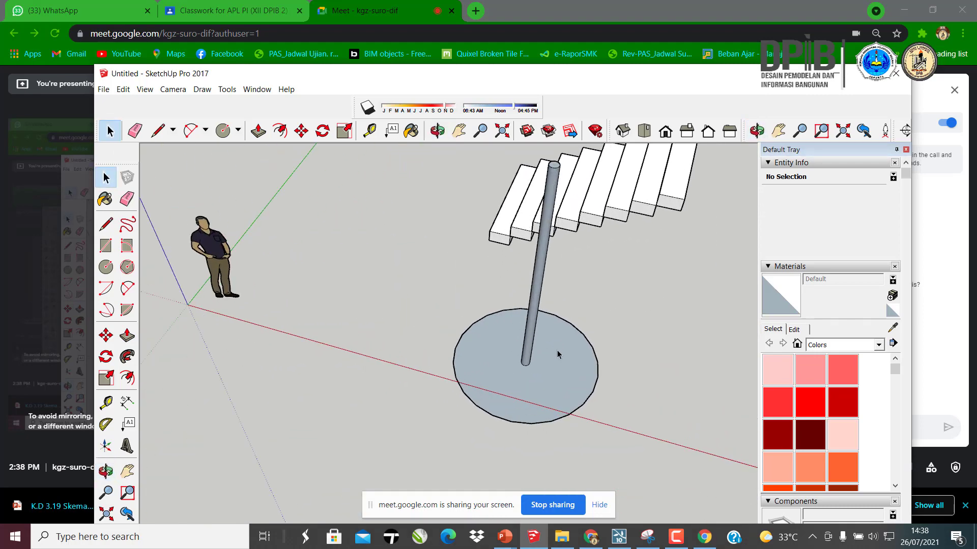
pyautogui.scroll(3, 550, 409)
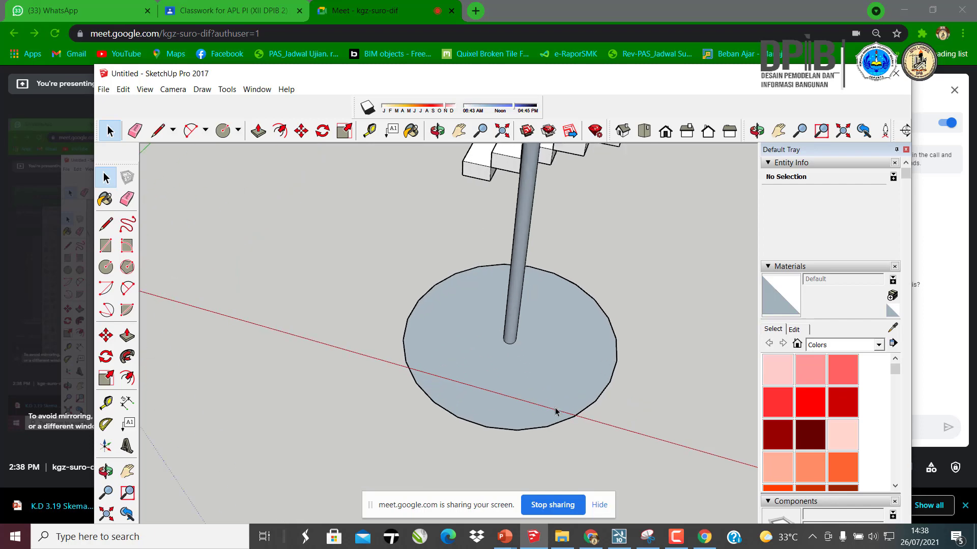
pyautogui.moveTo(556, 410); pyautogui.dragTo(541, 323, button='middle')
pyautogui.click(541, 323)
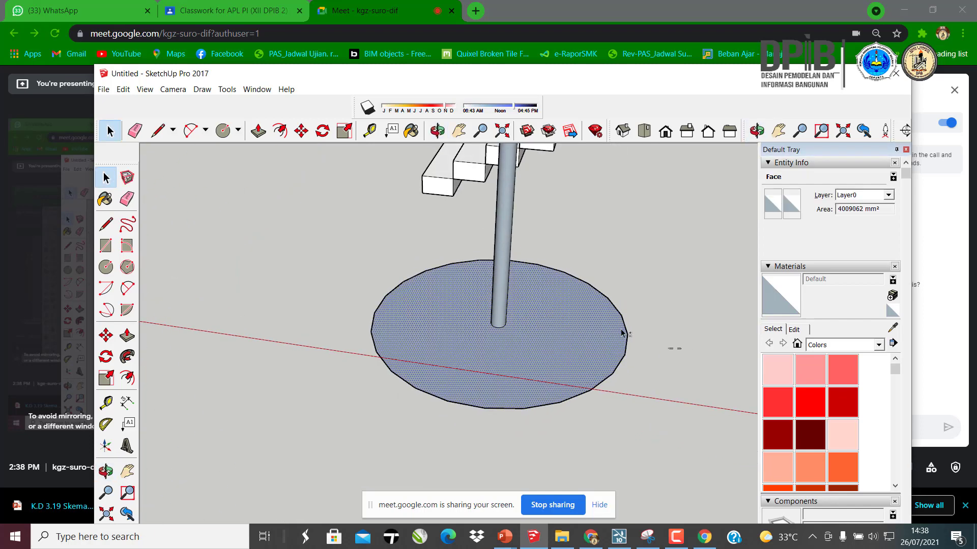
pyautogui.moveTo(477, 259); pyautogui.dragTo(477, 259)
pyautogui.rightClick(505, 260)
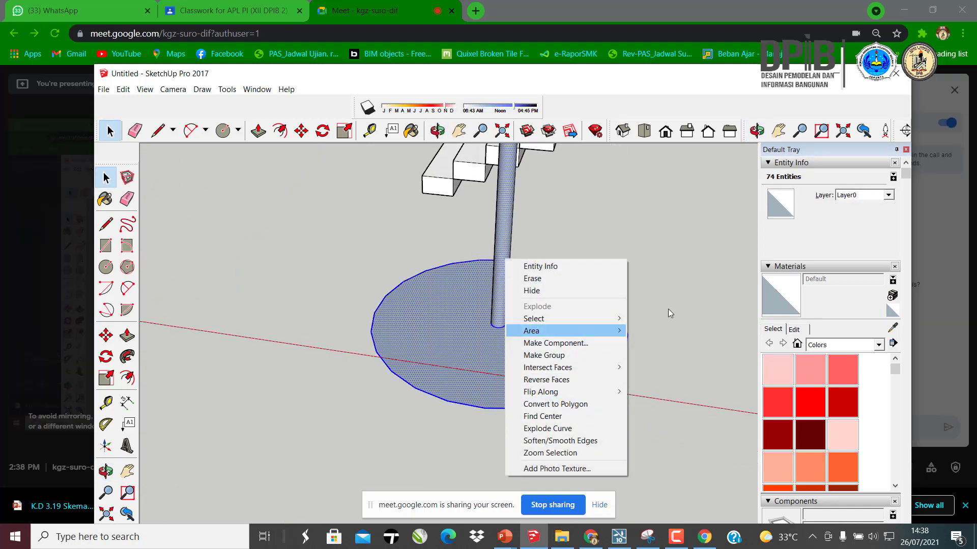
pyautogui.click(638, 281)
# - Admit the waiting participant to the Google Meet call, and return to SketchUp with its window maximized
pyautogui.moveTo(589, 78)
pyautogui.mouseDown()
pyautogui.moveTo(537, 275)
pyautogui.moveTo(614, 220)
pyautogui.mouseUp()
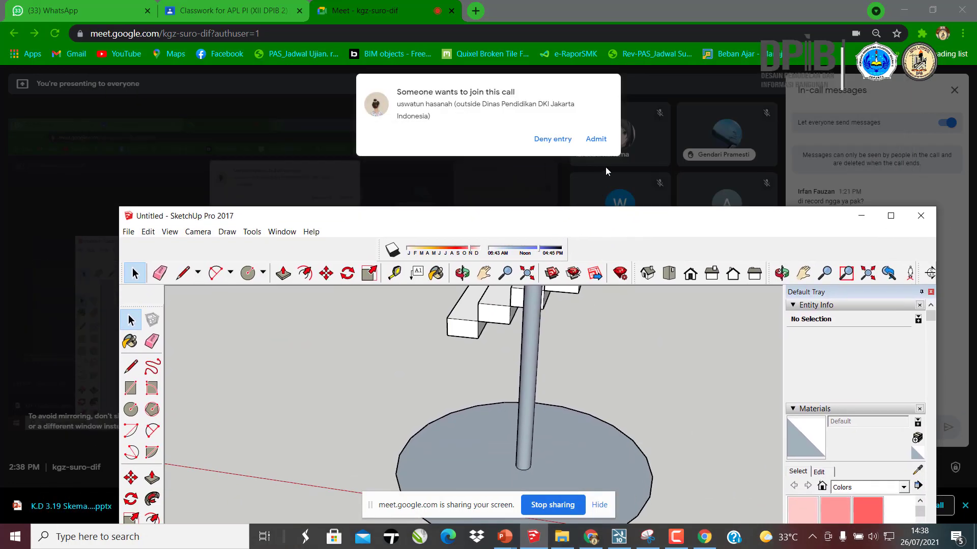
pyautogui.click(604, 139)
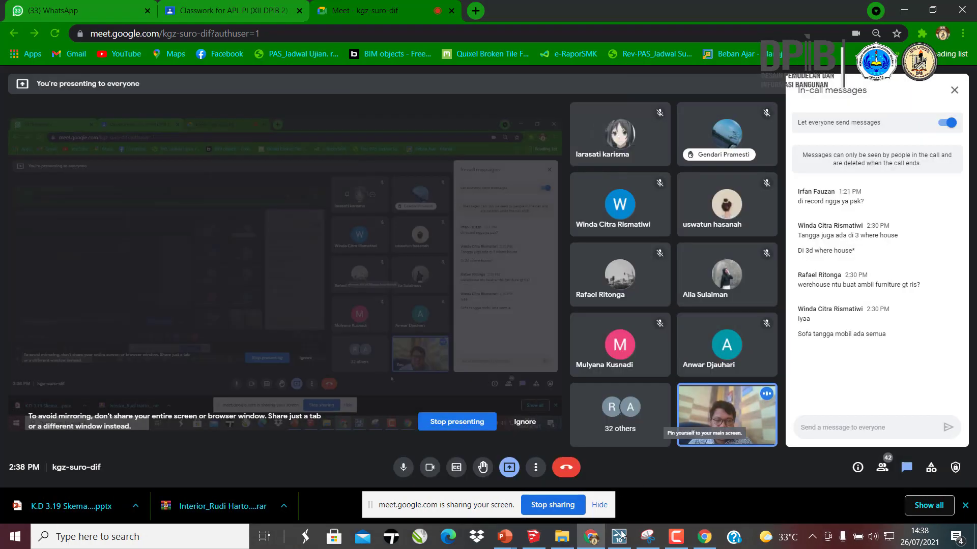
pyautogui.click(533, 536)
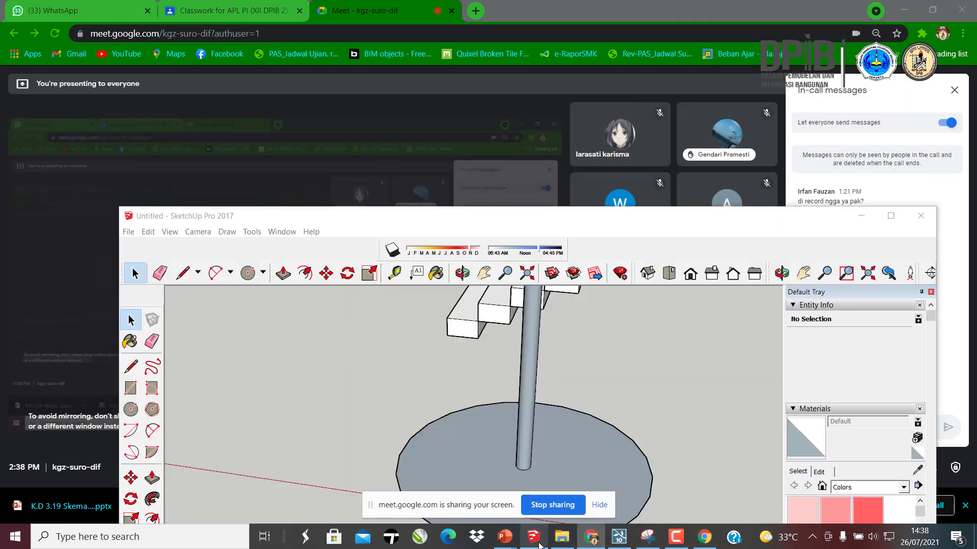
pyautogui.doubleClick(530, 216)
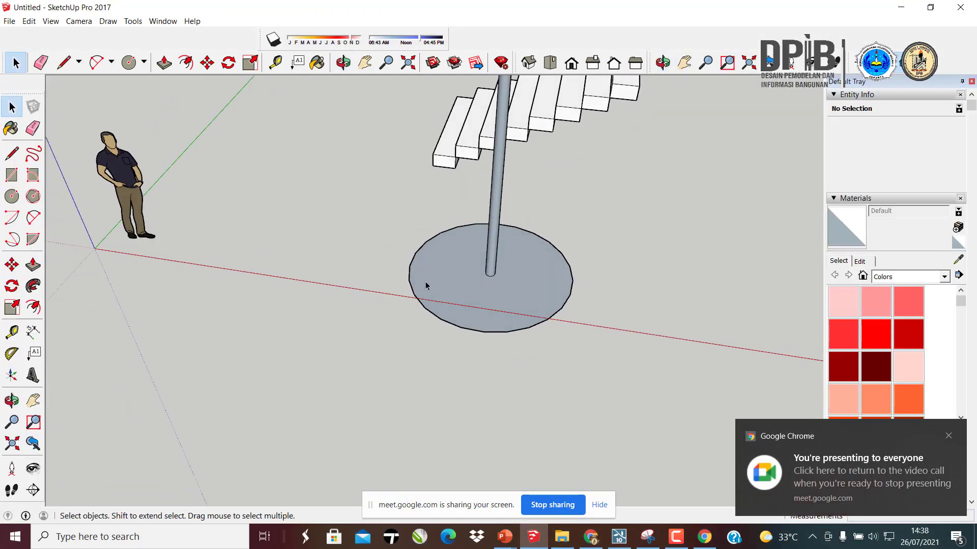
# - Draw a line about 1077 mm long on the disc from the column's base to the disc's edge
pyautogui.click(423, 279)
pyautogui.moveTo(423, 279); pyautogui.dragTo(451, 235, button='middle')
pyautogui.scroll(-4, 462, 222)
pyautogui.scroll(7, 478, 157)
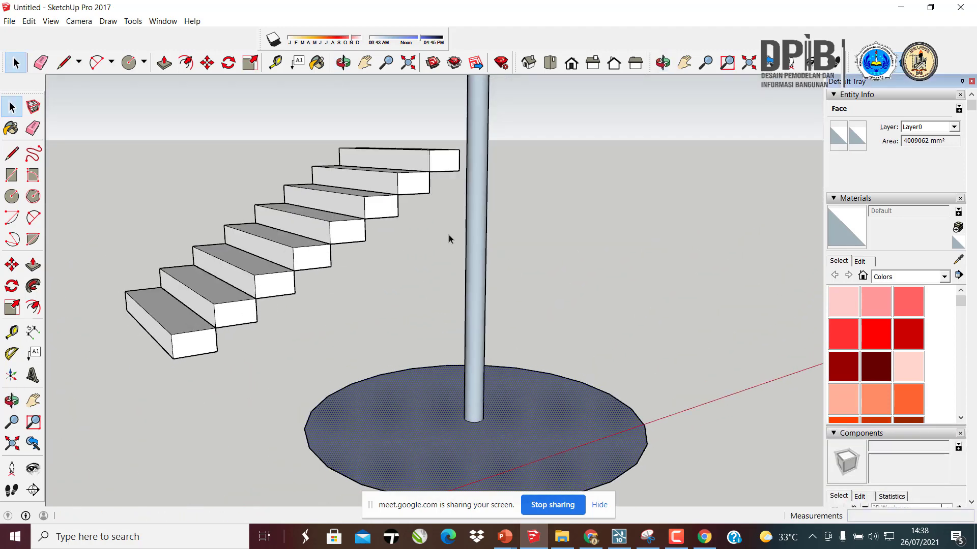
pyautogui.press('l')
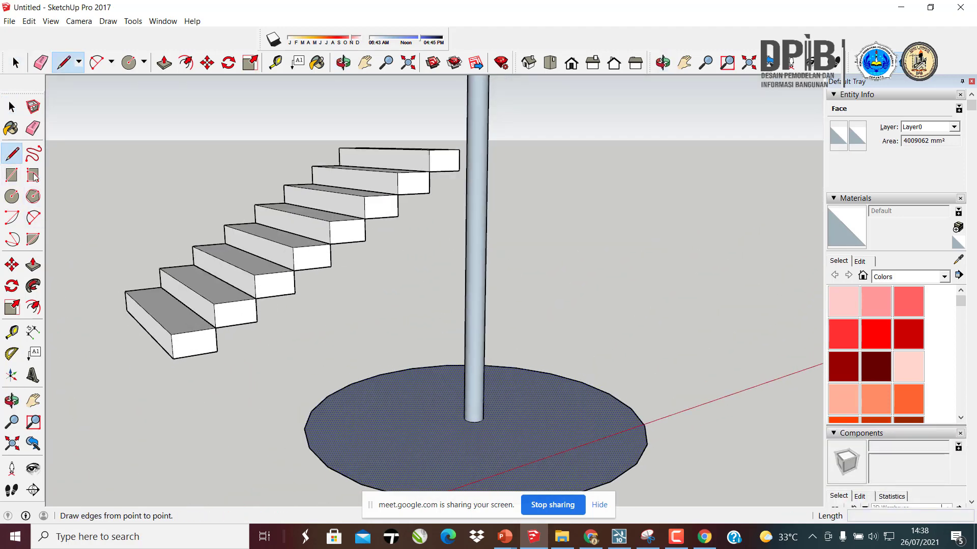
pyautogui.click(474, 421)
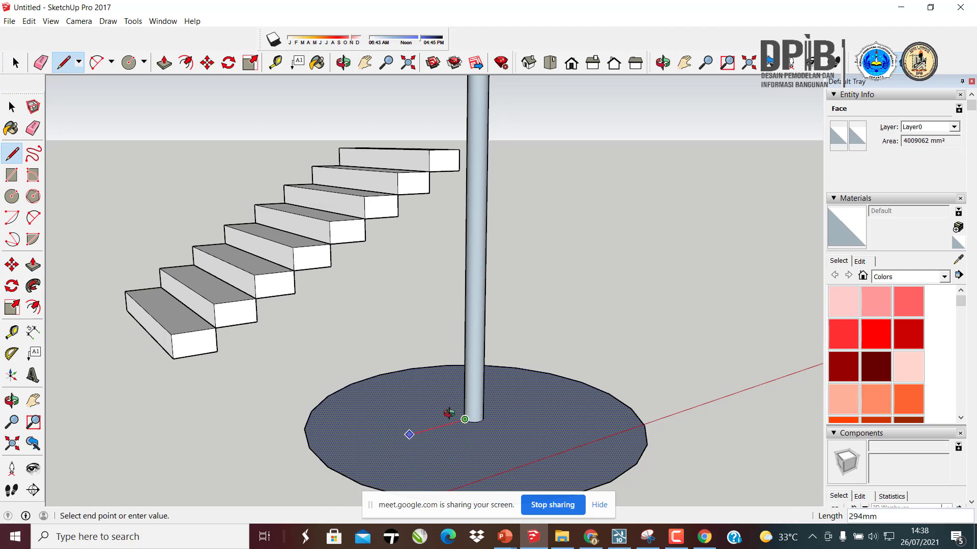
pyautogui.moveTo(407, 434); pyautogui.dragTo(459, 409, button='middle')
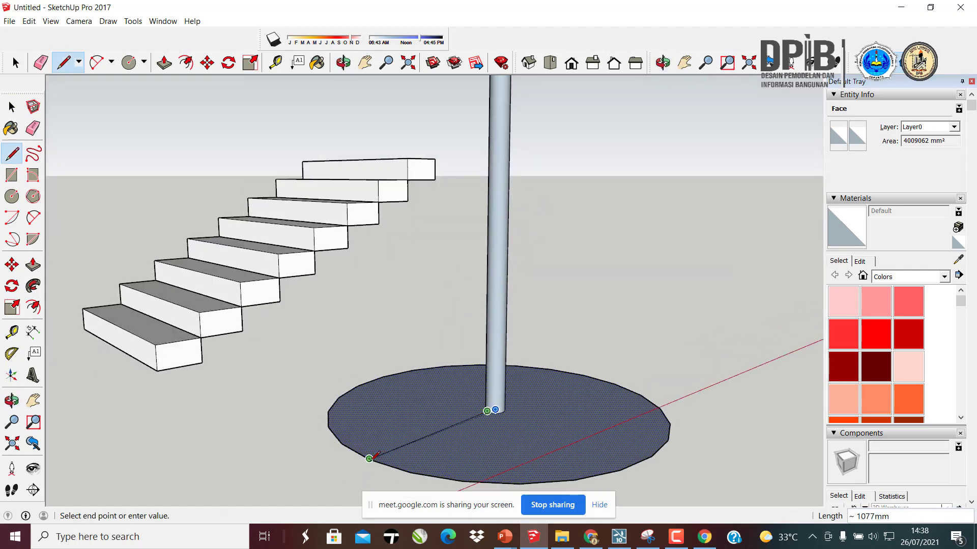
pyautogui.moveTo(369, 362); pyautogui.dragTo(417, 414, button='middle')
pyautogui.scroll(2, 429, 474)
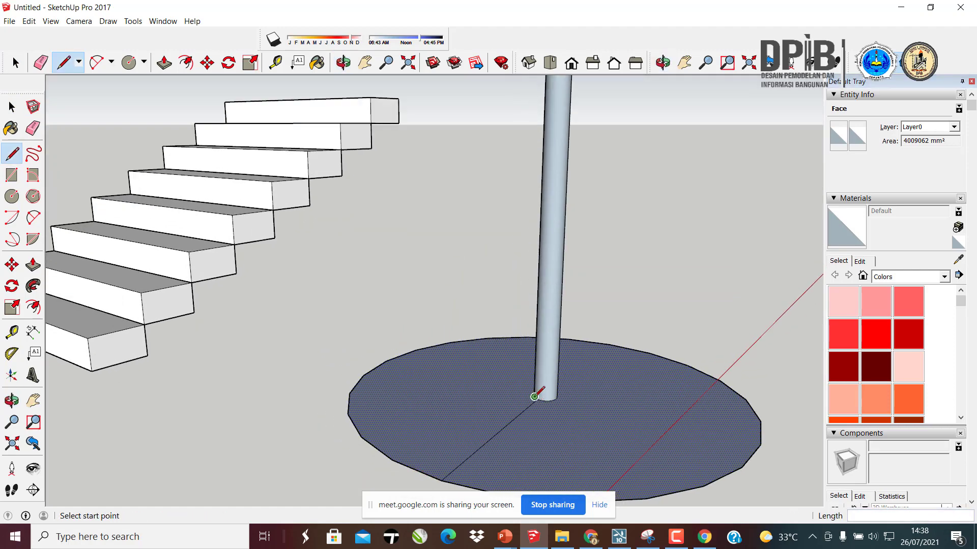
# - Draw a second line from the same point at the column's base to the disc's edge, enclosing a wedge of about 0.29 m²
pyautogui.moveTo(529, 387); pyautogui.dragTo(580, 397, button='middle')
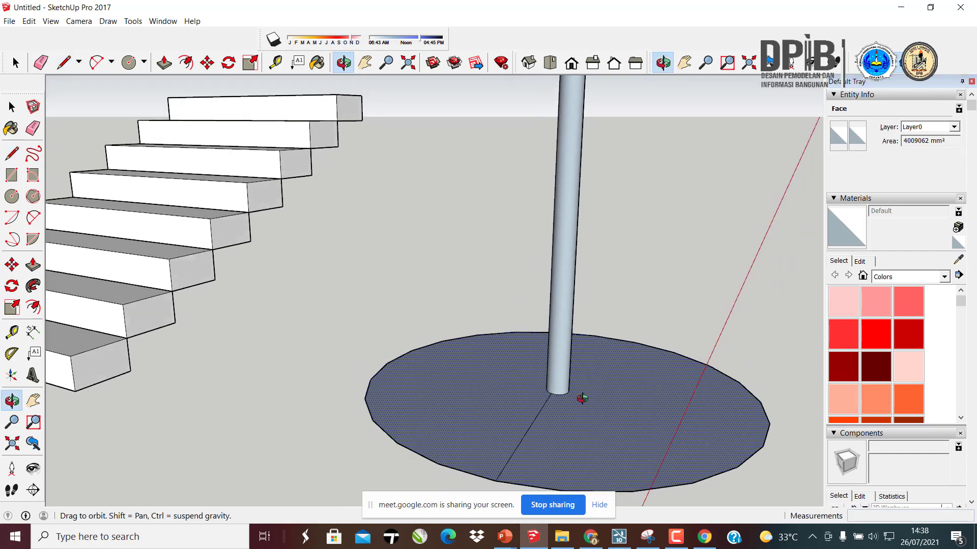
pyautogui.click(550, 392)
pyautogui.press('Escape')
pyautogui.scroll(2, 560, 391)
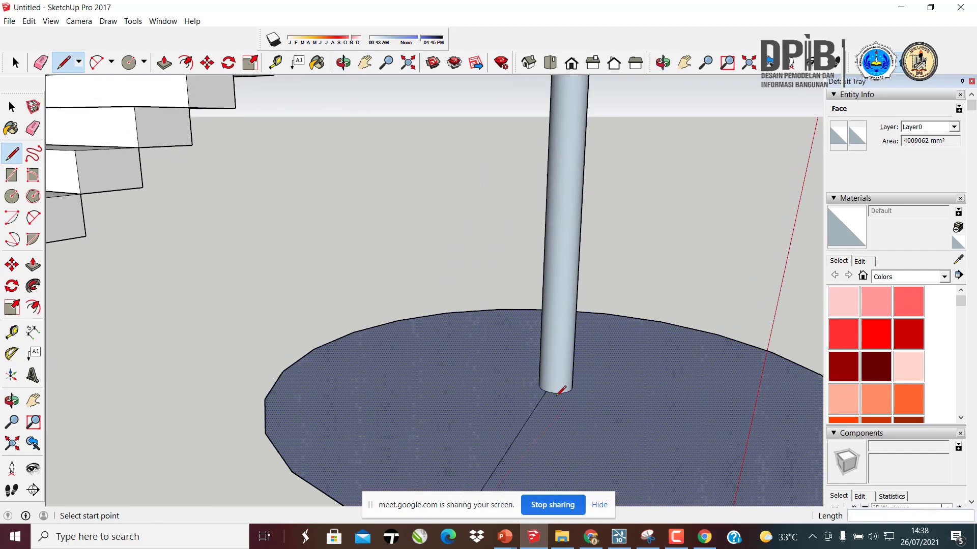
pyautogui.click(545, 391)
pyautogui.moveTo(546, 391); pyautogui.dragTo(410, 406, button='middle')
pyautogui.click(332, 430)
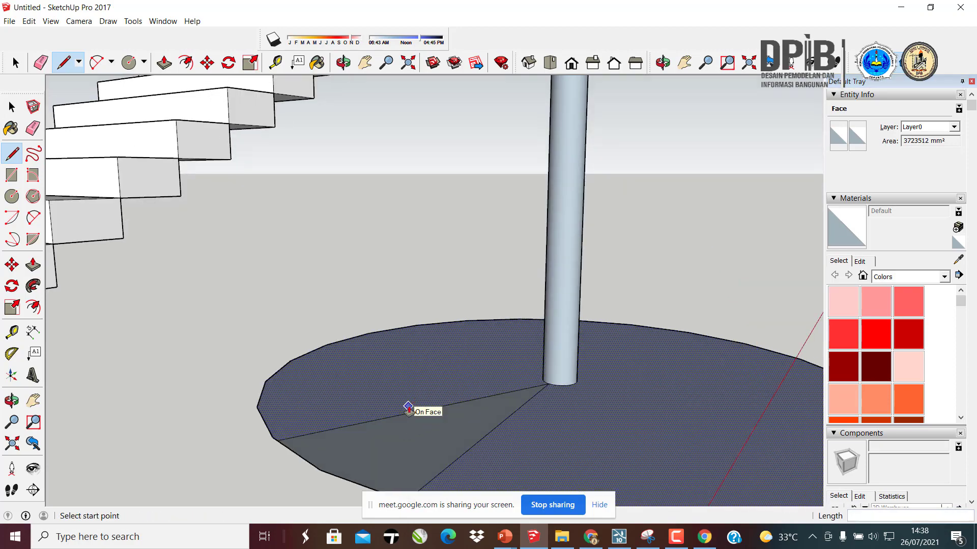
# - Extrude the wedge face upward by about 211 mm with Push/Pull
pyautogui.press('p')
pyautogui.click(12, 106)
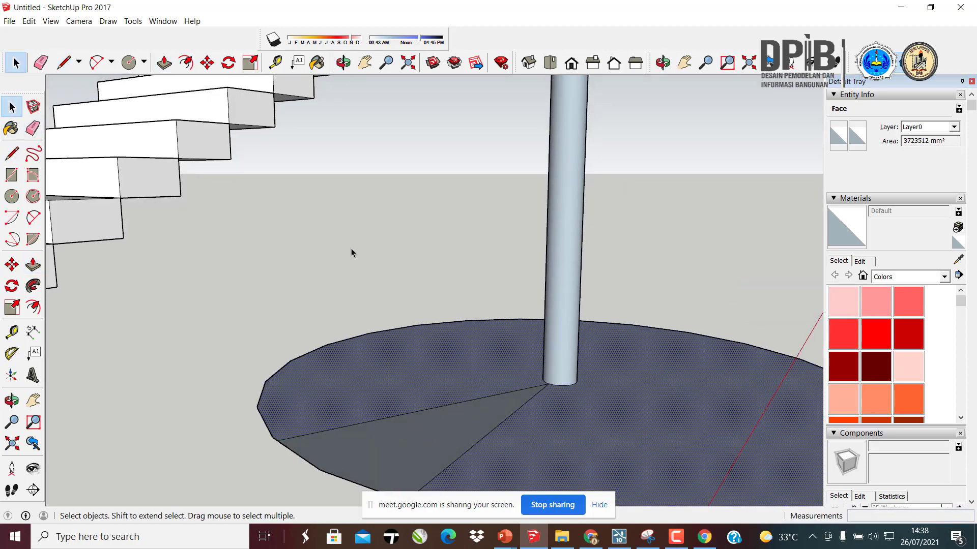
pyautogui.scroll(-2, 351, 248)
pyautogui.click(405, 381)
pyautogui.scroll(1, 402, 385)
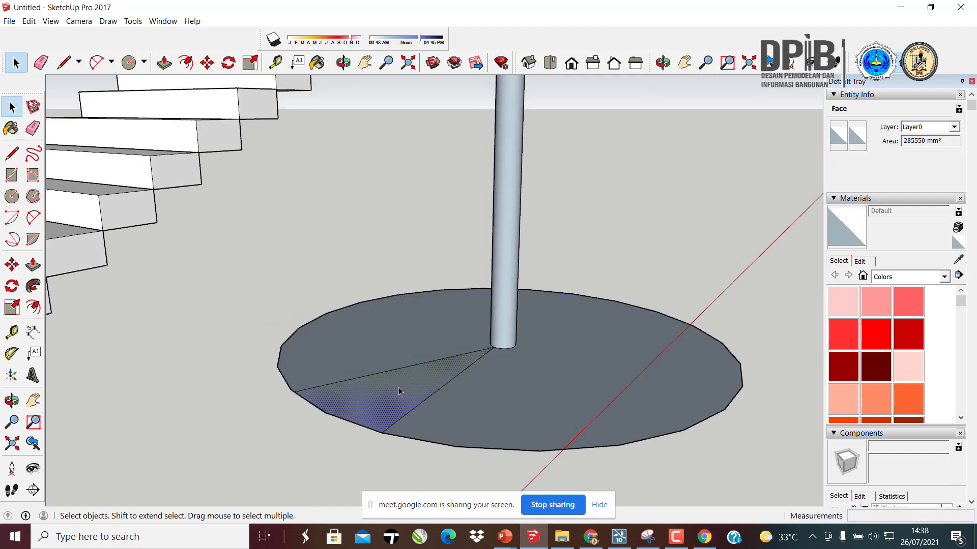
pyautogui.press('p')
pyautogui.click(402, 390)
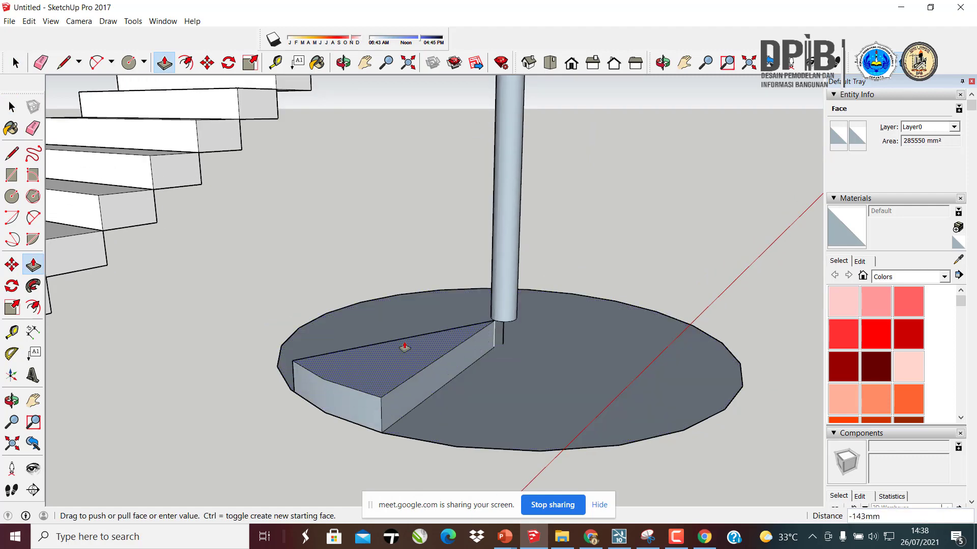
pyautogui.click(401, 333)
# - Select the circular edge at the bottom of the column and try to shift it with Move
pyautogui.click(15, 108)
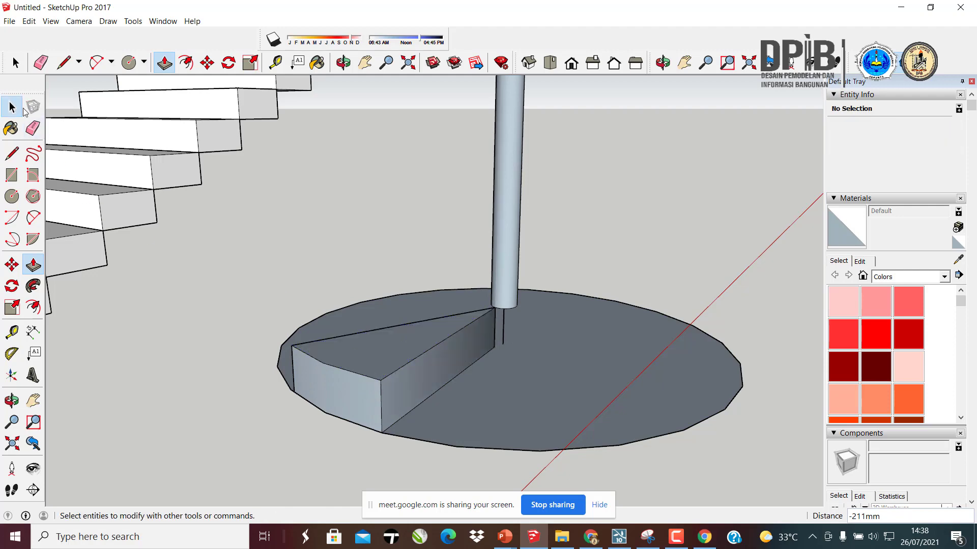
pyautogui.scroll(2, 503, 315)
pyautogui.moveTo(504, 316); pyautogui.dragTo(424, 318, button='middle')
pyautogui.scroll(4, 522, 324)
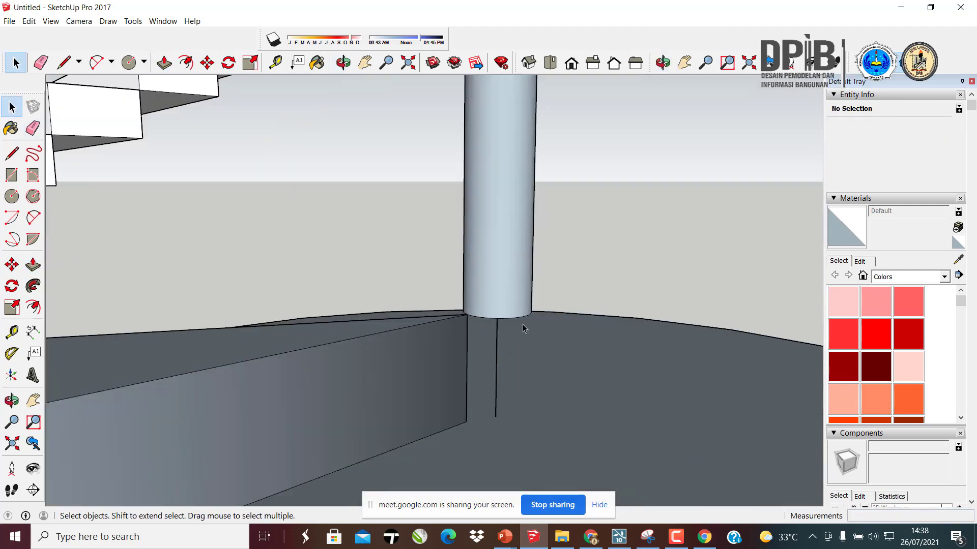
pyautogui.click(505, 319)
pyautogui.scroll(-4, 505, 318)
pyautogui.moveTo(505, 319); pyautogui.dragTo(420, 326, button='middle')
pyautogui.scroll(2, 420, 325)
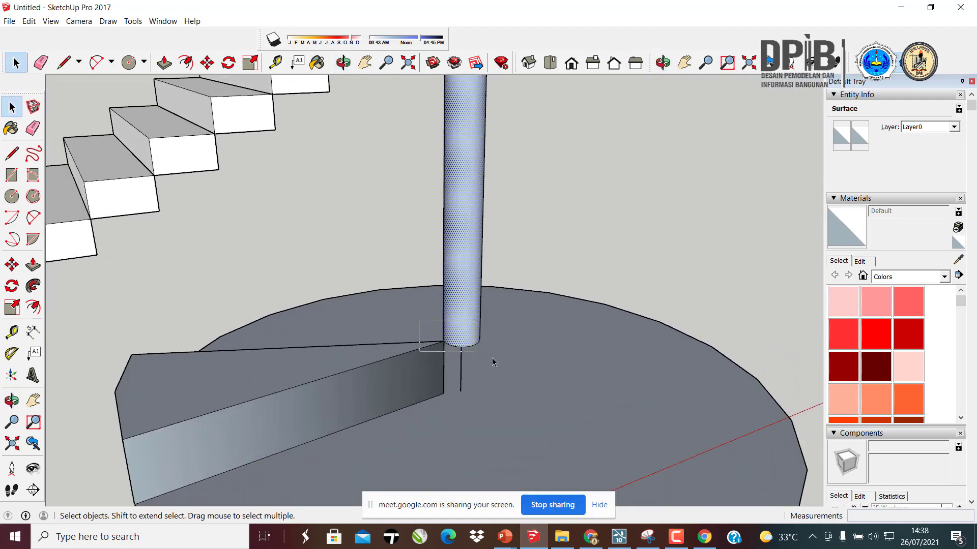
pyautogui.moveTo(527, 375); pyautogui.dragTo(526, 373)
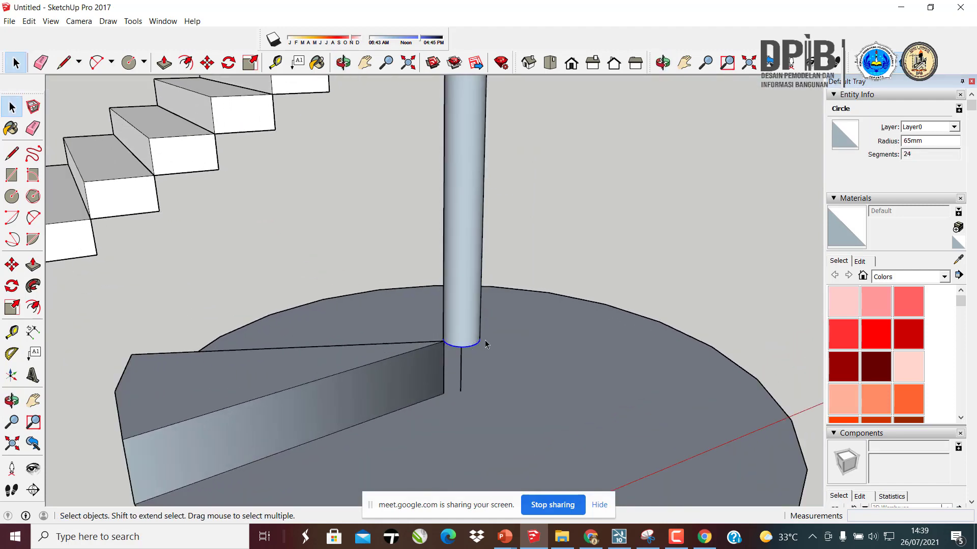
pyautogui.press('m')
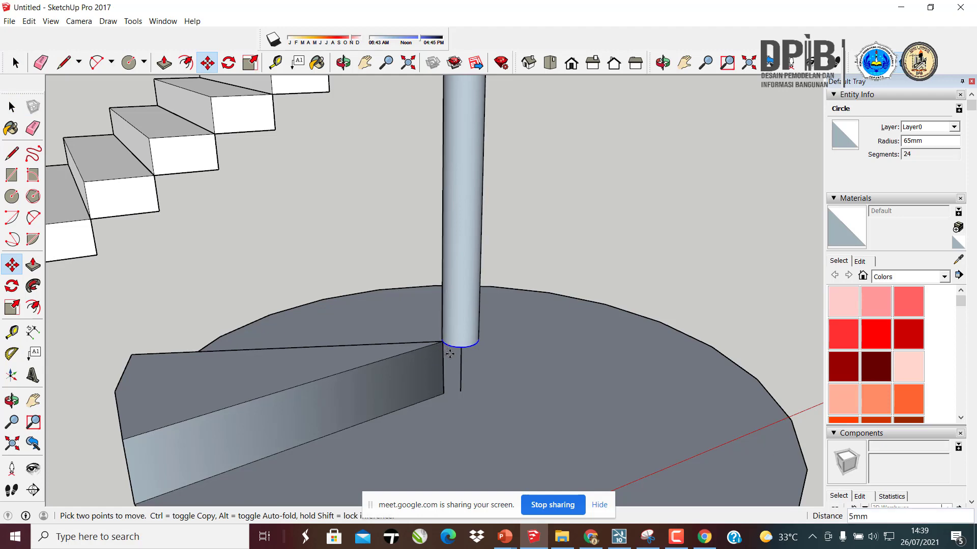
# - Undo the move of the column's bottom edge and the wedge extrusion
pyautogui.hotkey('ctrl', 'z')
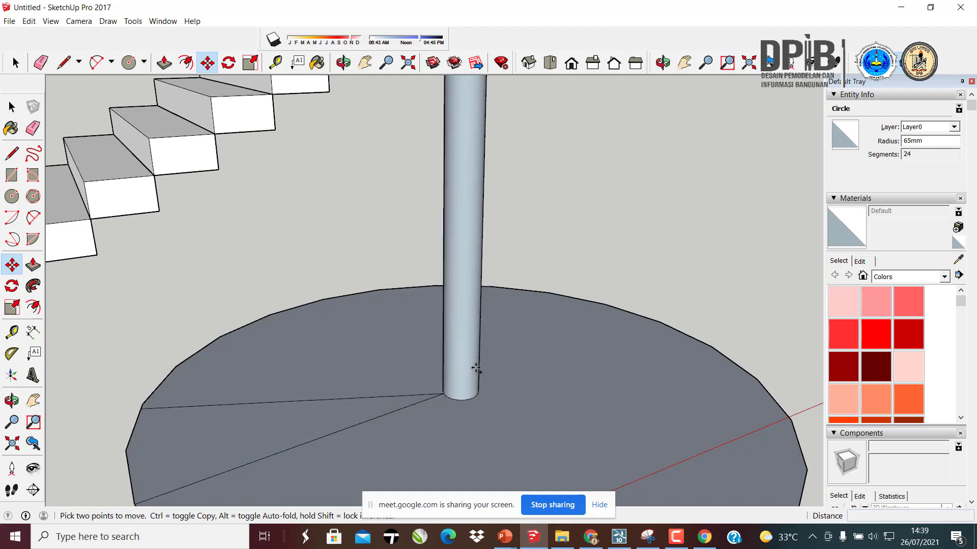
pyautogui.moveTo(409, 333); pyautogui.dragTo(512, 327, button='middle')
pyautogui.scroll(-2, 542, 346)
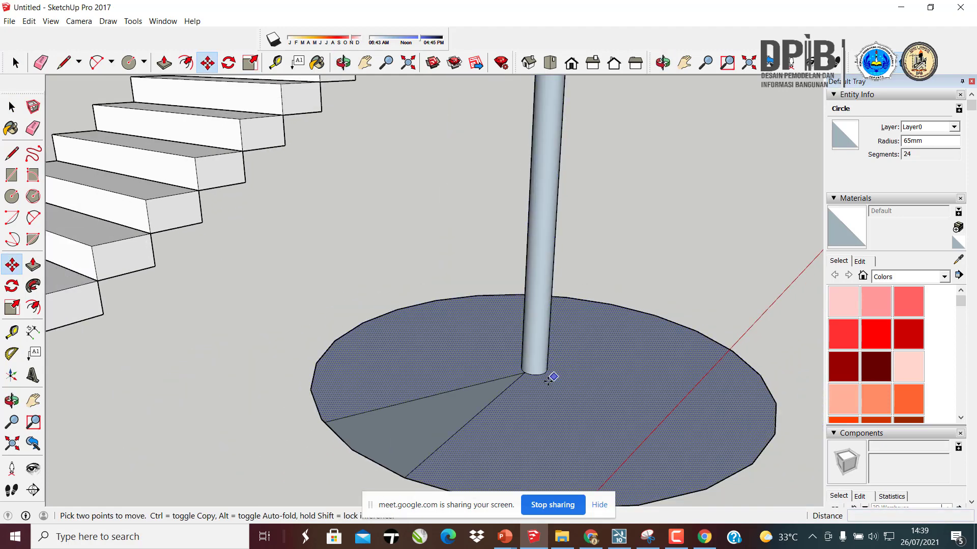
# - Try to extrude the wedge face upward by about 282 mm with Push/Pull
pyautogui.moveTo(552, 376); pyautogui.dragTo(551, 382, button='middle')
pyautogui.click(12, 106)
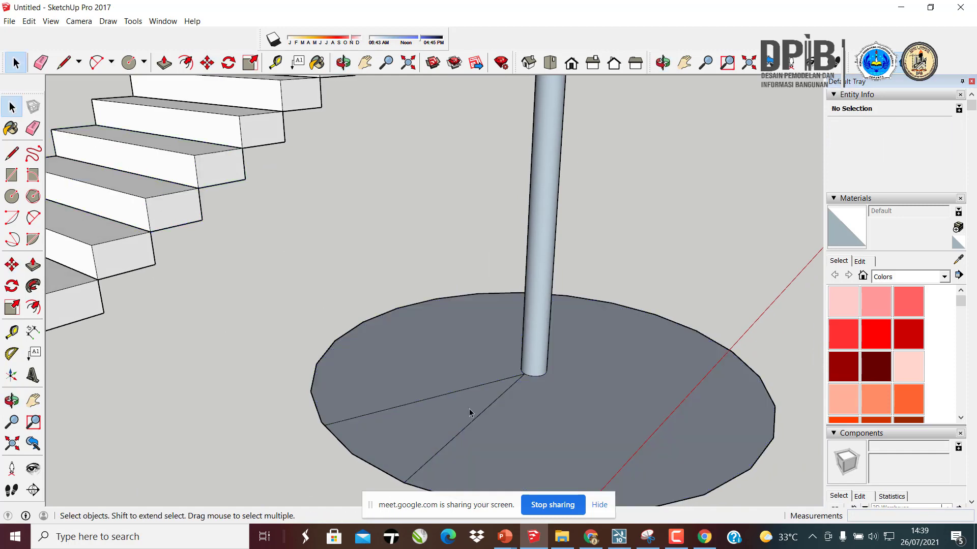
pyautogui.click(455, 413)
pyautogui.press('p')
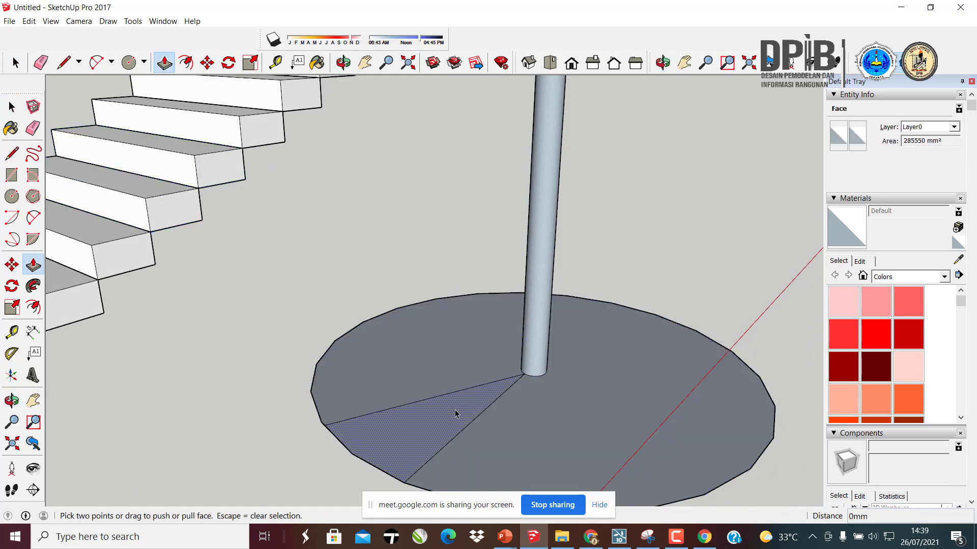
pyautogui.moveTo(456, 413); pyautogui.dragTo(451, 360)
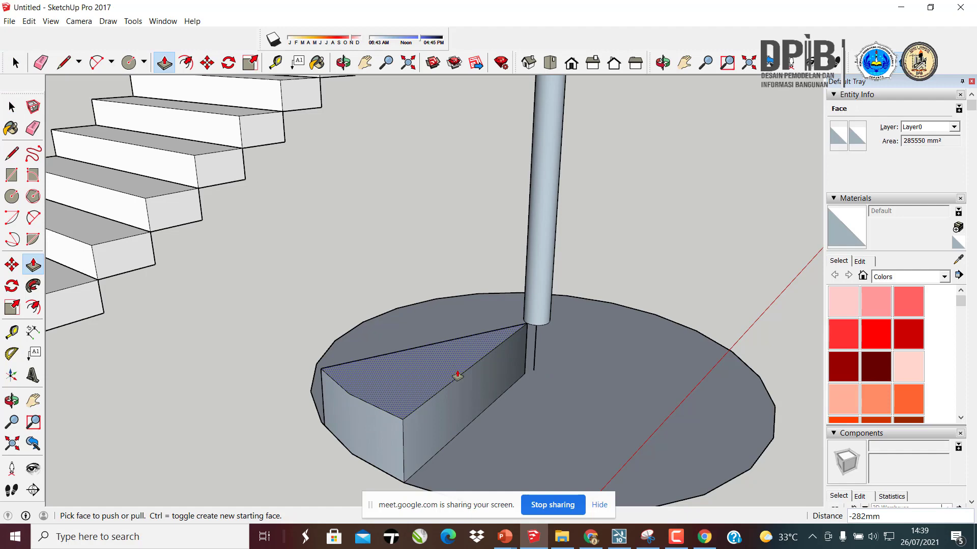
pyautogui.hotkey('ctrl', 'z')
pyautogui.click(11, 106)
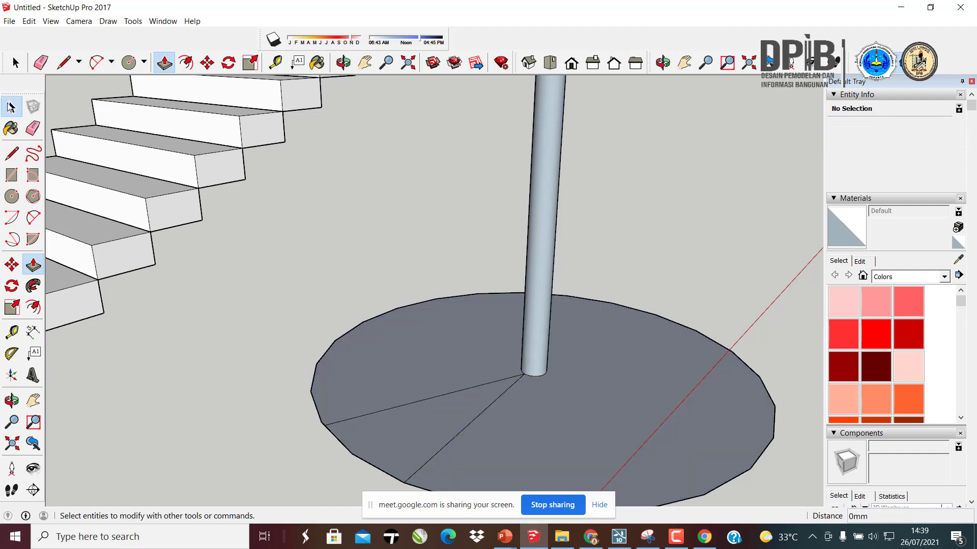
# - Select the wedge face together with its bounding edges and make them a group
pyautogui.click(11, 107)
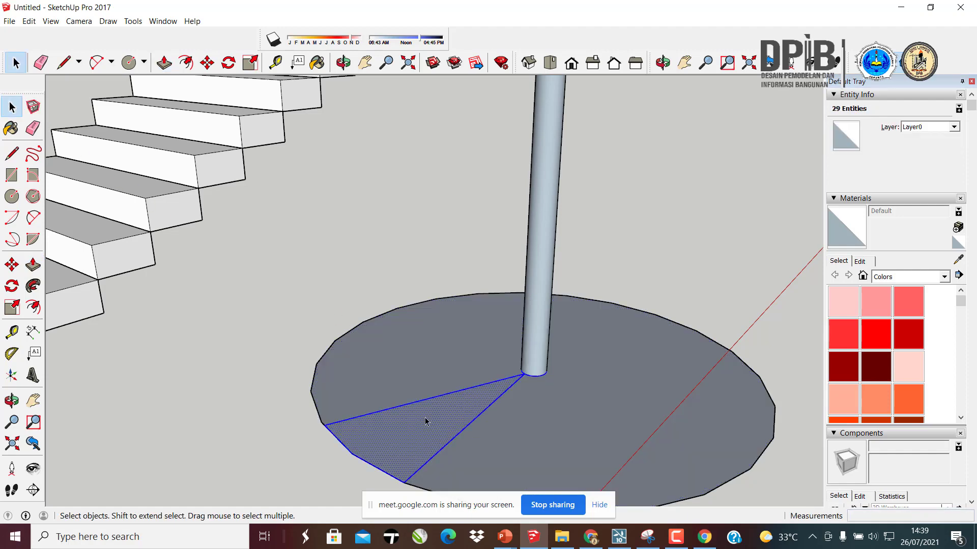
pyautogui.moveTo(442, 405); pyautogui.dragTo(447, 445, button='middle')
pyautogui.scroll(-4, 409, 351)
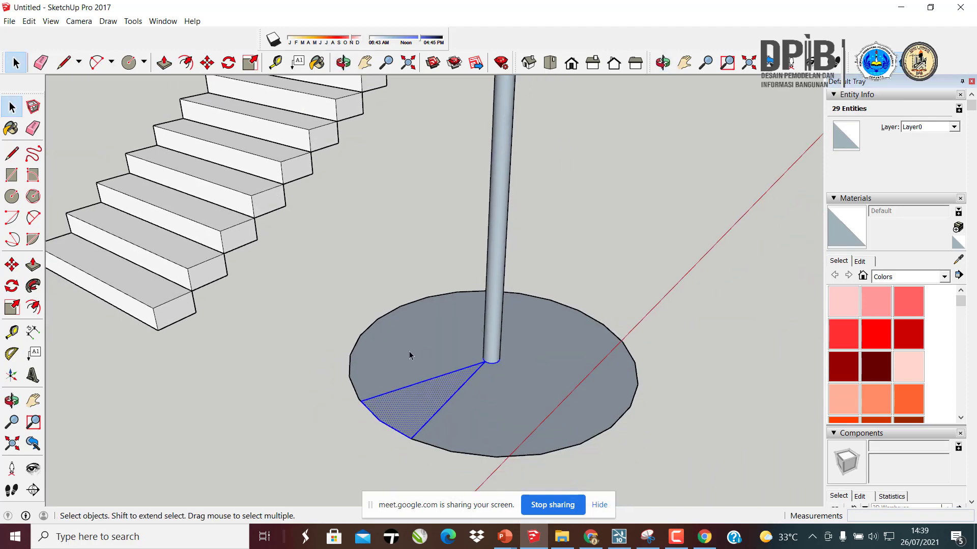
pyautogui.scroll(2, 404, 440)
pyautogui.click(414, 416)
pyautogui.scroll(2, 423, 397)
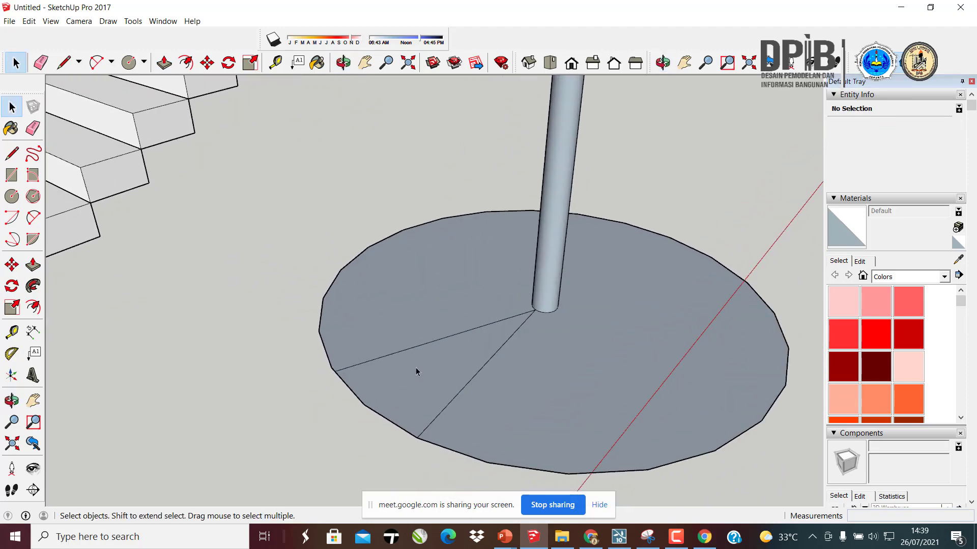
pyautogui.doubleClick(416, 371)
pyautogui.click(327, 430)
pyautogui.doubleClick(414, 365)
pyautogui.click(251, 434)
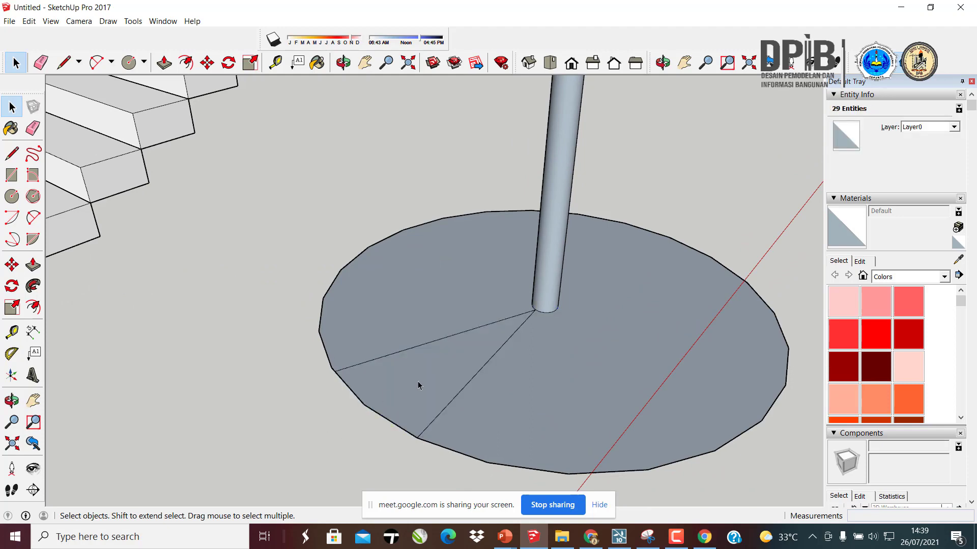
pyautogui.tripleClick(418, 385)
pyautogui.doubleClick(430, 374)
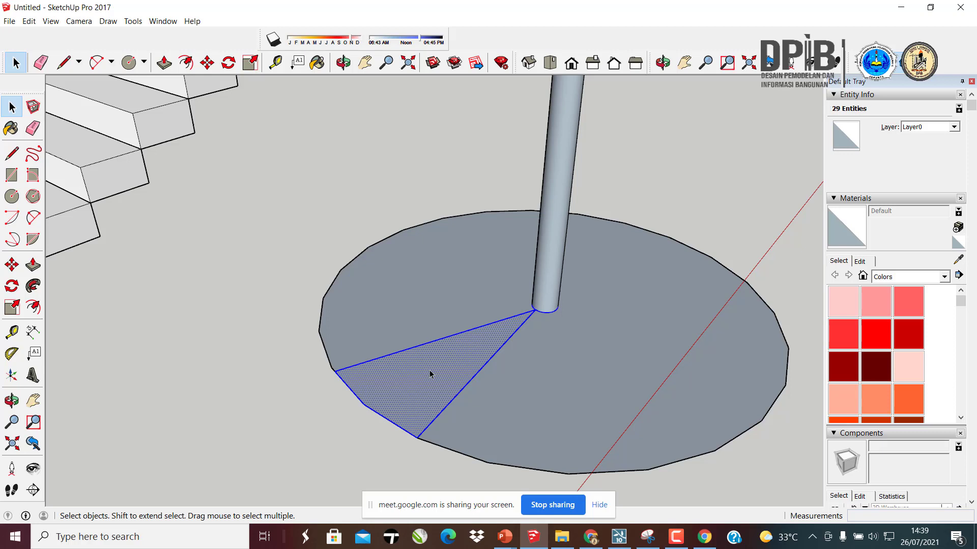
pyautogui.rightClick(429, 370)
pyautogui.click(481, 251)
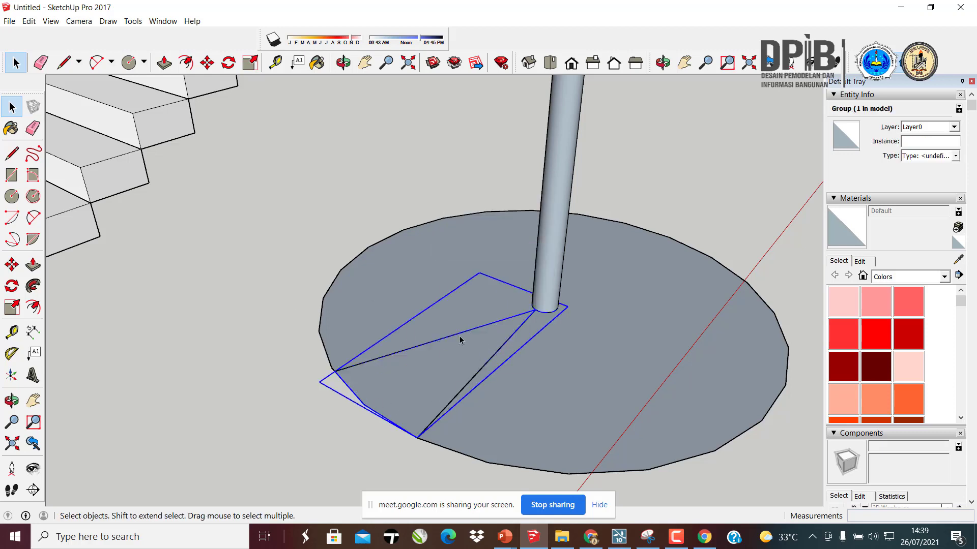
# - Try moving the wedge group about 1041 mm out of the disc and undo the move
pyautogui.press('m')
pyautogui.click(471, 324)
pyautogui.click(252, 353)
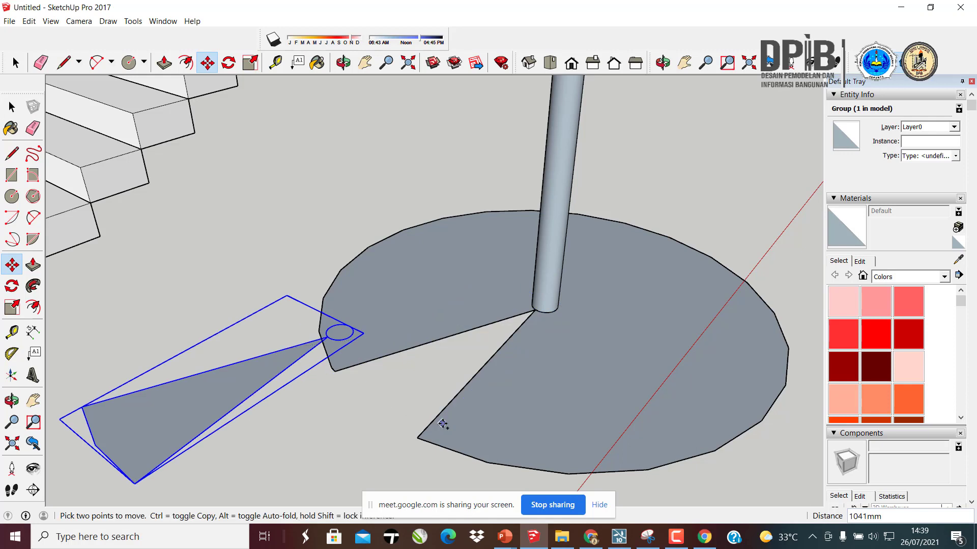
pyautogui.hotkey('ctrl', 'z')
pyautogui.press('space')
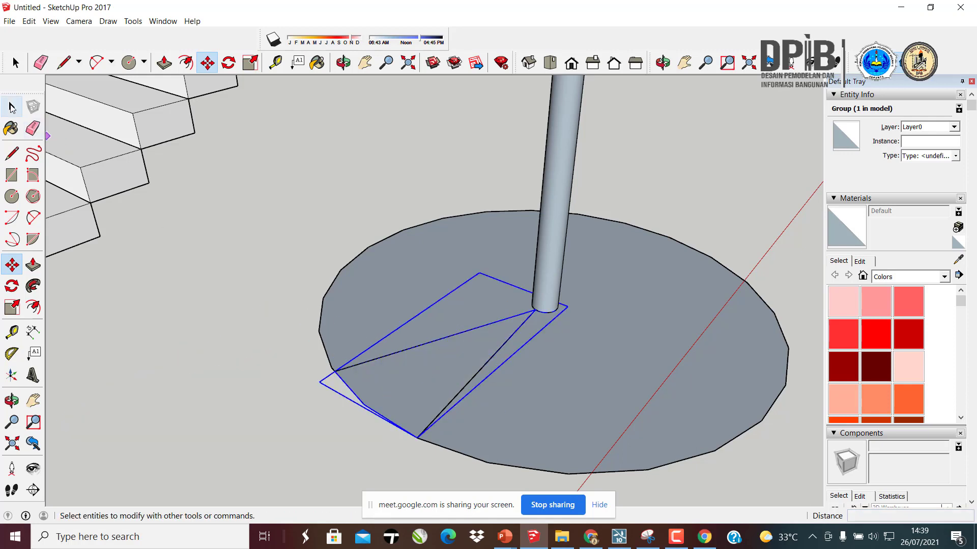
# - Convert the wedge group into a component with the default definition settings
pyautogui.doubleClick(431, 381)
pyautogui.press('Escape')
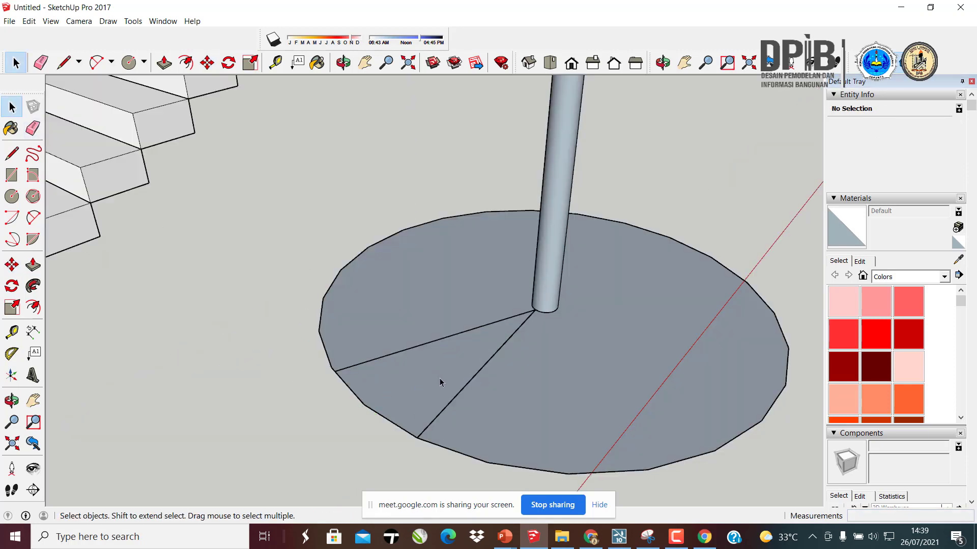
pyautogui.click(416, 365)
pyautogui.rightClick(416, 366)
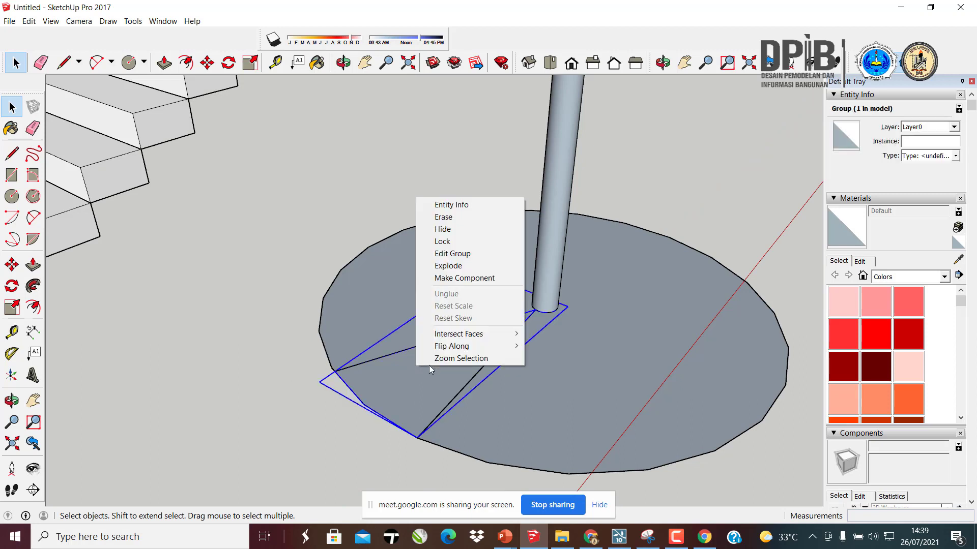
pyautogui.click(476, 278)
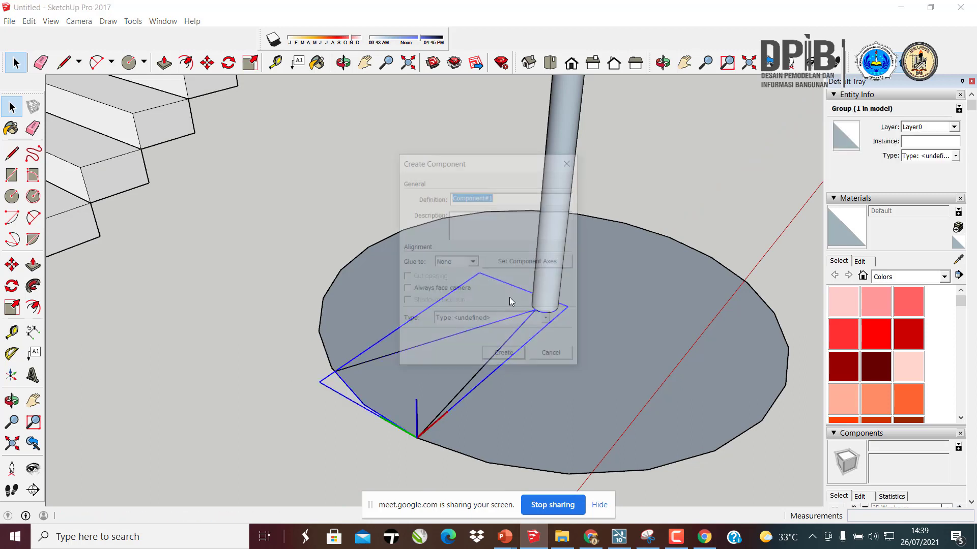
pyautogui.click(504, 357)
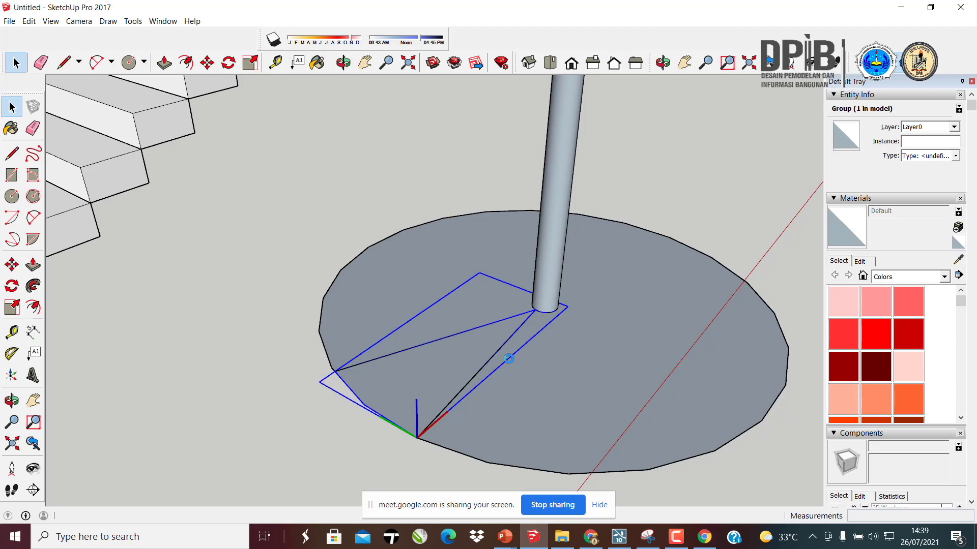
# - Draw a rectangle of about 0.65 m² on the ground between the straight staircase and the disc
pyautogui.scroll(-5, 581, 427)
pyautogui.moveTo(413, 295); pyautogui.dragTo(456, 326, button='middle')
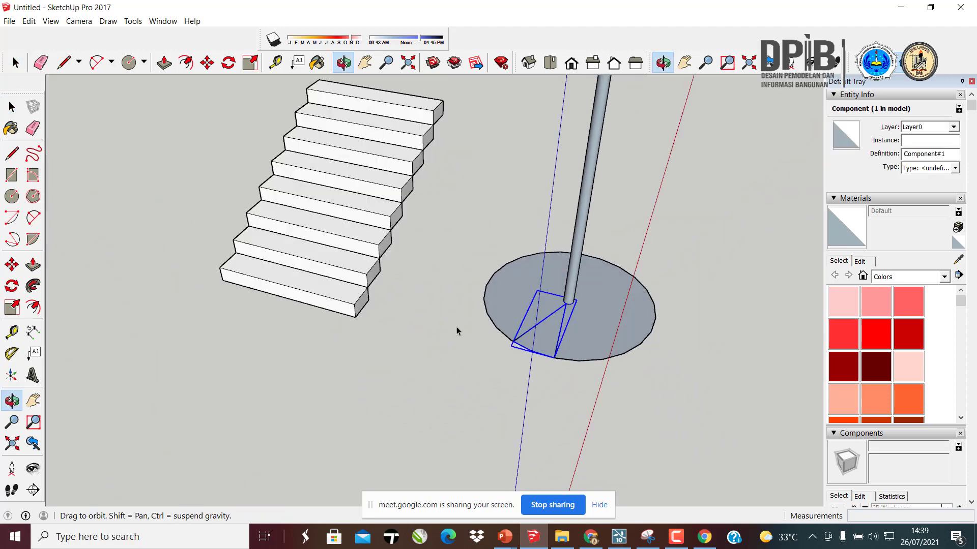
pyautogui.scroll(3, 407, 316)
pyautogui.scroll(1, 407, 321)
pyautogui.press('r')
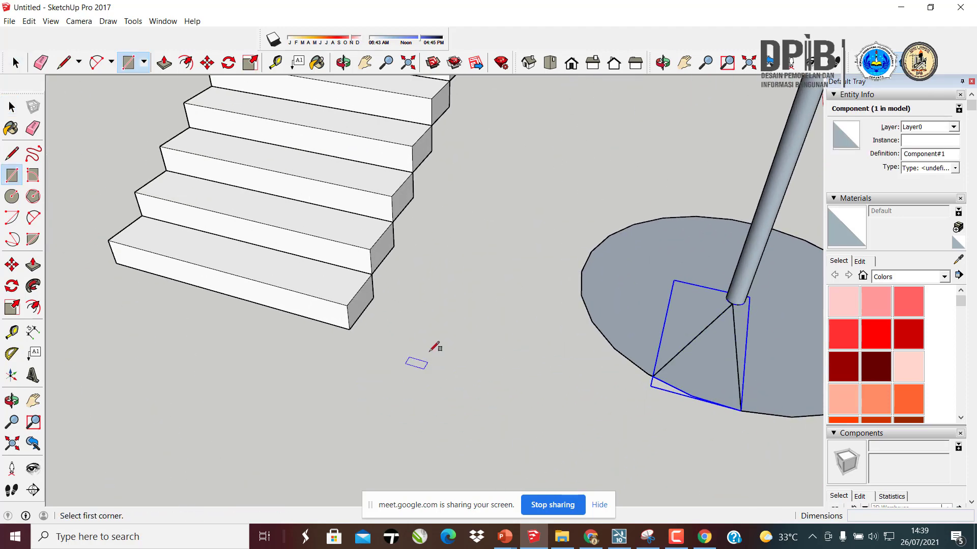
pyautogui.click(402, 319)
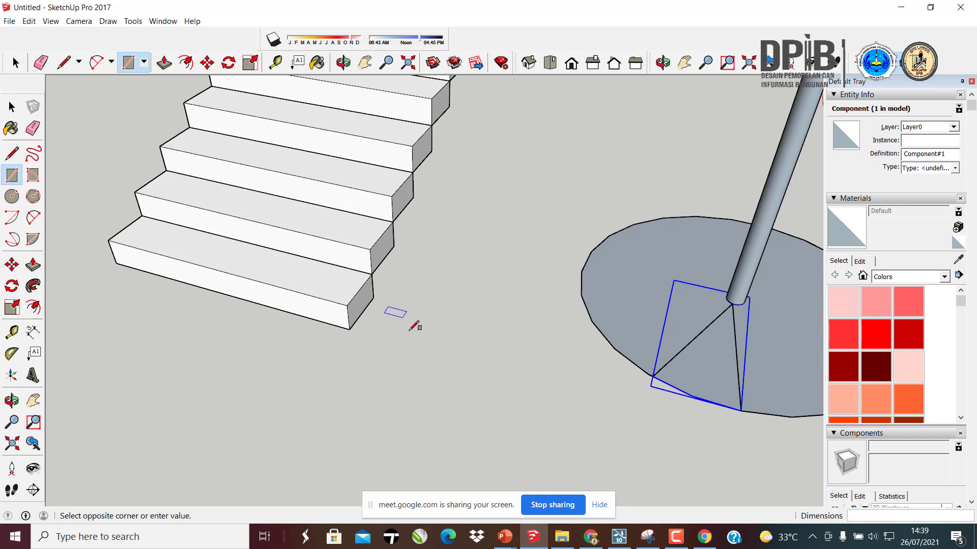
pyautogui.click(574, 421)
pyautogui.press('space')
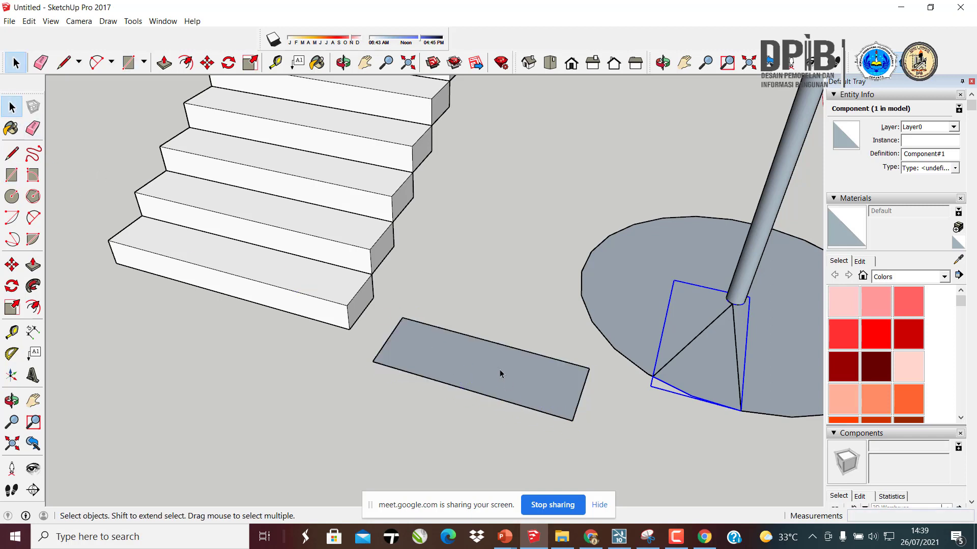
# - Extrude the new rectangle upward by about 204 mm with Push/Pull
pyautogui.click(499, 373)
pyautogui.press('p')
pyautogui.click(499, 373)
pyautogui.click(453, 340)
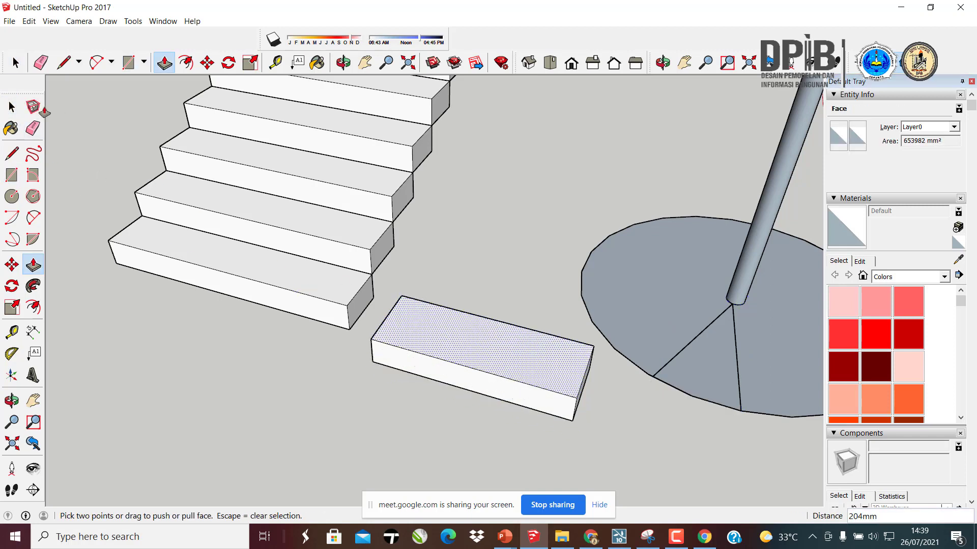
# - Select all faces and edges of the new block and make them a group
pyautogui.press('space')
pyautogui.tripleClick(495, 346)
pyautogui.rightClick(497, 346)
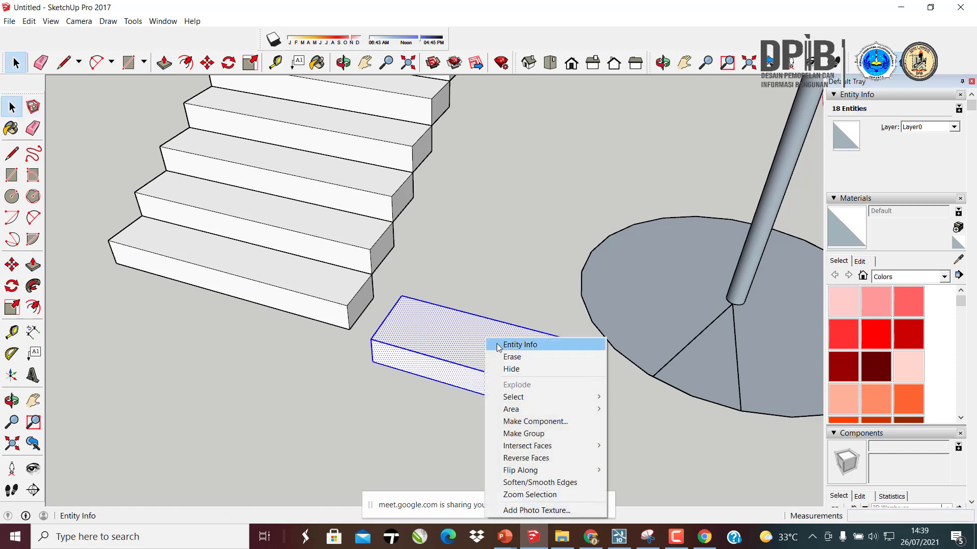
pyautogui.click(526, 433)
# - Copy the grouped block from its front bottom corner to its rear top corner, arrayed 2x to form ascending steps
pyautogui.moveTo(552, 425); pyautogui.dragTo(469, 396, button='middle')
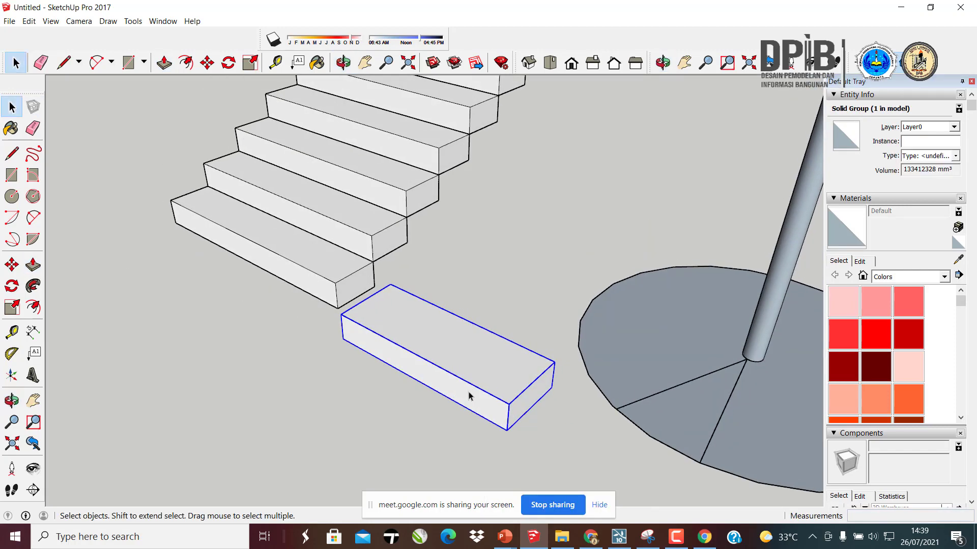
pyautogui.press('m')
pyautogui.click(507, 430)
pyautogui.press('ctrl')
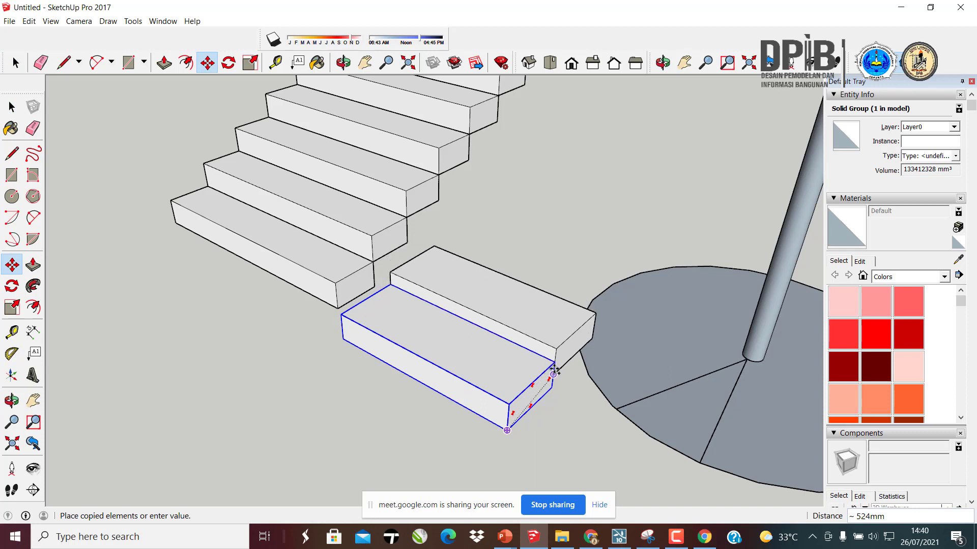
pyautogui.click(555, 362)
pyautogui.write('2x')
pyautogui.press('Return')
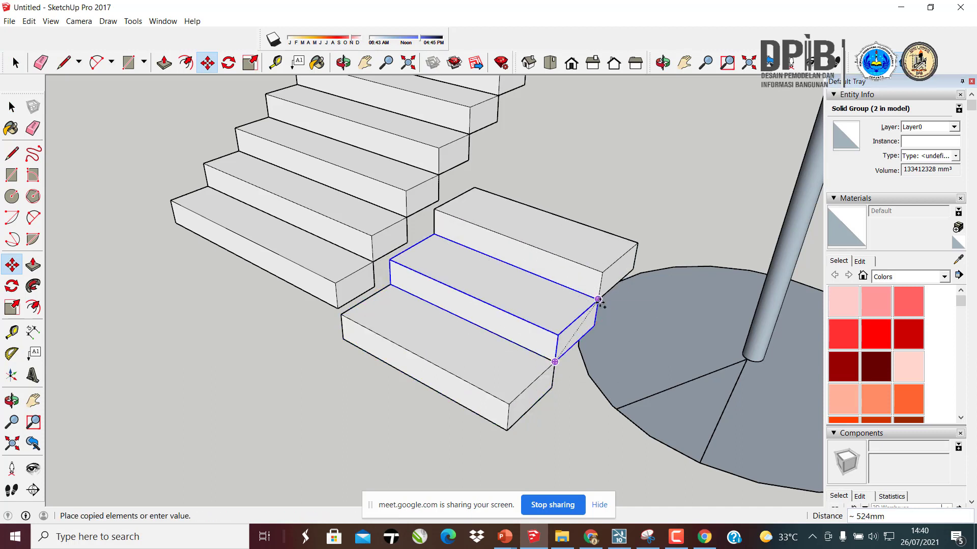
pyautogui.click(12, 107)
pyautogui.click(130, 157)
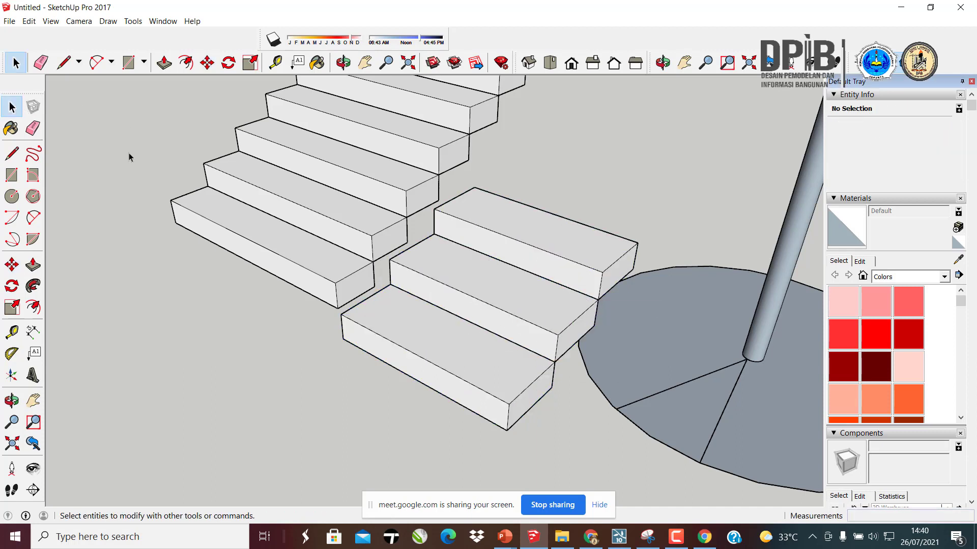
# - Open the lowest grouped step for editing and shorten it by pushing in its end face, closing the group again
pyautogui.tripleClick(441, 346)
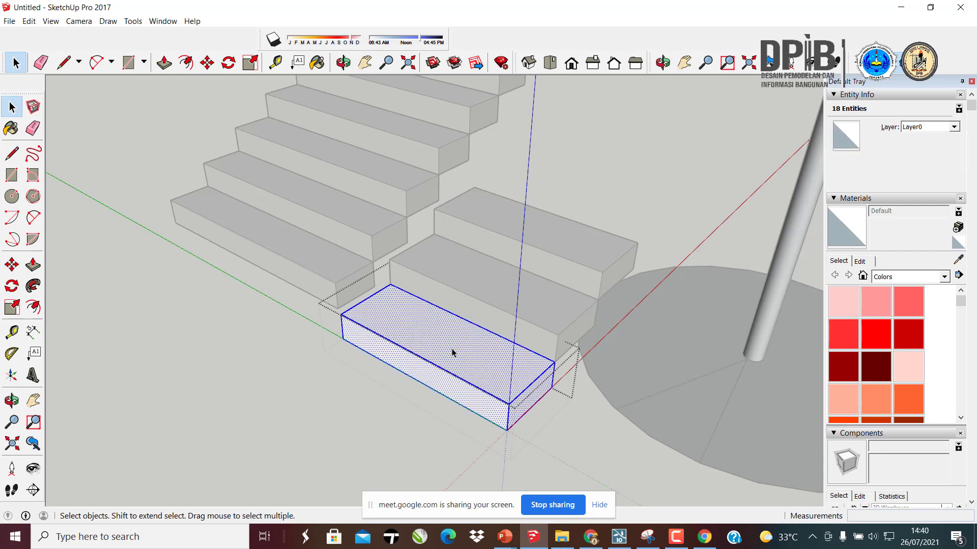
pyautogui.press('p')
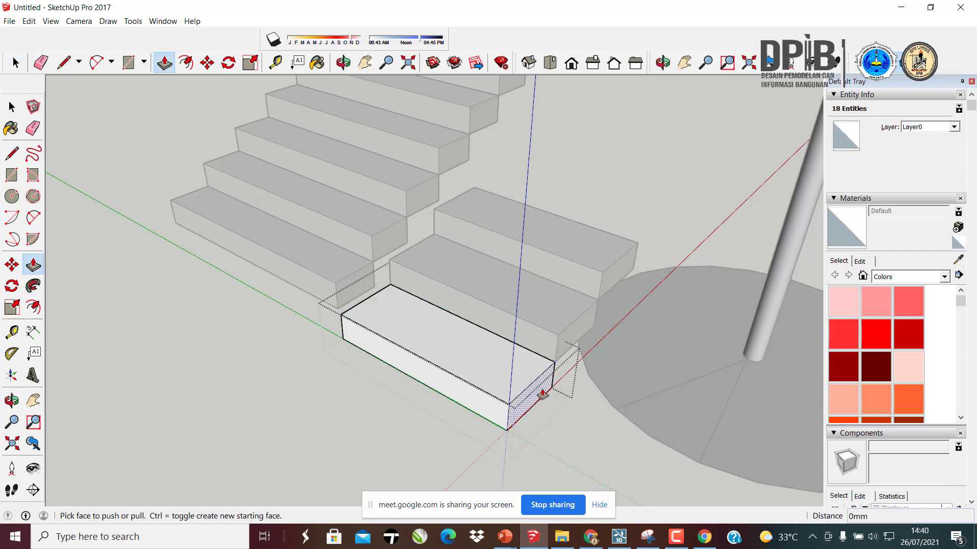
pyautogui.moveTo(541, 395); pyautogui.dragTo(410, 342)
pyautogui.click(12, 107)
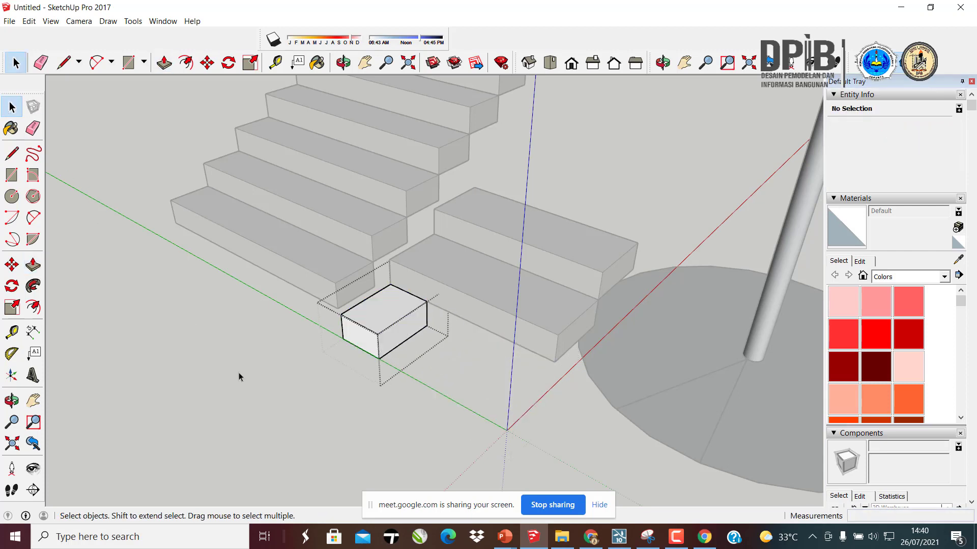
pyautogui.click(237, 371)
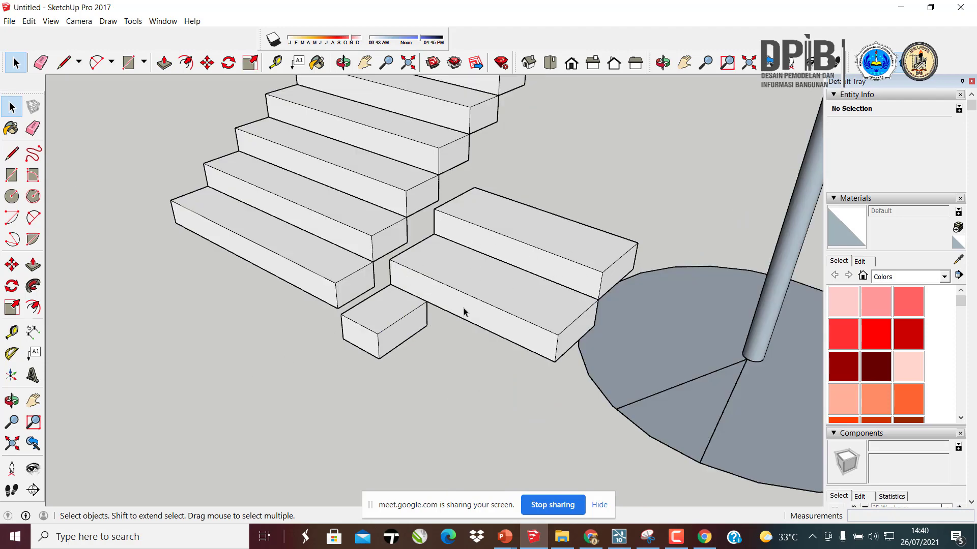
# - Open the lowest step component of the straight staircase and push its end face in by about 1045 mm
pyautogui.moveTo(348, 314); pyautogui.dragTo(390, 399, button='middle')
pyautogui.scroll(-2, 389, 400)
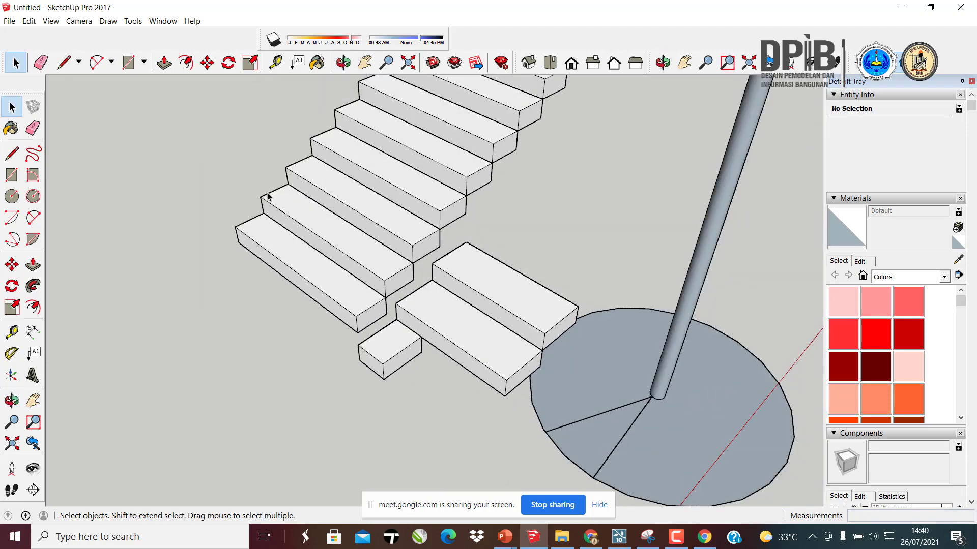
pyautogui.scroll(4, 267, 194)
pyautogui.scroll(-5, 397, 356)
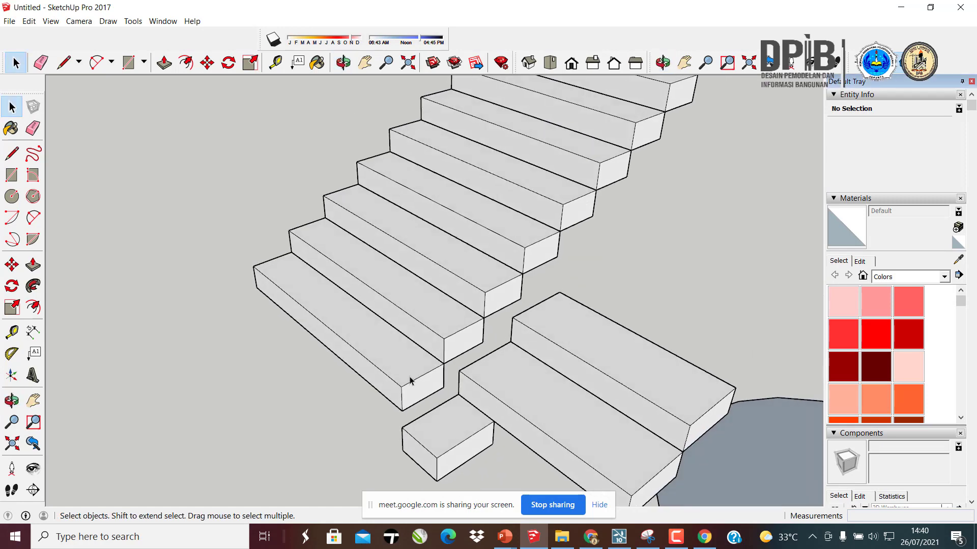
pyautogui.doubleClick(398, 367)
pyautogui.click(398, 367)
pyautogui.click(417, 386)
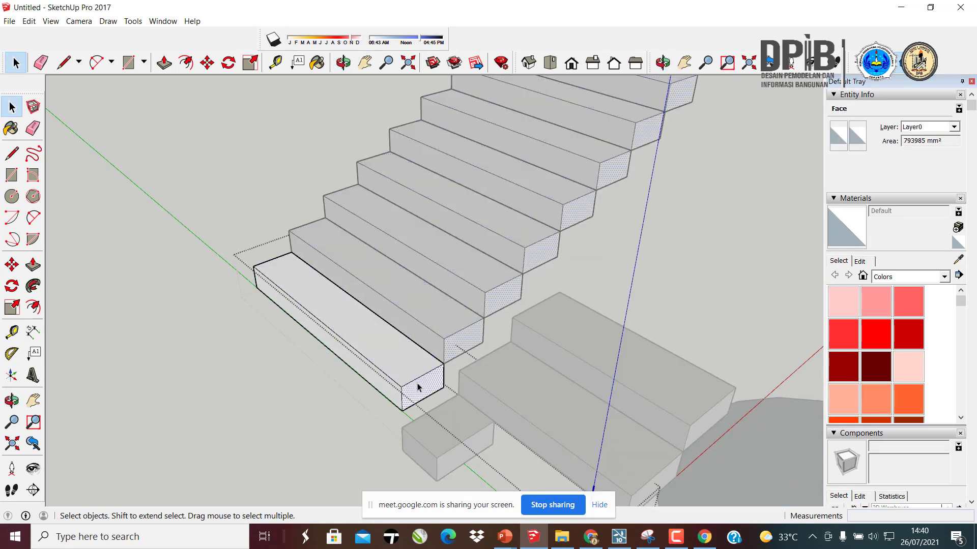
pyautogui.press('p')
pyautogui.moveTo(403, 382); pyautogui.dragTo(323, 327)
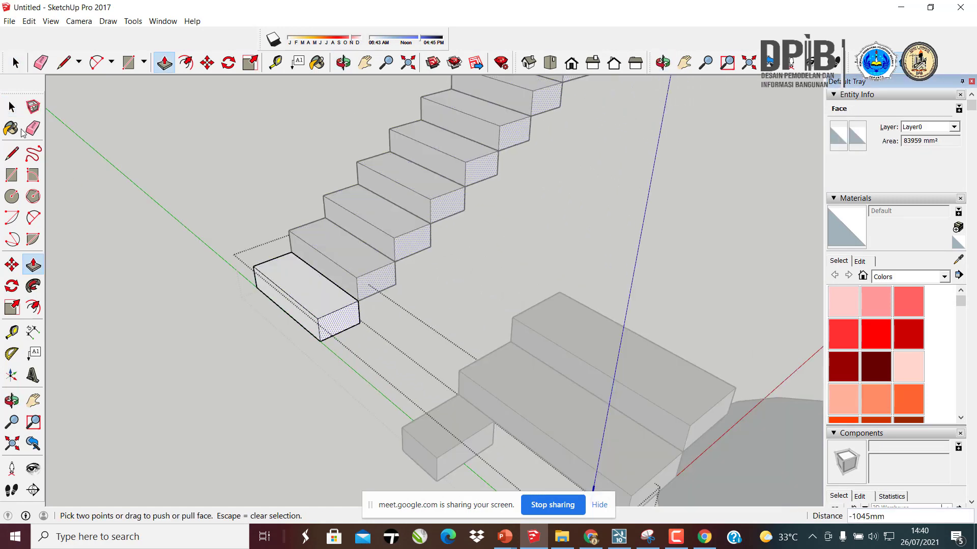
pyautogui.click(12, 107)
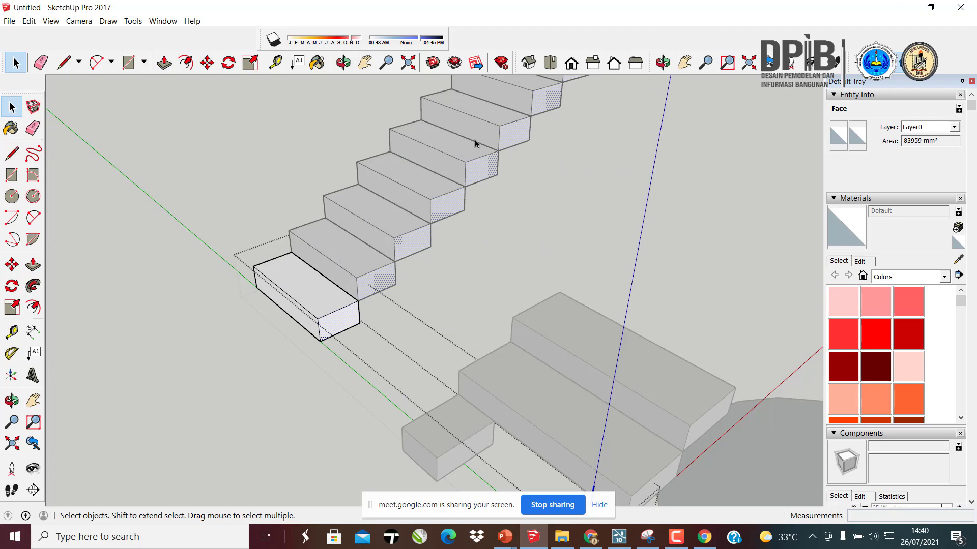
# - Close the edited step component and select the lowest step of the straight staircase
pyautogui.click(520, 176)
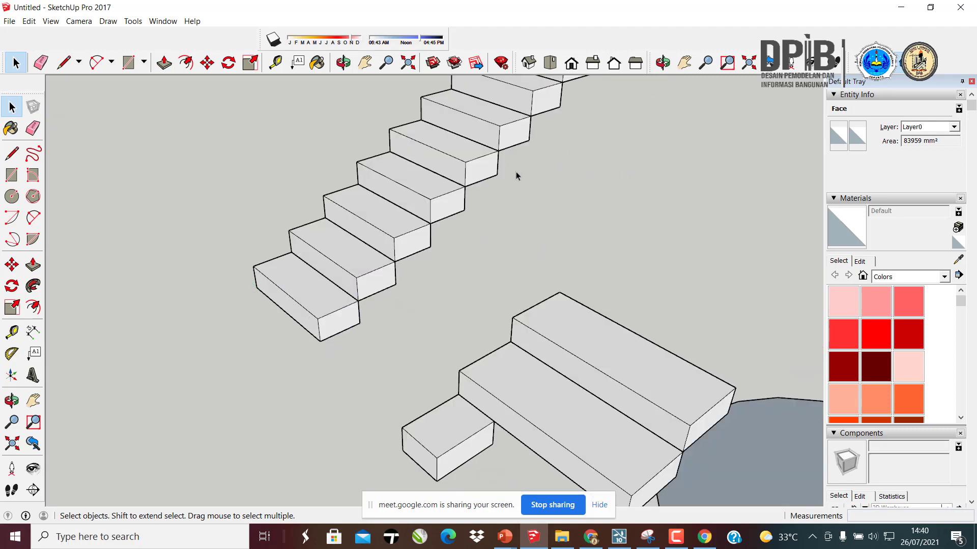
pyautogui.click(319, 304)
pyautogui.scroll(-6, 514, 305)
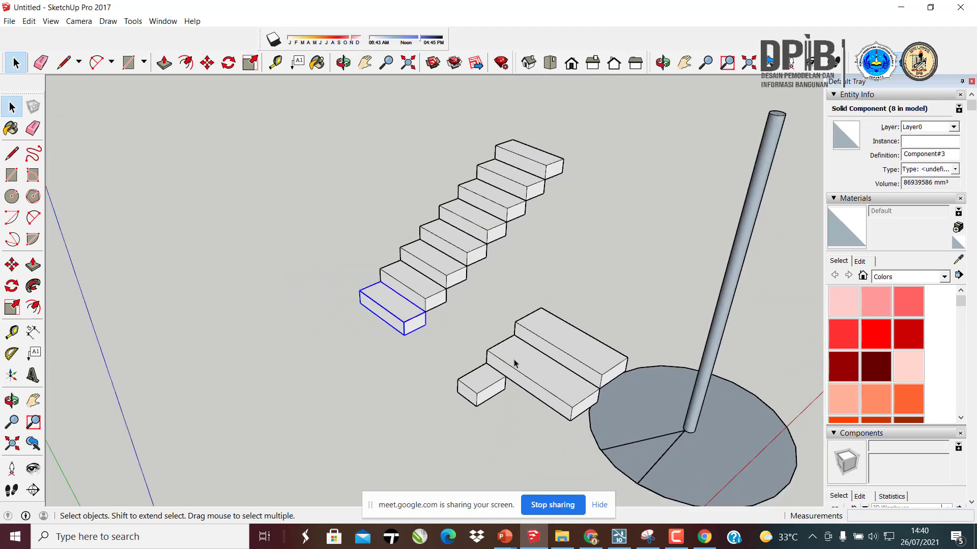
# - Draw a rectangle of about 0.6 m² on the ground in front of the straight staircase
pyautogui.scroll(3, 382, 422)
pyautogui.press('r')
pyautogui.click(346, 374)
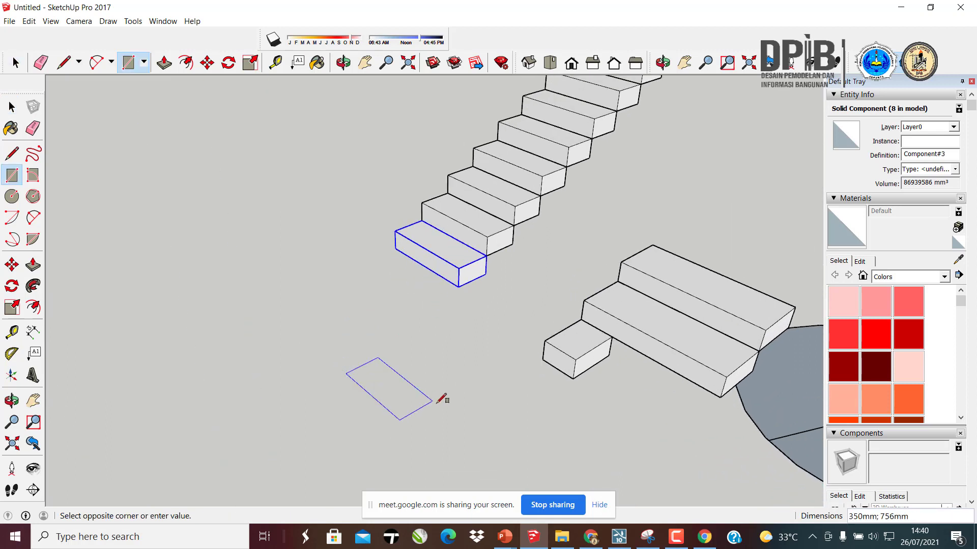
pyautogui.click(479, 403)
pyautogui.press('space')
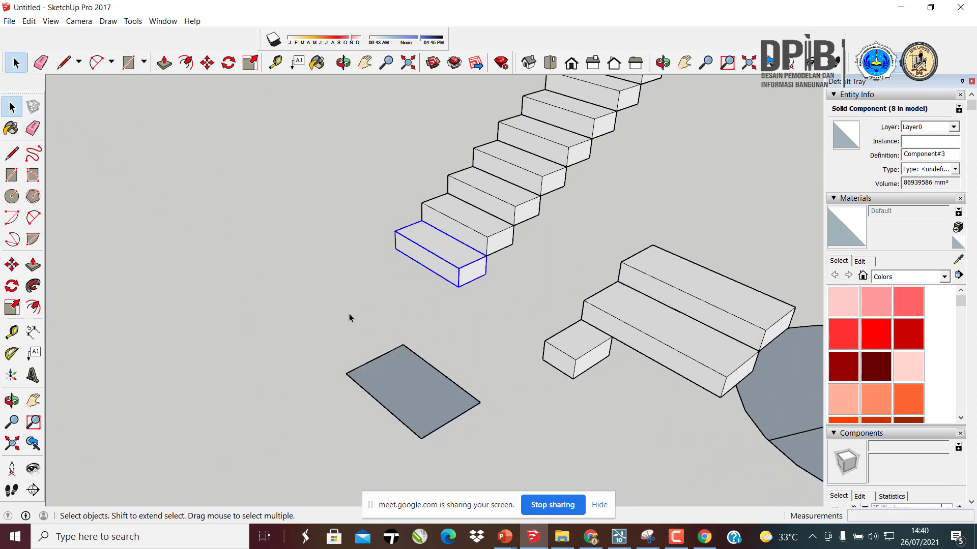
# - Select the new rectangle's face and edges and review the commands for making a component or group
pyautogui.moveTo(285, 292); pyautogui.dragTo(500, 468)
pyautogui.rightClick(404, 375)
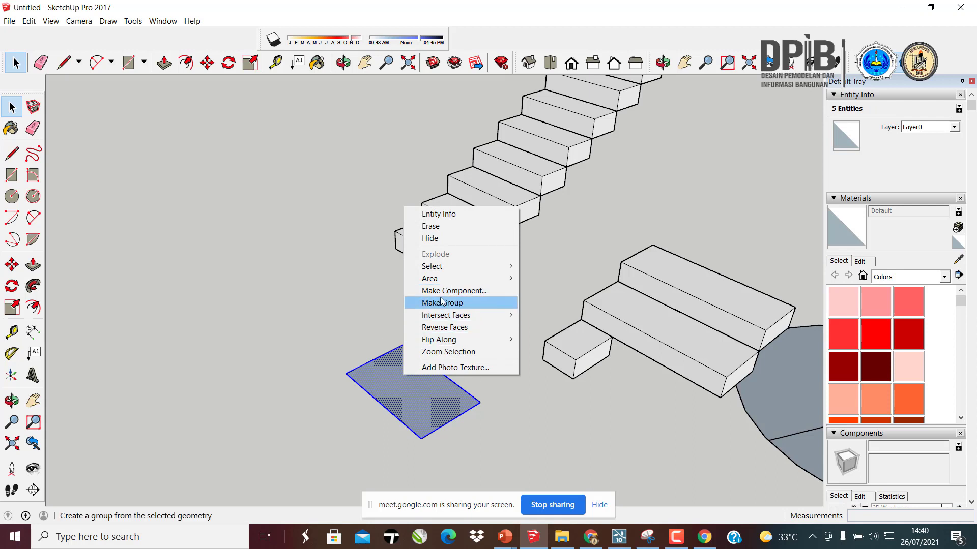
pyautogui.click(517, 360)
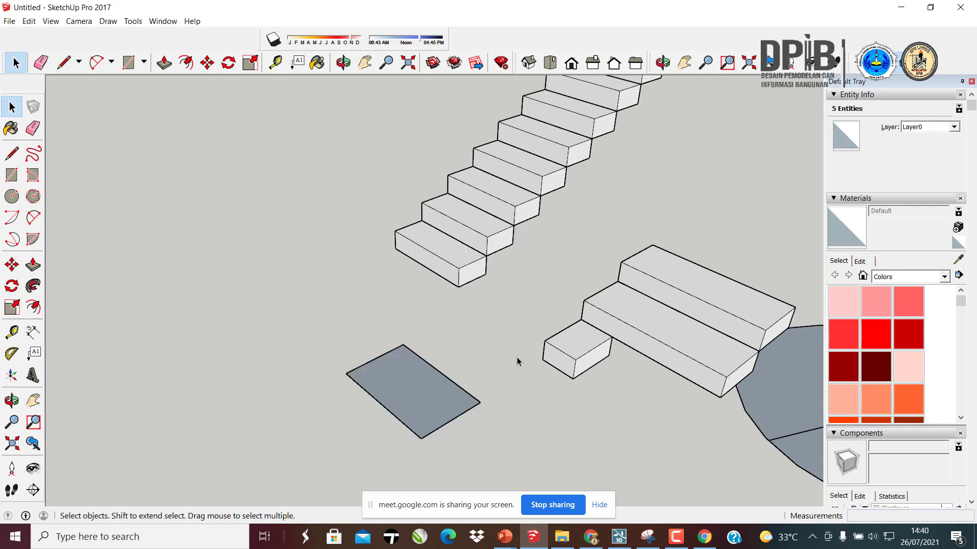
# - Open the straight staircase's lowest step component, select all its geometry to inspect the linked copies, and close it
pyautogui.moveTo(474, 278)
pyautogui.mouseDown(button='middle')
pyautogui.moveTo(491, 291)
pyautogui.moveTo(531, 243)
pyautogui.moveTo(447, 263)
pyautogui.moveTo(584, 211)
pyautogui.moveTo(475, 260)
pyautogui.mouseUp(button='middle')
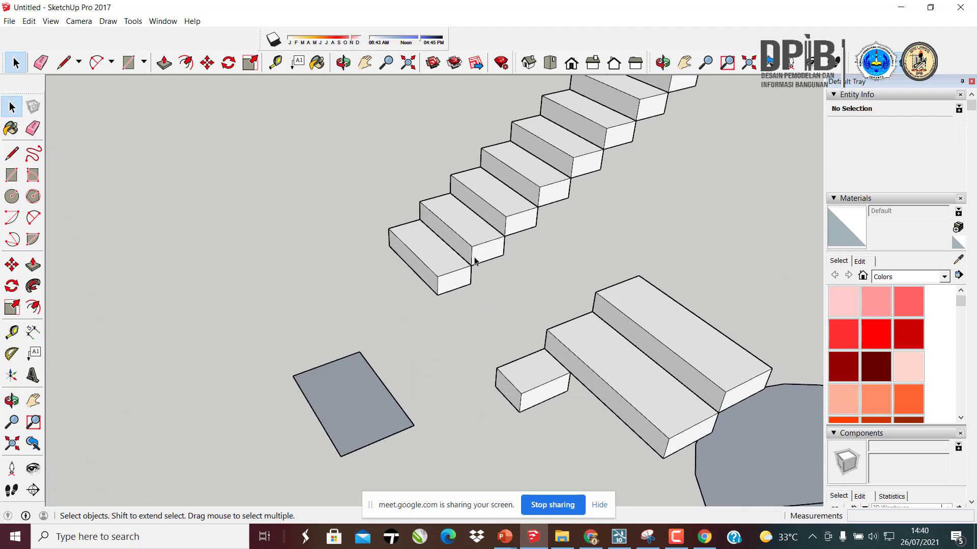
pyautogui.tripleClick(452, 281)
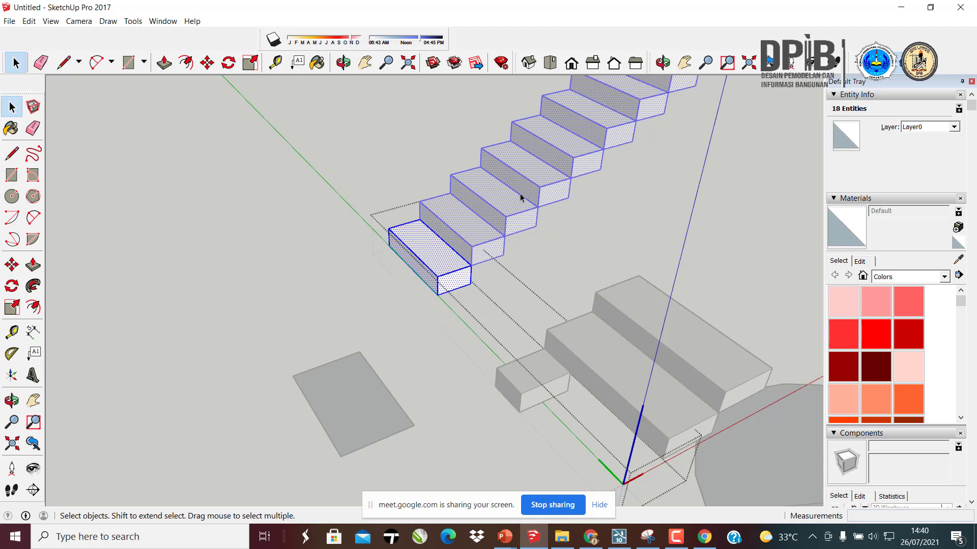
pyautogui.click(417, 338)
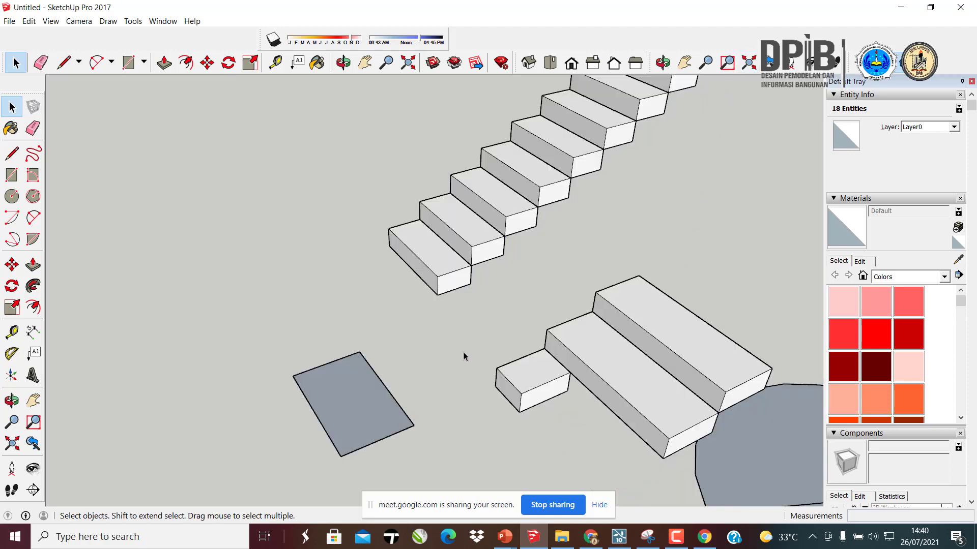
# - Check the grouping command on the rectangle, and inspect the short grouped step by opening it and selecting all its geometry
pyautogui.doubleClick(373, 399)
pyautogui.rightClick(373, 399)
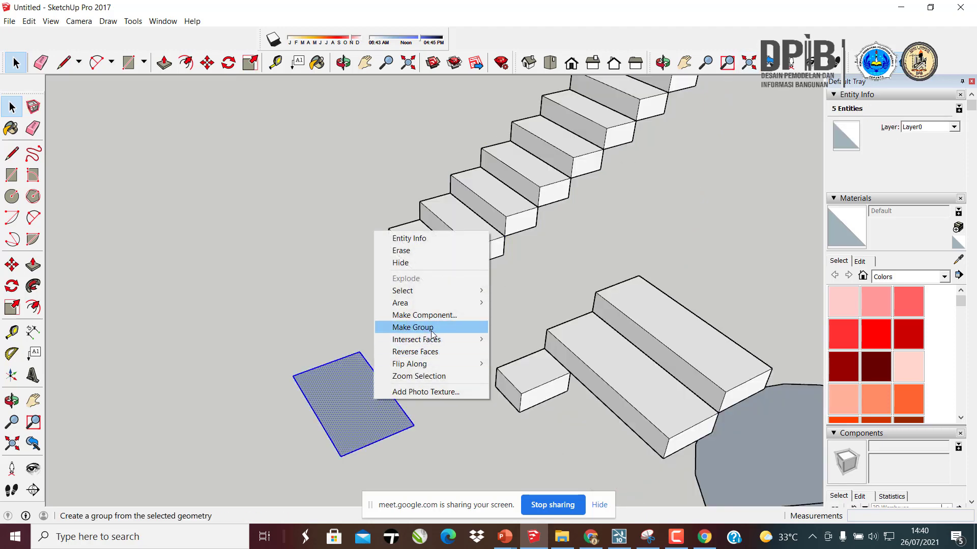
pyautogui.click(529, 402)
pyautogui.doubleClick(530, 403)
pyautogui.click(531, 403)
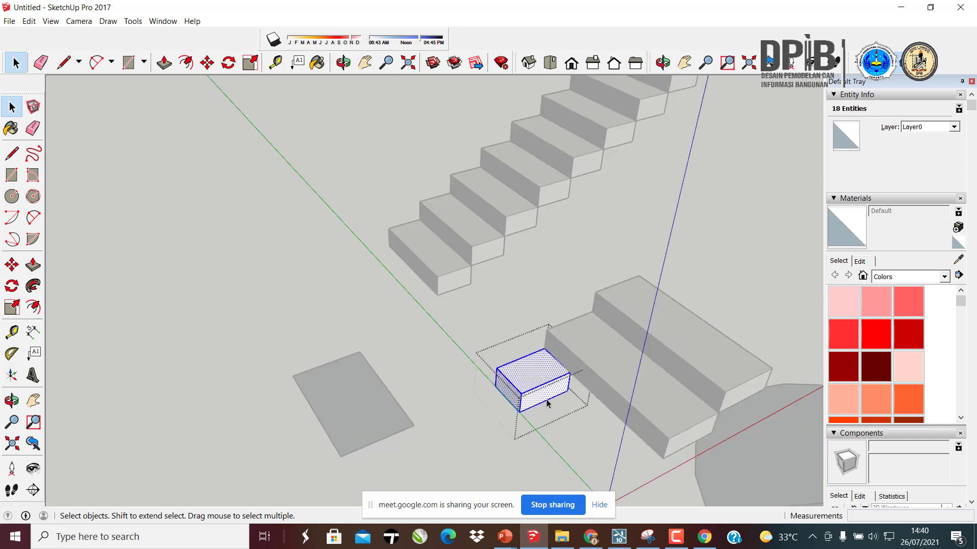
pyautogui.click(460, 387)
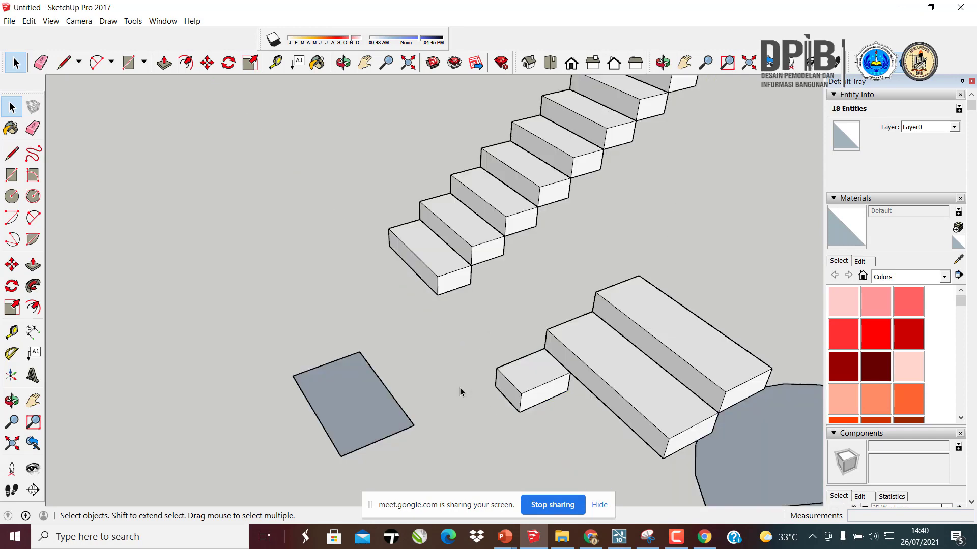
# - Select the three grouped steps and move them about 4688 mm along the green axis, past the straight staircase
pyautogui.moveTo(380, 291); pyautogui.dragTo(574, 336, button='middle')
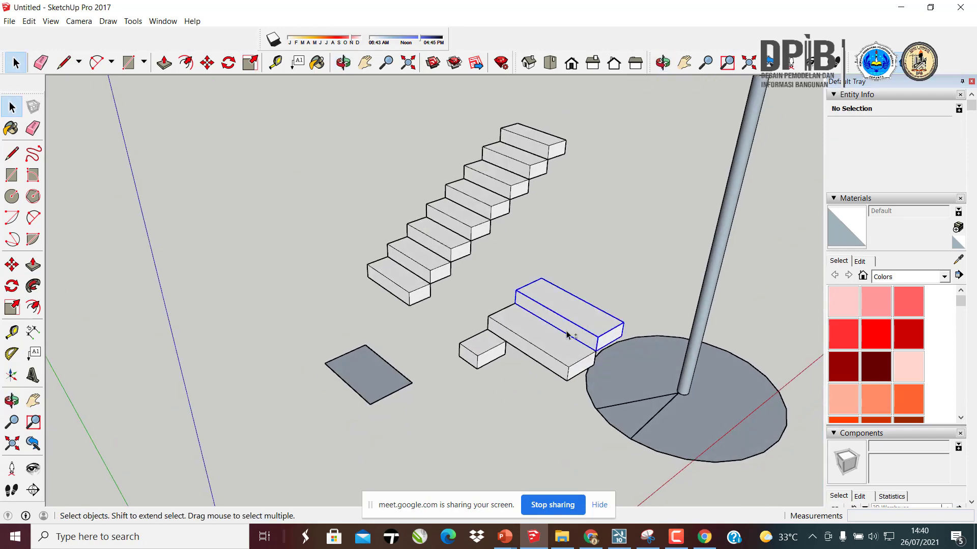
pyautogui.keyDown('ctrl'); pyautogui.click(486, 345); pyautogui.keyUp('ctrl')
pyautogui.press('m')
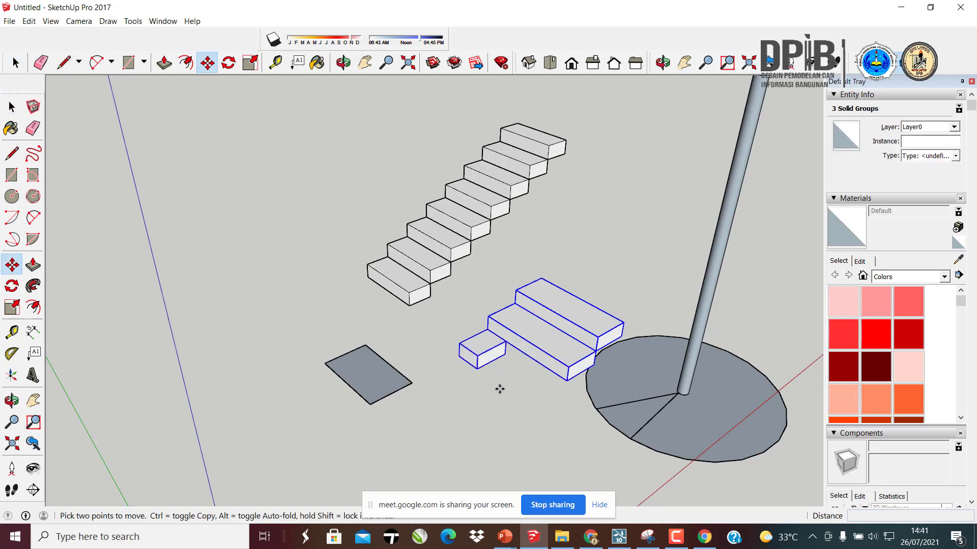
pyautogui.click(497, 389)
pyautogui.click(299, 244)
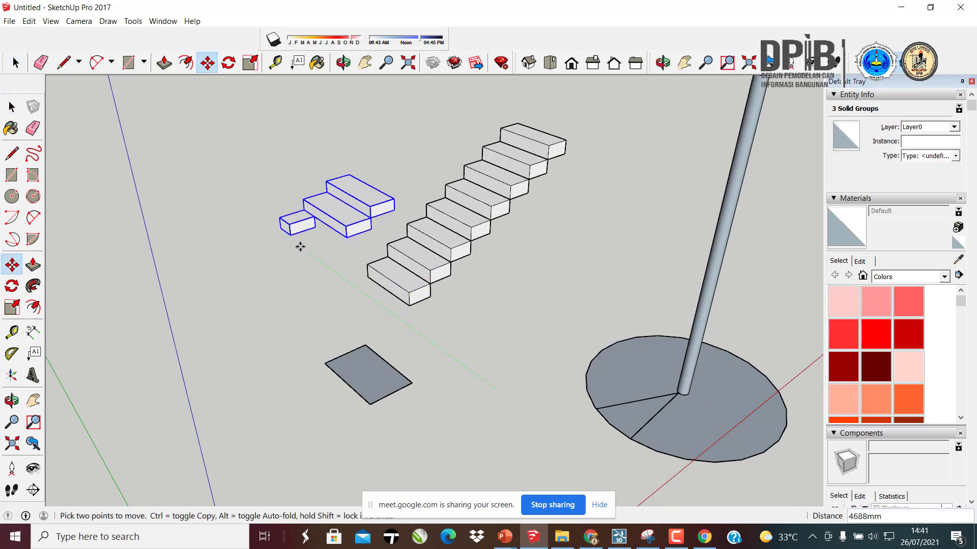
# - Select the rectangle's face and edges and make them a component named tangga, replacing the selection
pyautogui.moveTo(398, 395); pyautogui.dragTo(426, 363, button='middle')
pyautogui.click(12, 107)
pyautogui.click(426, 363)
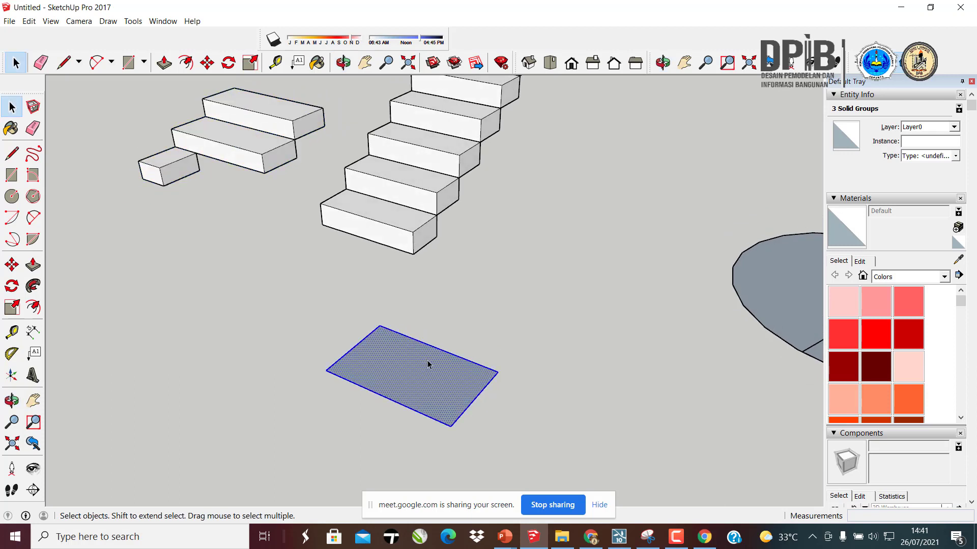
pyautogui.rightClick(407, 370)
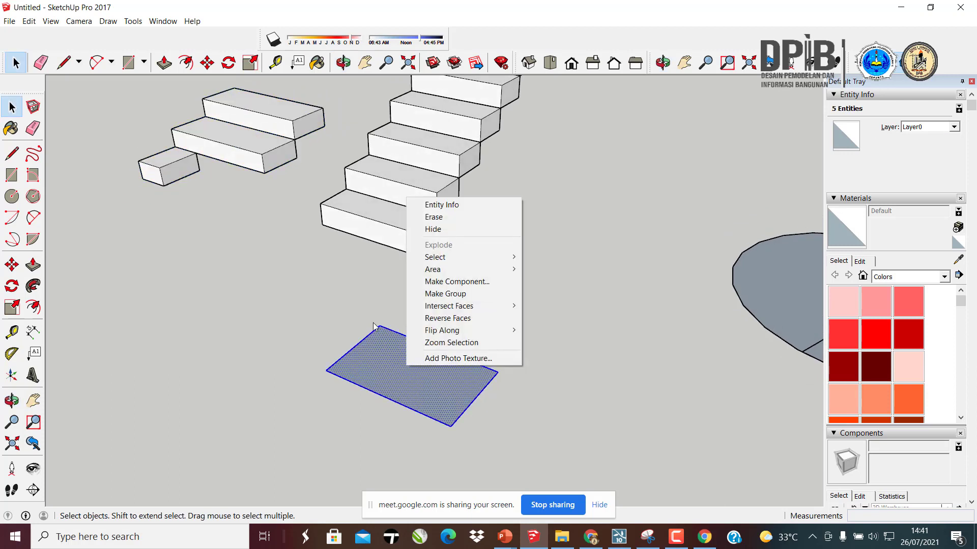
pyautogui.click(456, 282)
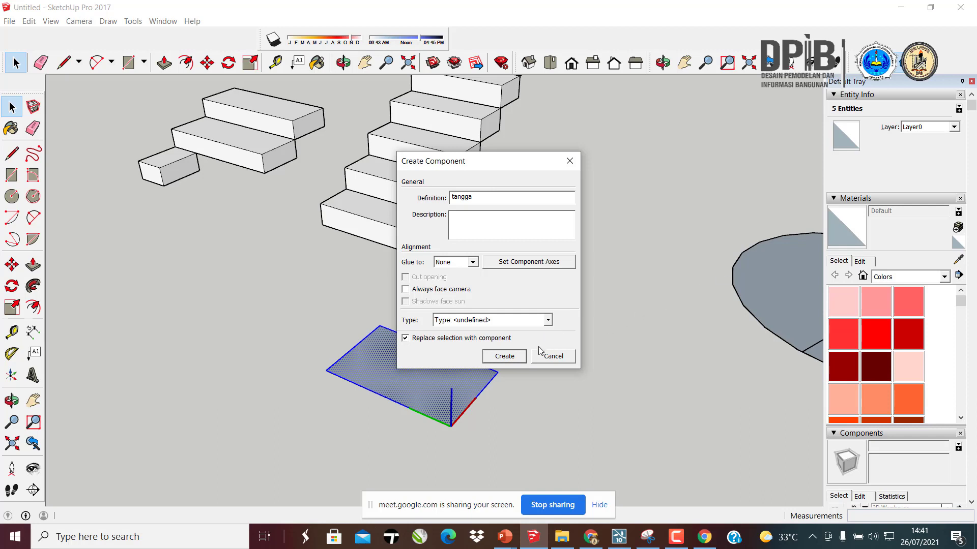
pyautogui.click(515, 357)
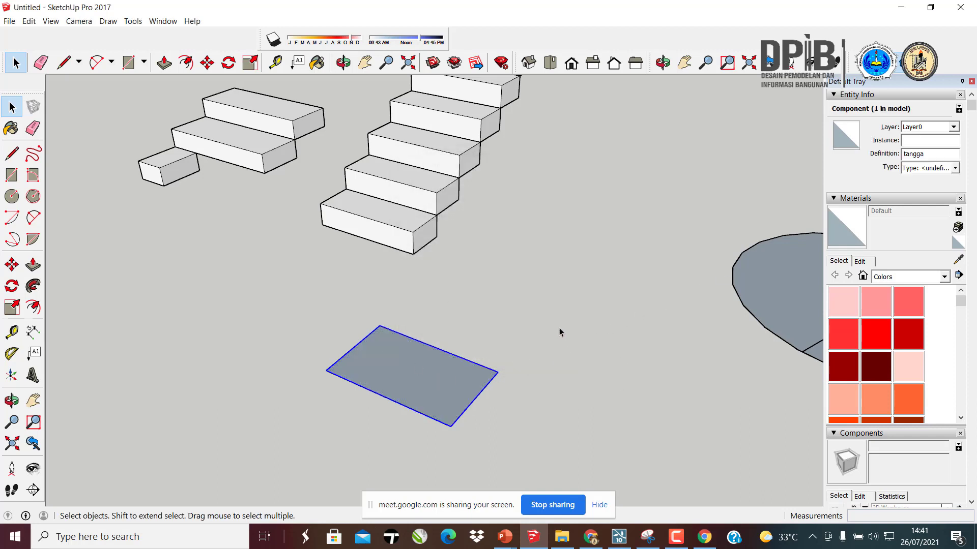
# - Open the tangga component to show its editing context, close it and select it again
pyautogui.doubleClick(429, 380)
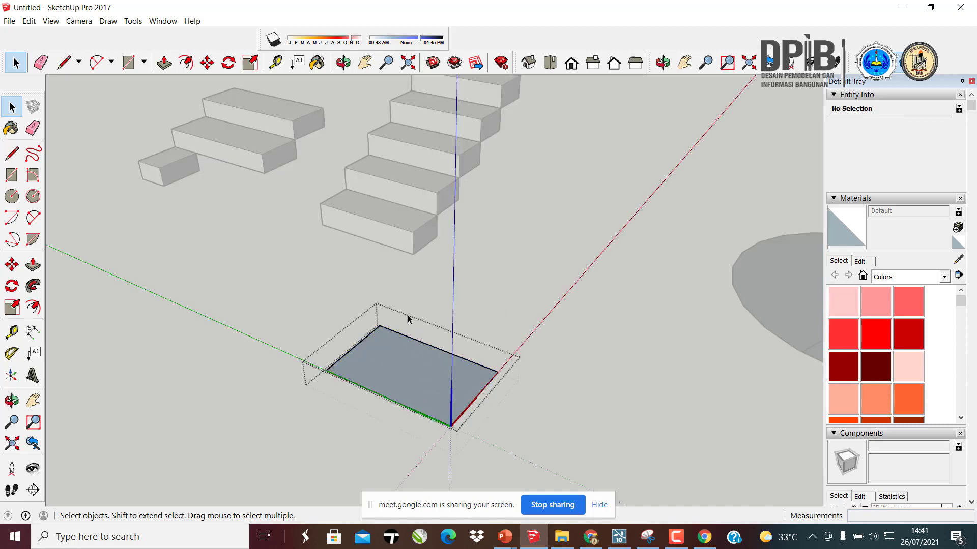
pyautogui.scroll(2, 412, 378)
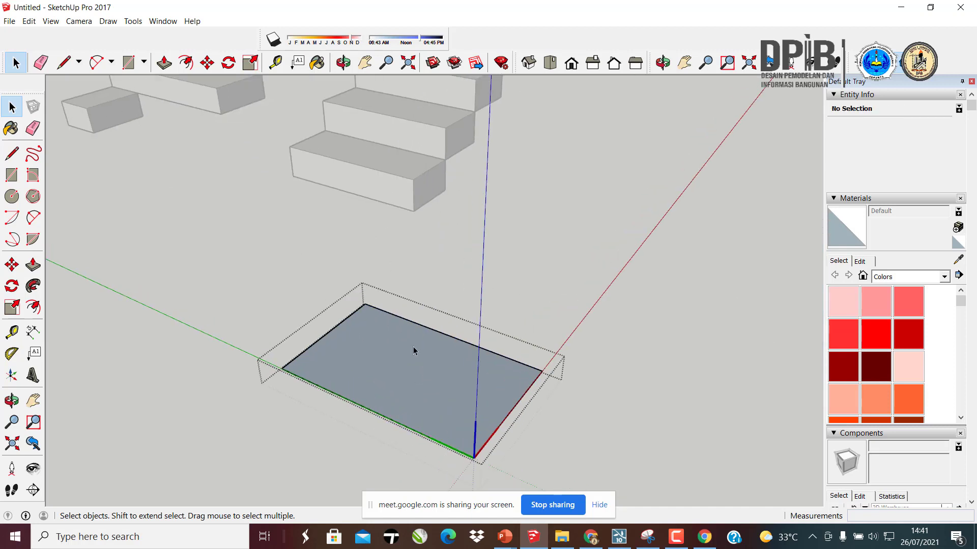
pyautogui.click(448, 305)
pyautogui.click(451, 360)
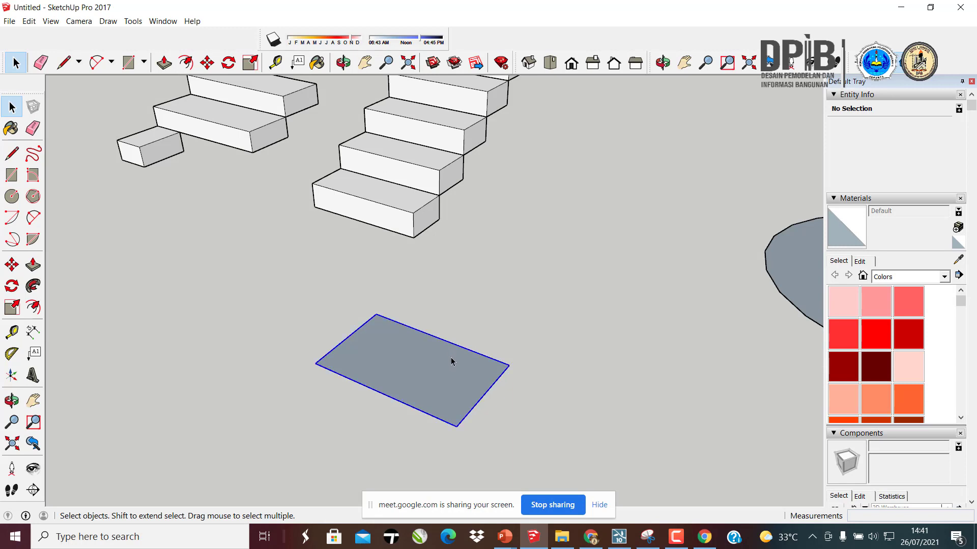
# - Open the tangga component, pull its face up about 280 mm, undo the extrusion and close the component
pyautogui.scroll(1, 438, 400)
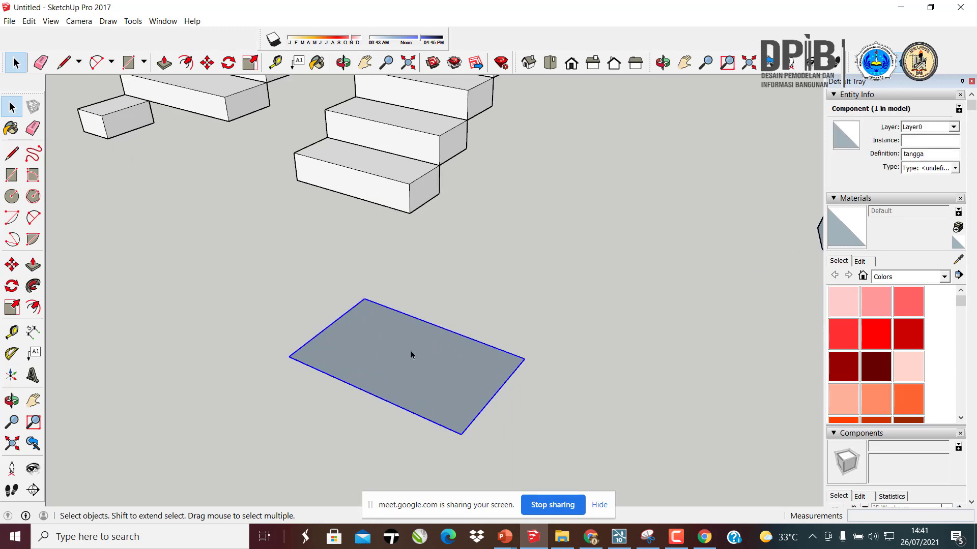
pyautogui.doubleClick(430, 373)
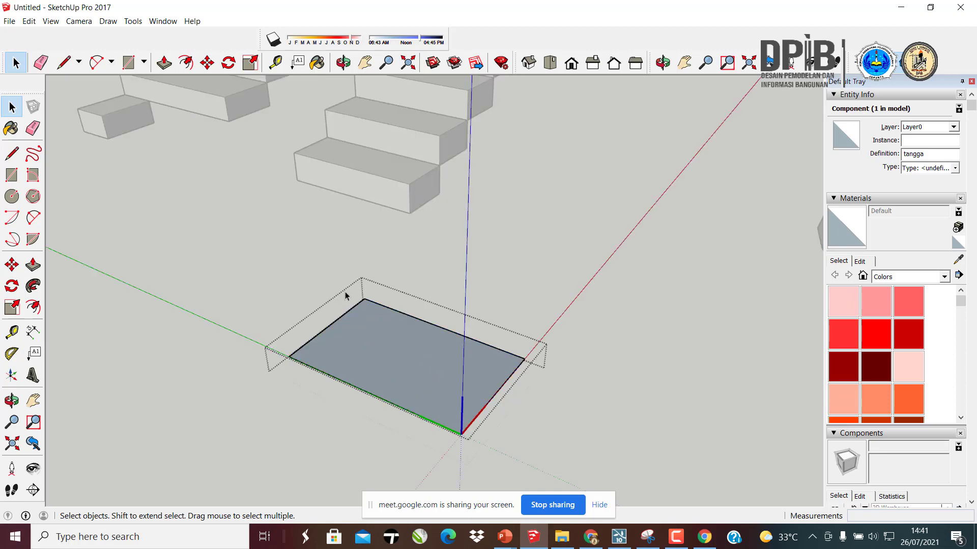
pyautogui.moveTo(422, 367); pyautogui.dragTo(431, 361, button='middle')
pyautogui.click(431, 361)
pyautogui.press('p')
pyautogui.moveTo(432, 365); pyautogui.dragTo(413, 314)
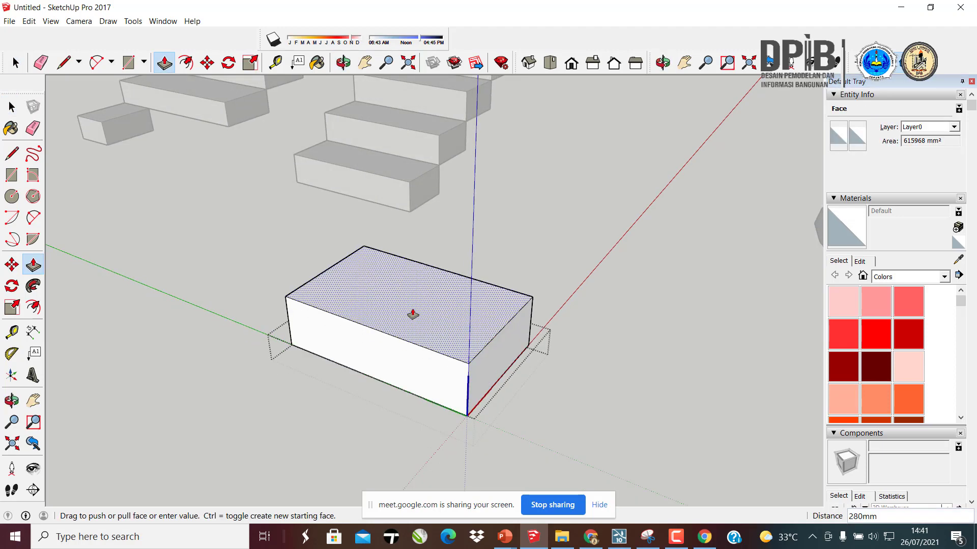
pyautogui.hotkey('ctrl', 'z')
pyautogui.click(12, 107)
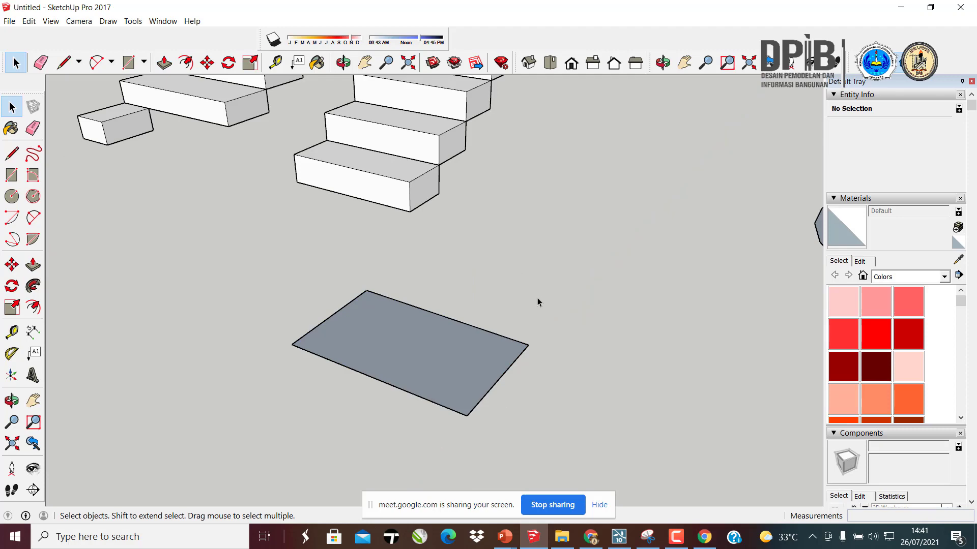
# - Select the tangga component and review the commands available for it
pyautogui.scroll(-5, 536, 305)
pyautogui.rightClick(465, 324)
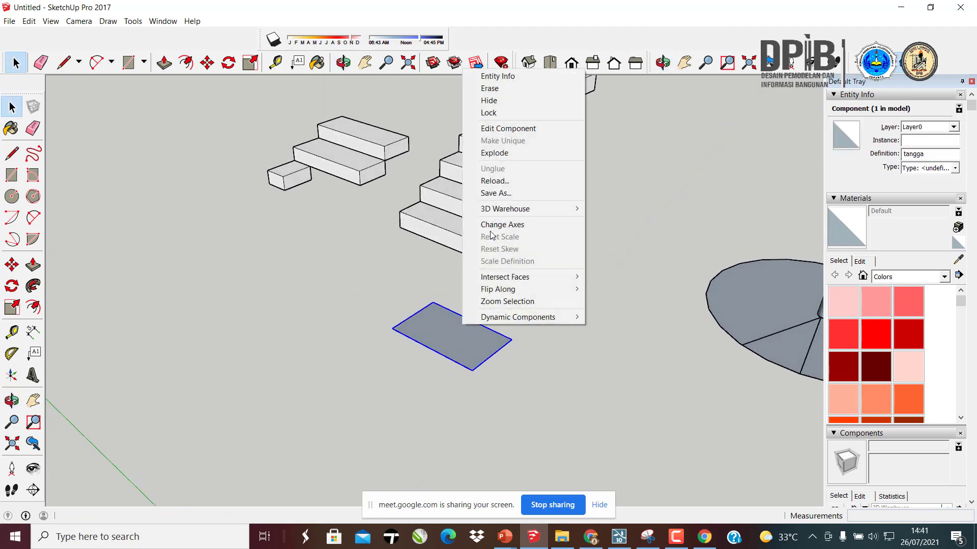
pyautogui.click(621, 356)
# - Select the wedge tread component at the base of the spiral staircase's pole and review its component commands
pyautogui.scroll(-5, 625, 362)
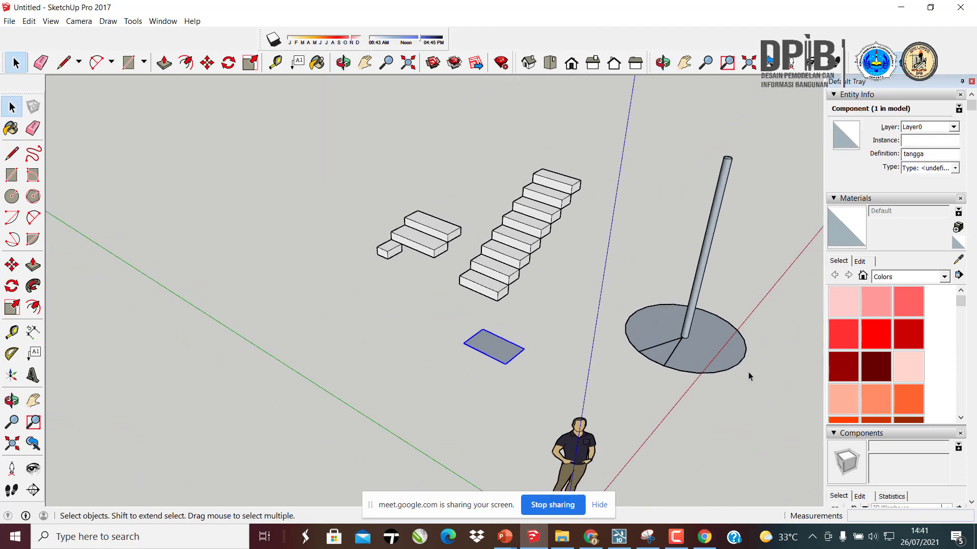
pyautogui.scroll(5, 694, 366)
pyautogui.scroll(3, 641, 359)
pyautogui.click(636, 362)
pyautogui.scroll(4, 644, 367)
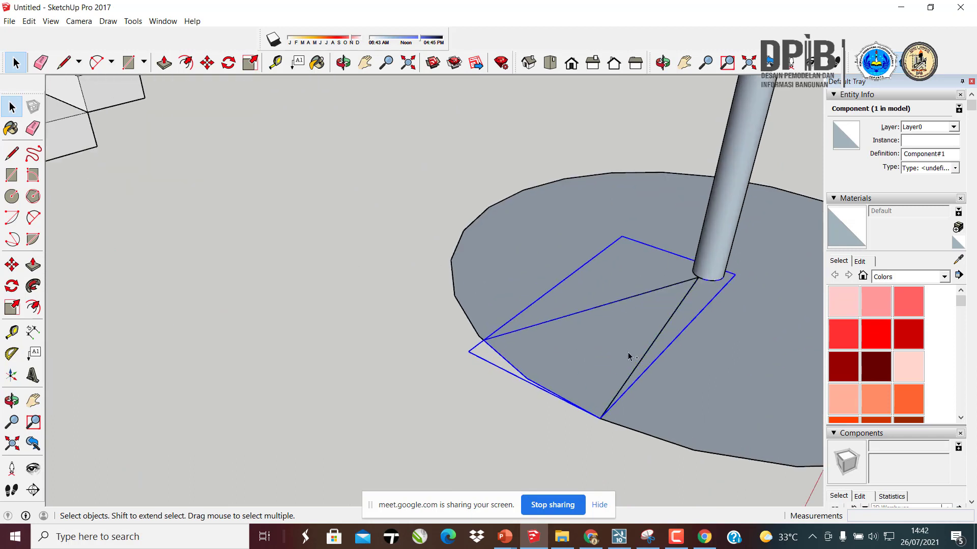
pyautogui.scroll(-2, 629, 351)
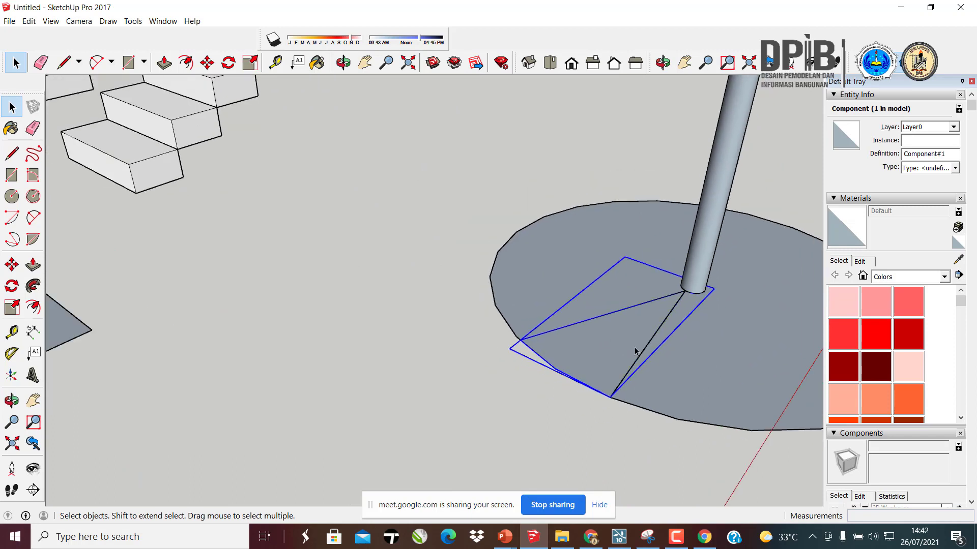
pyautogui.scroll(-2, 603, 387)
pyautogui.scroll(3, 610, 337)
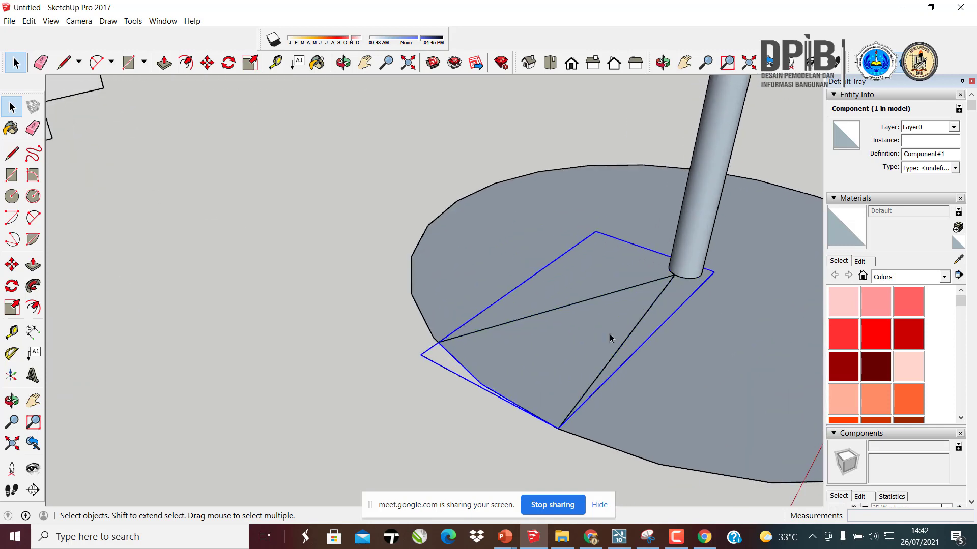
pyautogui.rightClick(569, 333)
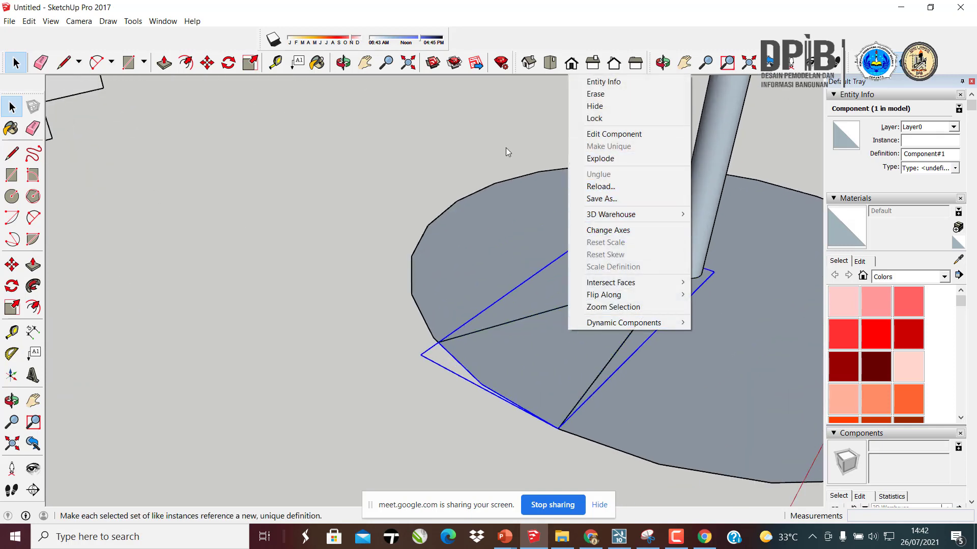
pyautogui.click(548, 387)
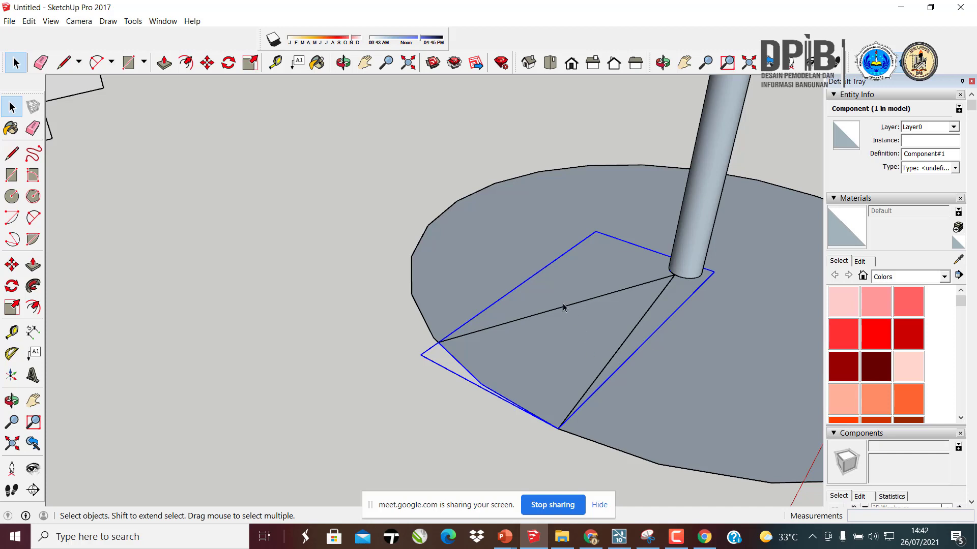
# - Open the wedge tread component and pull its face up by about 144 mm
pyautogui.doubleClick(558, 350)
pyautogui.press('p')
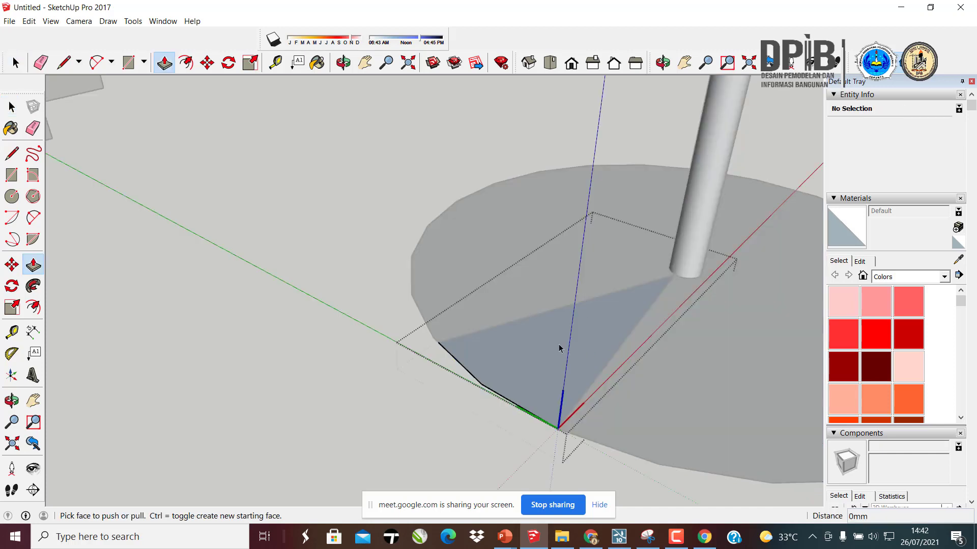
pyautogui.moveTo(559, 350); pyautogui.dragTo(572, 321)
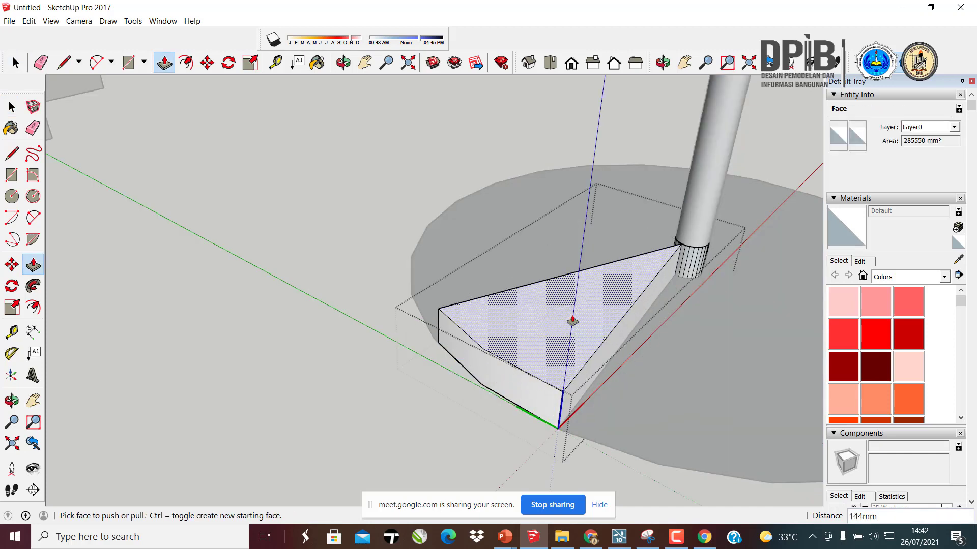
# - Close the wedge tread component and copy it straight up the pole so the copy sits directly on top of the first tread
pyautogui.click(16, 62)
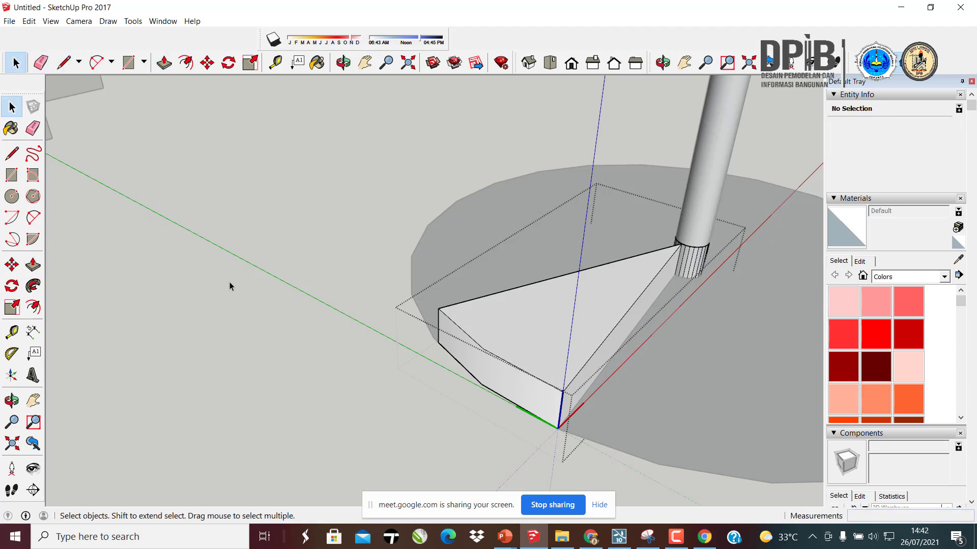
pyautogui.moveTo(277, 294); pyautogui.dragTo(487, 171, button='middle')
pyautogui.click(595, 291)
pyautogui.press('m')
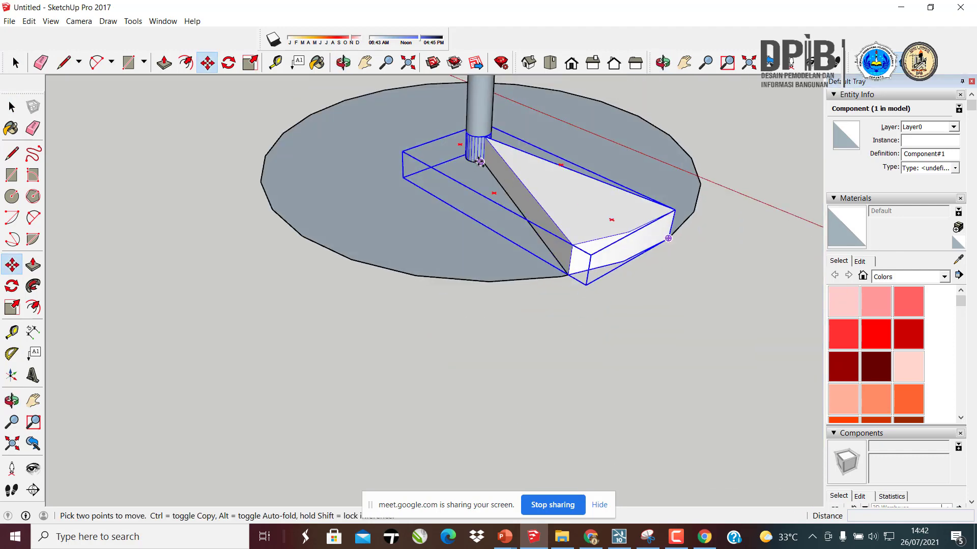
pyautogui.click(482, 161)
pyautogui.press('ctrl')
pyautogui.click(485, 136)
pyautogui.moveTo(484, 135); pyautogui.dragTo(524, 192, button='middle')
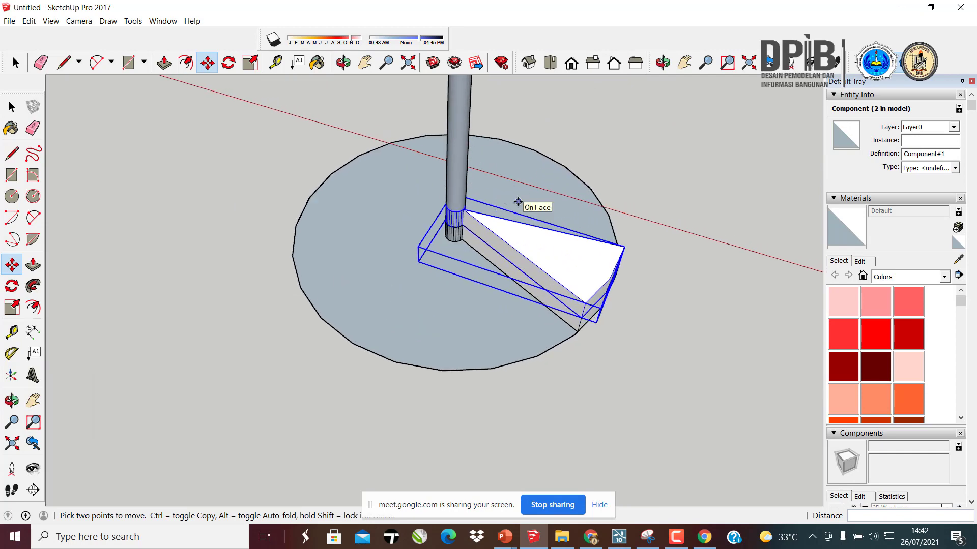
pyautogui.scroll(2, 515, 209)
pyautogui.moveTo(515, 224); pyautogui.dragTo(476, 243, button='middle')
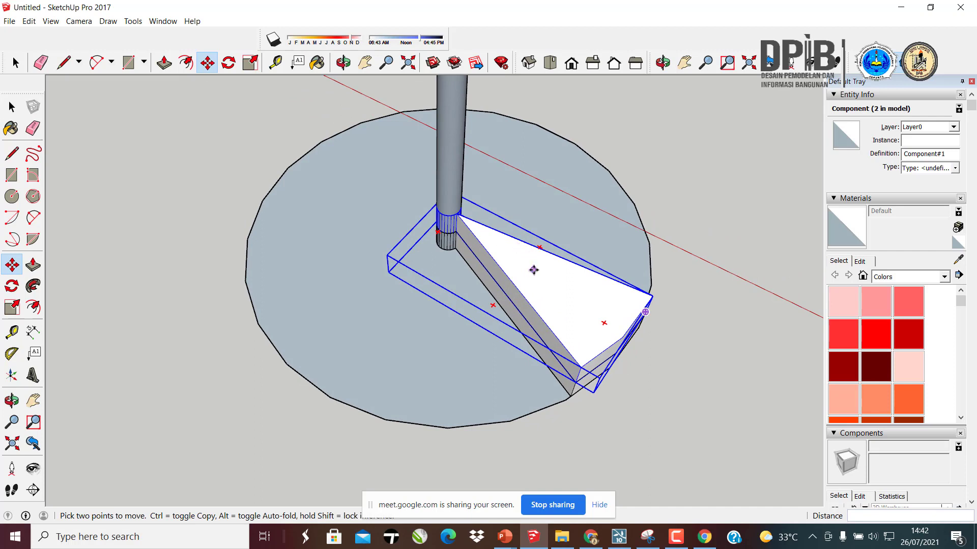
pyautogui.press('q')
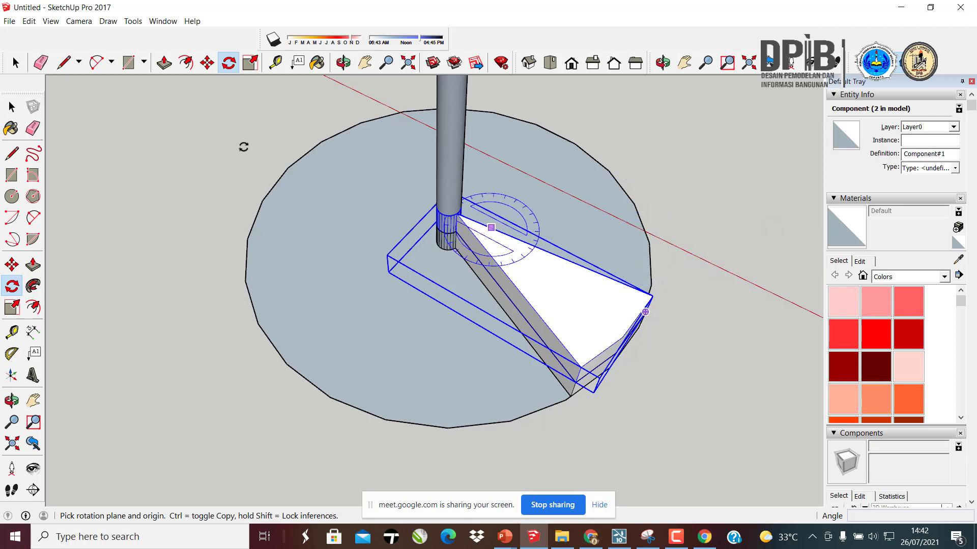
pyautogui.click(13, 107)
pyautogui.click(717, 275)
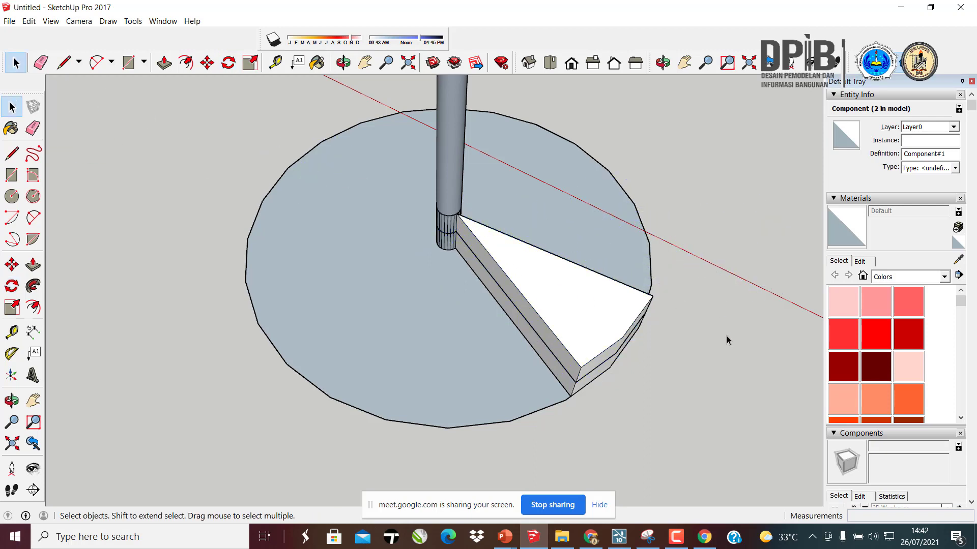
# - Rotate the upper tread about 30° around its inner corner at the pole, aligning its edge with the lower tread's far edge
pyautogui.moveTo(566, 288); pyautogui.dragTo(581, 329, button='middle')
pyautogui.click(446, 292)
pyautogui.moveTo(497, 300); pyautogui.dragTo(529, 307, button='middle')
pyautogui.press('q')
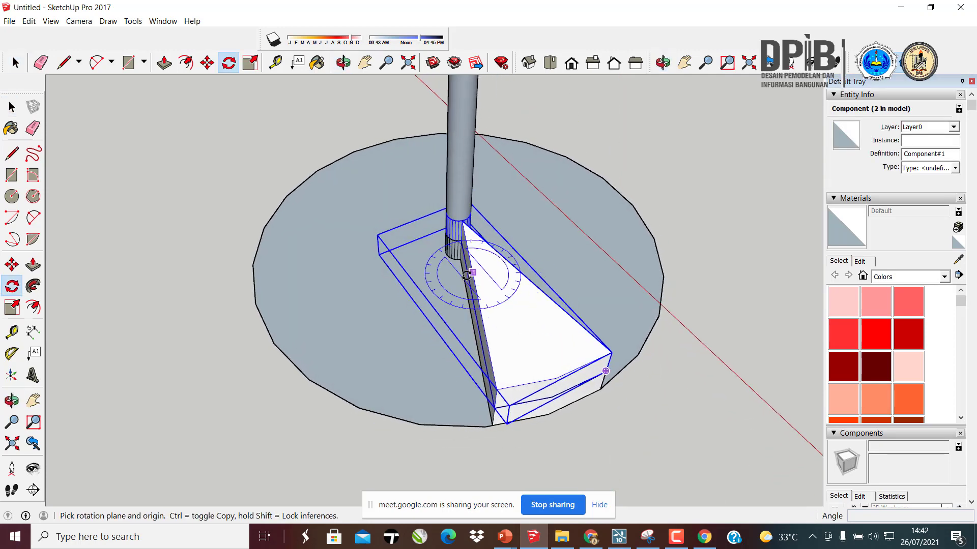
pyautogui.moveTo(458, 283); pyautogui.dragTo(476, 229, button='middle')
pyautogui.scroll(5, 457, 224)
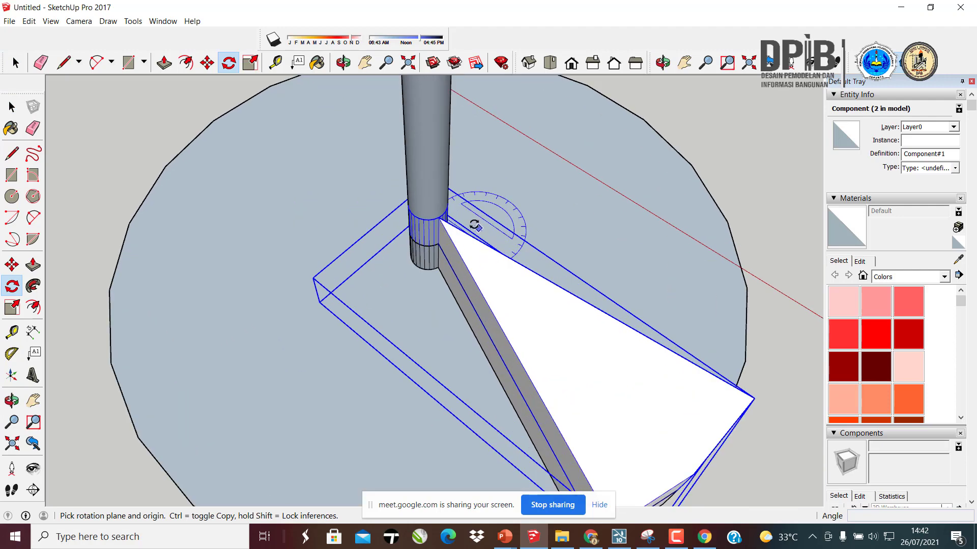
pyautogui.click(398, 209)
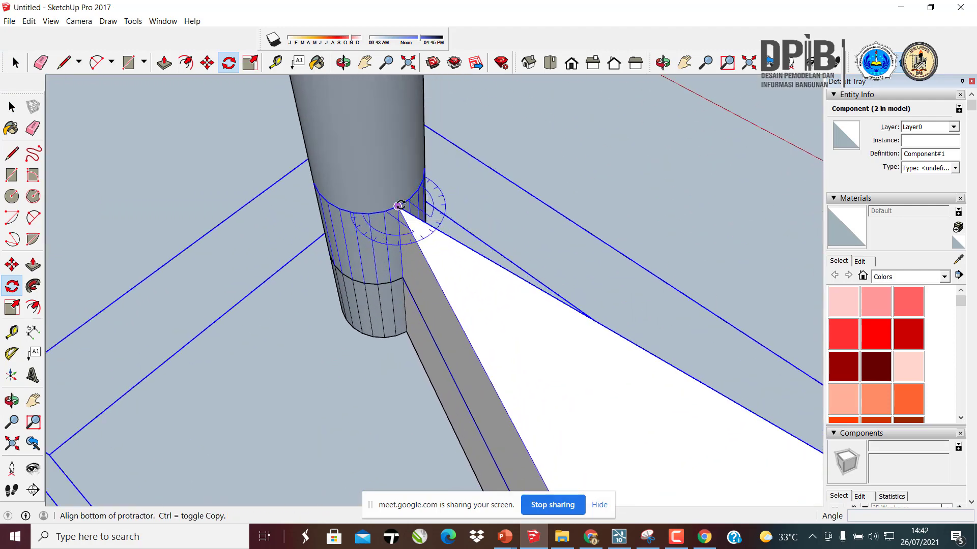
pyautogui.scroll(-6, 402, 211)
pyautogui.scroll(2, 472, 300)
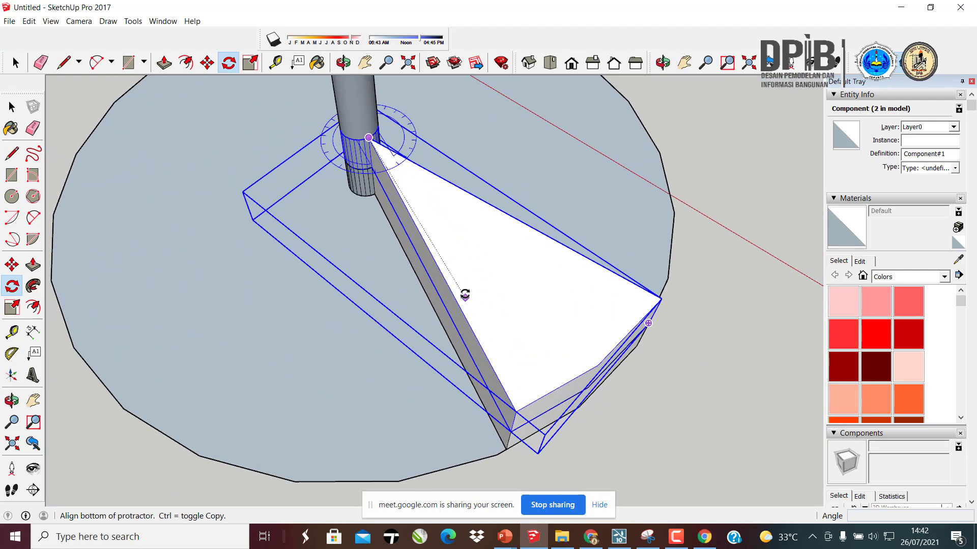
pyautogui.moveTo(636, 296)
pyautogui.mouseDown(button='middle')
pyautogui.moveTo(611, 285)
pyautogui.moveTo(655, 298)
pyautogui.mouseUp(button='middle')
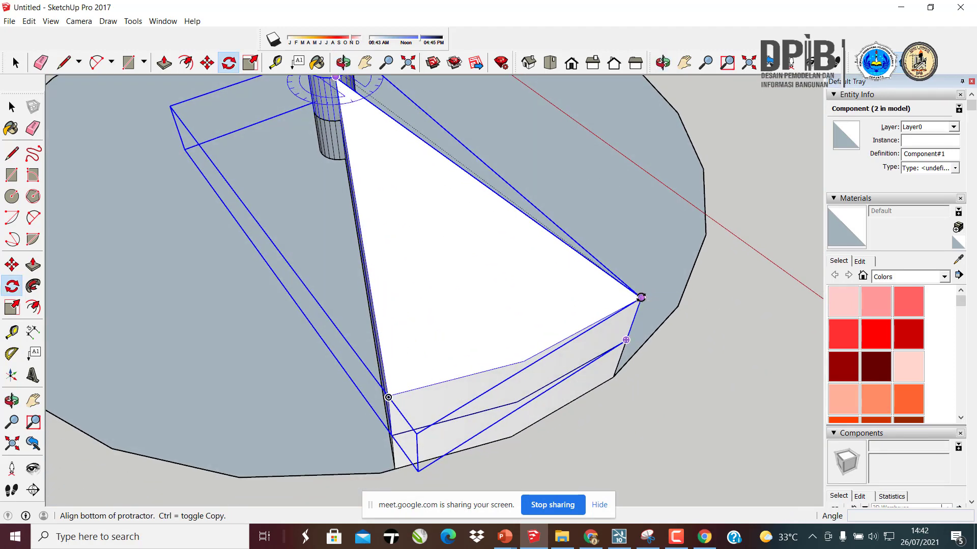
pyautogui.click(641, 297)
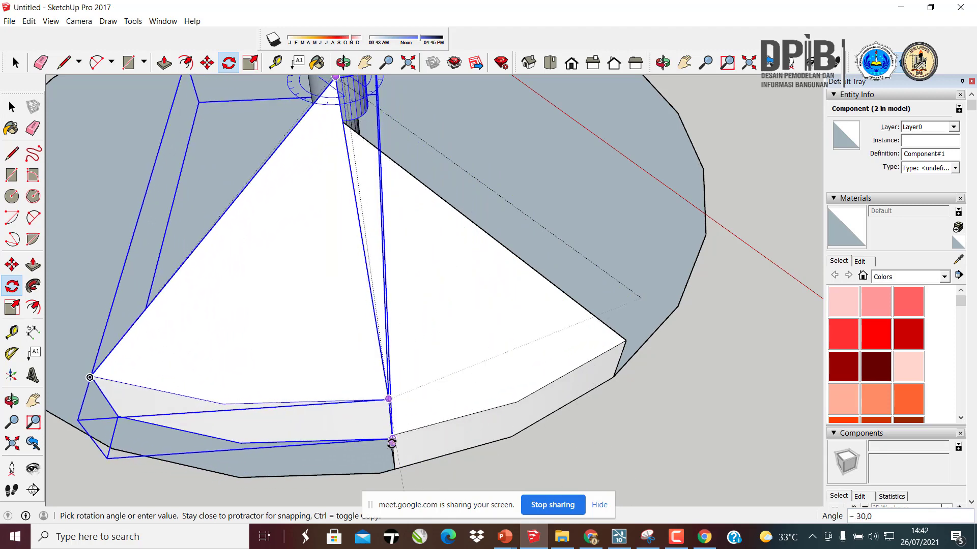
pyautogui.click(391, 444)
pyautogui.scroll(-6, 495, 381)
pyautogui.moveTo(360, 315); pyautogui.dragTo(361, 283, button='middle')
pyautogui.click(12, 107)
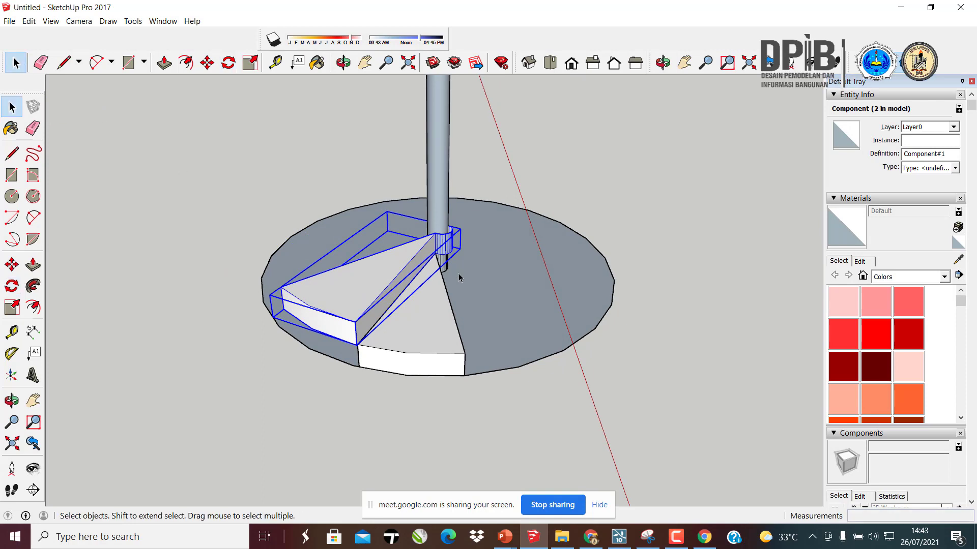
pyautogui.click(642, 191)
pyautogui.click(379, 286)
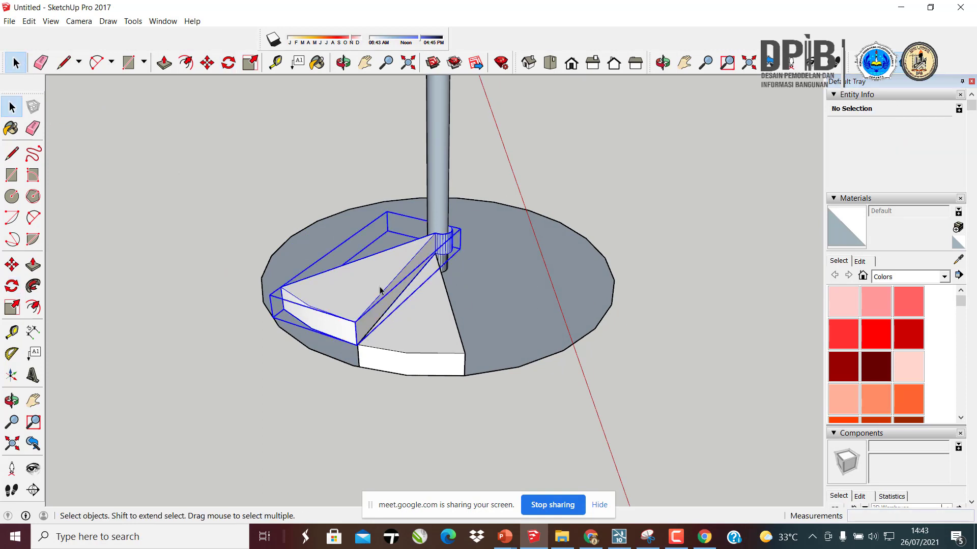
pyautogui.keyDown('shift'); pyautogui.click(436, 325); pyautogui.keyUp('shift')
pyautogui.moveTo(435, 326); pyautogui.dragTo(398, 279, button='middle')
pyautogui.press('m')
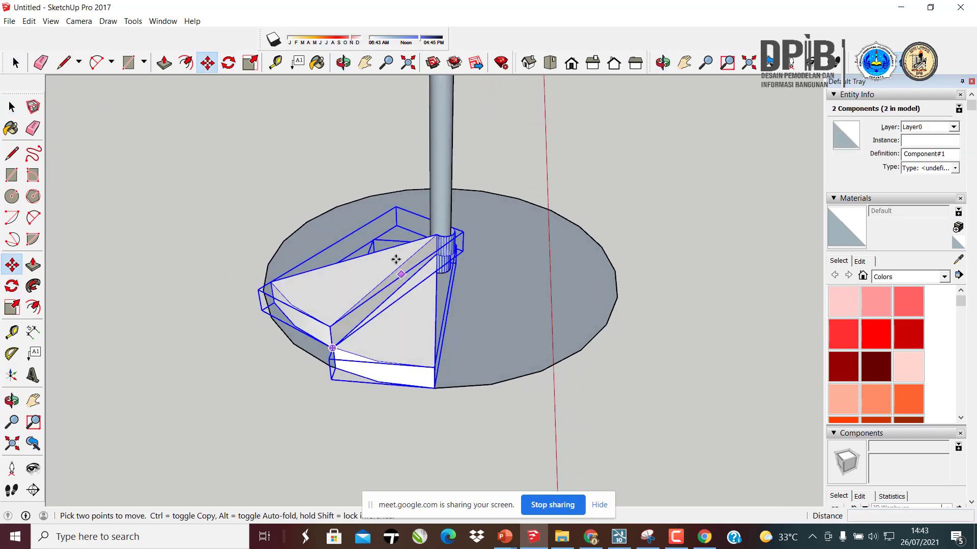
pyautogui.press('Escape')
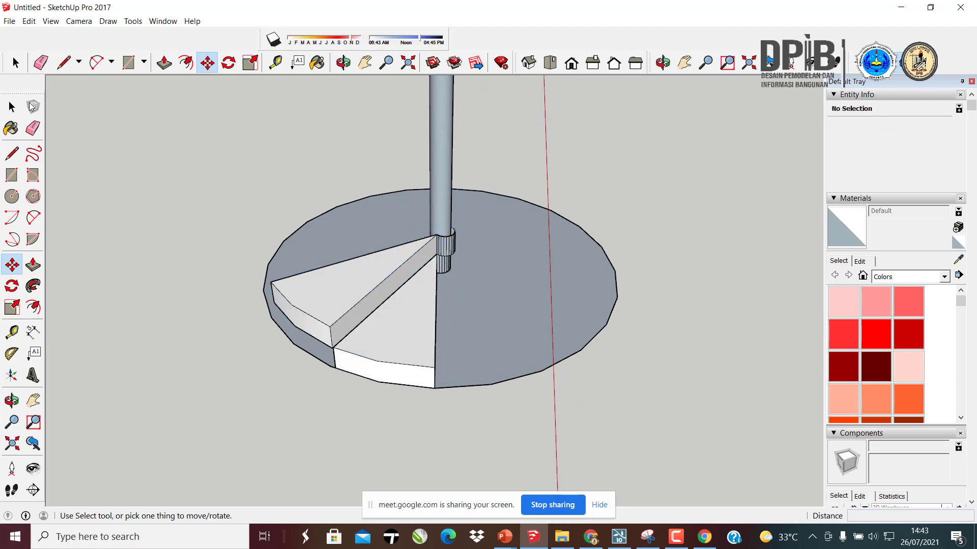
# - Try to copy both treads 288 mm straight up along the pole, and undo the copy
pyautogui.click(12, 107)
pyautogui.click(345, 283)
pyautogui.scroll(2, 344, 283)
pyautogui.keyDown('shift'); pyautogui.click(399, 298); pyautogui.keyUp('shift')
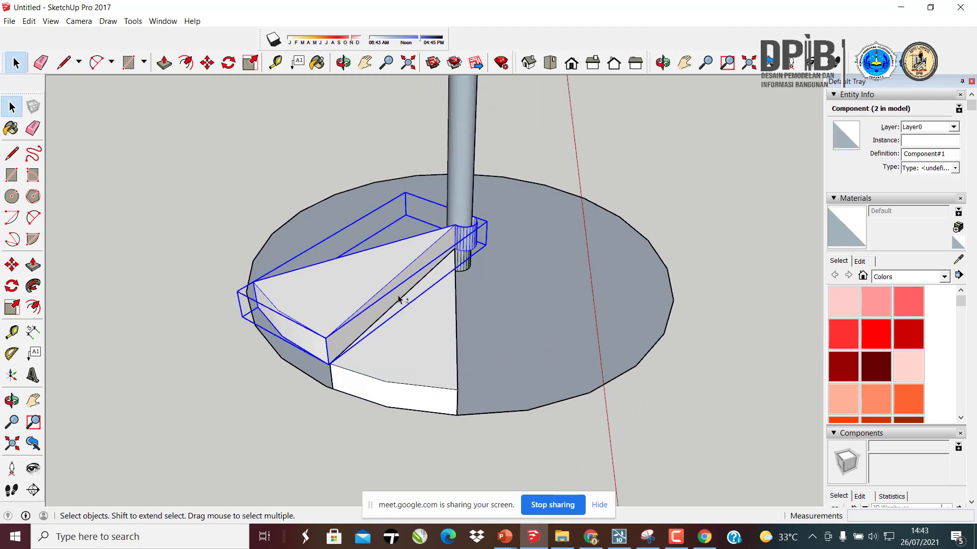
pyautogui.moveTo(425, 323); pyautogui.dragTo(338, 255, button='middle')
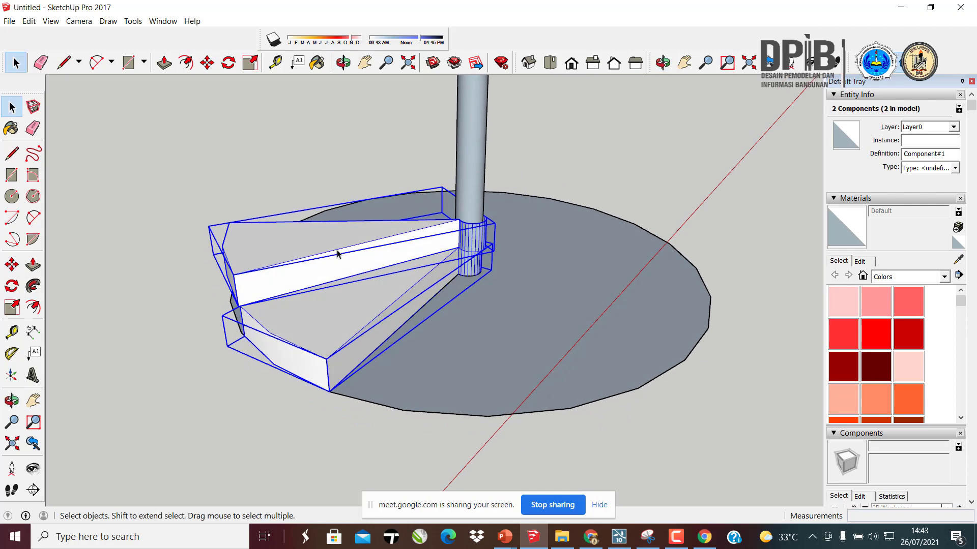
pyautogui.press('m')
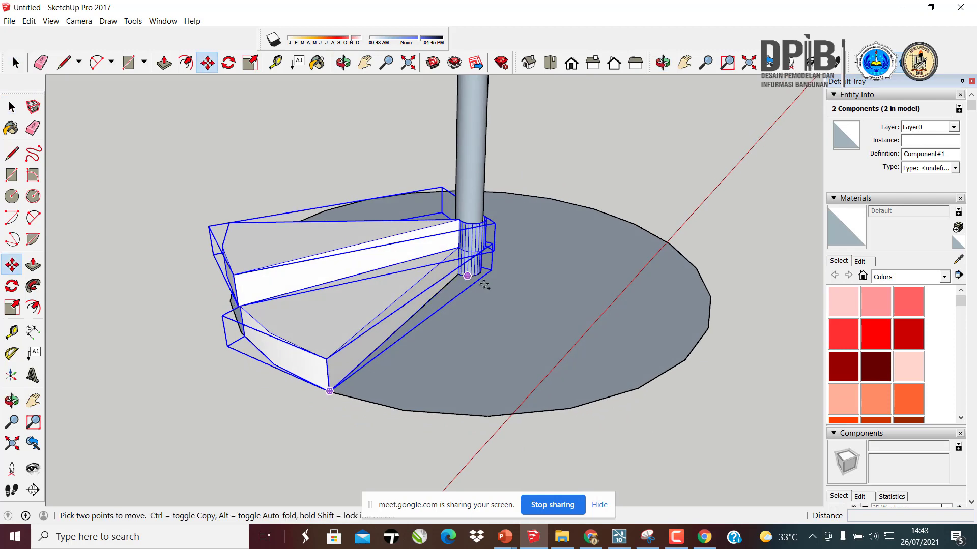
pyautogui.click(458, 275)
pyautogui.press('ctrl')
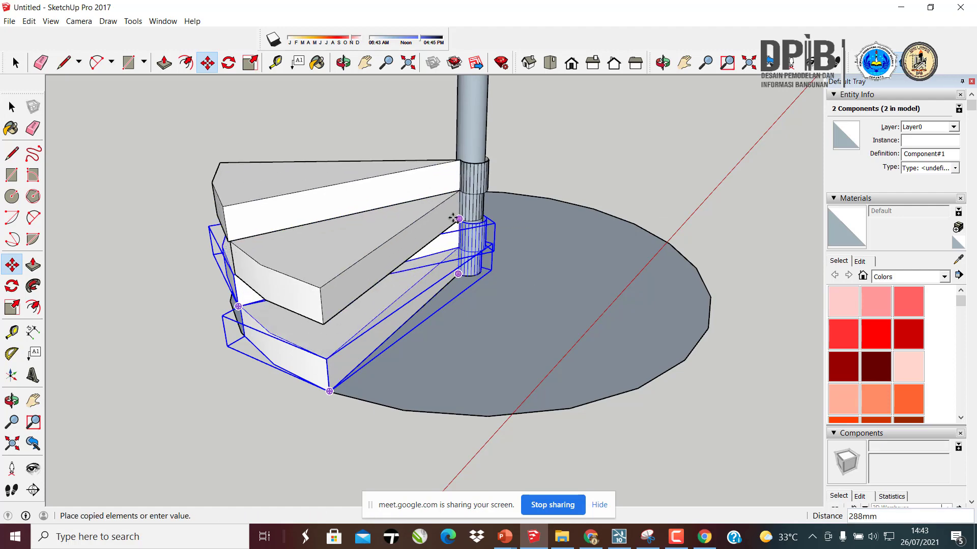
pyautogui.click(460, 221)
pyautogui.hotkey('ctrl', 'z')
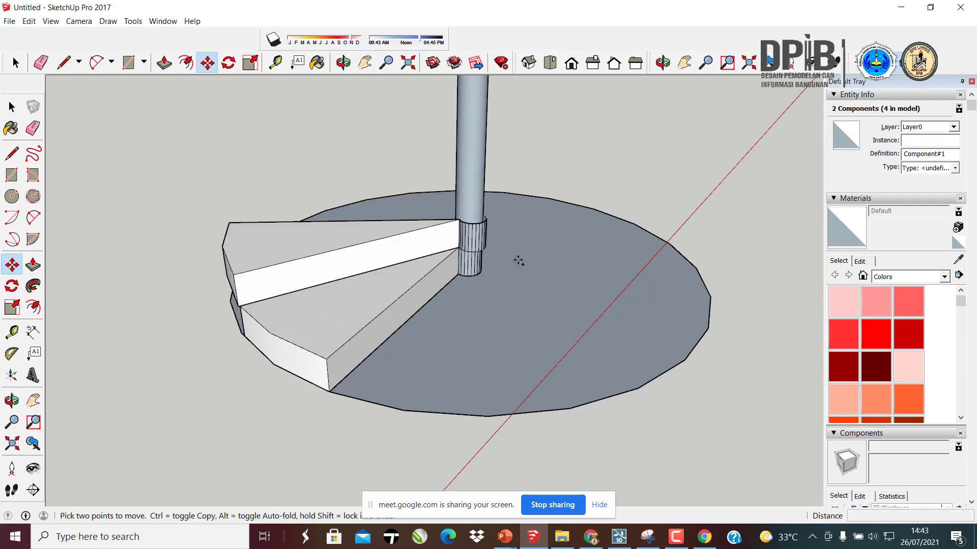
# - Try to duplicate the two treads by copying and pasting them, and cancel the placement
pyautogui.press('space')
pyautogui.click(356, 262)
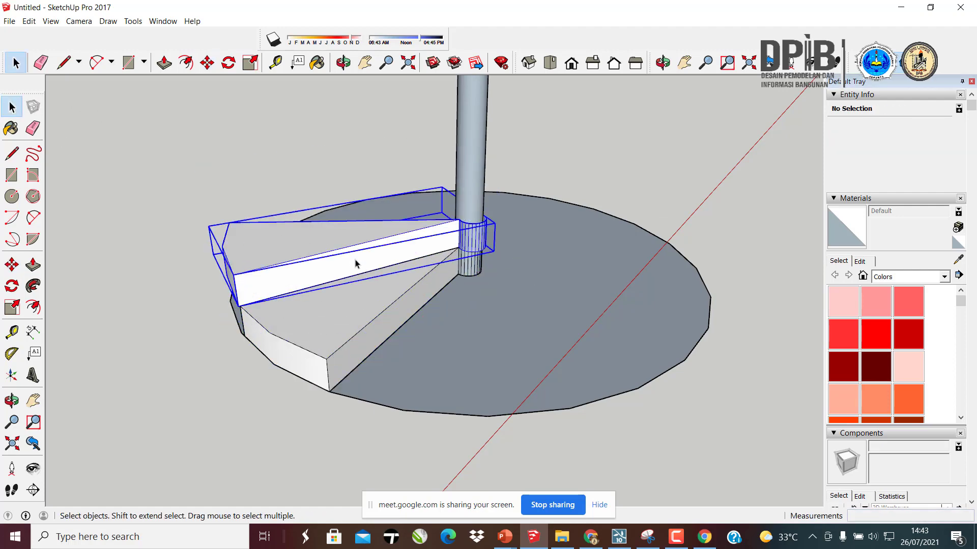
pyautogui.keyDown('shift'); pyautogui.click(367, 308); pyautogui.keyUp('shift')
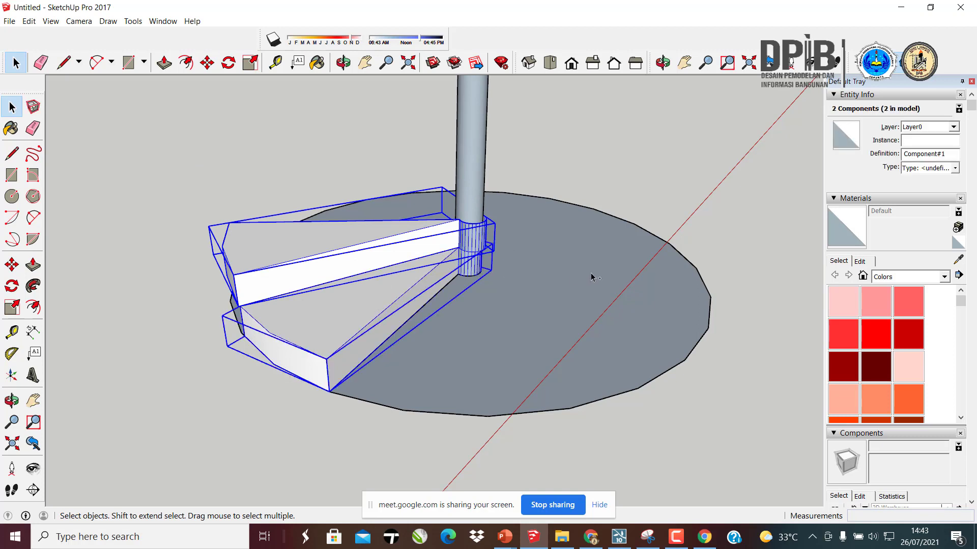
pyautogui.hotkey('ctrl', 'c')
pyautogui.hotkey('ctrl', 'v')
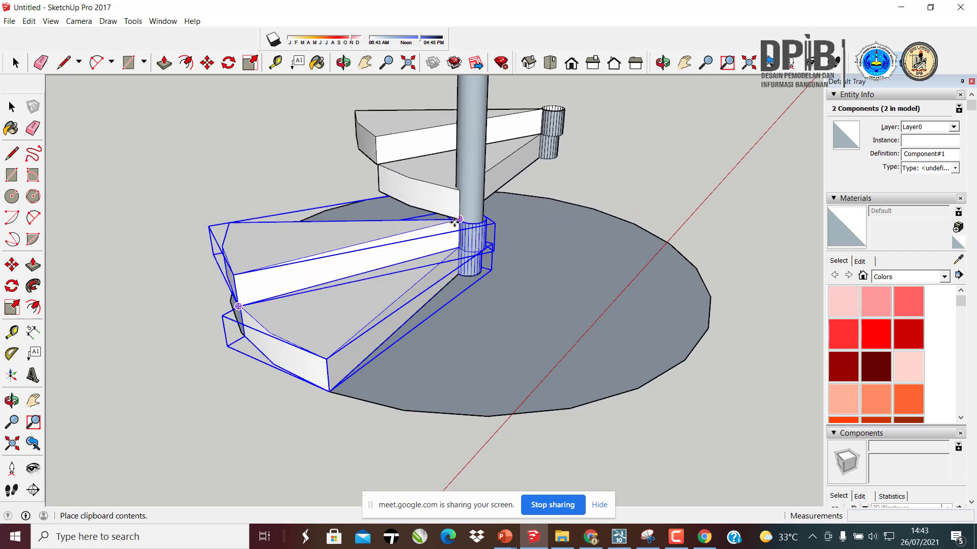
pyautogui.press('Escape')
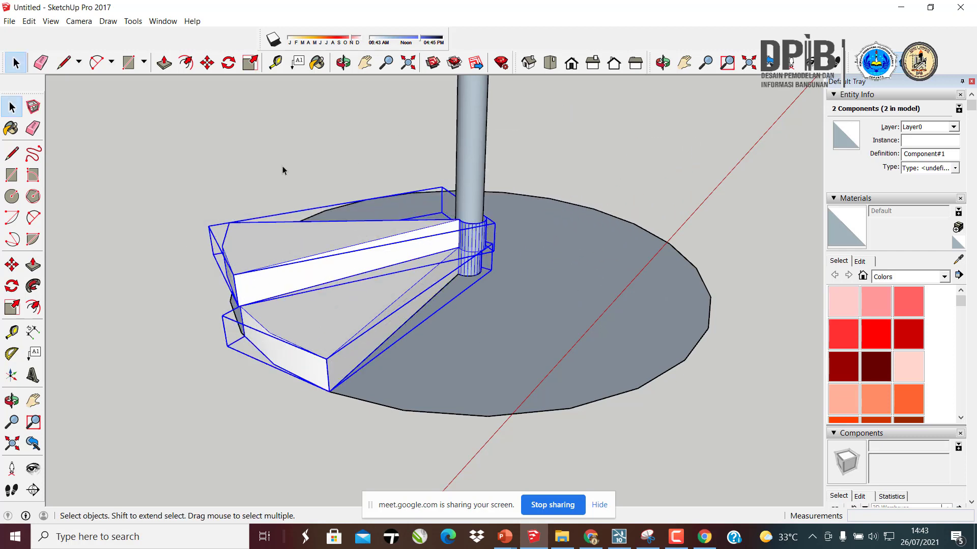
pyautogui.click(282, 166)
# - Copy both treads straight up along the pole so the copied pair starts at the top level of the second tread
pyautogui.click(346, 259)
pyautogui.keyDown('shift'); pyautogui.click(363, 313); pyautogui.keyUp('shift')
pyautogui.press('m')
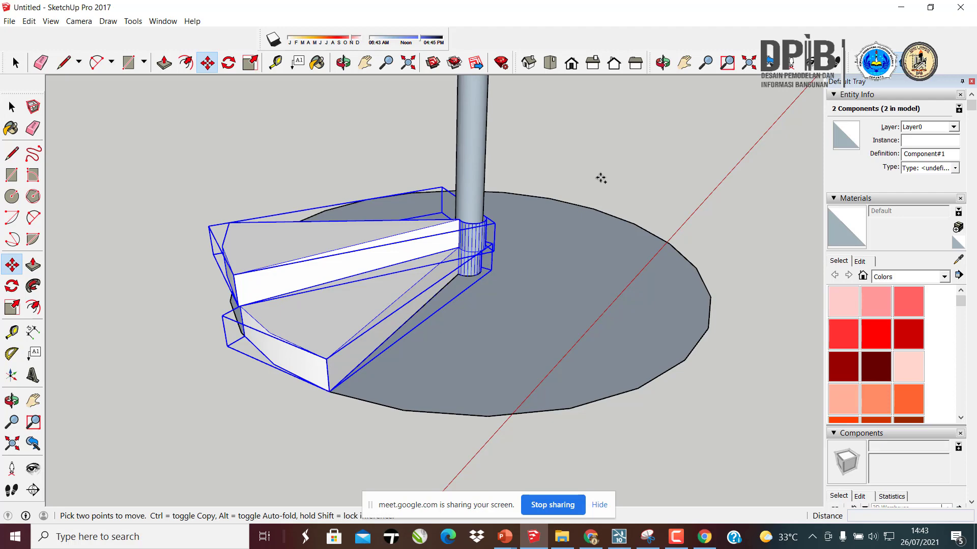
pyautogui.scroll(5, 509, 346)
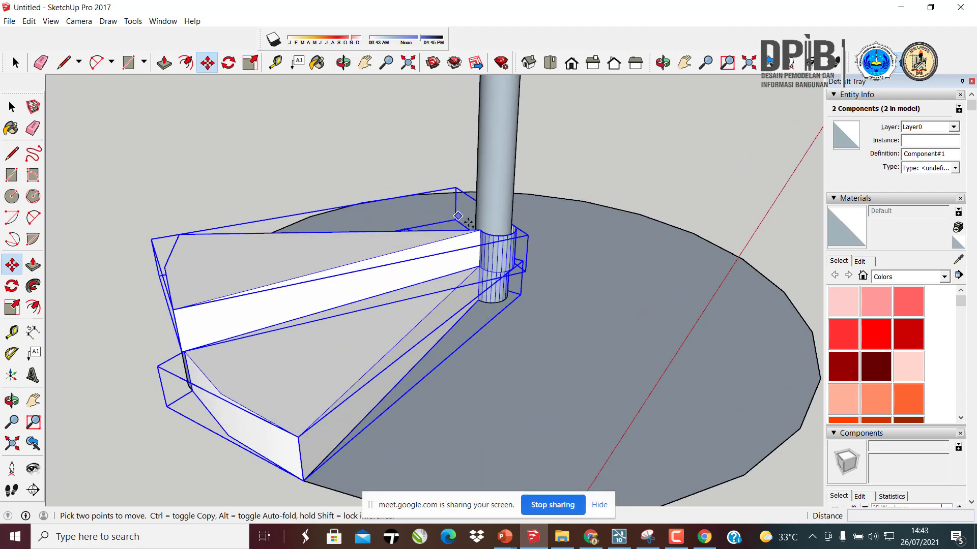
pyautogui.press('ctrl')
pyautogui.click(489, 360)
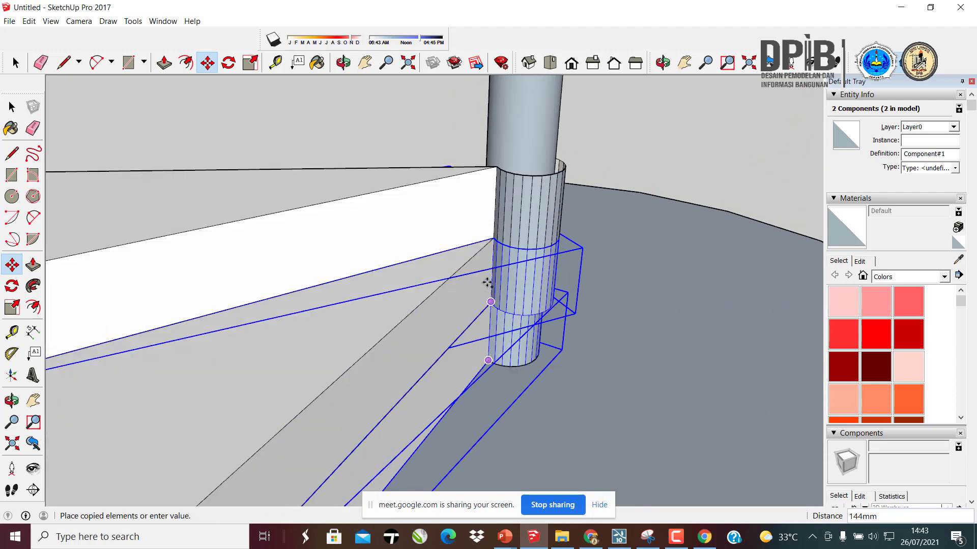
pyautogui.click(497, 240)
pyautogui.scroll(-5, 447, 224)
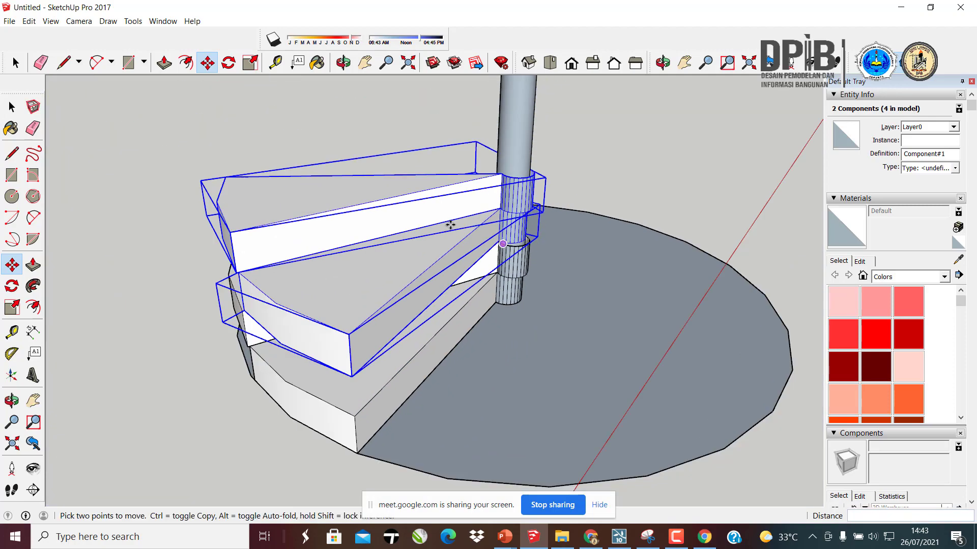
# - Try to rotate the copied tread pair in the vertical plane of the lower copy's front face, and cancel
pyautogui.moveTo(503, 244); pyautogui.dragTo(541, 273, button='middle')
pyautogui.press('q')
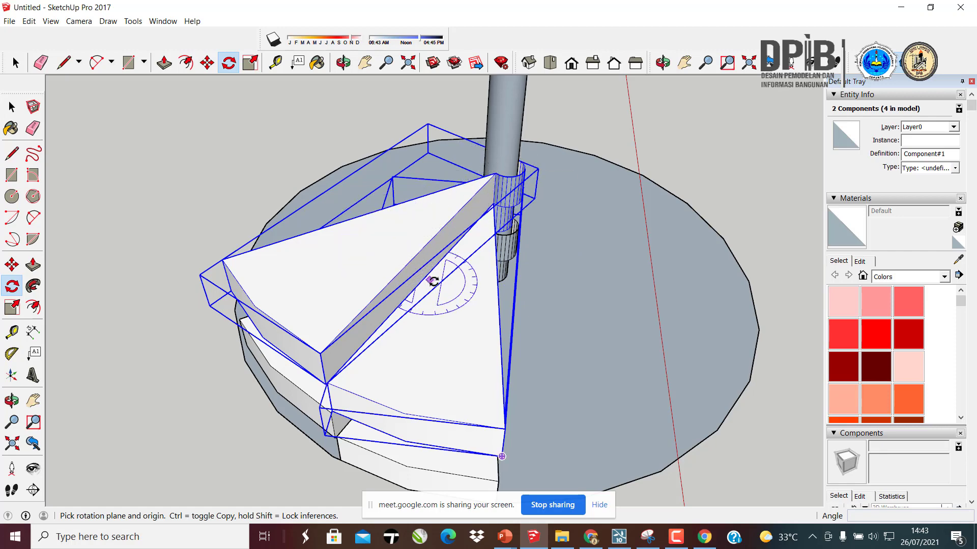
pyautogui.scroll(3, 447, 277)
pyautogui.moveTo(434, 271); pyautogui.dragTo(458, 233, button='middle')
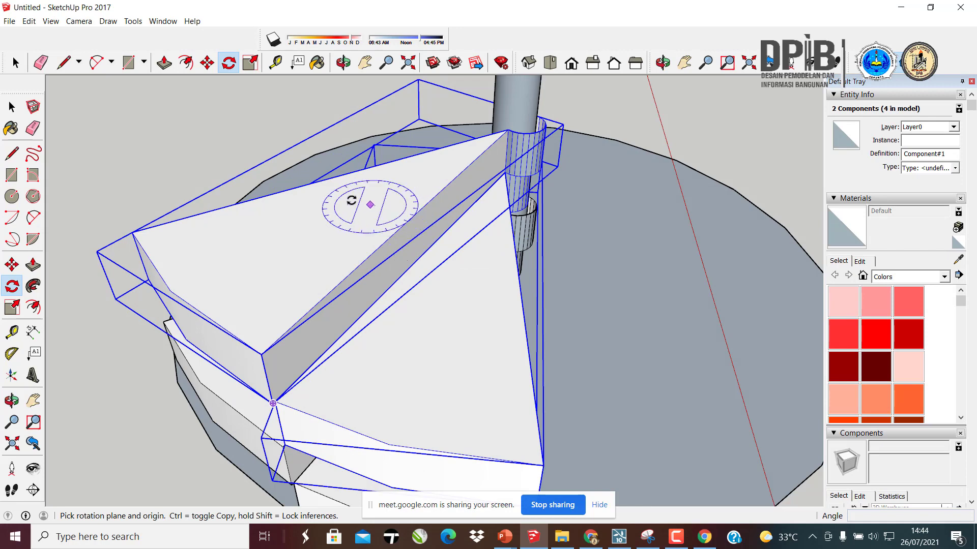
pyautogui.moveTo(285, 219); pyautogui.dragTo(326, 229, button='middle')
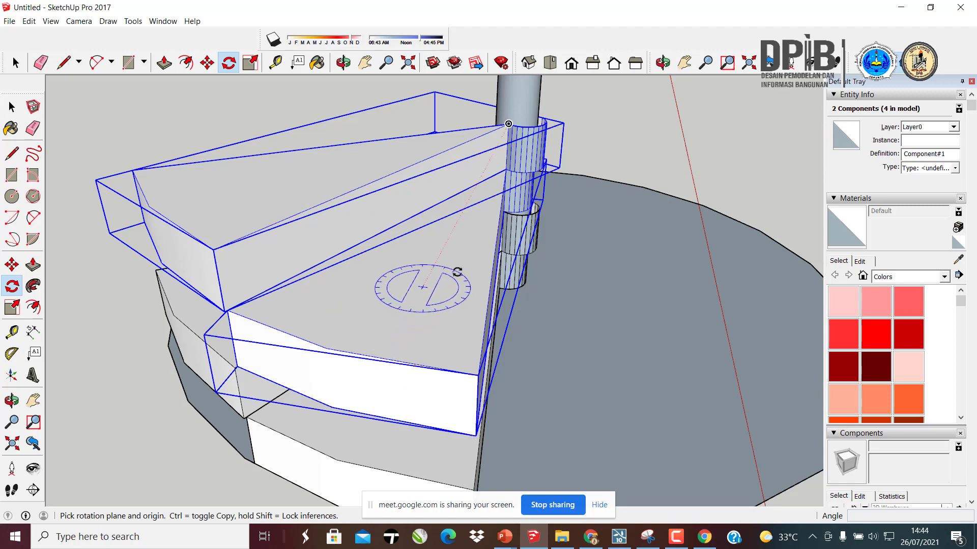
pyautogui.moveTo(448, 280); pyautogui.dragTo(482, 298, button='middle')
pyautogui.moveTo(430, 220); pyautogui.dragTo(447, 244, button='middle')
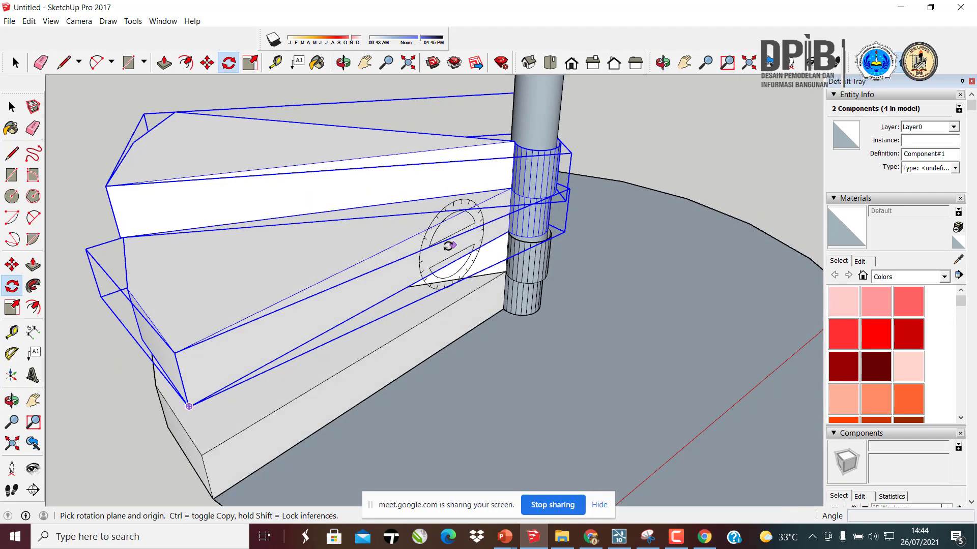
pyautogui.click(252, 341)
pyautogui.click(406, 261)
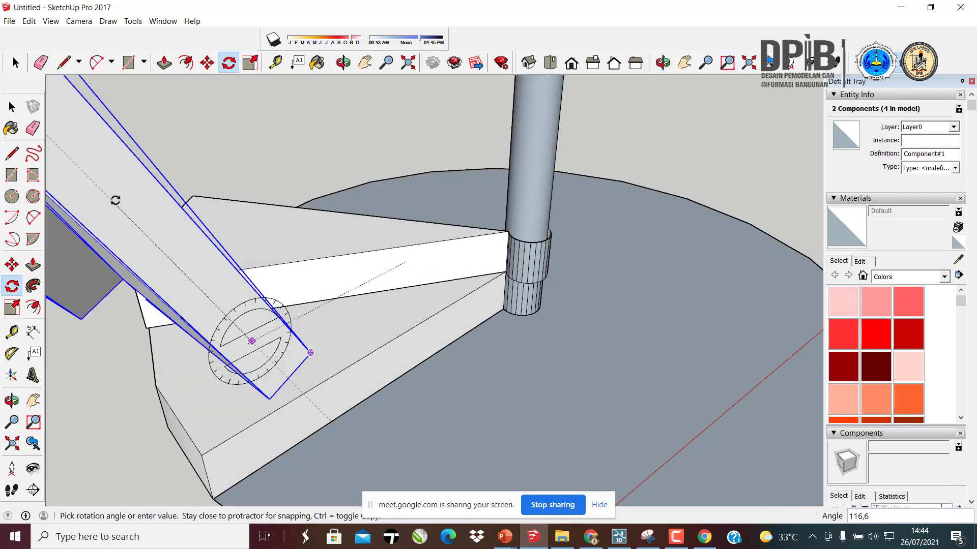
pyautogui.press('Escape')
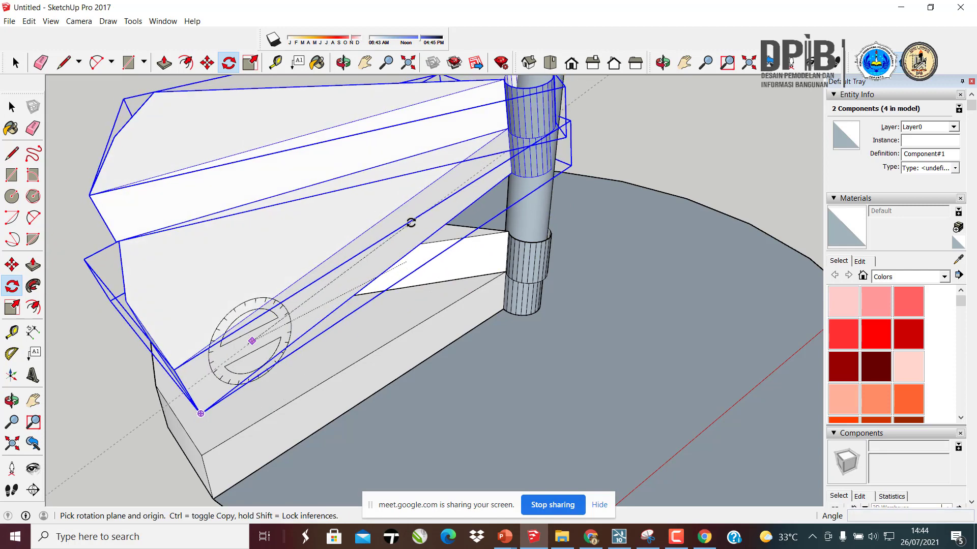
# - Try to rotate the copied pair in the horizontal plane of the lower copy's top face, and cancel
pyautogui.click(256, 270)
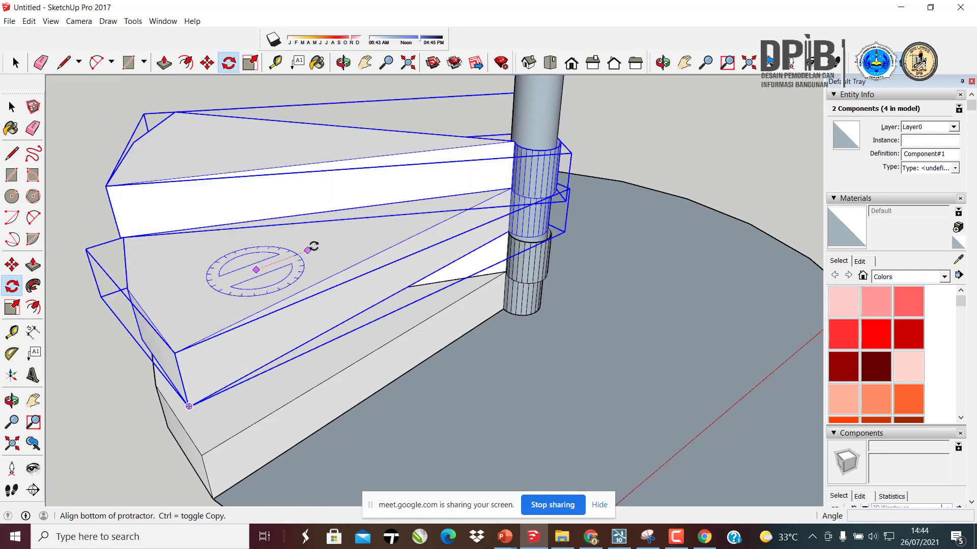
pyautogui.click(335, 239)
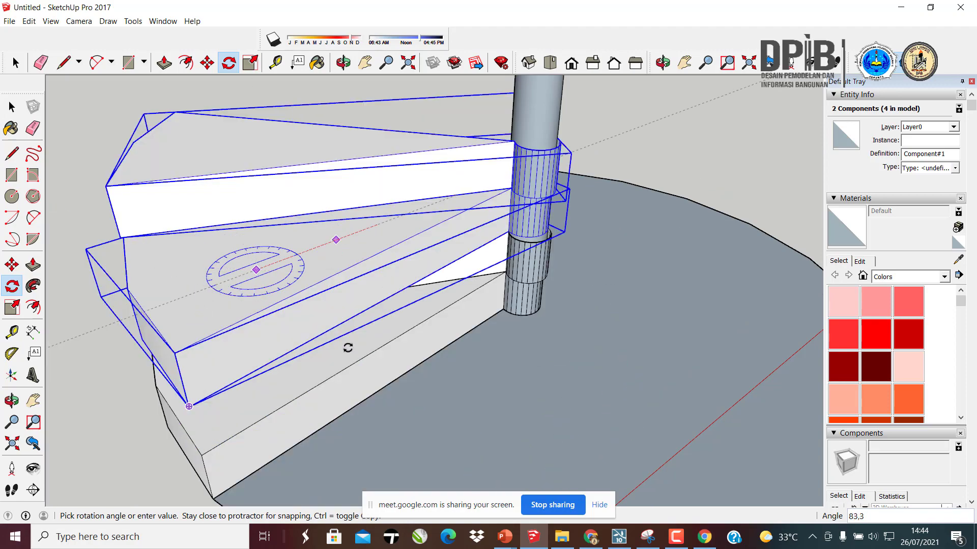
pyautogui.press('Escape')
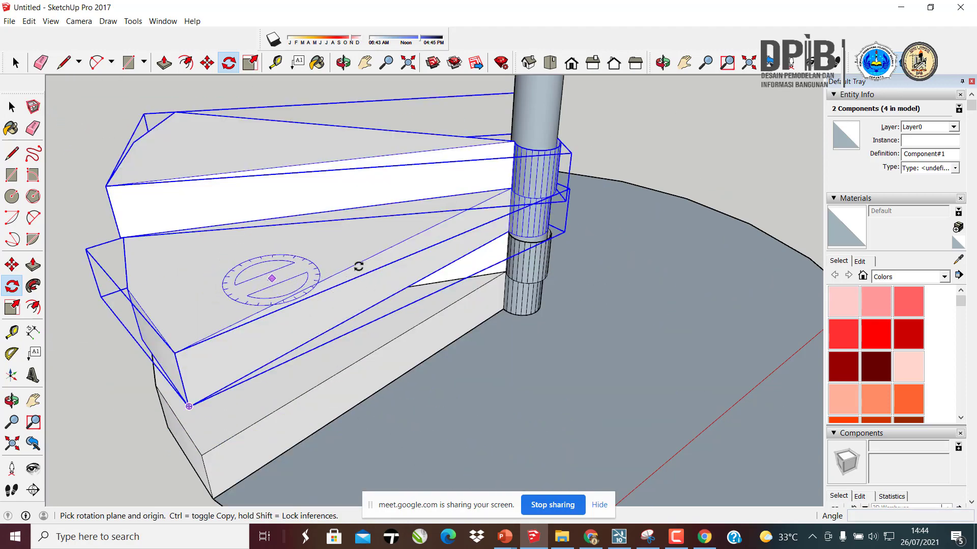
# - Try locking the rotation plane to the red axis, the blue axis and the bottom tread's front face
pyautogui.moveTo(359, 267); pyautogui.dragTo(425, 289, button='middle')
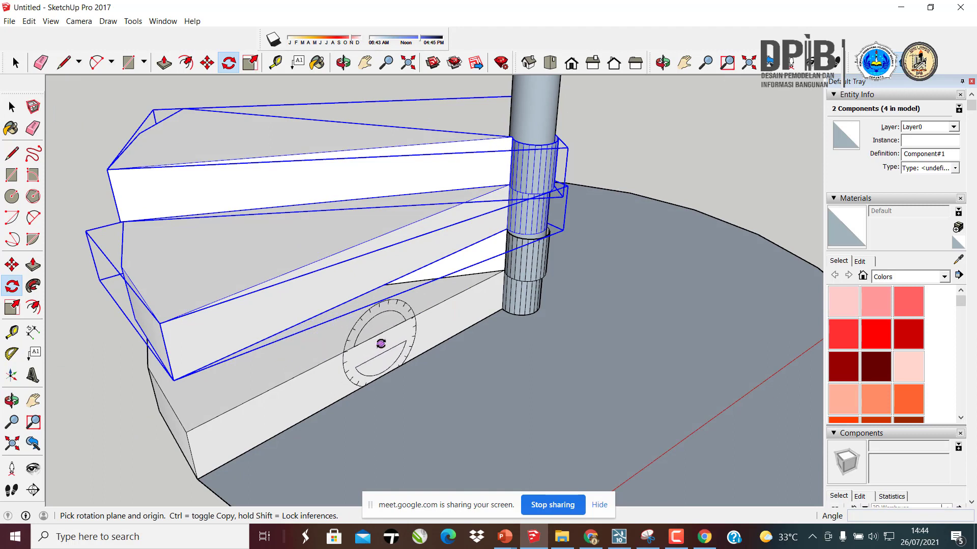
pyautogui.press('Right')
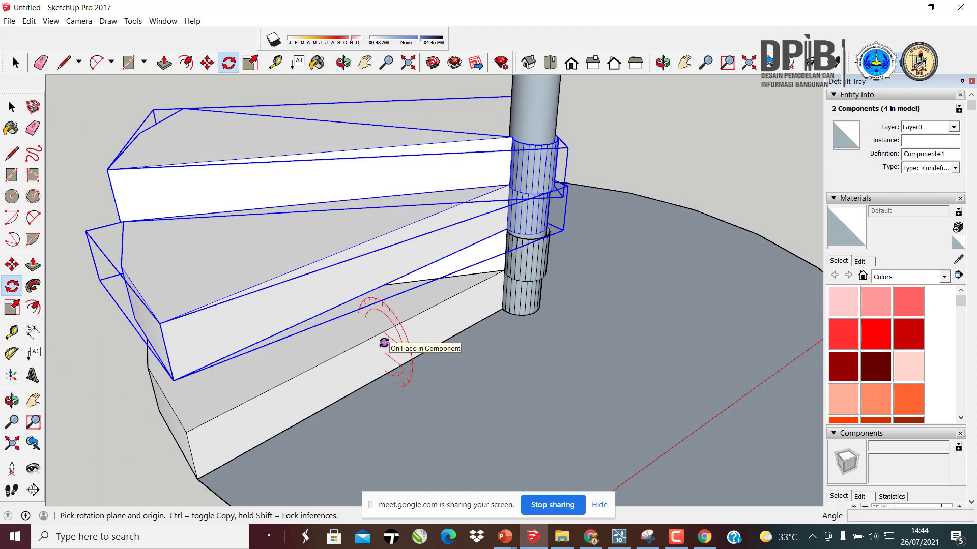
pyautogui.press('Right')
pyautogui.press('Right')
pyautogui.press('Right')
pyautogui.press('Up')
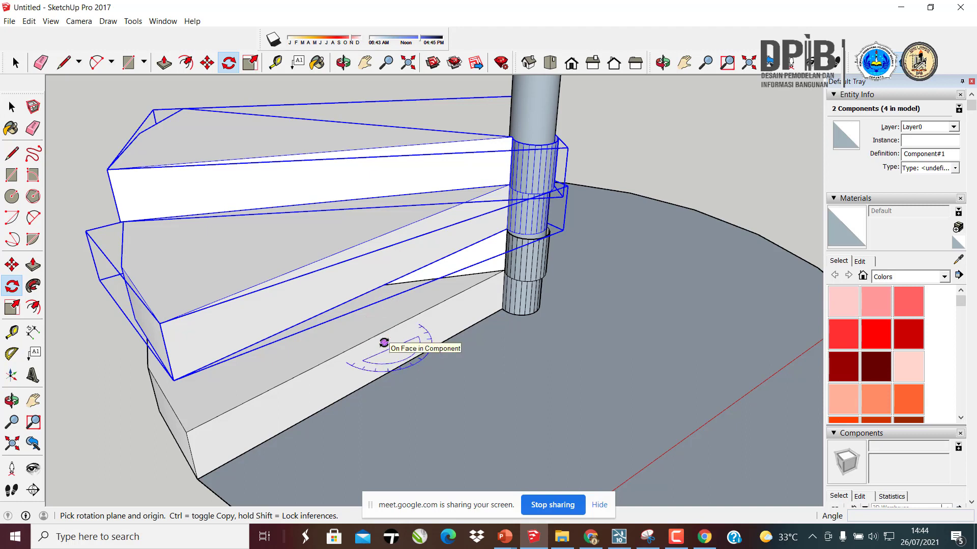
pyautogui.press('Right')
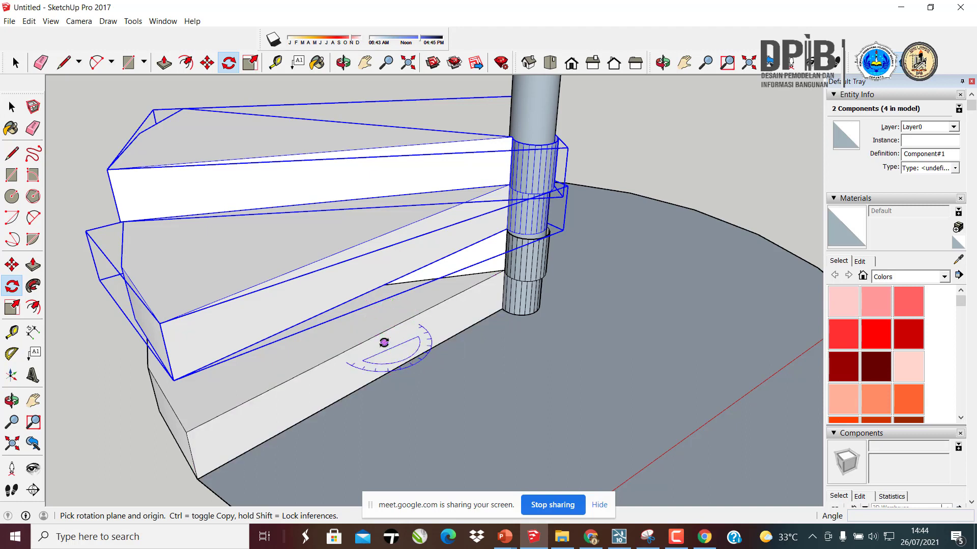
pyautogui.press('Down')
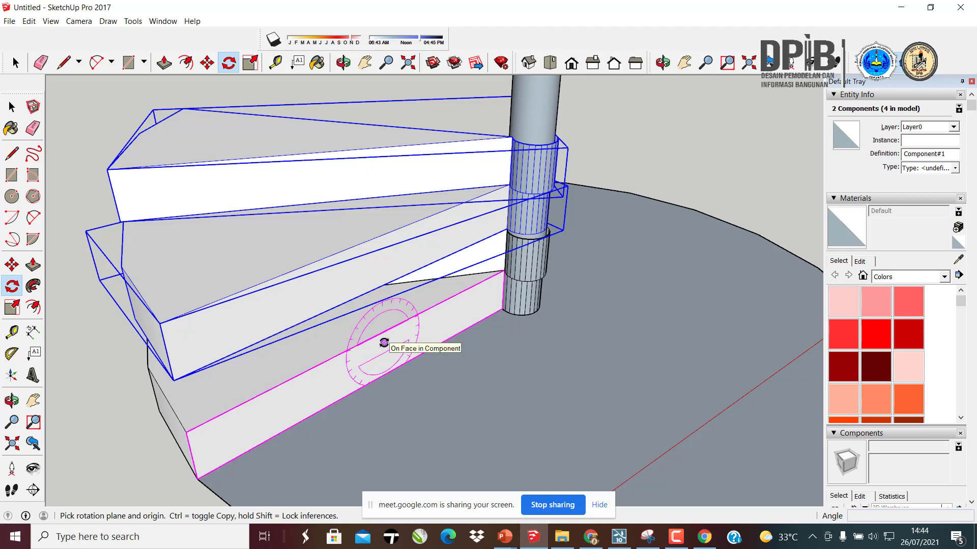
pyautogui.press('Left')
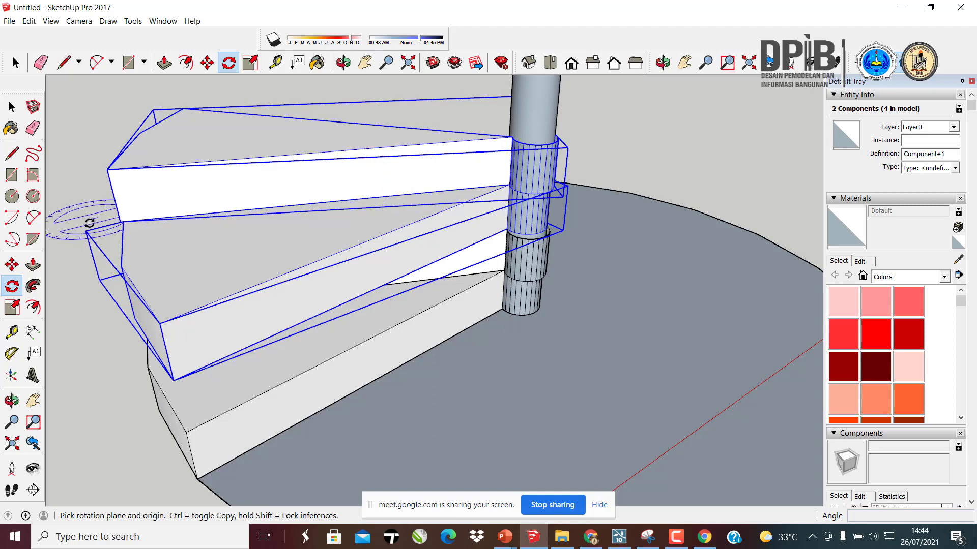
# - Draw three short lines from one point on the base disc beside the pole, one along each axis direction
pyautogui.click(11, 153)
pyautogui.click(641, 258)
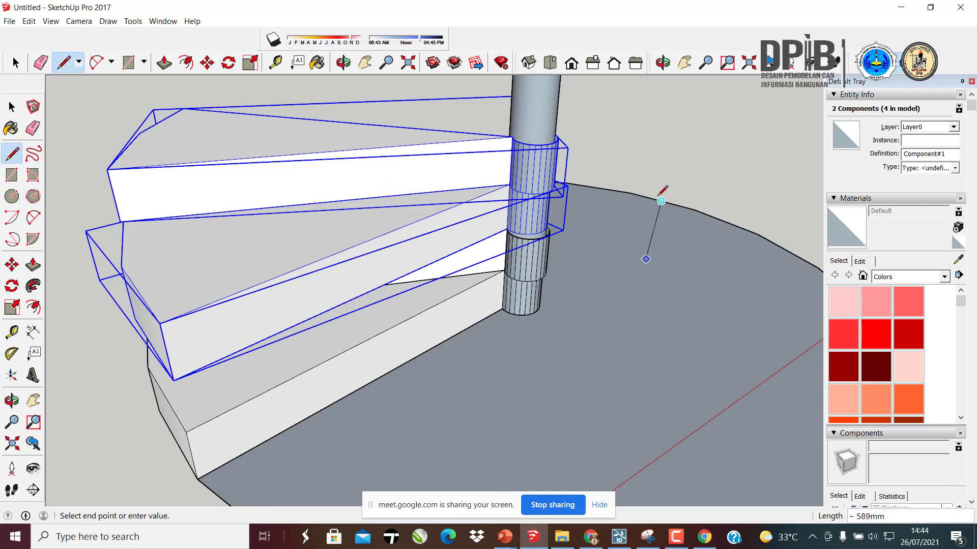
pyautogui.moveTo(657, 216); pyautogui.dragTo(656, 211, button='middle')
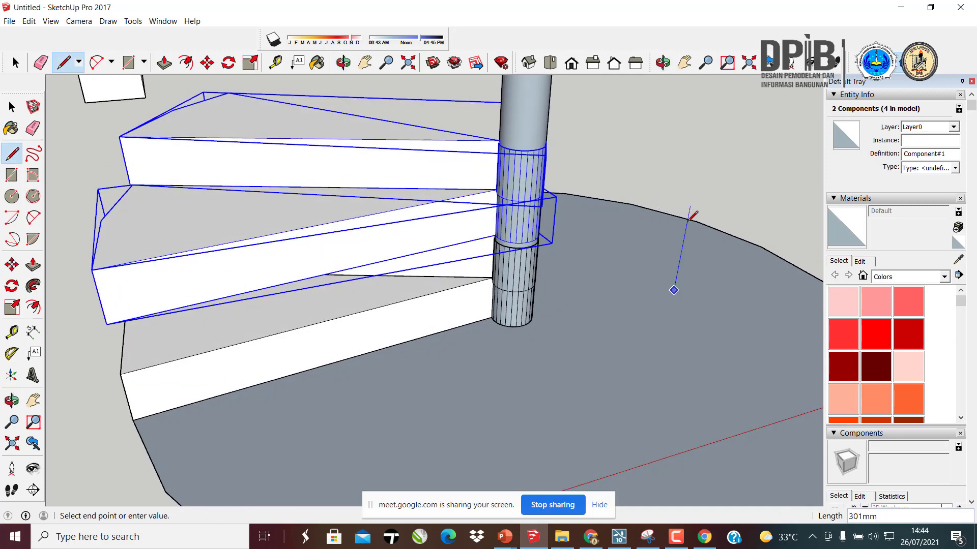
pyautogui.click(694, 181)
pyautogui.moveTo(694, 181); pyautogui.dragTo(709, 310, button='middle')
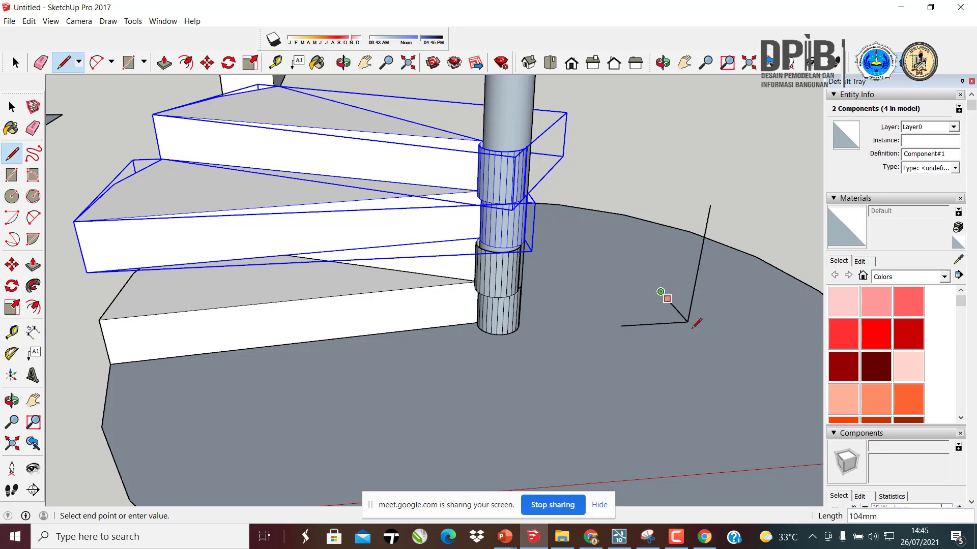
pyautogui.click(660, 292)
pyautogui.moveTo(386, 293); pyautogui.dragTo(585, 310, button='middle')
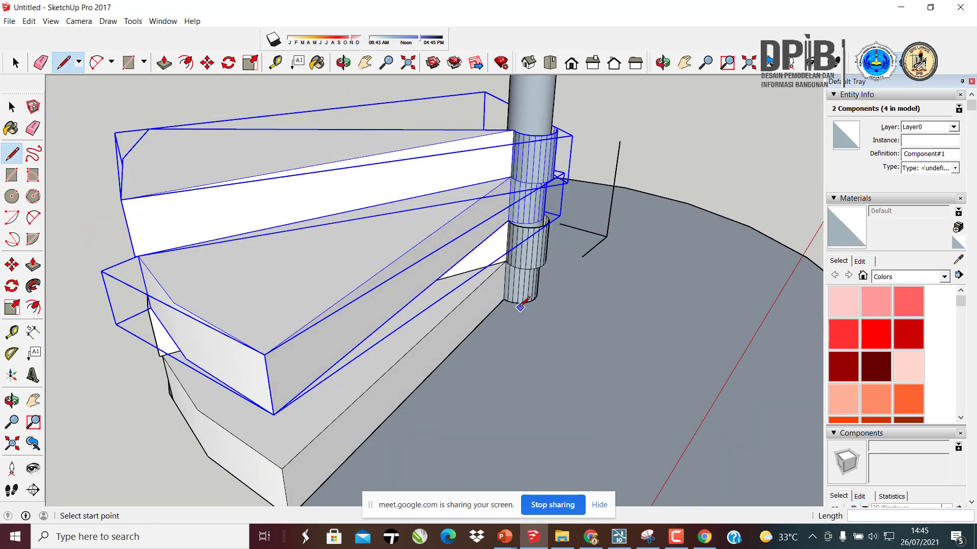
# - Rotate the copied tread pair 60° horizontally around its inner corner at the pole to continue the spiral
pyautogui.press('q')
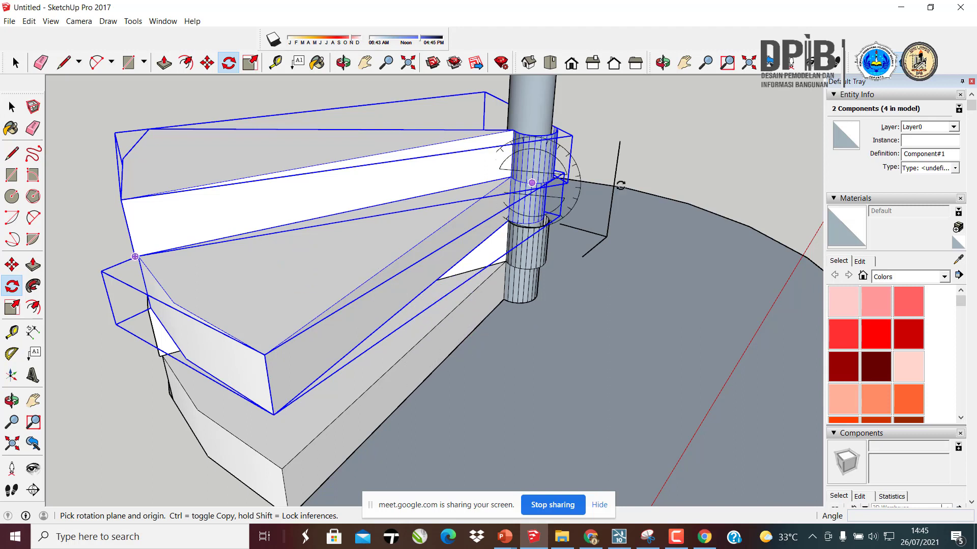
pyautogui.moveTo(612, 210); pyautogui.dragTo(607, 211, button='middle')
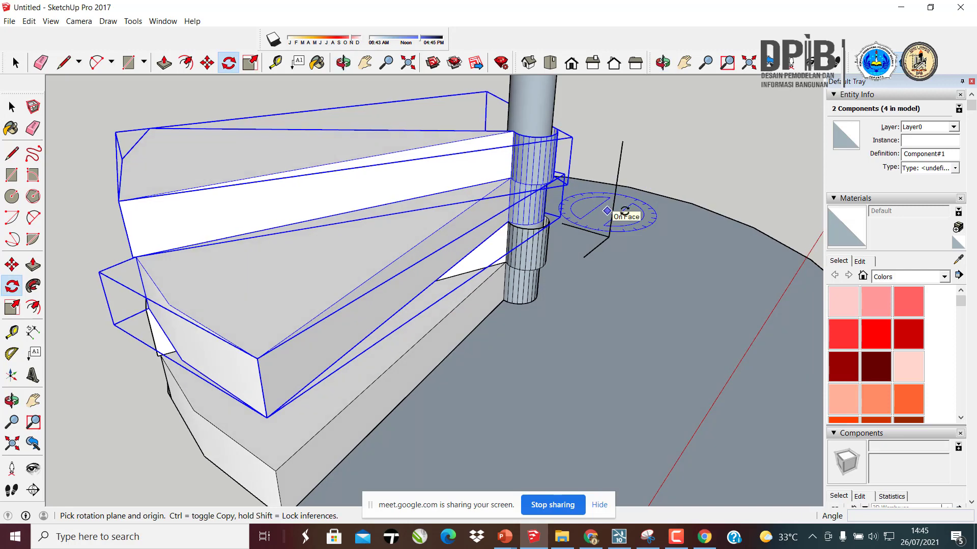
pyautogui.moveTo(406, 190); pyautogui.dragTo(508, 127, button='middle')
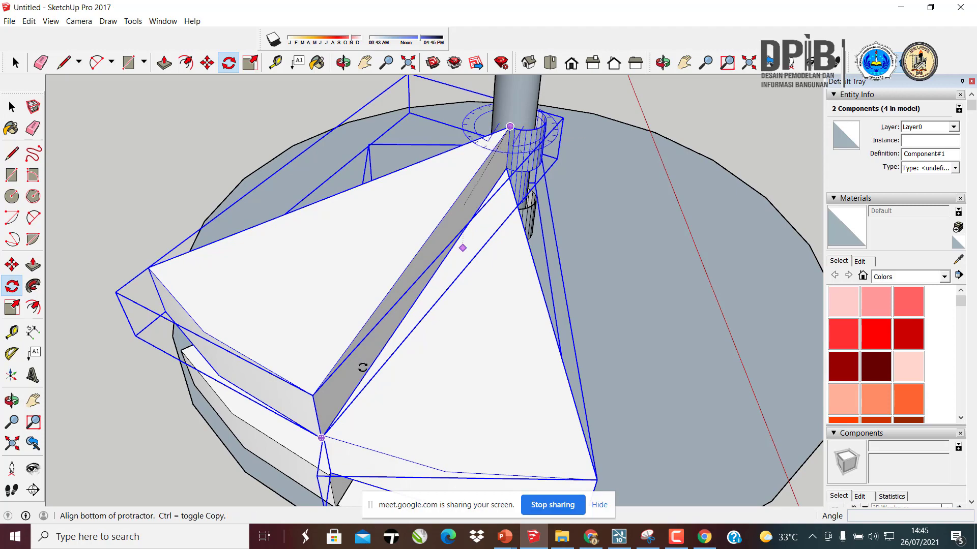
pyautogui.click(311, 400)
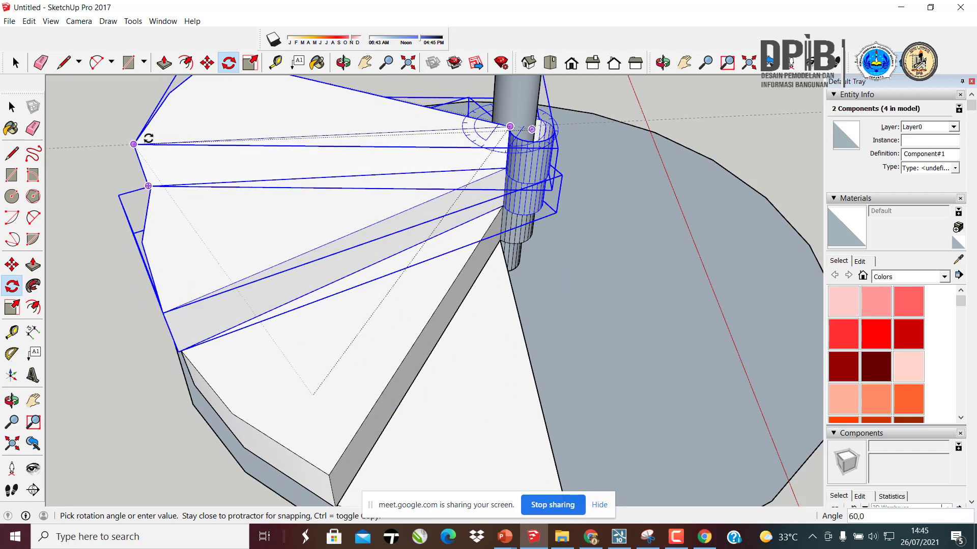
pyautogui.click(148, 138)
# - Select all four treads, bring up their shared scale grips, and leave the Scale tool without resizing
pyautogui.scroll(-5, 440, 244)
pyautogui.moveTo(442, 243); pyautogui.dragTo(458, 166, button='middle')
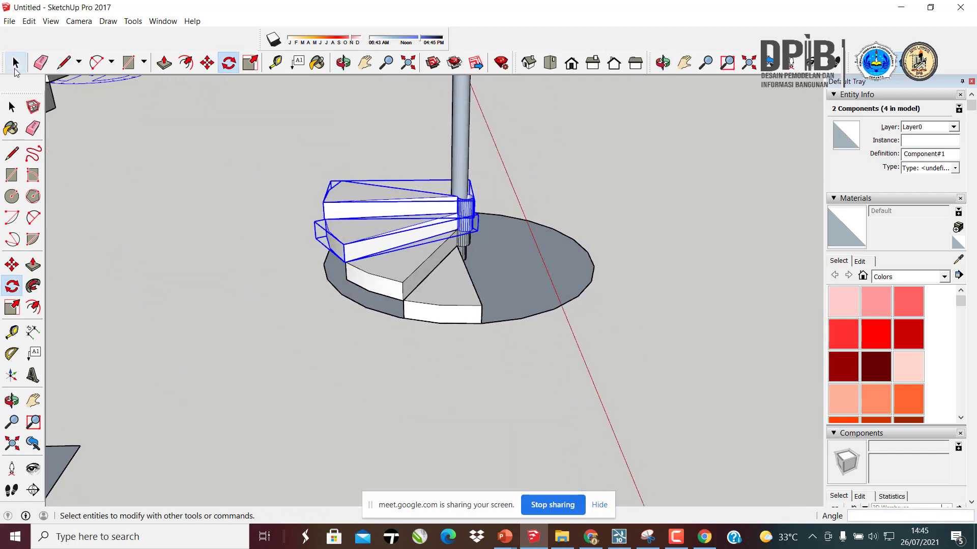
pyautogui.click(262, 281)
pyautogui.moveTo(371, 265); pyautogui.dragTo(441, 319, button='middle')
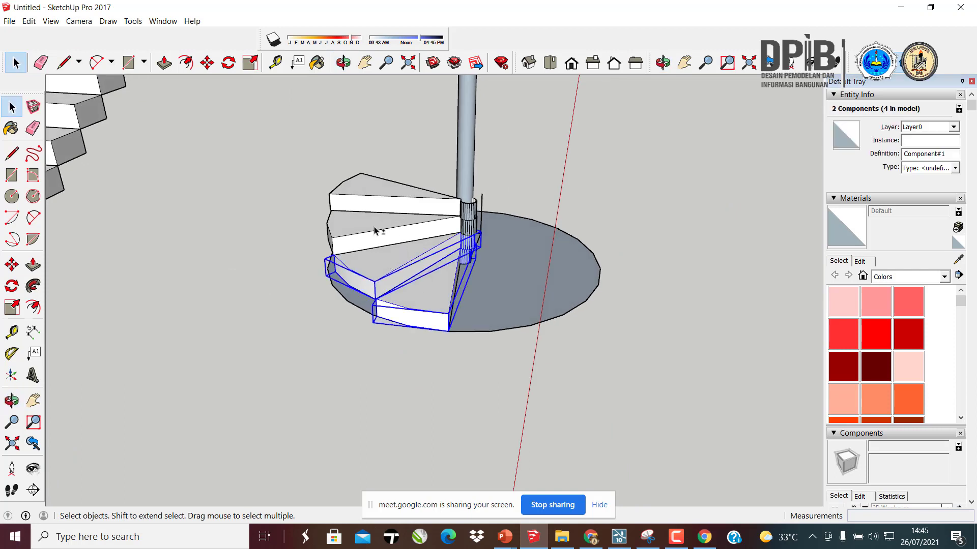
pyautogui.keyDown('shift'); pyautogui.click(380, 194); pyautogui.keyUp('shift')
pyautogui.moveTo(380, 194); pyautogui.dragTo(463, 220, button='middle')
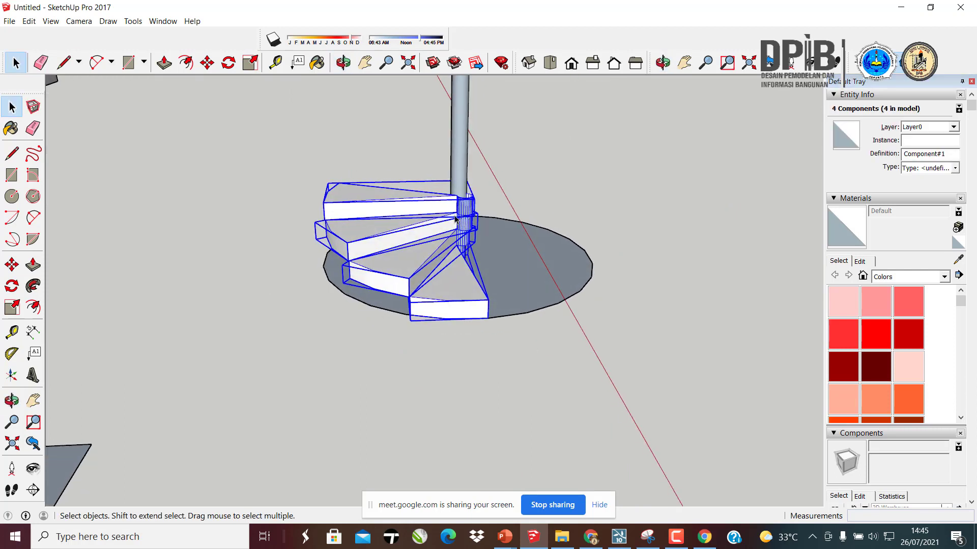
pyautogui.press('s')
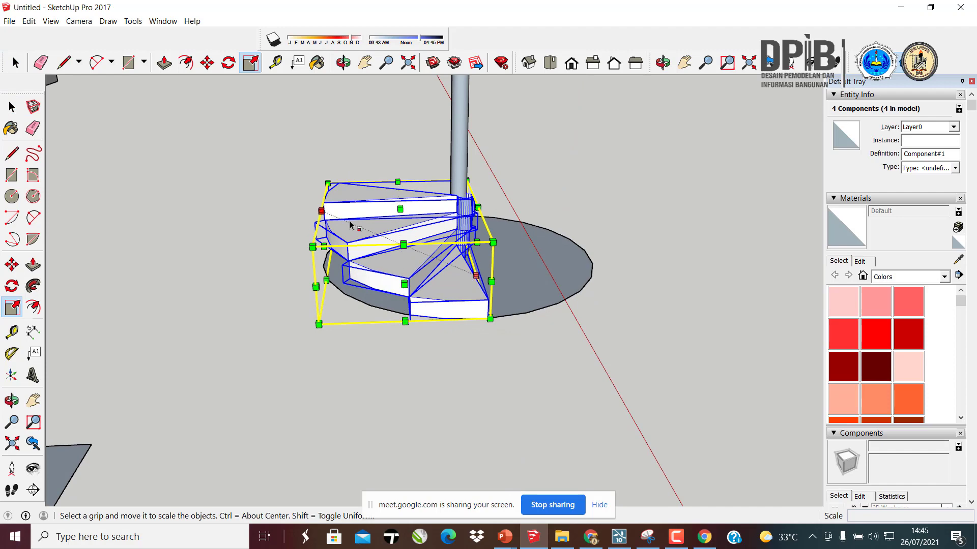
pyautogui.moveTo(351, 227)
pyautogui.mouseDown(button='middle')
pyautogui.moveTo(499, 205)
pyautogui.moveTo(480, 150)
pyautogui.moveTo(462, 204)
pyautogui.moveTo(423, 224)
pyautogui.moveTo(356, 214)
pyautogui.mouseUp(button='middle')
pyautogui.scroll(3, 425, 224)
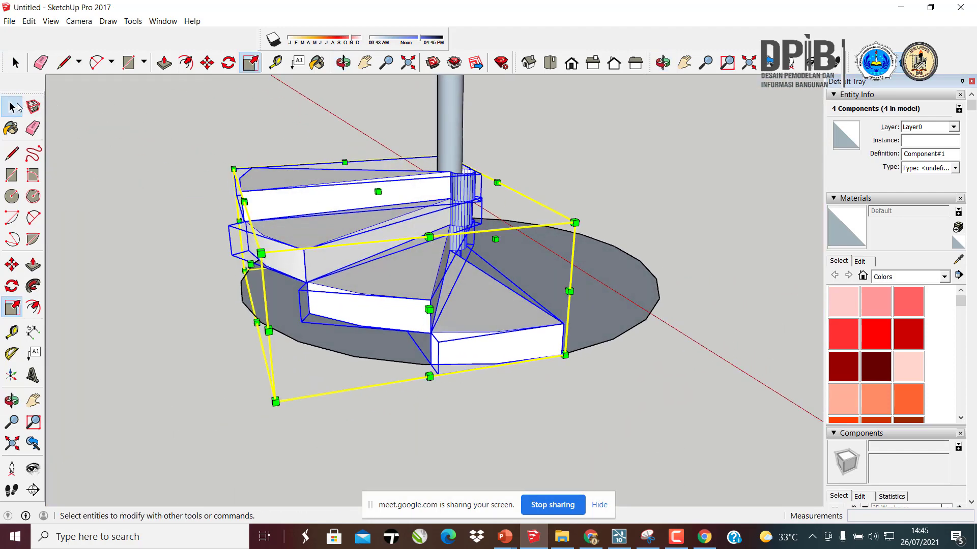
pyautogui.click(12, 107)
# - Try to scale only the lowest tread upward, and cancel
pyautogui.click(601, 421)
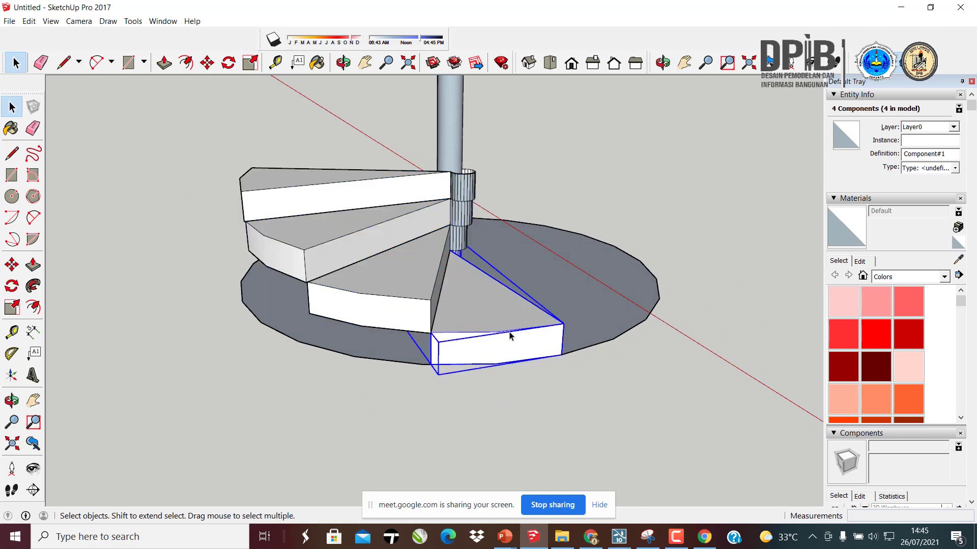
pyautogui.press('s')
pyautogui.moveTo(451, 282); pyautogui.dragTo(451, 192)
pyautogui.press('Escape')
# - Select all four treads together, check their shared scale box from several sides, and leave the Scale tool
pyautogui.click(10, 105)
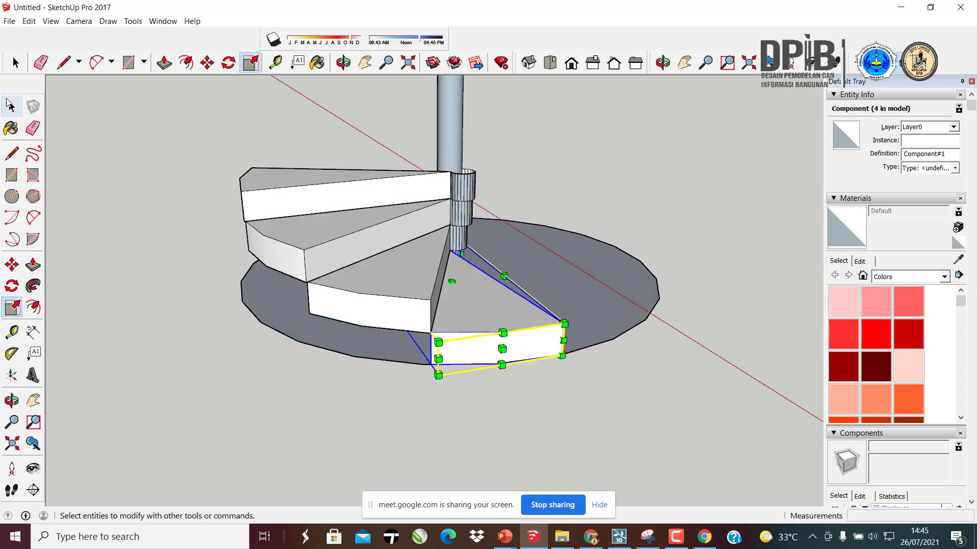
pyautogui.keyDown('shift'); pyautogui.click(331, 230); pyautogui.keyUp('shift')
pyautogui.keyDown('shift'); pyautogui.click(320, 199); pyautogui.keyUp('shift')
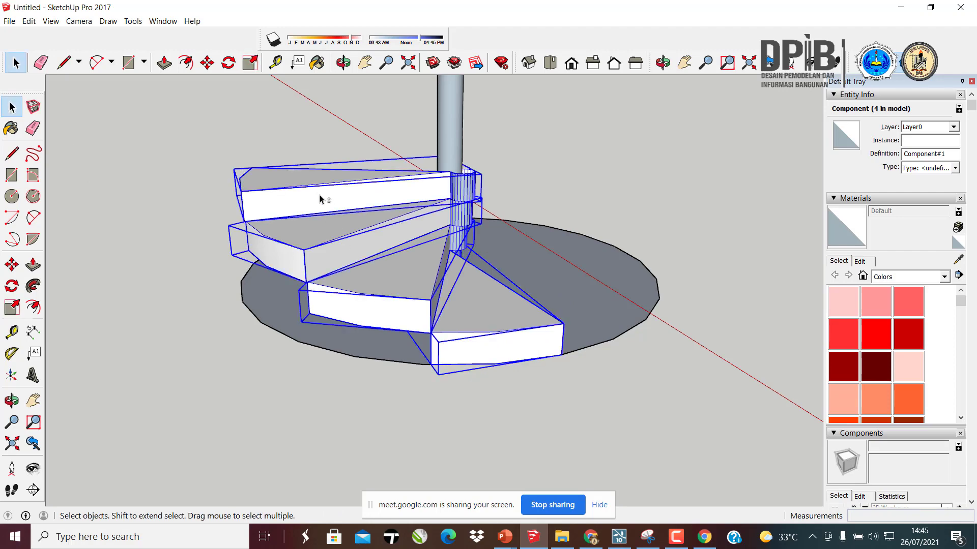
pyautogui.press('s')
pyautogui.moveTo(361, 236); pyautogui.dragTo(391, 246, button='middle')
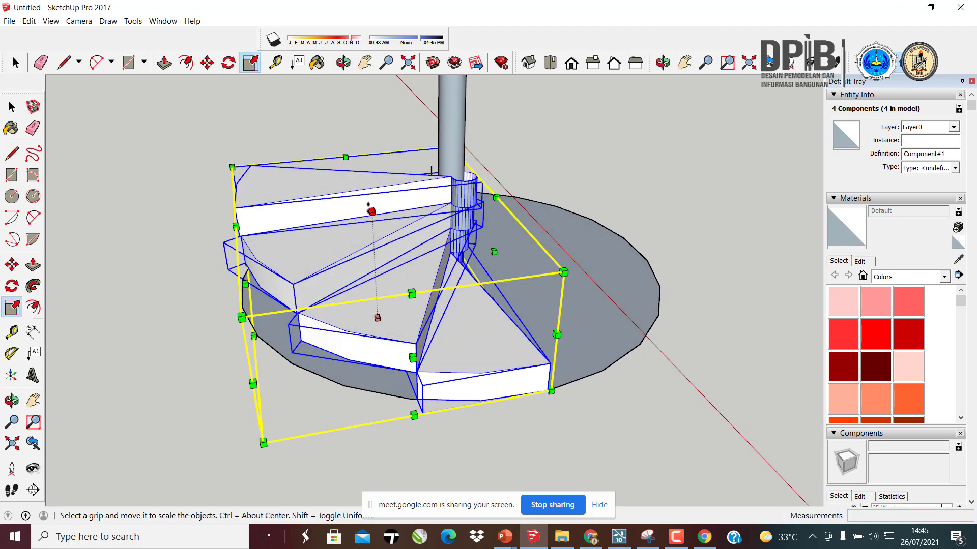
pyautogui.moveTo(369, 209); pyautogui.dragTo(585, 284, button='middle')
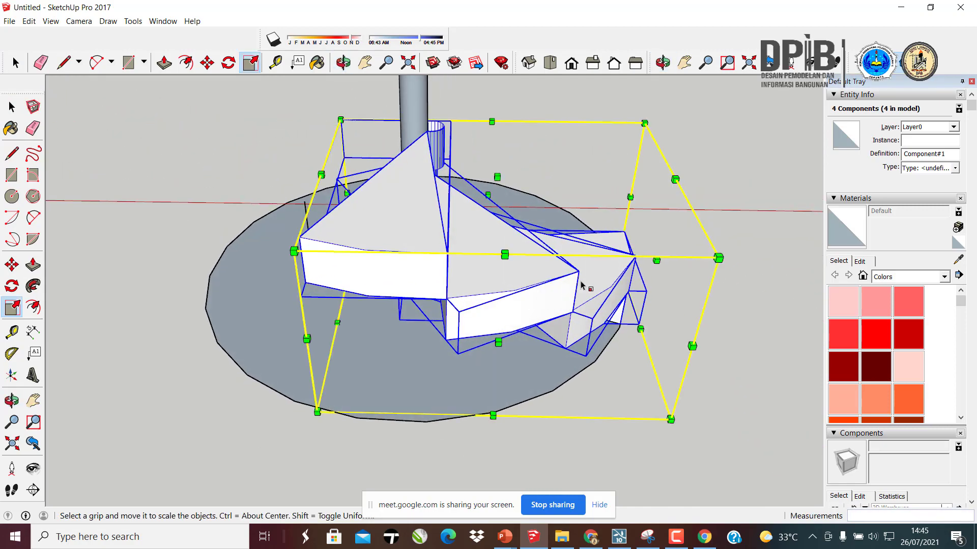
pyautogui.moveTo(494, 272); pyautogui.dragTo(129, 232, button='middle')
pyautogui.moveTo(382, 246); pyautogui.dragTo(293, 258, button='middle')
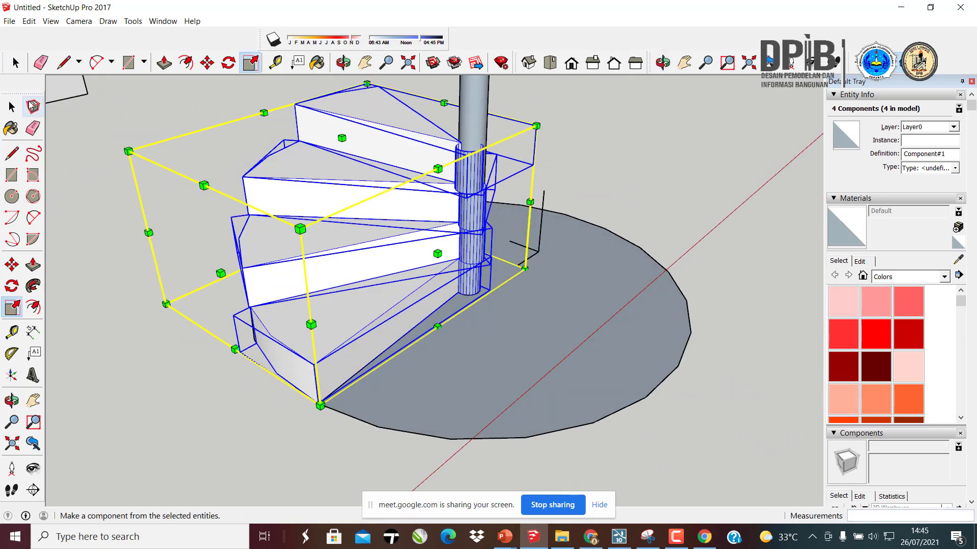
pyautogui.click(14, 109)
pyautogui.scroll(-3, 356, 249)
pyautogui.moveTo(356, 250); pyautogui.dragTo(362, 224, button='middle')
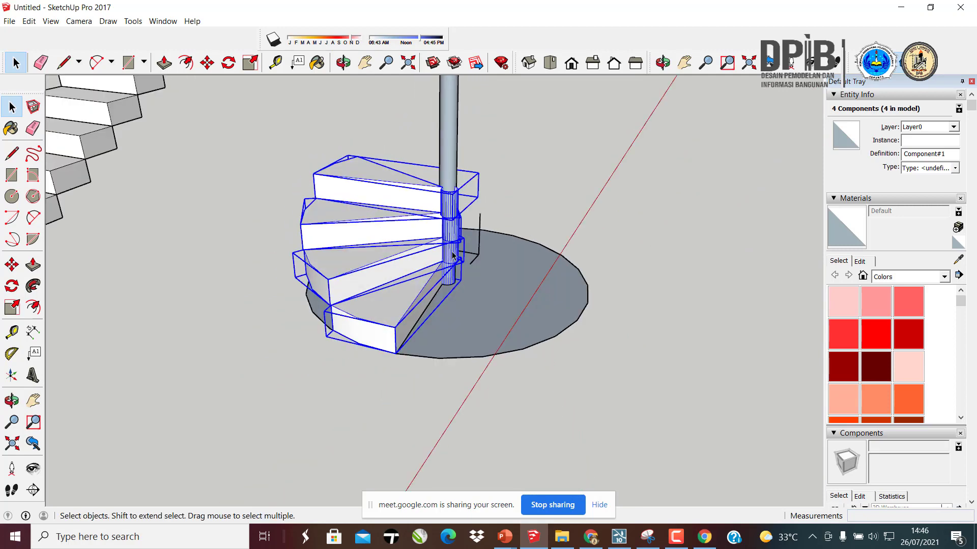
# - Copy the four selected treads upward by their lower inner corner onto the top of the existing spiral flight
pyautogui.press('m')
pyautogui.scroll(4, 455, 262)
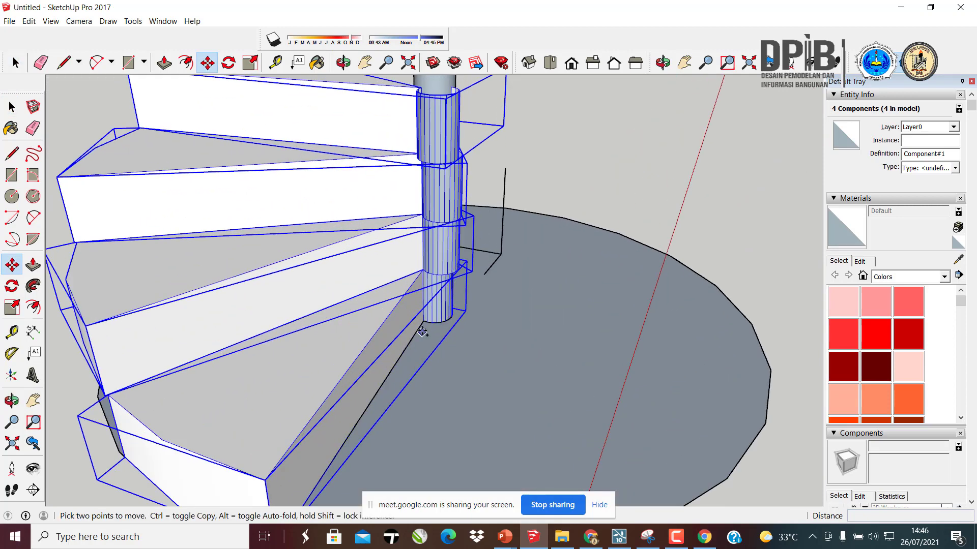
pyautogui.click(424, 321)
pyautogui.press('ctrl')
pyautogui.moveTo(290, 203); pyautogui.dragTo(375, 298, button='middle')
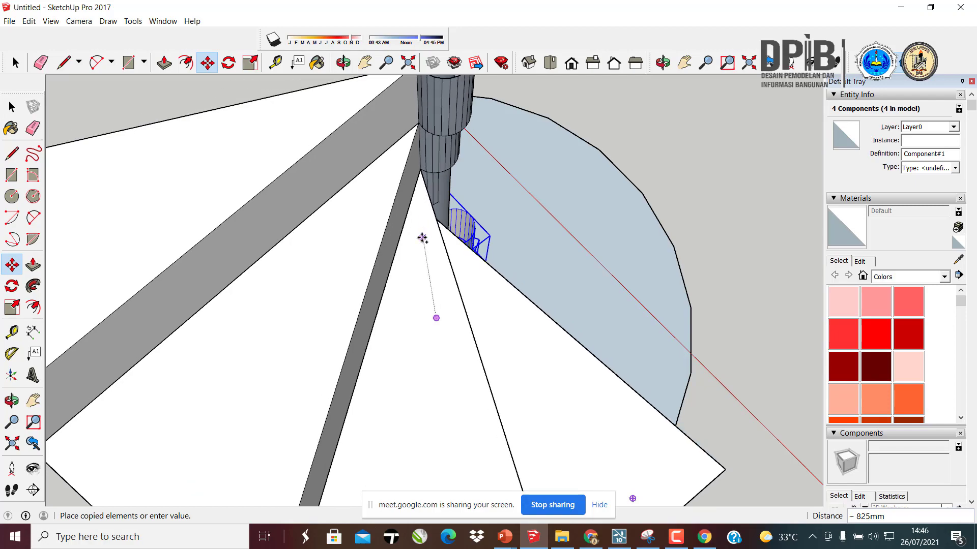
pyautogui.click(420, 231)
pyautogui.moveTo(420, 231); pyautogui.dragTo(295, 235, button='middle')
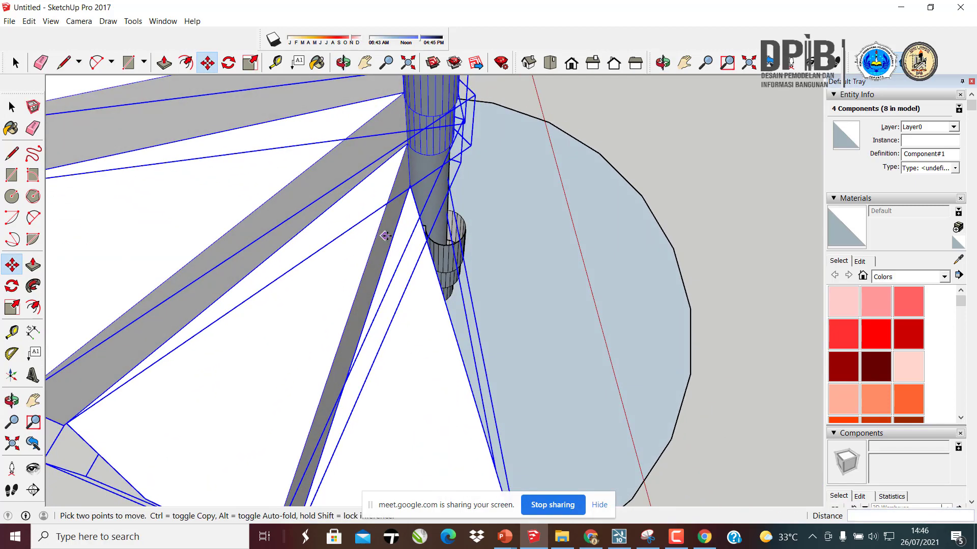
pyautogui.moveTo(388, 234); pyautogui.dragTo(388, 196, button='middle')
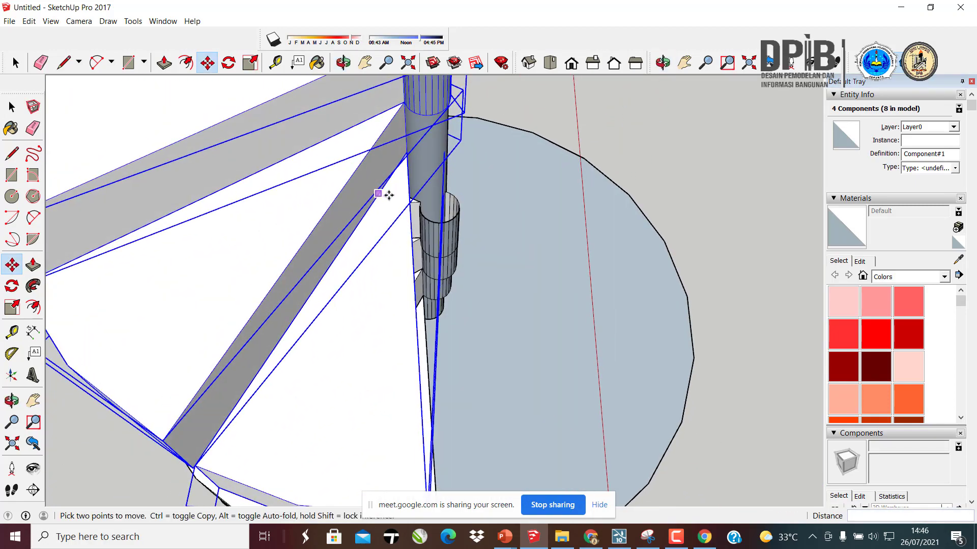
# - Rotate the four copied treads 118° horizontally around their inner corner at the pole to continue the spiral
pyautogui.press('q')
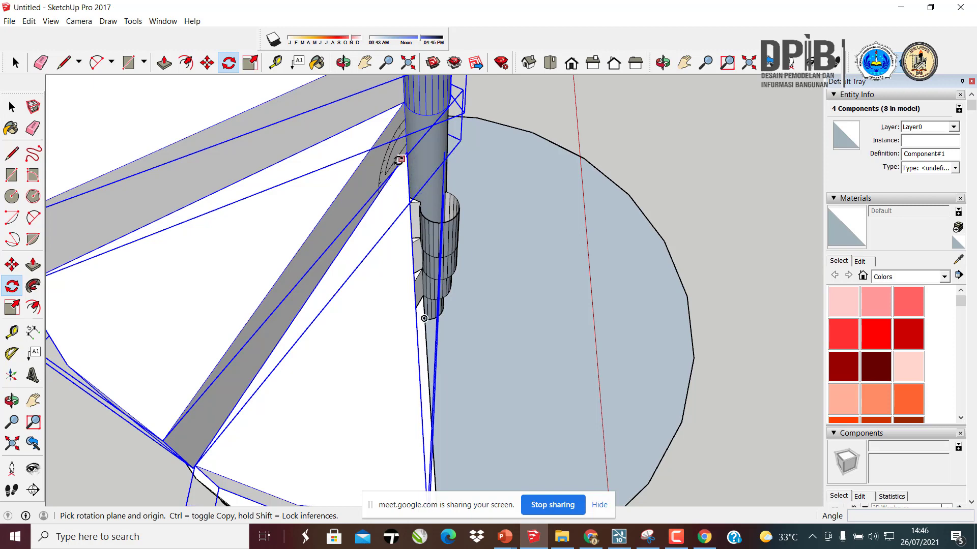
pyautogui.click(232, 427)
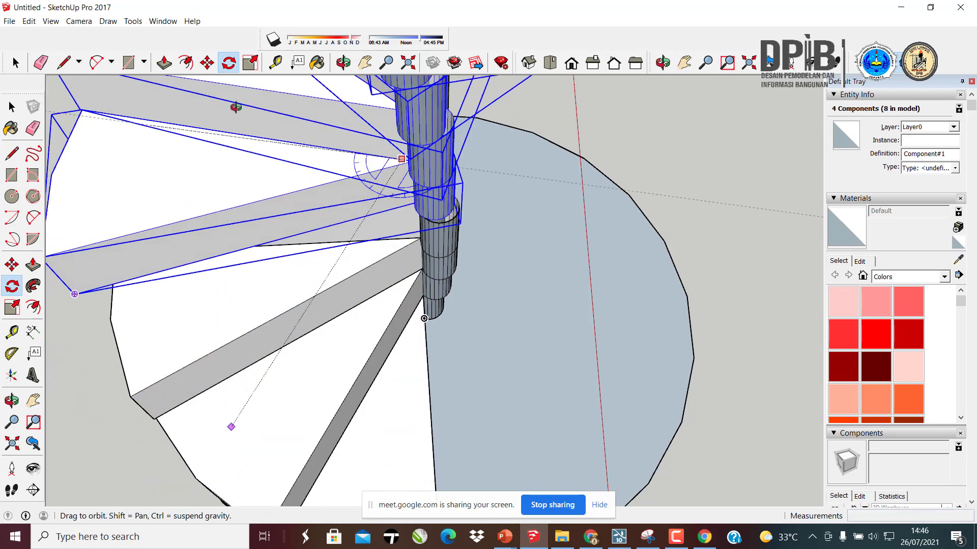
pyautogui.moveTo(424, 318); pyautogui.dragTo(290, 238, button='middle')
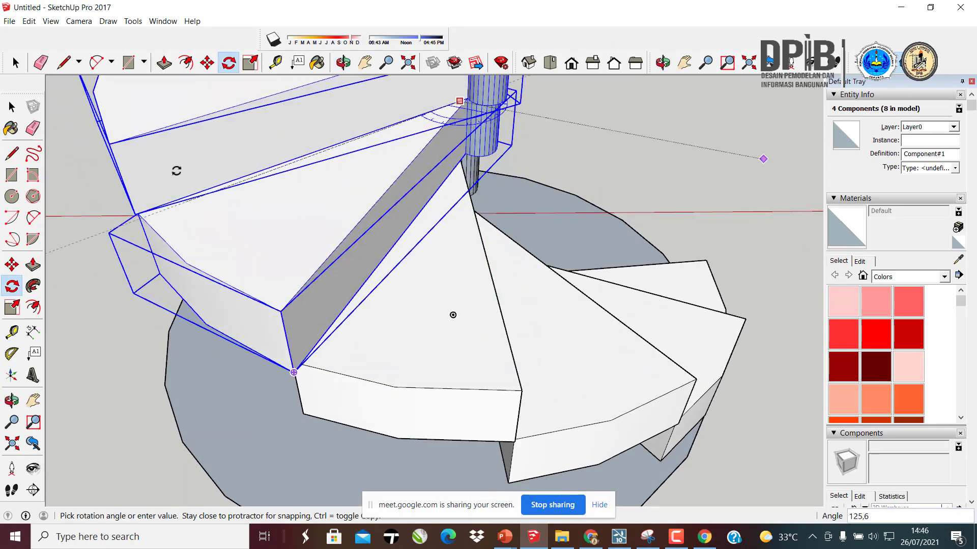
pyautogui.click(213, 207)
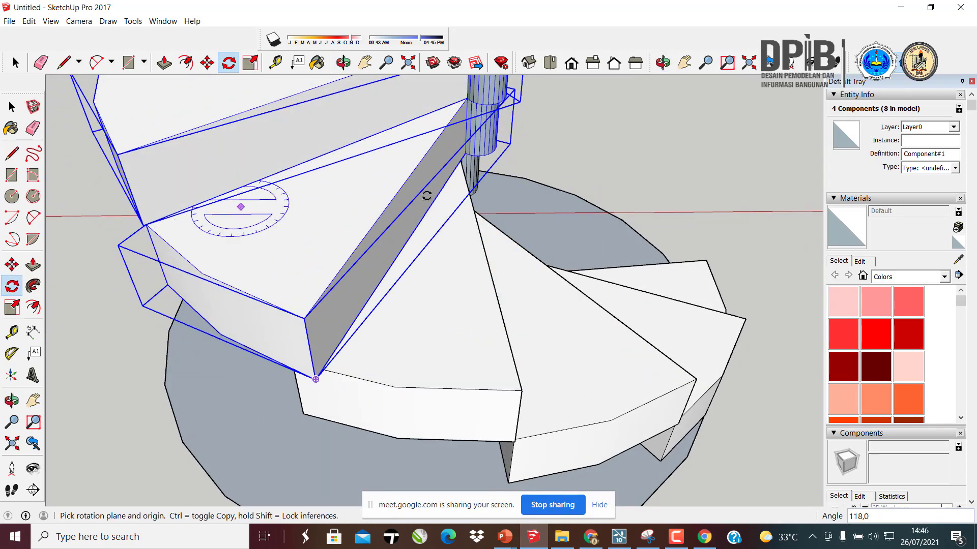
pyautogui.moveTo(427, 196); pyautogui.dragTo(345, 197, button='middle')
# - Move the four upper treads 21 mm so their lower inner corner meets the tread below at the pole
pyautogui.press('m')
pyautogui.scroll(3, 480, 161)
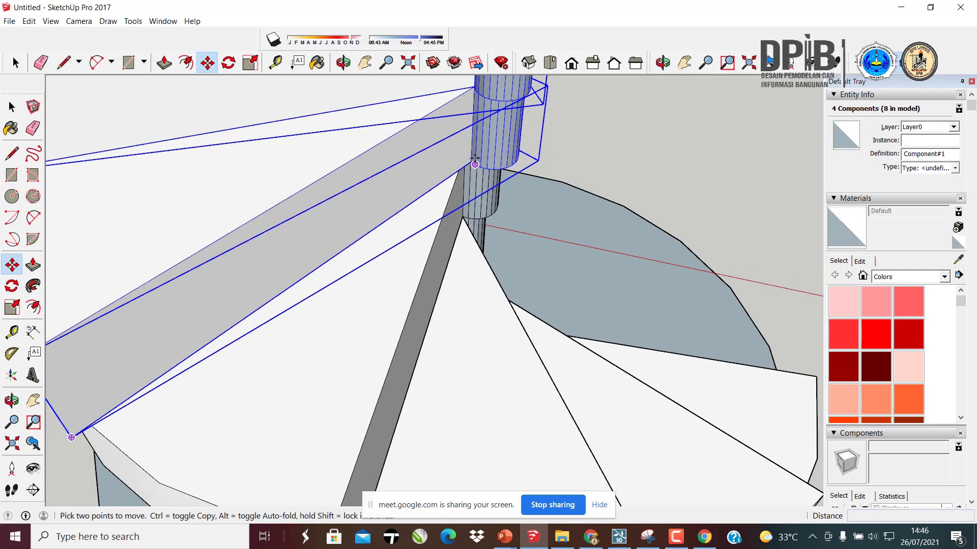
pyautogui.click(472, 162)
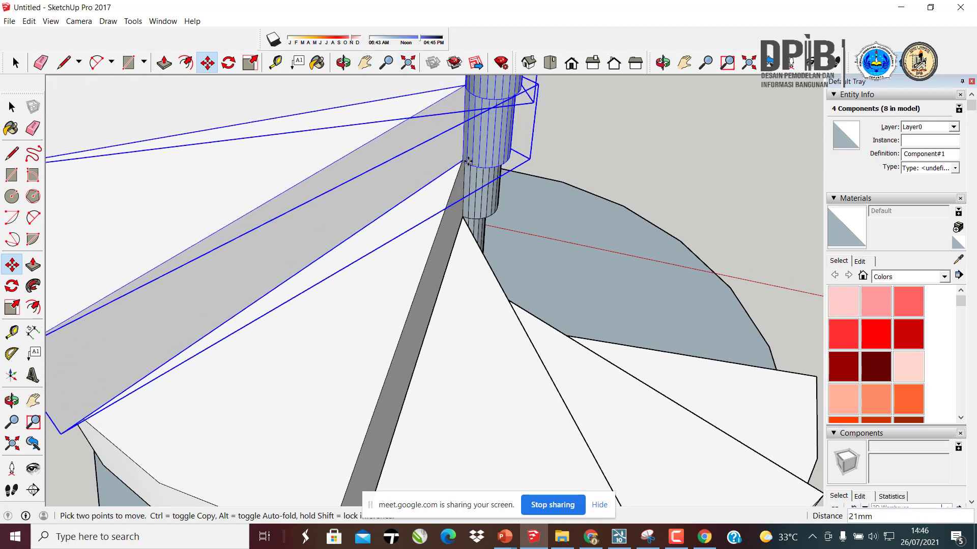
pyautogui.scroll(-5, 471, 181)
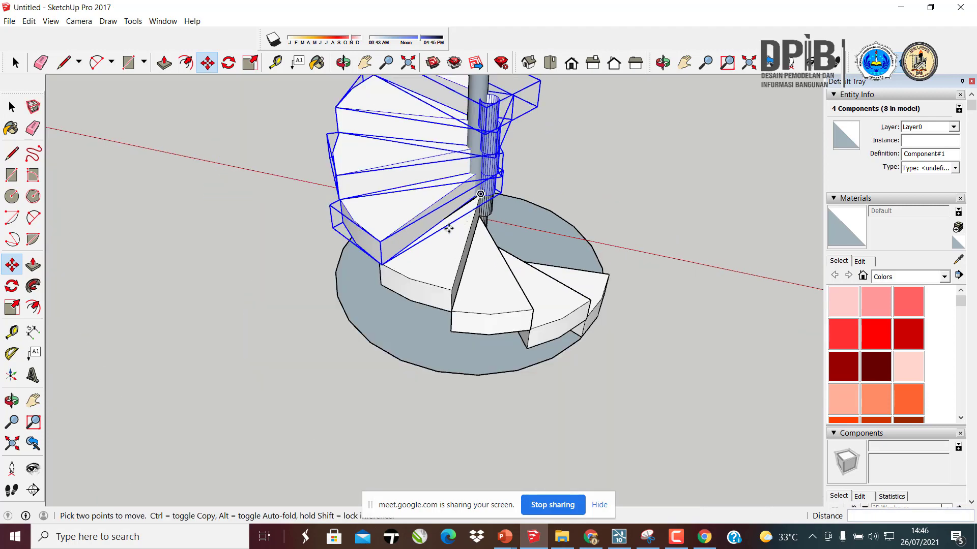
pyautogui.moveTo(458, 173); pyautogui.dragTo(239, 202, button='middle')
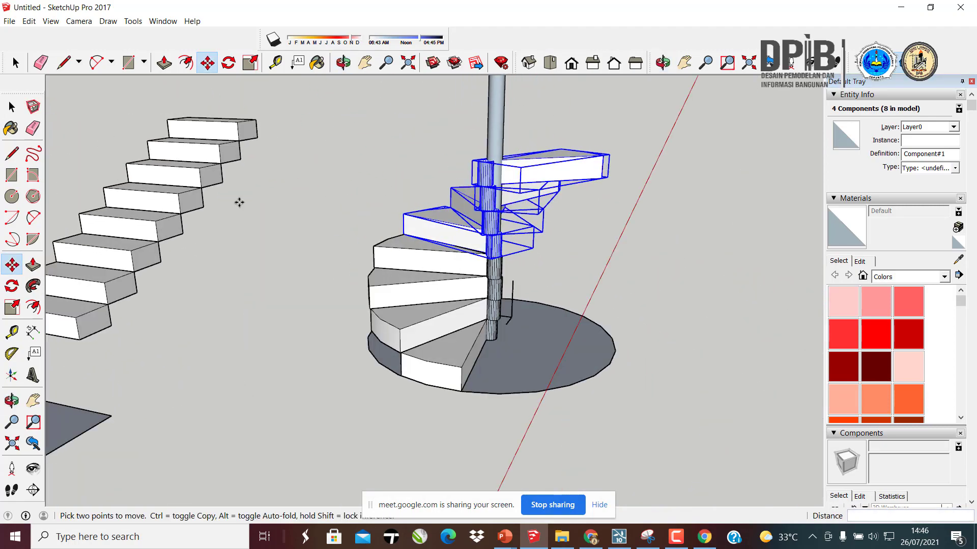
# - Add the lower four treads to the selection and copy all eight upward to the top of the flight at the pole
pyautogui.click(12, 106)
pyautogui.moveTo(229, 264); pyautogui.dragTo(418, 340, button='middle')
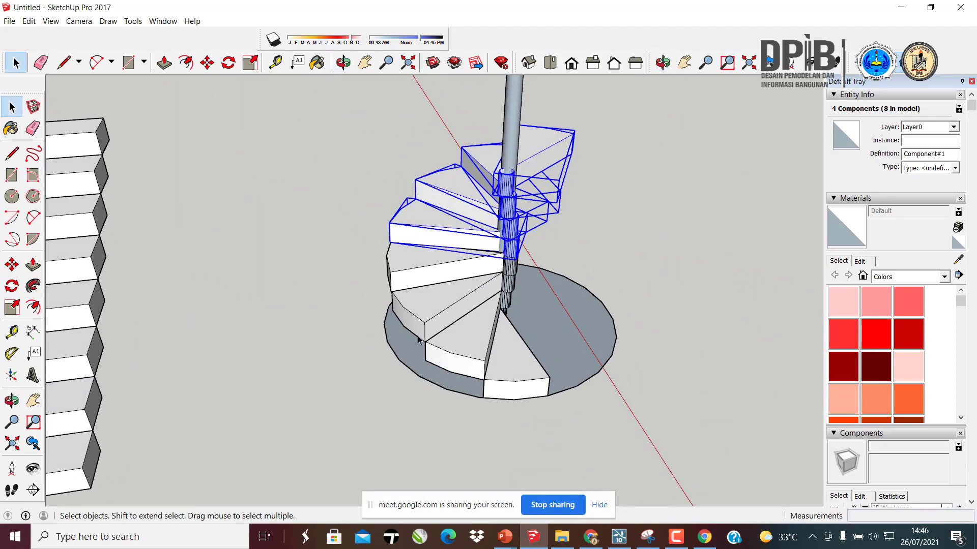
pyautogui.moveTo(553, 346); pyautogui.dragTo(480, 322, button='middle')
pyautogui.keyDown('shift'); pyautogui.click(476, 347); pyautogui.keyUp('shift')
pyautogui.press('m')
pyautogui.click(485, 321)
pyautogui.press('ctrl')
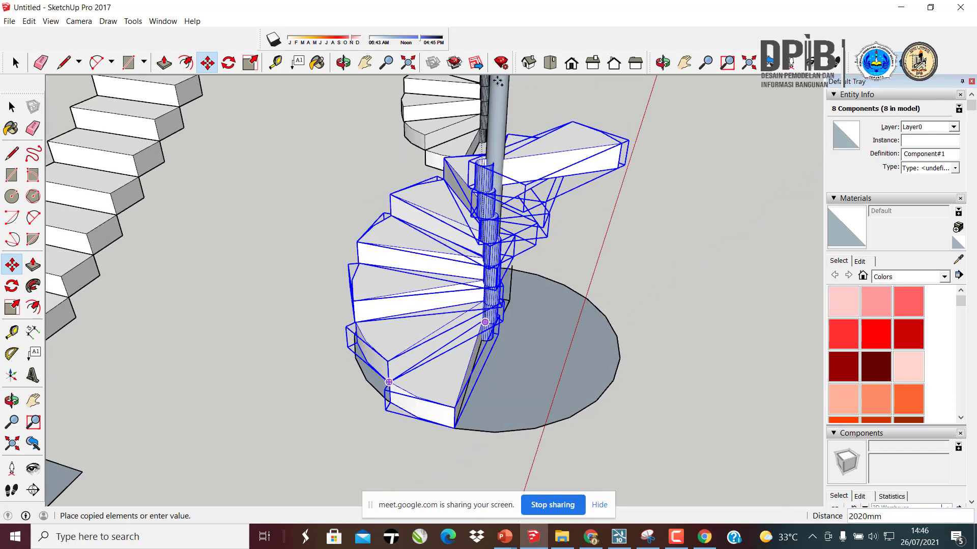
pyautogui.scroll(4, 491, 169)
pyautogui.scroll(5, 483, 173)
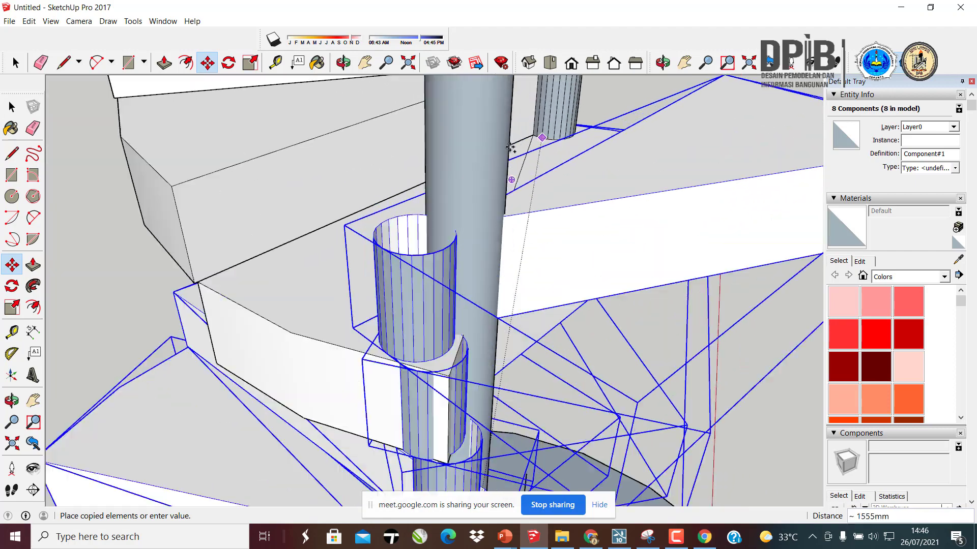
pyautogui.click(161, 285)
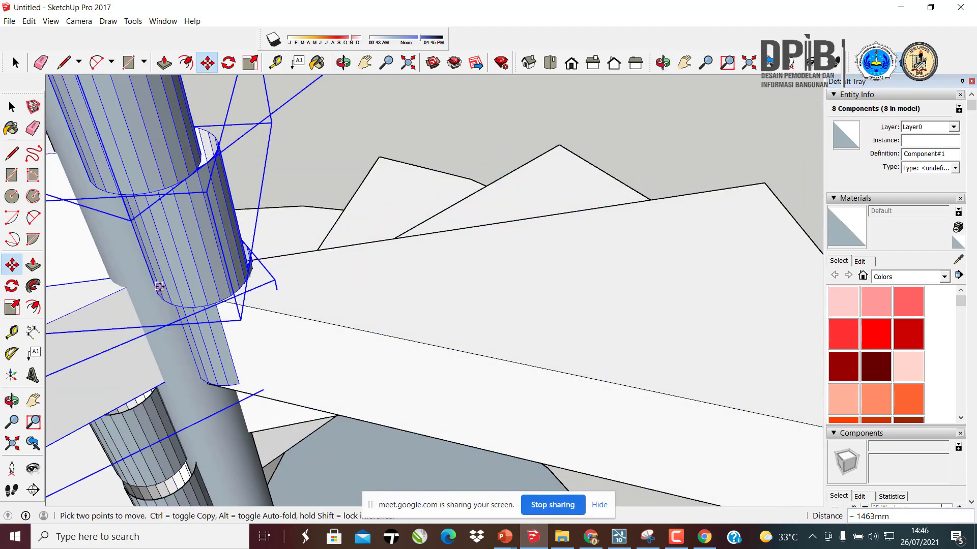
pyautogui.moveTo(161, 284); pyautogui.dragTo(376, 265, button='middle')
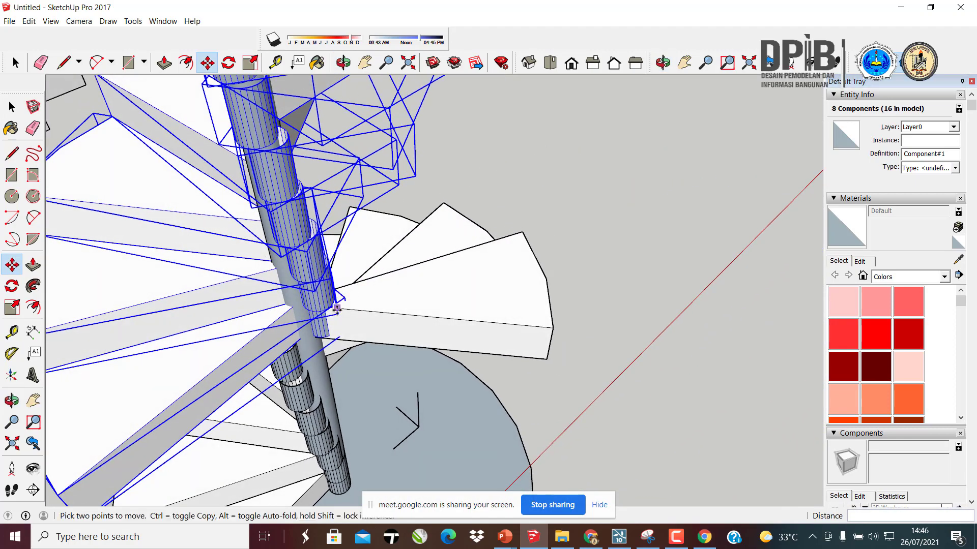
# - Rotate the eight copied treads horizontally around a point beside the pole to follow the spiral's turn
pyautogui.press('q')
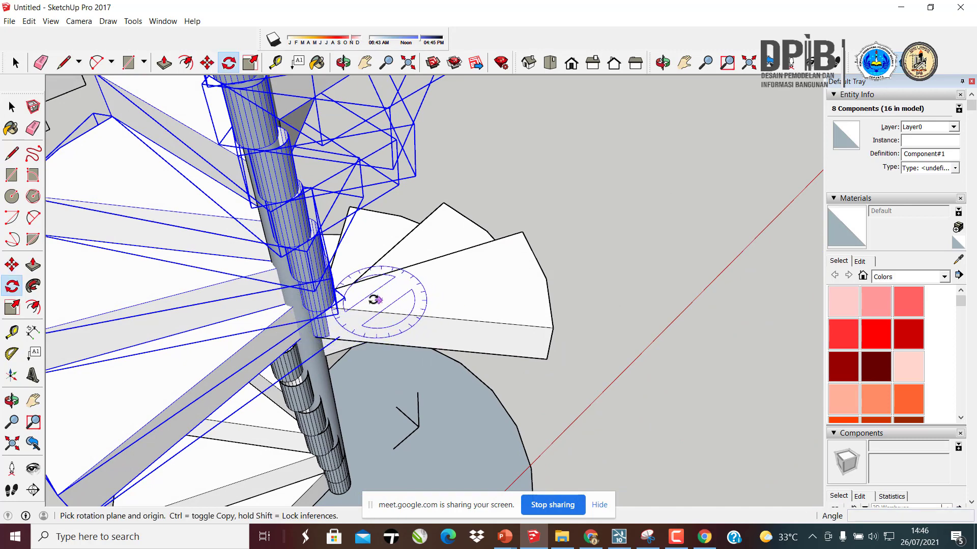
pyautogui.click(351, 303)
pyautogui.click(456, 279)
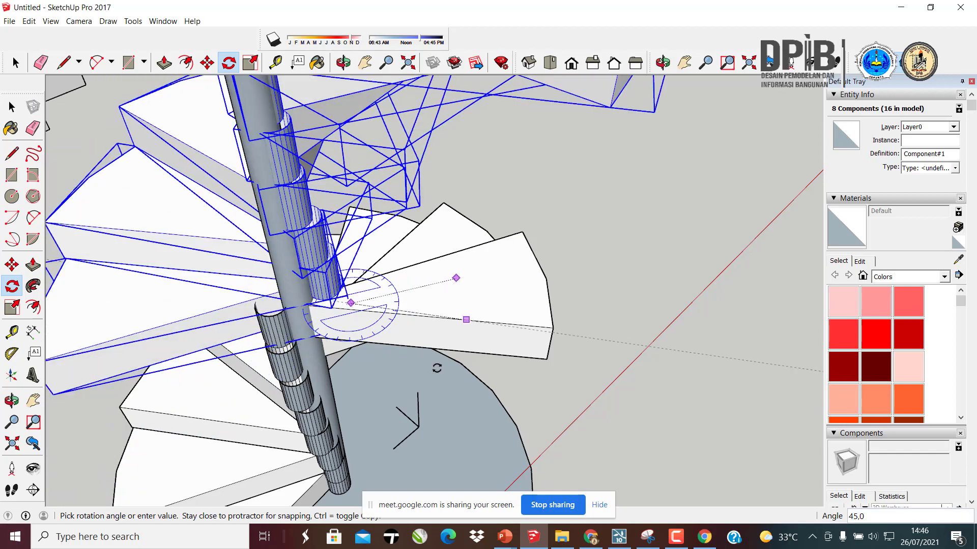
pyautogui.click(491, 304)
pyautogui.moveTo(405, 284); pyautogui.dragTo(122, 236, button='middle')
# - Move the eight copied treads back toward the pole so their lowest inner corner sits against it
pyautogui.scroll(-5, 421, 253)
pyautogui.moveTo(464, 240); pyautogui.dragTo(351, 267, button='middle')
pyautogui.scroll(3, 311, 285)
pyautogui.press('m')
pyautogui.click(351, 266)
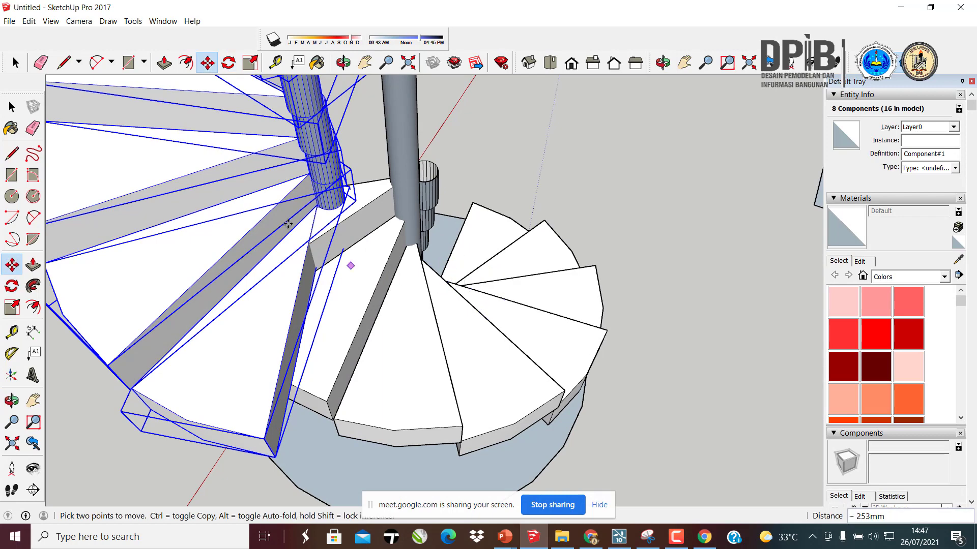
pyautogui.moveTo(216, 163); pyautogui.dragTo(237, 175, button='middle')
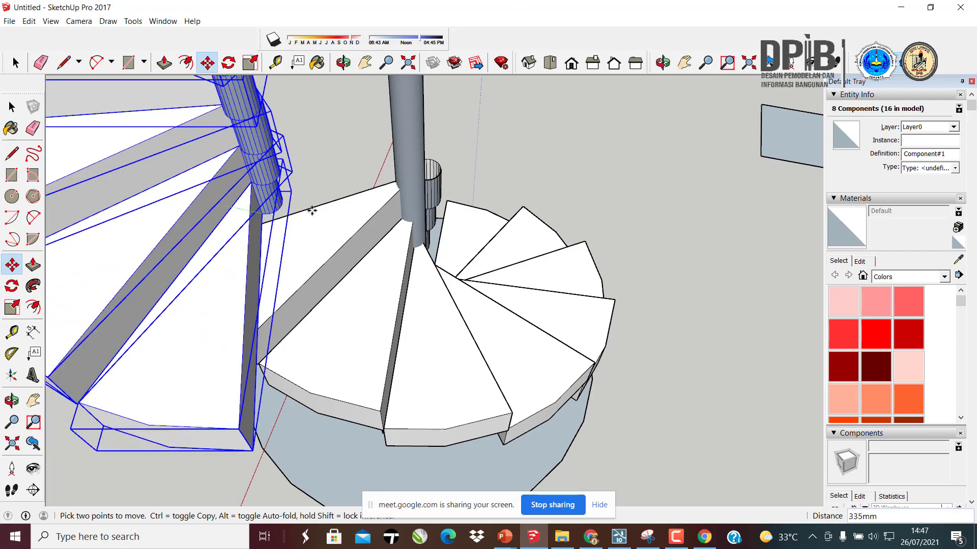
pyautogui.scroll(2, 334, 184)
pyautogui.scroll(4, 334, 184)
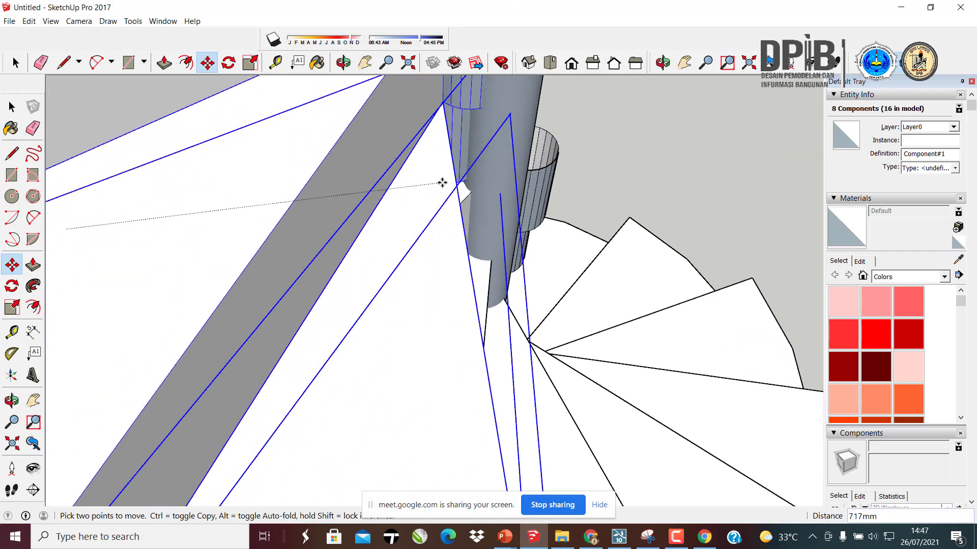
pyautogui.scroll(-5, 449, 178)
pyautogui.moveTo(464, 170); pyautogui.dragTo(442, 187, button='middle')
# - Rotate the eight upper treads horizontally around their inner corner at the pole, using the lowest tread's outer corner as reference
pyautogui.press('q')
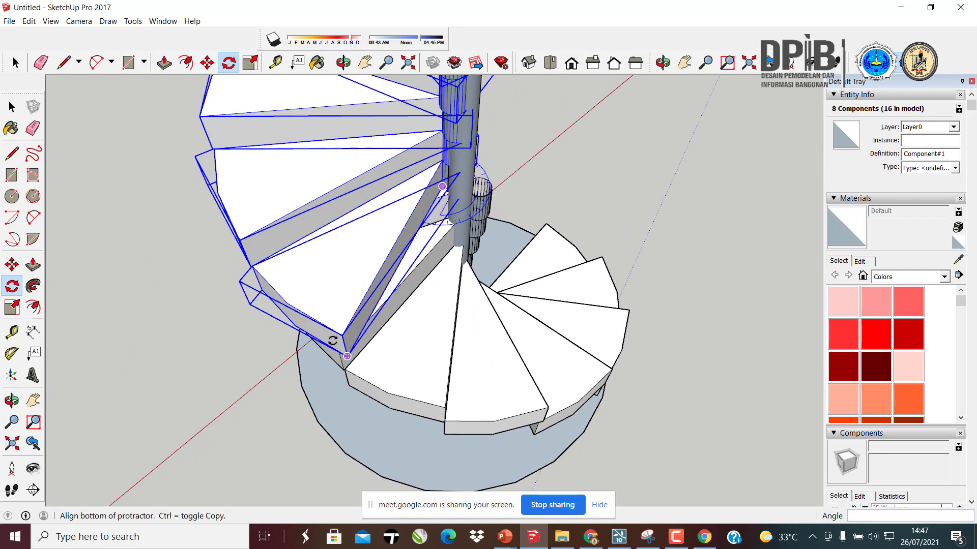
pyautogui.click(347, 356)
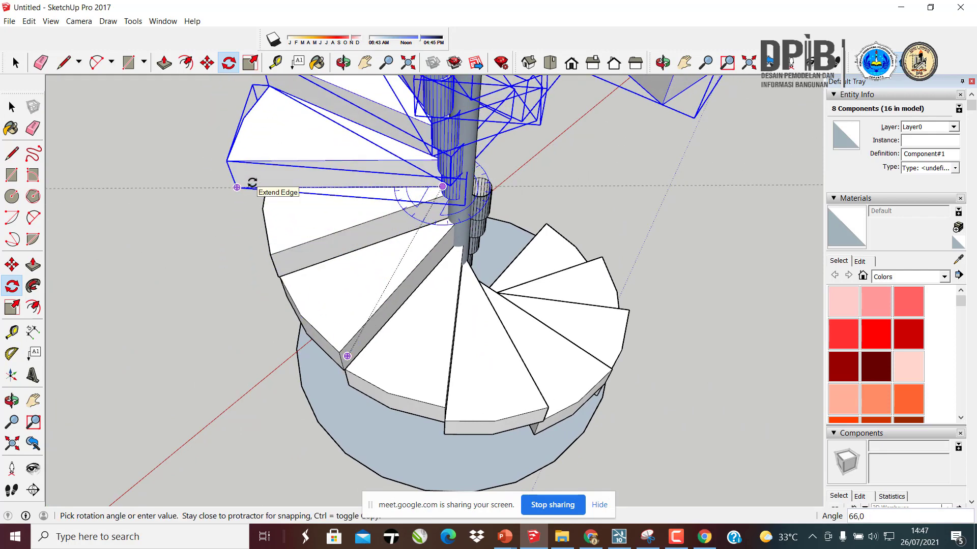
pyautogui.click(258, 162)
pyautogui.scroll(5, 381, 181)
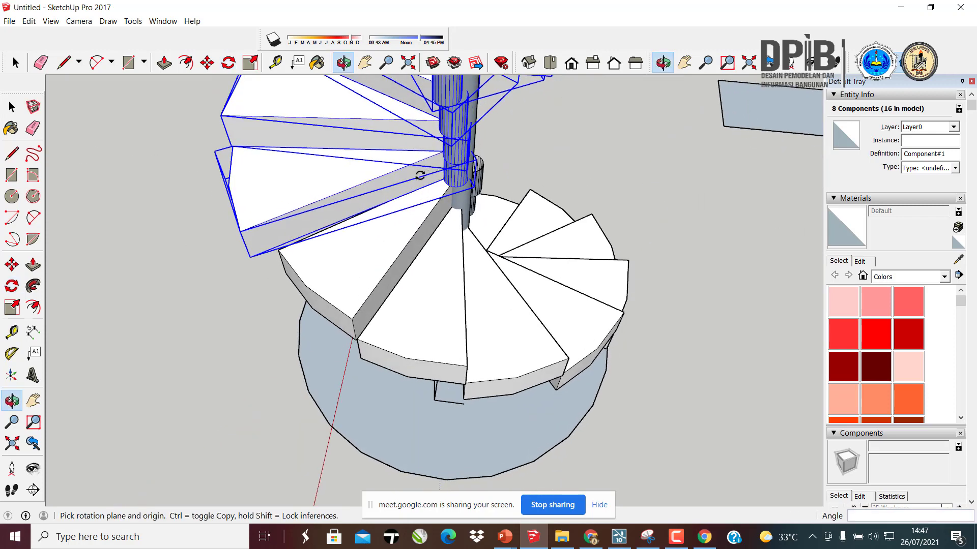
# - Shift the eight upper treads in moves of 121 mm and 36 mm toward the outer corner of the tread below
pyautogui.press('m')
pyautogui.click(372, 255)
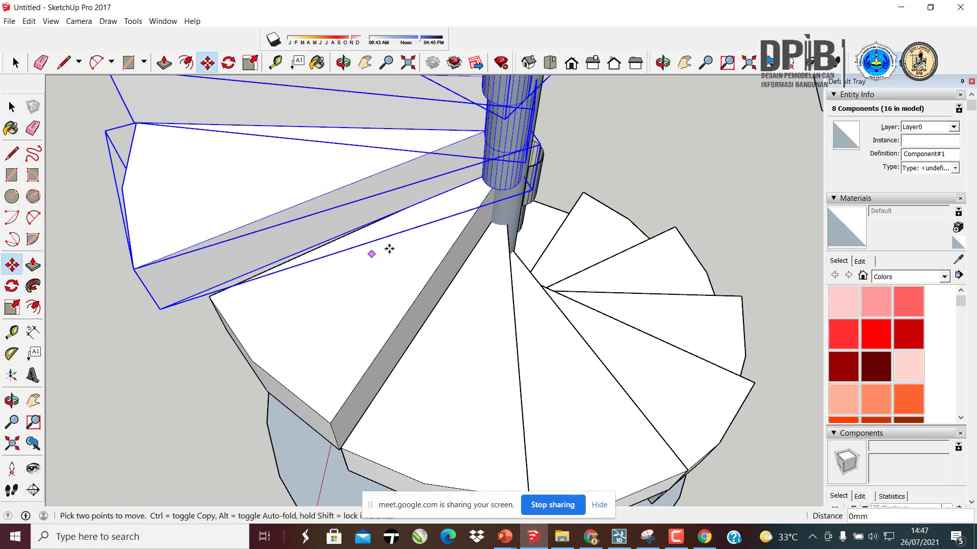
pyautogui.click(407, 244)
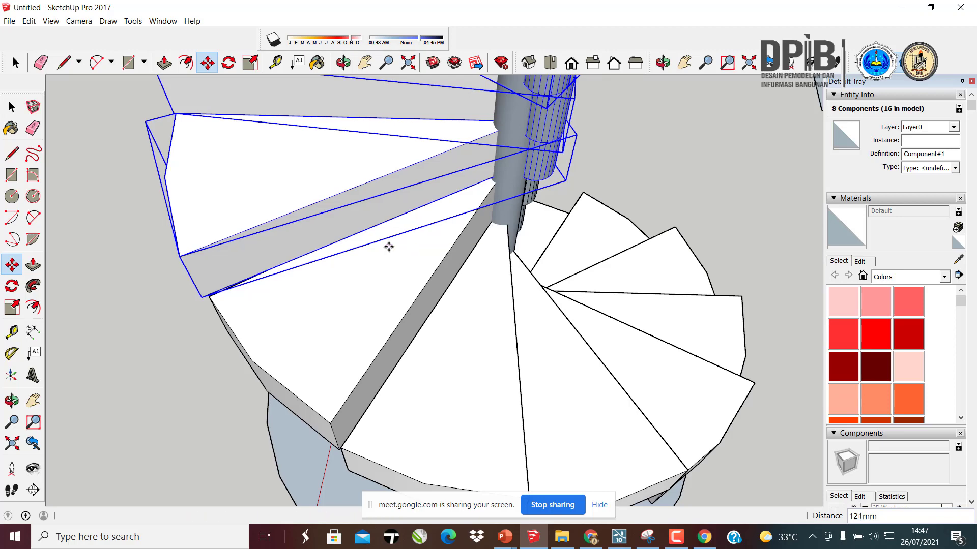
pyautogui.scroll(4, 200, 295)
pyautogui.click(208, 308)
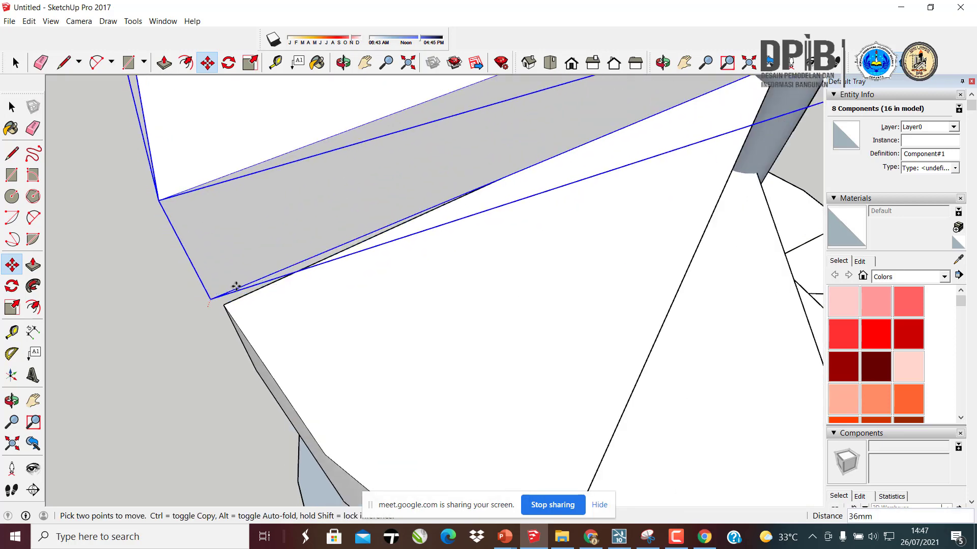
pyautogui.scroll(3, 247, 269)
pyautogui.scroll(-6, 337, 168)
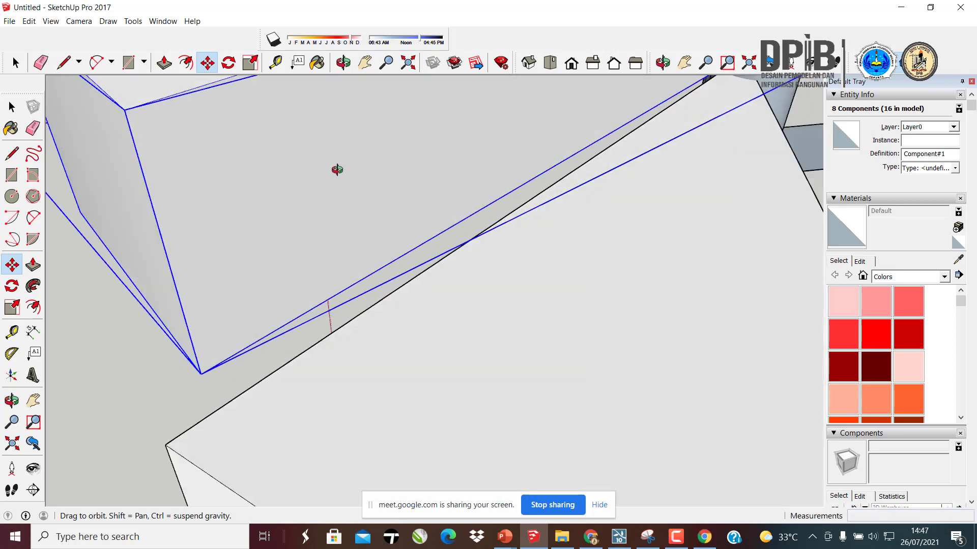
# - Move the eight upper treads so their lowest outer corner meets the top outer corner of the tread below
pyautogui.scroll(3, 258, 305)
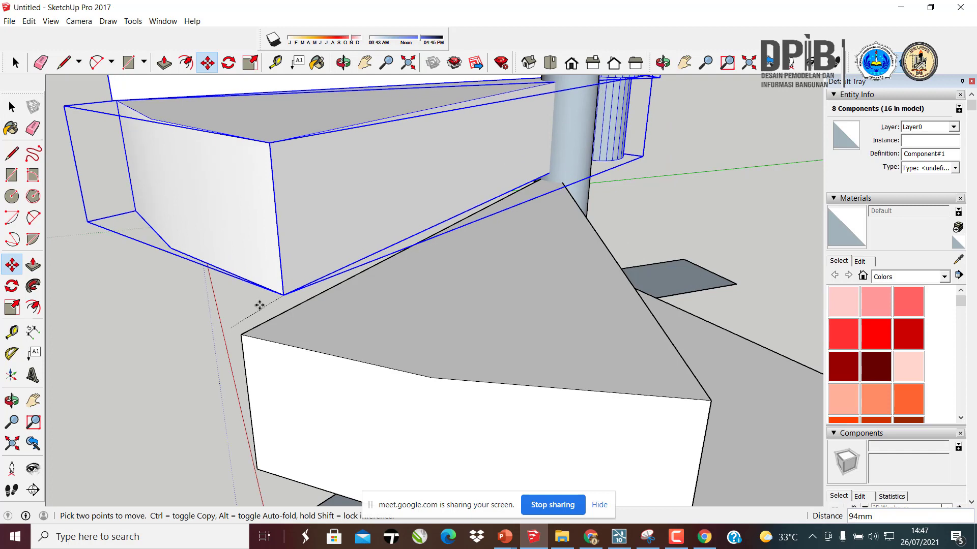
pyautogui.click(246, 332)
pyautogui.scroll(1, 242, 315)
pyautogui.scroll(-2, 243, 310)
pyautogui.click(243, 301)
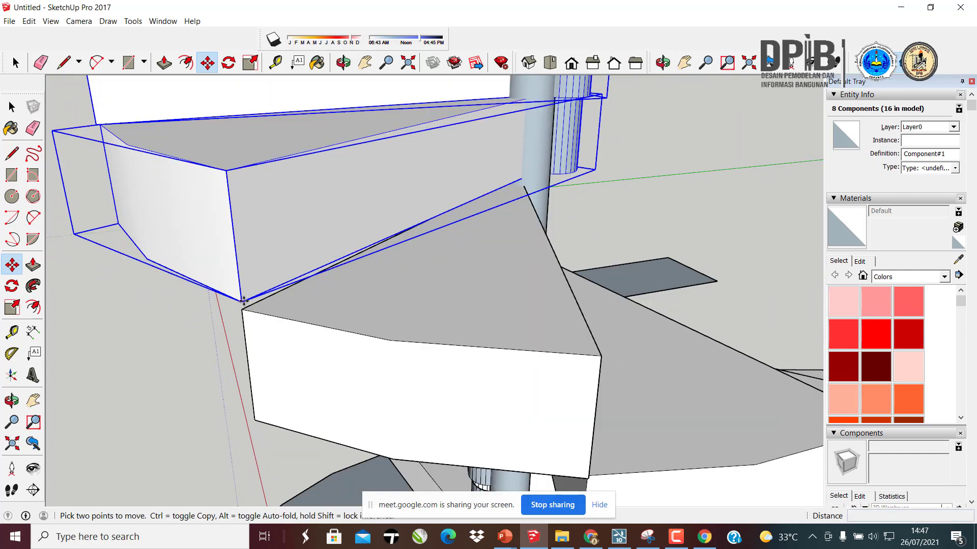
pyautogui.click(244, 301)
pyautogui.scroll(-3, 294, 299)
pyautogui.moveTo(295, 298); pyautogui.dragTo(278, 436, button='middle')
# - Rotate the eight upper treads about 2.6° around their lowest outer corner to line up with the tread below
pyautogui.press('q')
pyautogui.scroll(3, 283, 429)
pyautogui.click(281, 440)
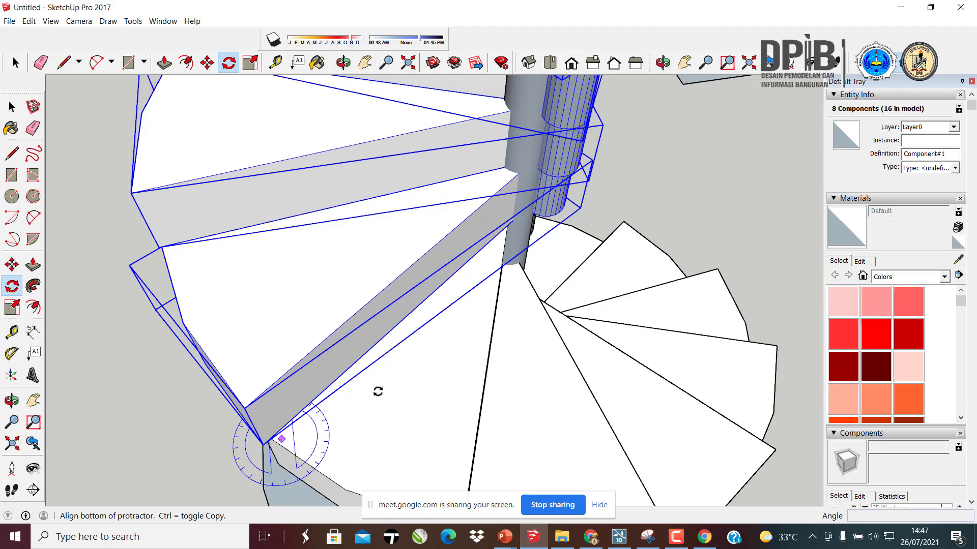
pyautogui.click(480, 277)
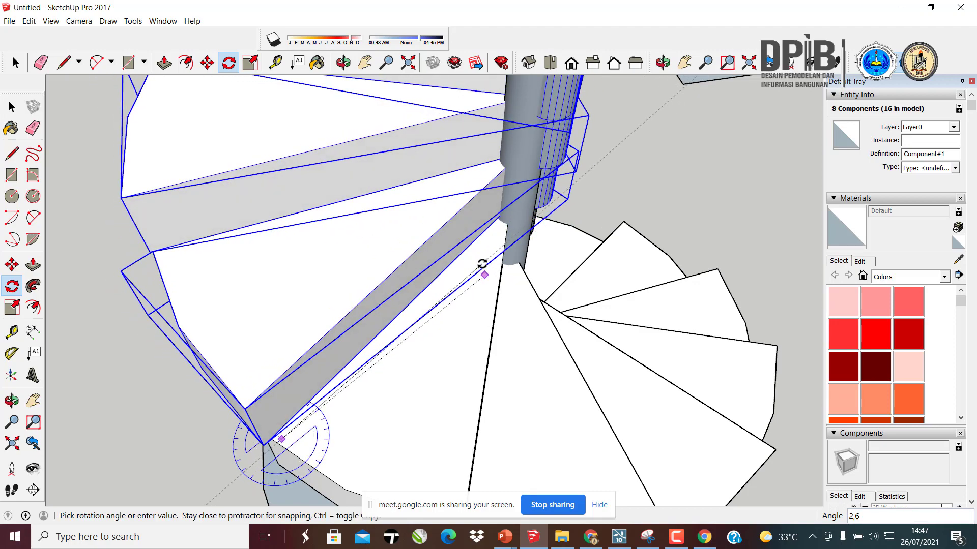
pyautogui.click(482, 265)
pyautogui.scroll(-5, 434, 270)
pyautogui.moveTo(550, 284); pyautogui.dragTo(331, 116, button='middle')
pyautogui.press('space')
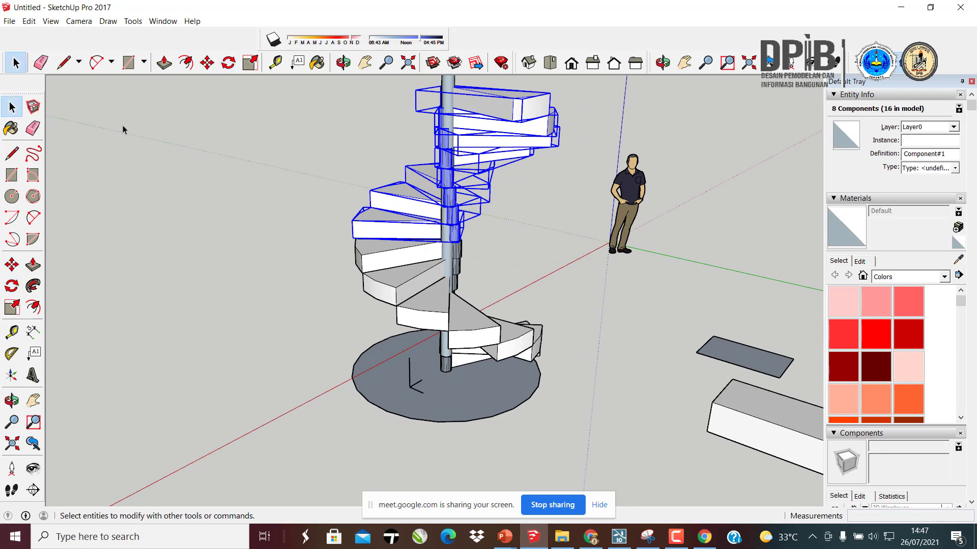
# - Clear the selection and select the spiral's treads progressively from the lowest one upward
pyautogui.click(253, 203)
pyautogui.moveTo(253, 203); pyautogui.dragTo(511, 376, button='middle')
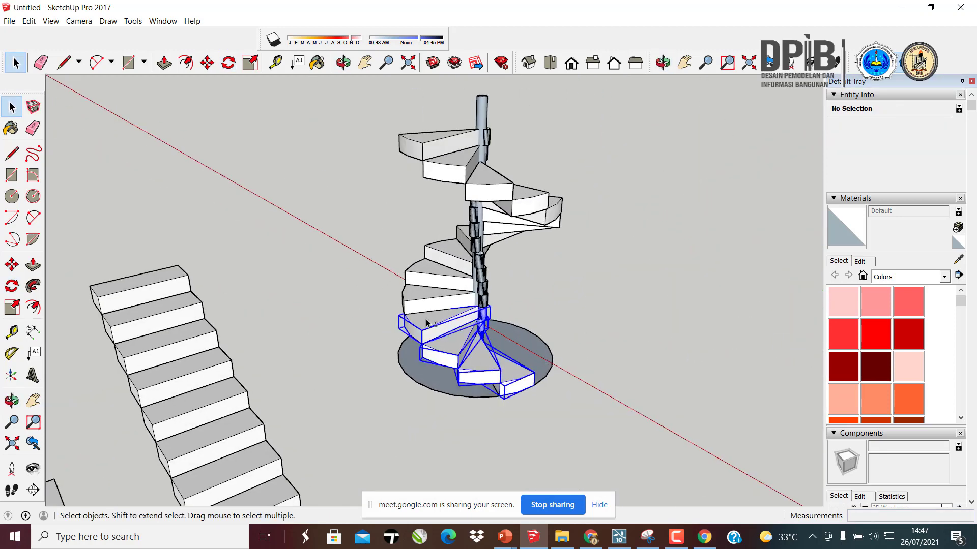
pyautogui.moveTo(338, 316); pyautogui.dragTo(386, 306, button='middle')
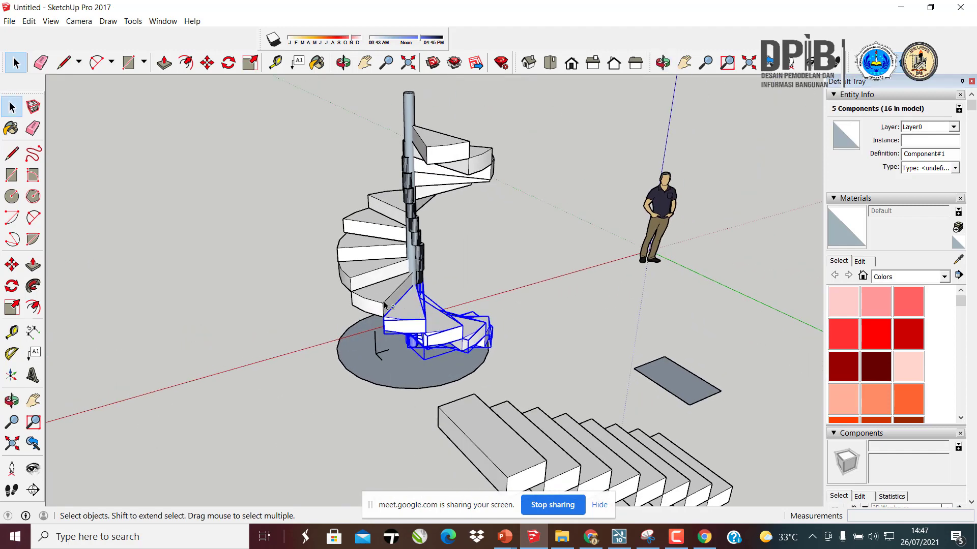
pyautogui.keyDown('ctrl'); pyautogui.click(356, 247); pyautogui.keyUp('ctrl')
pyautogui.moveTo(356, 246); pyautogui.dragTo(373, 291, button='middle')
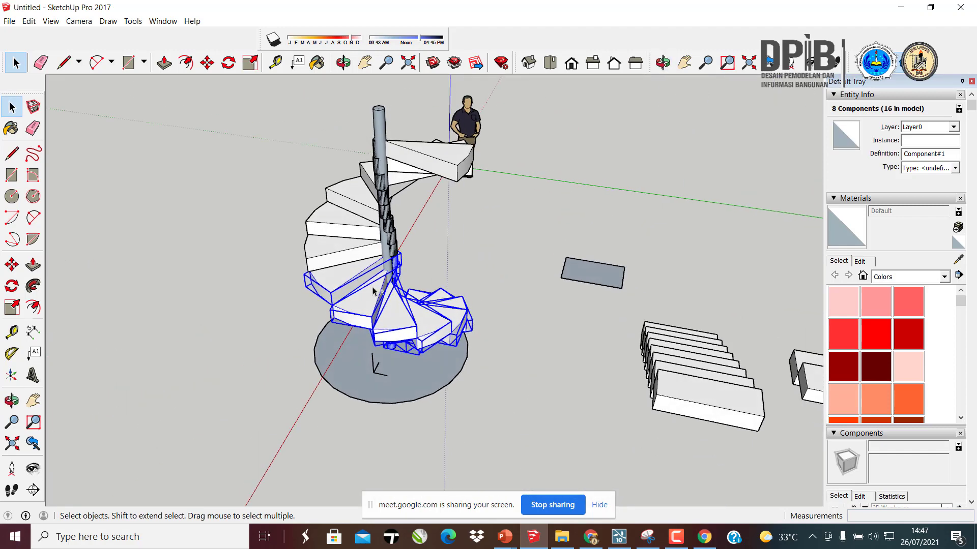
pyautogui.moveTo(266, 237); pyautogui.dragTo(349, 218, button='middle')
pyautogui.keyDown('shift'); pyautogui.click(365, 179); pyautogui.keyUp('shift')
pyautogui.moveTo(388, 247); pyautogui.dragTo(509, 242, button='middle')
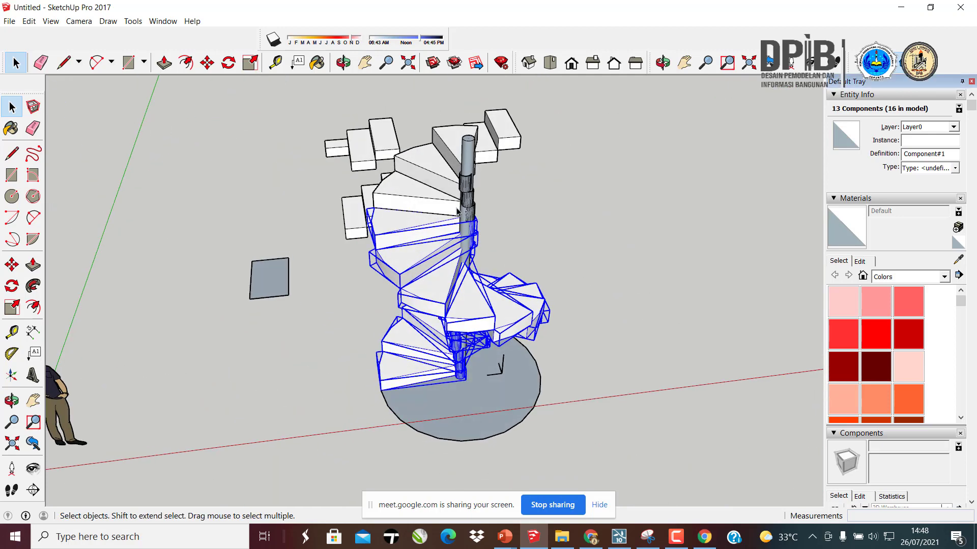
pyautogui.keyDown('shift'); pyautogui.click(414, 185); pyautogui.keyUp('shift')
pyautogui.moveTo(425, 151); pyautogui.dragTo(455, 241, button='middle')
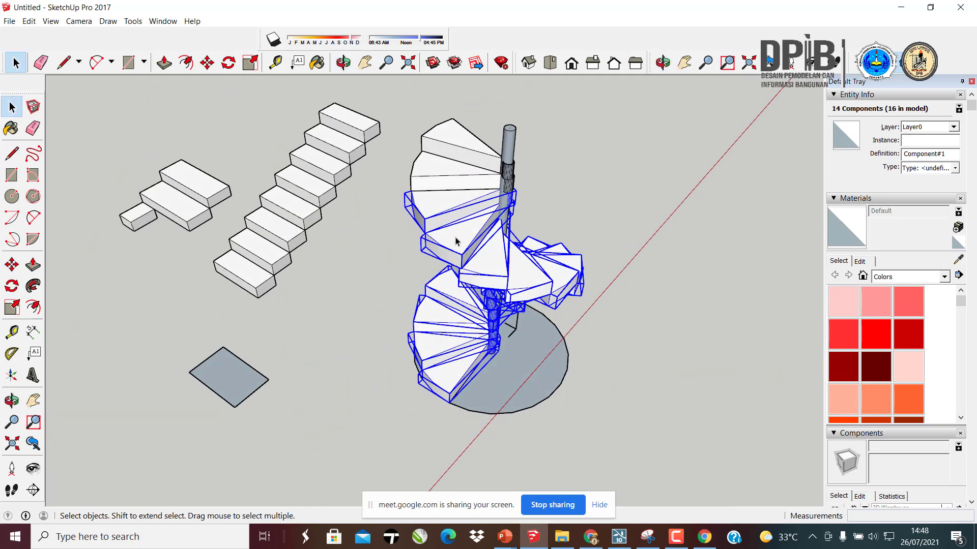
# - Complete the selection of all 16 spiral stair treads and scale them vertically by about 1.29
pyautogui.scroll(3, 405, 166)
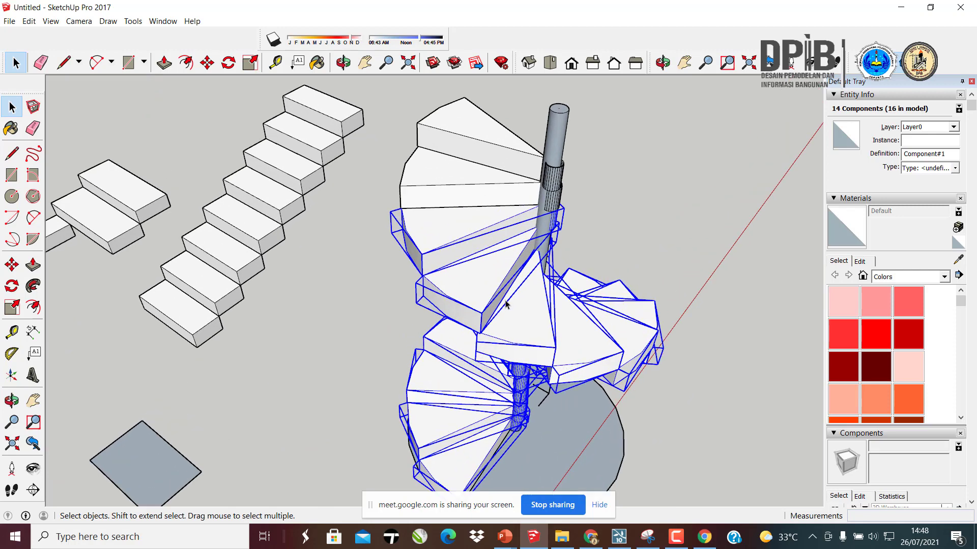
pyautogui.keyDown('shift'); pyautogui.click(451, 196); pyautogui.keyUp('shift')
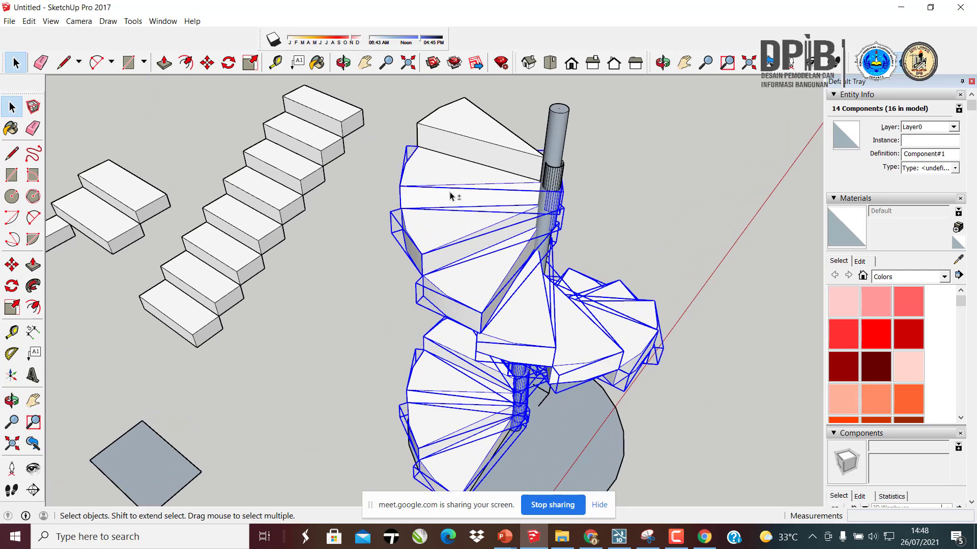
pyautogui.keyDown('shift'); pyautogui.click(475, 149); pyautogui.keyUp('shift')
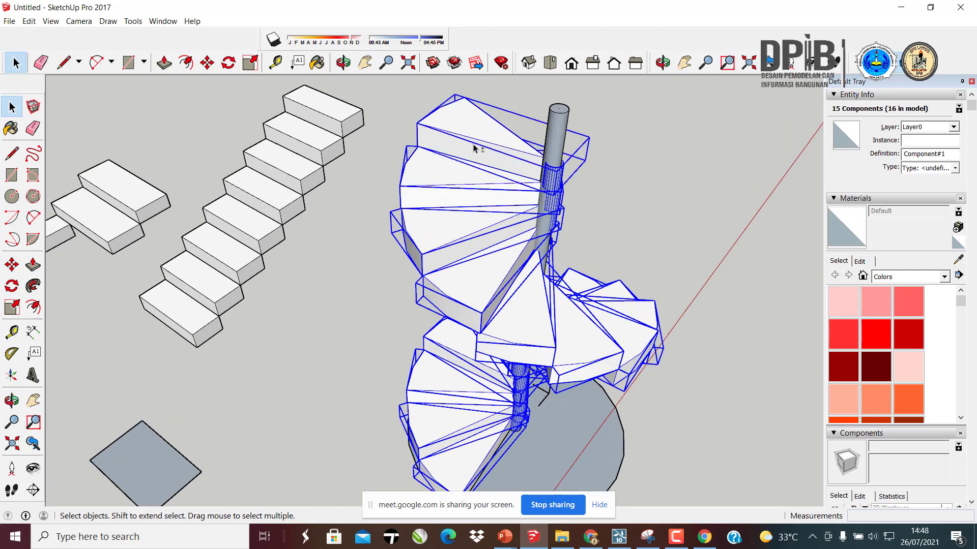
pyautogui.scroll(-5, 489, 347)
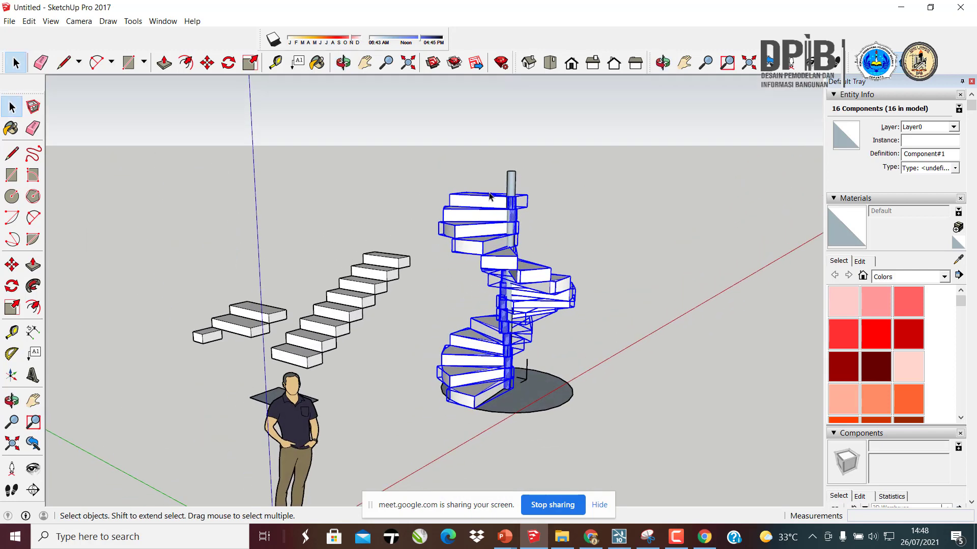
pyautogui.press('s')
pyautogui.moveTo(507, 195); pyautogui.dragTo(498, 135)
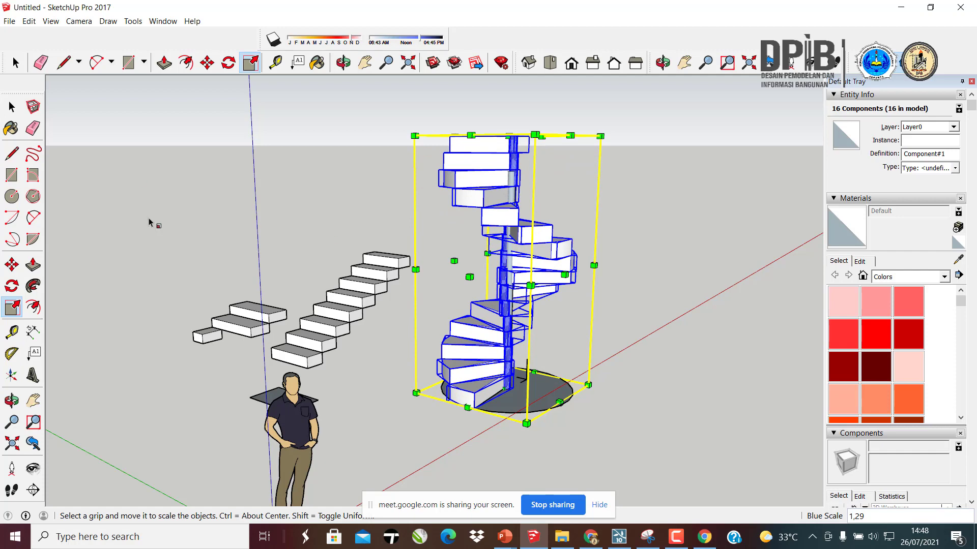
pyautogui.press('space')
pyautogui.click(628, 274)
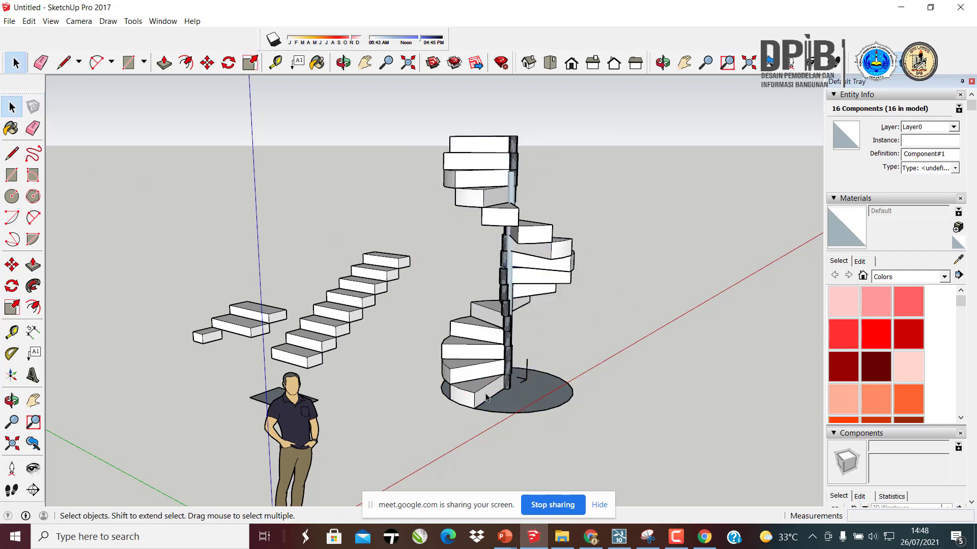
# - Move the human scale figure along the ground to stand beside the base of the spiral staircase
pyautogui.click(293, 457)
pyautogui.moveTo(361, 421); pyautogui.dragTo(278, 421, button='middle')
pyautogui.press('m')
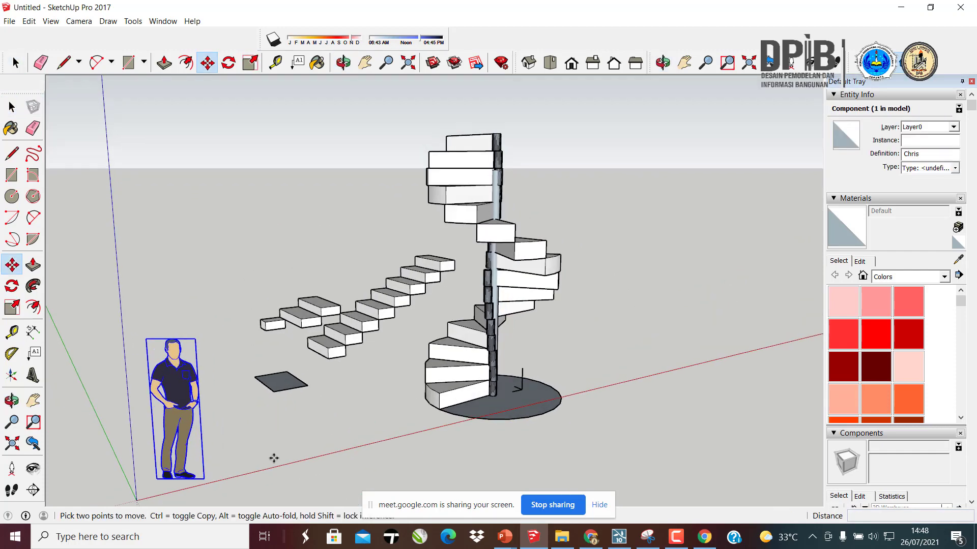
pyautogui.click(208, 488)
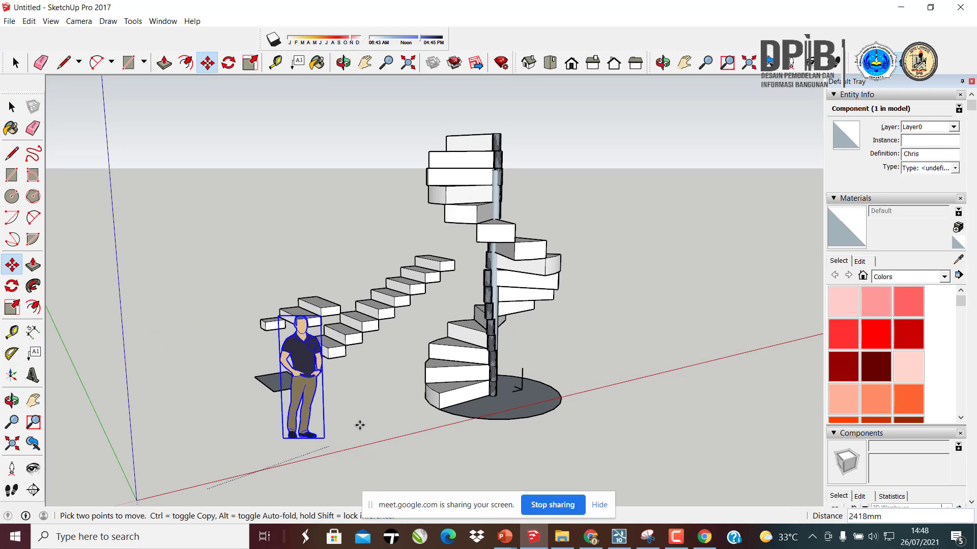
pyautogui.click(429, 423)
pyautogui.moveTo(394, 429); pyautogui.dragTo(467, 268, button='middle')
pyautogui.scroll(5, 467, 269)
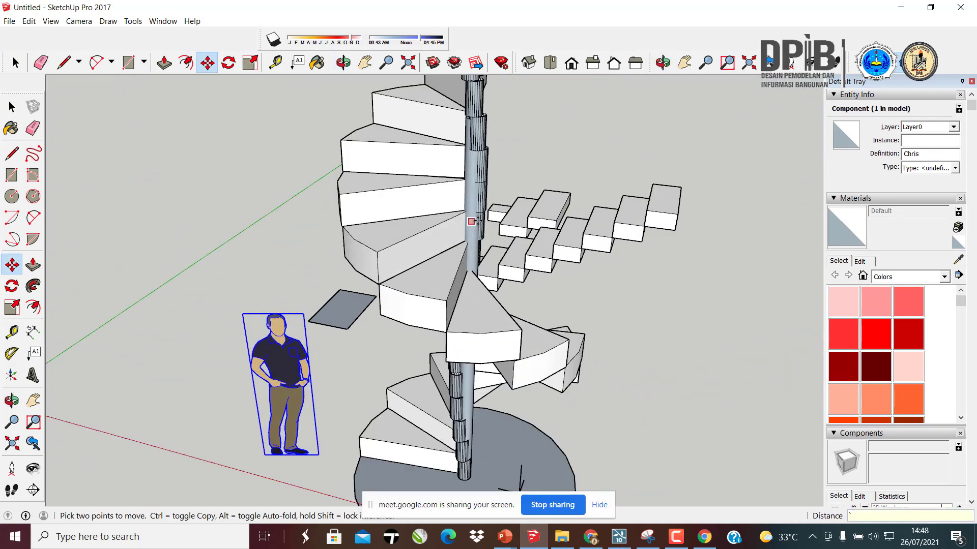
pyautogui.click(12, 107)
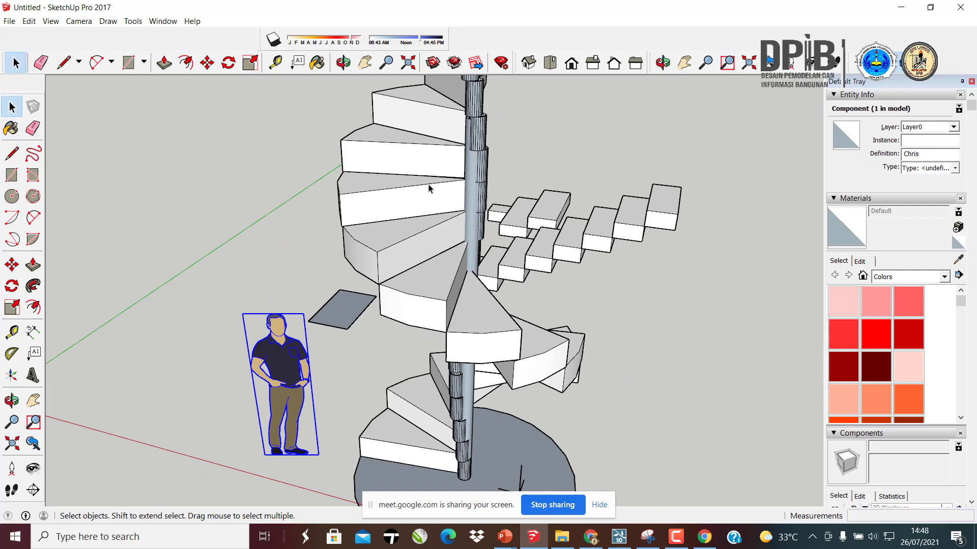
pyautogui.click(476, 192)
pyautogui.tripleClick(476, 192)
pyautogui.moveTo(476, 192); pyautogui.dragTo(476, 216, button='middle')
pyautogui.click(683, 359)
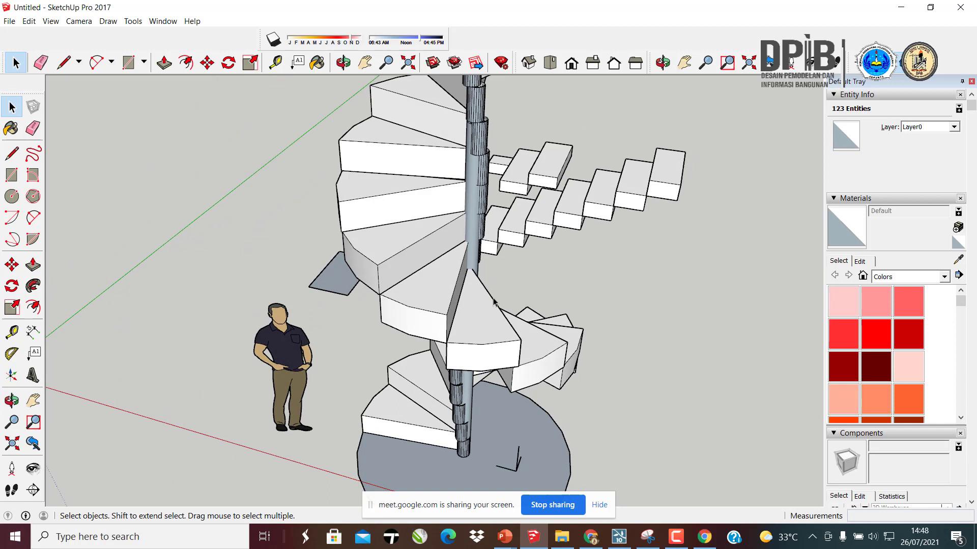
# - Group the full geometry of the spiral staircase's central pole and convert that group into a component
pyautogui.tripleClick(474, 212)
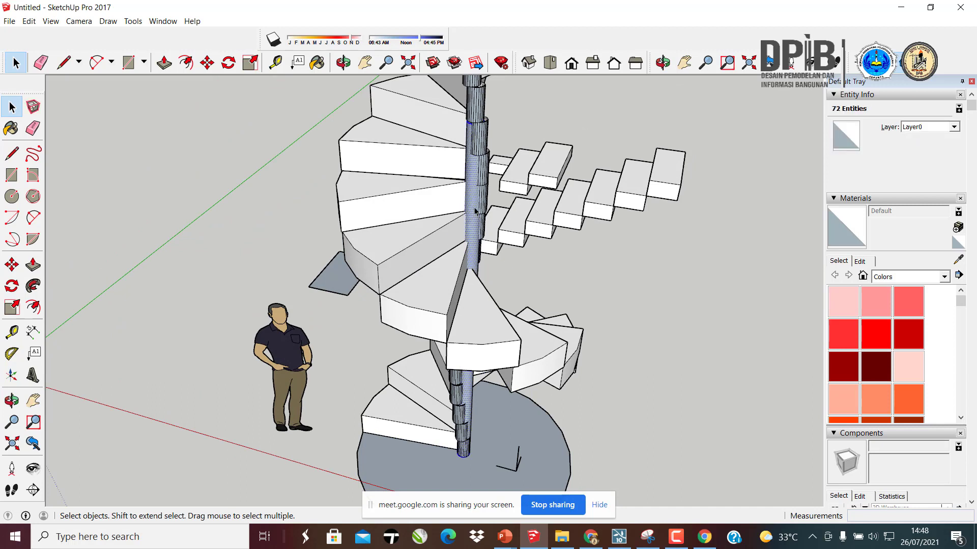
pyautogui.rightClick(475, 212)
pyautogui.click(524, 303)
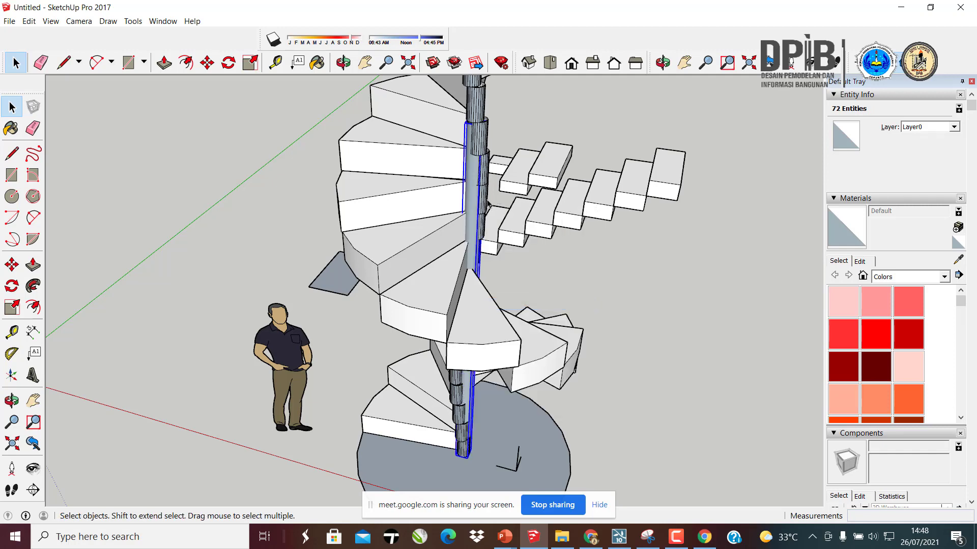
pyautogui.rightClick(472, 191)
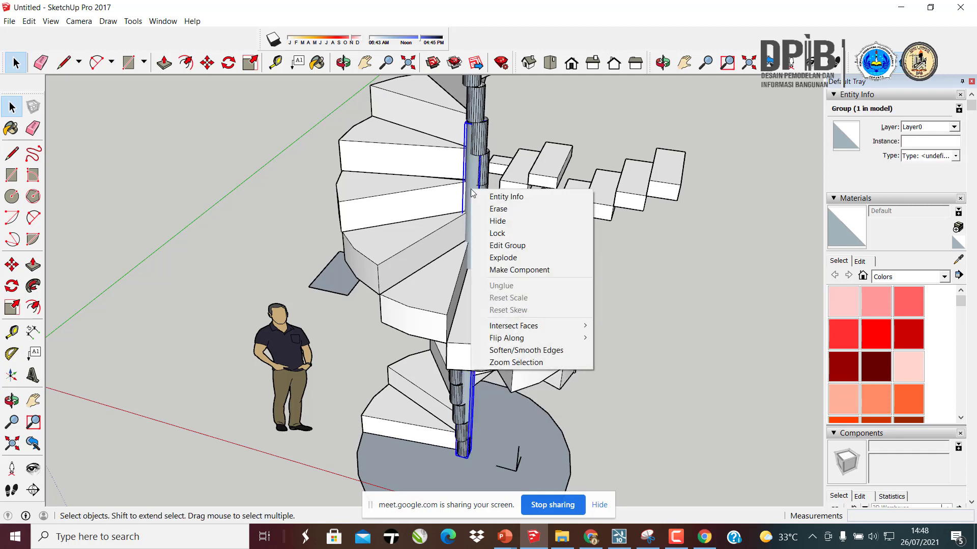
pyautogui.click(516, 270)
pyautogui.click(512, 354)
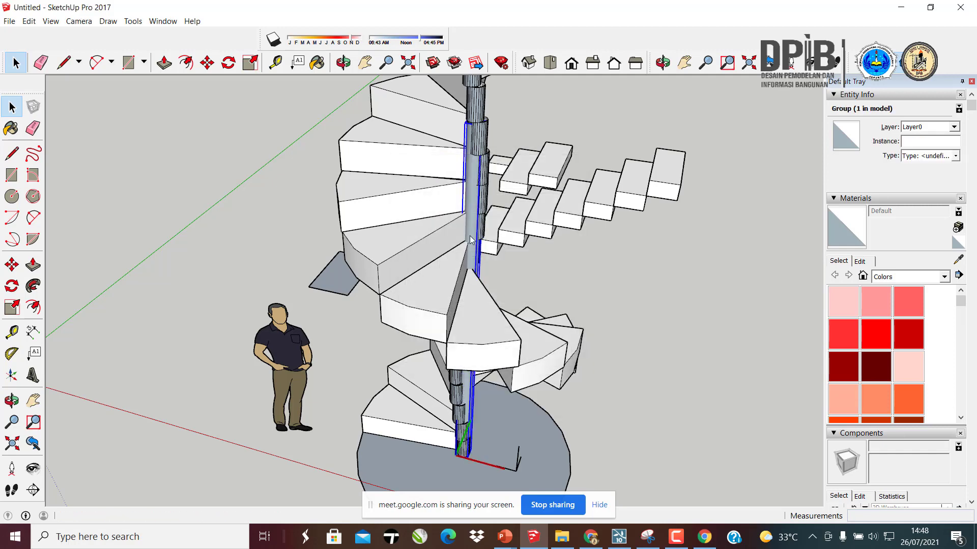
# - Open the central pole for editing and scale its geometry upward until it extends beyond the top tread
pyautogui.doubleClick(469, 203)
pyautogui.click(469, 204)
pyautogui.moveTo(486, 177); pyautogui.dragTo(510, 222, button='middle')
pyautogui.press('s')
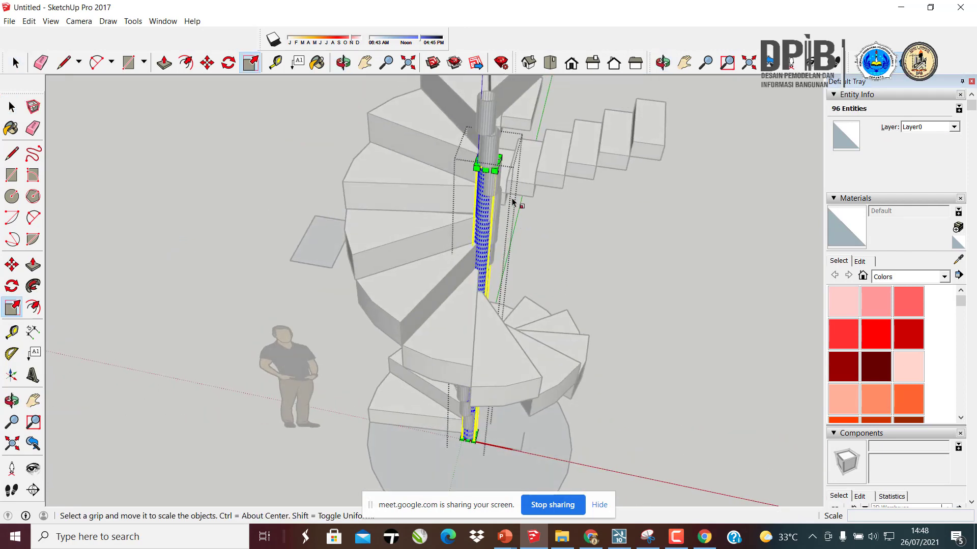
pyautogui.moveTo(489, 162); pyautogui.dragTo(481, 107)
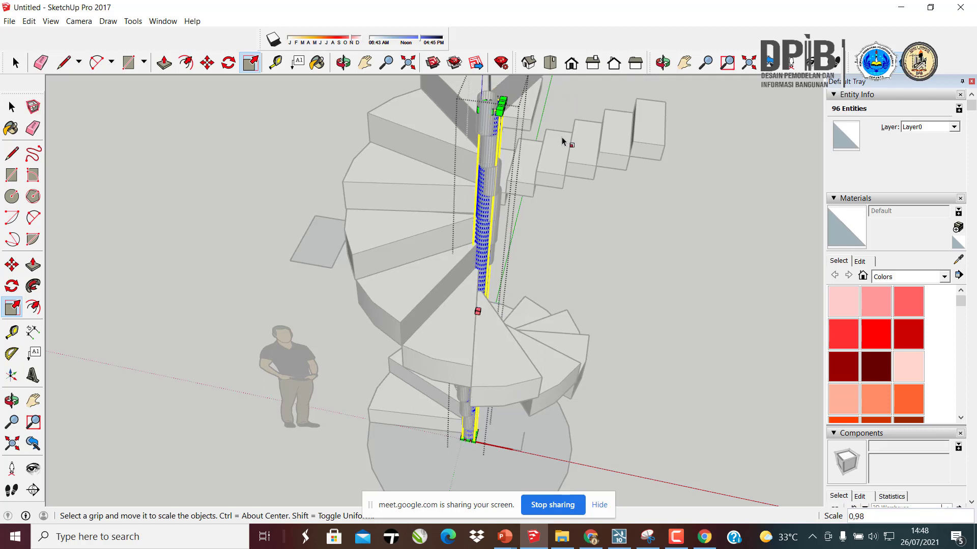
pyautogui.moveTo(562, 141); pyautogui.dragTo(477, 299, button='middle')
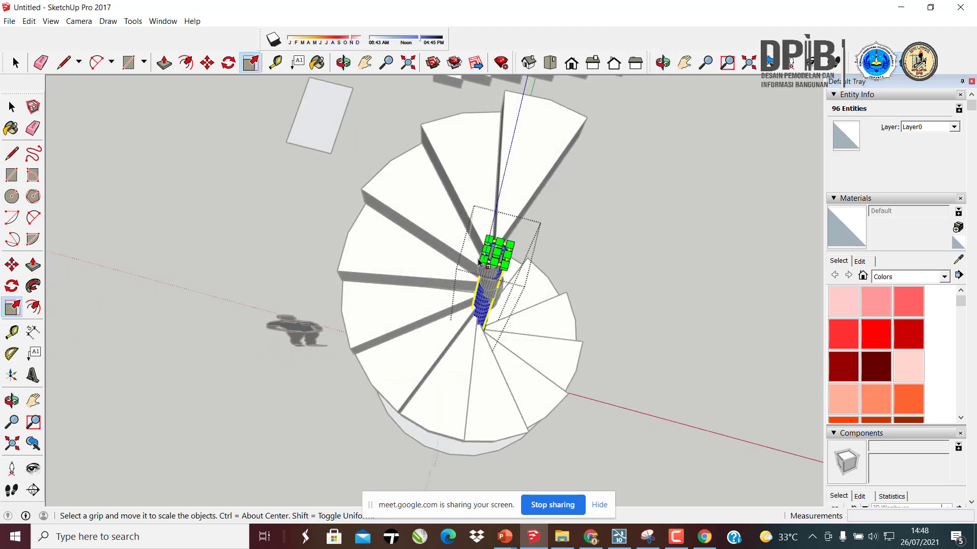
pyautogui.moveTo(482, 261); pyautogui.dragTo(458, 218)
pyautogui.moveTo(458, 217); pyautogui.dragTo(501, 262, button='middle')
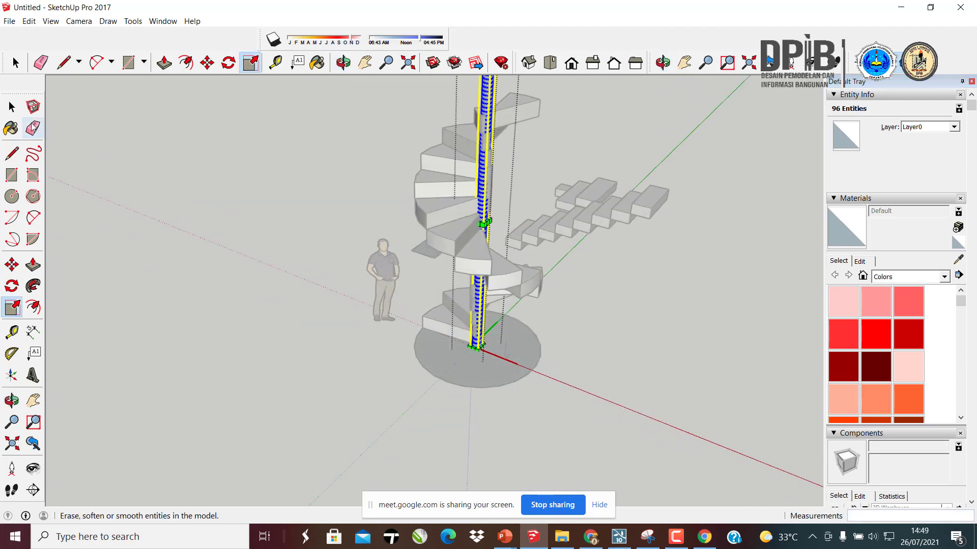
pyautogui.click(12, 107)
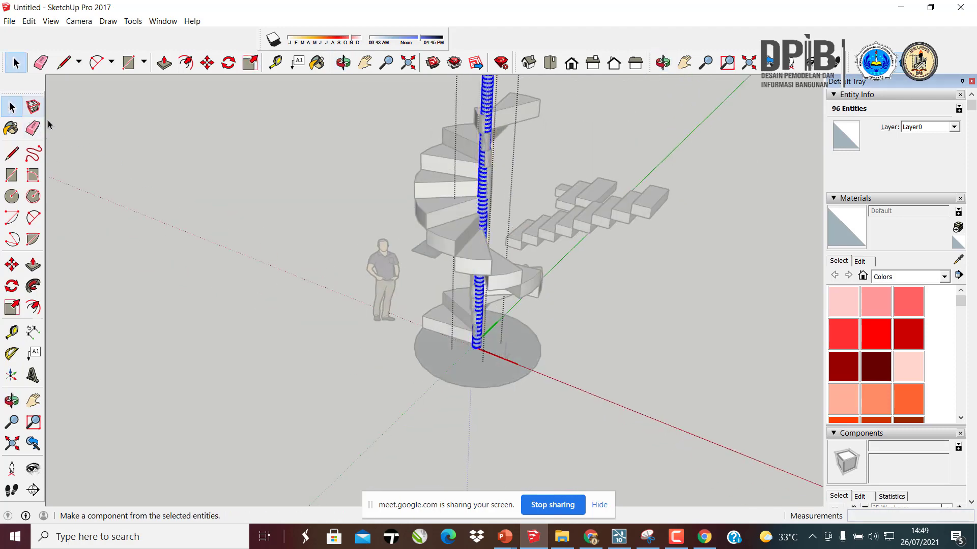
# - Paint the central pole's selected geometry with the dark red Color A08 and close the pole for editing
pyautogui.click(875, 337)
pyautogui.click(876, 365)
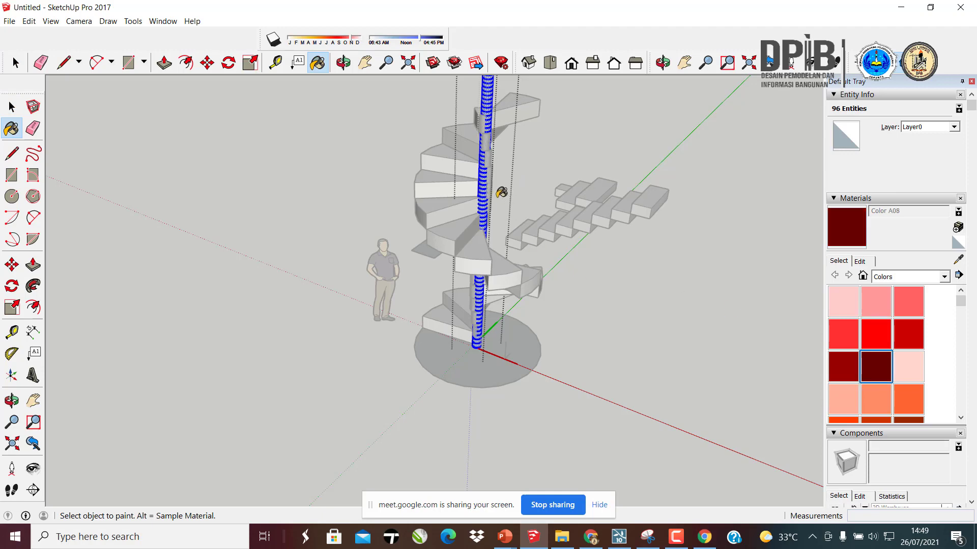
pyautogui.scroll(2, 501, 192)
pyautogui.click(489, 184)
pyautogui.click(12, 107)
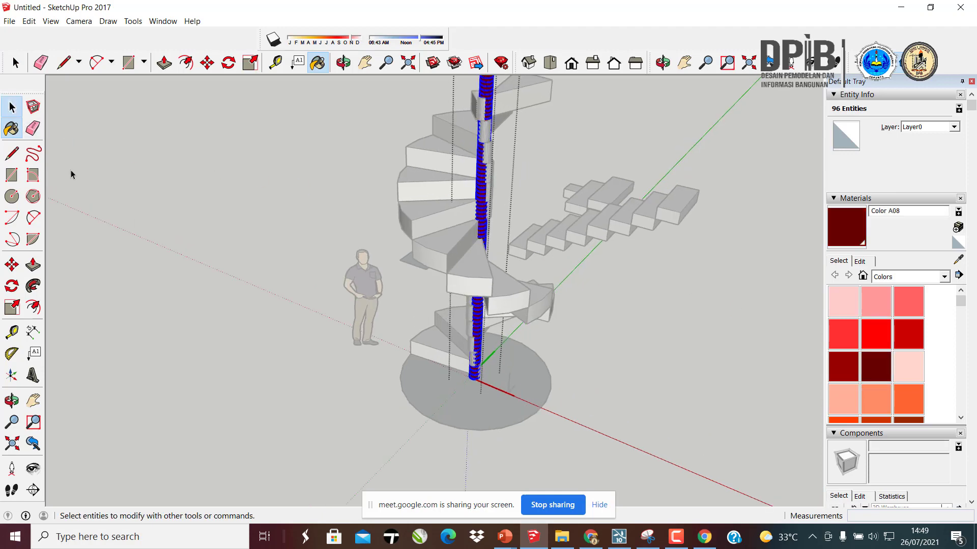
pyautogui.click(267, 272)
pyautogui.moveTo(237, 306)
pyautogui.mouseDown(button='middle')
pyautogui.moveTo(630, 310)
pyautogui.moveTo(178, 270)
pyautogui.moveTo(141, 245)
pyautogui.moveTo(414, 235)
pyautogui.moveTo(206, 302)
pyautogui.moveTo(188, 266)
pyautogui.moveTo(396, 251)
pyautogui.moveTo(475, 258)
pyautogui.moveTo(380, 274)
pyautogui.moveTo(471, 283)
pyautogui.moveTo(613, 209)
pyautogui.moveTo(358, 284)
pyautogui.mouseUp(button='middle')
pyautogui.click(430, 373)
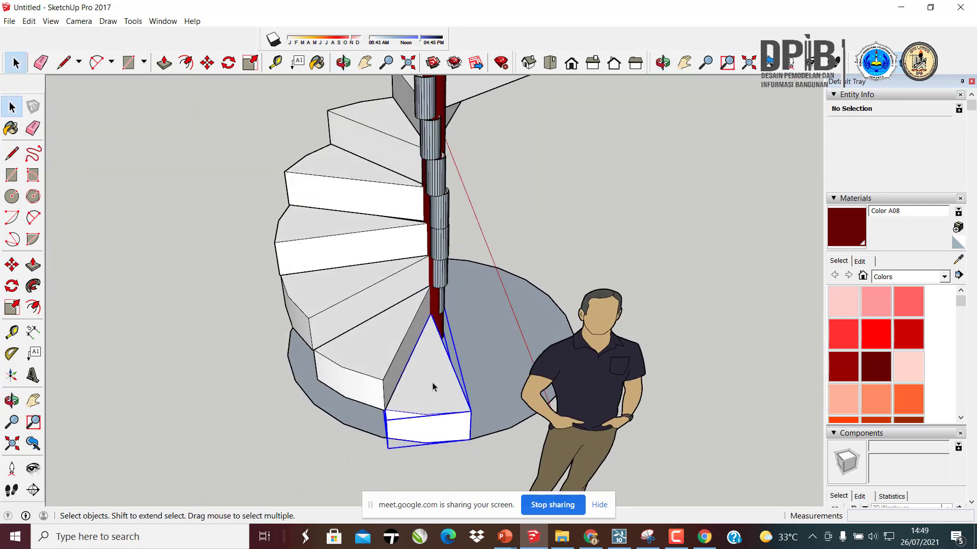
pyautogui.moveTo(444, 388); pyautogui.dragTo(406, 367, button='middle')
pyautogui.scroll(-4, 466, 314)
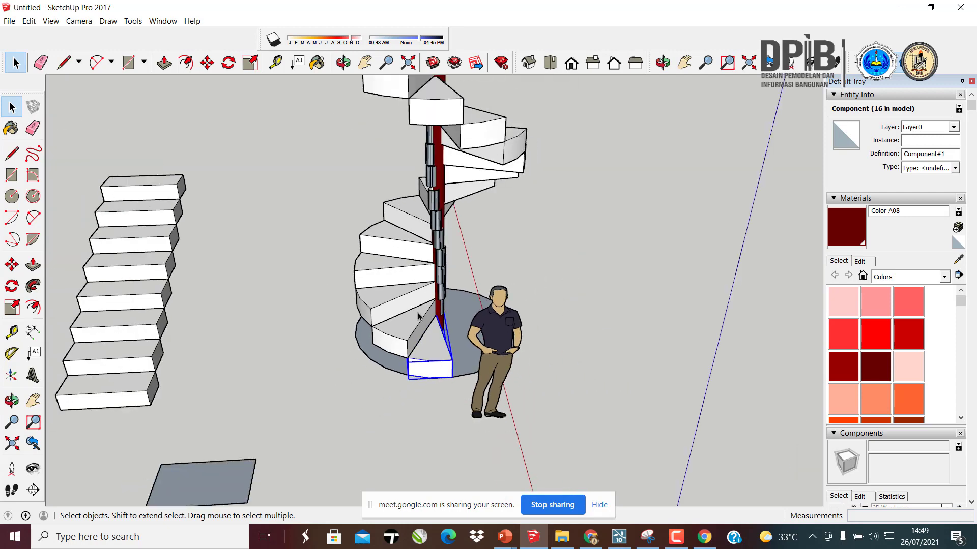
pyautogui.moveTo(466, 314); pyautogui.dragTo(444, 334, button='middle')
pyautogui.scroll(3, 444, 334)
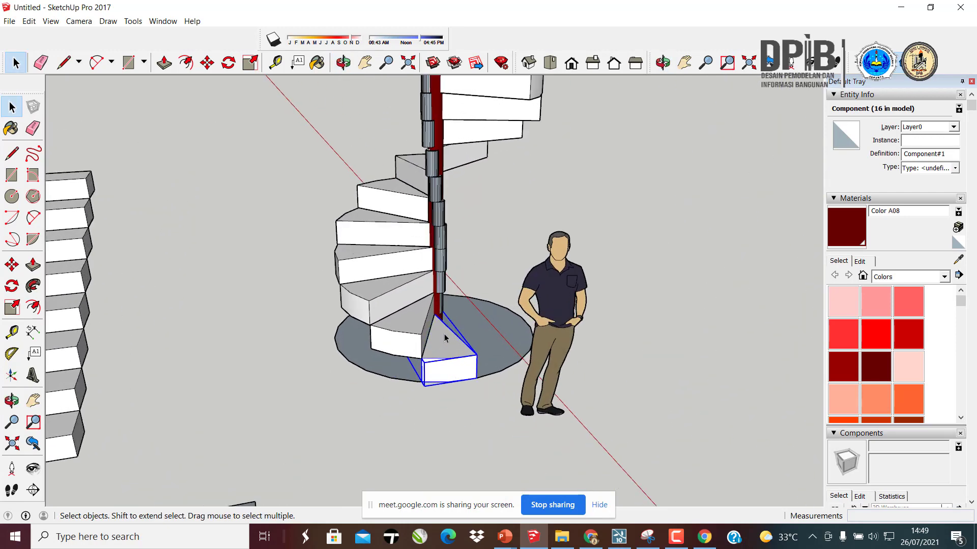
pyautogui.click(415, 324)
pyautogui.click(388, 303)
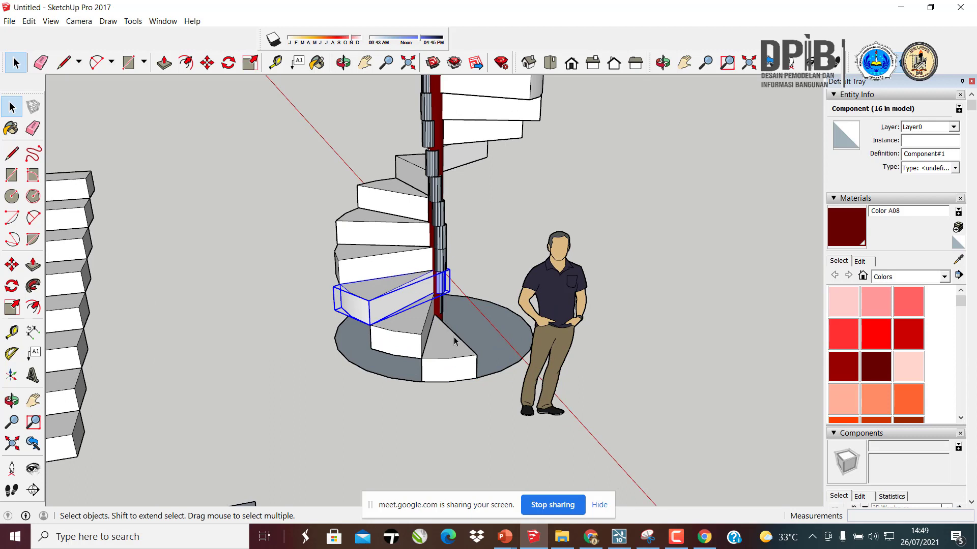
pyautogui.click(469, 352)
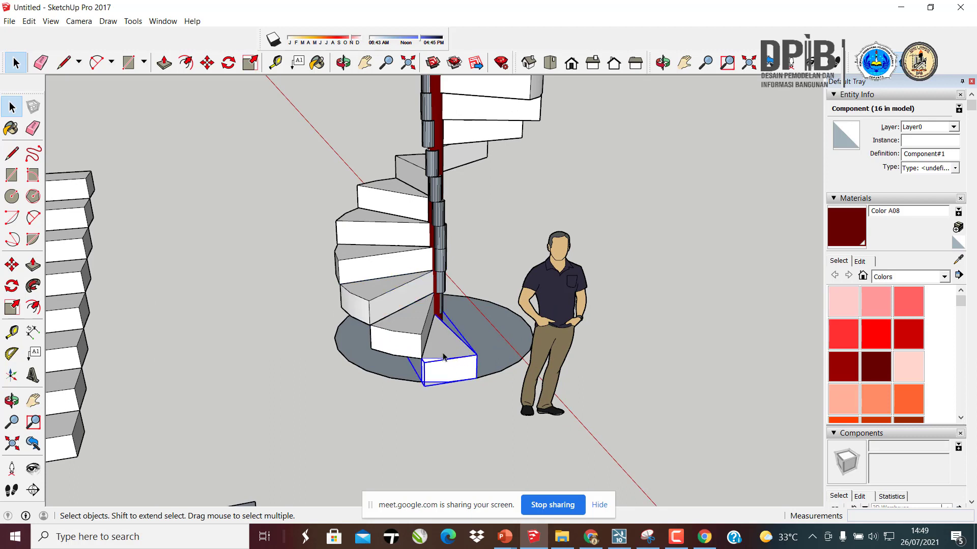
pyautogui.doubleClick(443, 358)
pyautogui.click(454, 358)
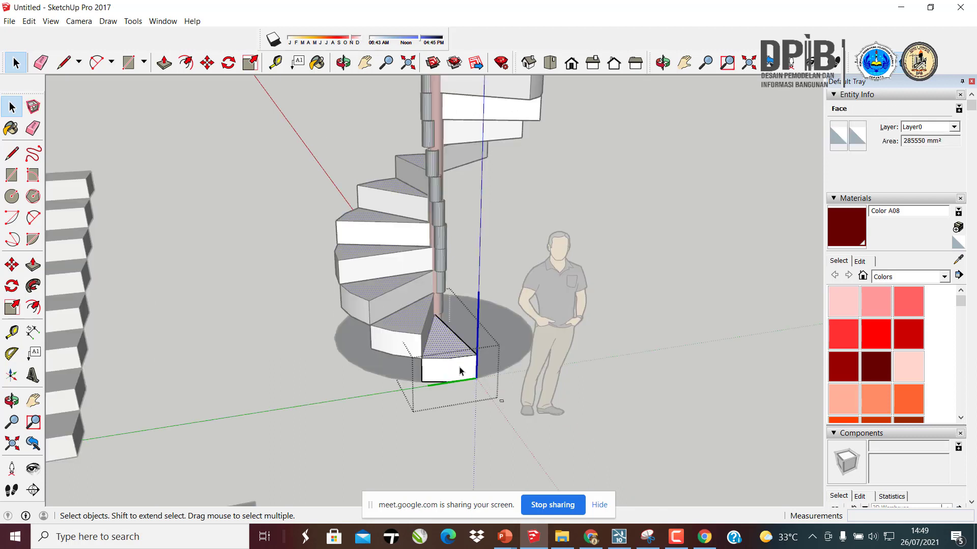
pyautogui.moveTo(503, 402); pyautogui.dragTo(351, 286)
pyautogui.click(685, 276)
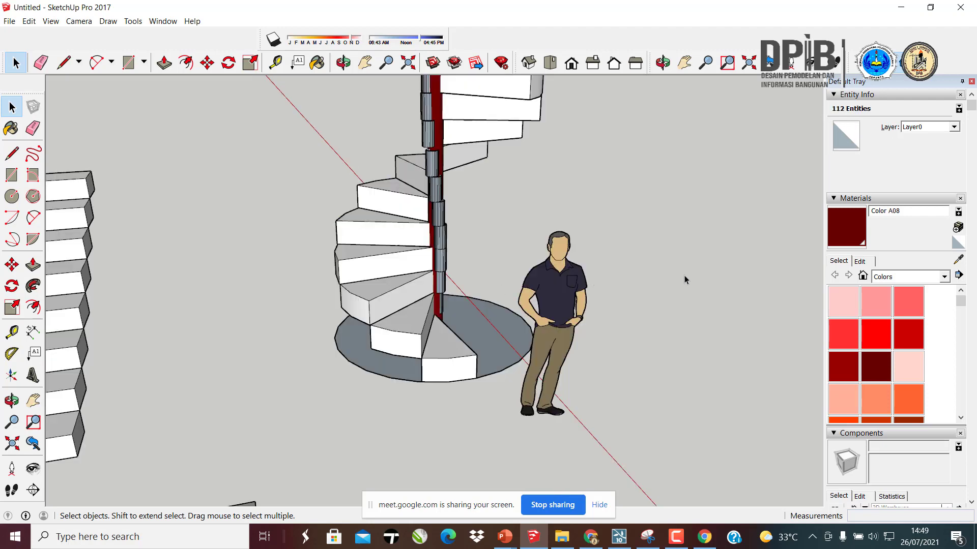
# - Edit the bottom tread component, paint all its geometry with Wood Floor Dark from the Wood materials, and close the component
pyautogui.doubleClick(448, 351)
pyautogui.tripleClick(450, 355)
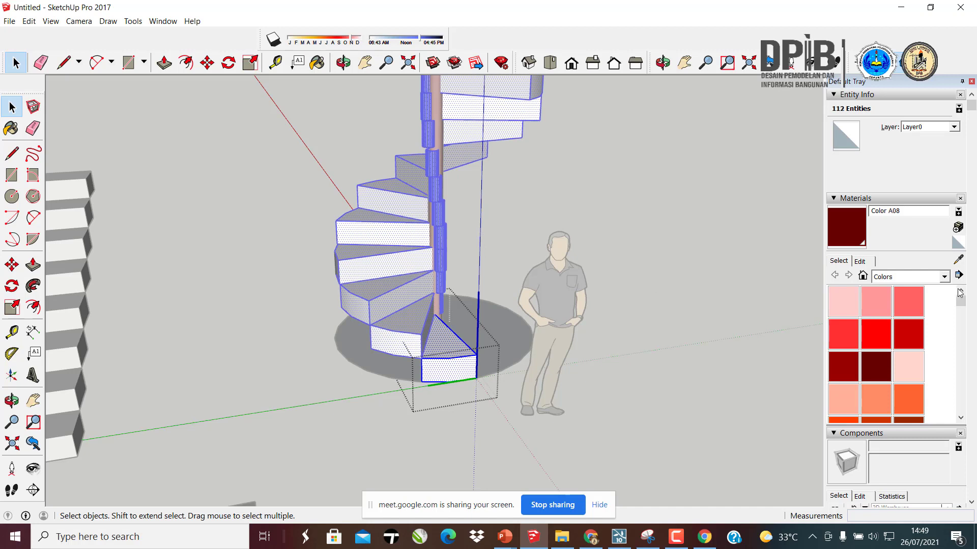
pyautogui.click(923, 279)
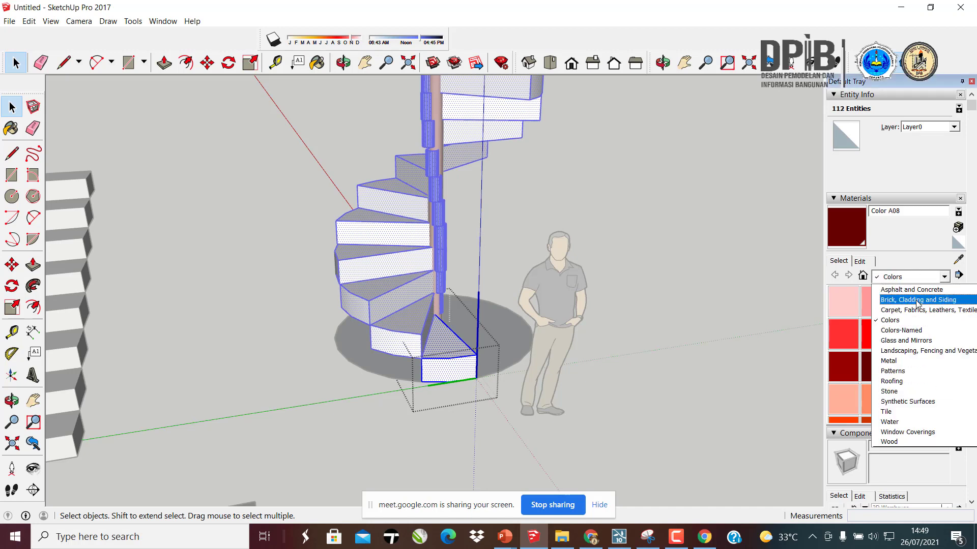
pyautogui.click(896, 442)
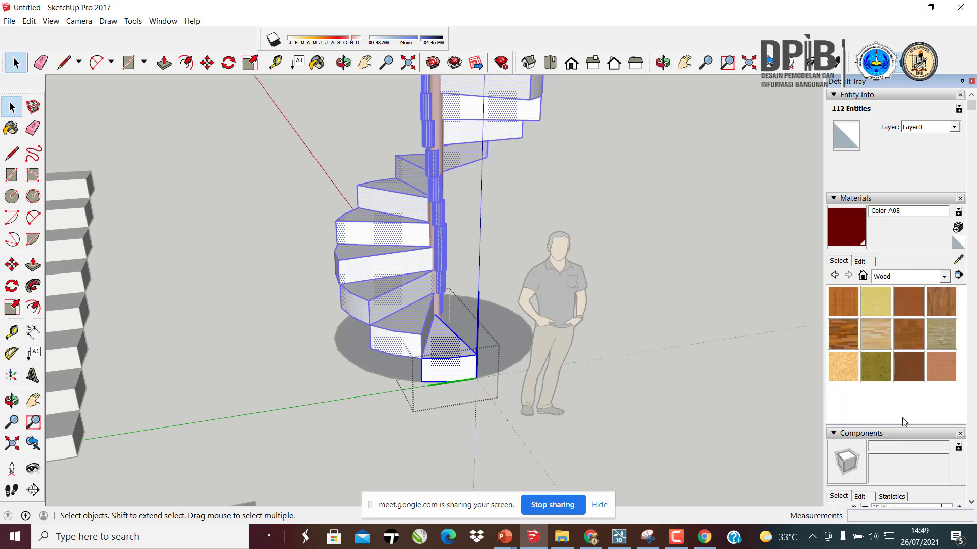
pyautogui.click(845, 333)
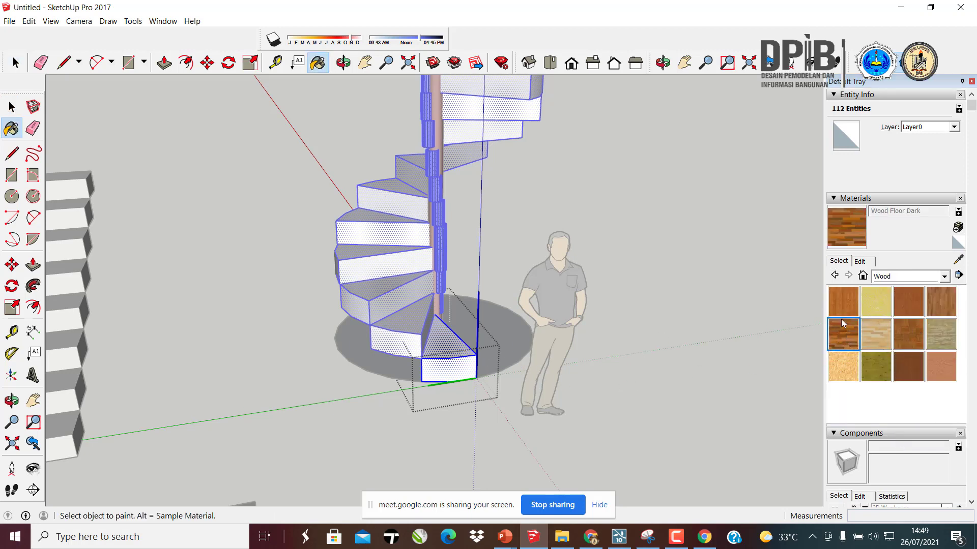
pyautogui.click(444, 348)
pyautogui.moveTo(444, 348)
pyautogui.mouseDown(button='middle')
pyautogui.moveTo(405, 307)
pyautogui.moveTo(295, 356)
pyautogui.moveTo(67, 169)
pyautogui.mouseUp(button='middle')
pyautogui.click(12, 107)
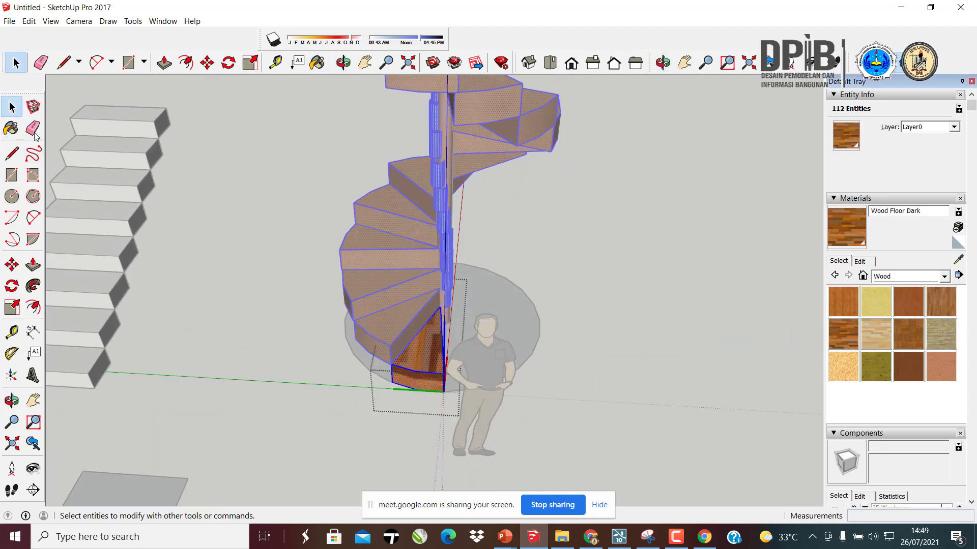
pyautogui.click(581, 251)
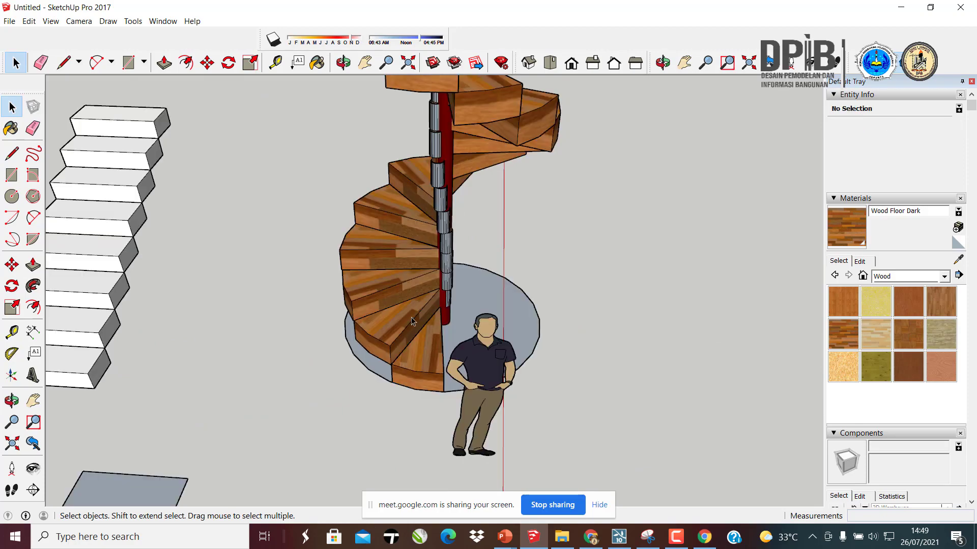
# - Paint the straight staircase's bottom tread as a whole component with Wood Floor Dark
pyautogui.moveTo(581, 251); pyautogui.dragTo(496, 236, button='middle')
pyautogui.scroll(-3, 495, 236)
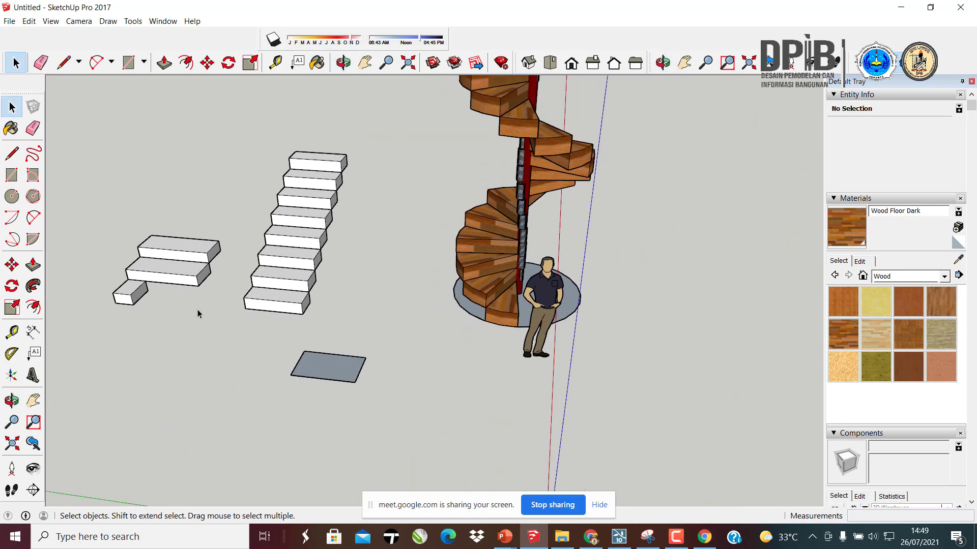
pyautogui.scroll(4, 242, 303)
pyautogui.moveTo(361, 279); pyautogui.dragTo(346, 327, button='middle')
pyautogui.scroll(-3, 346, 309)
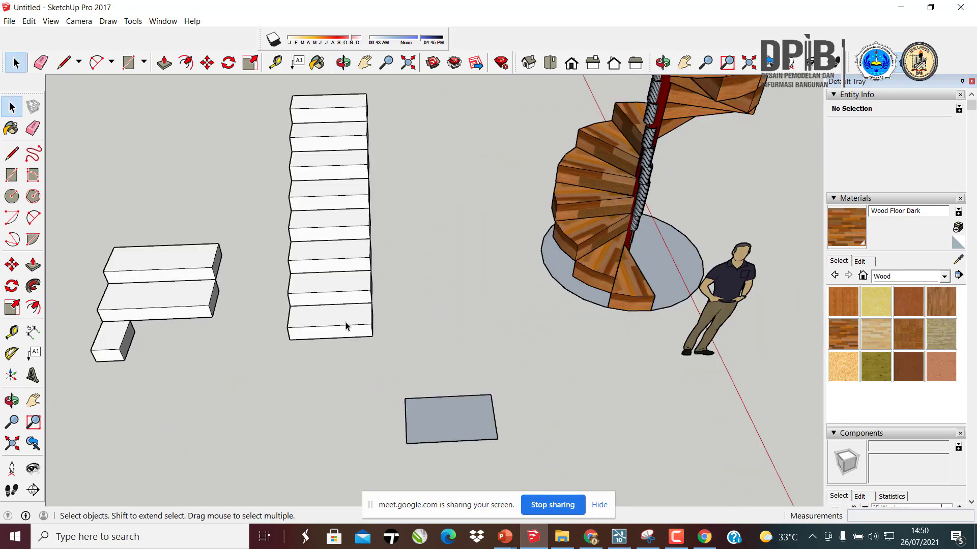
pyautogui.tripleClick(345, 327)
pyautogui.click(478, 303)
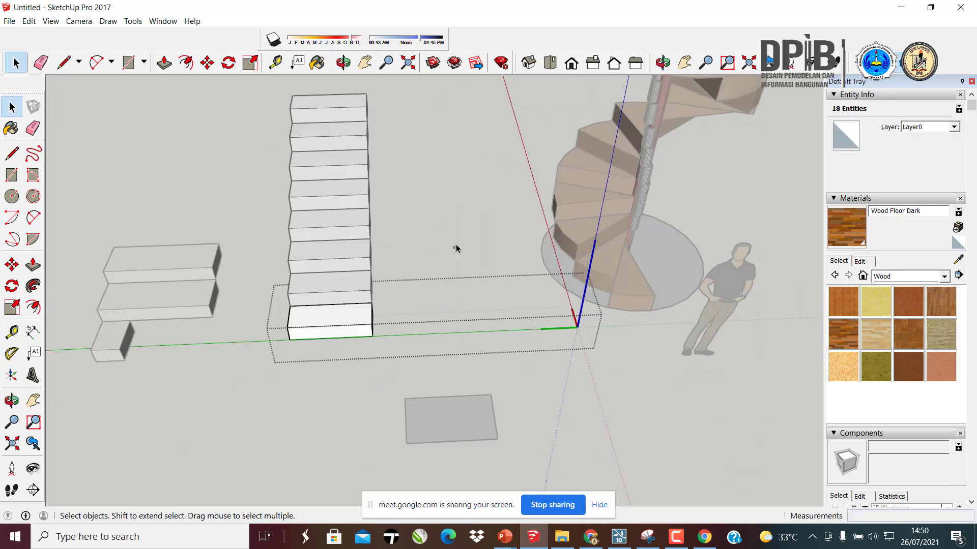
pyautogui.click(452, 245)
pyautogui.click(318, 322)
pyautogui.scroll(2, 295, 305)
pyautogui.moveTo(323, 315); pyautogui.dragTo(556, 288, button='middle')
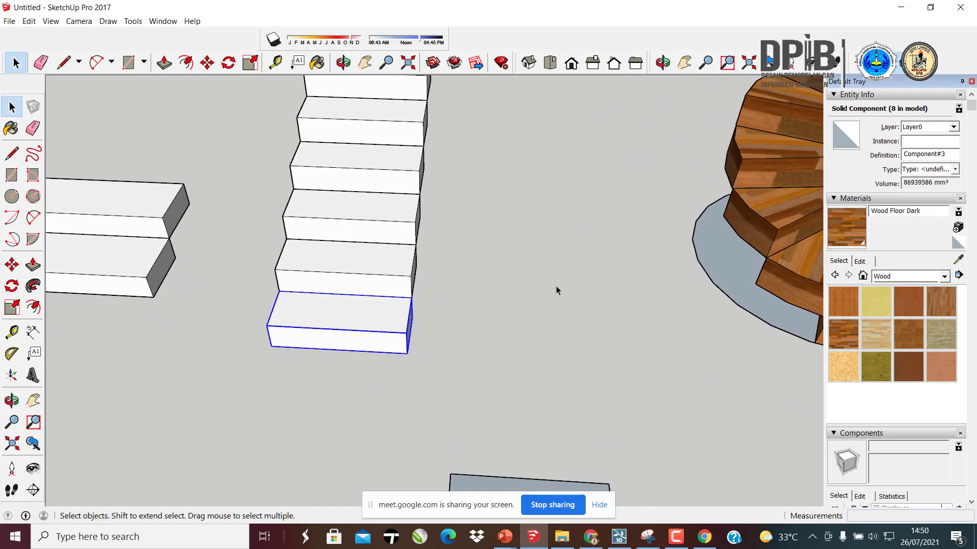
pyautogui.press('b')
pyautogui.click(385, 316)
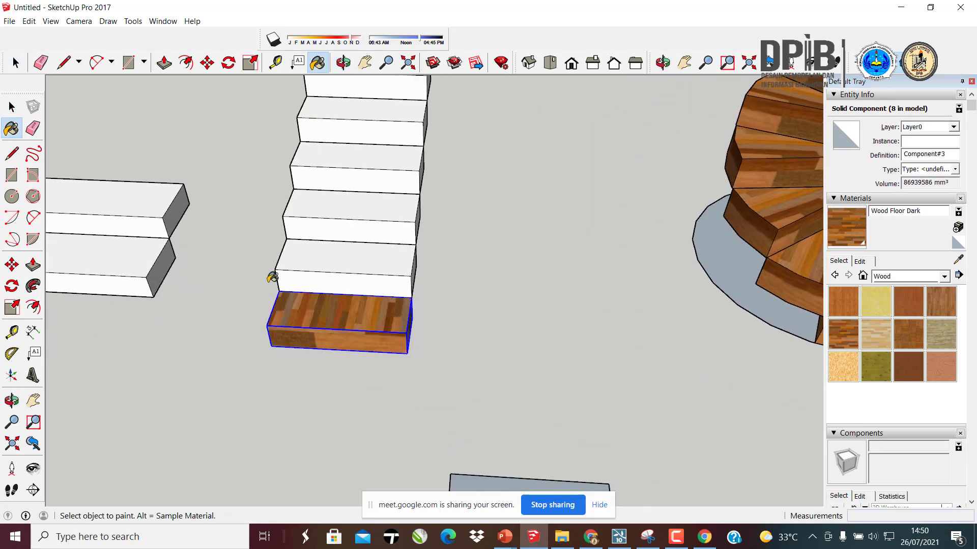
# - Repaint the straight staircase's bottom tread component with Wood Veneer 02
pyautogui.scroll(-4, 305, 277)
pyautogui.scroll(2, 320, 290)
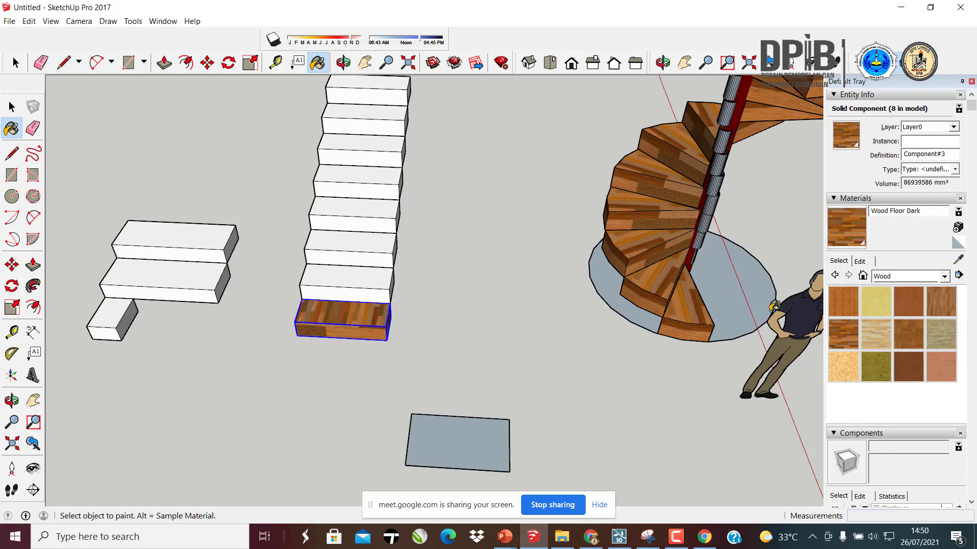
pyautogui.click(953, 377)
pyautogui.click(364, 319)
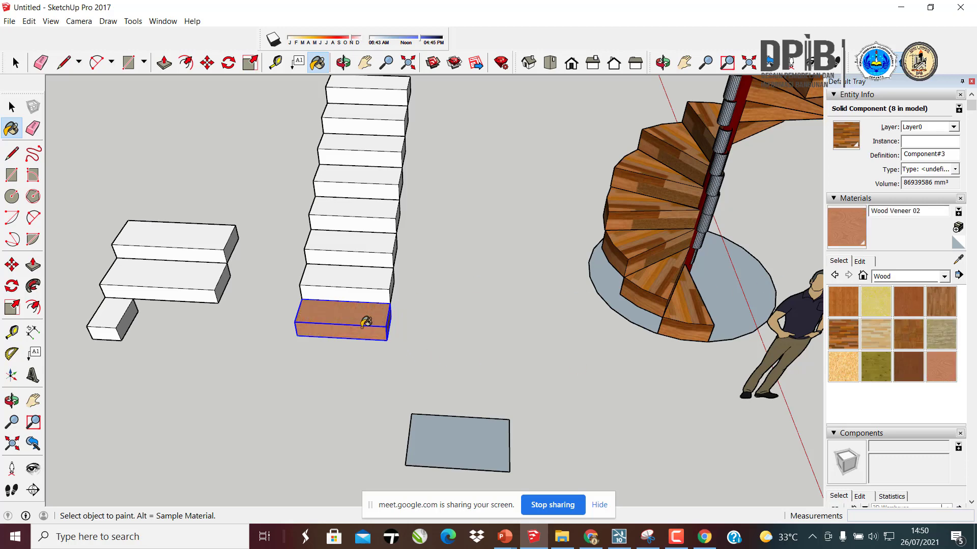
pyautogui.click(10, 106)
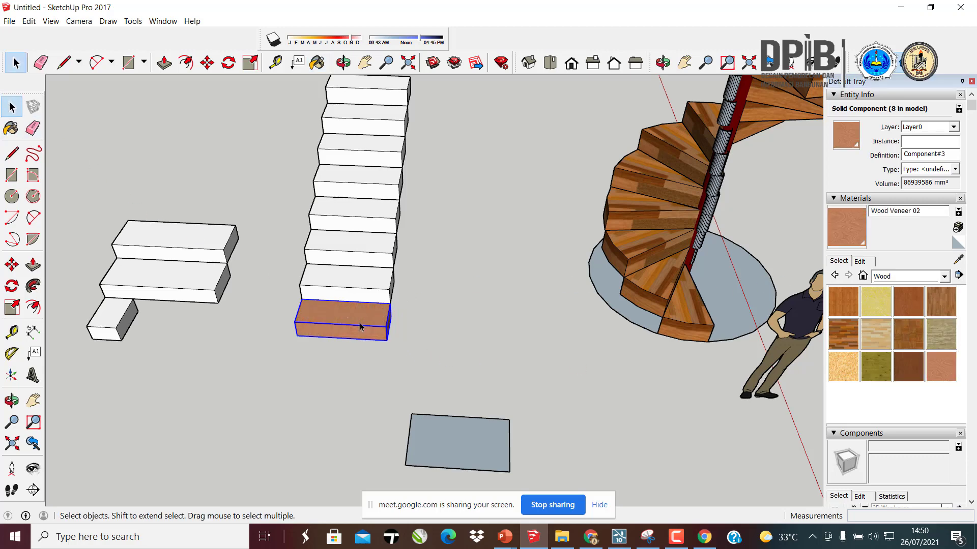
pyautogui.moveTo(466, 373); pyautogui.dragTo(461, 297, button='middle')
pyautogui.scroll(-4, 460, 298)
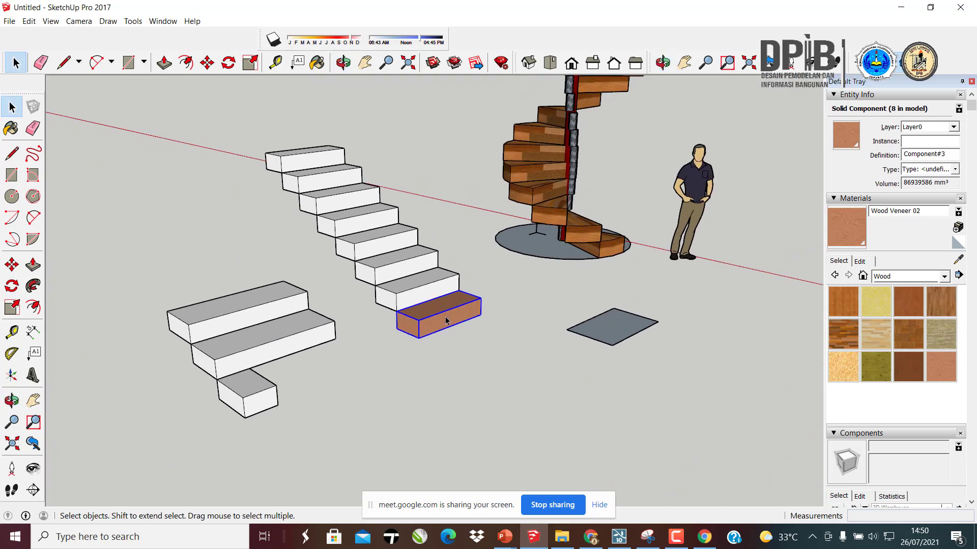
# - Close the bottom tread component and undo the materials applied to it from outside
pyautogui.tripleClick(440, 320)
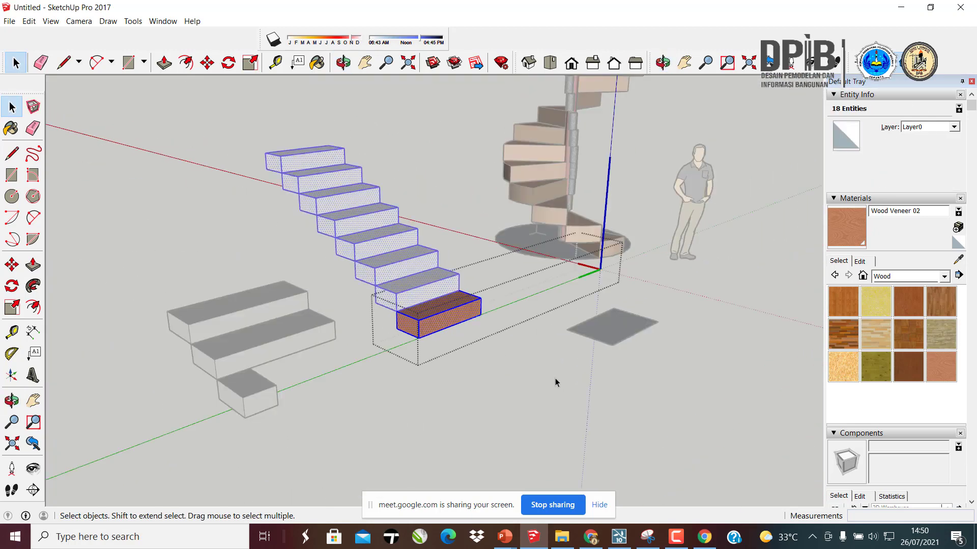
pyautogui.click(554, 378)
pyautogui.moveTo(543, 382); pyautogui.dragTo(402, 289)
pyautogui.doubleClick(464, 323)
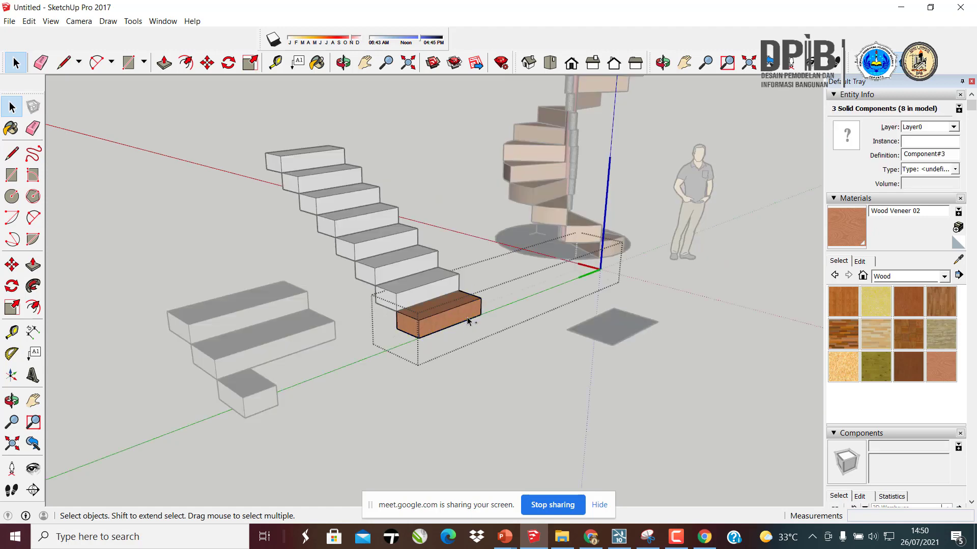
pyautogui.click(480, 333)
pyautogui.hotkey('ctrl', 'z')
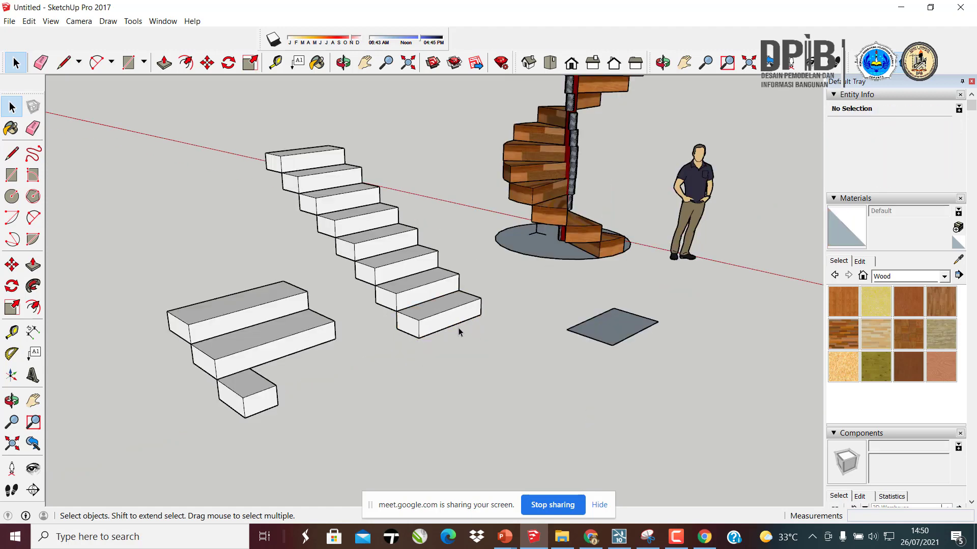
# - Open the straight staircase's bottom tread component for editing and paint all its geometry with Wood Bamboo
pyautogui.scroll(5, 432, 316)
pyautogui.tripleClick(423, 317)
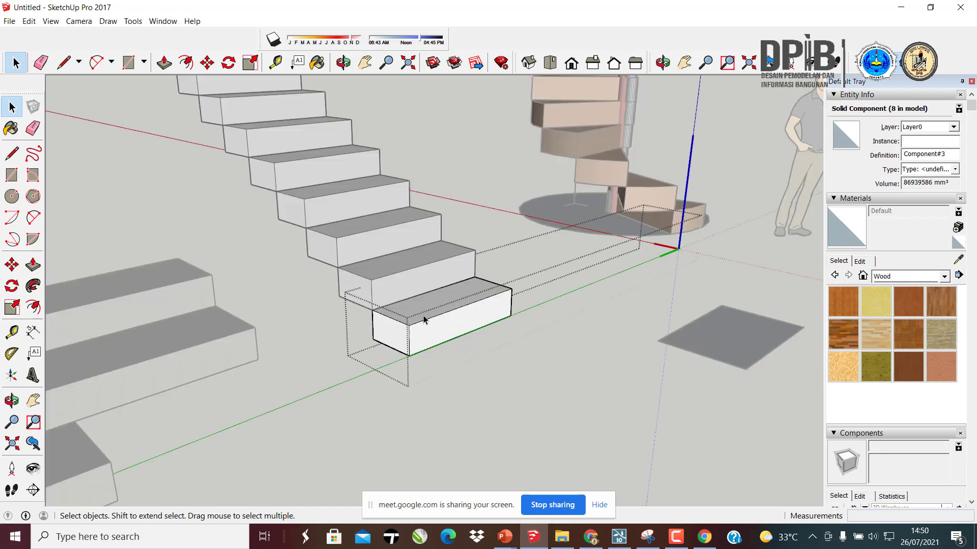
pyautogui.hotkey('ctrl', 'a')
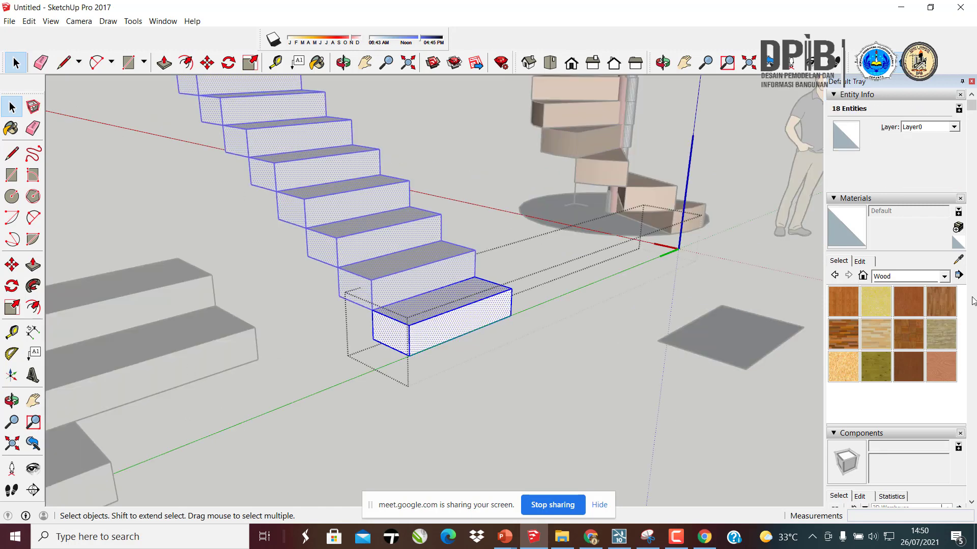
pyautogui.click(843, 301)
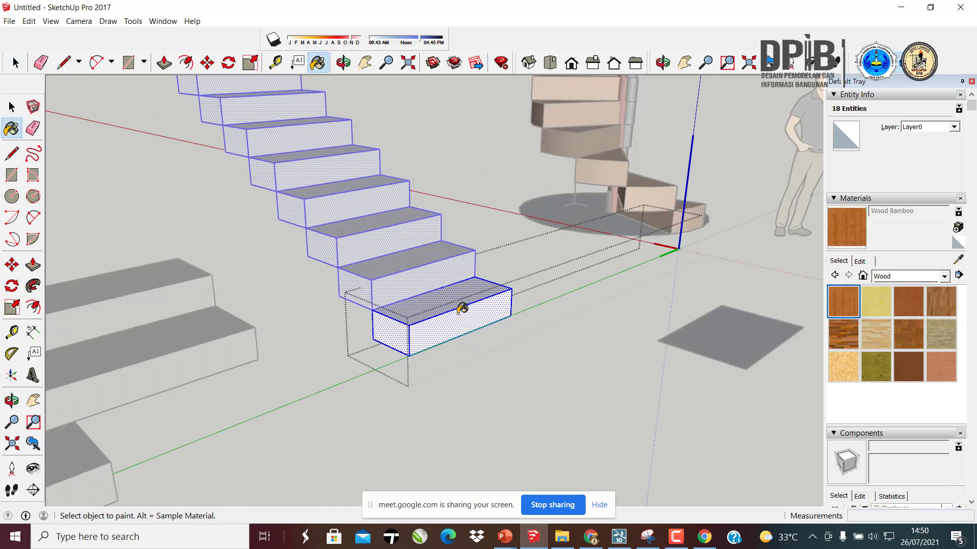
pyautogui.click(463, 314)
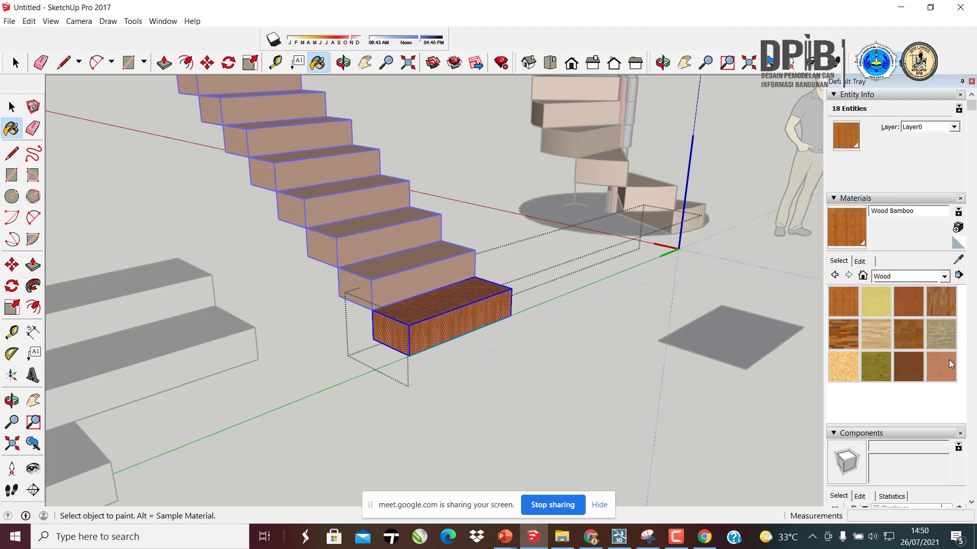
# - Replace the selected tread geometry's material with Wood Veneer 02 and close the component
pyautogui.click(949, 364)
pyautogui.click(462, 321)
pyautogui.click(10, 106)
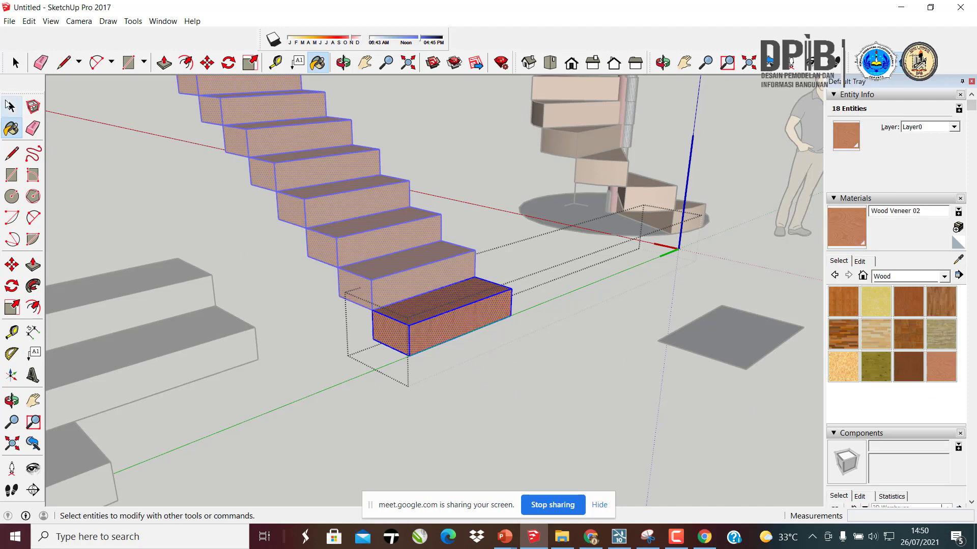
pyautogui.click(10, 106)
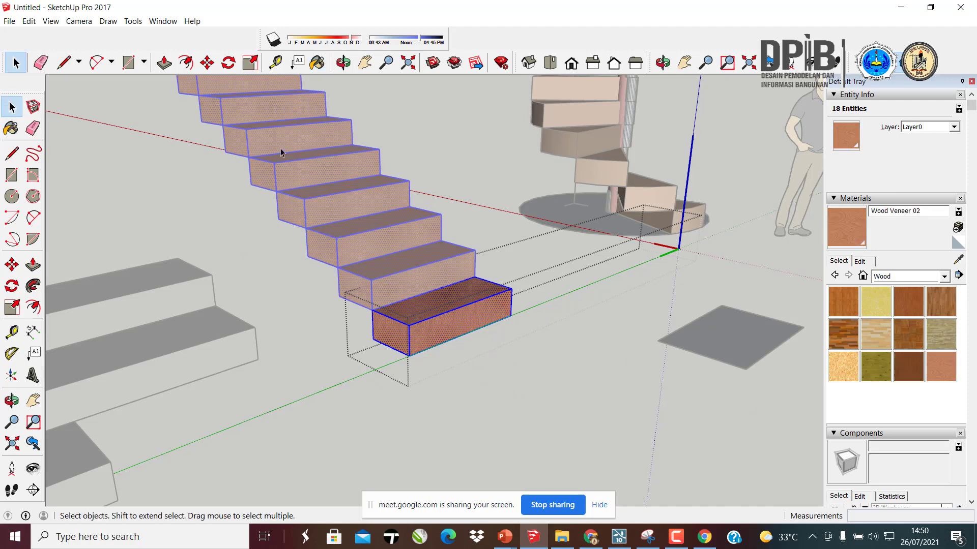
pyautogui.click(551, 419)
# - Examine the painted straight staircase and the unpainted steps beside it from different angles
pyautogui.scroll(-4, 508, 358)
pyautogui.moveTo(509, 355); pyautogui.dragTo(213, 313, button='middle')
pyautogui.scroll(5, 387, 279)
pyautogui.moveTo(387, 280); pyautogui.dragTo(412, 316, button='middle')
pyautogui.scroll(-3, 593, 282)
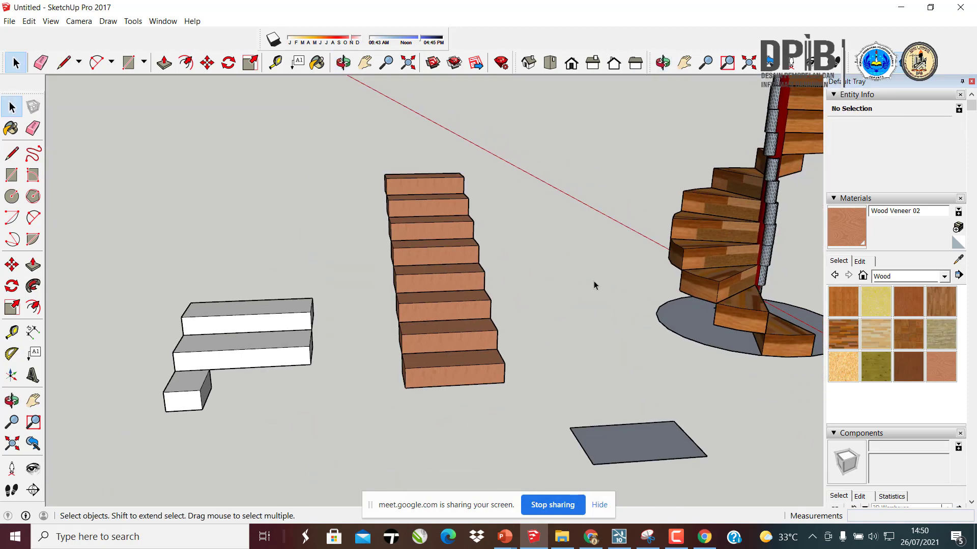
pyautogui.scroll(-3, 594, 282)
pyautogui.moveTo(594, 283); pyautogui.dragTo(539, 293, button='middle')
pyautogui.doubleClick(342, 328)
pyautogui.click(343, 328)
pyautogui.click(611, 358)
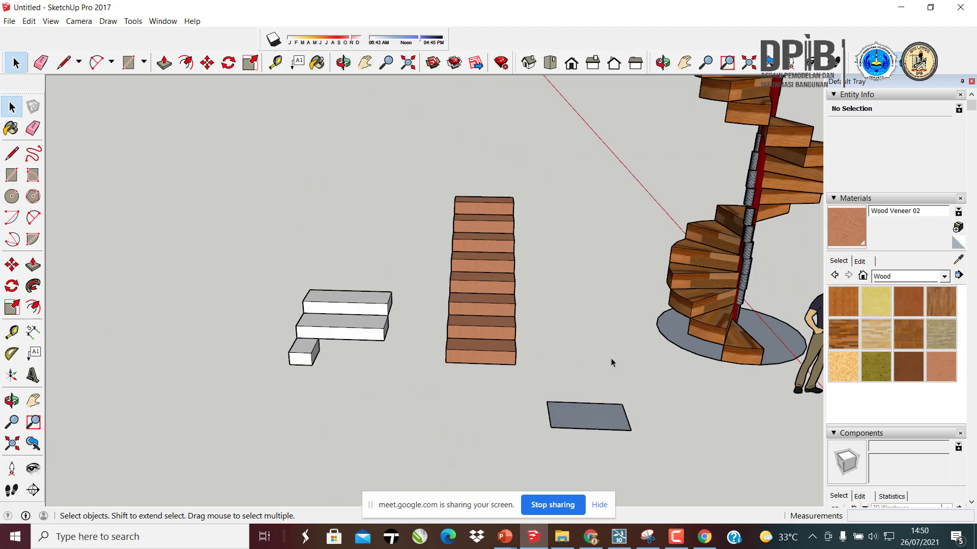
# - Draw a rectangle about 368 by 1109 mm on the ground beside the straight staircase's bottom tread
pyautogui.moveTo(611, 362); pyautogui.dragTo(236, 331, button='middle')
pyautogui.click(11, 174)
pyautogui.scroll(1, 617, 405)
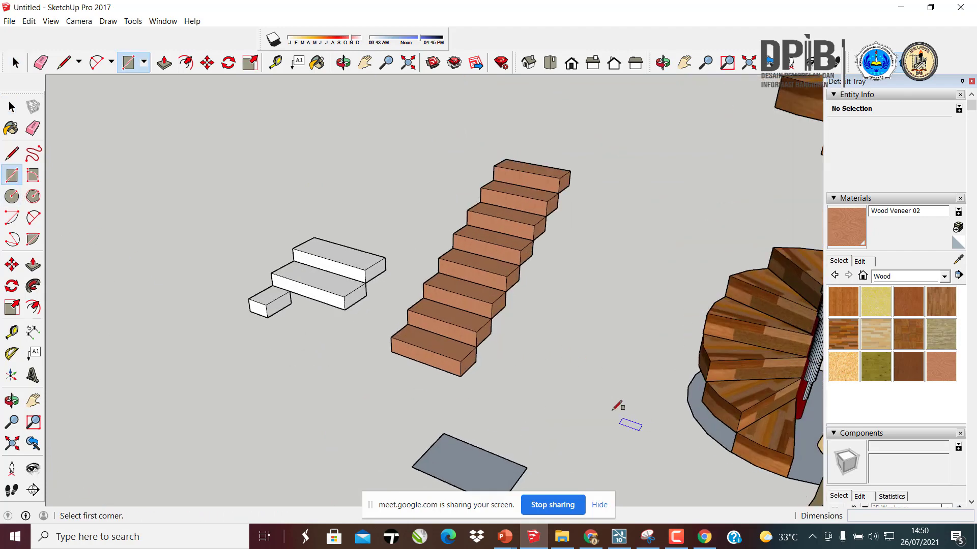
pyautogui.scroll(2, 617, 406)
pyautogui.click(517, 388)
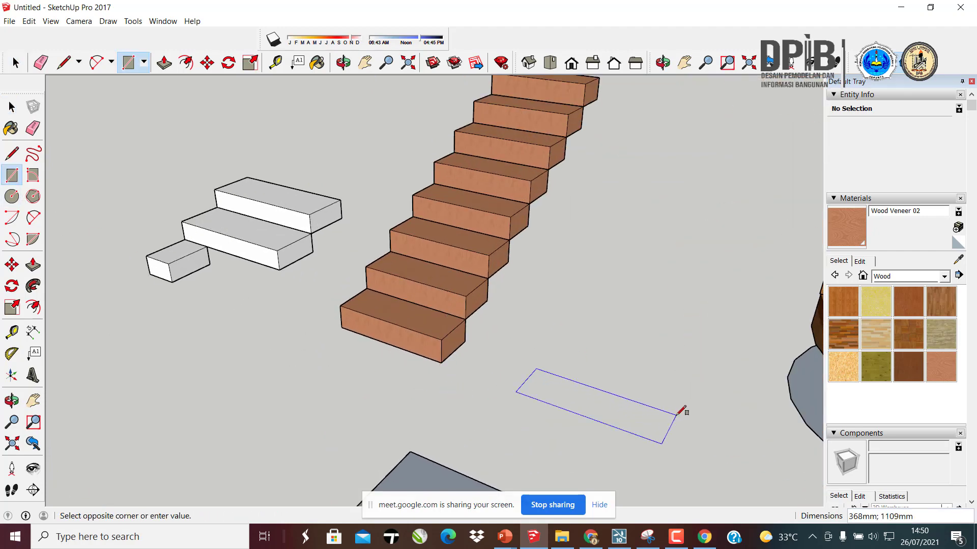
pyautogui.click(676, 433)
# - Extrude the new rectangle about 237 mm upward with Push/Pull
pyautogui.moveTo(675, 433); pyautogui.dragTo(640, 439, button='middle')
pyautogui.press('p')
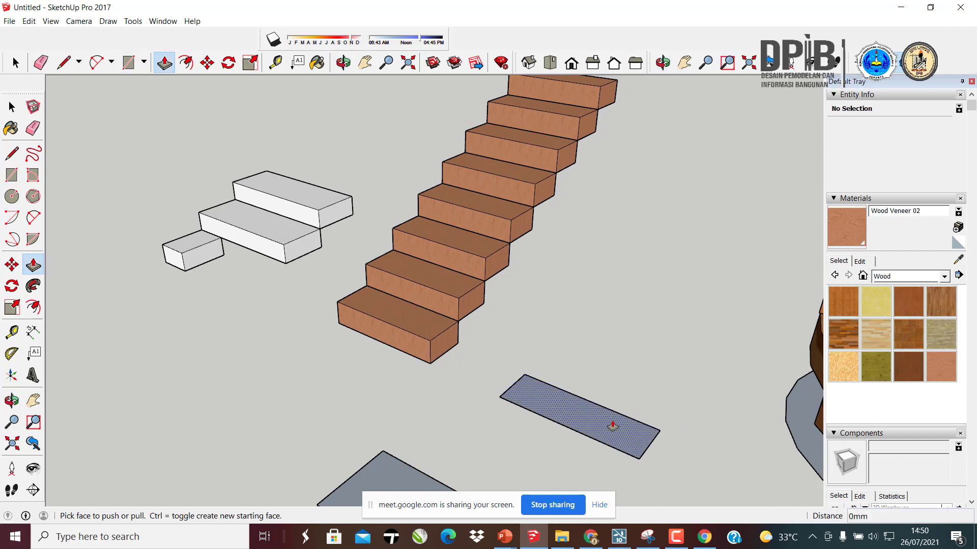
pyautogui.click(613, 425)
pyautogui.click(608, 379)
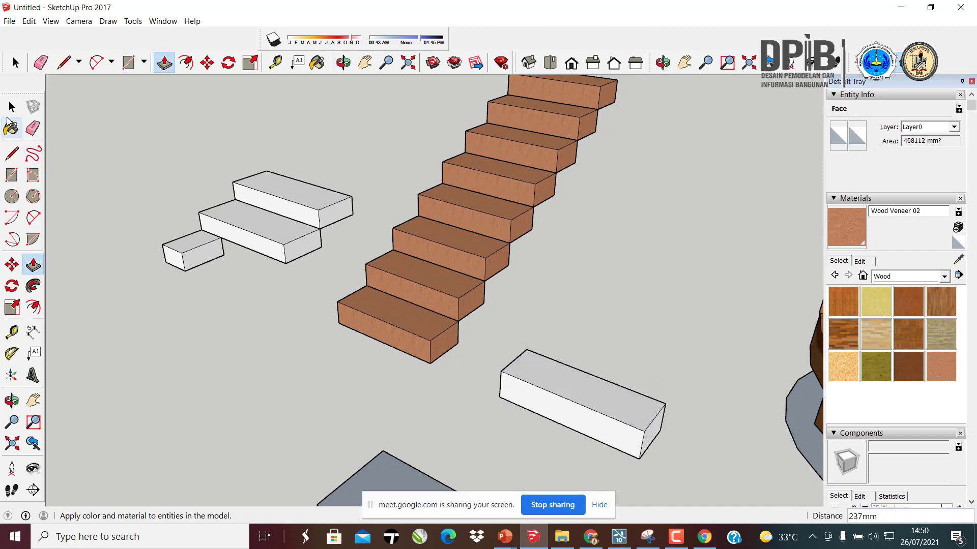
# - Select the entire new block and make it a group
pyautogui.click(11, 106)
pyautogui.moveTo(484, 333); pyautogui.dragTo(687, 461)
pyautogui.moveTo(687, 461); pyautogui.dragTo(539, 404, button='middle')
pyautogui.rightClick(539, 403)
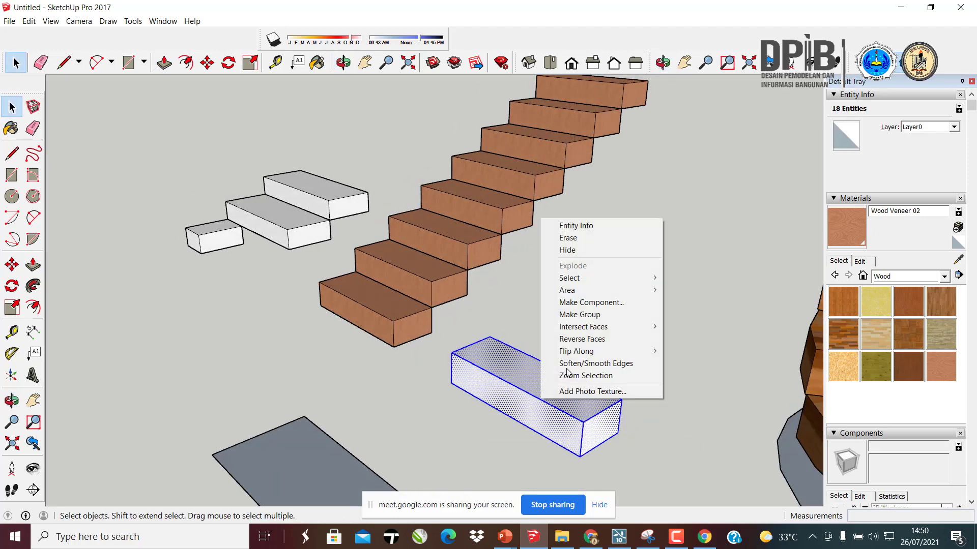
pyautogui.click(593, 315)
# - Copy the grouped block three times, corner to corner up and back, to form a four-step stair
pyautogui.moveTo(593, 317); pyautogui.dragTo(632, 388, button='middle')
pyautogui.press('m')
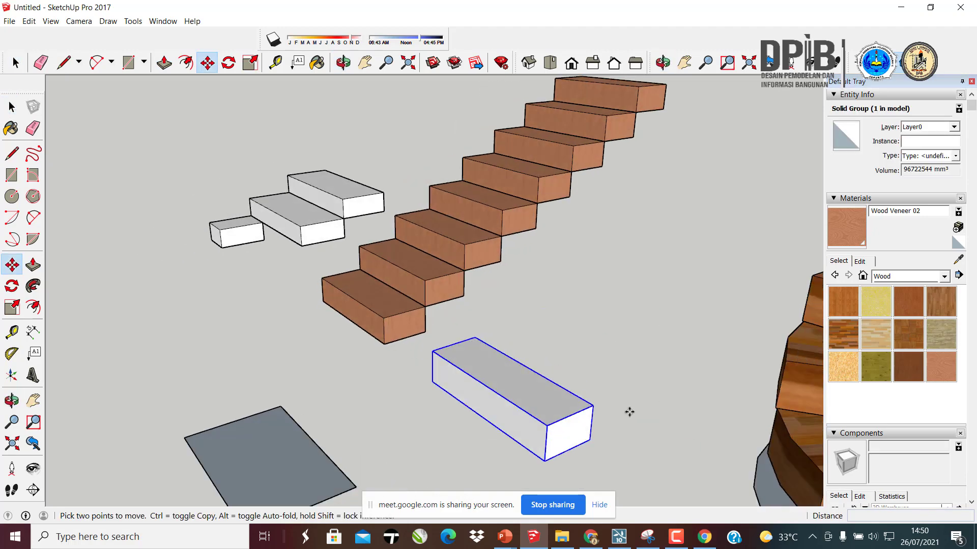
pyautogui.click(544, 461)
pyautogui.press('ctrl')
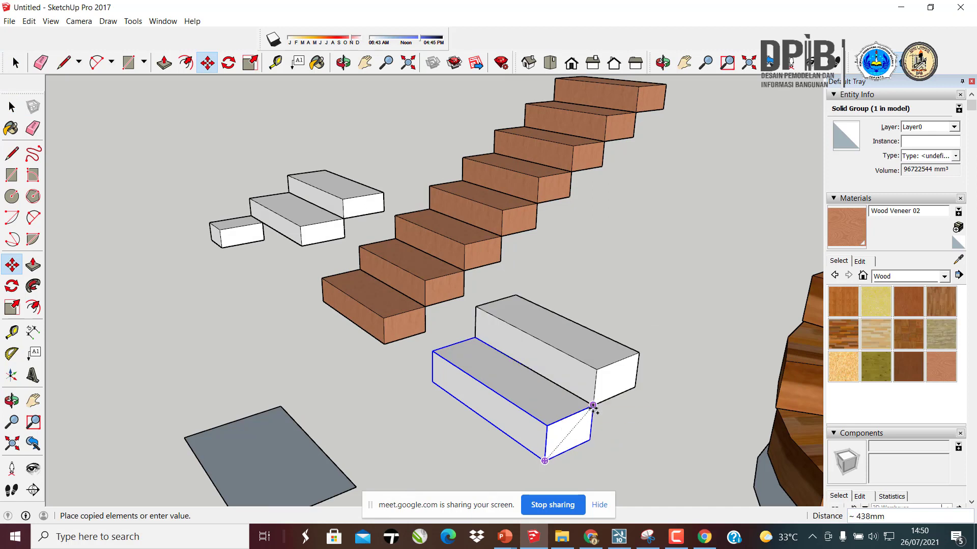
pyautogui.click(592, 404)
pyautogui.click(593, 405)
pyautogui.press('ctrl')
pyautogui.click(632, 355)
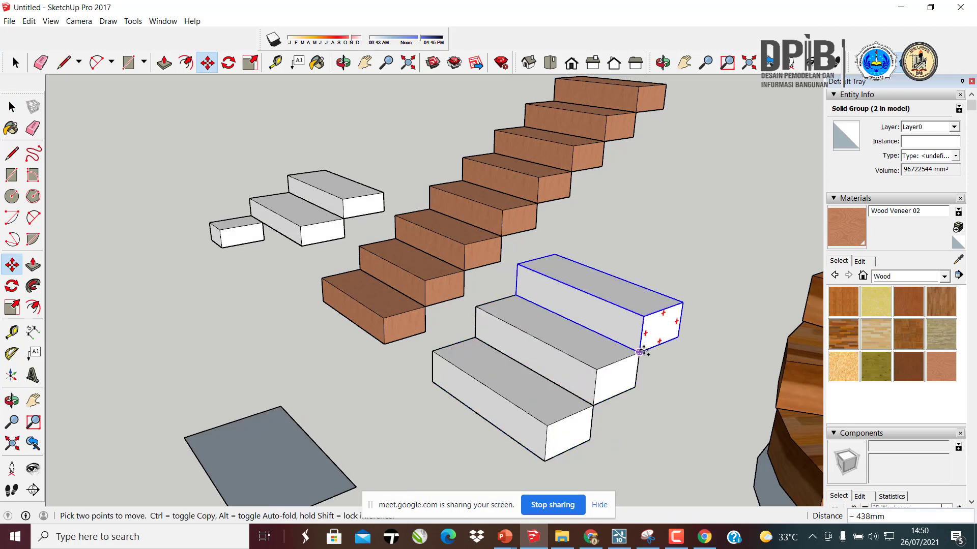
pyautogui.press('ctrl')
pyautogui.click(641, 351)
pyautogui.click(683, 302)
pyautogui.press('space')
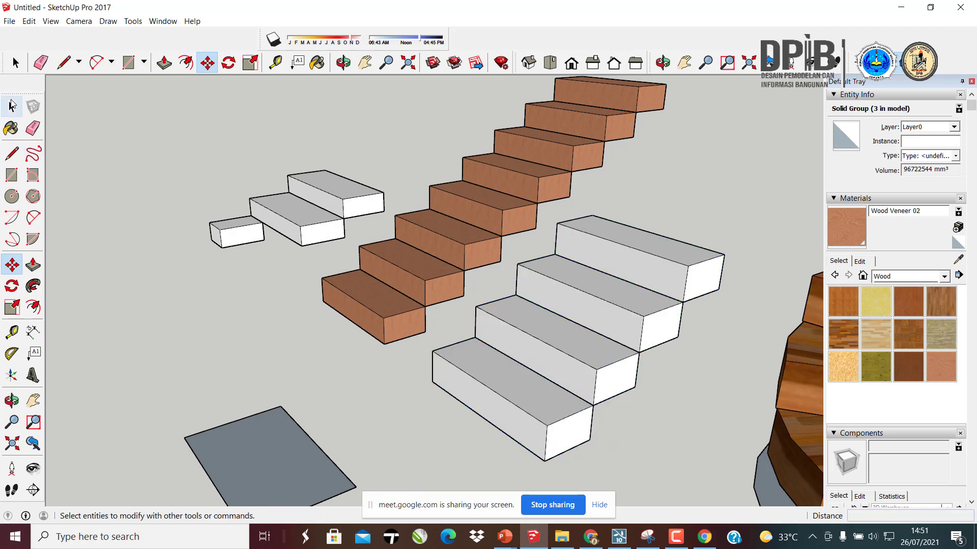
# - Edit the new stair's bottom group, paint all its geometry with Wood Veneer 02, and close the group
pyautogui.click(398, 349)
pyautogui.click(510, 383)
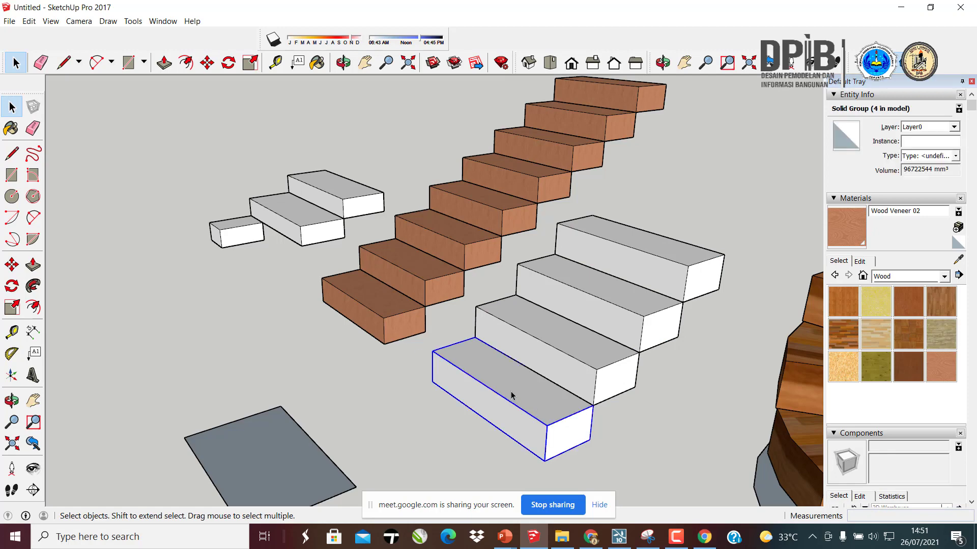
pyautogui.doubleClick(486, 377)
pyautogui.hotkey('ctrl', 'a')
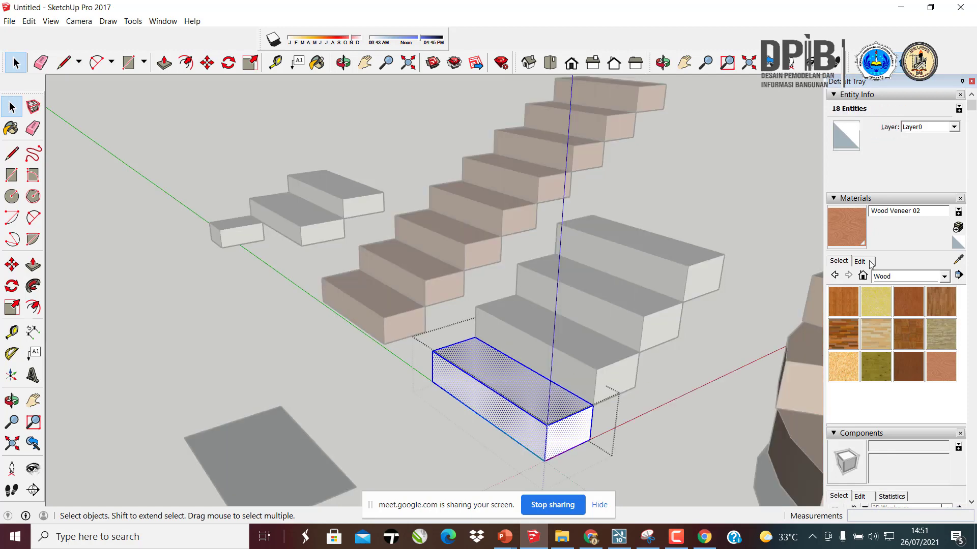
pyautogui.press('b')
pyautogui.click(523, 394)
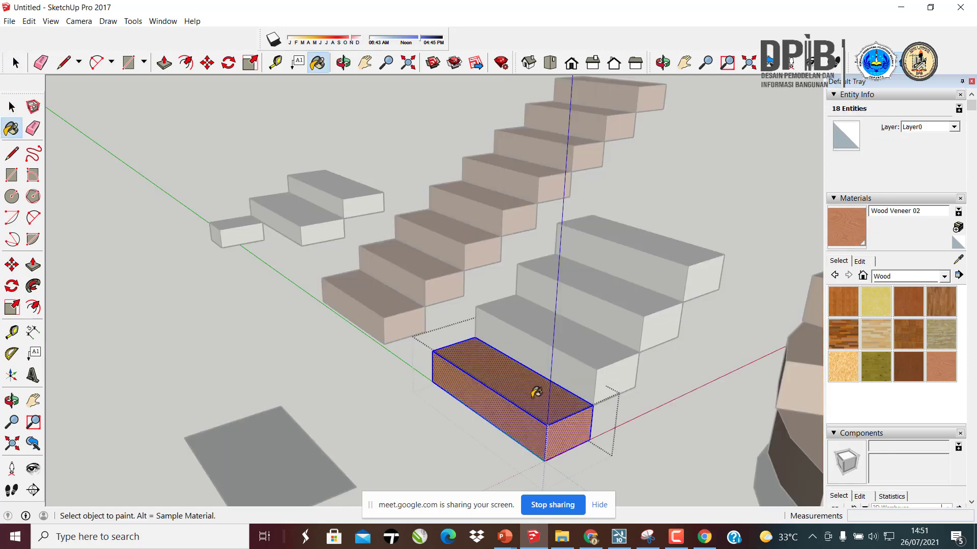
pyautogui.click(13, 108)
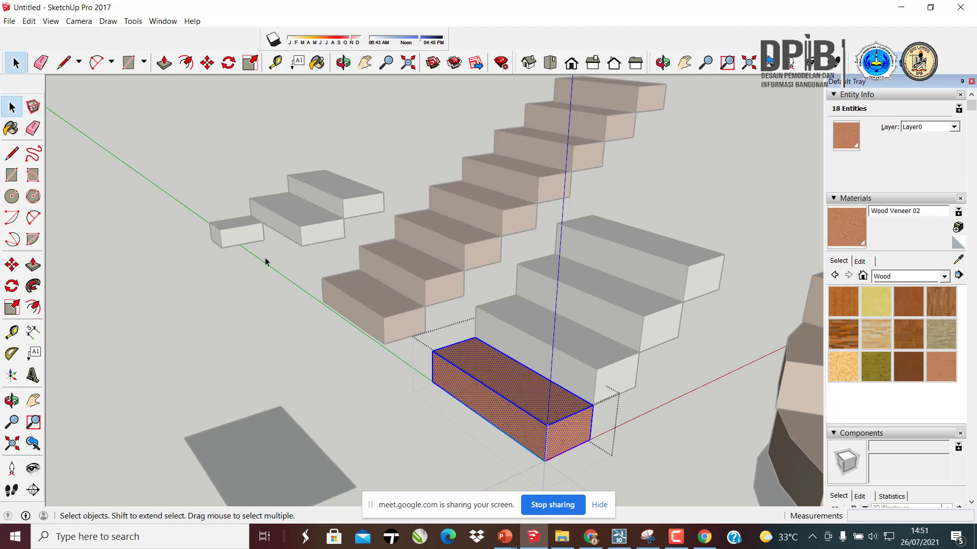
pyautogui.click(267, 261)
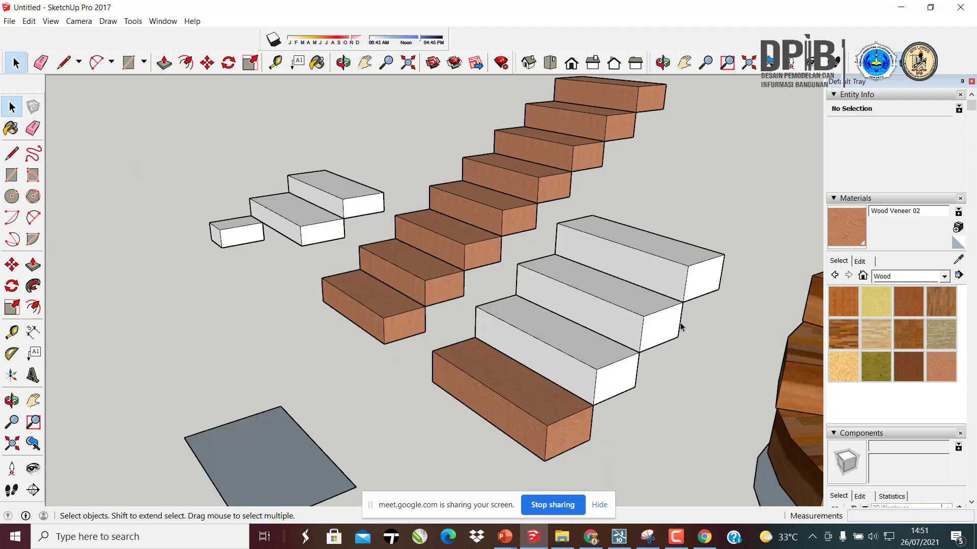
# - Convert the wood-textured bottom block of the four-step stair into a component with the default settings
pyautogui.click(534, 411)
pyautogui.rightClick(493, 381)
pyautogui.click(527, 278)
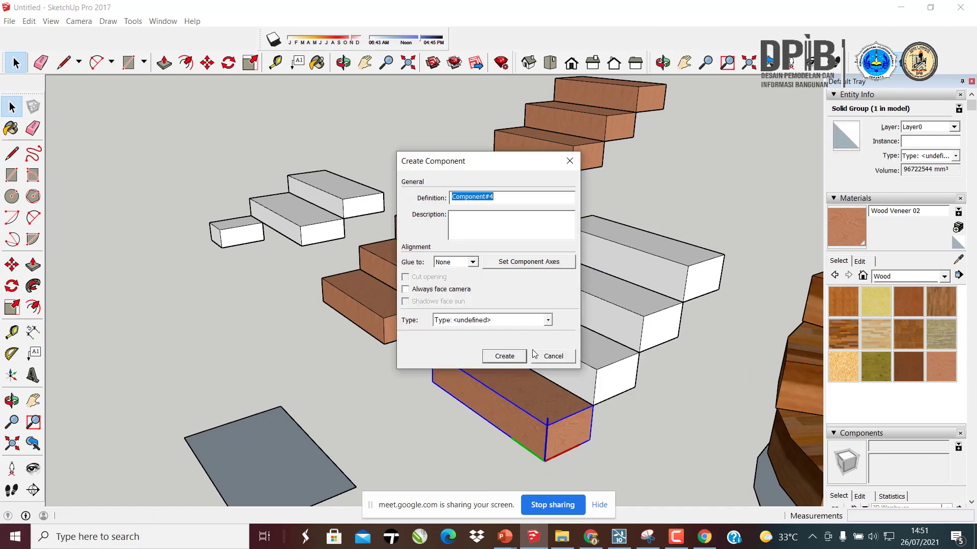
pyautogui.click(511, 358)
# - Delete the three unpainted group copies above the wood-textured bottom step
pyautogui.click(600, 369)
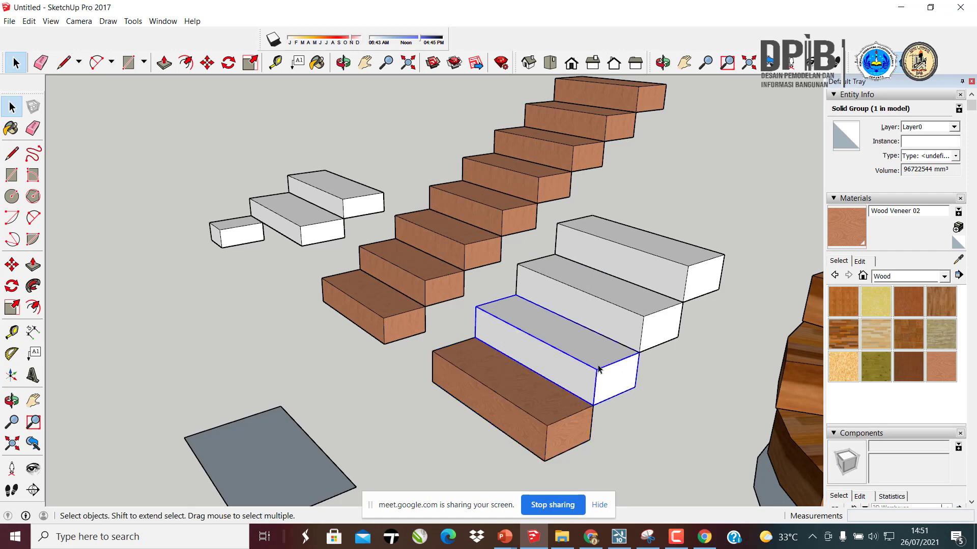
pyautogui.press('Delete')
pyautogui.hotkey('ctrl', 'z')
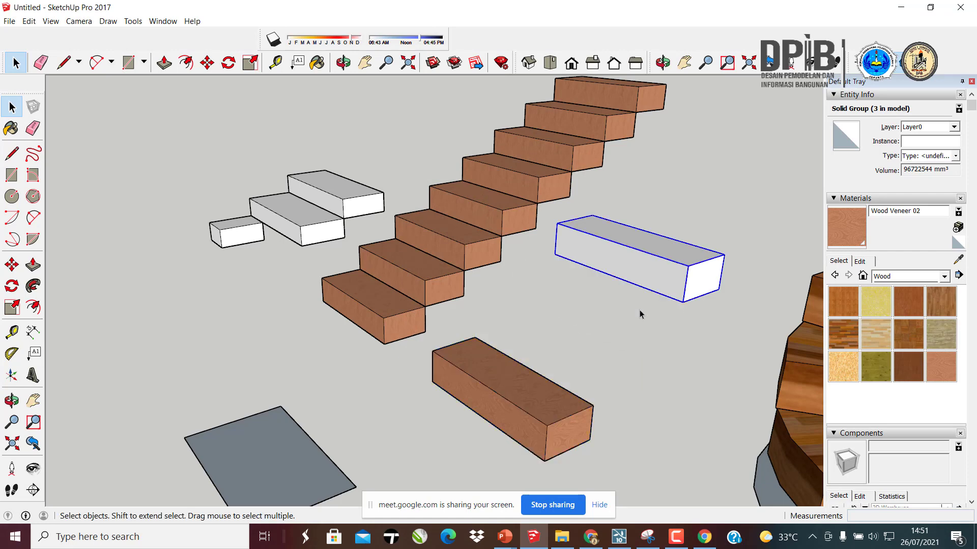
pyautogui.click(524, 416)
pyautogui.click(677, 300)
pyautogui.press('Delete')
# - Copy the bottom step component three times, corner to corner up and back, to rebuild the four-step stair
pyautogui.press('m')
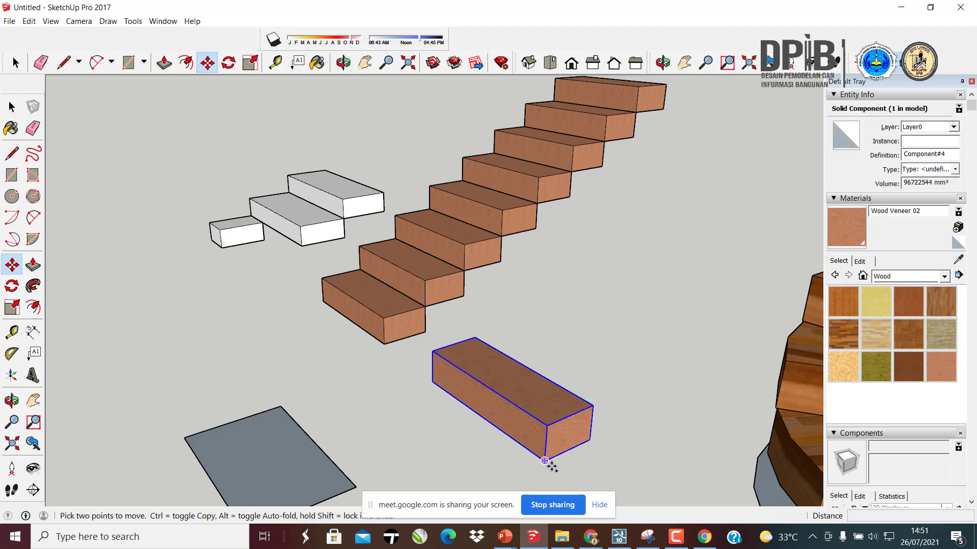
pyautogui.click(544, 461)
pyautogui.click(592, 405)
pyautogui.press('ctrl')
pyautogui.click(592, 405)
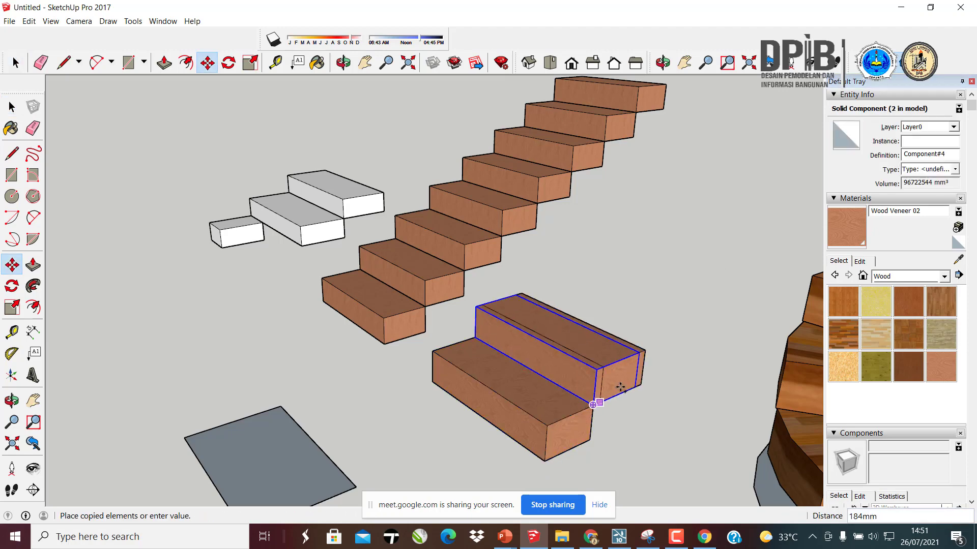
pyautogui.click(639, 352)
pyautogui.click(638, 353)
pyautogui.write('2x')
pyautogui.press('Return')
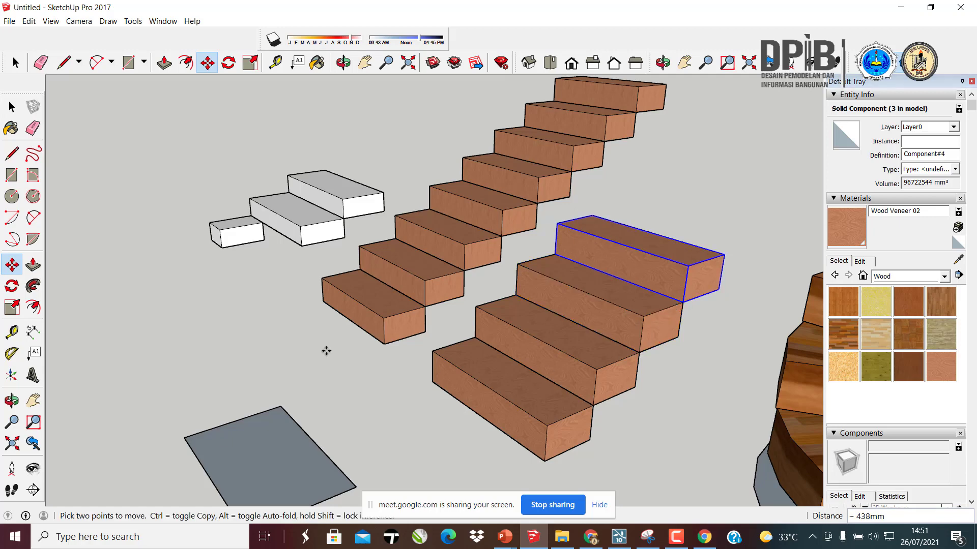
# - Edit the bottom step component, paint all its geometry with Wood Board Cork, and close the component
pyautogui.click(10, 109)
pyautogui.tripleClick(509, 388)
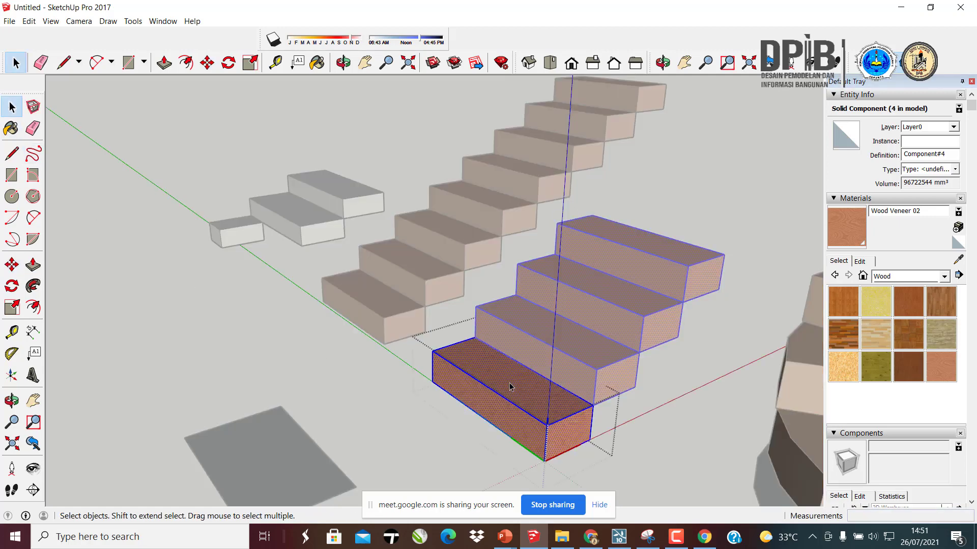
pyautogui.click(874, 305)
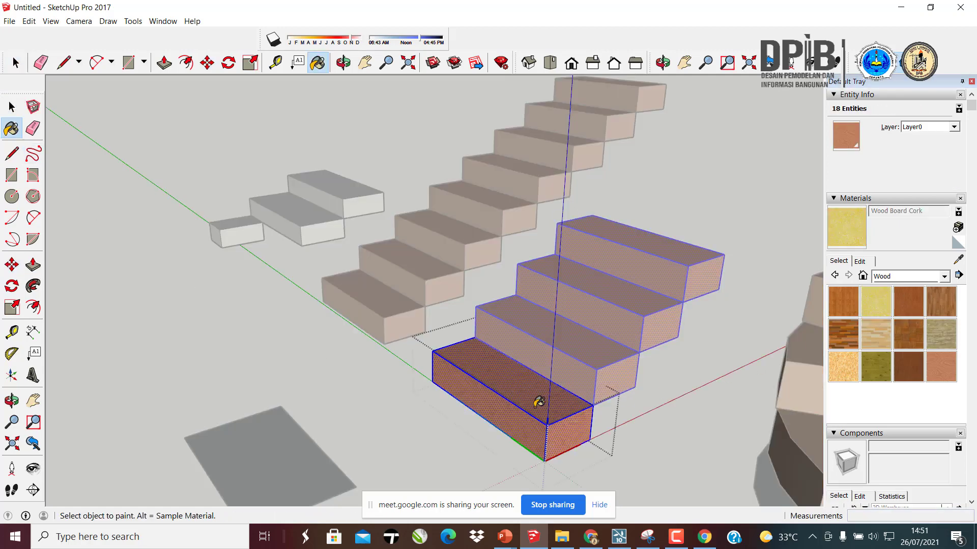
pyautogui.click(538, 402)
pyautogui.click(11, 107)
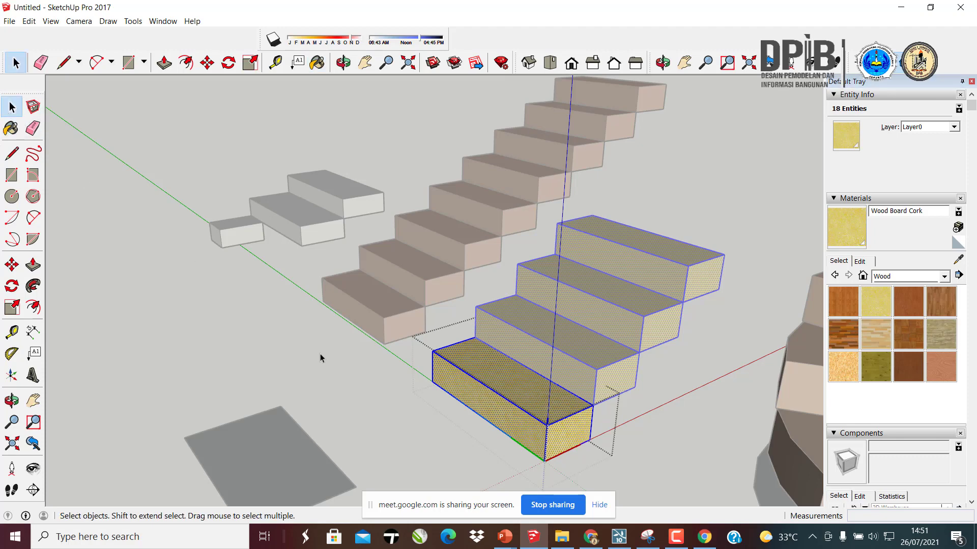
pyautogui.click(325, 356)
pyautogui.click(340, 370)
pyautogui.scroll(-6, 412, 322)
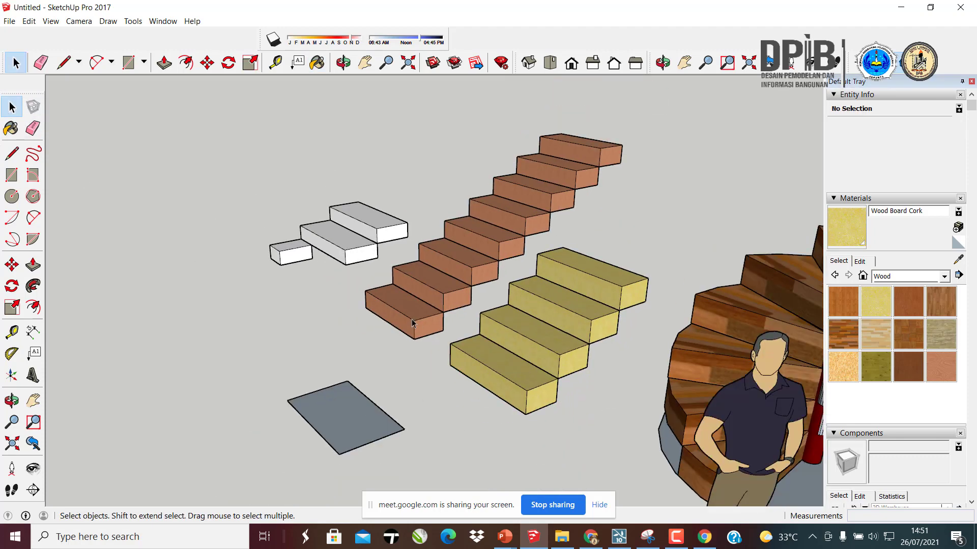
pyautogui.moveTo(658, 365); pyautogui.dragTo(519, 315, button='middle')
pyautogui.scroll(3, 567, 284)
pyautogui.scroll(2, 566, 284)
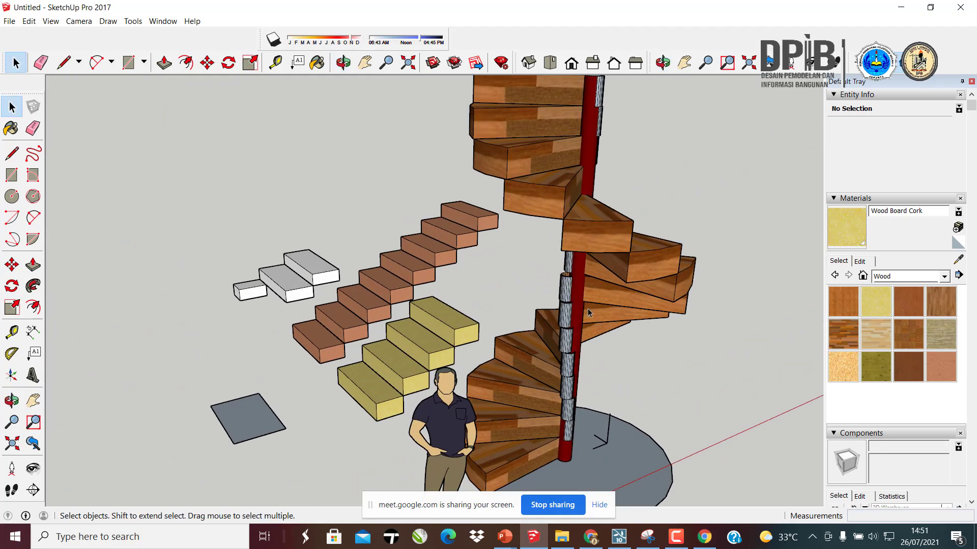
# - Stop the current screen share, switch to the Google Meet call, and present the entire screen again
pyautogui.click(551, 506)
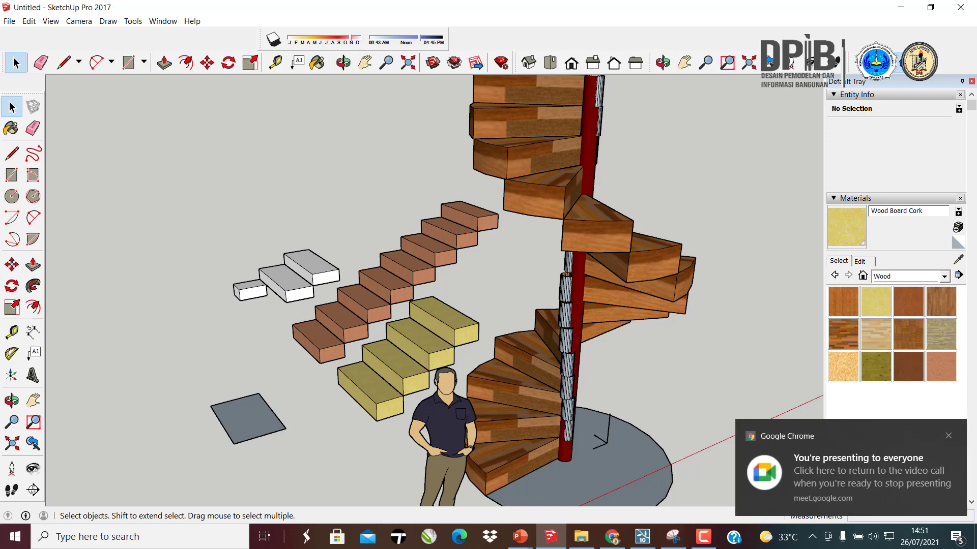
pyautogui.click(901, 8)
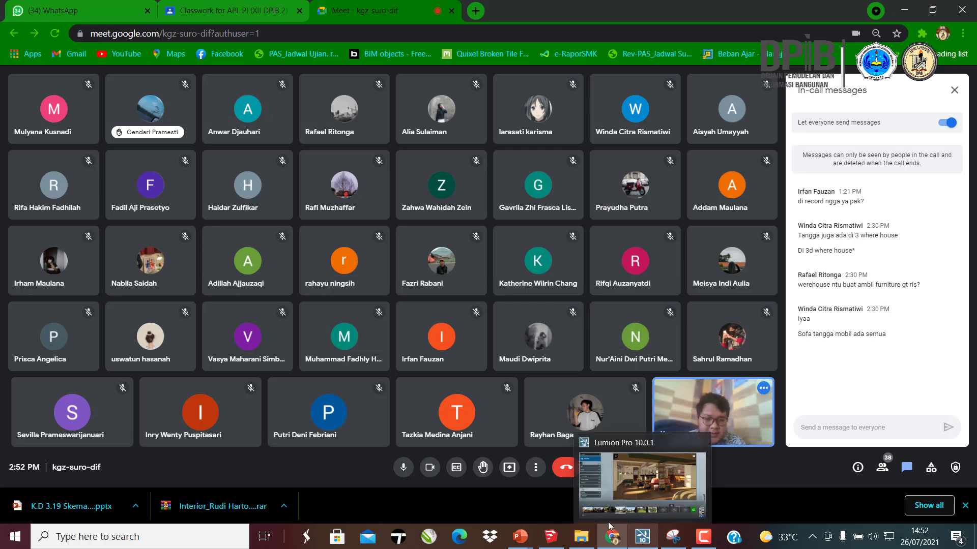
pyautogui.click(507, 469)
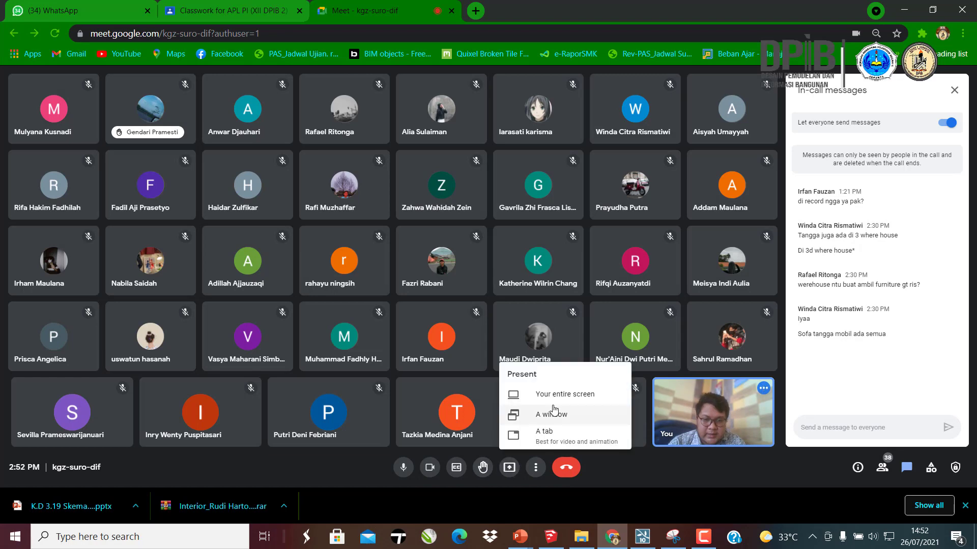
pyautogui.click(548, 397)
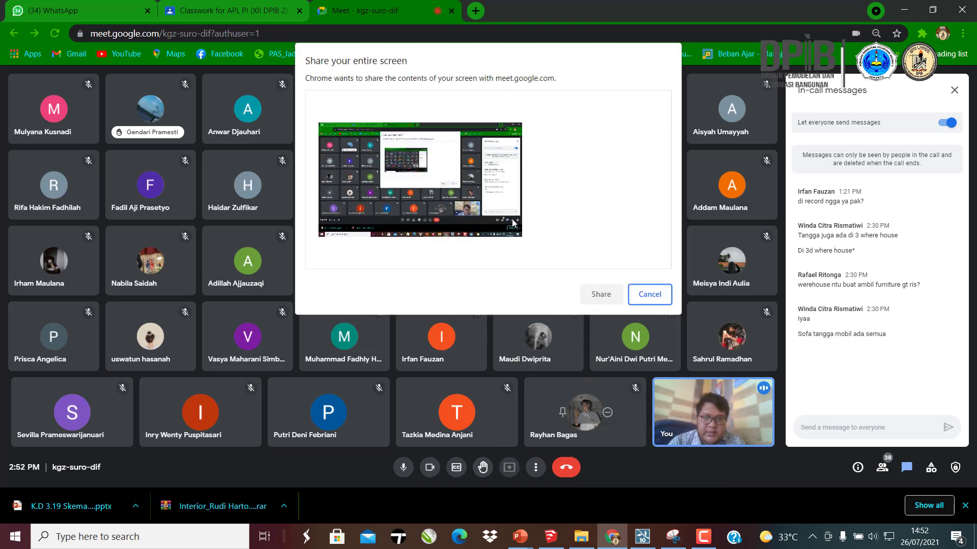
pyautogui.click(493, 218)
pyautogui.click(600, 294)
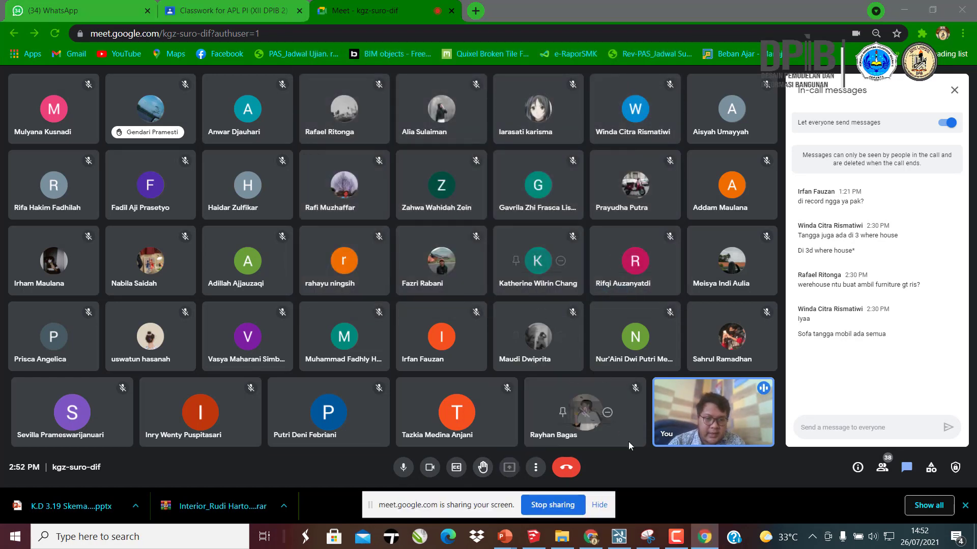
# - Switch to Lumion, turn the view towards the lounge's curved counter, and change from Photo mode to Build mode
pyautogui.moveTo(622, 544)
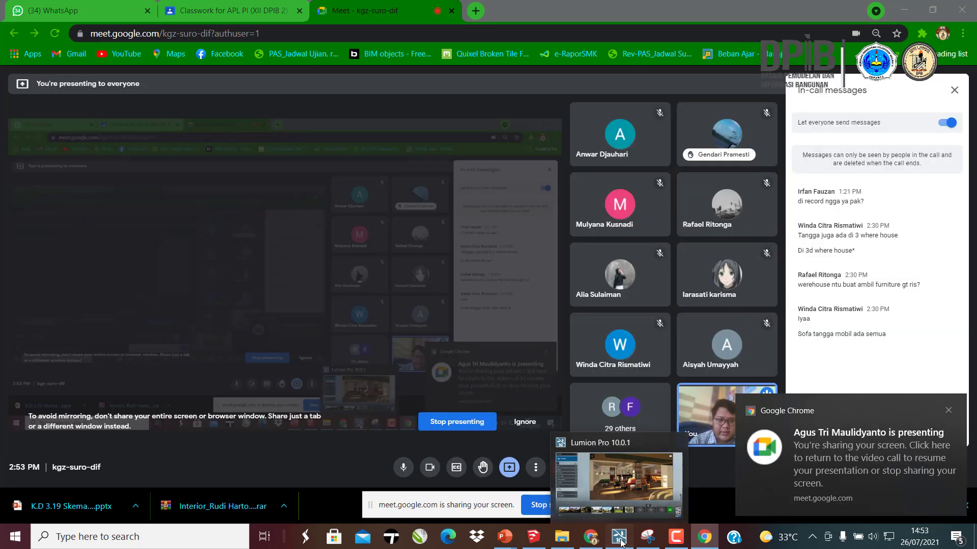
pyautogui.click(622, 543)
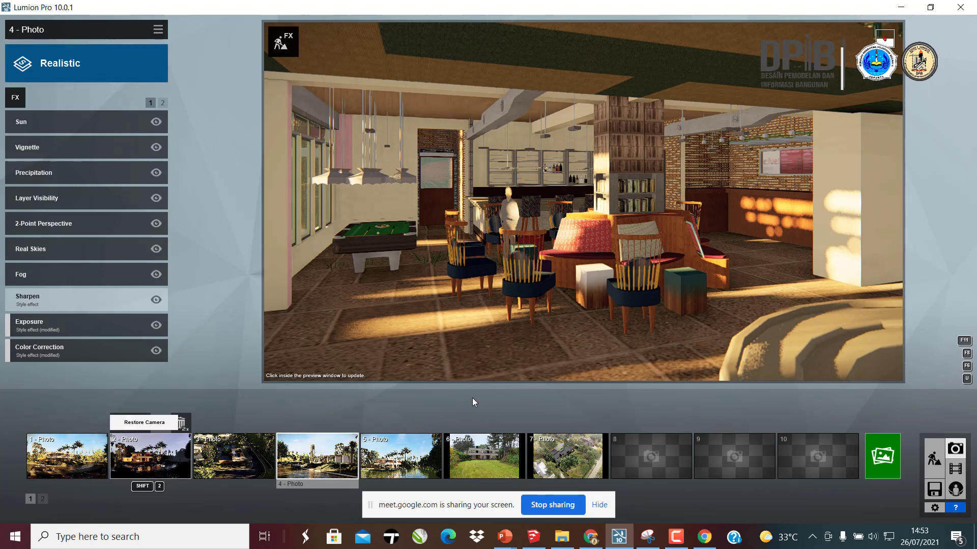
pyautogui.press('a')
pyautogui.moveTo(559, 285); pyautogui.dragTo(676, 247, button='right')
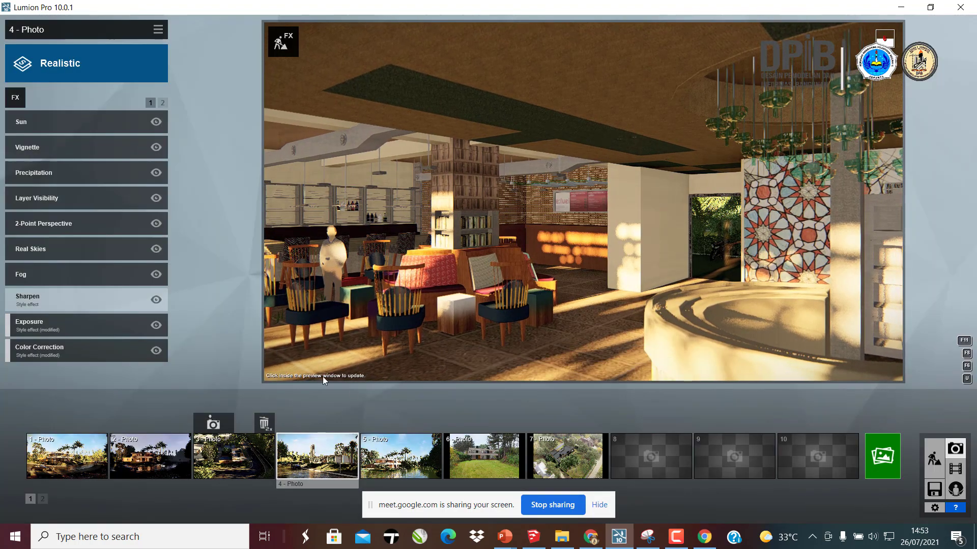
pyautogui.click(934, 459)
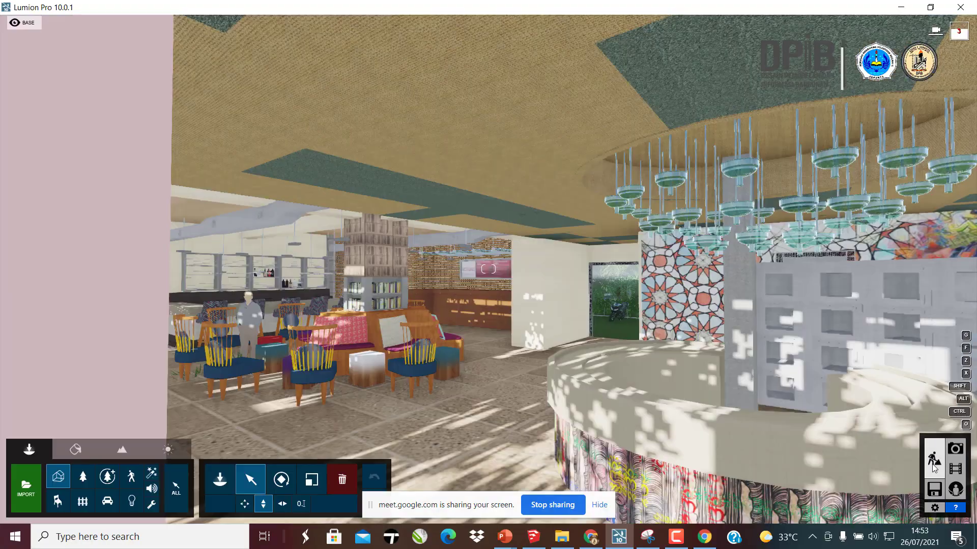
# - Examine the hotel building's front exterior with its tower, flagpoles, sign and driveway
pyautogui.press('s')
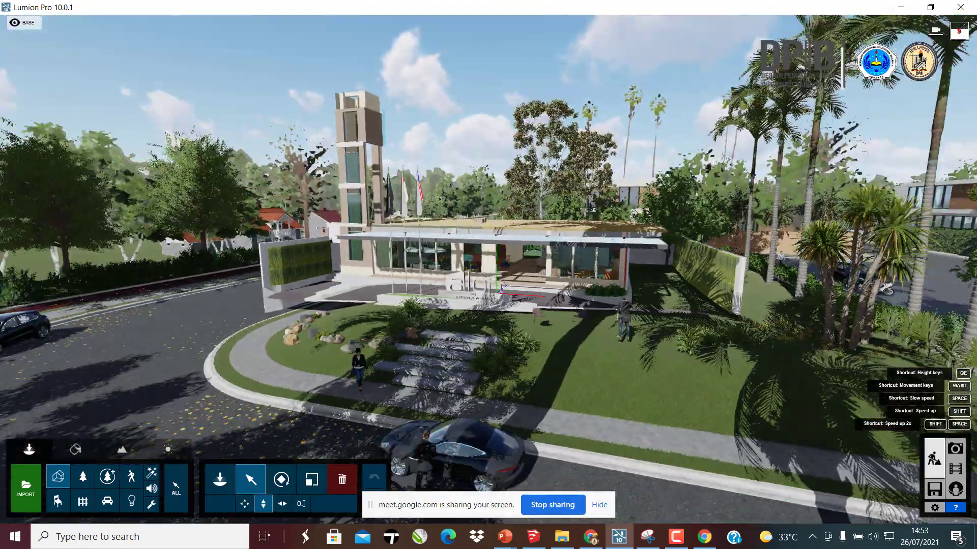
pyautogui.moveTo(489, 269); pyautogui.dragTo(407, 269, button='right')
pyautogui.press('w')
pyautogui.press('w')
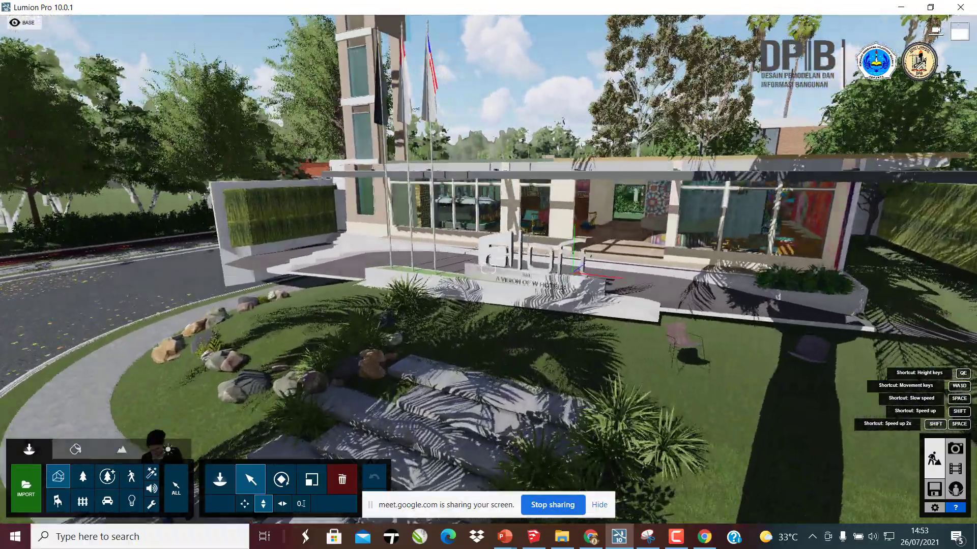
pyautogui.press('w')
pyautogui.moveTo(488, 269); pyautogui.dragTo(503, 232, button='right')
pyautogui.press('s')
pyautogui.press('s')
pyautogui.press('w')
pyautogui.press('w')
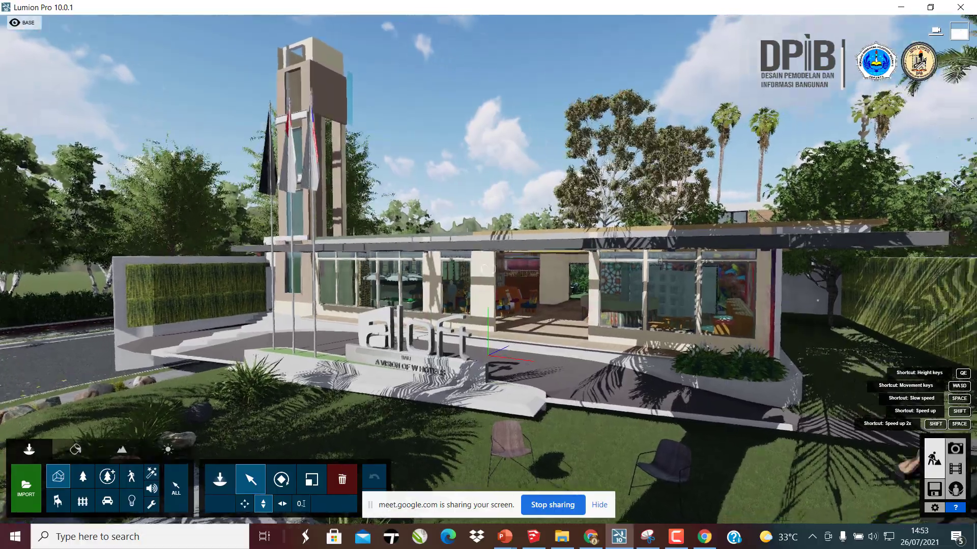
pyautogui.press('s')
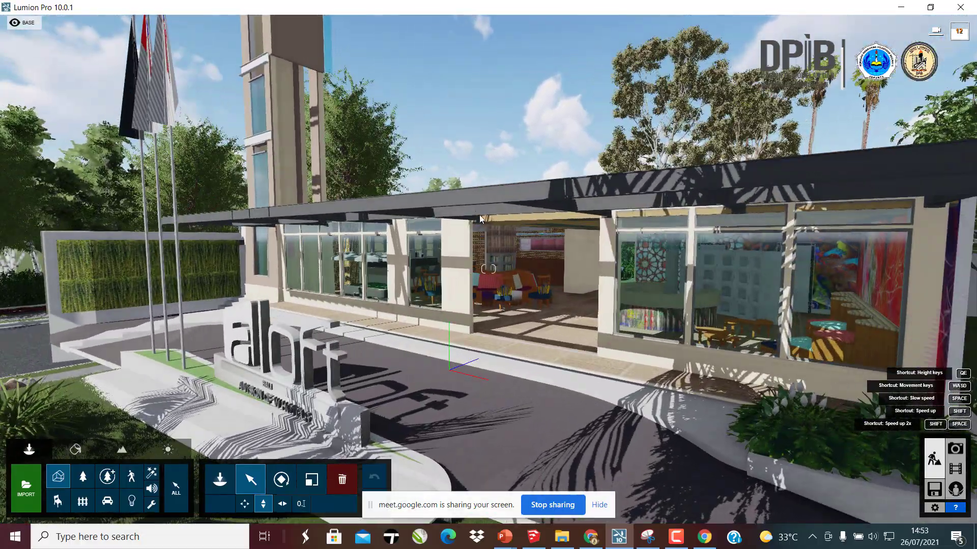
# - Examine the entrance canopy and the lounge interior, moving in through the front opening and back outside
pyautogui.press('q')
pyautogui.moveTo(489, 269); pyautogui.dragTo(495, 240, button='right')
pyautogui.press('e')
pyautogui.press('w')
pyautogui.press('w')
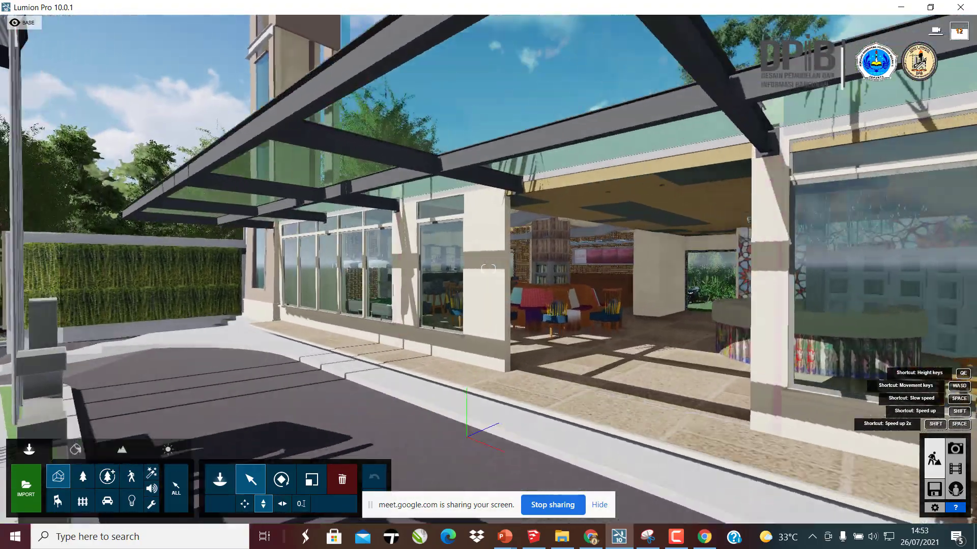
pyautogui.press('w')
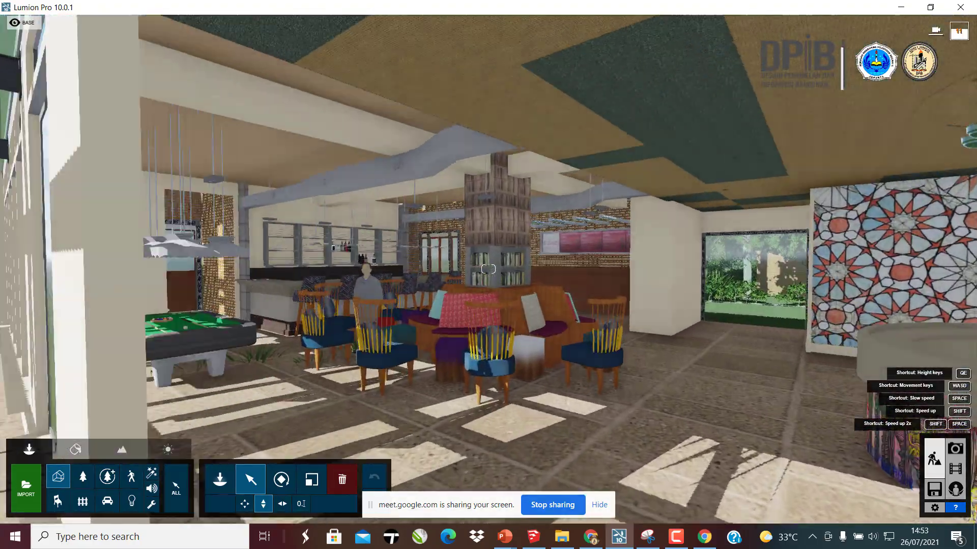
pyautogui.moveTo(488, 269); pyautogui.dragTo(499, 274, button='right')
pyautogui.press('s')
pyautogui.press('s')
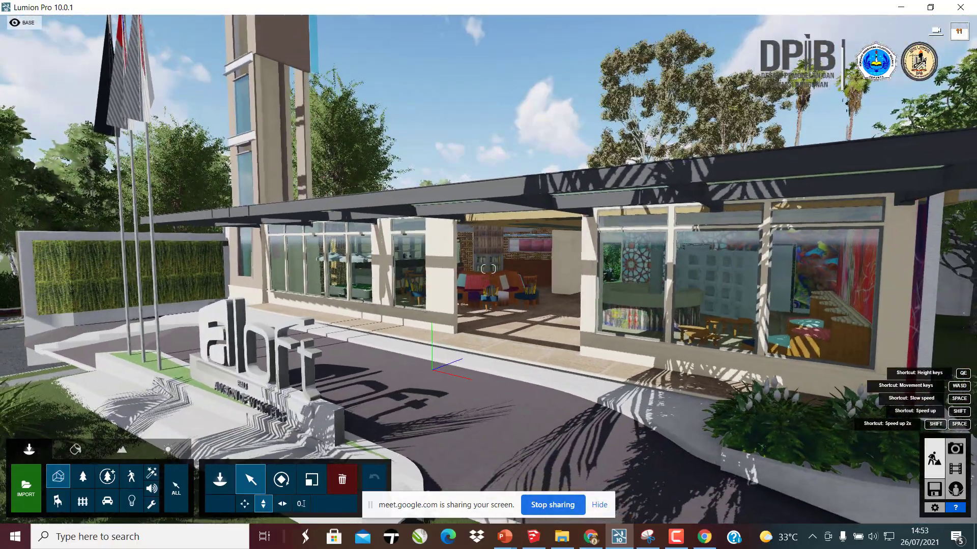
# - Examine the building's roof, green walls, driveway and front garden from a raised viewpoint
pyautogui.press('s')
pyautogui.moveTo(488, 269); pyautogui.dragTo(452, 160, button='right')
pyautogui.press('s')
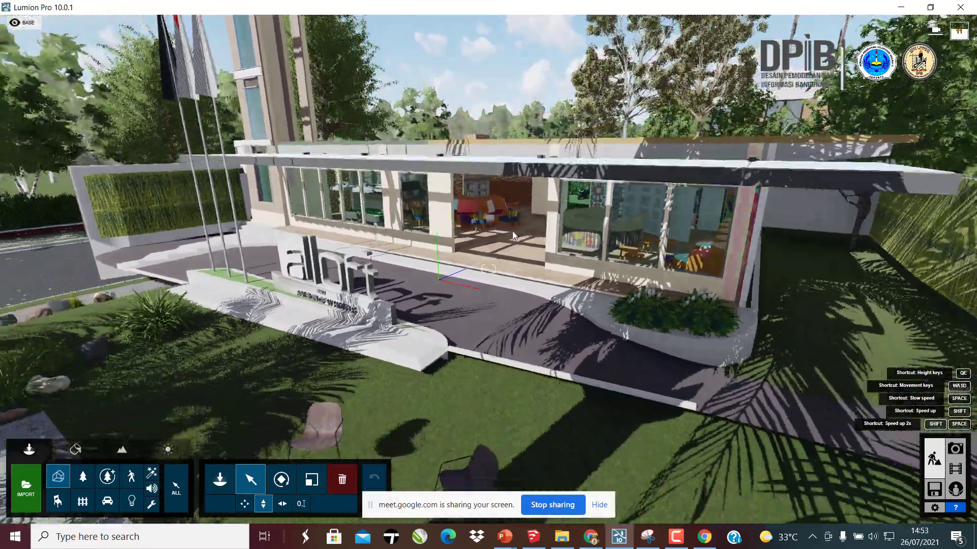
pyautogui.moveTo(454, 201); pyautogui.dragTo(440, 173, button='right')
pyautogui.press('w')
pyautogui.press('s')
pyautogui.press('s')
pyautogui.press('s')
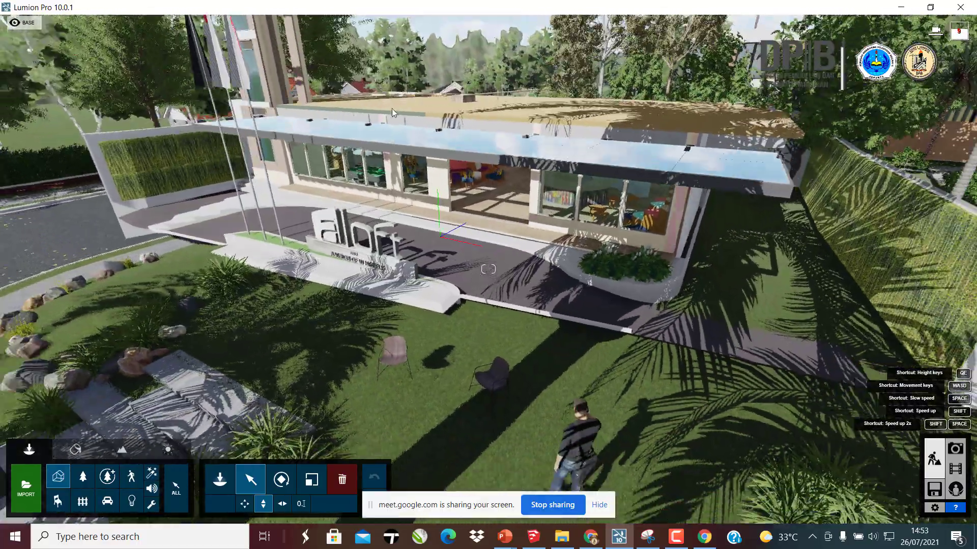
pyautogui.moveTo(489, 269); pyautogui.dragTo(407, 258, button='right')
pyautogui.press('w')
pyautogui.press('s')
pyautogui.press('a')
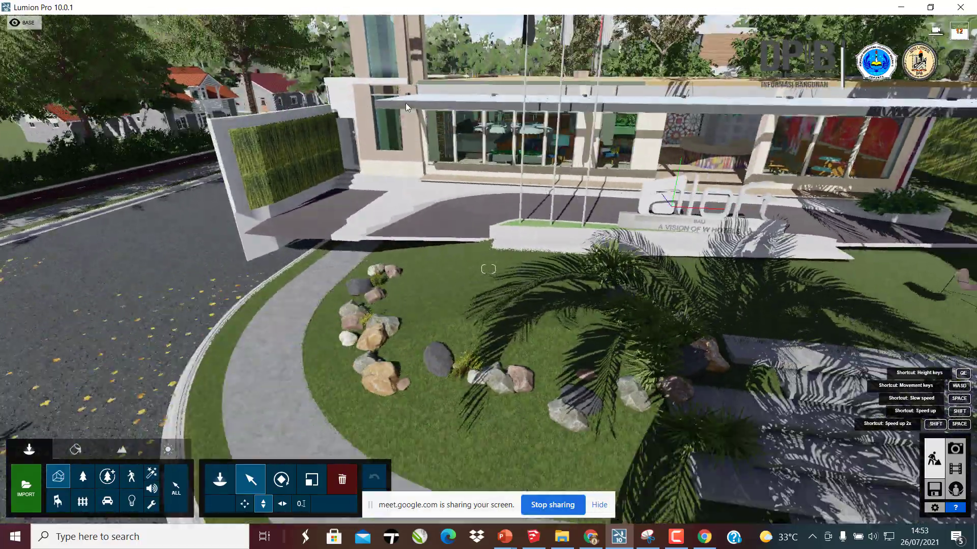
pyautogui.moveTo(488, 269); pyautogui.dragTo(564, 254, button='right')
pyautogui.press('a')
pyautogui.moveTo(596, 98); pyautogui.dragTo(671, 93, button='right')
pyautogui.press('s')
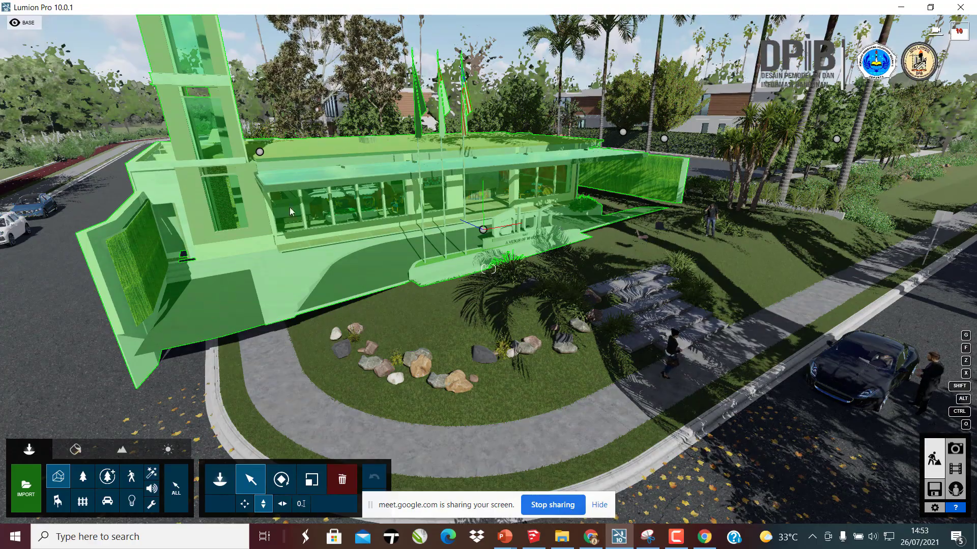
# - Examine the garden rocks, stepped paving, lawn, palms and adjoining street around the building
pyautogui.moveTo(599, 248); pyautogui.dragTo(416, 198, button='right')
pyautogui.press('w')
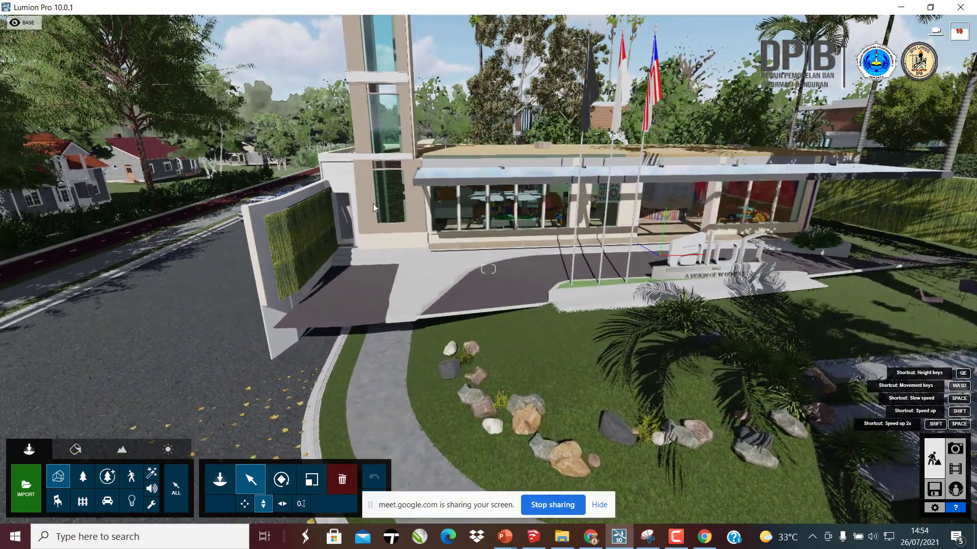
pyautogui.press('d')
pyautogui.press('d')
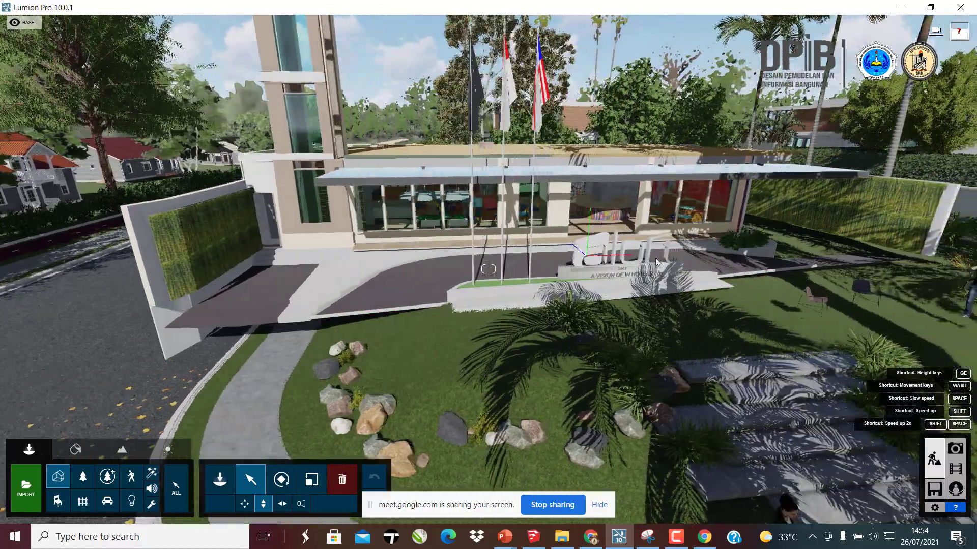
pyautogui.moveTo(550, 246); pyautogui.dragTo(676, 277, button='right')
pyautogui.press('s')
pyautogui.press('w')
pyautogui.press('a')
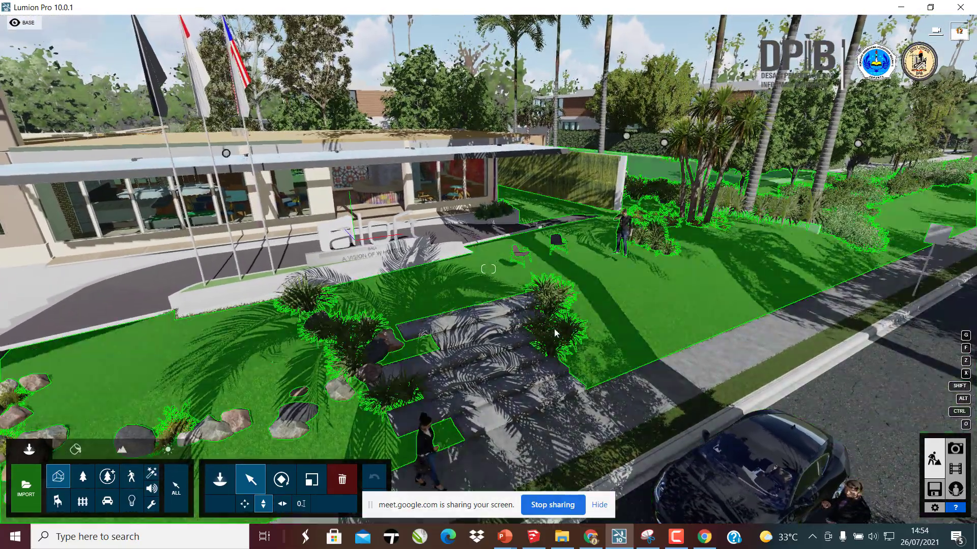
pyautogui.moveTo(487, 269); pyautogui.dragTo(572, 274, button='right')
pyautogui.moveTo(713, 180); pyautogui.dragTo(391, 123, button='right')
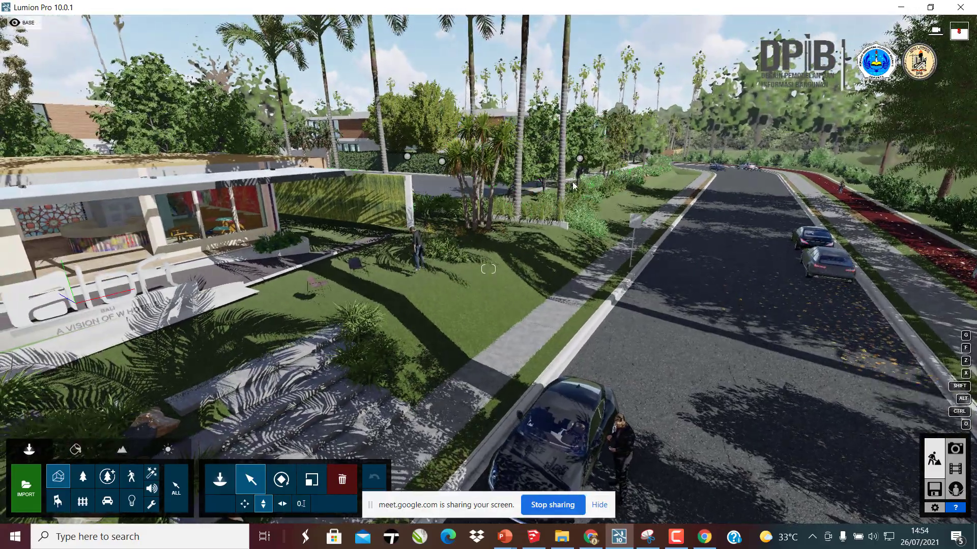
# - Examine the hotel's front sign, entrance canopy and furnished lounge interior, moving from the street in through the front opening
pyautogui.moveTo(691, 204); pyautogui.dragTo(381, 193, button='right')
pyautogui.moveTo(489, 269); pyautogui.dragTo(394, 310, button='right')
pyautogui.press('w')
pyautogui.press('w')
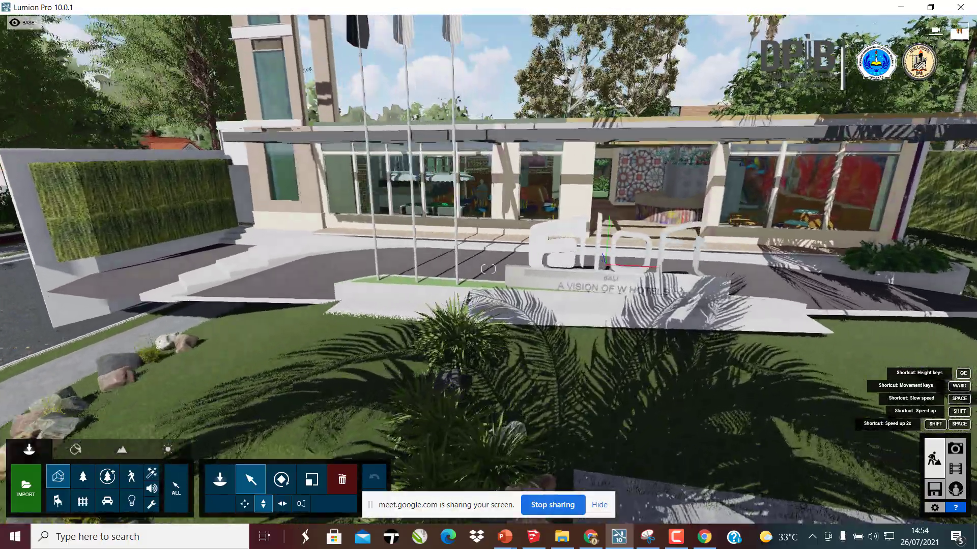
pyautogui.press('w')
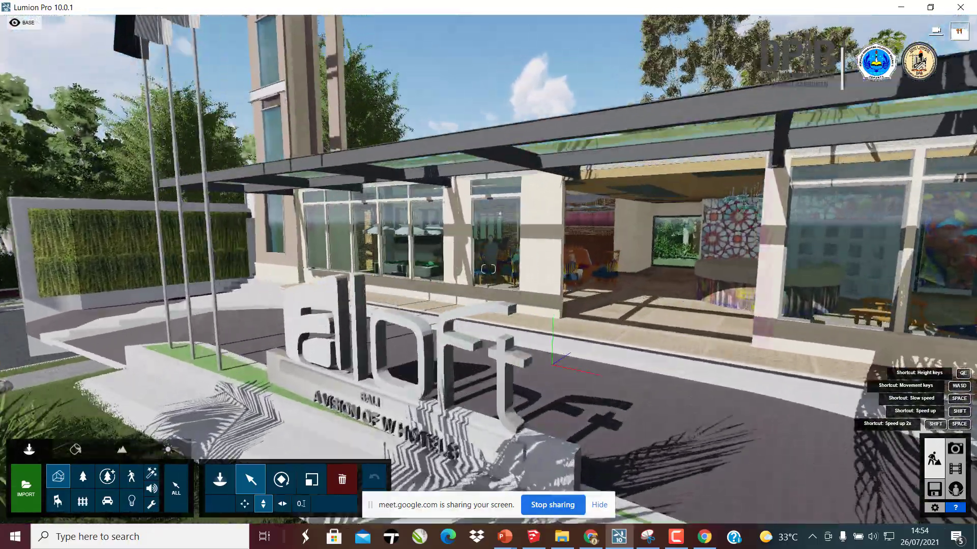
pyautogui.press('w')
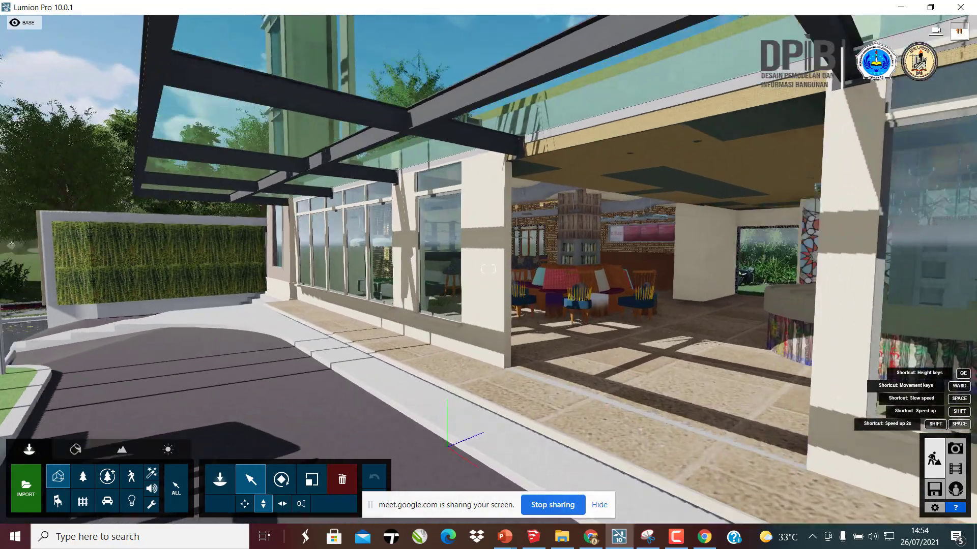
pyautogui.press('w')
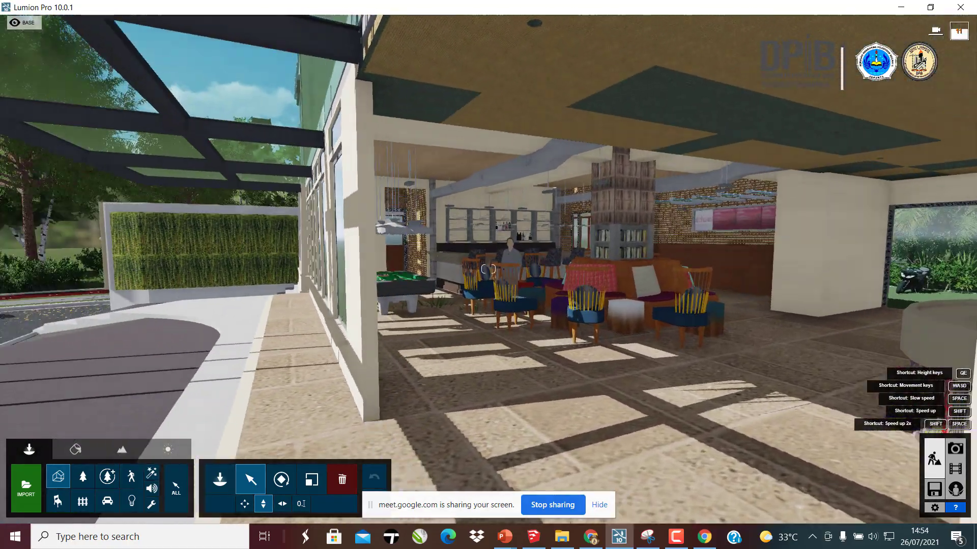
pyautogui.press('w')
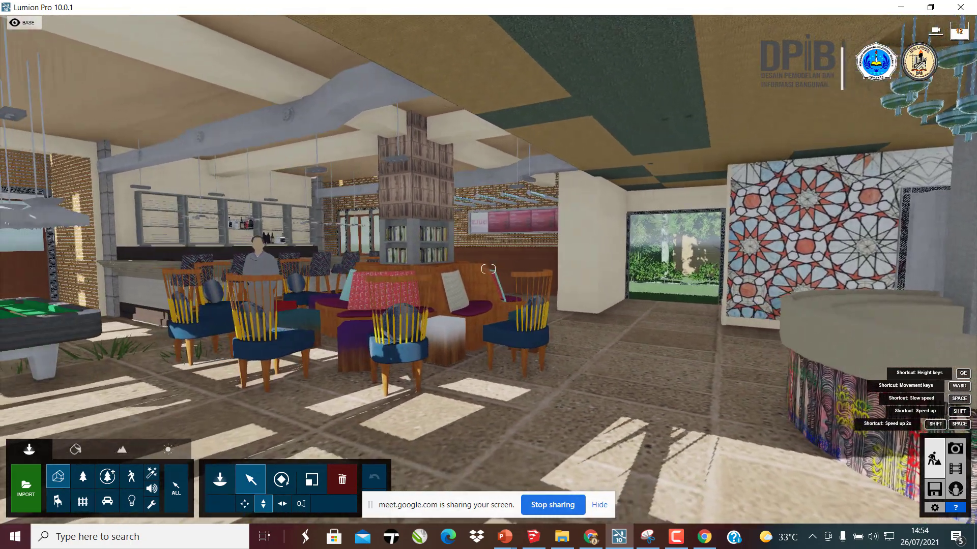
pyautogui.press('s')
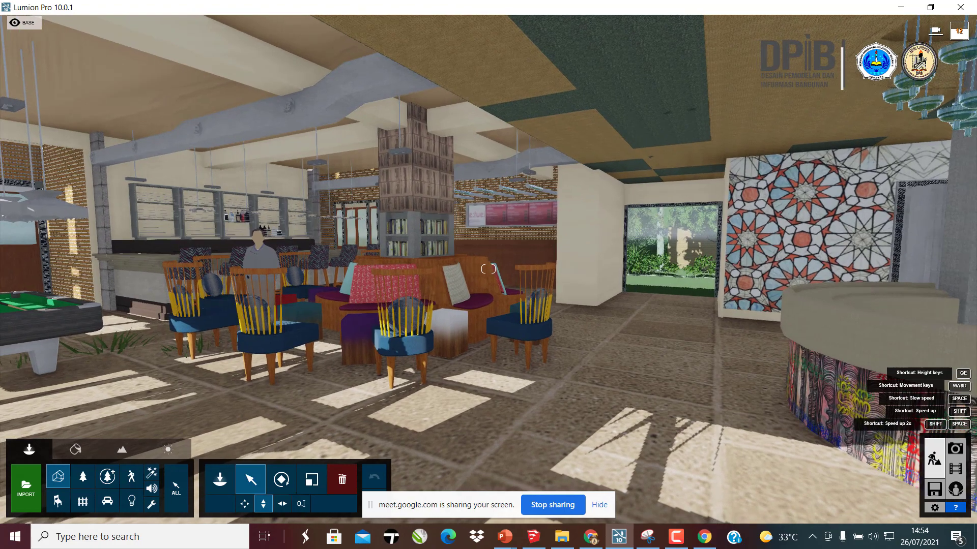
pyautogui.press('w')
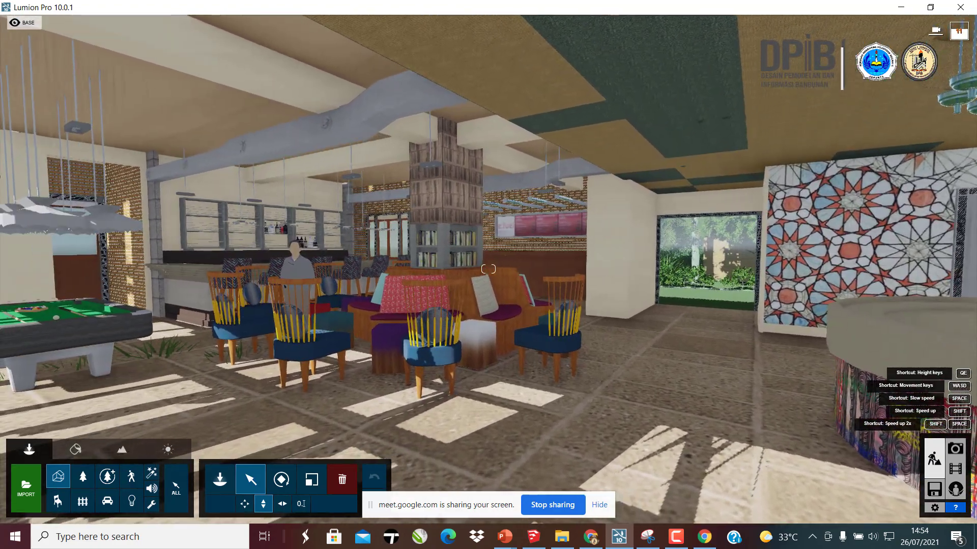
pyautogui.press('w')
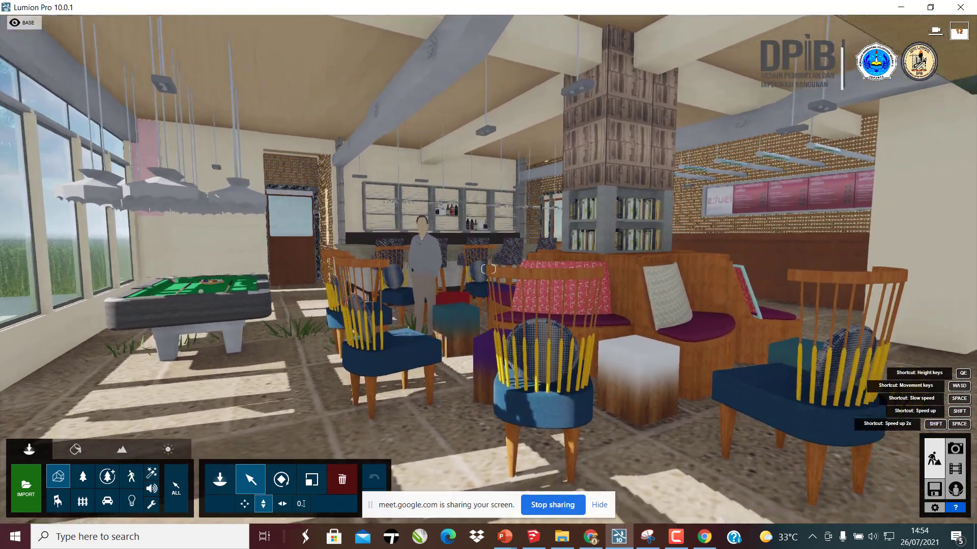
pyautogui.press('s')
pyautogui.press('w')
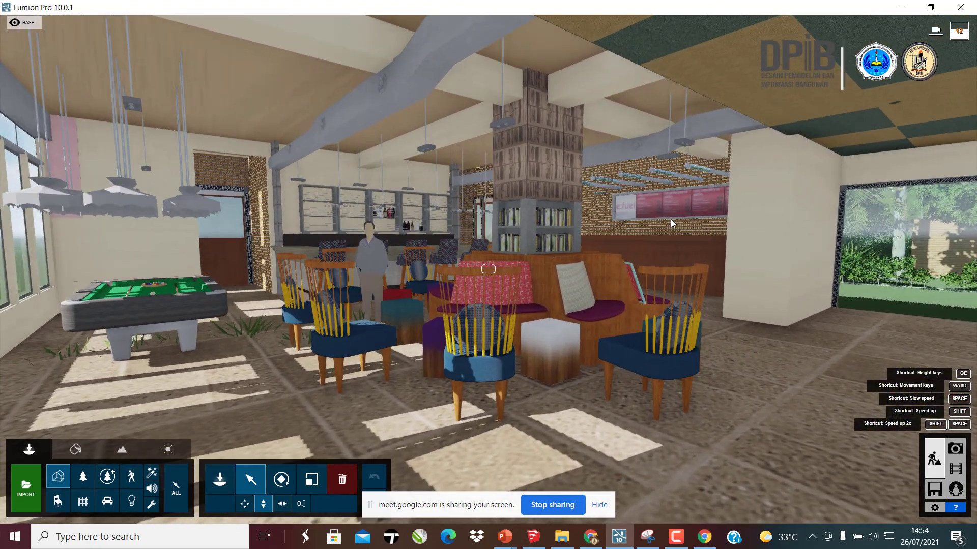
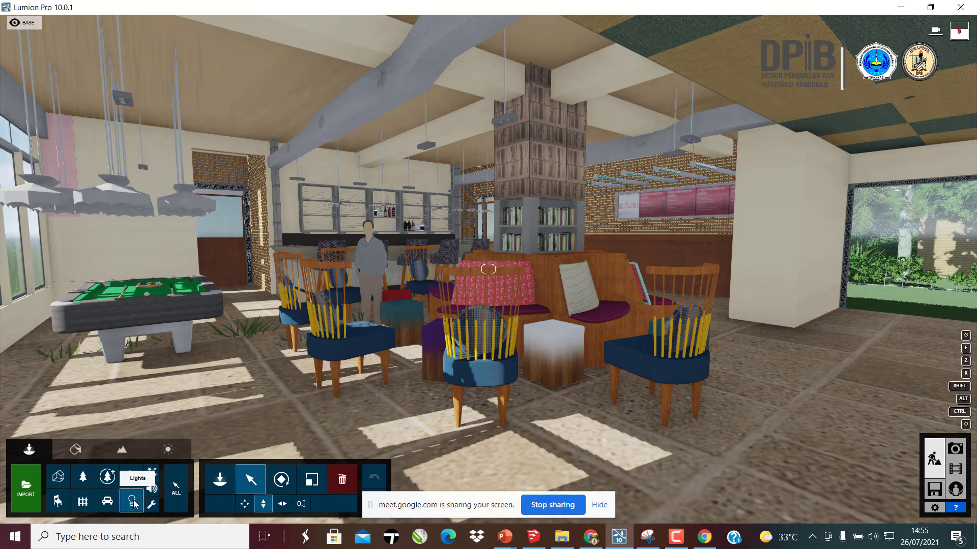
# - Place a Lamp03 spotlight near the ceiling beside the lounge's wooden bookshelf column
pyautogui.click(221, 478)
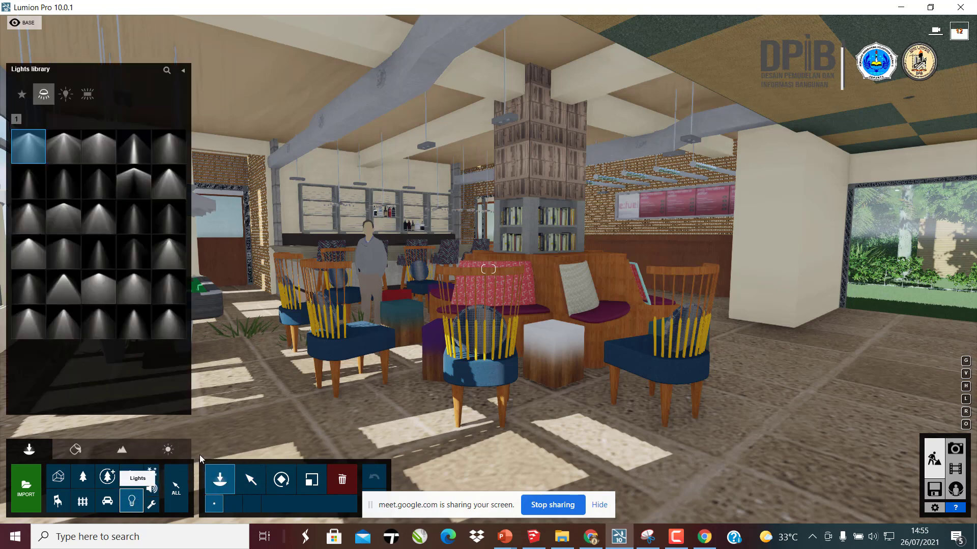
pyautogui.click(201, 195)
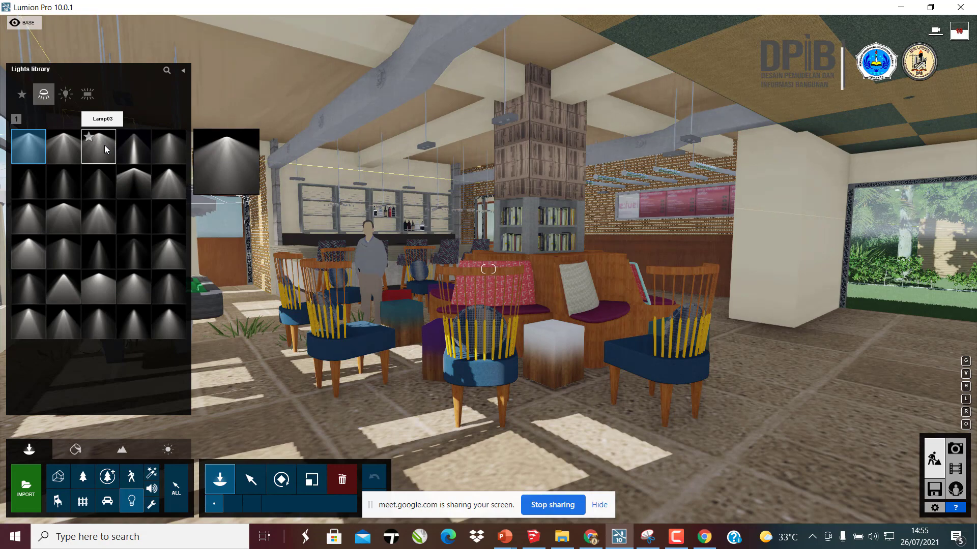
pyautogui.click(105, 145)
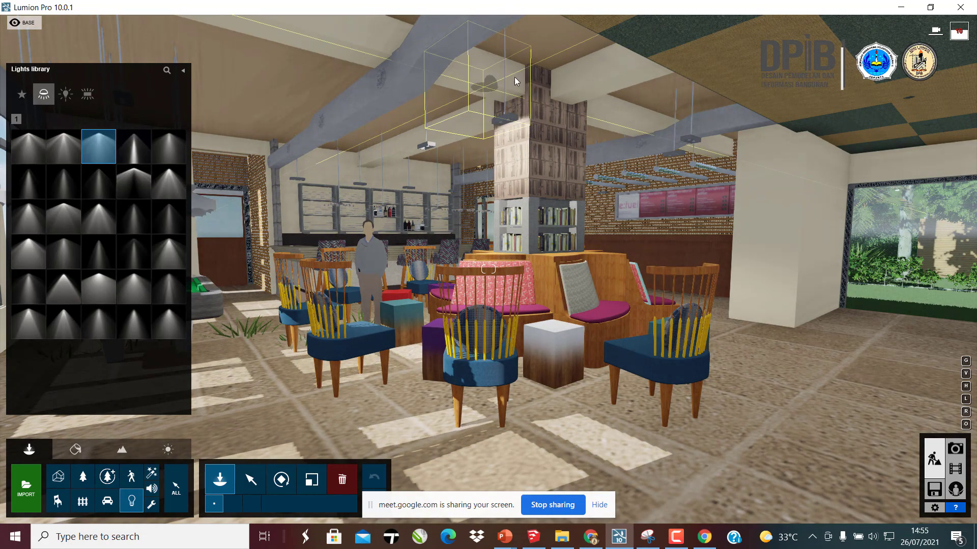
pyautogui.click(531, 82)
pyautogui.hotkey('ctrl', 'z')
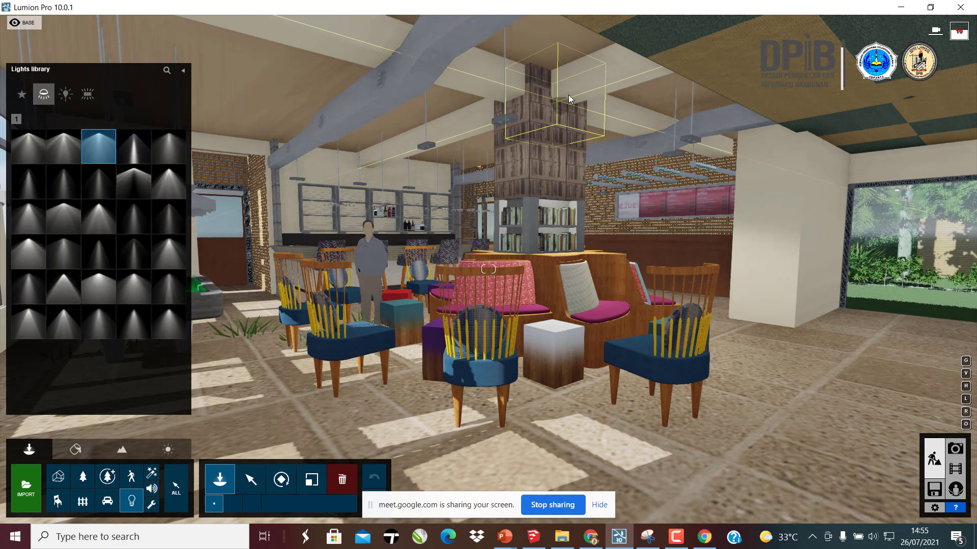
pyautogui.click(570, 98)
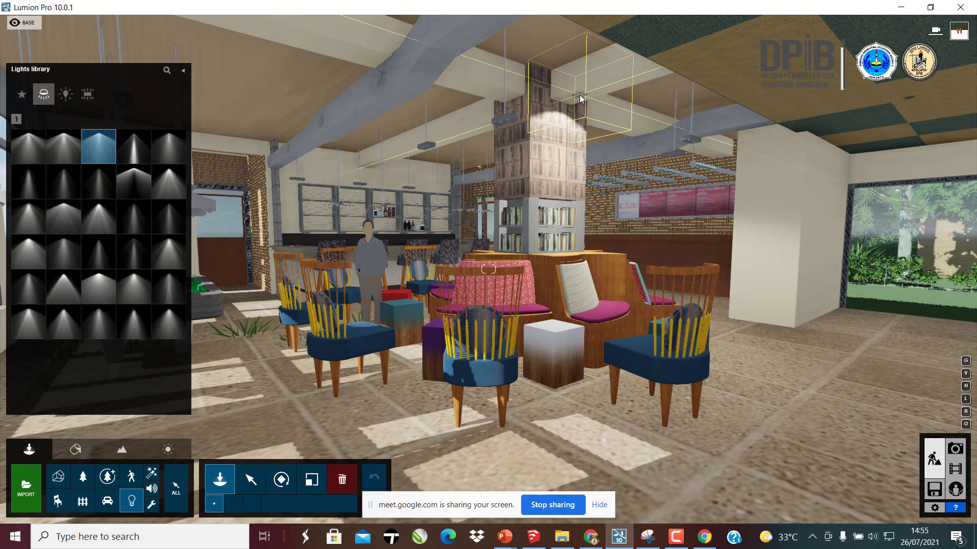
pyautogui.click(580, 96)
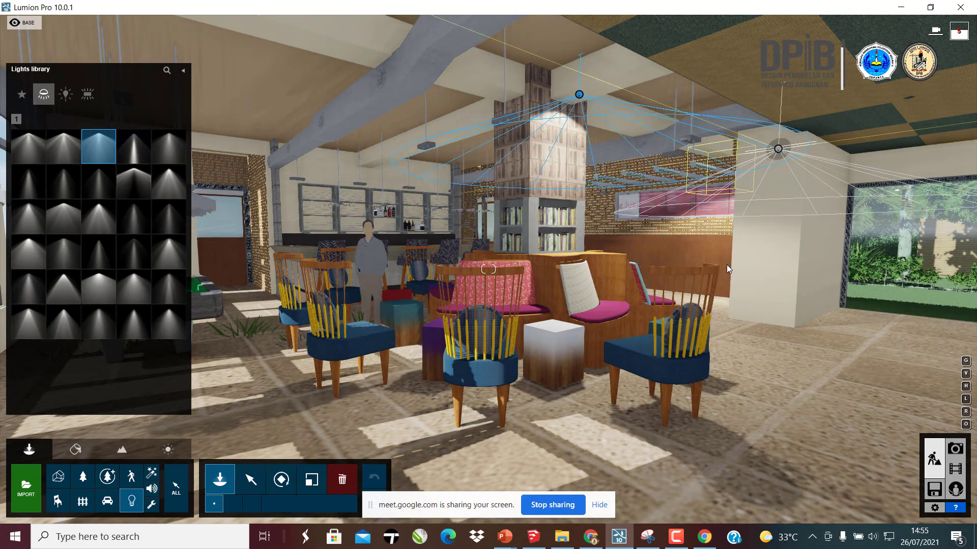
# - Examine the spotlight's effect on the bookshelf column and the surrounding lounge ceiling from close up and farther back
pyautogui.press('w')
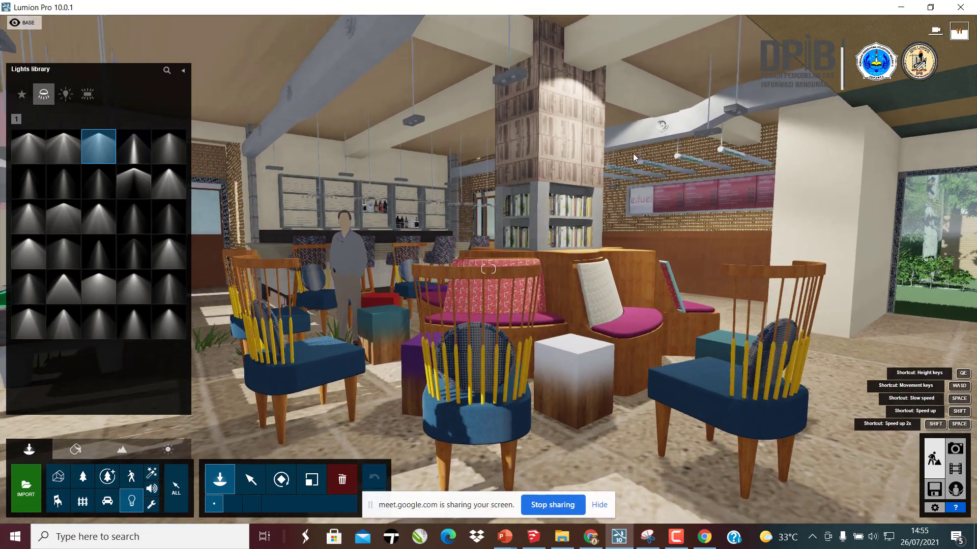
pyautogui.moveTo(634, 158); pyautogui.dragTo(634, 71, button='right')
pyautogui.press('w')
pyautogui.press('d')
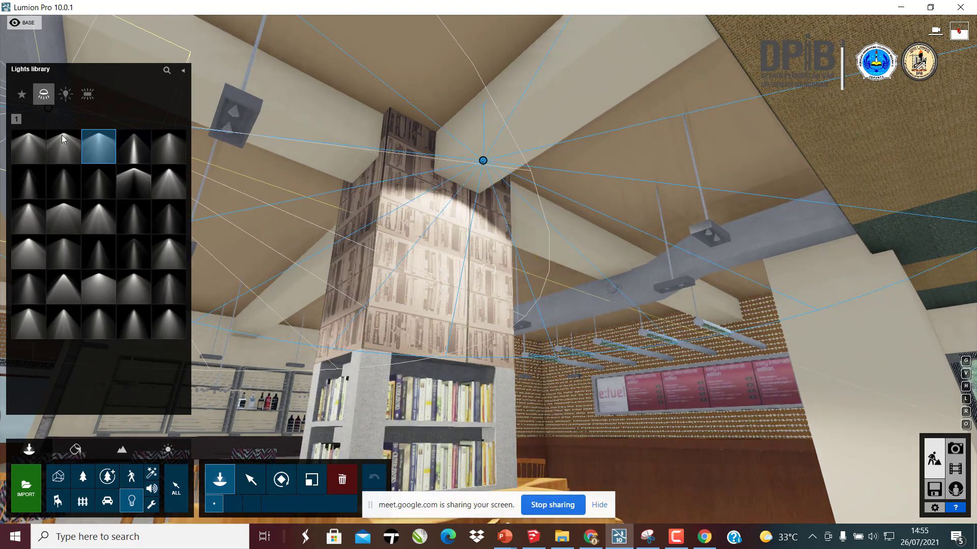
pyautogui.moveTo(18, 160)
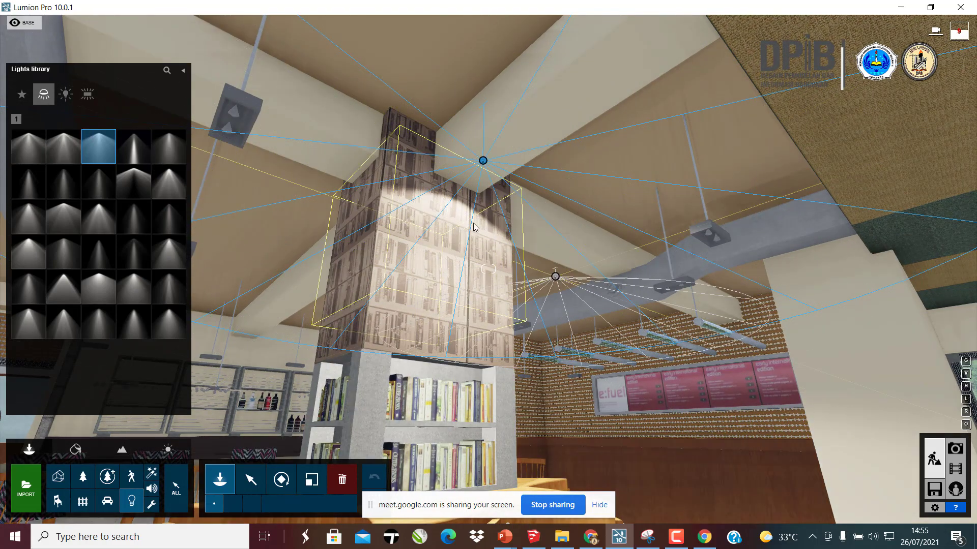
pyautogui.moveTo(478, 159); pyautogui.dragTo(478, 76, button='right')
pyautogui.moveTo(569, 335); pyautogui.dragTo(600, 300, button='right')
pyautogui.press('s')
pyautogui.press('a')
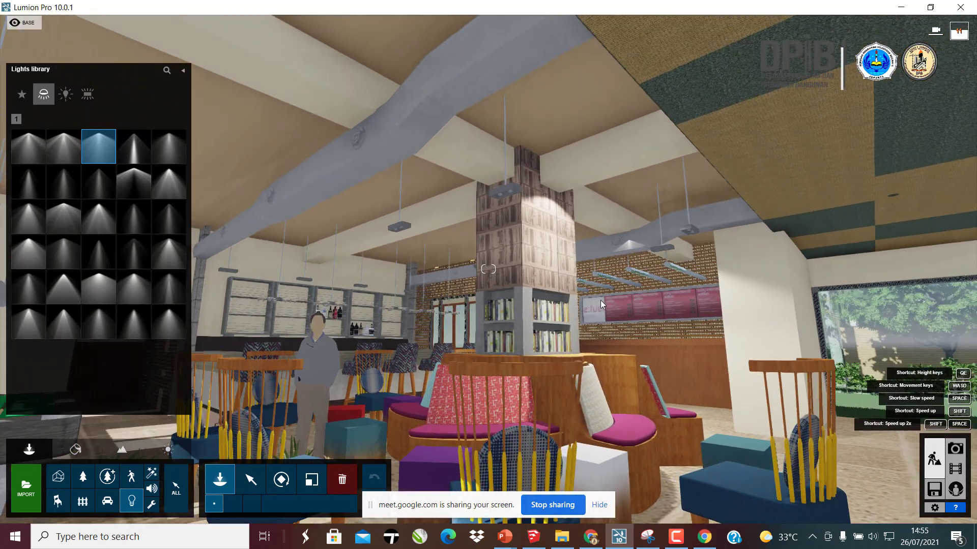
pyautogui.press('d')
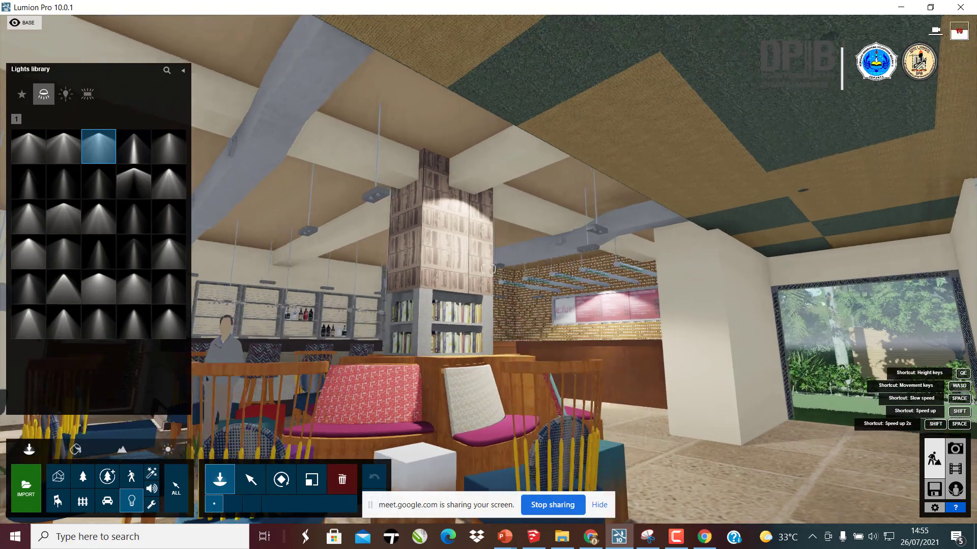
pyautogui.press('s')
pyautogui.moveTo(376, 224); pyautogui.dragTo(156, 206, button='right')
# - Review the spotlight, omni light and area light categories in the lights library
pyautogui.click(66, 95)
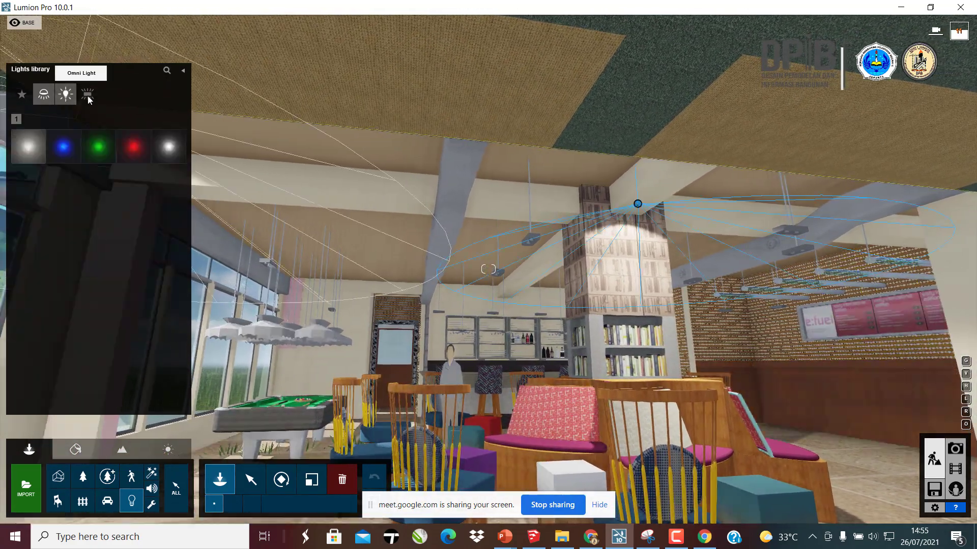
pyautogui.click(87, 95)
pyautogui.moveTo(62, 152)
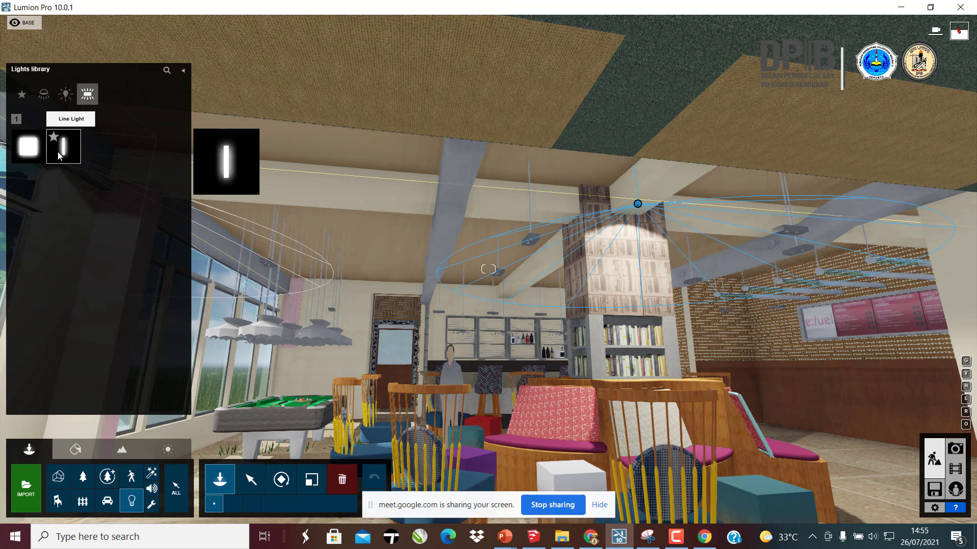
pyautogui.click(66, 94)
pyautogui.click(41, 95)
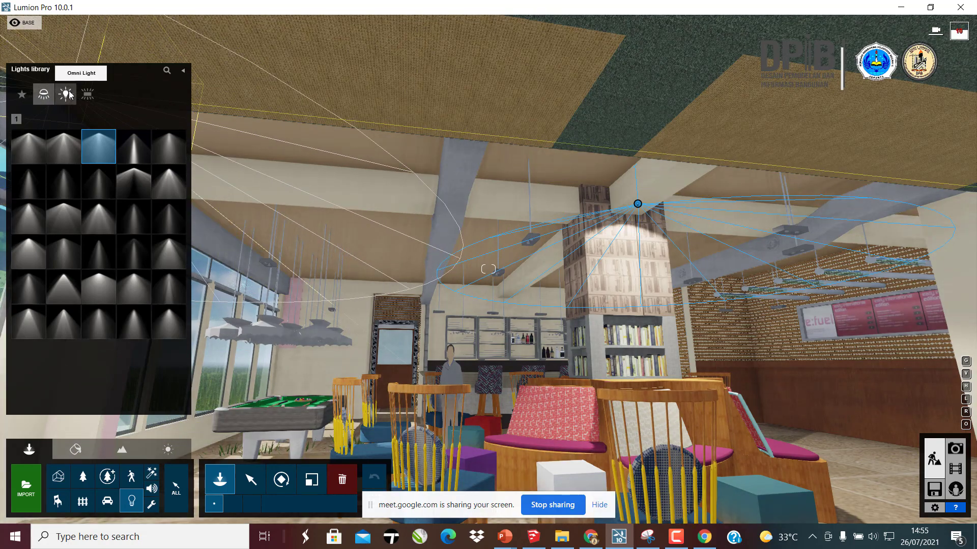
pyautogui.click(66, 94)
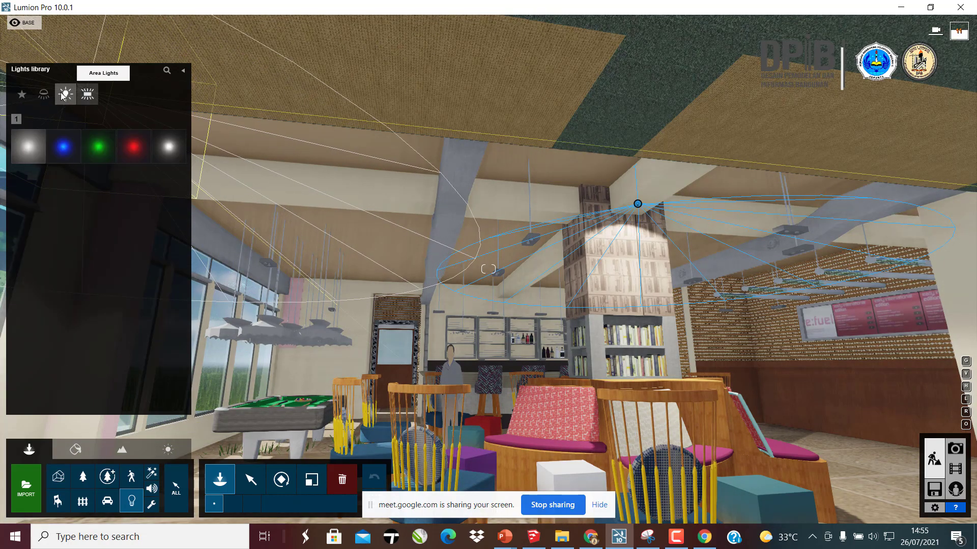
pyautogui.click(94, 94)
# - Place a Line Light along the ceiling edge in the wall corner beside the e:fuel menu board
pyautogui.moveTo(69, 147)
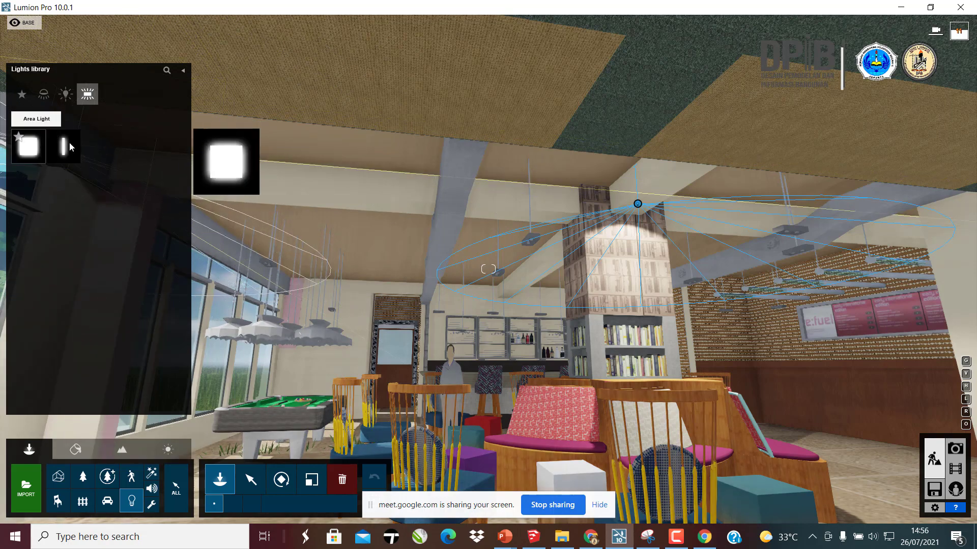
pyautogui.click(65, 148)
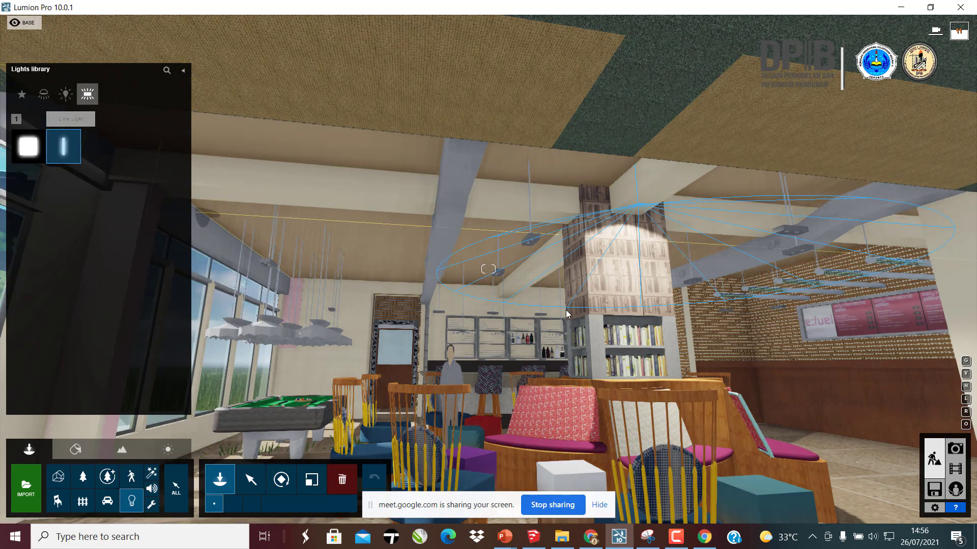
pyautogui.moveTo(488, 168); pyautogui.dragTo(576, 238, button='right')
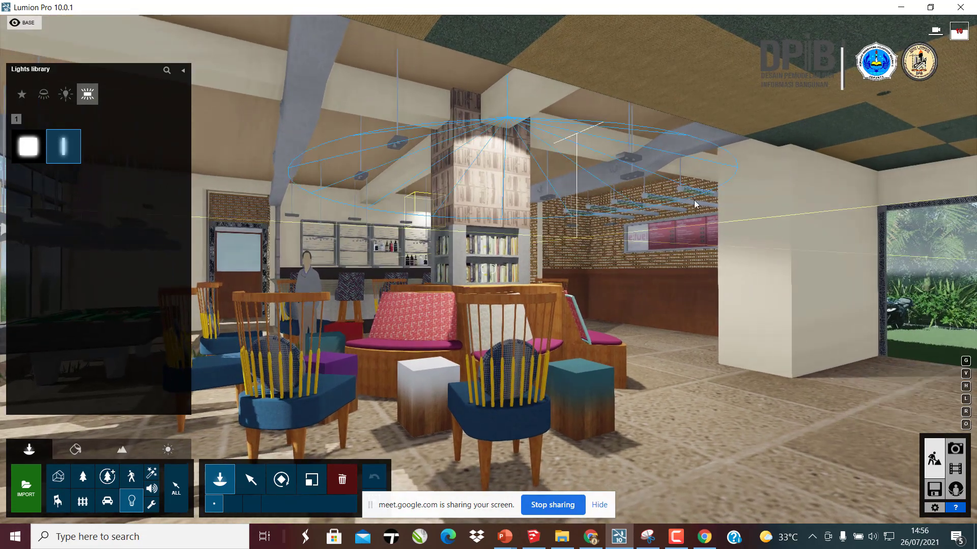
pyautogui.press('w')
pyautogui.moveTo(694, 200); pyautogui.dragTo(728, 178, button='right')
pyautogui.press('w')
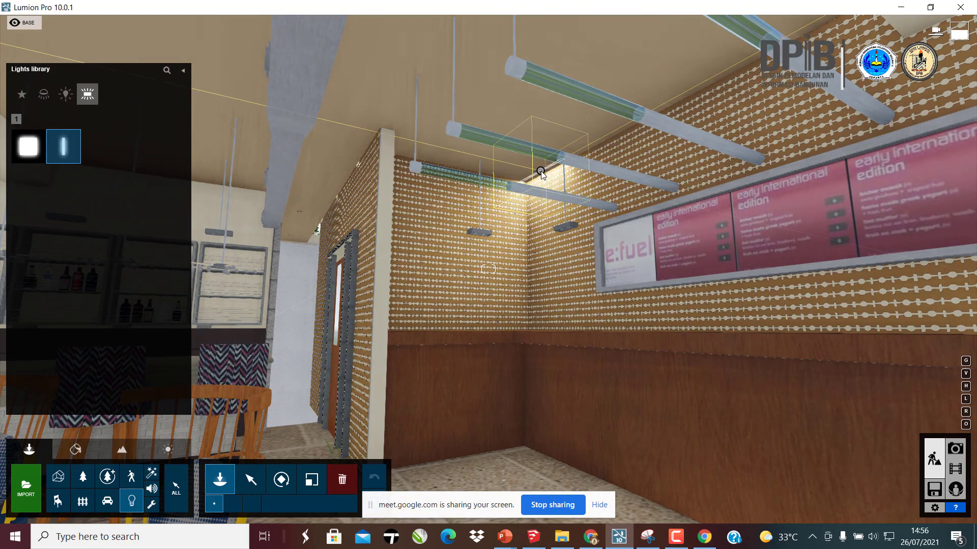
pyautogui.click(540, 172)
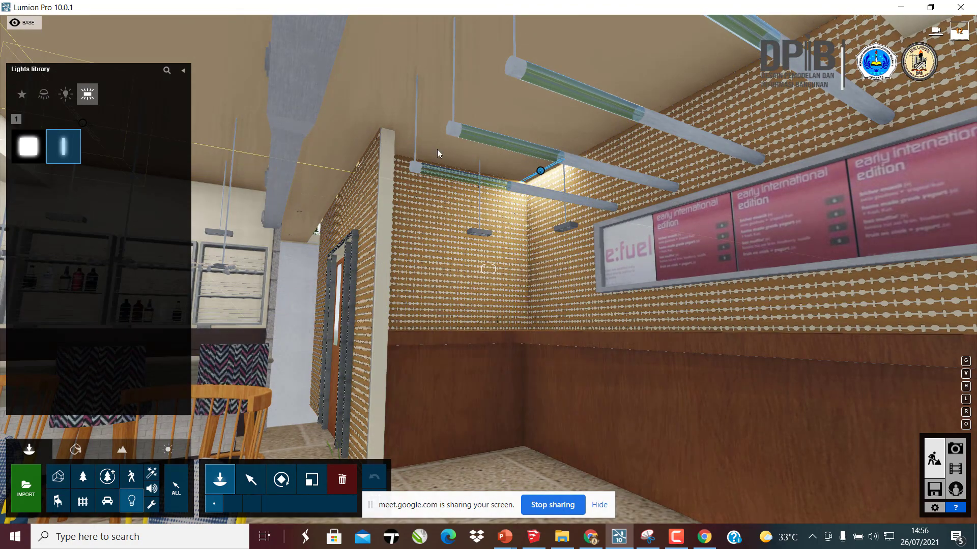
# - Set the corner line light's brightness to about 2582.8 and give it a very pale warm colour
pyautogui.press('w')
pyautogui.press('w')
pyautogui.press('s')
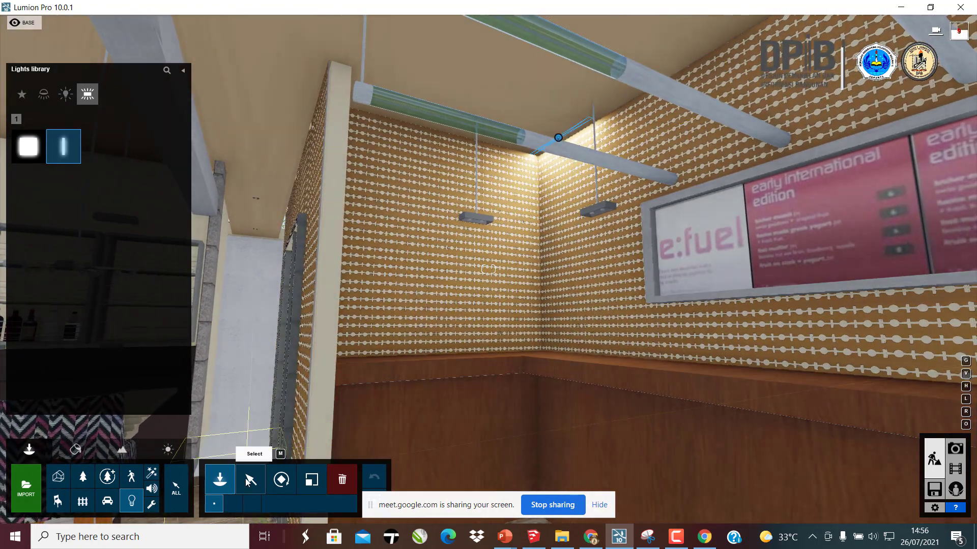
pyautogui.click(245, 481)
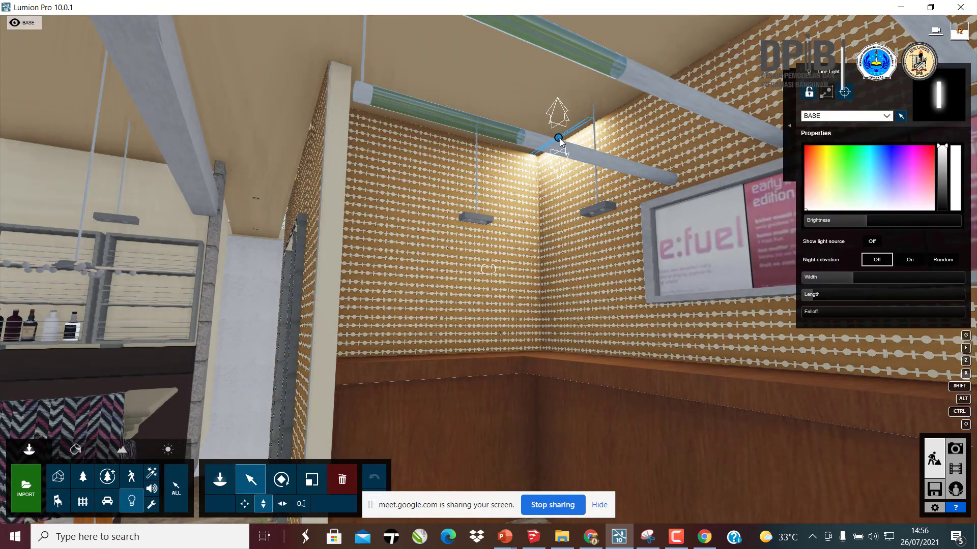
pyautogui.press('w')
pyautogui.moveTo(560, 141); pyautogui.dragTo(587, 189, button='right')
pyautogui.press('w')
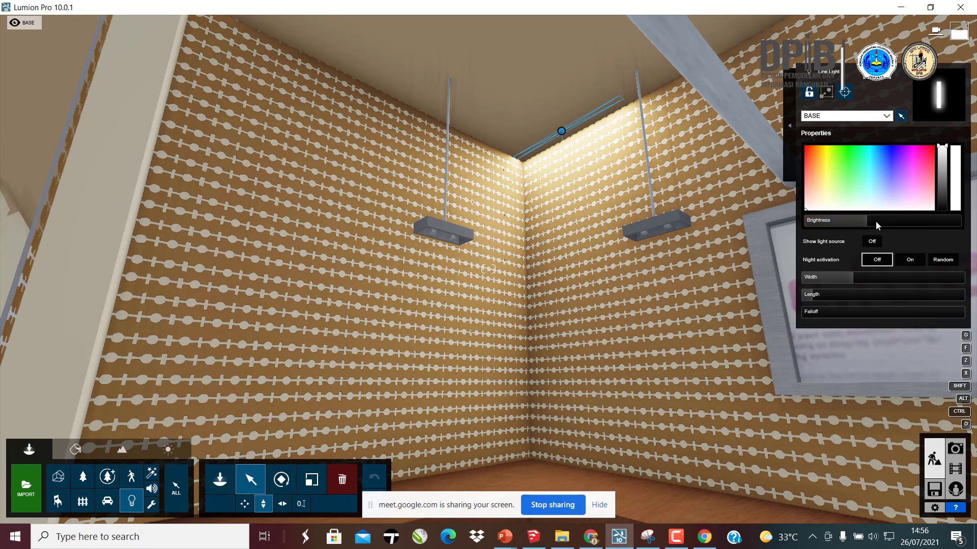
pyautogui.moveTo(875, 221)
pyautogui.mouseDown()
pyautogui.moveTo(923, 212)
pyautogui.moveTo(901, 211)
pyautogui.moveTo(874, 215)
pyautogui.moveTo(925, 221)
pyautogui.moveTo(829, 220)
pyautogui.moveTo(880, 221)
pyautogui.mouseUp()
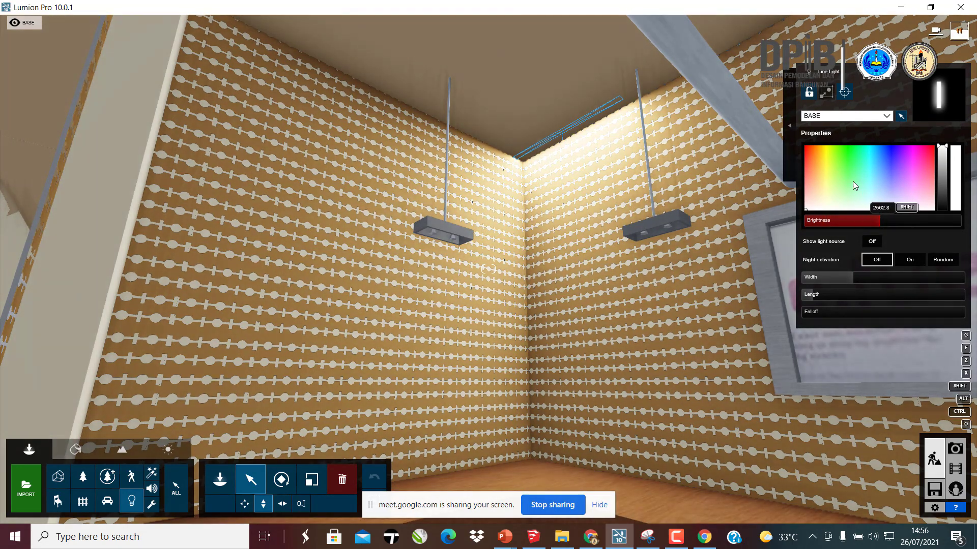
pyautogui.moveTo(828, 160)
pyautogui.mouseDown()
pyautogui.moveTo(815, 172)
pyautogui.moveTo(874, 163)
pyautogui.moveTo(816, 146)
pyautogui.moveTo(816, 215)
pyautogui.mouseUp()
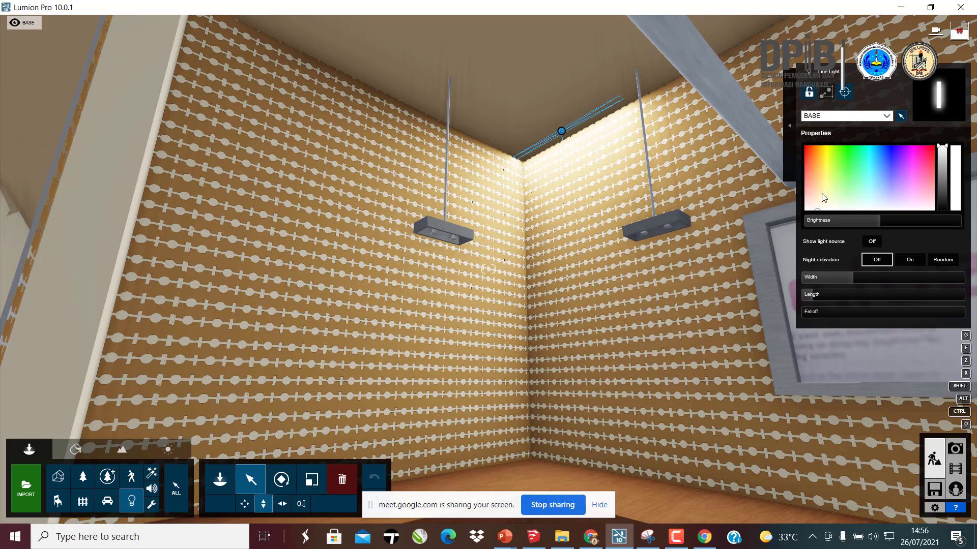
# - Give the corner line light a saturated orange colour and set its width to 10.0 m
pyautogui.click(825, 166)
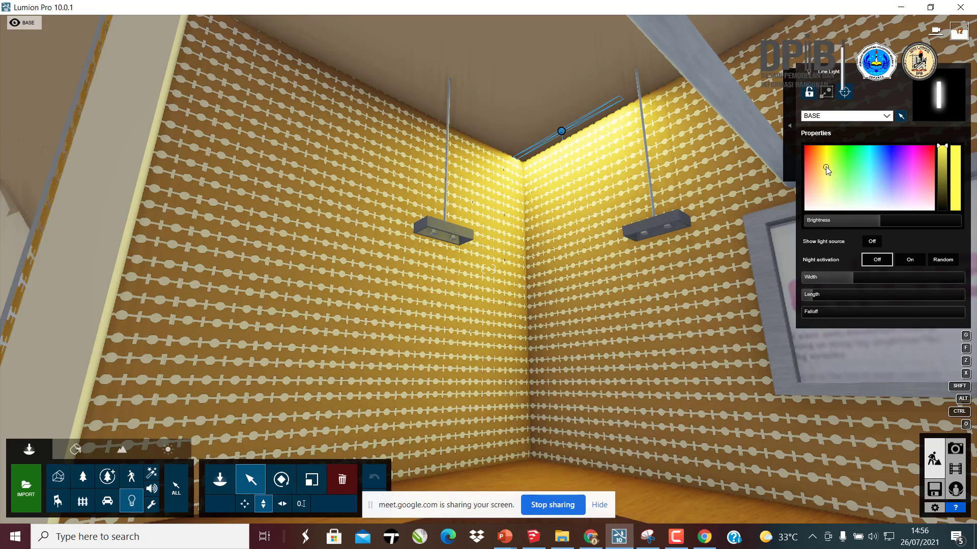
pyautogui.moveTo(825, 162); pyautogui.dragTo(817, 157)
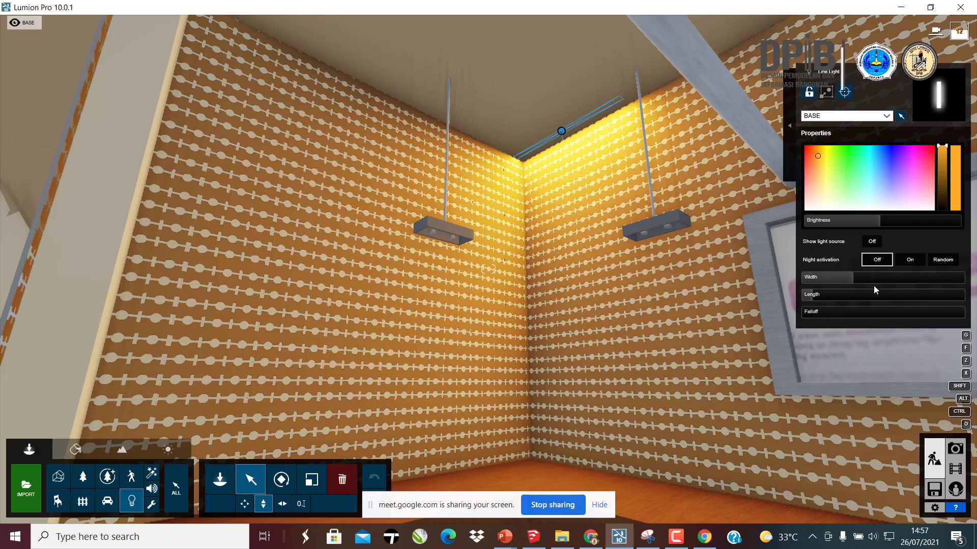
pyautogui.moveTo(871, 276); pyautogui.dragTo(957, 276)
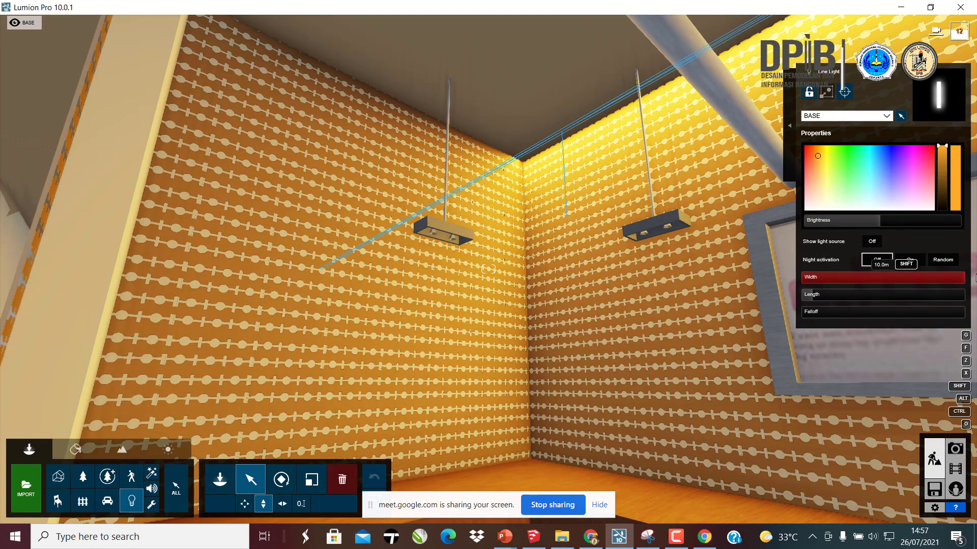
pyautogui.moveTo(489, 269); pyautogui.dragTo(569, 262, button='right')
pyautogui.press('d')
pyautogui.moveTo(427, 327); pyautogui.dragTo(168, 210, button='right')
pyautogui.press('s')
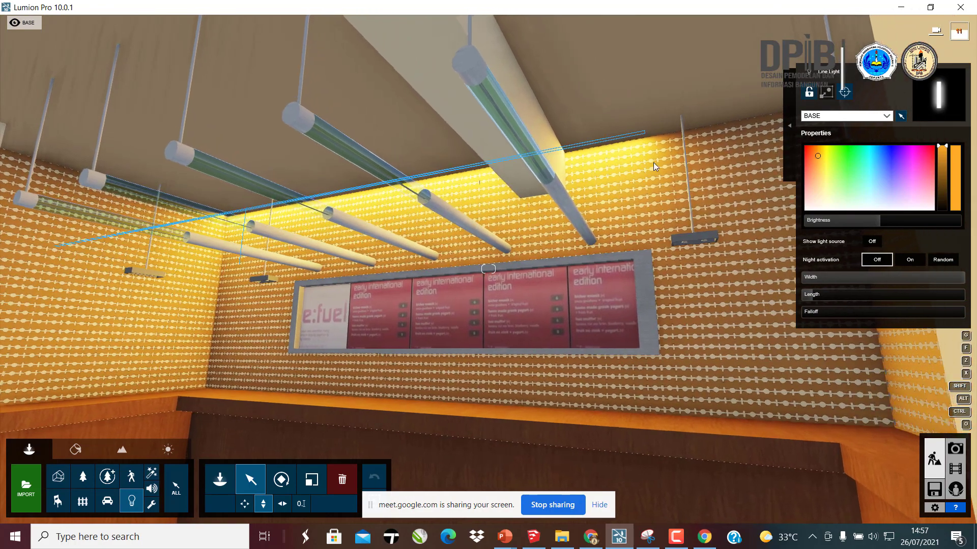
pyautogui.moveTo(488, 268); pyautogui.dragTo(448, 269, button='right')
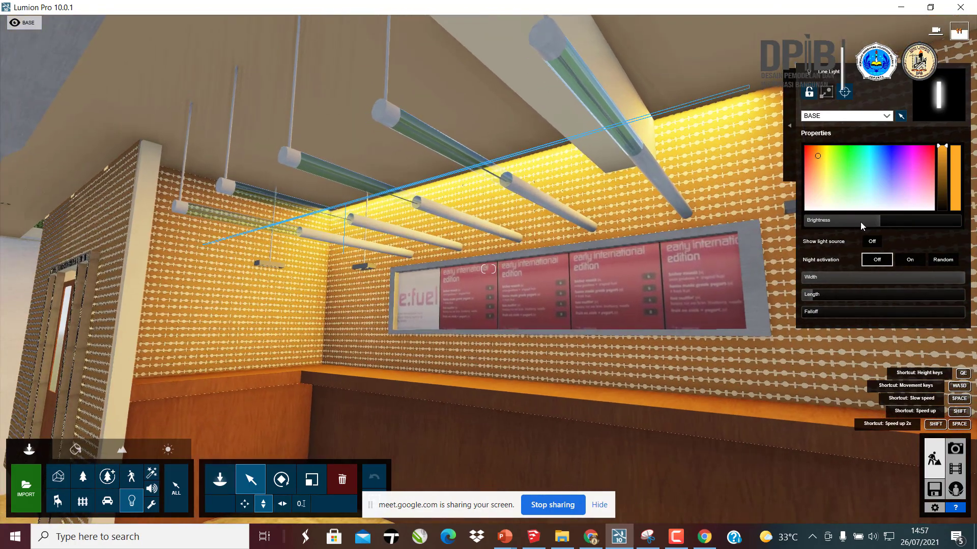
pyautogui.moveTo(920, 275); pyautogui.dragTo(968, 280)
# - Adjust the orange line light's height so it sits close under the ceiling above the e:fuel menu board
pyautogui.press('w')
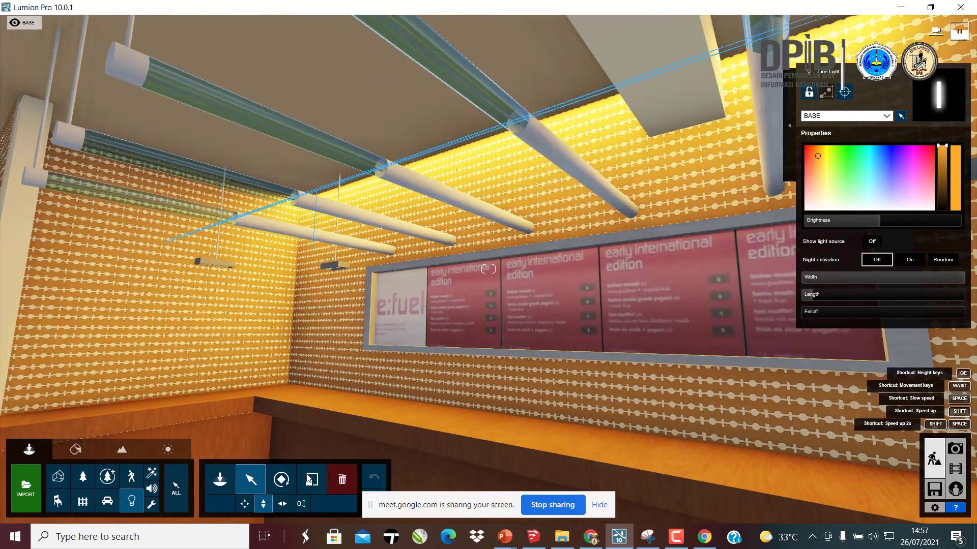
pyautogui.press('a')
pyautogui.moveTo(358, 442); pyautogui.dragTo(326, 348, button='right')
pyautogui.press('s')
pyautogui.press('d')
pyautogui.press('w')
pyautogui.press('a')
pyautogui.press('s')
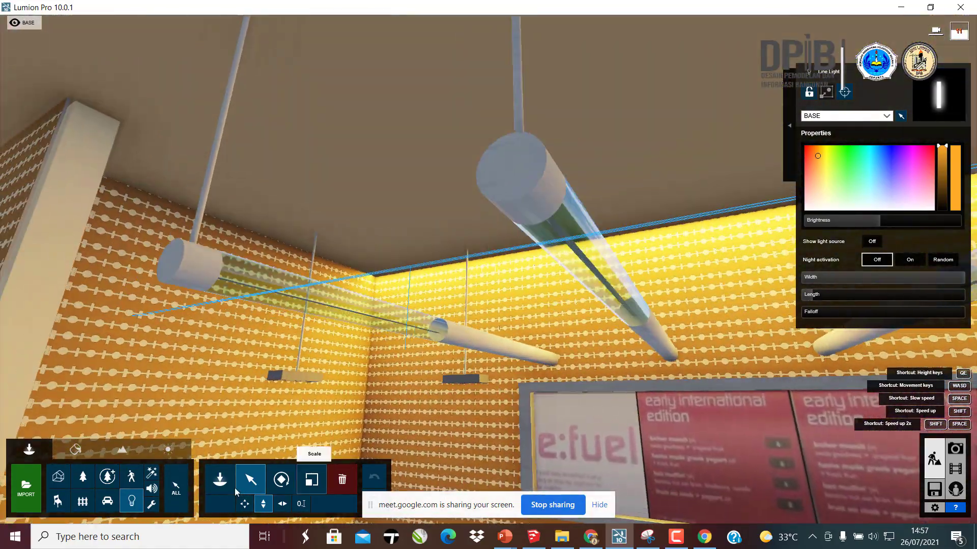
pyautogui.press('d')
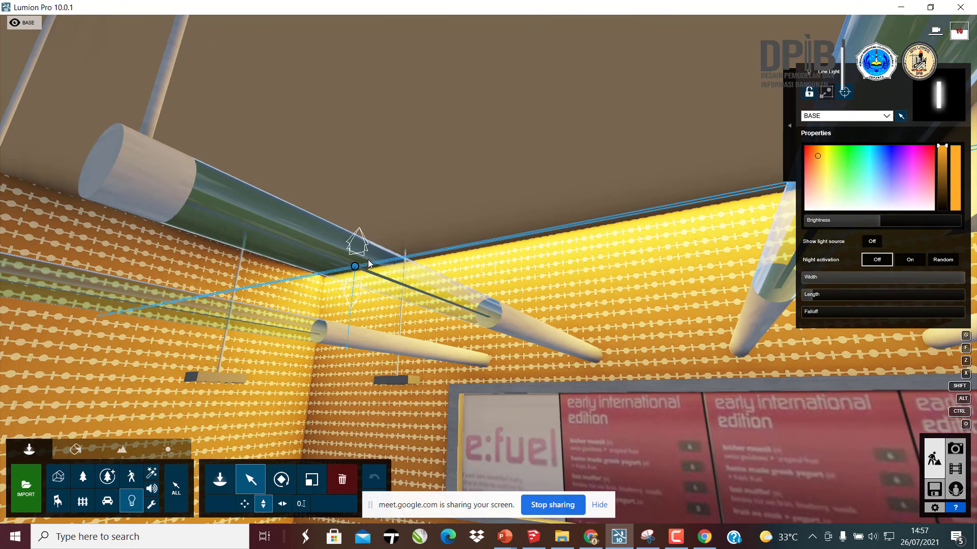
pyautogui.moveTo(369, 264); pyautogui.dragTo(400, 258)
pyautogui.moveTo(489, 248); pyautogui.dragTo(637, 268)
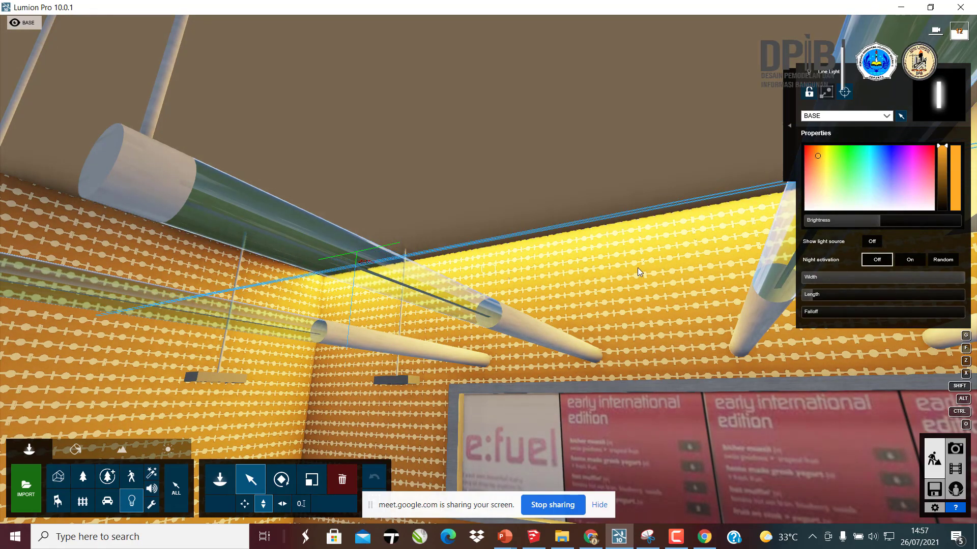
# - Lower the orange line light's brightness slightly
pyautogui.press('s')
pyautogui.press('d')
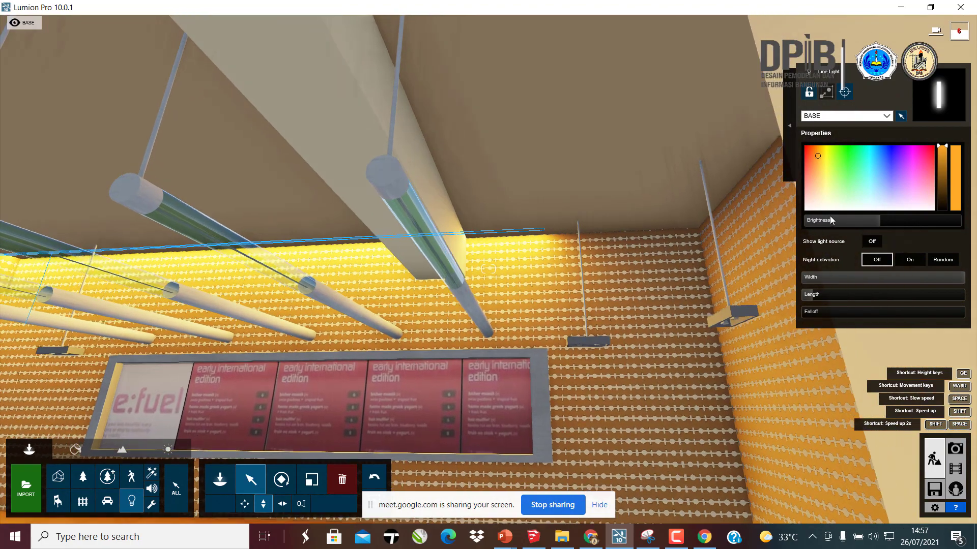
pyautogui.moveTo(841, 225); pyautogui.dragTo(862, 230)
pyautogui.moveTo(811, 295); pyautogui.dragTo(753, 224, button='right')
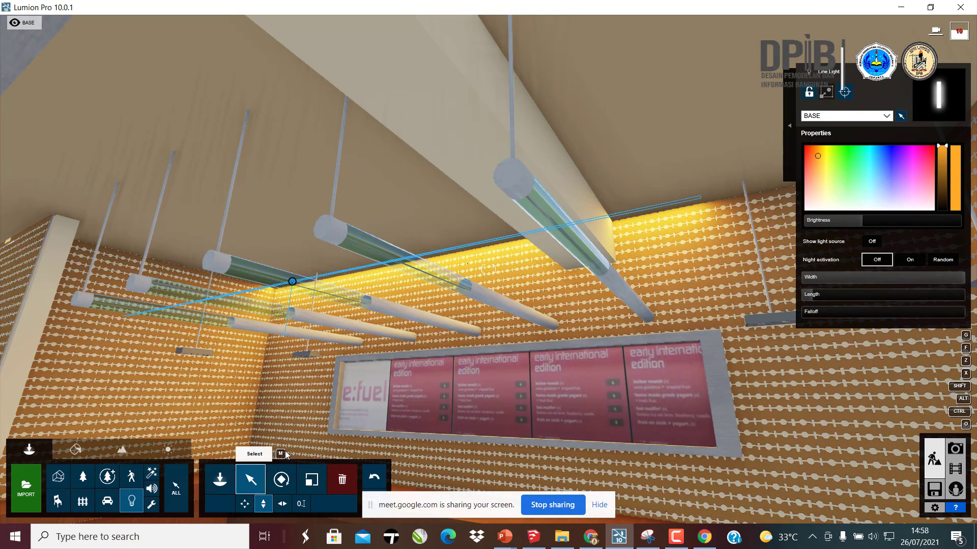
# - Shift the orange line light horizontally along the menu board wall, away from the e:fuel corner, to extend its glow to the opposite corner
pyautogui.click(285, 507)
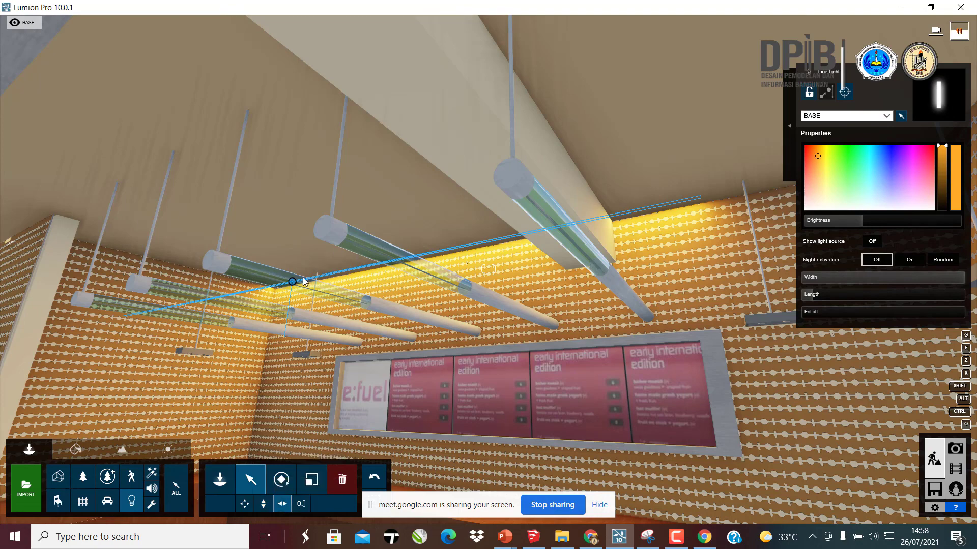
pyautogui.moveTo(309, 281); pyautogui.dragTo(496, 250)
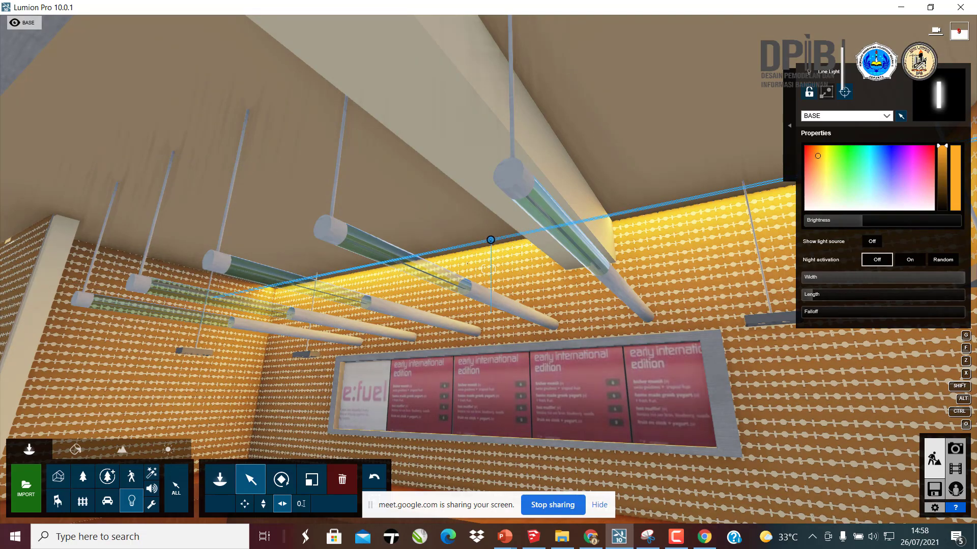
pyautogui.moveTo(491, 240); pyautogui.dragTo(544, 236, button='right')
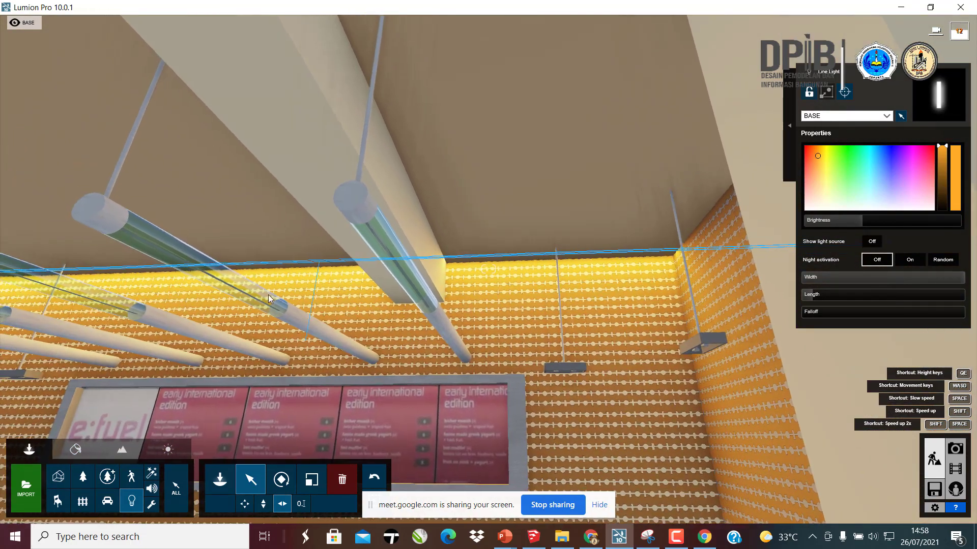
pyautogui.press('s')
pyautogui.moveTo(268, 294); pyautogui.dragTo(176, 292, button='right')
# - Place a second Line Light on the ceiling beside the adjoining patterned wall, near the corner
pyautogui.press('w')
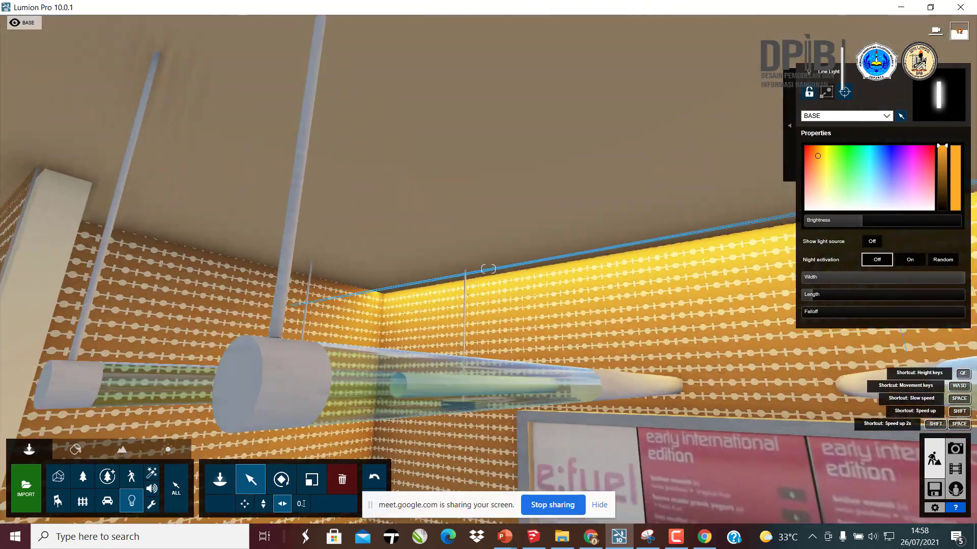
pyautogui.press('a')
pyautogui.press('s')
pyautogui.press('w')
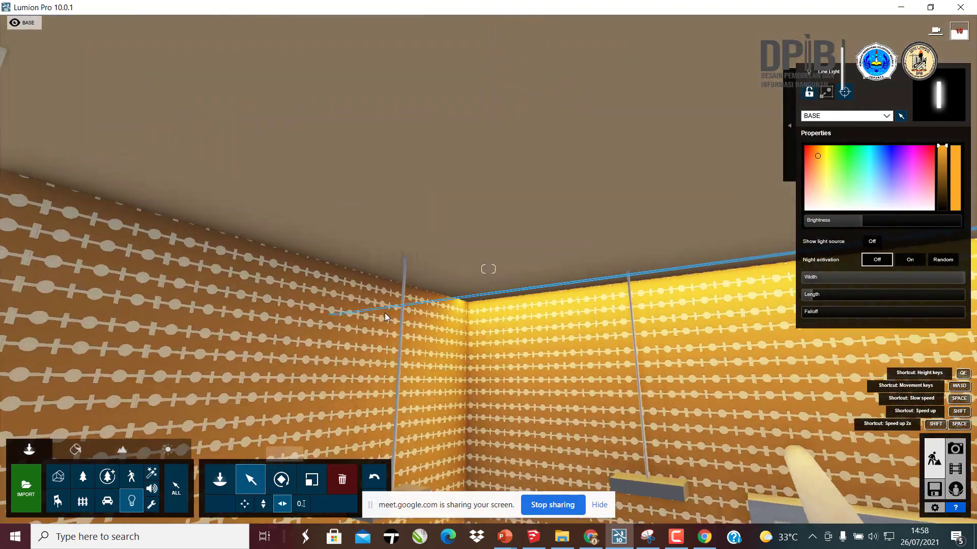
pyautogui.press('s')
pyautogui.press('w')
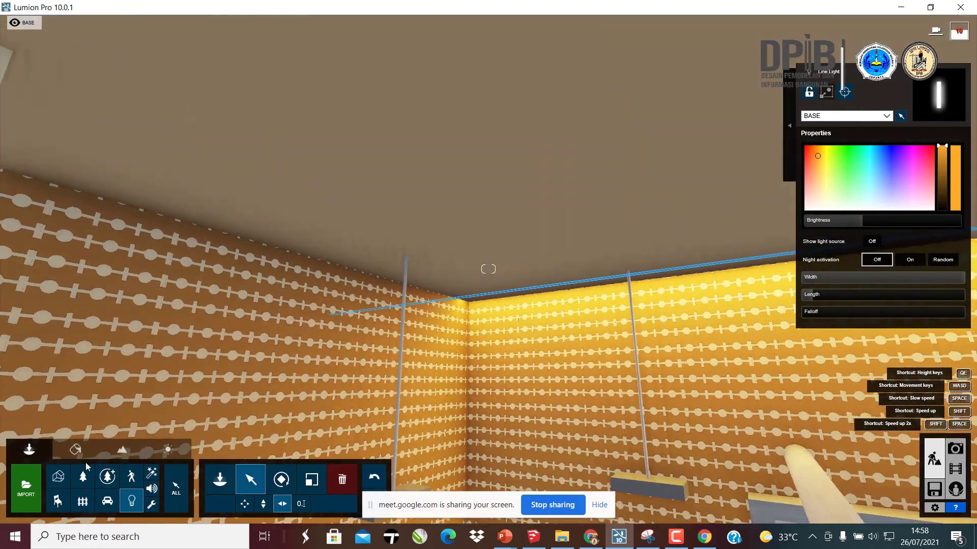
pyautogui.click(131, 502)
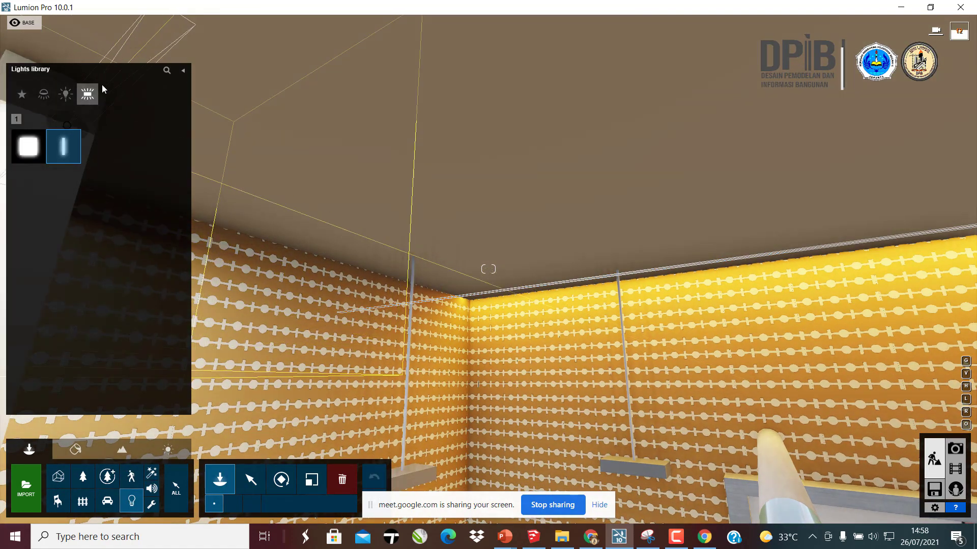
pyautogui.click(63, 149)
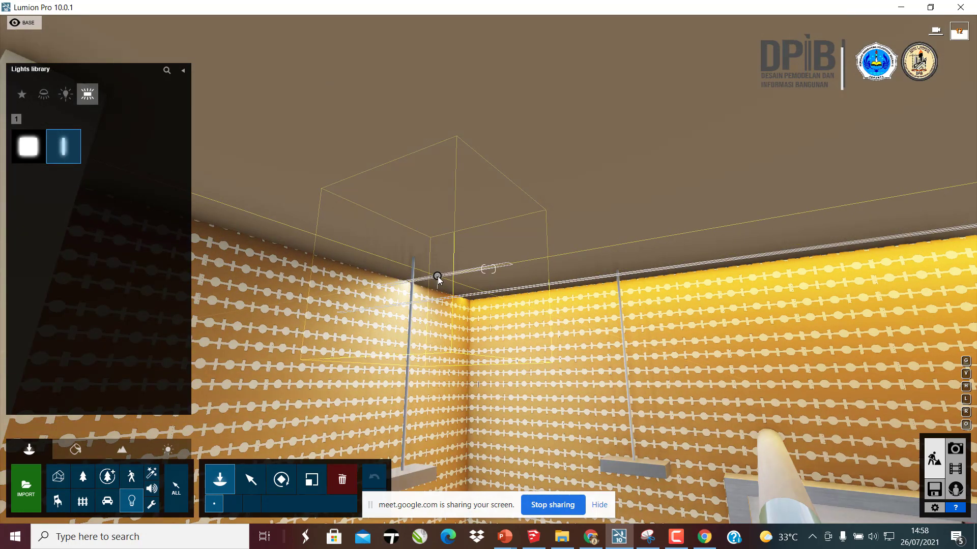
pyautogui.click(438, 279)
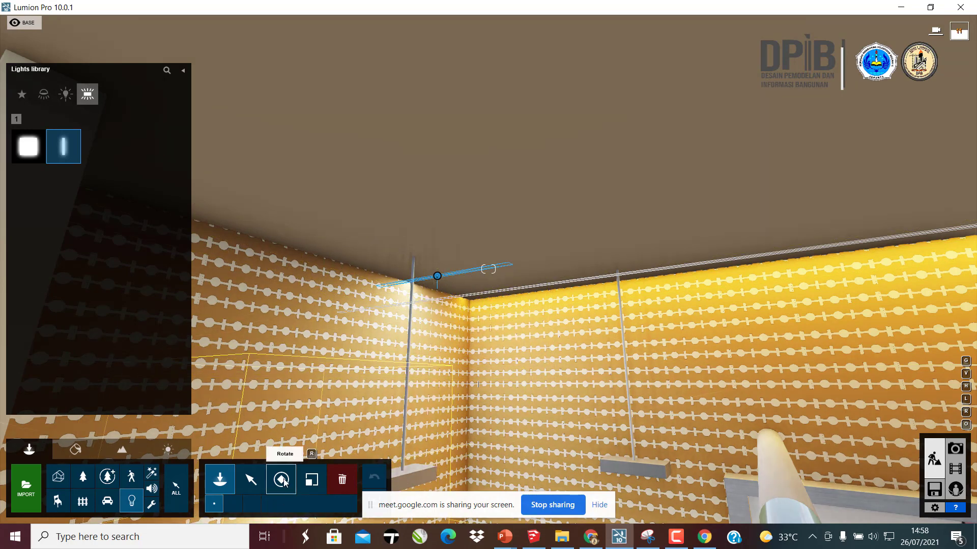
# - Try to rotate the new white line light at the ceiling to suit the adjoining wall
pyautogui.click(284, 481)
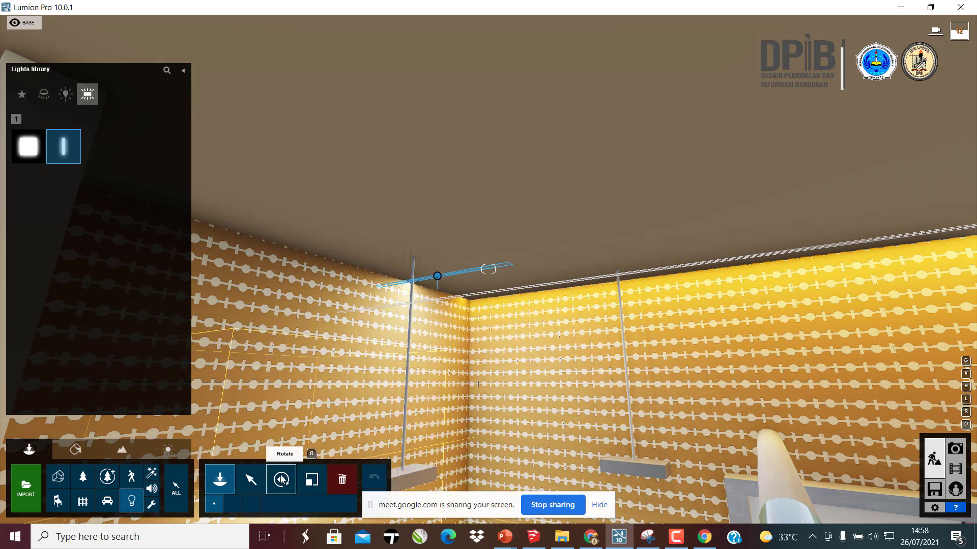
pyautogui.click(283, 481)
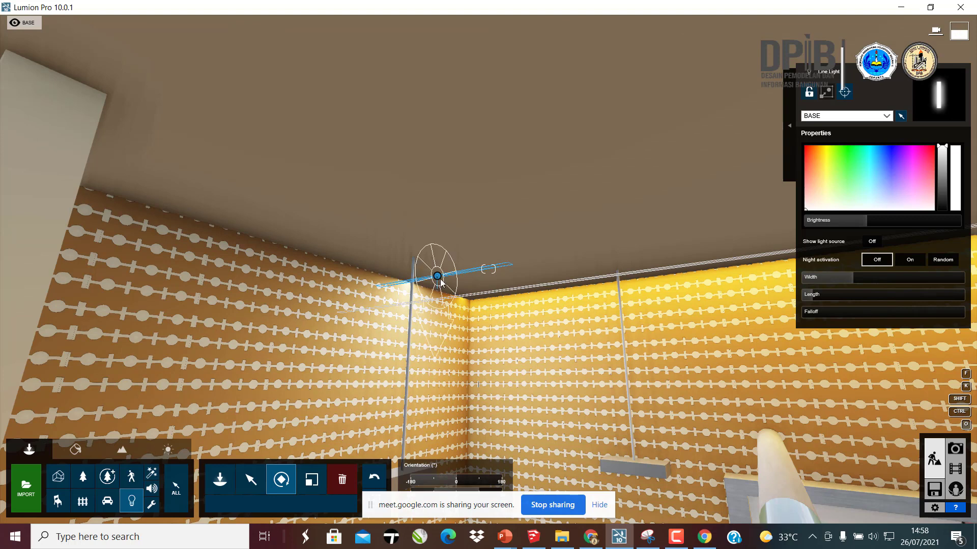
pyautogui.moveTo(416, 281); pyautogui.dragTo(447, 271)
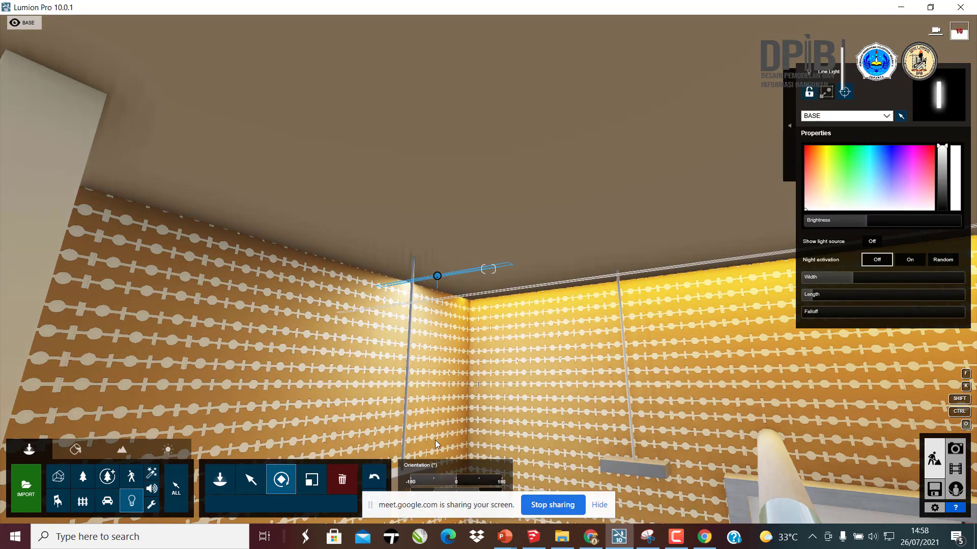
pyautogui.click(293, 483)
pyautogui.press('w')
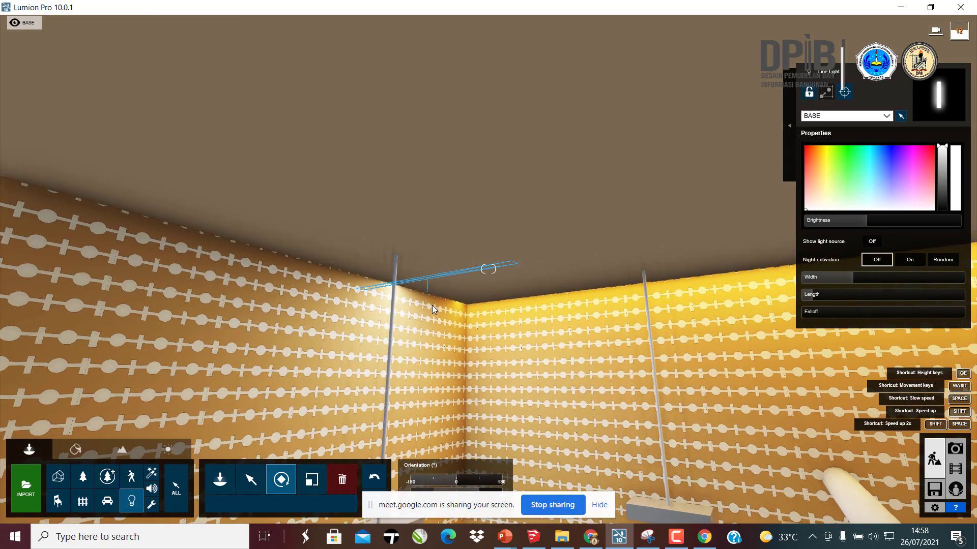
pyautogui.press('w')
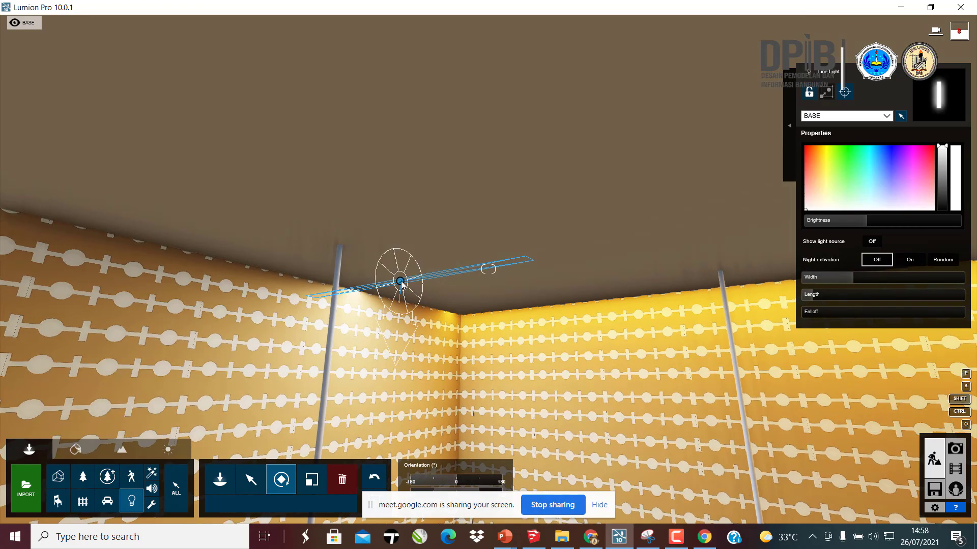
pyautogui.press('q')
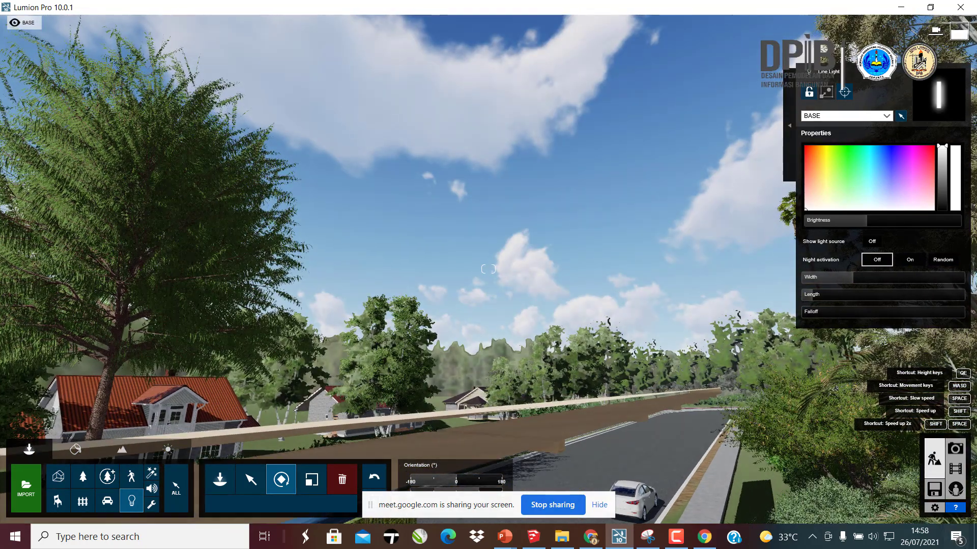
pyautogui.press('q')
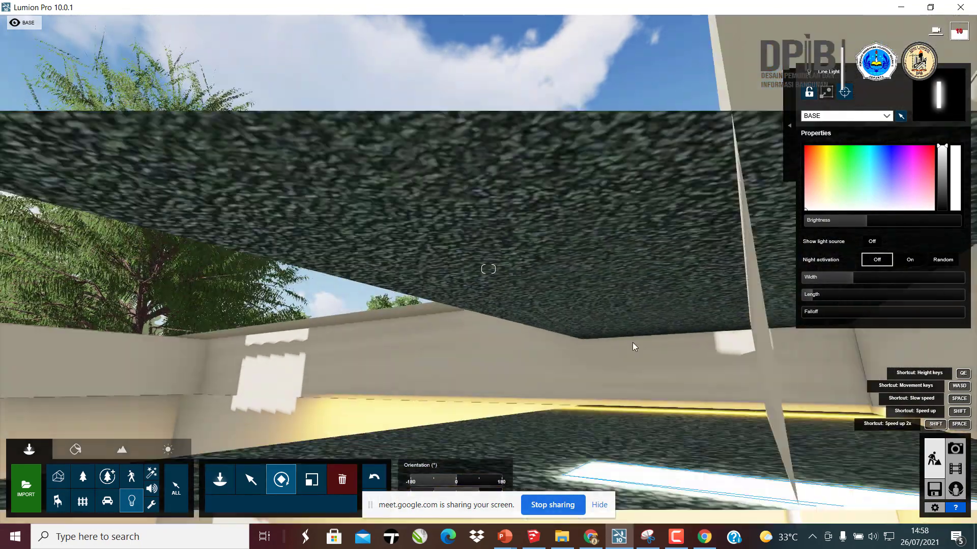
pyautogui.press('s')
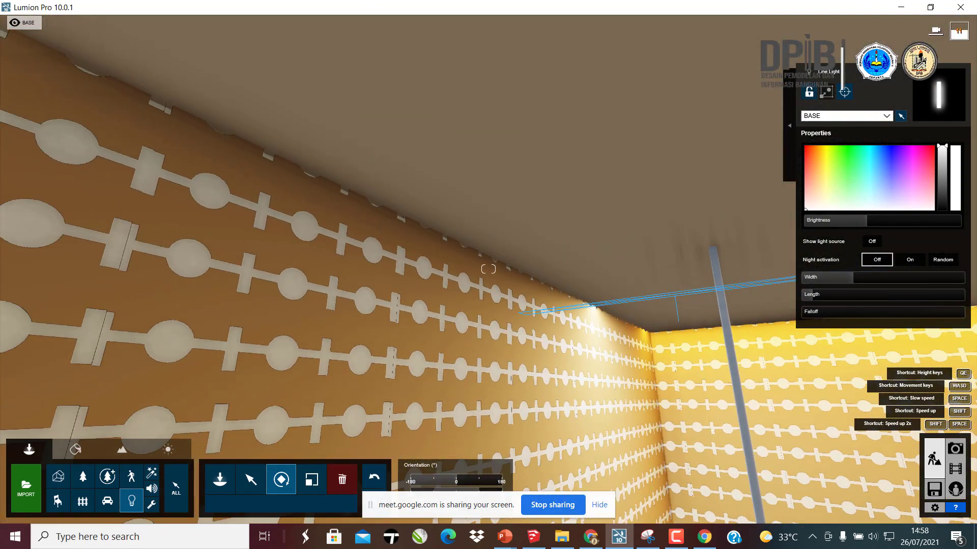
pyautogui.moveTo(661, 288)
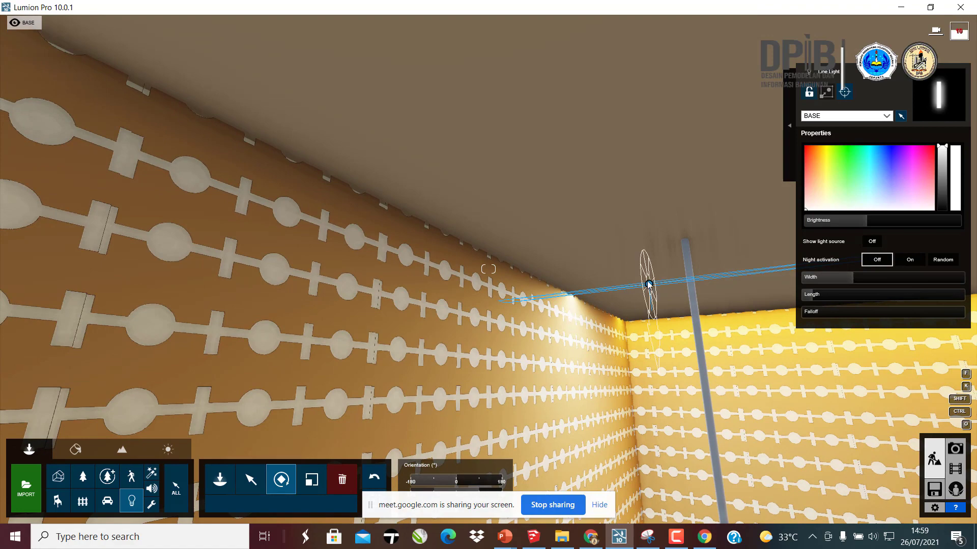
pyautogui.moveTo(648, 283); pyautogui.dragTo(536, 288)
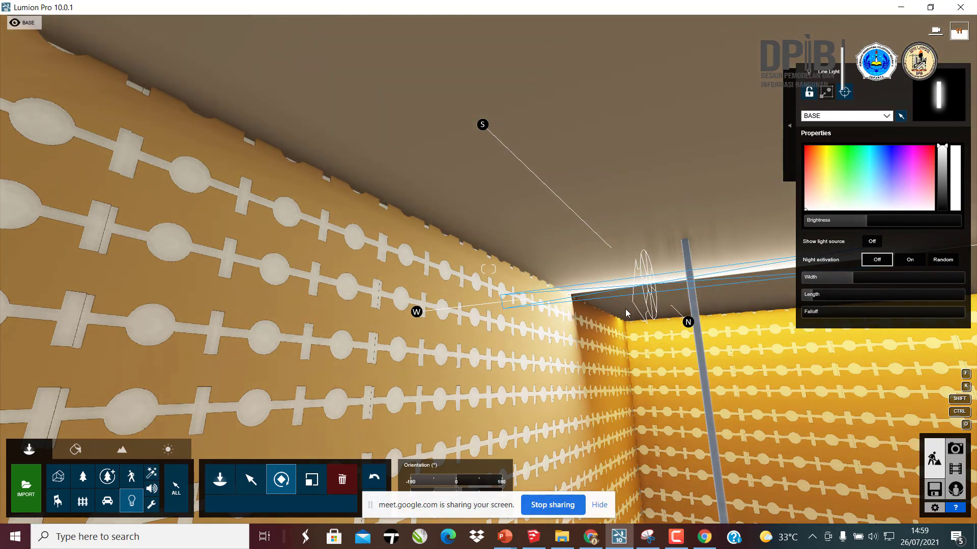
# - Rotate the tilted white line light back to shine downward in the corner
pyautogui.press('w')
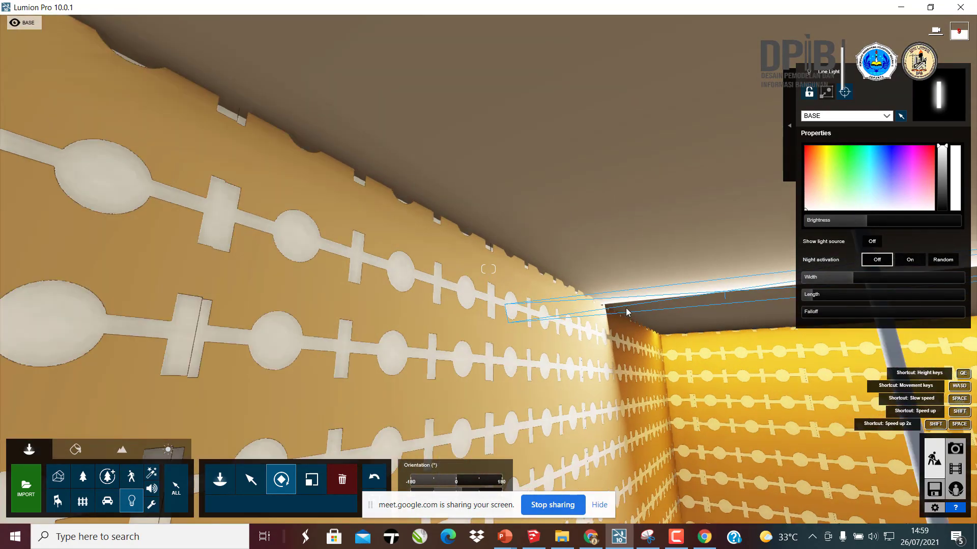
pyautogui.press('s')
pyautogui.press('d')
pyautogui.press('s')
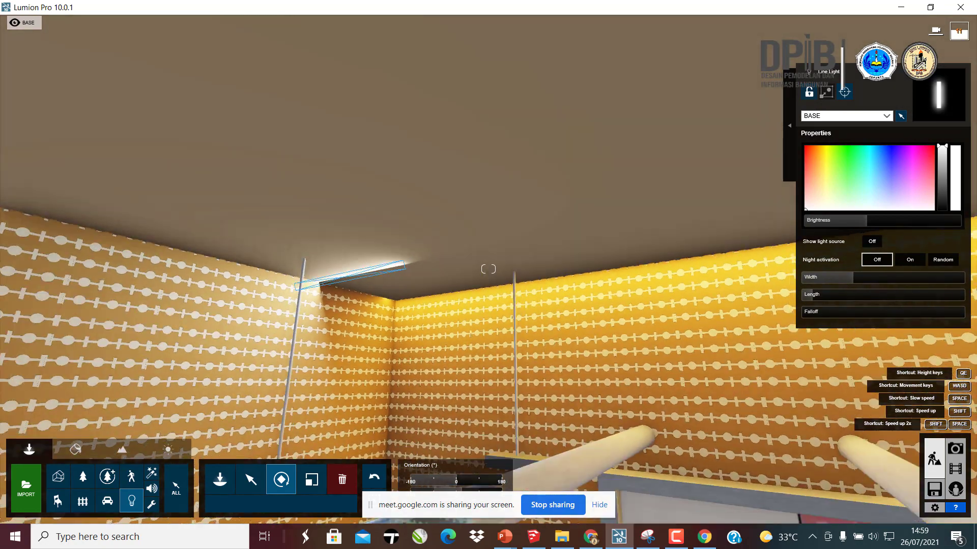
pyautogui.press('a')
pyautogui.moveTo(430, 277)
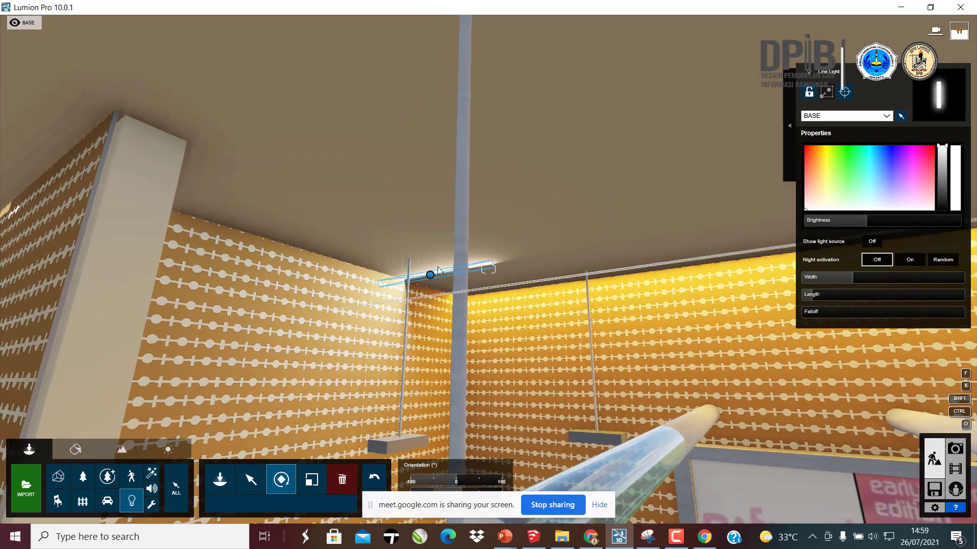
pyautogui.moveTo(453, 261); pyautogui.dragTo(427, 344)
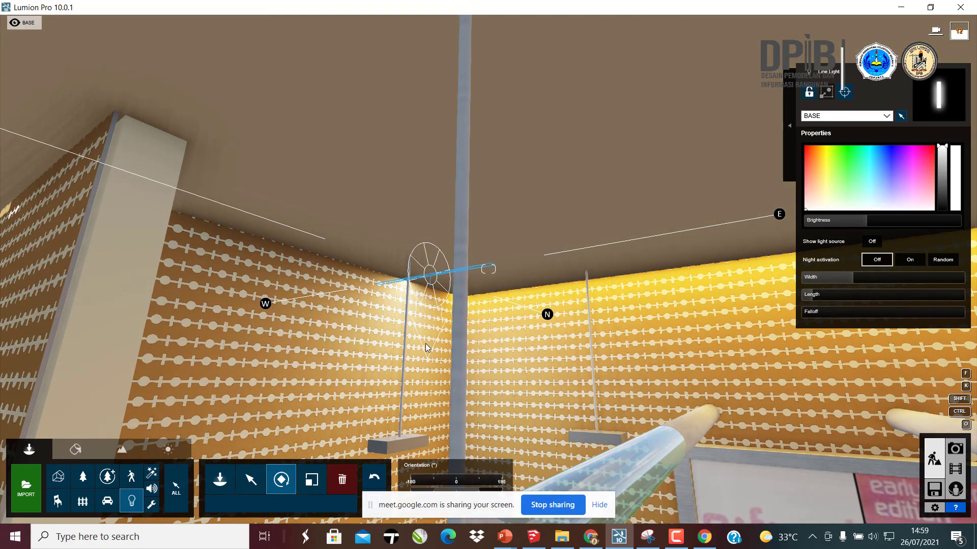
pyautogui.press('a')
pyautogui.press('w')
pyautogui.press('d')
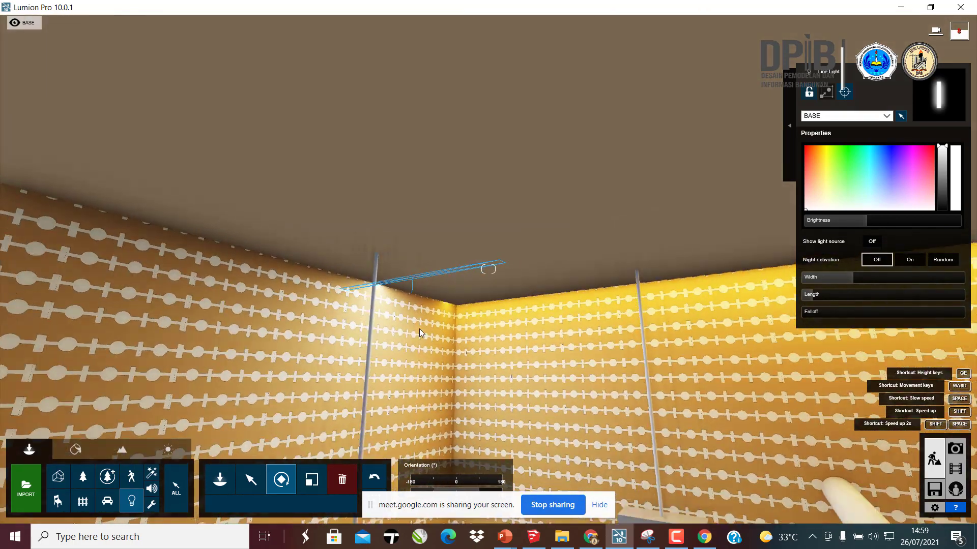
# - Place another Line Light on the ceiling, farther from the corner than the existing white line light
pyautogui.press('s')
pyautogui.press('w')
pyautogui.moveTo(369, 430); pyautogui.dragTo(368, 392, button='right')
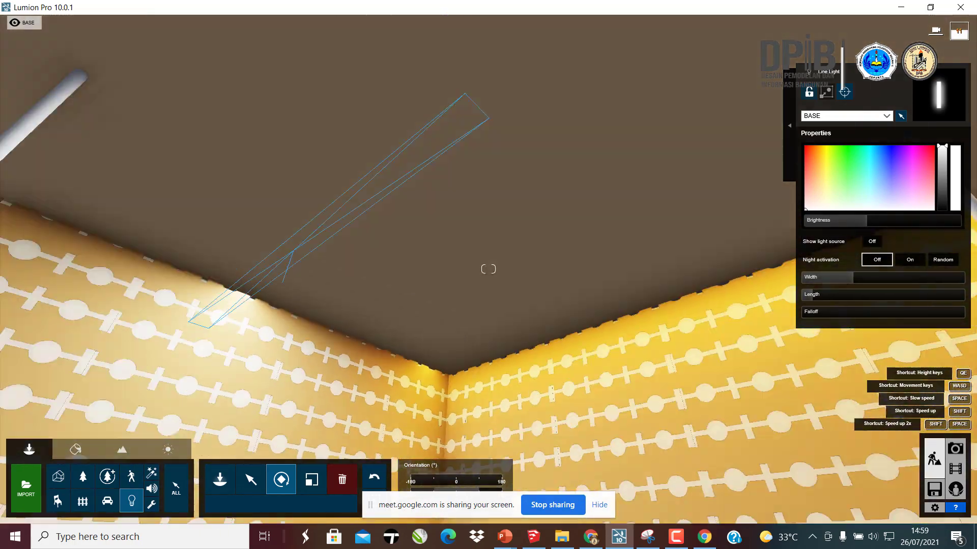
pyautogui.press('s')
pyautogui.click(312, 479)
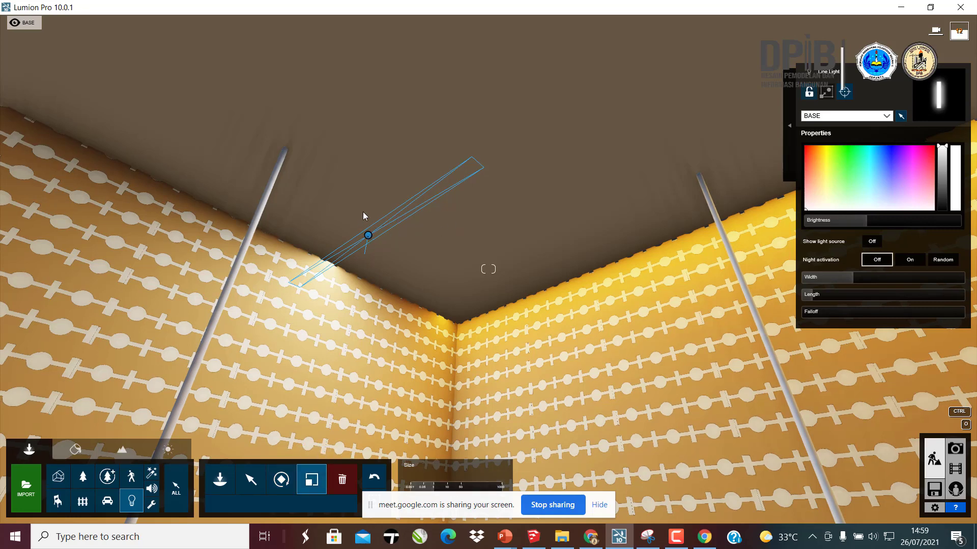
pyautogui.click(219, 480)
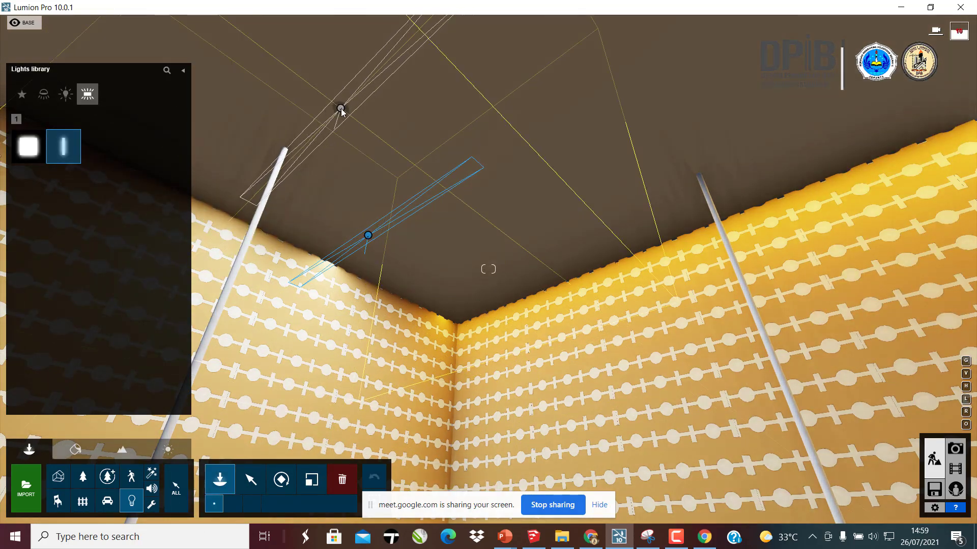
pyautogui.click(328, 96)
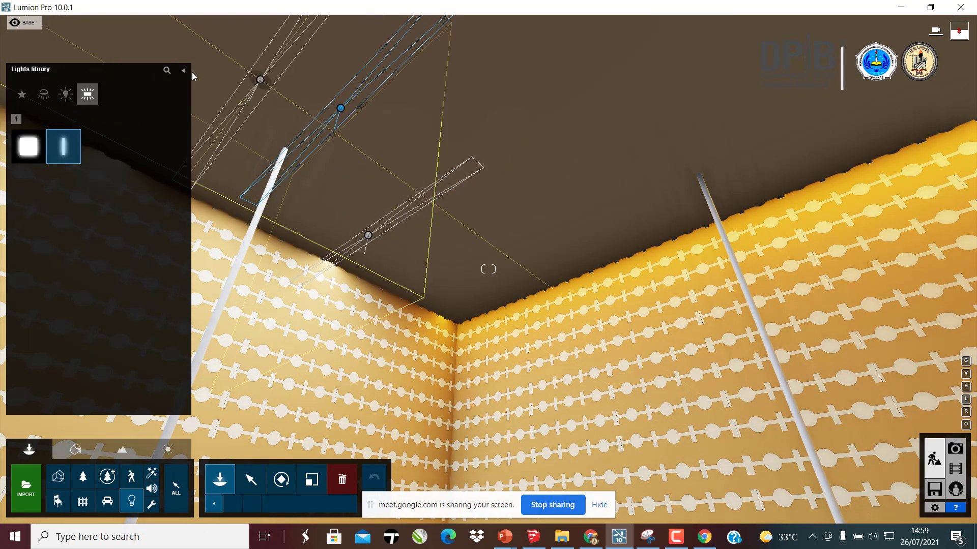
pyautogui.press('Escape')
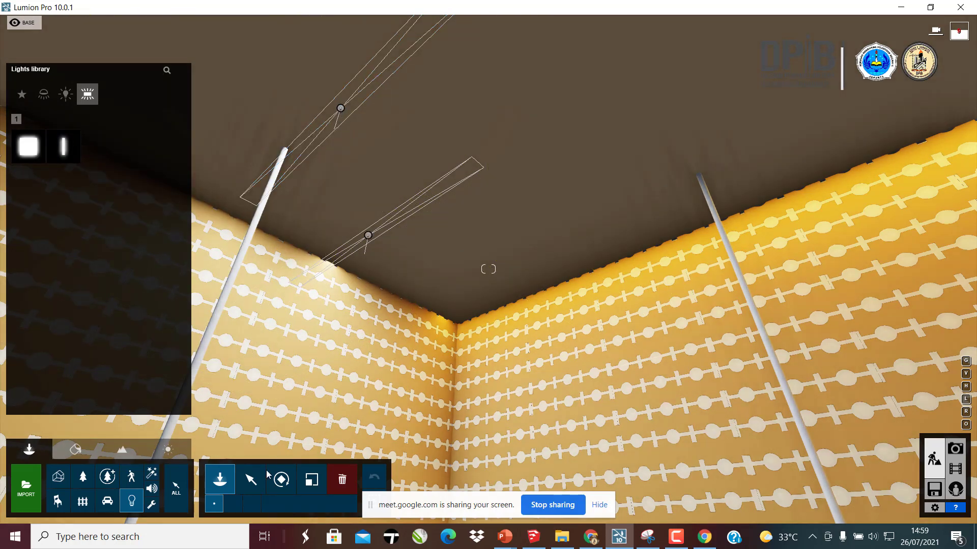
# - Select the newly placed line light and try reducing its length and falloff
pyautogui.click(249, 480)
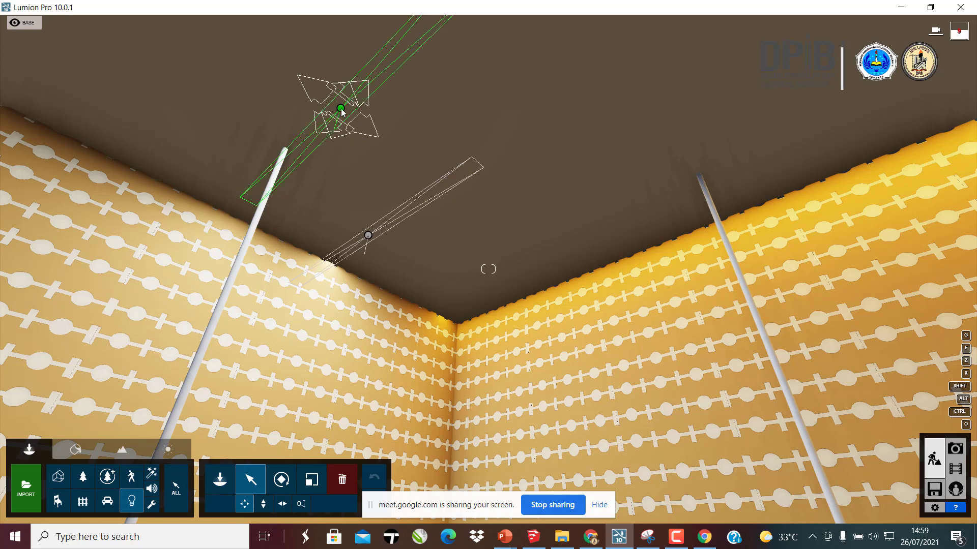
pyautogui.click(340, 108)
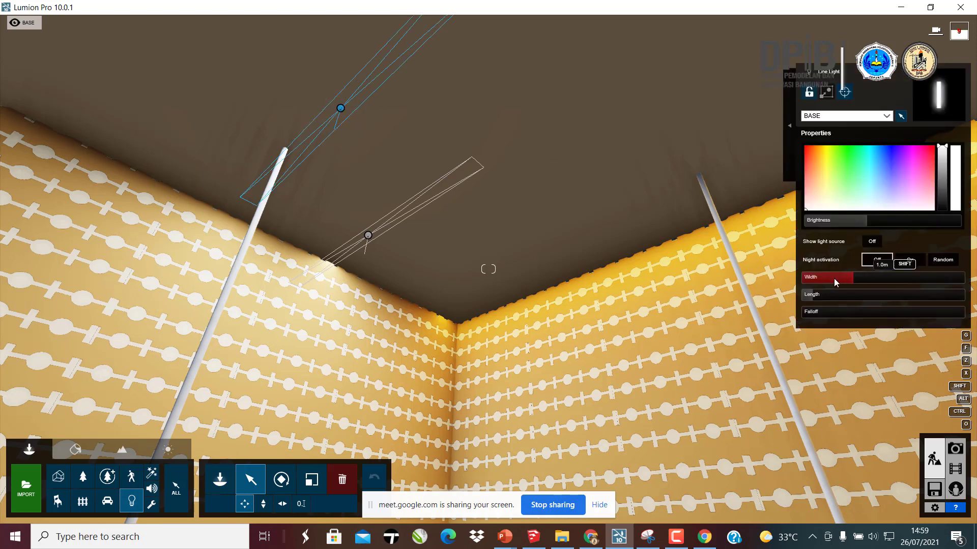
pyautogui.moveTo(825, 297); pyautogui.dragTo(744, 303)
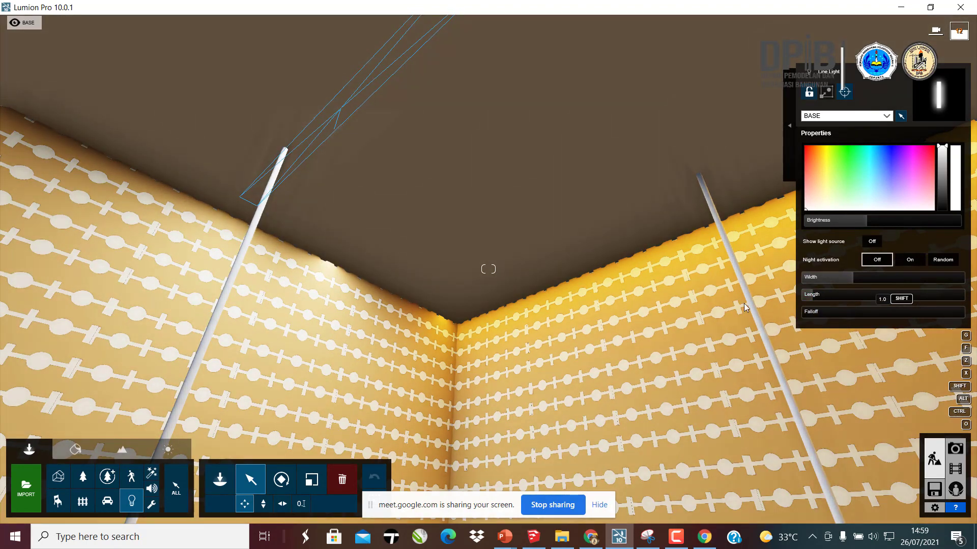
pyautogui.moveTo(825, 311); pyautogui.dragTo(782, 317)
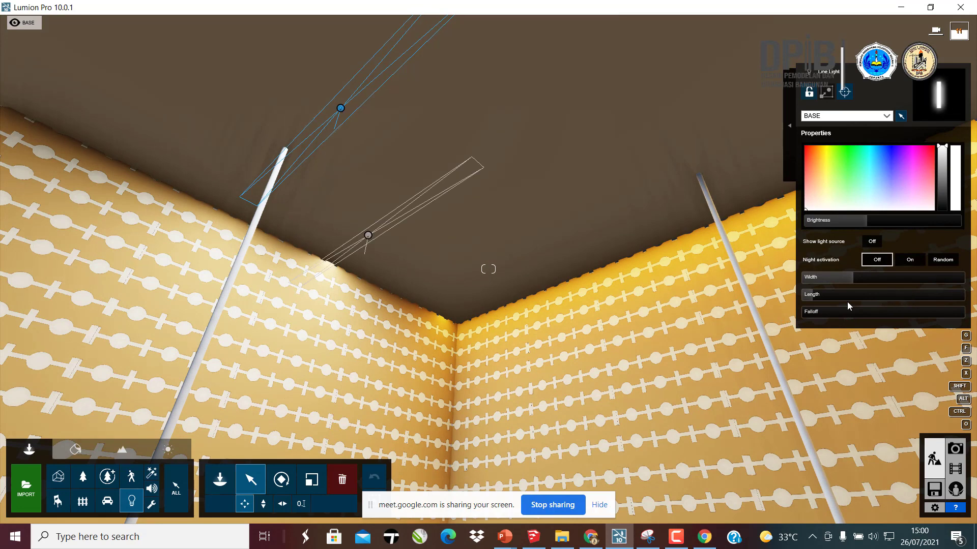
# - Try showing the new line light's source and switching its night activation on, then return both to Off
pyautogui.click(872, 244)
pyautogui.click(916, 260)
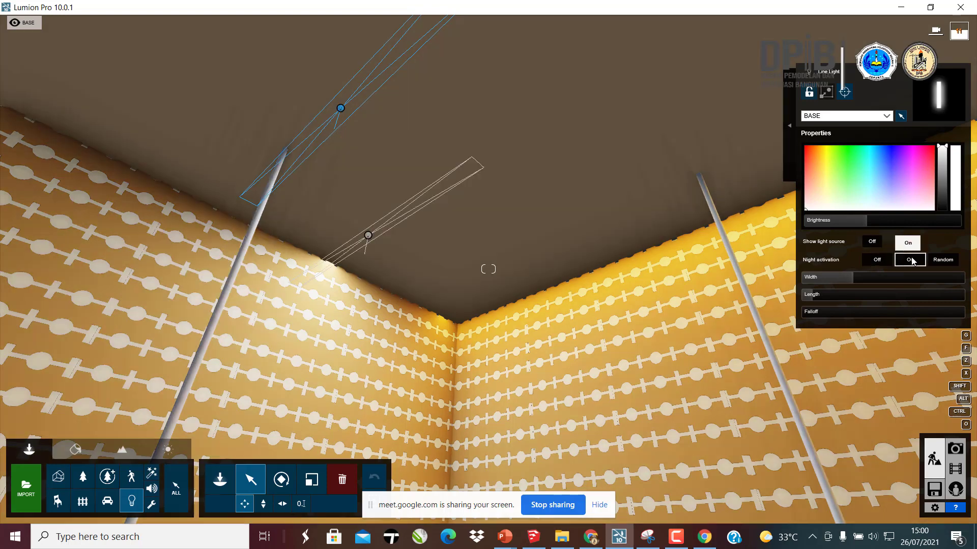
pyautogui.click(885, 261)
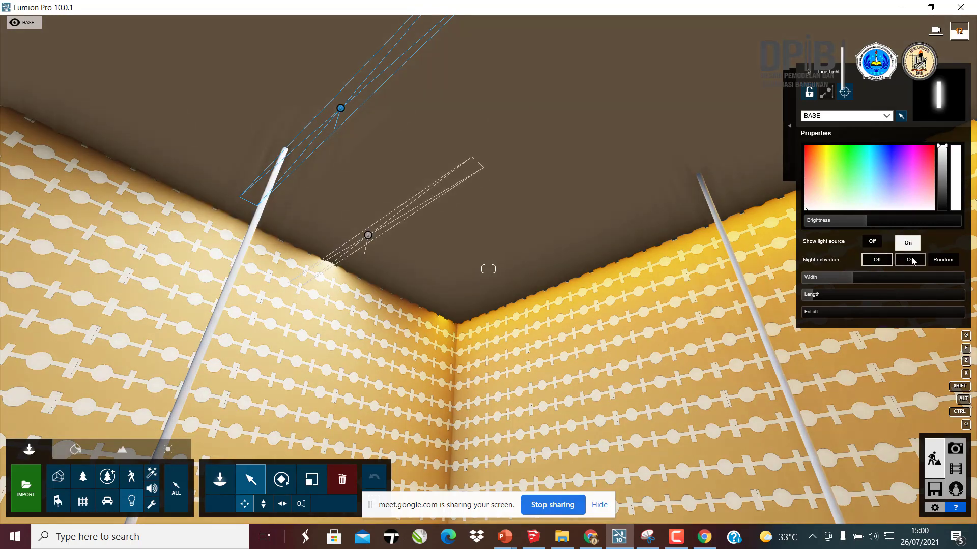
pyautogui.click(913, 261)
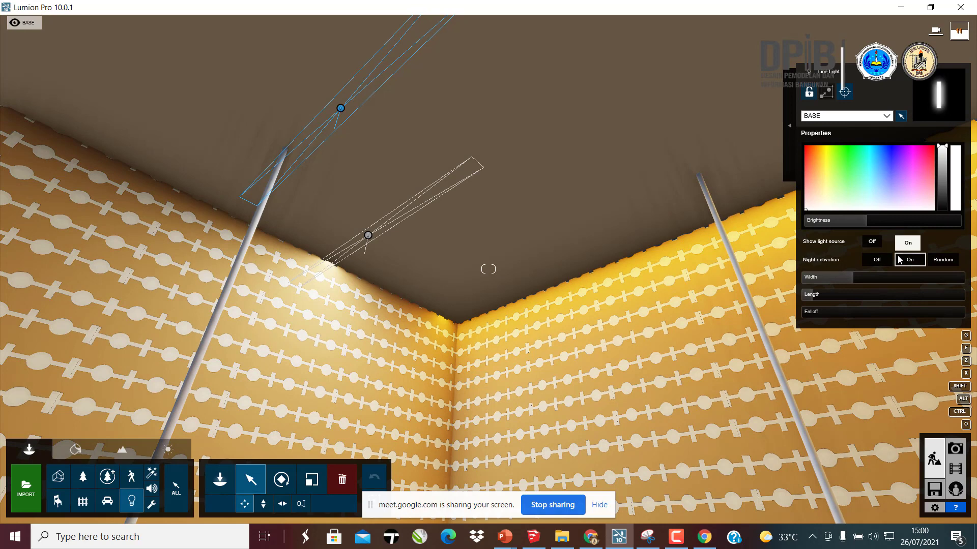
pyautogui.click(883, 261)
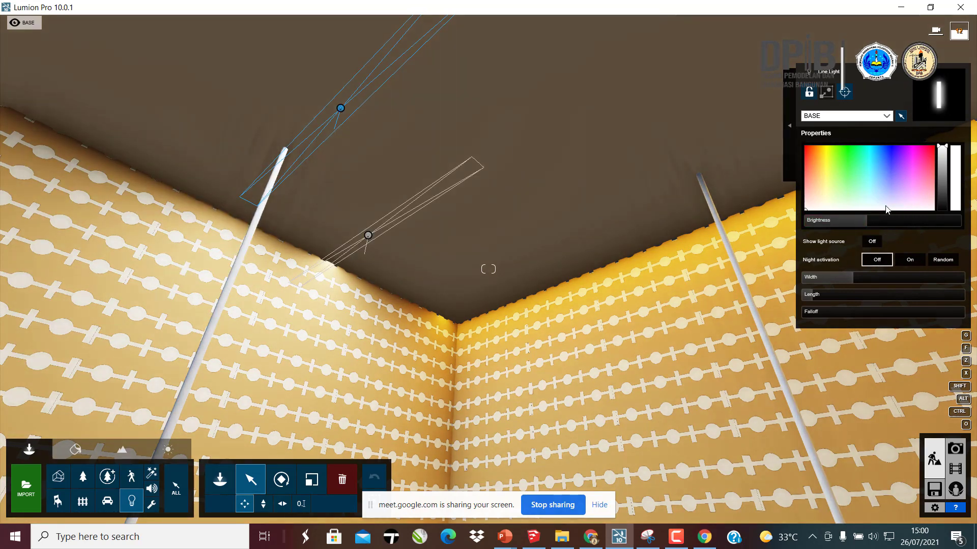
# - Aim the new line light at the adjoining patterned wall so it runs parallel to it, and tilt its beam
pyautogui.click(841, 95)
pyautogui.click(809, 92)
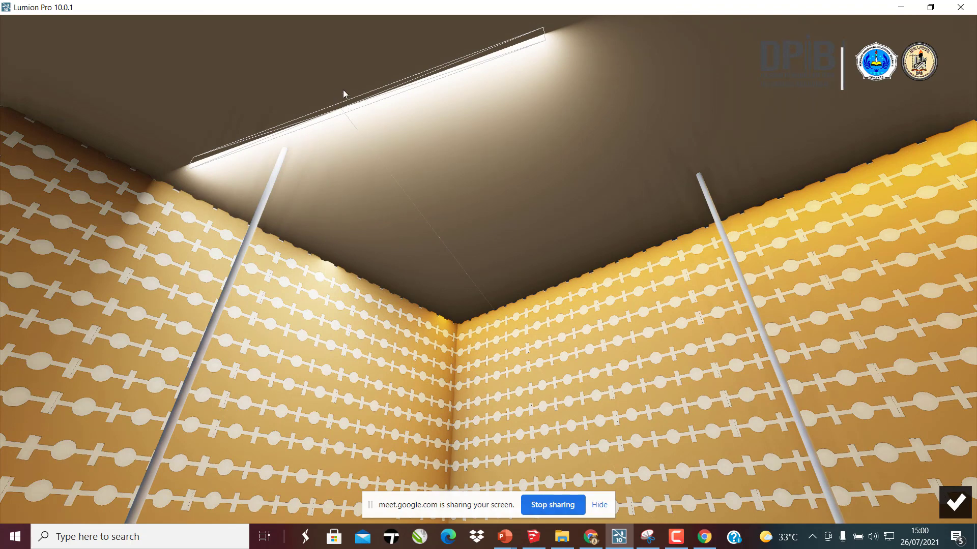
pyautogui.moveTo(343, 90); pyautogui.dragTo(197, 142)
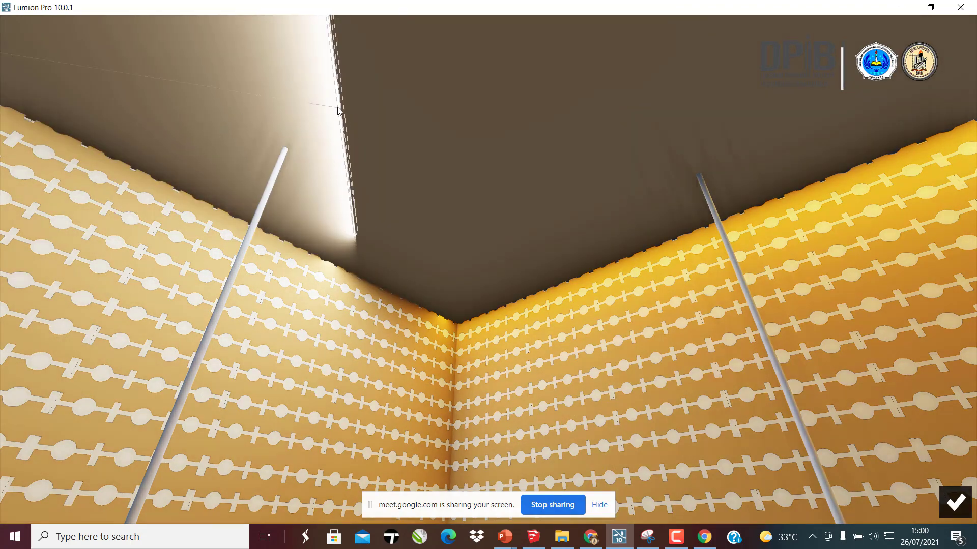
pyautogui.moveTo(339, 111); pyautogui.dragTo(193, 349)
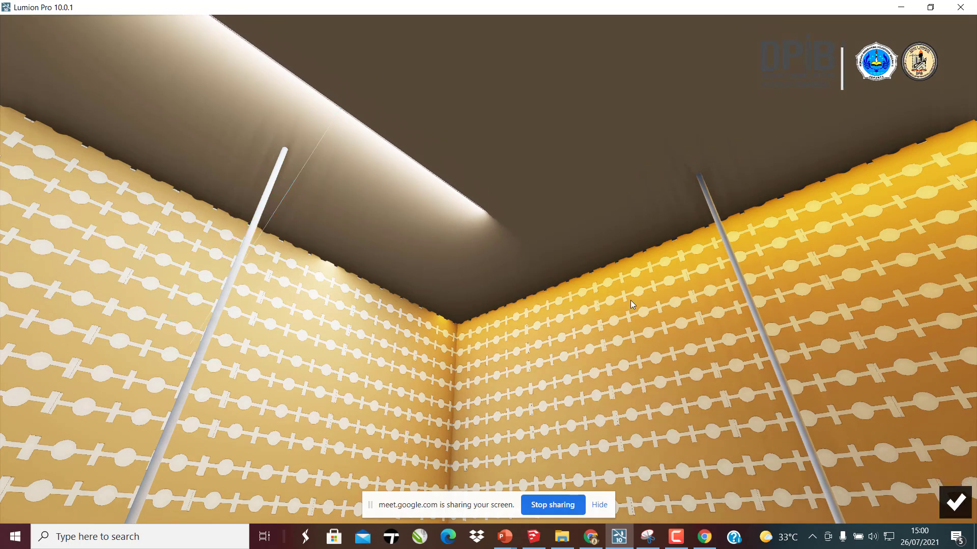
pyautogui.click(962, 507)
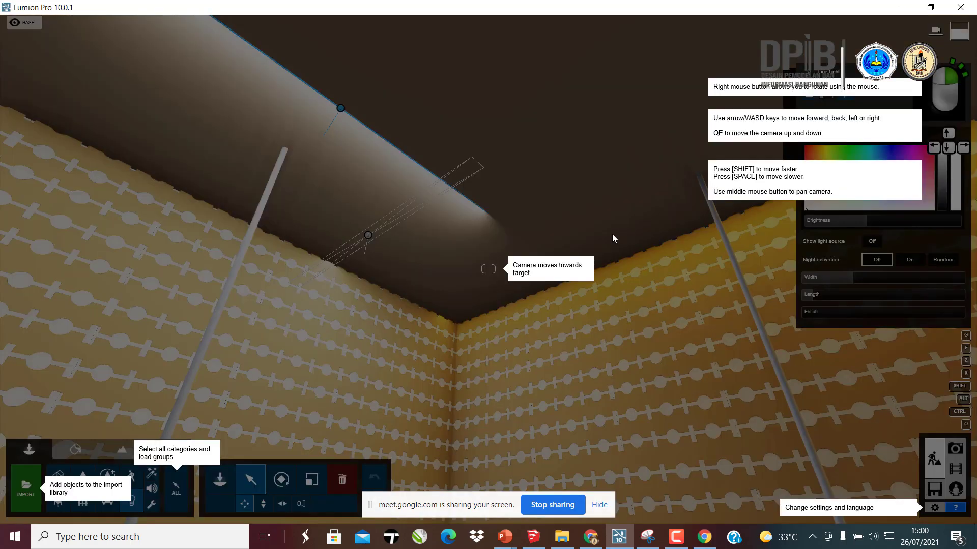
pyautogui.click(280, 481)
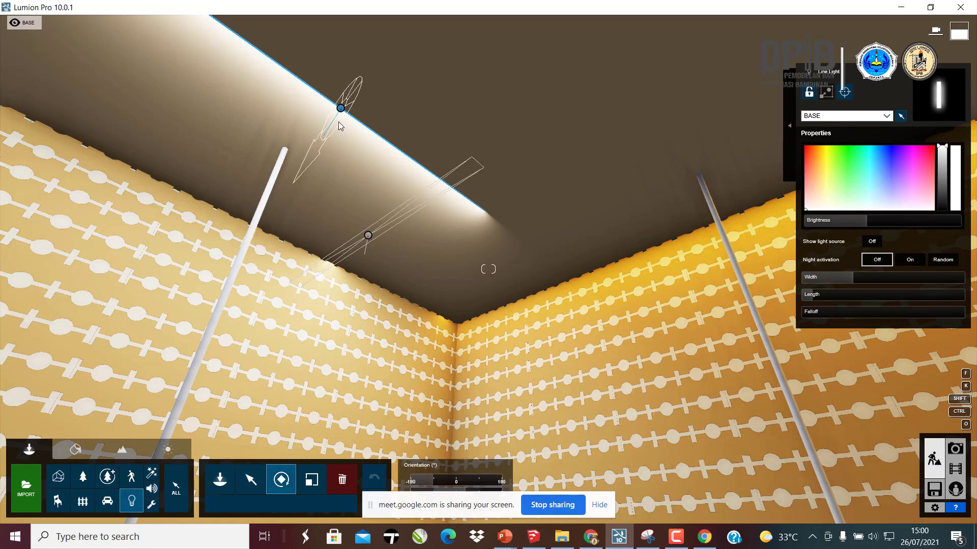
pyautogui.moveTo(339, 122); pyautogui.dragTo(301, 228)
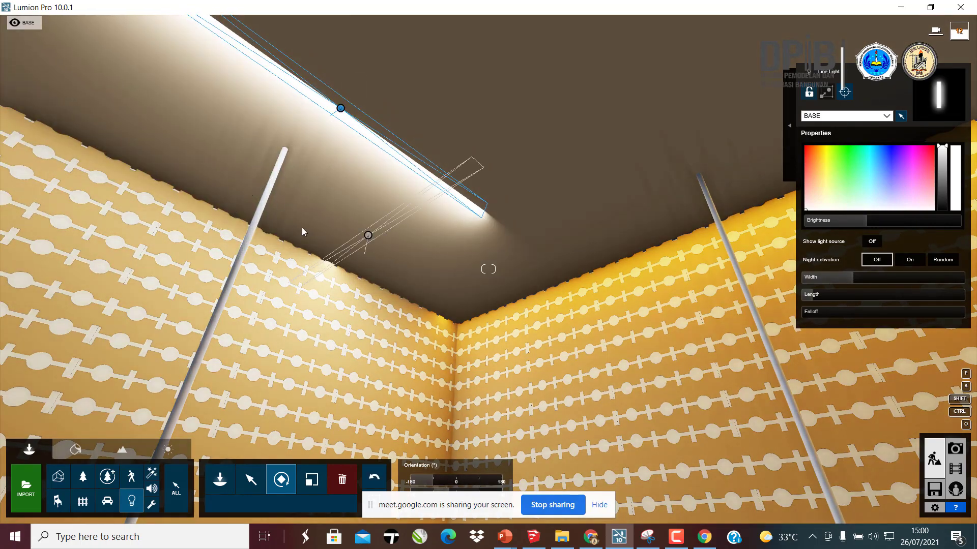
# - Shift the new line light horizontally along the ceiling until it sits against the adjoining patterned wall
pyautogui.moveTo(301, 228); pyautogui.dragTo(264, 389, button='right')
pyautogui.press('a')
pyautogui.press('s')
pyautogui.click(250, 479)
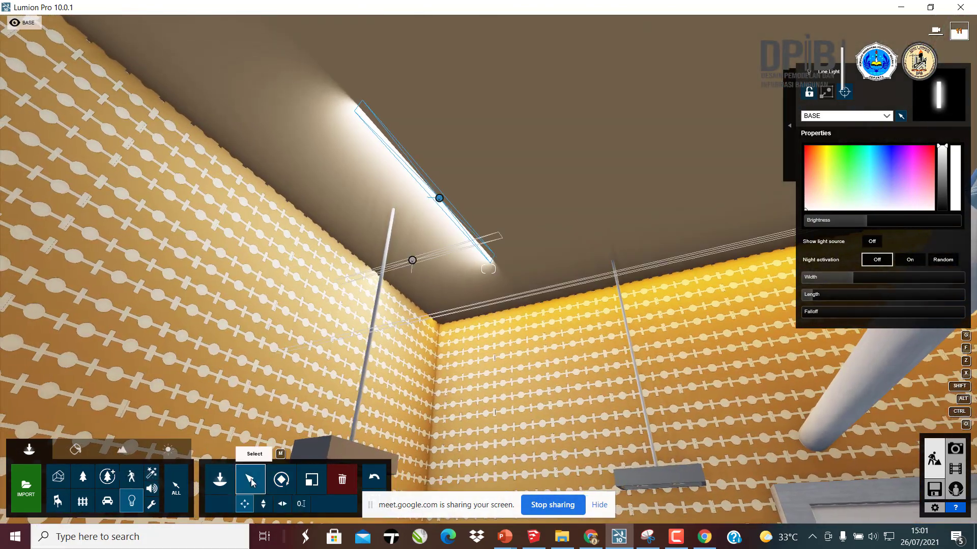
pyautogui.click(281, 505)
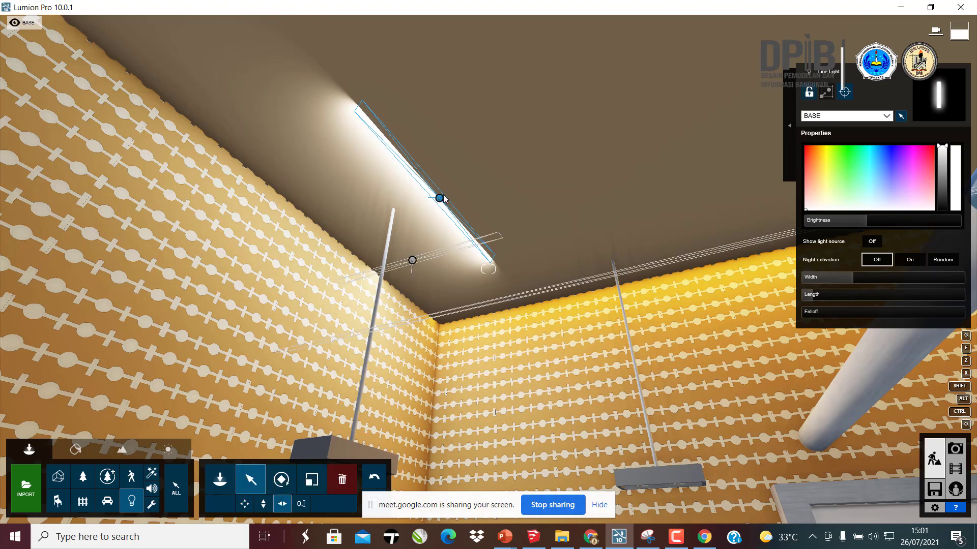
pyautogui.moveTo(430, 198); pyautogui.dragTo(333, 220)
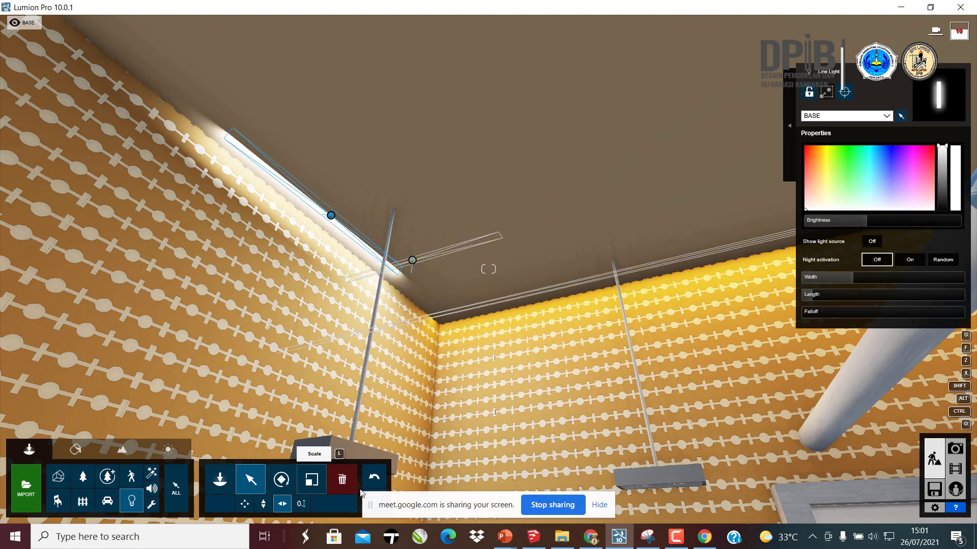
# - Delete the older white line light that lies crosswise near the corner
pyautogui.click(342, 479)
pyautogui.click(412, 260)
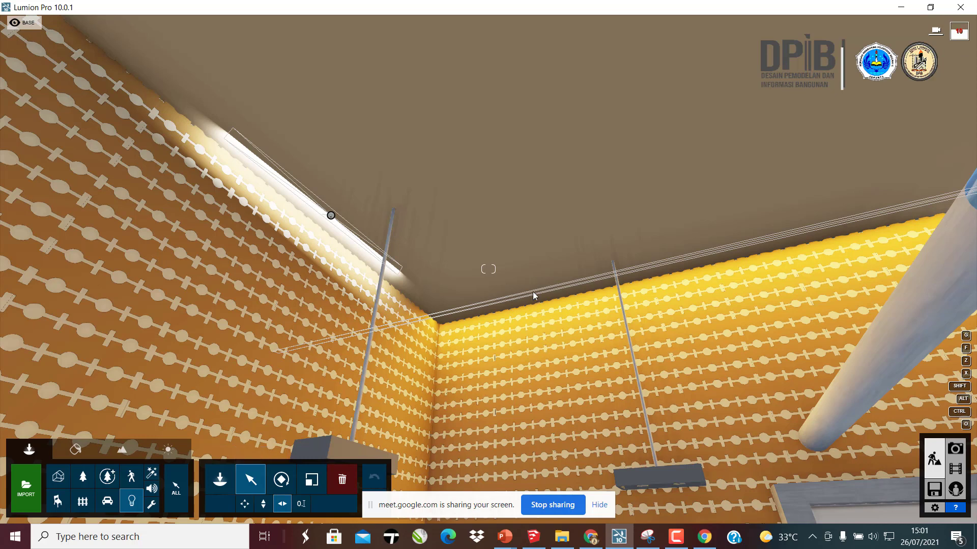
# - Rotate the remaining white line light to shine down the wall and slide it horizontally into the corner
pyautogui.click(331, 216)
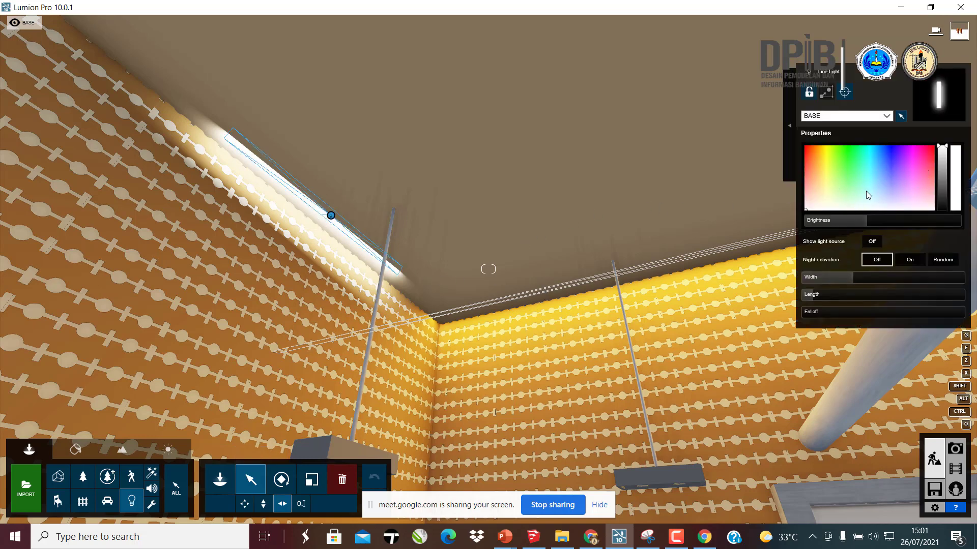
pyautogui.click(290, 482)
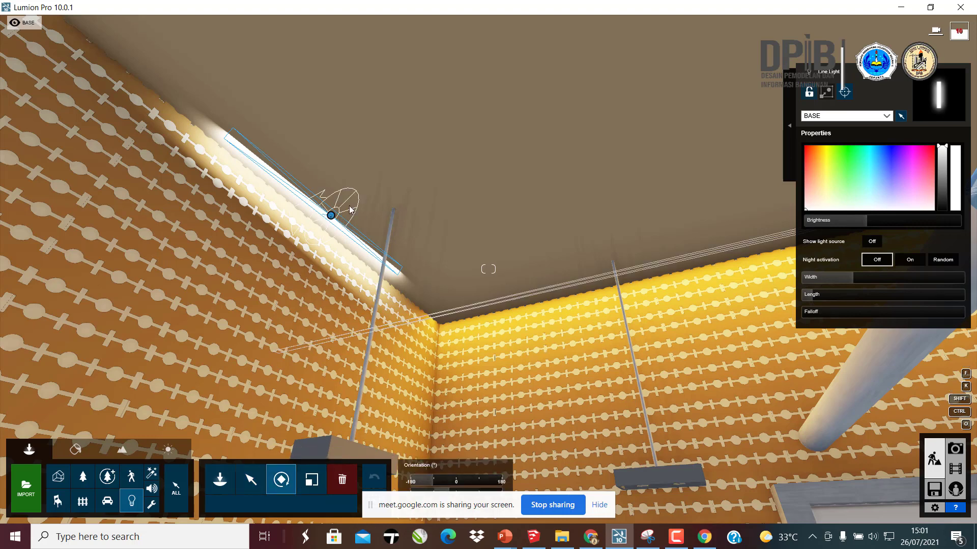
pyautogui.moveTo(350, 209); pyautogui.dragTo(330, 345)
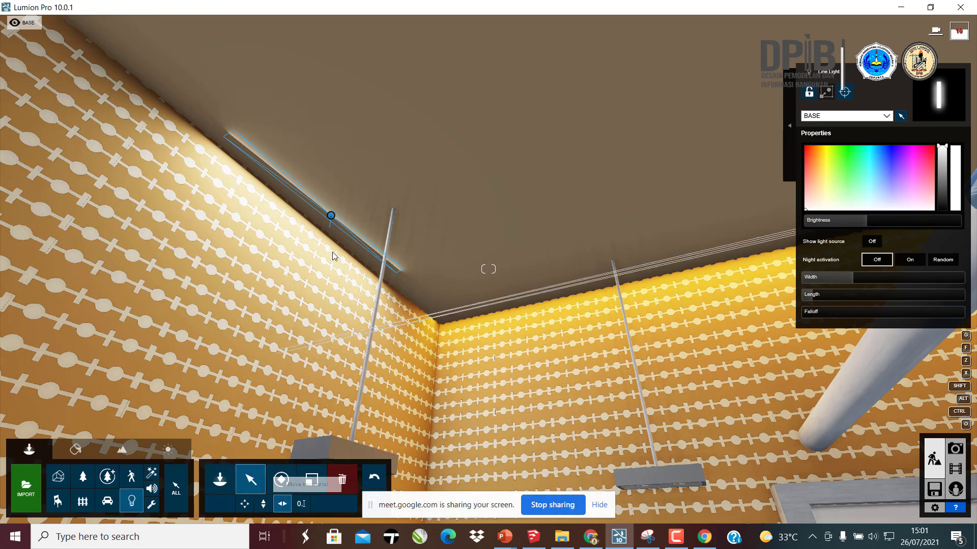
pyautogui.moveTo(345, 235); pyautogui.dragTo(402, 282)
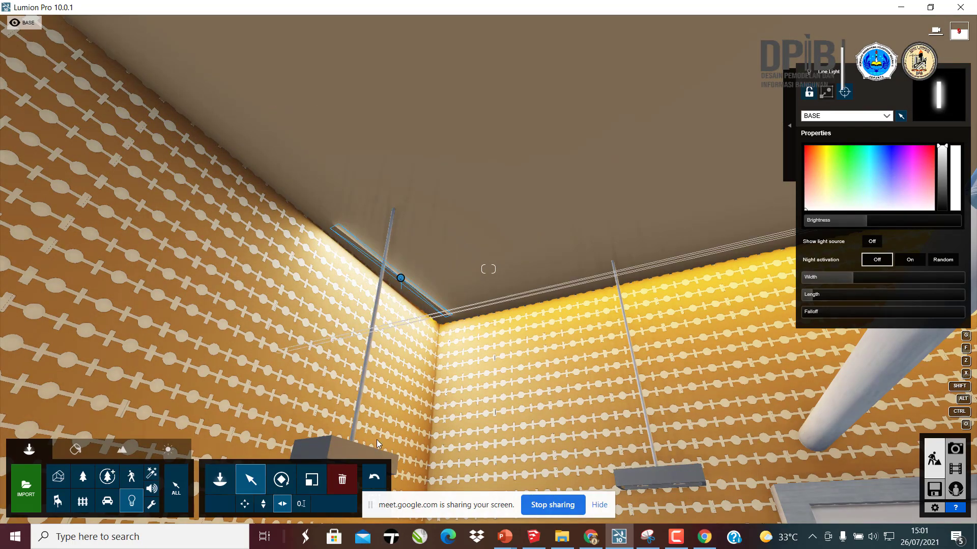
# - Increase the white line light's width to extend it along the wall, and set its brightness to about 380
pyautogui.press('s')
pyautogui.press('w')
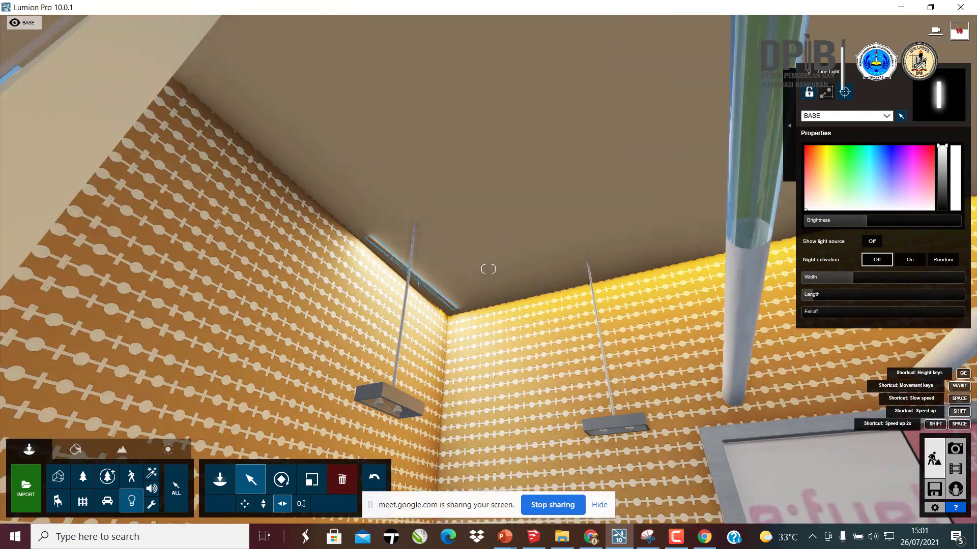
pyautogui.moveTo(459, 242); pyautogui.dragTo(432, 238, button='right')
pyautogui.moveTo(853, 277); pyautogui.dragTo(896, 294)
pyautogui.moveTo(896, 294); pyautogui.dragTo(542, 416, button='right')
pyautogui.press('w')
pyautogui.press('s')
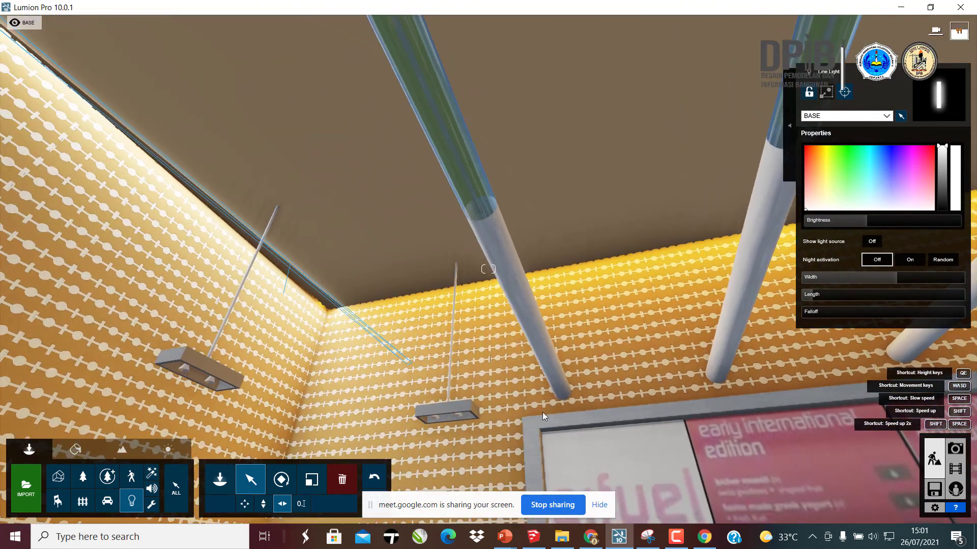
pyautogui.moveTo(855, 223); pyautogui.dragTo(856, 226)
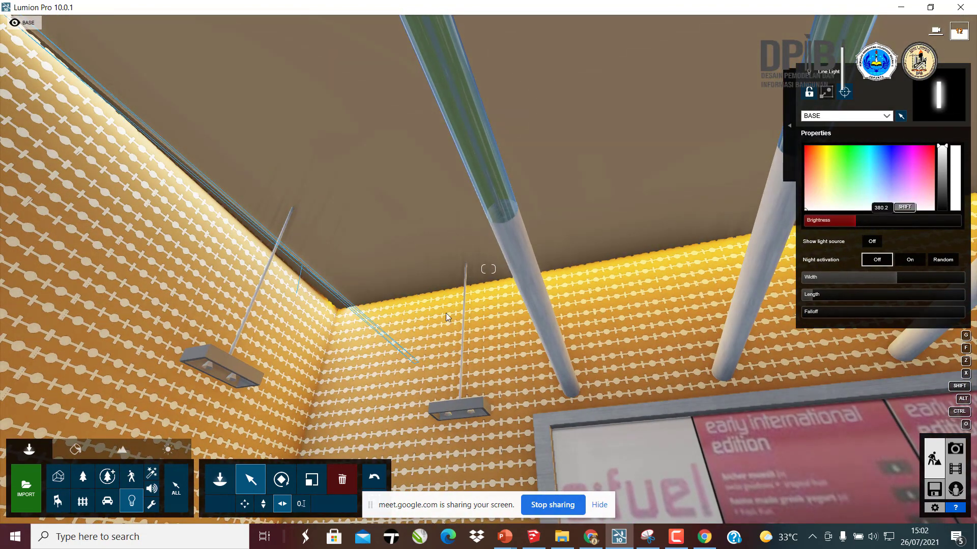
# - Change the colour of the orange line light above the menu board to white
pyautogui.moveTo(493, 273); pyautogui.dragTo(436, 212, button='right')
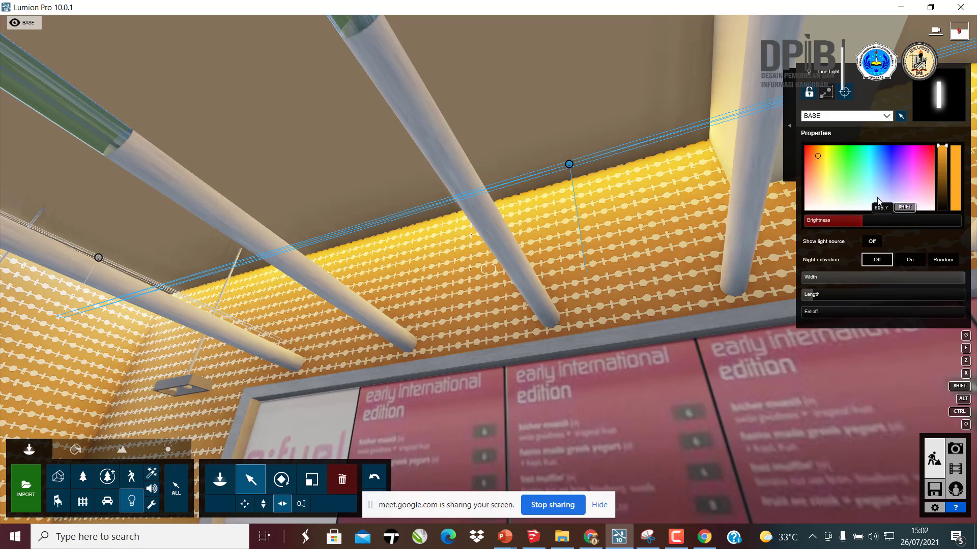
pyautogui.moveTo(819, 154); pyautogui.dragTo(841, 185)
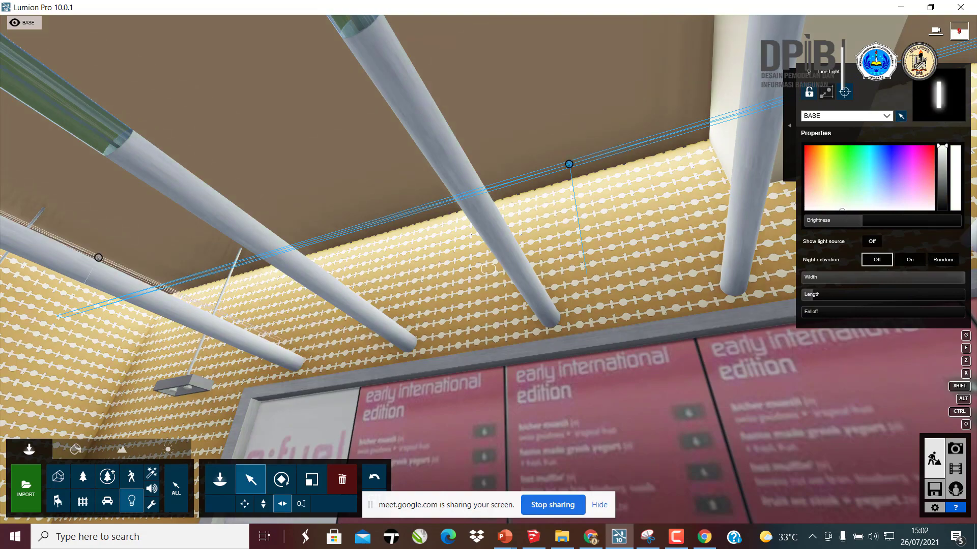
# - Preview the lit menu board interior in Photo mode from a wider viewpoint, and open Movie mode
pyautogui.press('s')
pyautogui.moveTo(488, 269); pyautogui.dragTo(519, 219, button='right')
pyautogui.press('w')
pyautogui.press('d')
pyautogui.press('s')
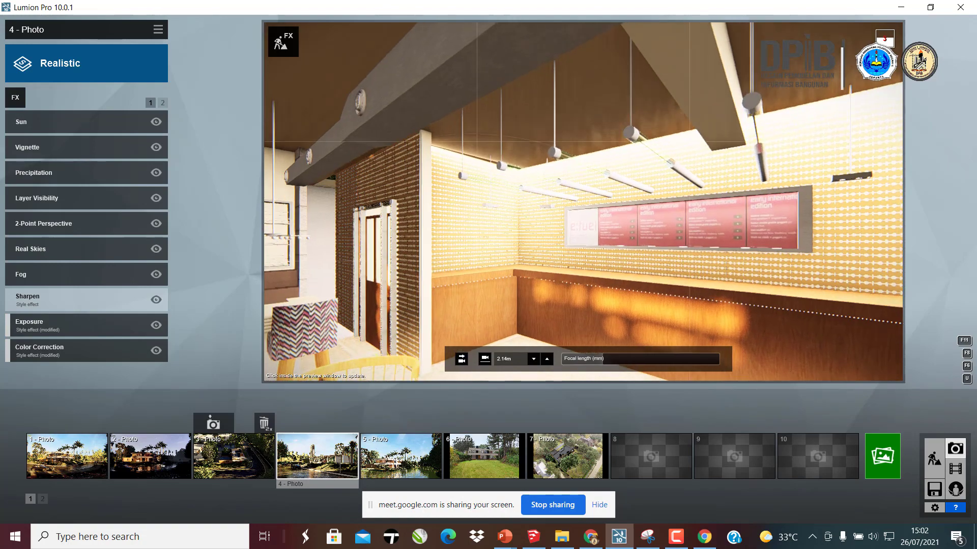
pyautogui.press('s')
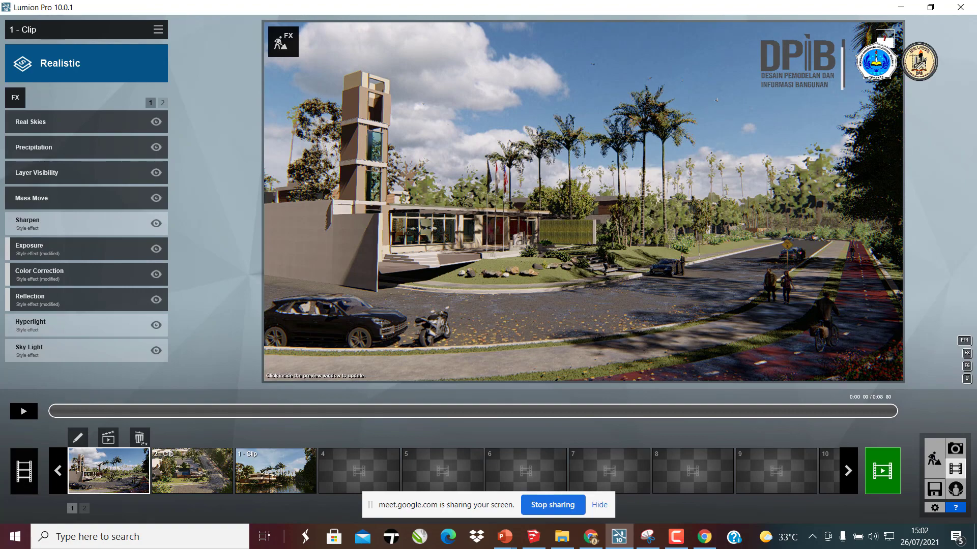
# - Return to Build mode and view the hotel's front entrance and garden from above
pyautogui.click(940, 466)
pyautogui.hotkey('shift', 'w')
pyautogui.moveTo(488, 269); pyautogui.dragTo(372, 310, button='right')
pyautogui.hotkey('shift', 'w')
pyautogui.hotkey('shift', 's')
pyautogui.press('w')
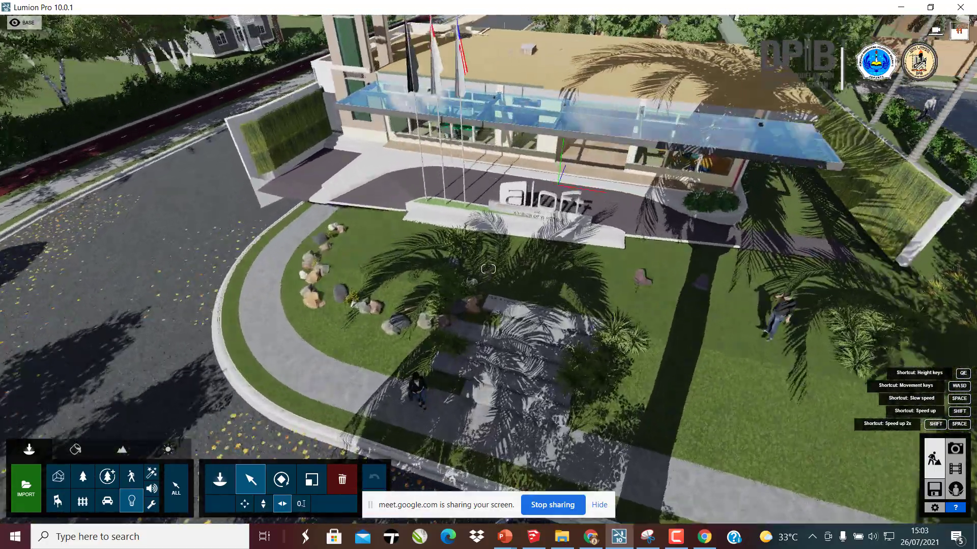
# - Examine the hotel's front facade, glazed lounge, canopy and entrance from several distances and angles
pyautogui.press('w')
pyautogui.moveTo(488, 269); pyautogui.dragTo(516, 160, button='right')
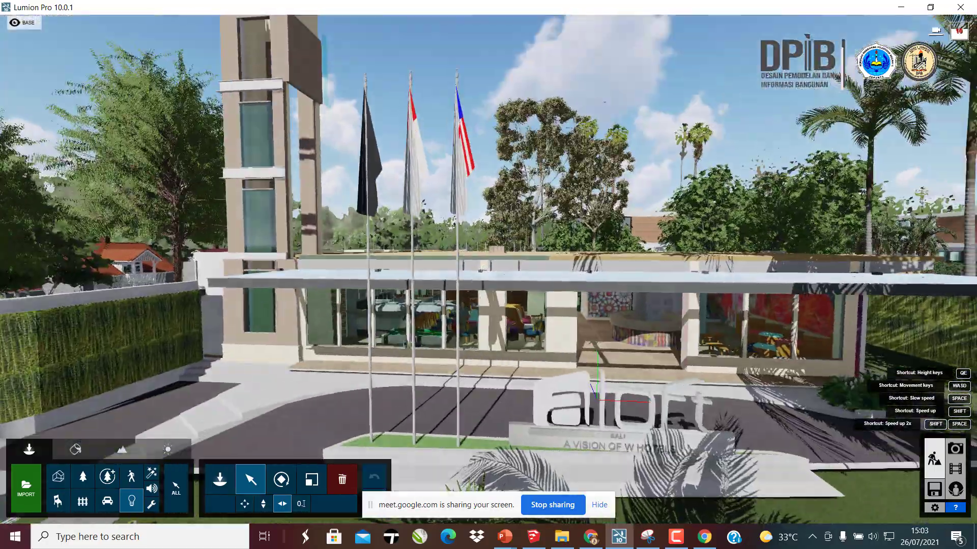
pyautogui.press('w')
pyautogui.moveTo(489, 269); pyautogui.dragTo(511, 287, button='right')
pyautogui.press('a')
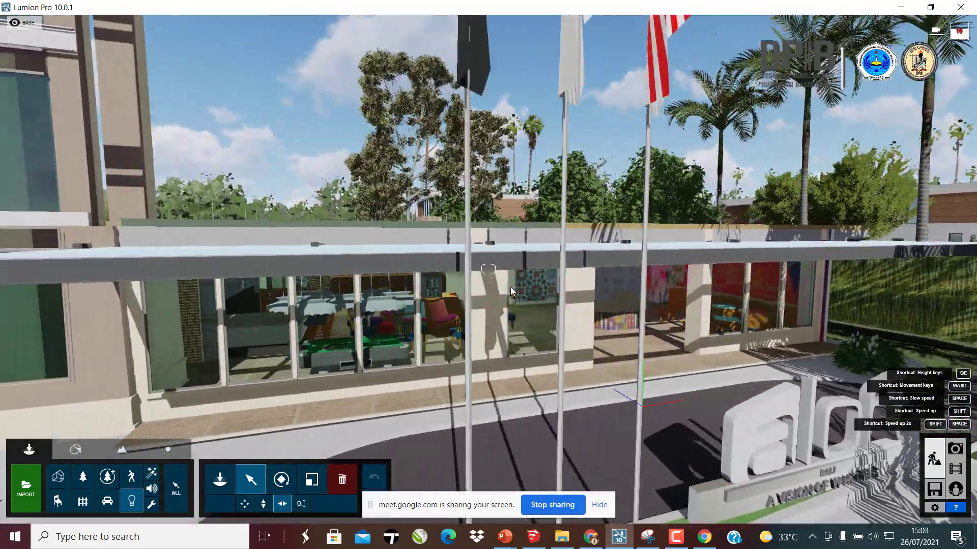
pyautogui.press('s')
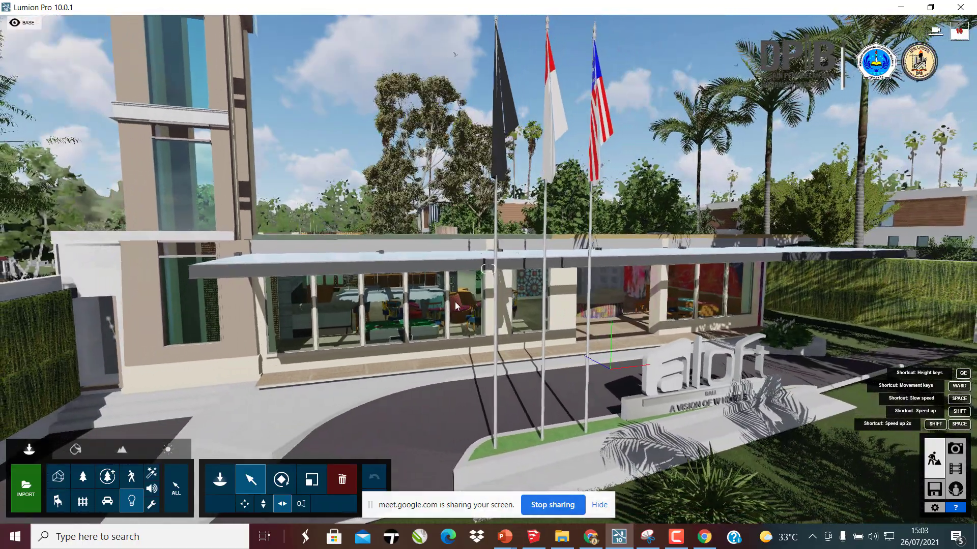
pyautogui.press('w')
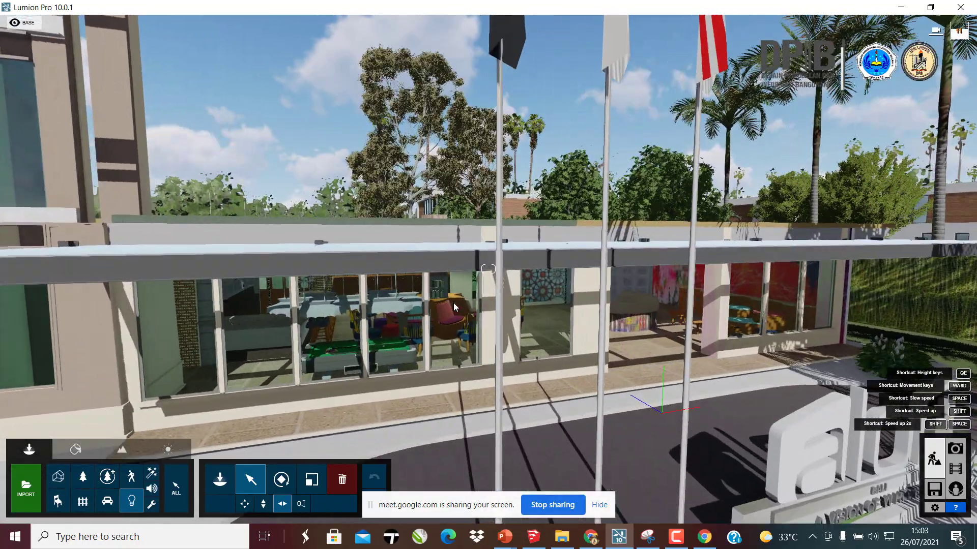
pyautogui.press('a')
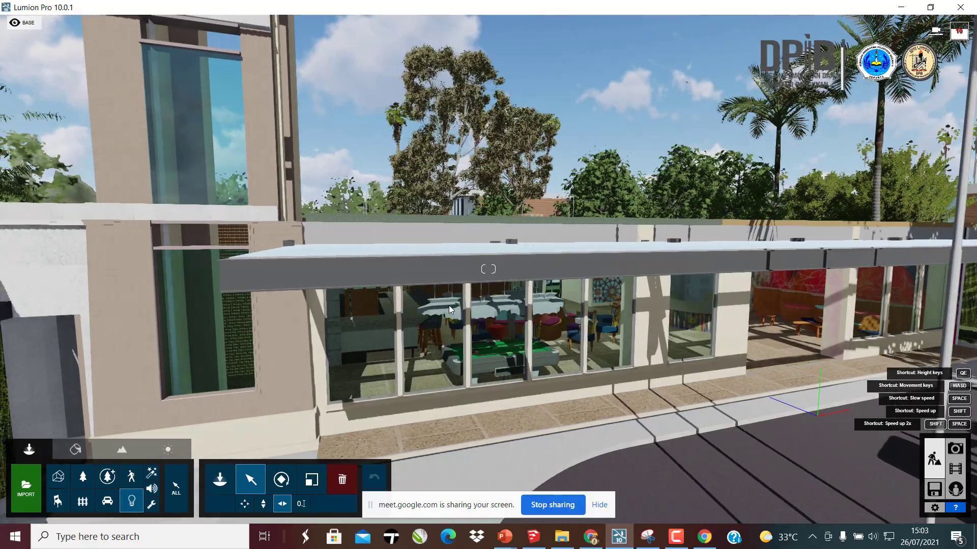
pyautogui.press('d')
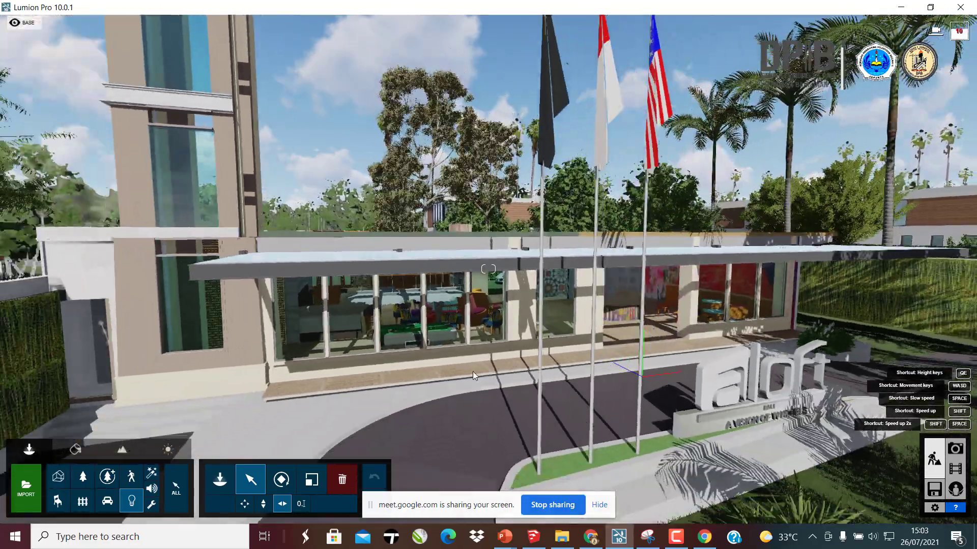
pyautogui.press('s')
pyautogui.press('w')
pyautogui.moveTo(473, 372); pyautogui.dragTo(554, 407, button='right')
pyautogui.press('a')
pyautogui.press('w')
pyautogui.moveTo(407, 340); pyautogui.dragTo(450, 302, button='right')
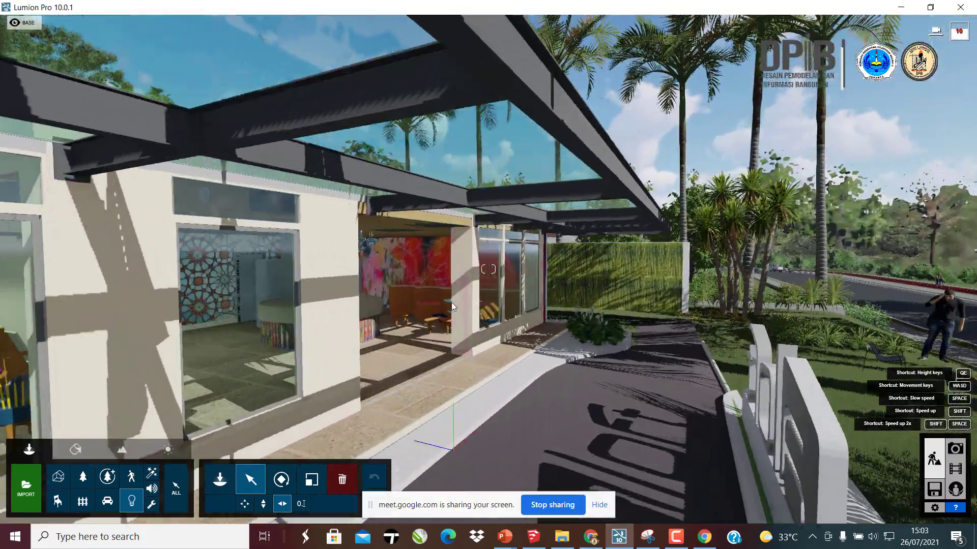
# - Reduce the brightness of the line light above the e:fuel menu board to about 98.7
pyautogui.press('w')
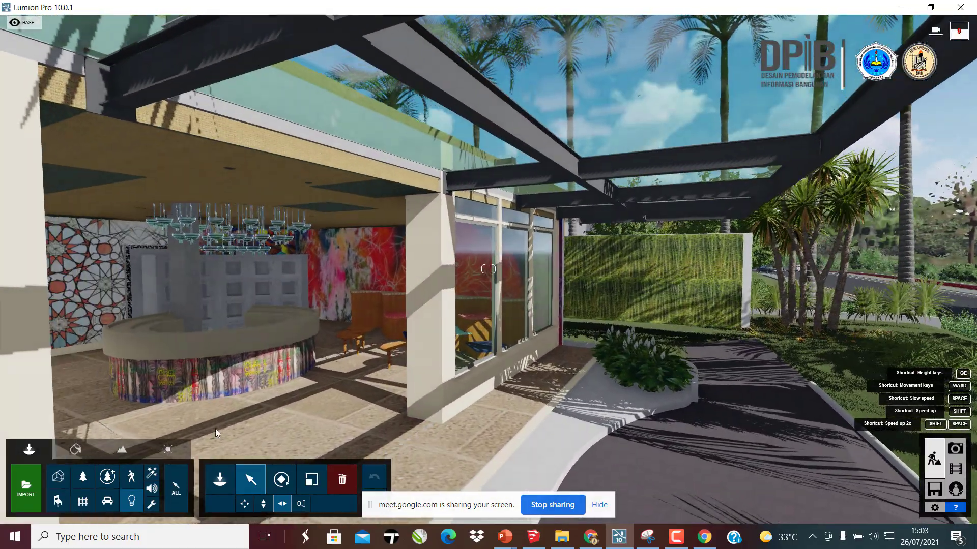
pyautogui.press('w')
pyautogui.moveTo(582, 340); pyautogui.dragTo(352, 295, button='right')
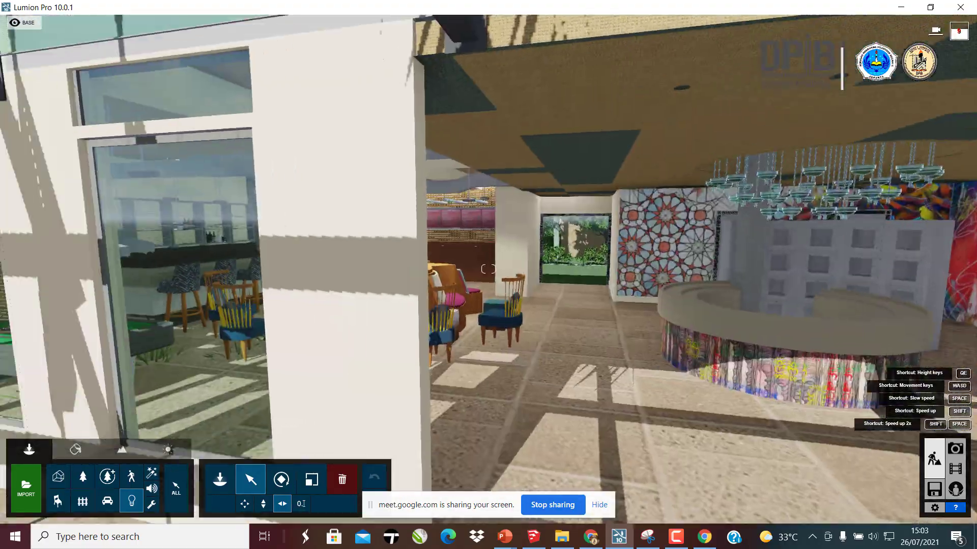
pyautogui.press('w')
pyautogui.press('w')
pyautogui.press('w')
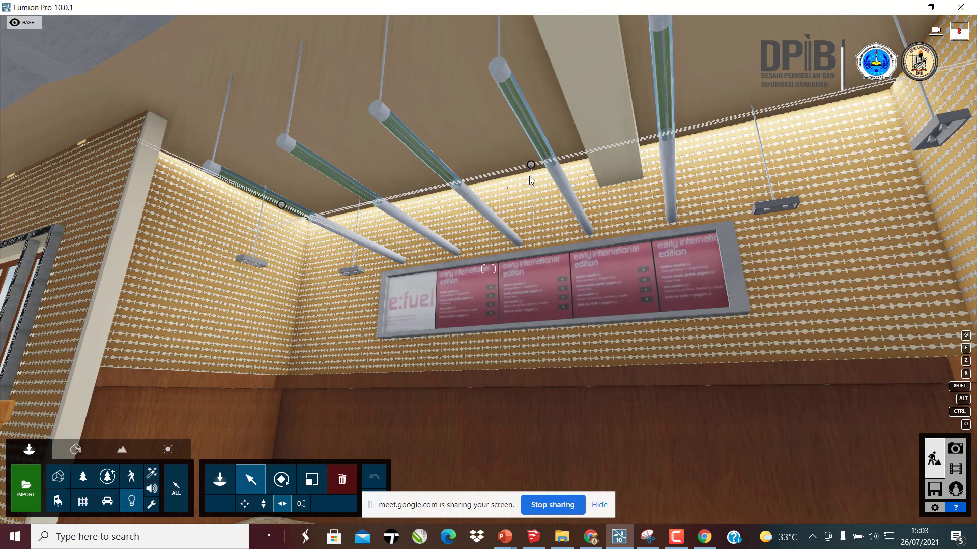
pyautogui.click(531, 165)
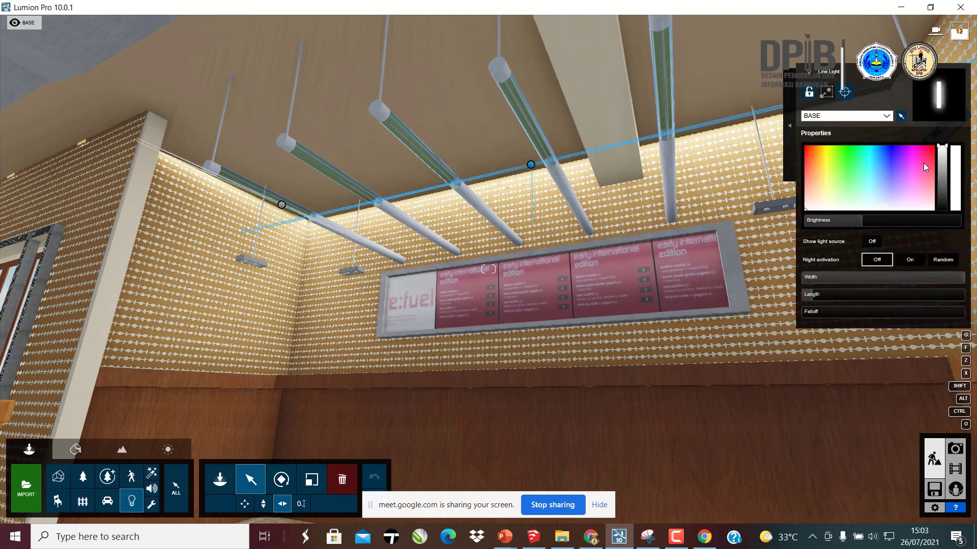
pyautogui.moveTo(833, 219); pyautogui.dragTo(844, 222)
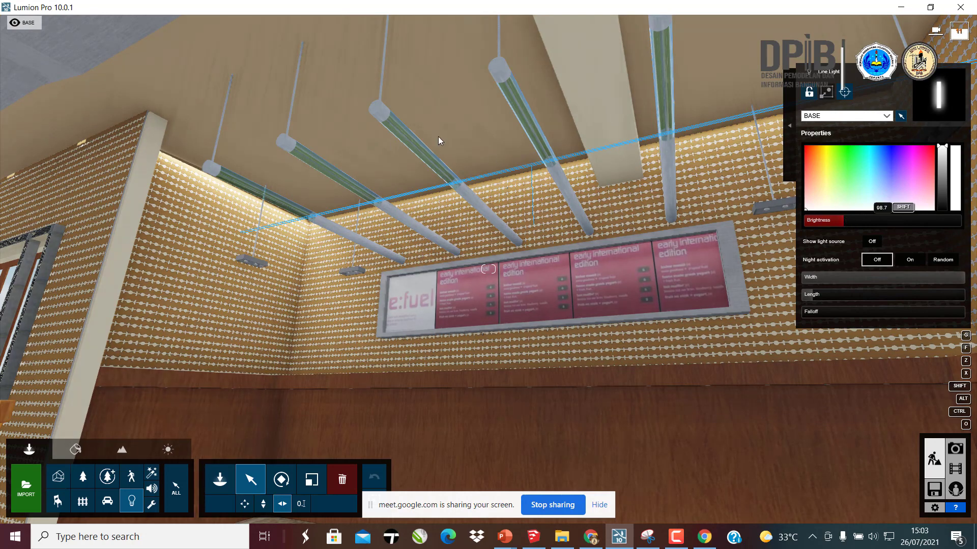
# - Lower the brightness of the shorter line light along the adjoining side wall
pyautogui.moveTo(280, 252); pyautogui.dragTo(362, 192, button='right')
pyautogui.press('w')
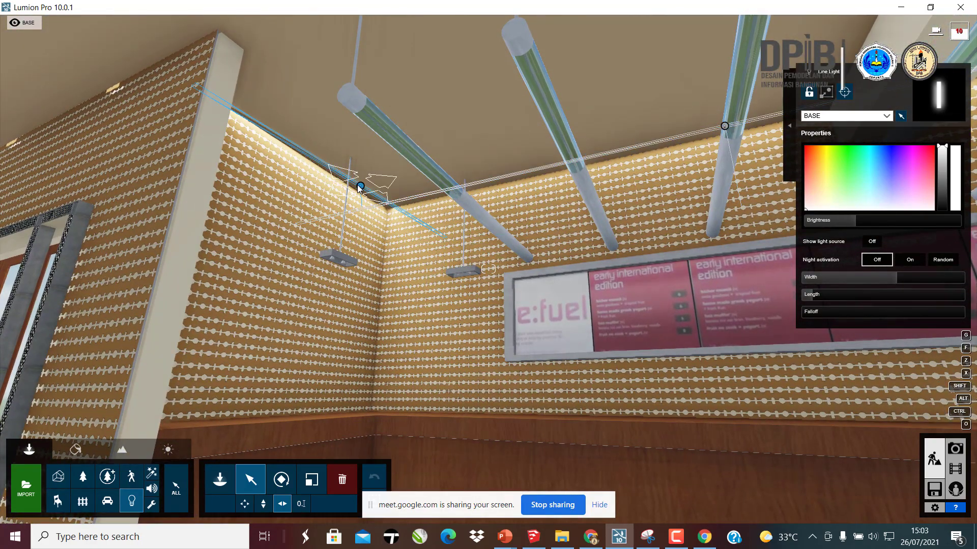
pyautogui.moveTo(843, 220); pyautogui.dragTo(844, 220)
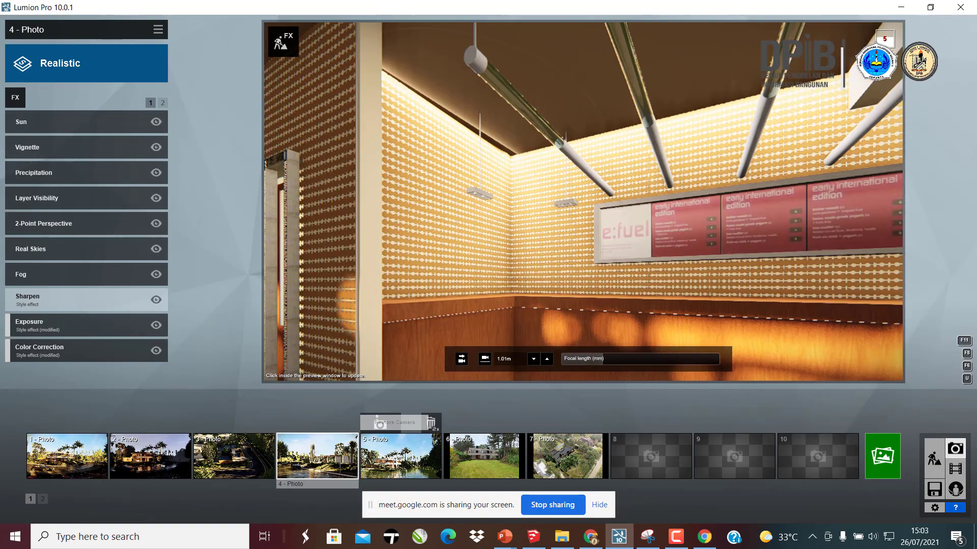
# - Frame the lounge seating, pool table and lit menu board in Photo mode from a wider viewpoint
pyautogui.press('s')
pyautogui.press('s')
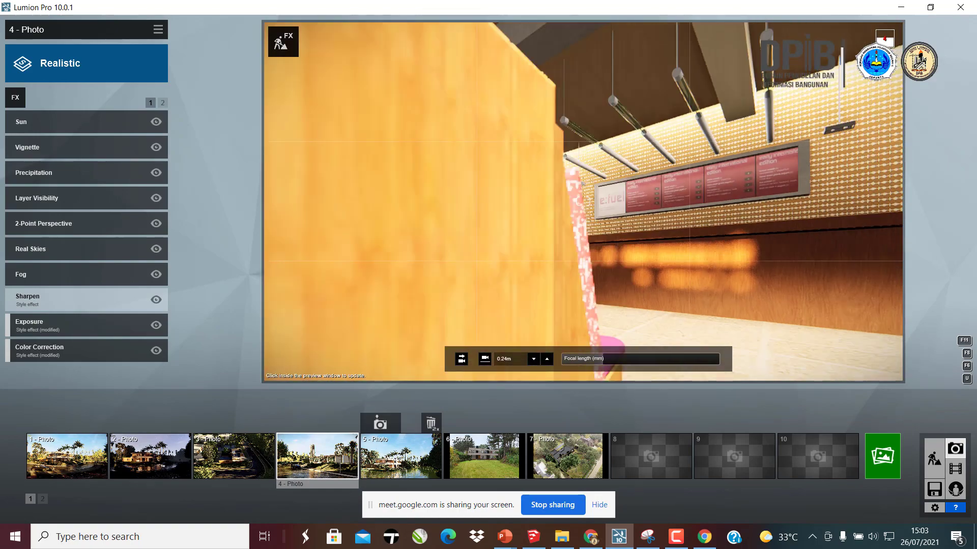
pyautogui.press('s')
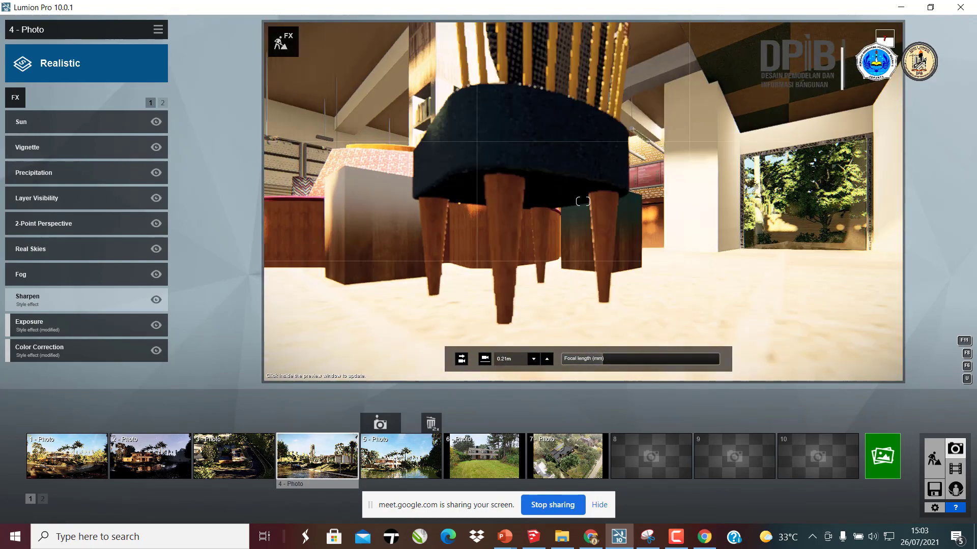
pyautogui.press('e')
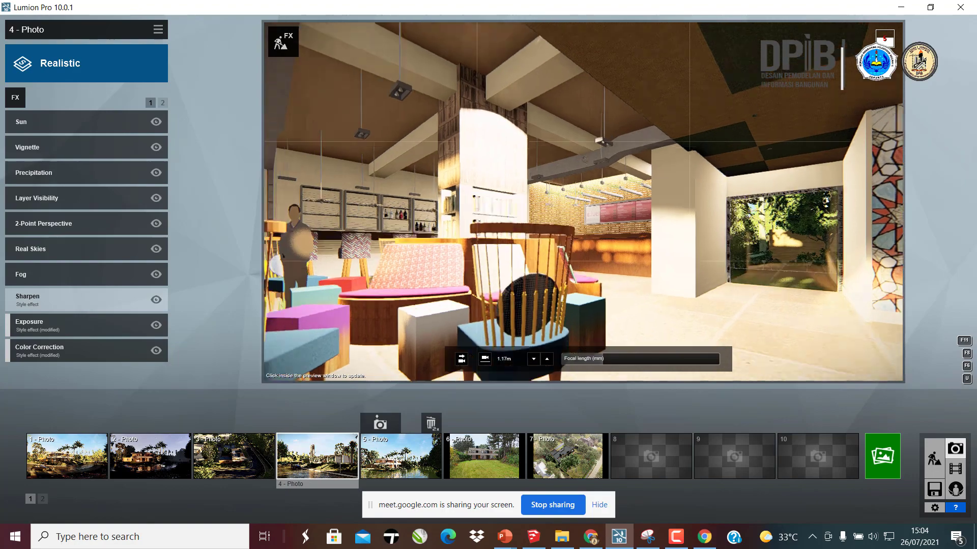
pyautogui.press('s')
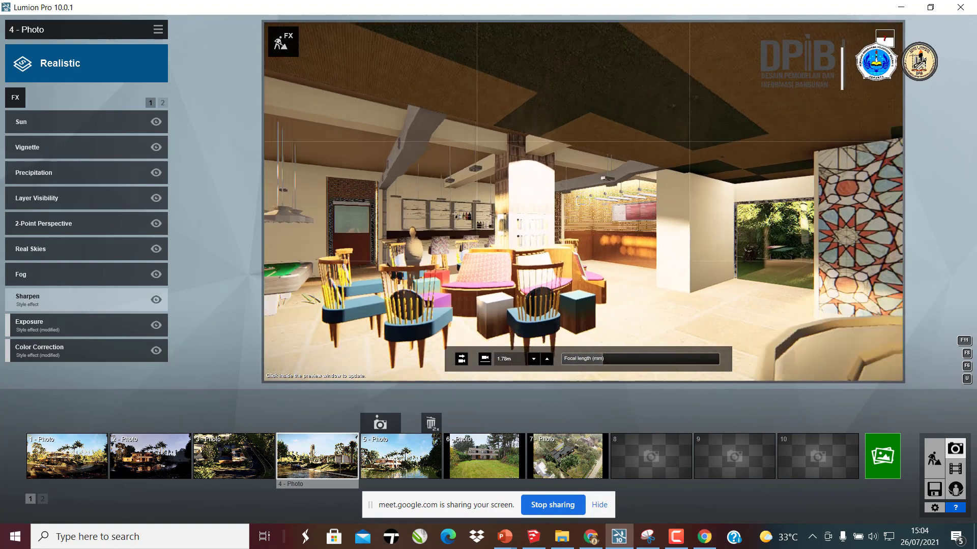
pyautogui.press('a')
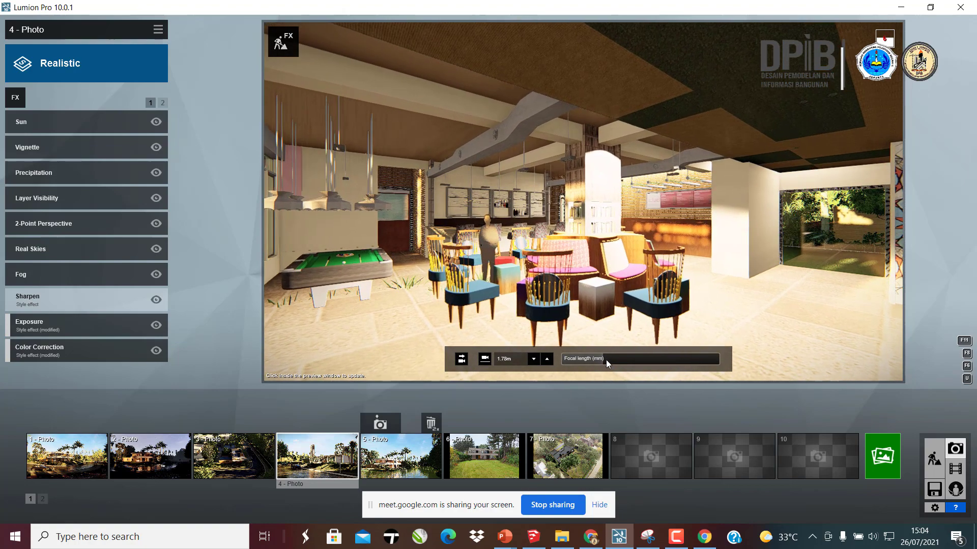
# - Set the focal length to about 35 mm, tighten the framing on the lounge seating, and store the view in photo slot 4
pyautogui.click(610, 359)
pyautogui.moveTo(609, 359); pyautogui.dragTo(612, 362)
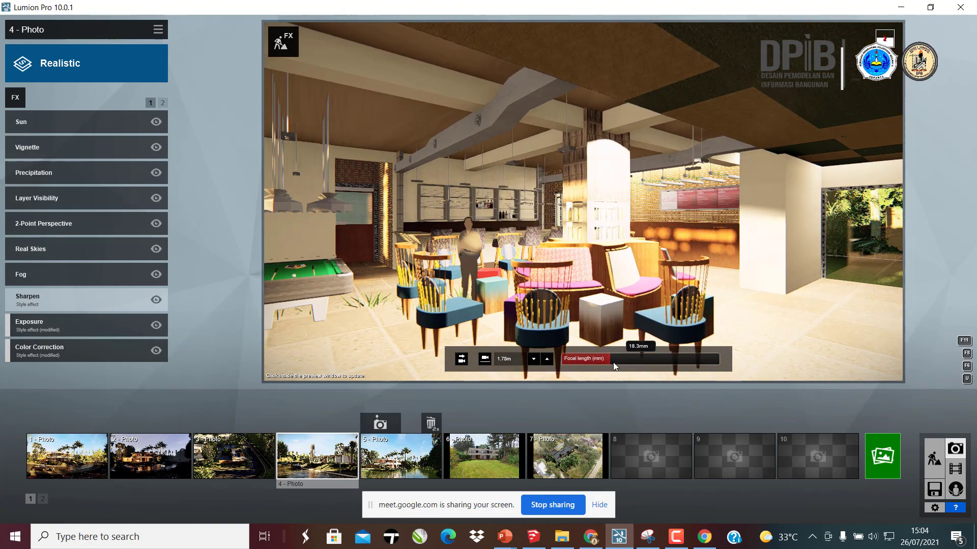
pyautogui.press('s')
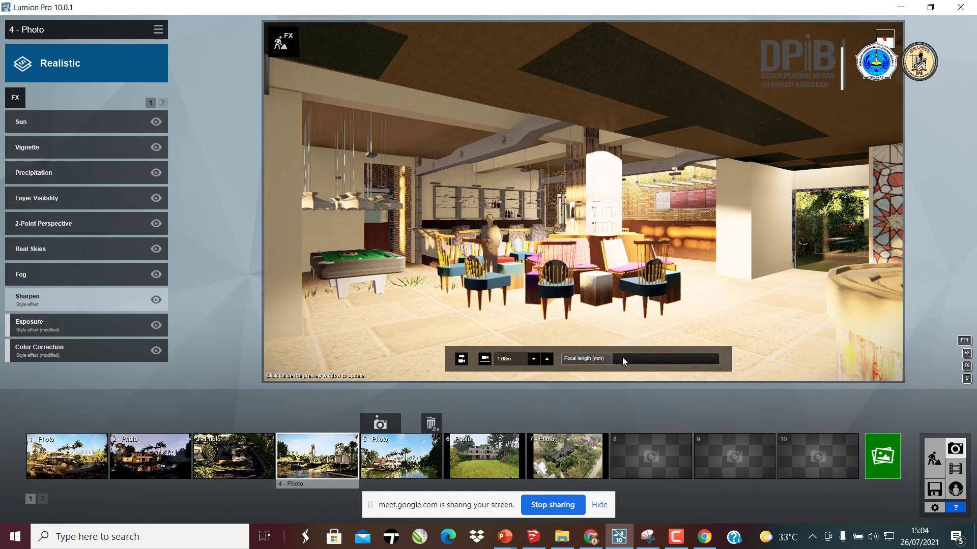
pyautogui.moveTo(625, 358); pyautogui.dragTo(631, 359)
pyautogui.press('s')
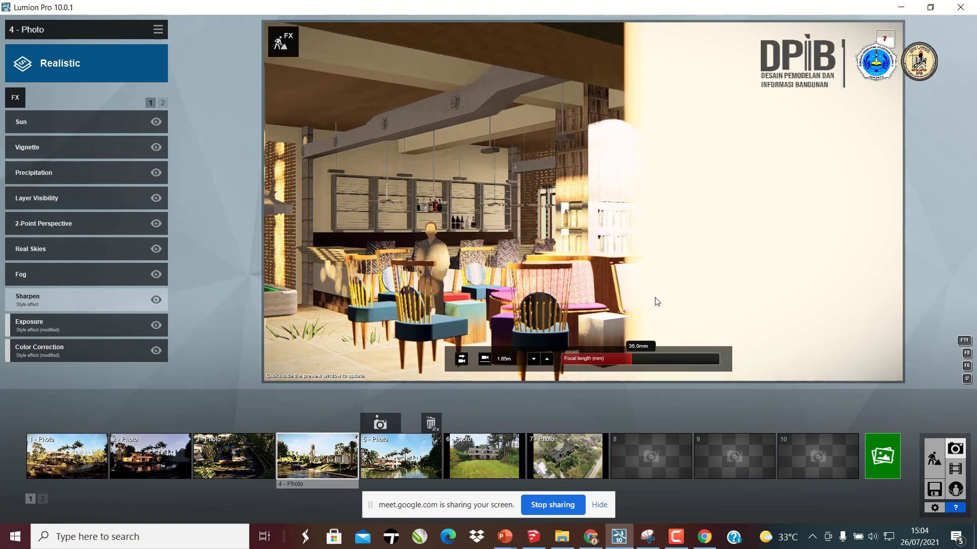
pyautogui.moveTo(654, 299)
pyautogui.mouseDown(button='right')
pyautogui.moveTo(639, 283)
pyautogui.moveTo(645, 304)
pyautogui.mouseUp(button='right')
pyautogui.press('w')
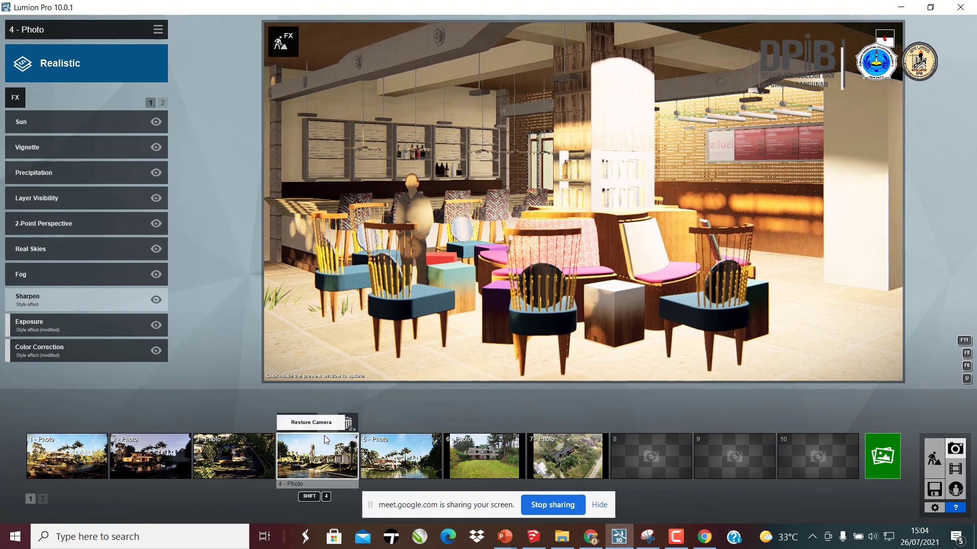
pyautogui.click(295, 423)
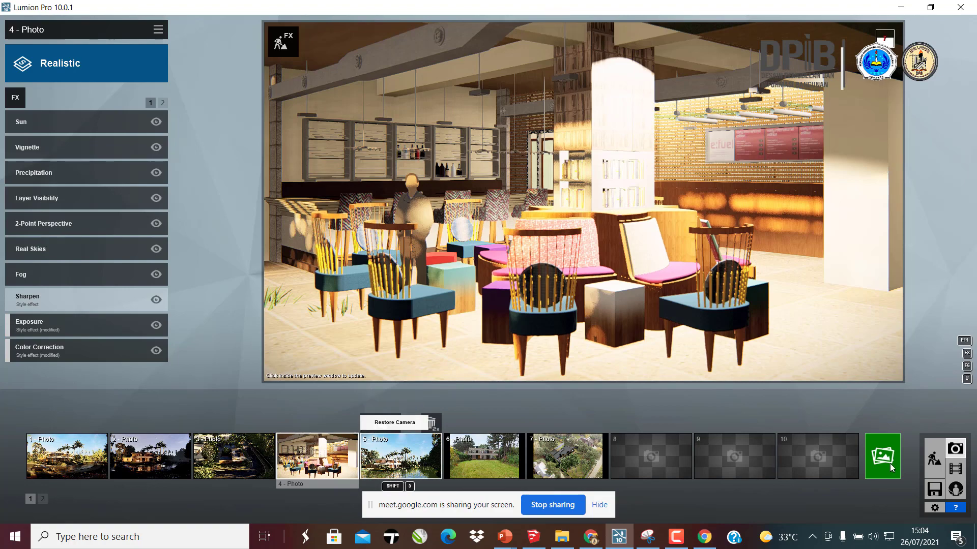
# - Return to Build mode and view the glazed facade and entrance driveway from outside
pyautogui.click(933, 459)
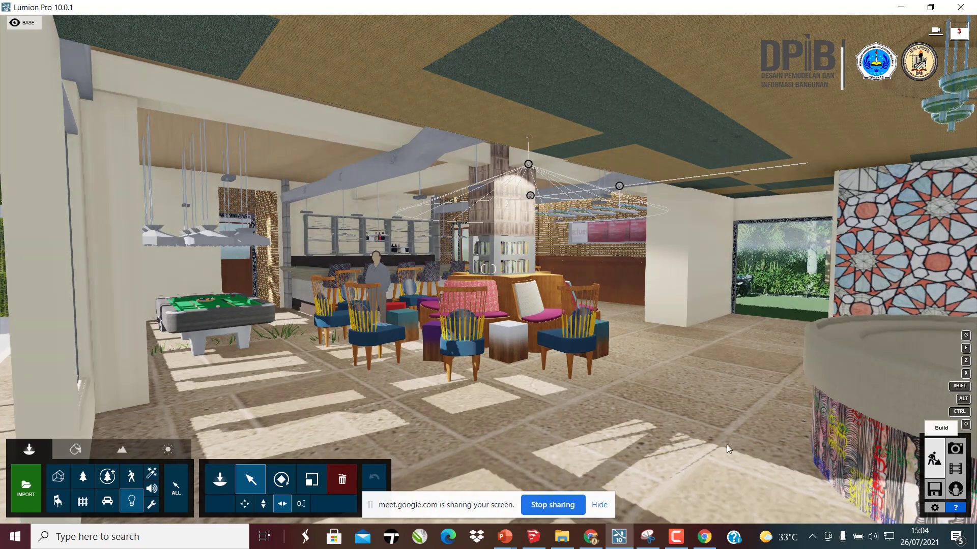
pyautogui.moveTo(780, 350); pyautogui.dragTo(723, 337, button='right')
pyautogui.press('a')
pyautogui.press('w')
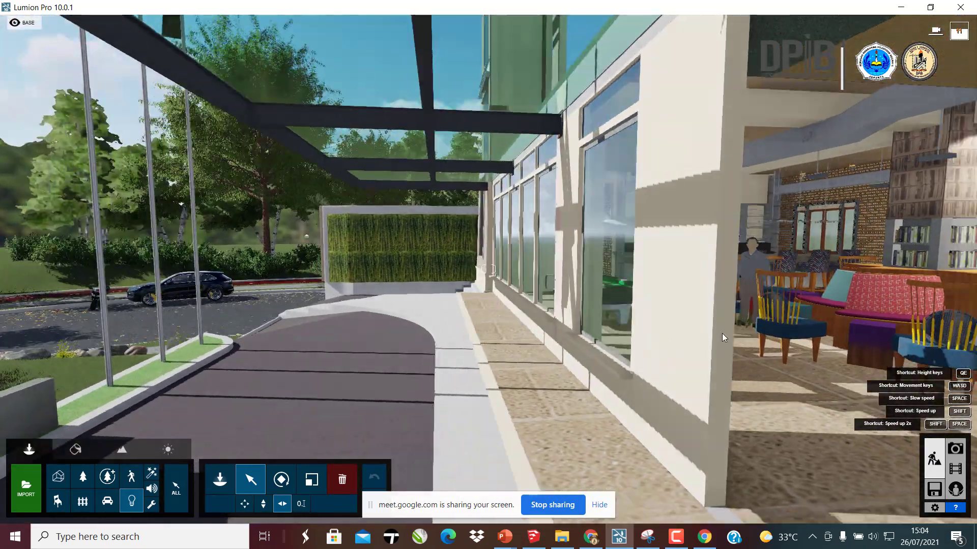
pyautogui.press('d')
pyautogui.moveTo(741, 127); pyautogui.dragTo(634, 175, button='right')
pyautogui.press('s')
pyautogui.press('a')
pyautogui.press('a')
pyautogui.press('s')
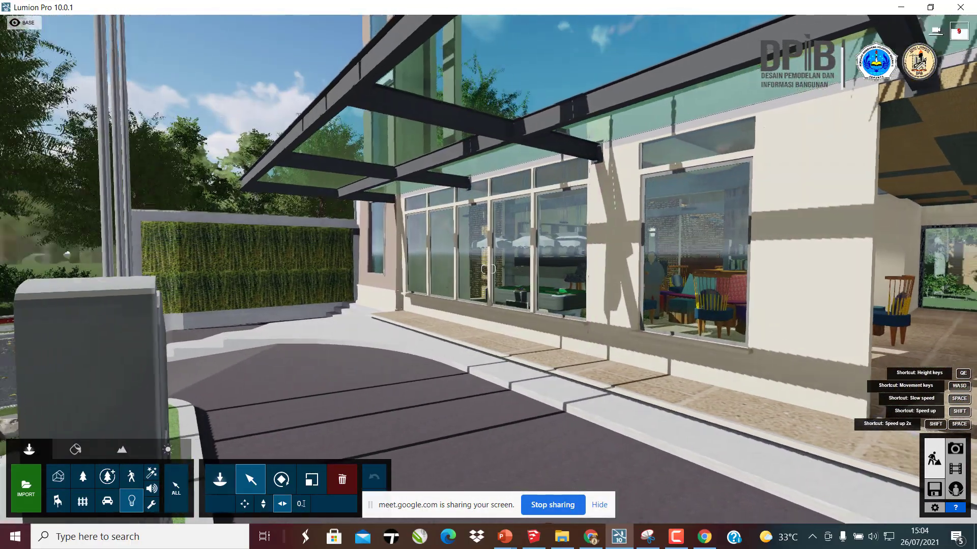
# - Choose the Man Arab 0001 Idle character from the people library and place him in the lounge near the bar
pyautogui.moveTo(441, 309)
pyautogui.mouseDown(button='right')
pyautogui.moveTo(376, 290)
pyautogui.moveTo(514, 312)
pyautogui.moveTo(455, 305)
pyautogui.mouseUp(button='right')
pyautogui.press('w')
pyautogui.press('w')
pyautogui.press('w')
pyautogui.press('s')
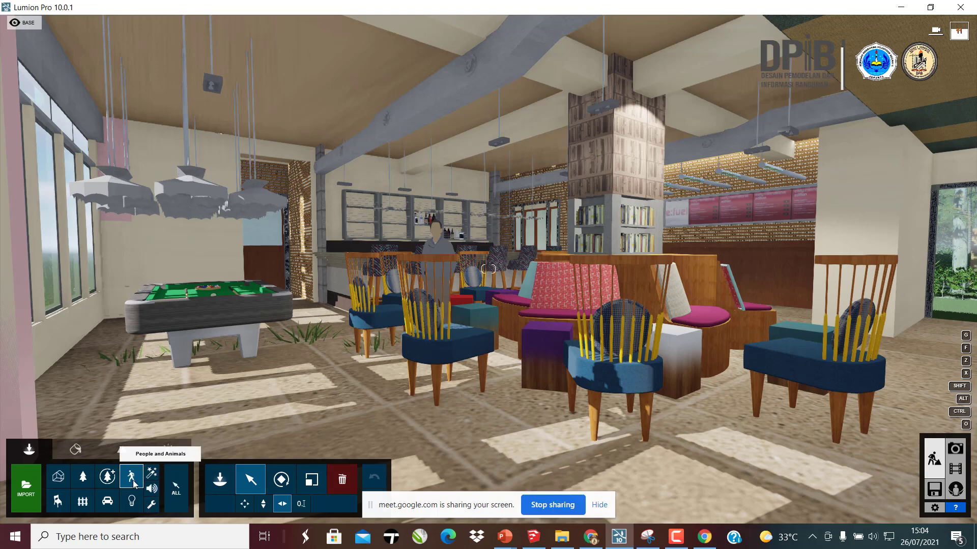
pyautogui.click(134, 483)
pyautogui.click(222, 478)
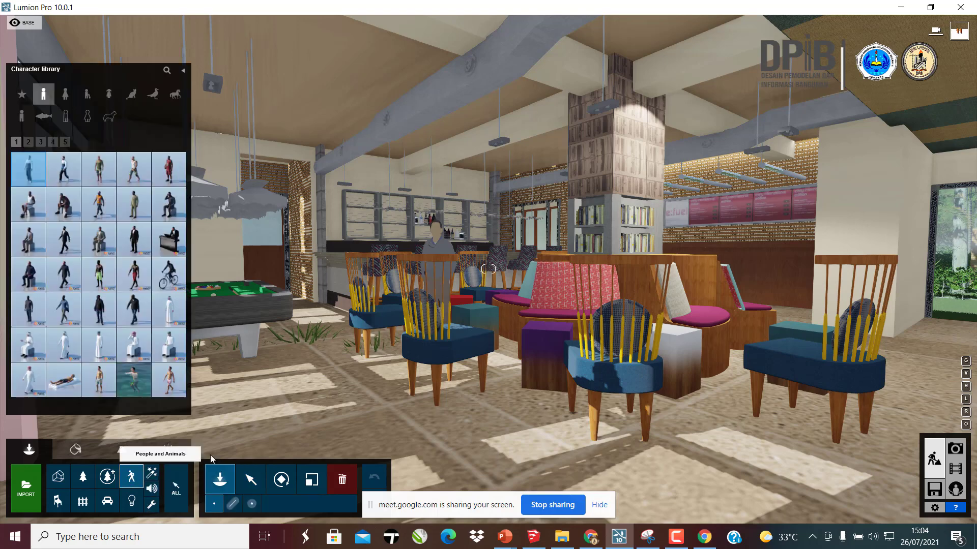
pyautogui.click(131, 209)
pyautogui.click(340, 352)
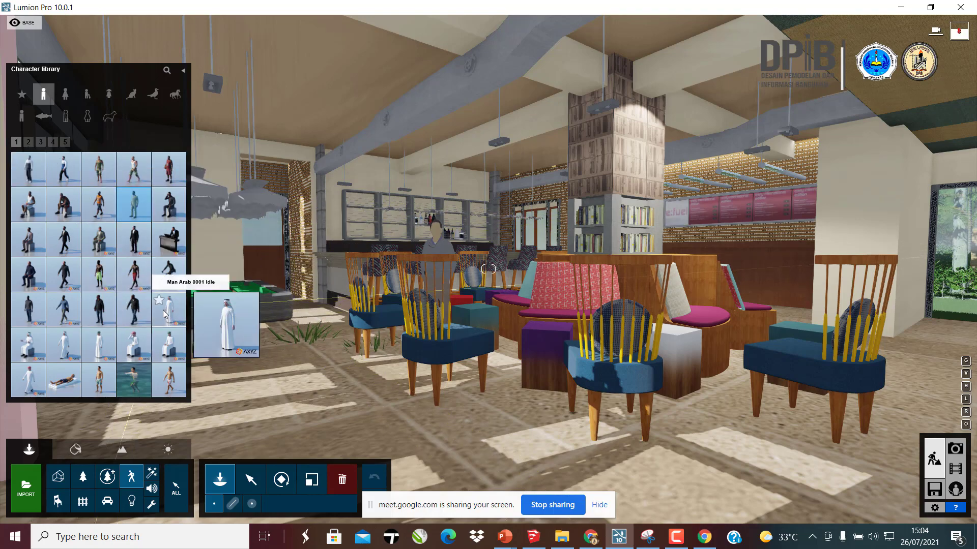
pyautogui.click(365, 362)
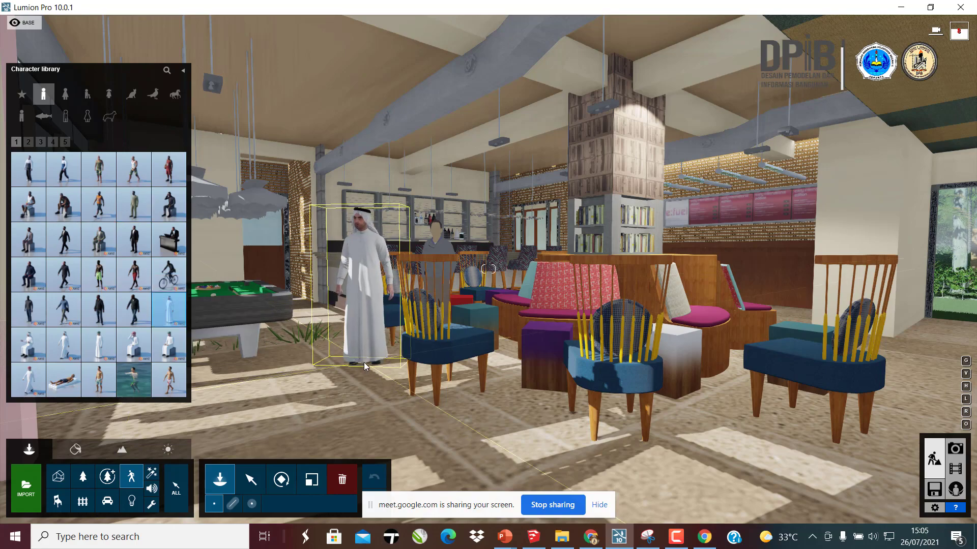
pyautogui.click(358, 311)
# - Place the Man Arab 0001 Idle character beside the teal cube stool in the lounge seating area
pyautogui.press('w')
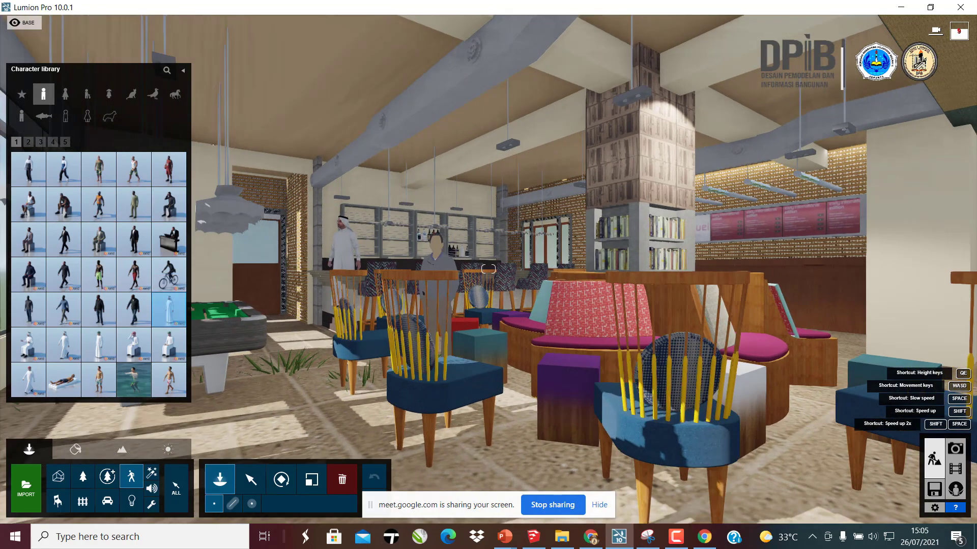
pyautogui.moveTo(310, 224); pyautogui.dragTo(310, 287, button='right')
pyautogui.press('w')
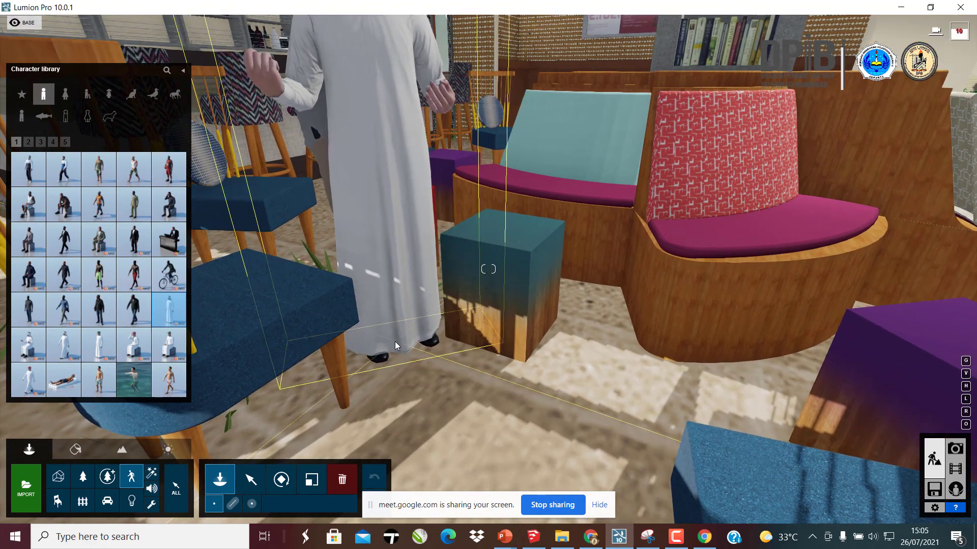
pyautogui.click(394, 340)
pyautogui.press('s')
pyautogui.press('s')
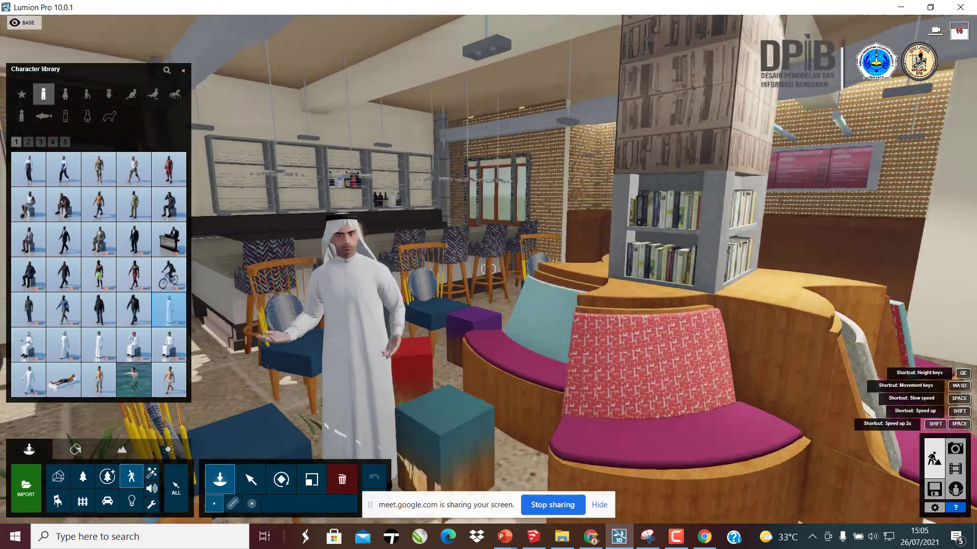
# - Leave character placement and examine the lounge from the bar seating out to a wide view including the pool table
pyautogui.press('a')
pyautogui.press('w')
pyautogui.moveTo(244, 231); pyautogui.dragTo(321, 233, button='right')
pyautogui.press('a')
pyautogui.press('d')
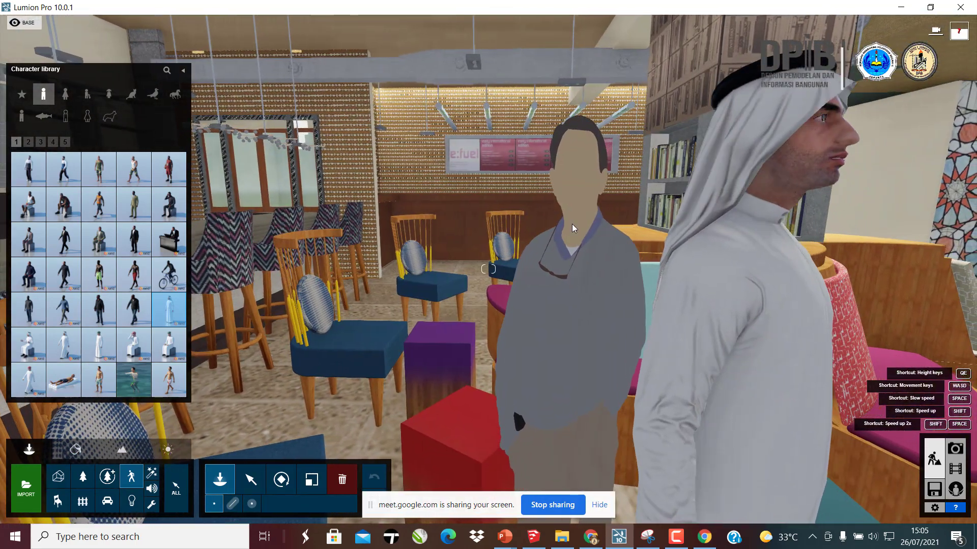
pyautogui.press('d')
pyautogui.press('s')
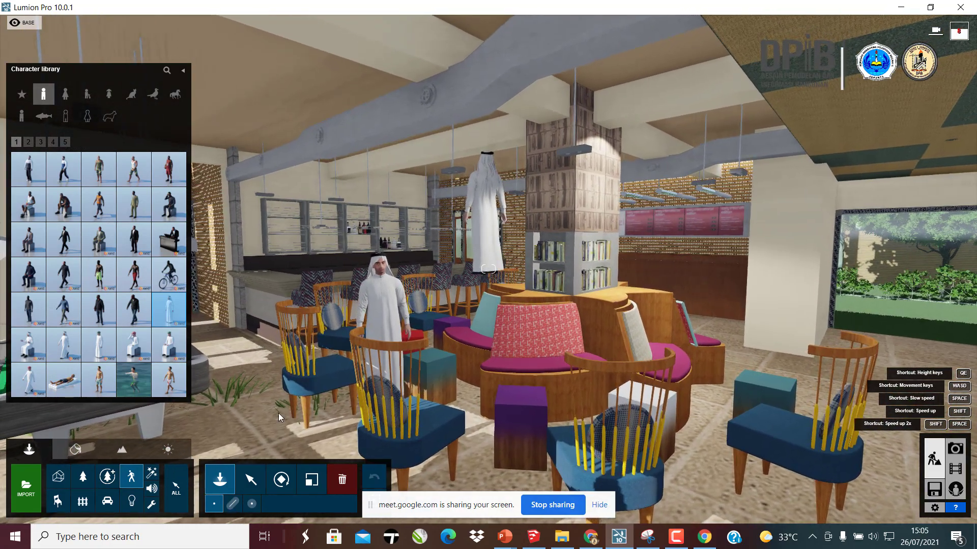
pyautogui.click(342, 481)
pyautogui.press('s')
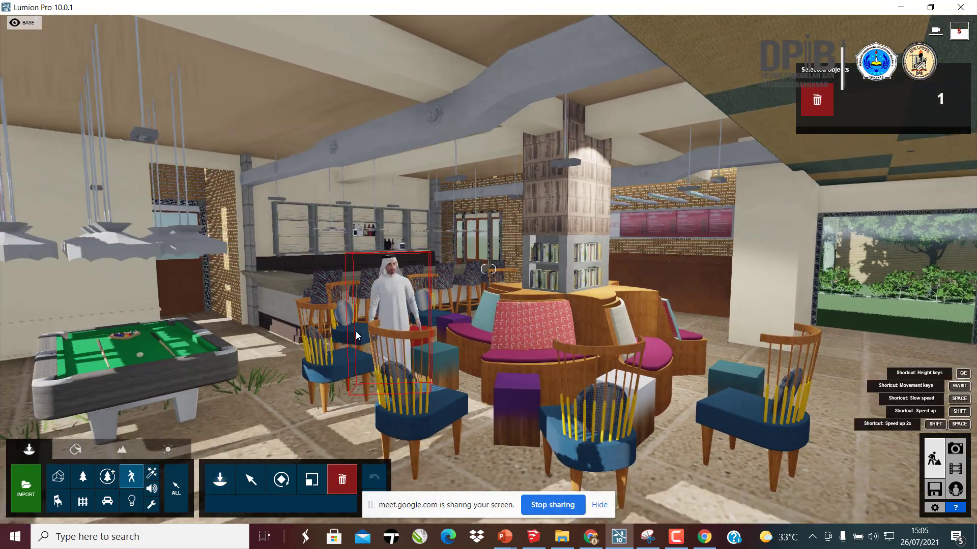
pyautogui.press('d')
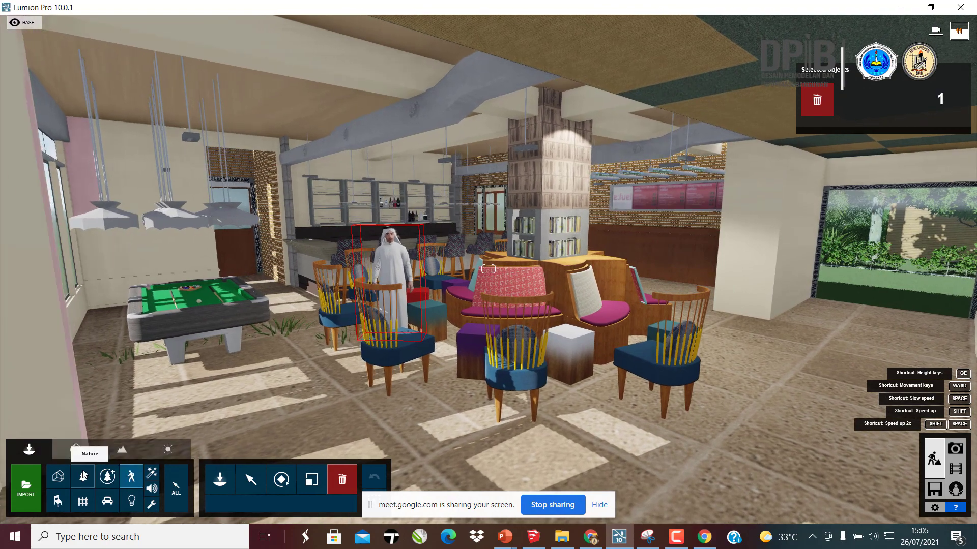
# - Choose the EuropeanOlive M tree on page 7 of the Nature library for placement
pyautogui.click(82, 476)
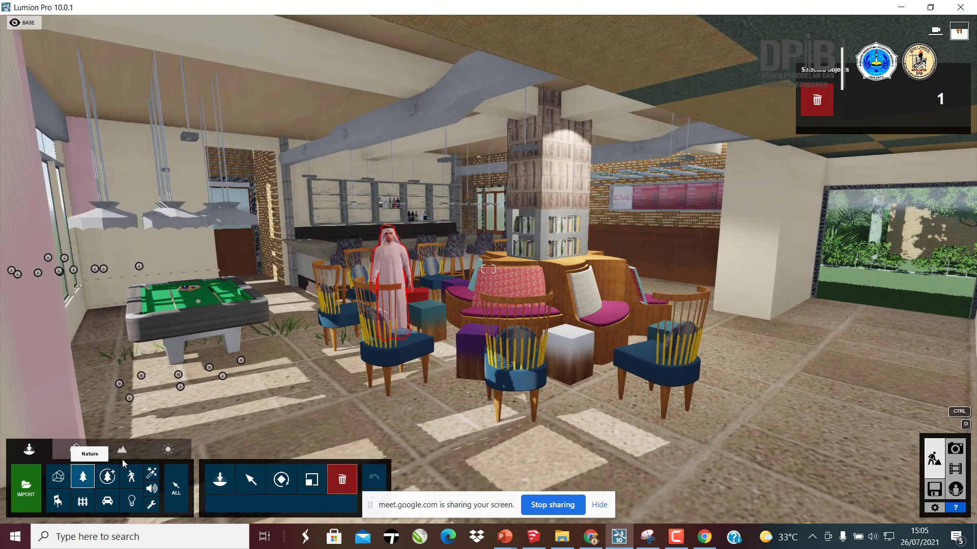
pyautogui.click(83, 479)
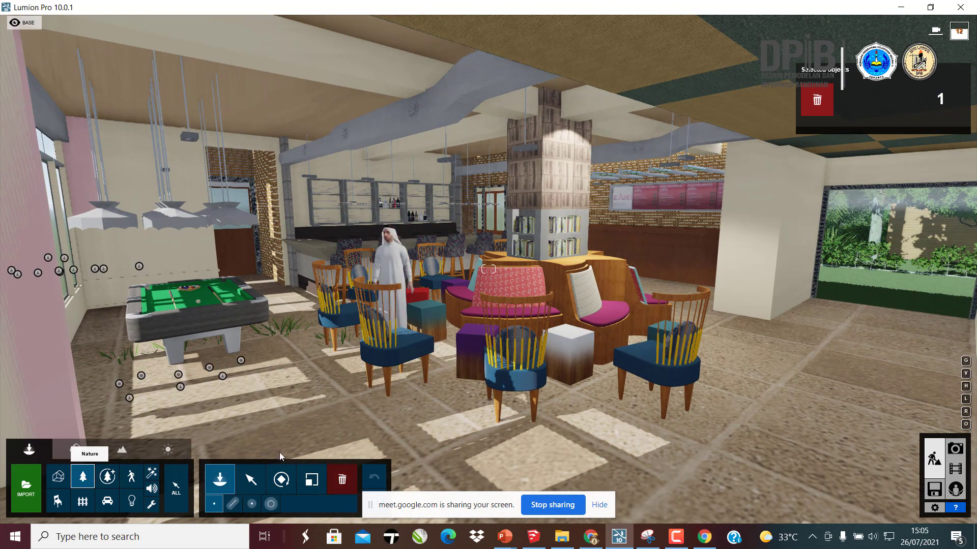
pyautogui.click(219, 478)
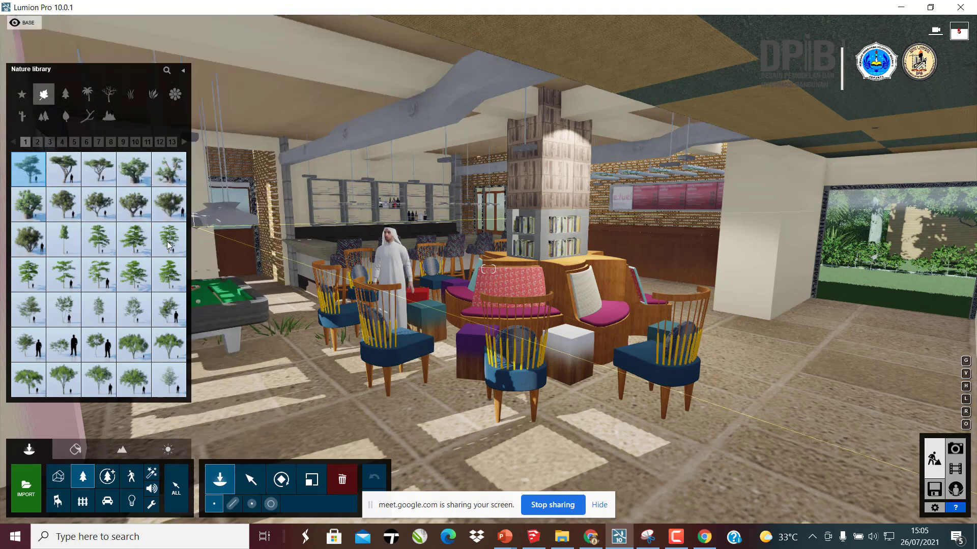
pyautogui.moveTo(98, 144)
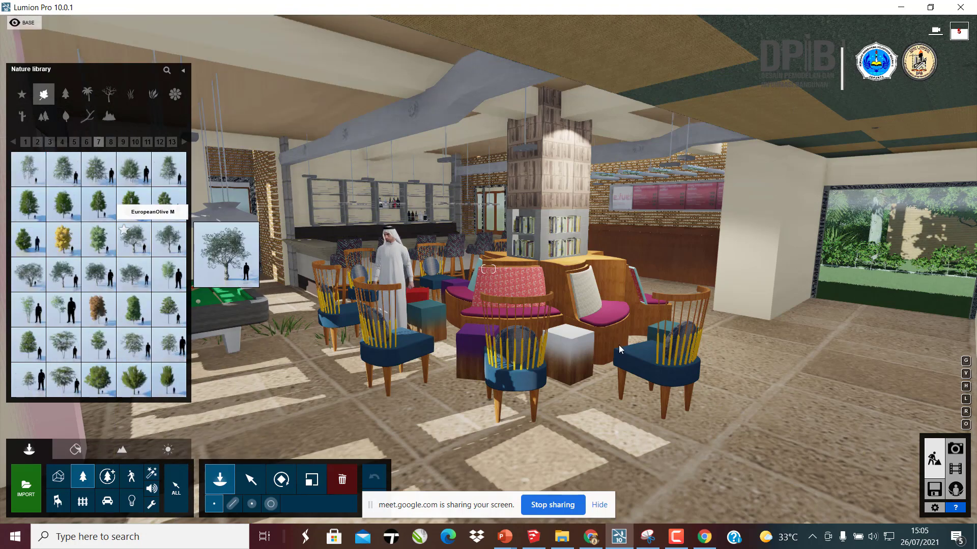
pyautogui.click(737, 355)
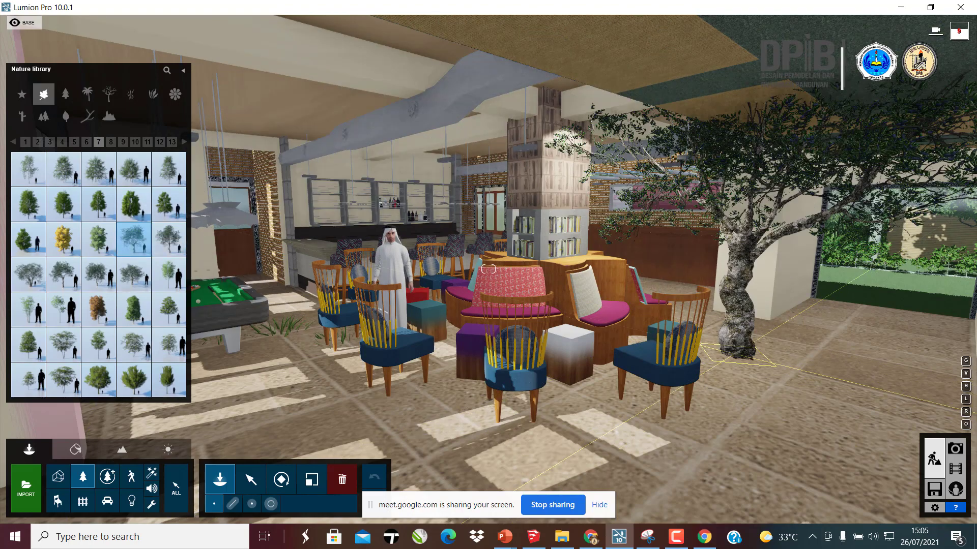
# - Place the EuropeanOlive M tree on the shaded lawn outside the lounge's glazed opening
pyautogui.press('w')
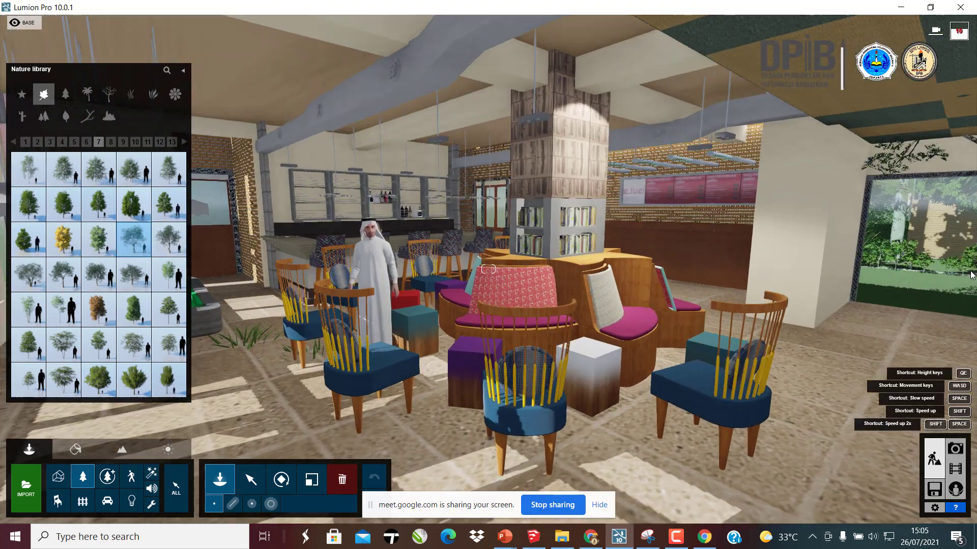
pyautogui.press('w')
pyautogui.press('d')
pyautogui.moveTo(972, 276); pyautogui.dragTo(976, 275, button='right')
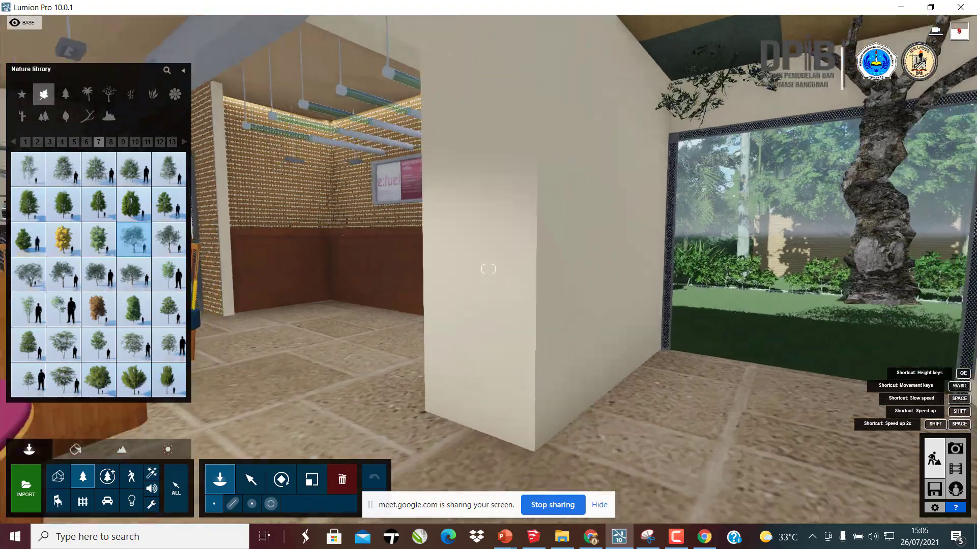
pyautogui.press('w')
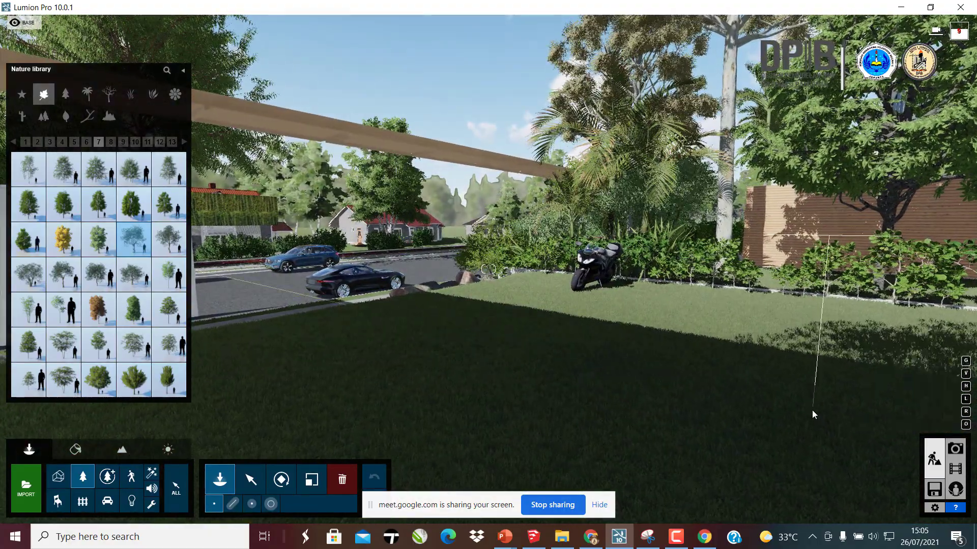
pyautogui.click(812, 410)
pyautogui.moveTo(755, 424); pyautogui.dragTo(783, 412, button='right')
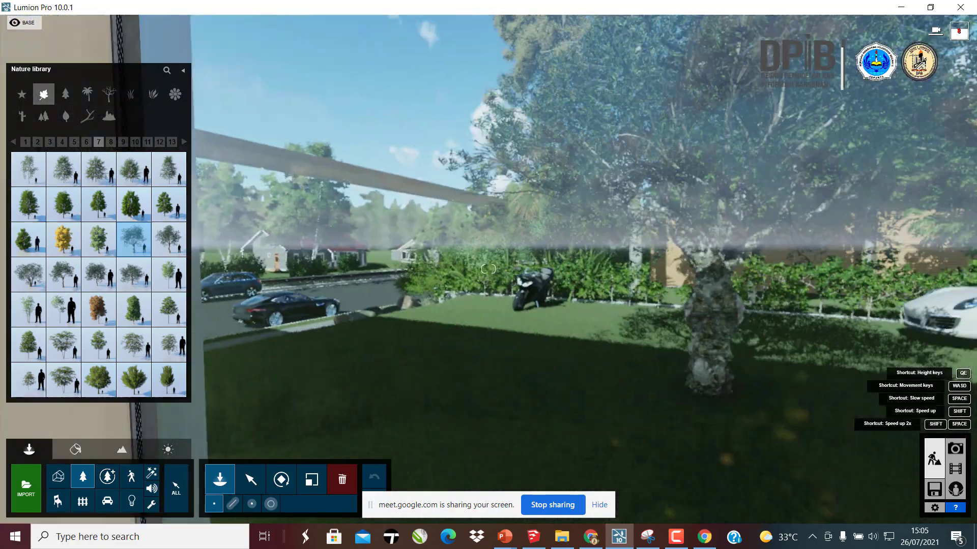
# - Check the olive tree through the glass from inside the lounge and browse the Nature library up to page 11
pyautogui.press('s')
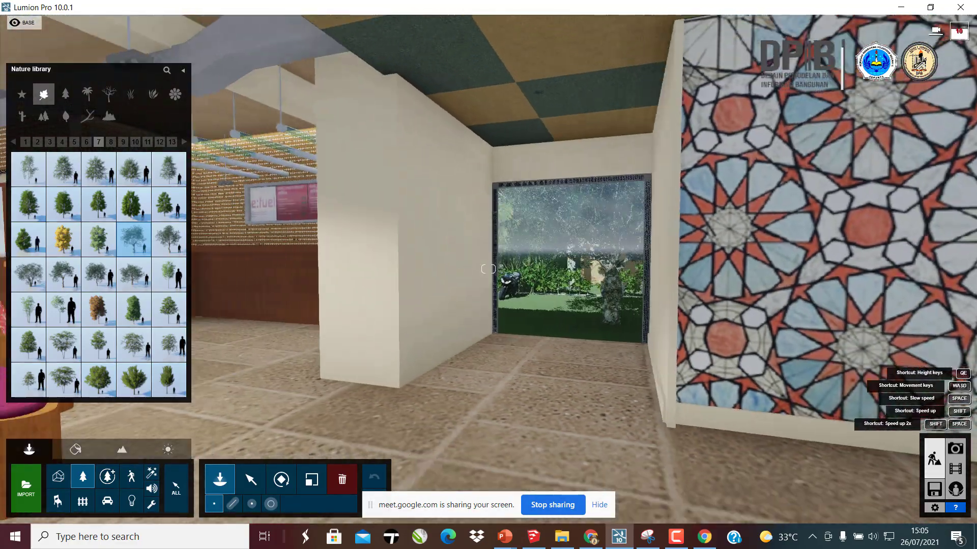
pyautogui.press('s')
pyautogui.moveTo(616, 401); pyautogui.dragTo(487, 395, button='right')
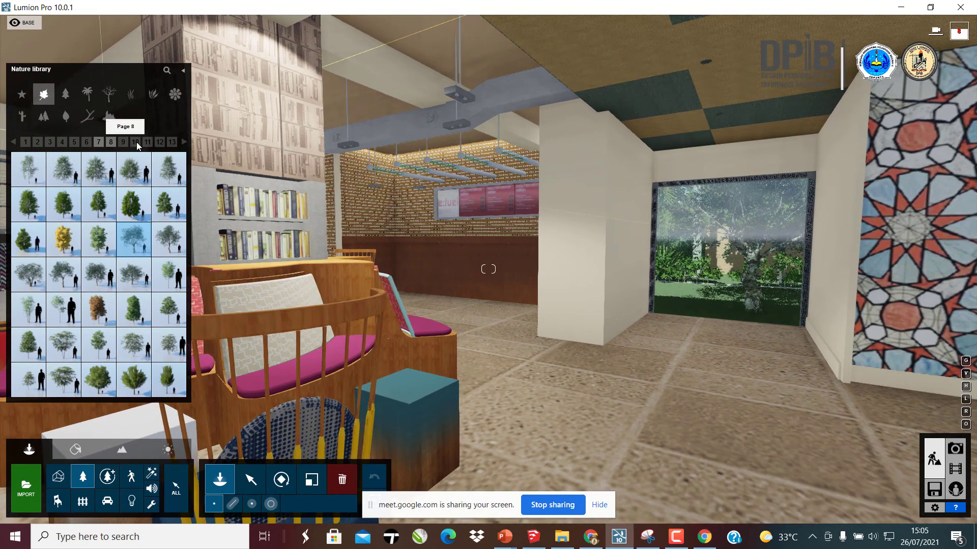
pyautogui.click(135, 143)
pyautogui.click(147, 143)
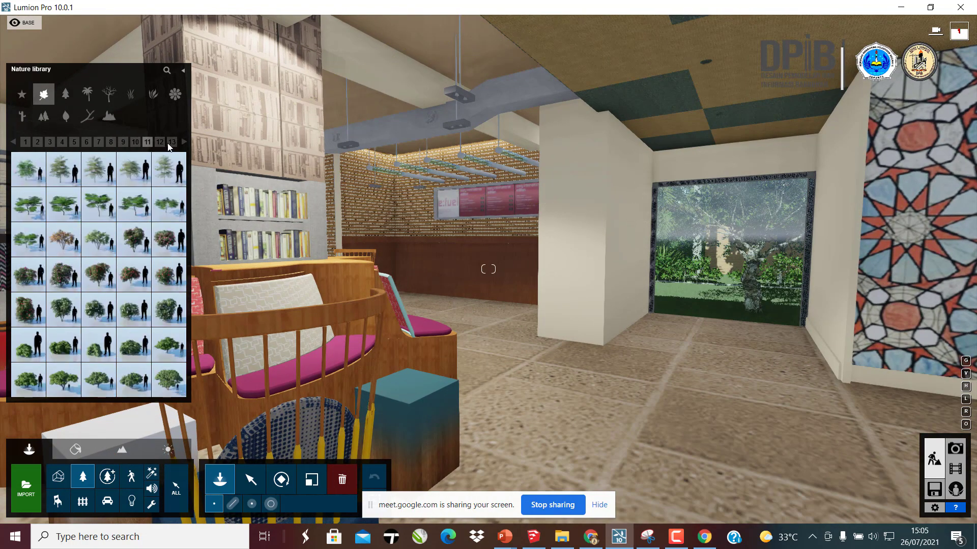
pyautogui.click(708, 326)
pyautogui.press('s')
pyautogui.moveTo(708, 325); pyautogui.dragTo(426, 390, button='right')
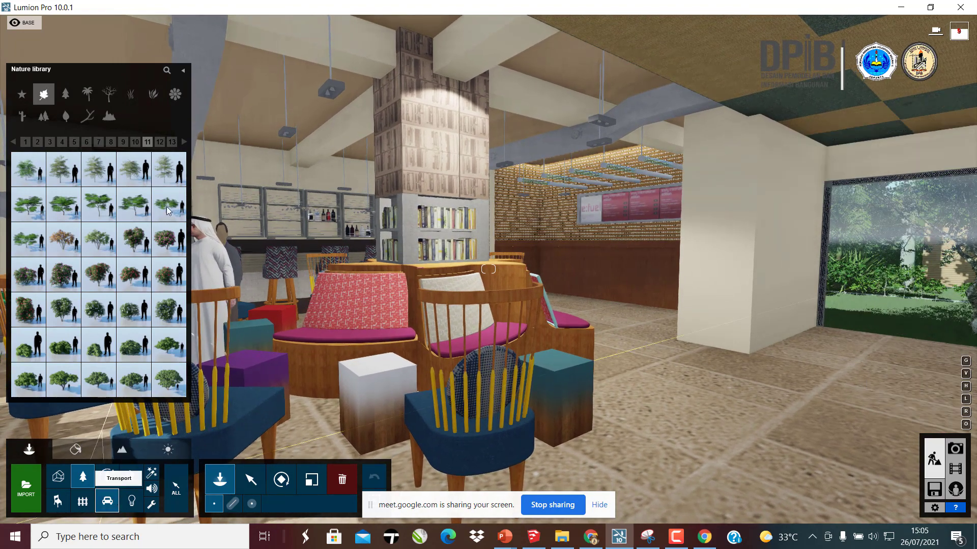
# - Browse the Transport library's cars, aircraft and balloons, boats, buses and trucks
pyautogui.click(107, 501)
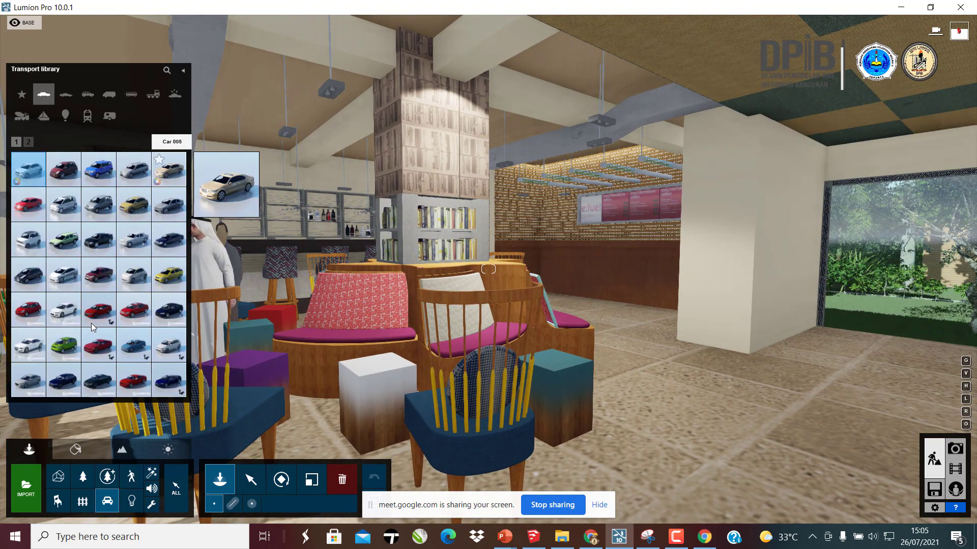
pyautogui.click(86, 116)
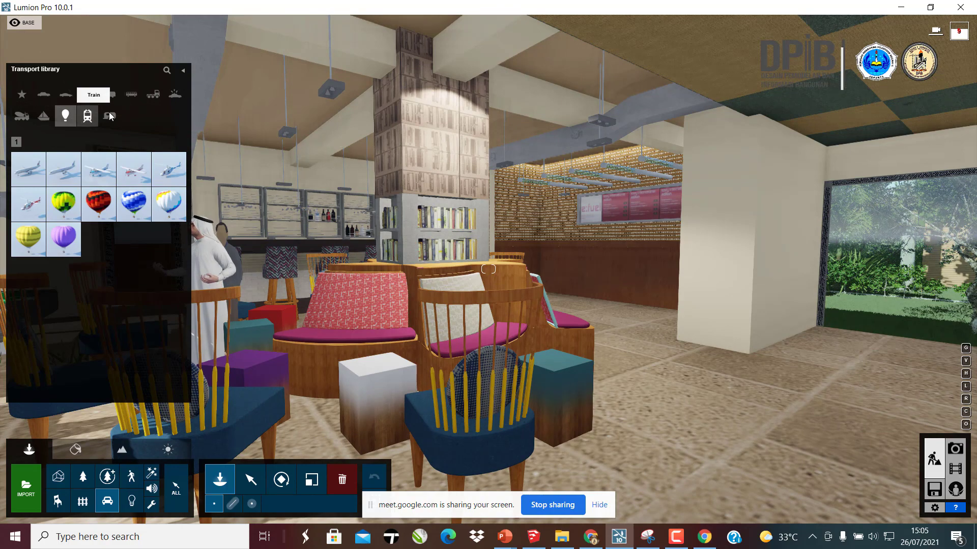
pyautogui.click(43, 116)
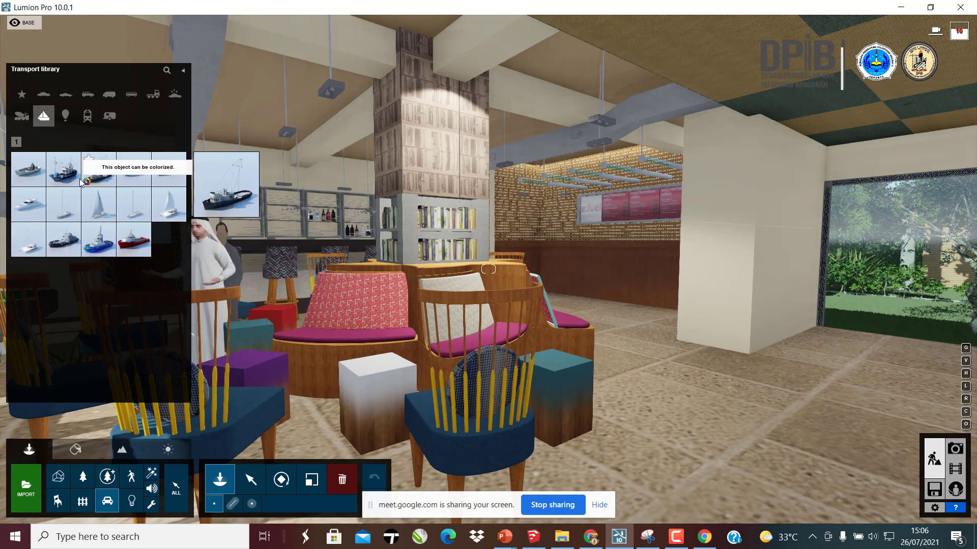
pyautogui.moveTo(56, 171)
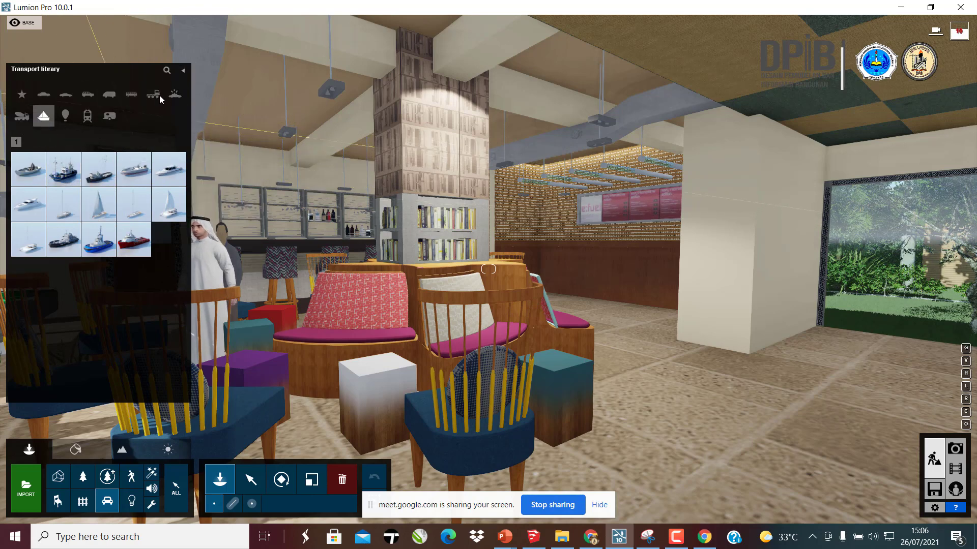
pyautogui.click(138, 93)
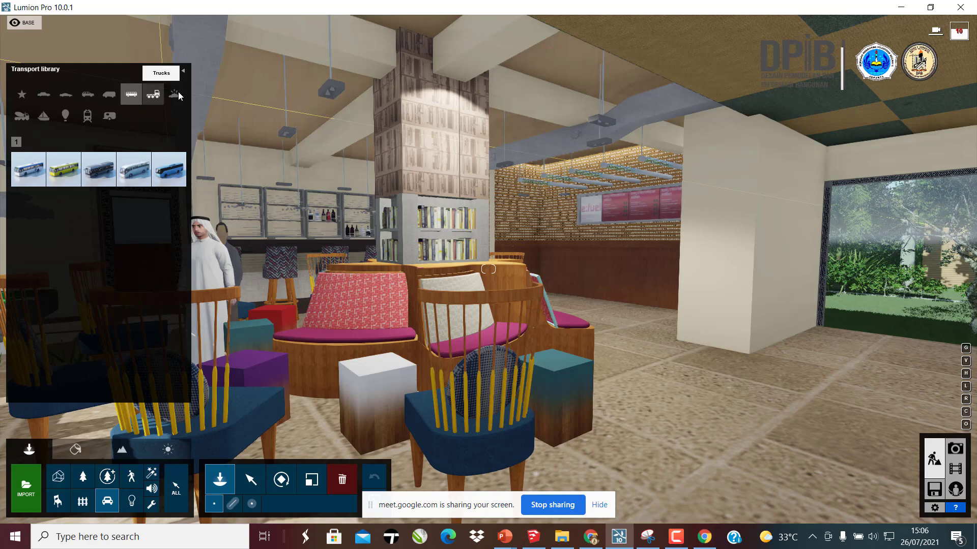
pyautogui.click(153, 94)
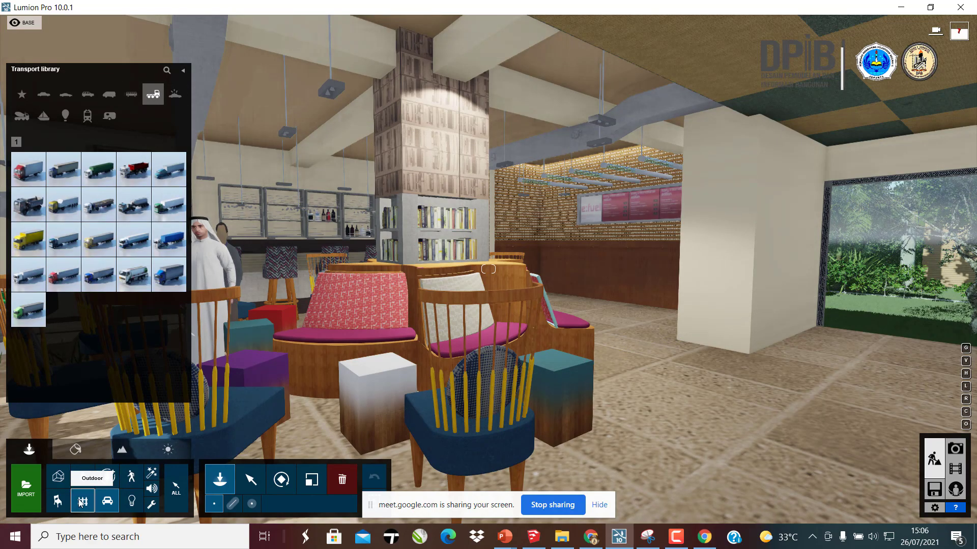
# - Browse the Outdoor library's benches and the Indoor library's seating through page 9, and collapse the library
pyautogui.click(81, 503)
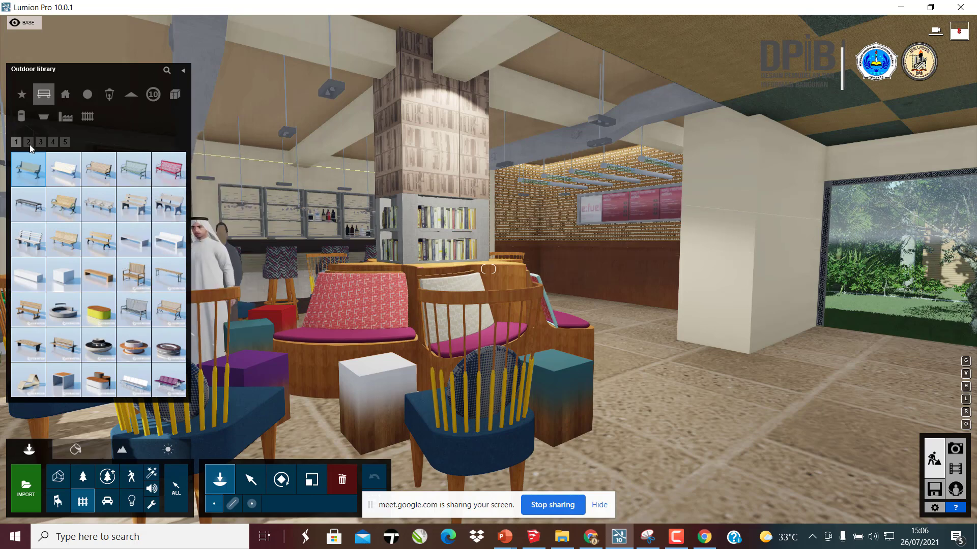
pyautogui.click(52, 144)
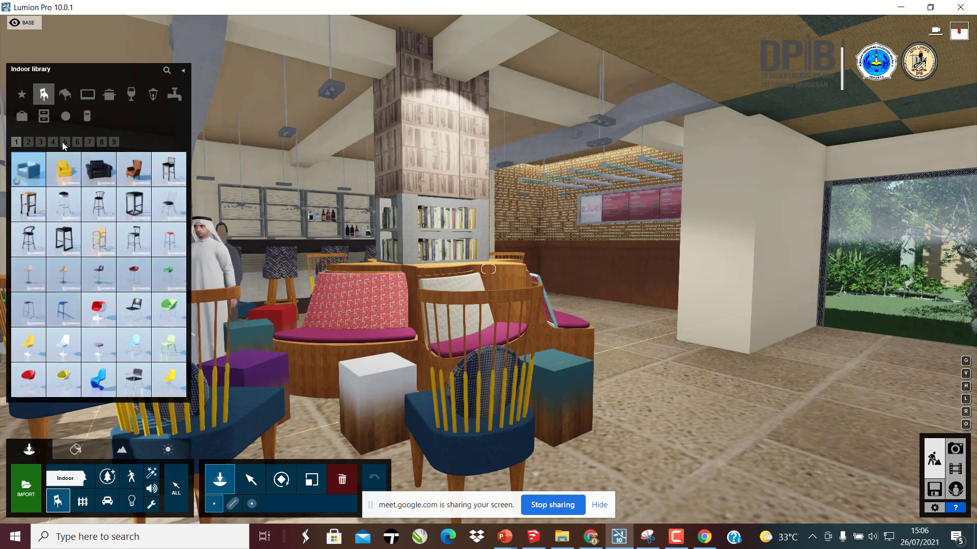
pyautogui.click(113, 140)
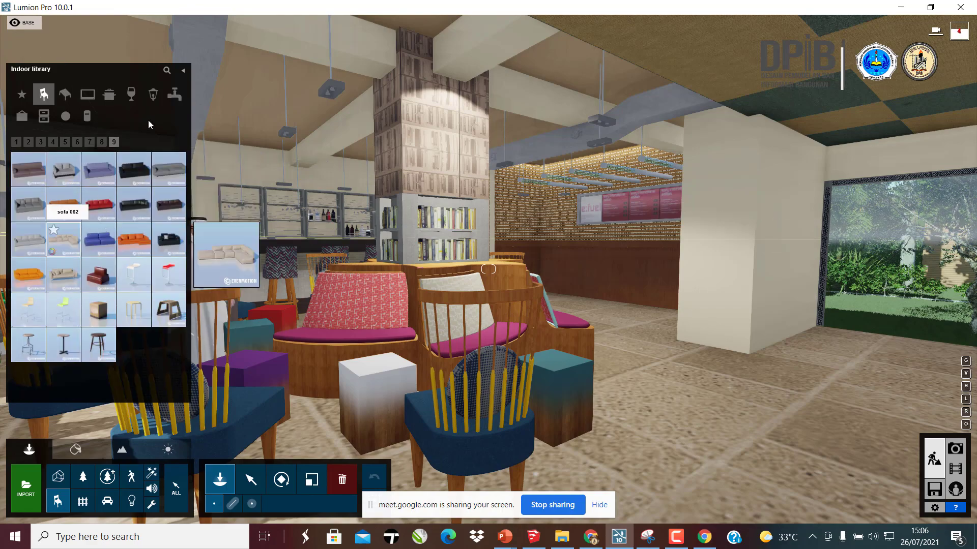
pyautogui.click(182, 70)
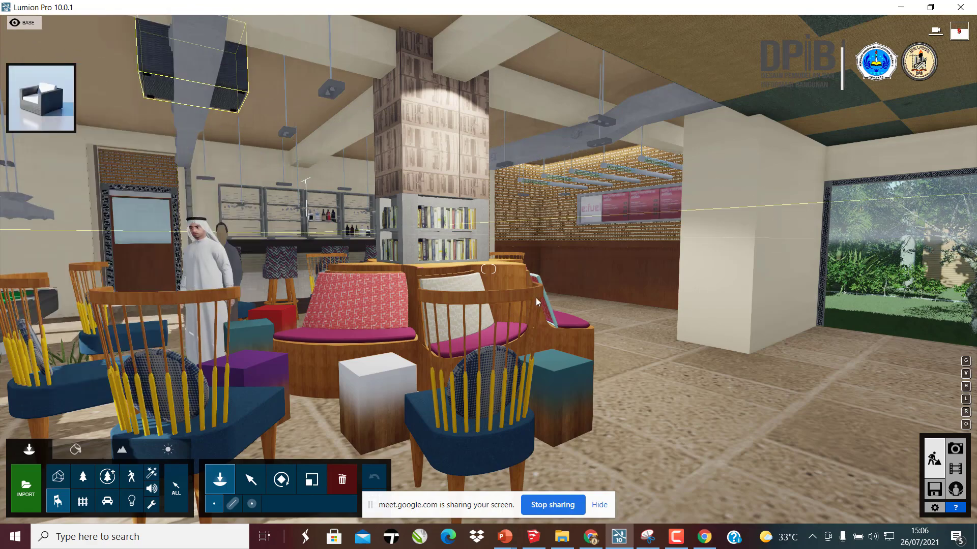
# - Preview the lounge in Photo mode with photo 4's effects and reframe it to take in the pool table and side windows
pyautogui.press('s')
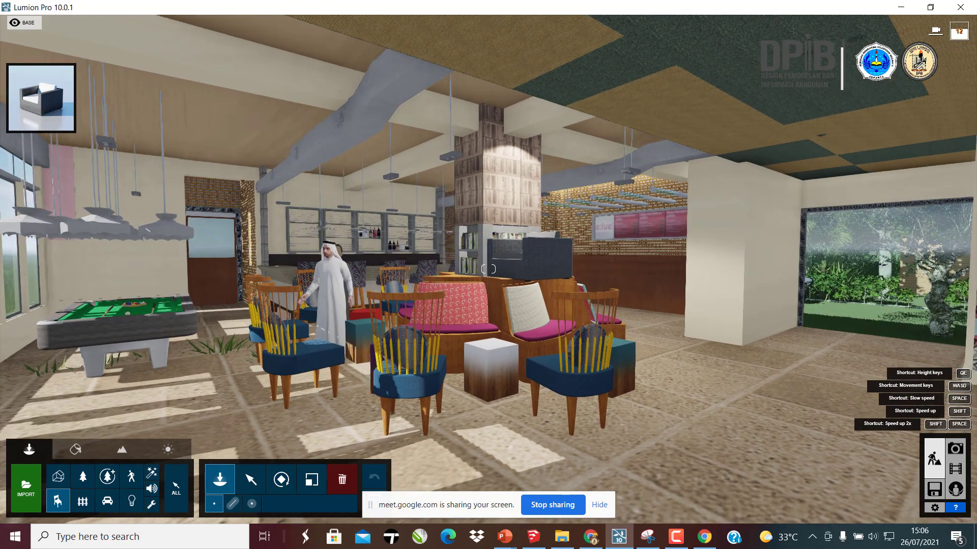
pyautogui.moveTo(529, 279); pyautogui.dragTo(554, 279, button='right')
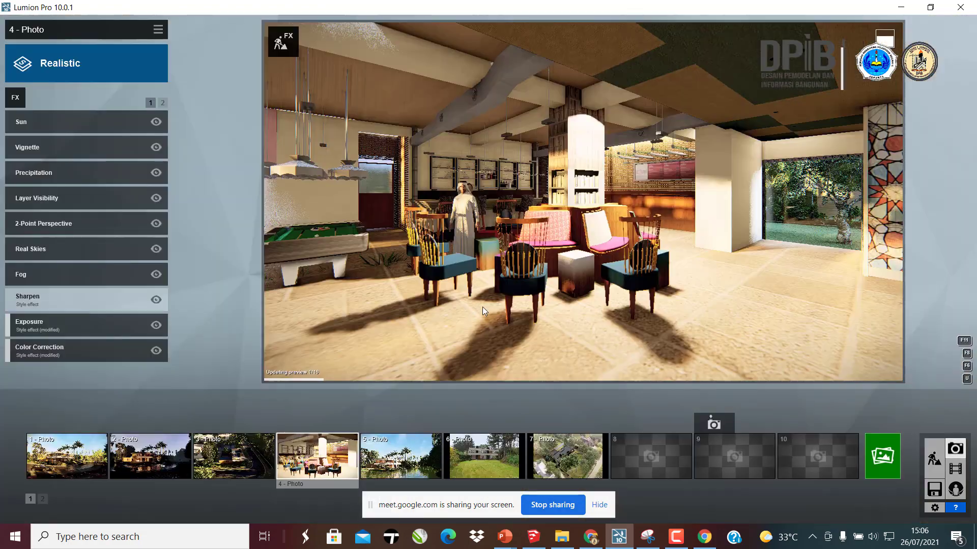
pyautogui.moveTo(208, 463)
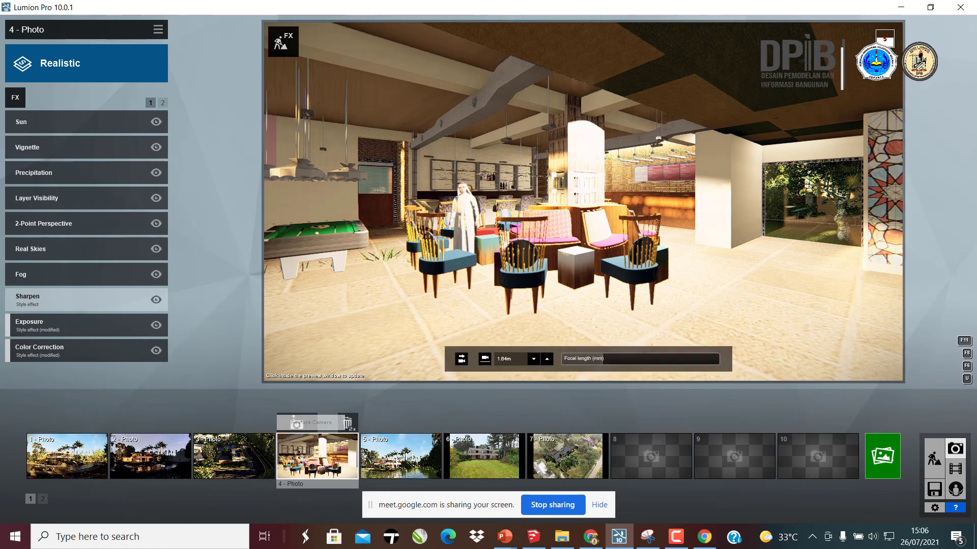
pyautogui.moveTo(654, 247); pyautogui.dragTo(630, 230, button='right')
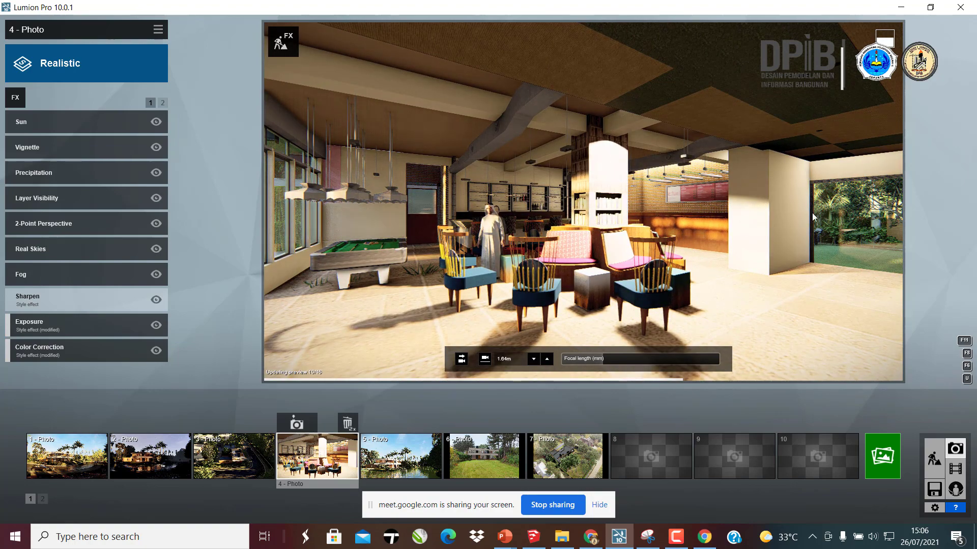
# - Return to Build mode and delete the spotlight in front of the lounge's central bookshelf column
pyautogui.click(933, 461)
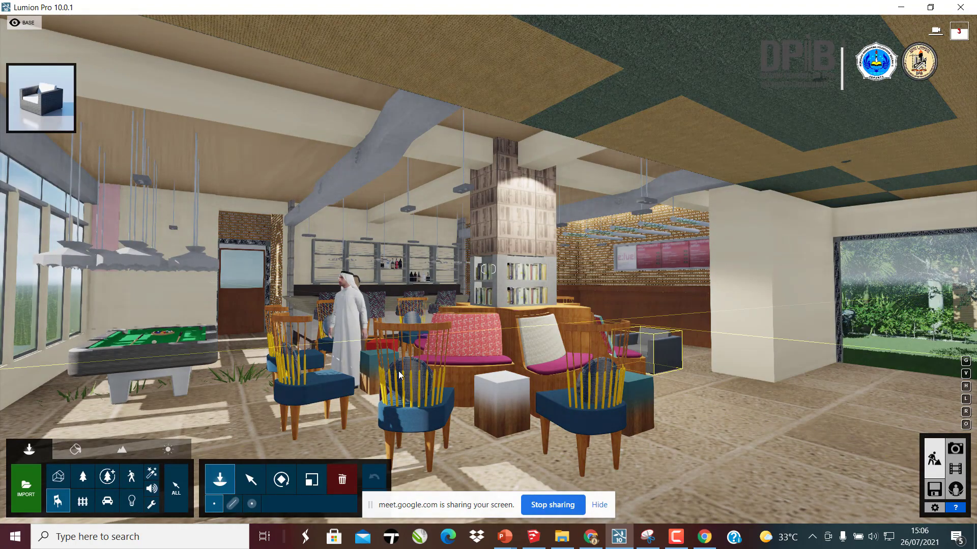
pyautogui.click(342, 479)
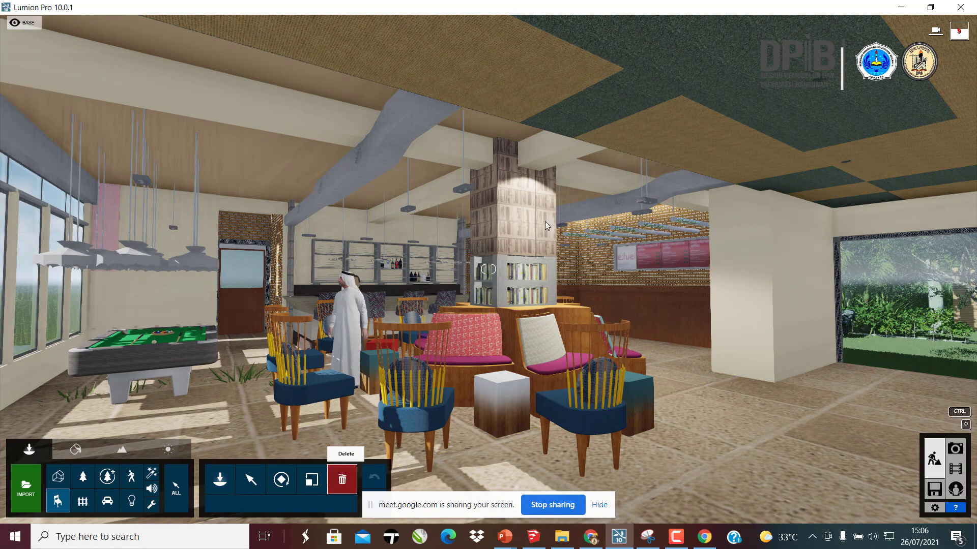
pyautogui.click(131, 501)
pyautogui.press('w')
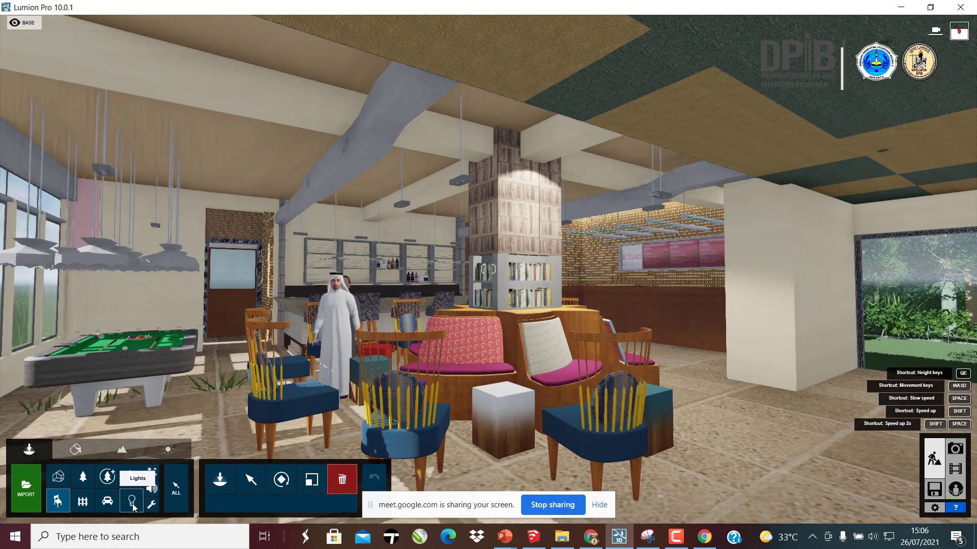
pyautogui.click(635, 238)
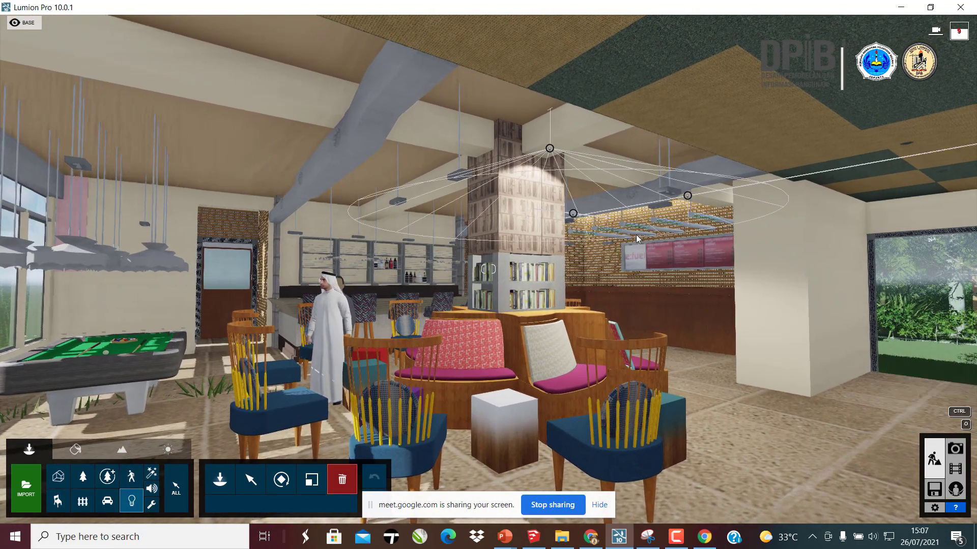
pyautogui.click(544, 153)
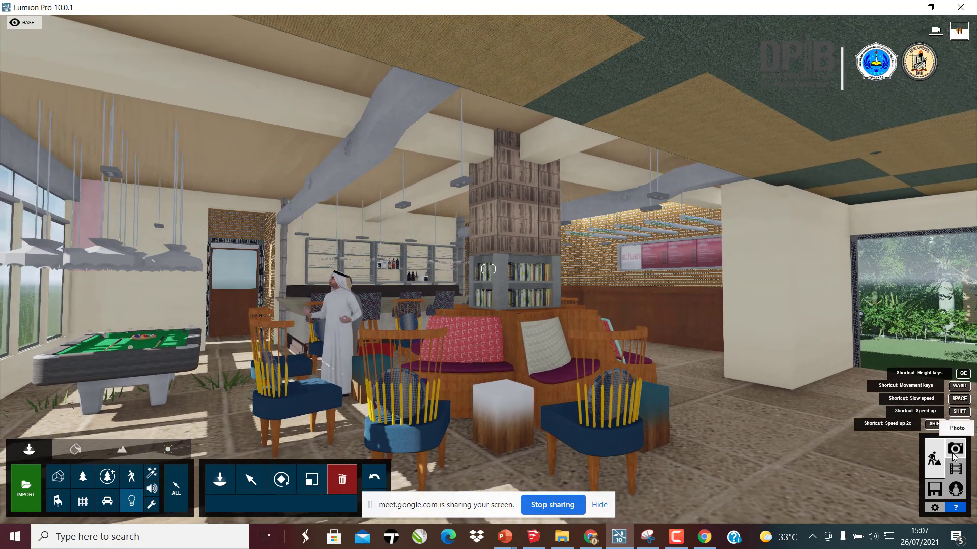
# - Refresh photo 4's preview, try a 4.1° sun height before raising it again, and turn the sun heading to light the pool table side
pyautogui.click(954, 448)
pyautogui.click(639, 269)
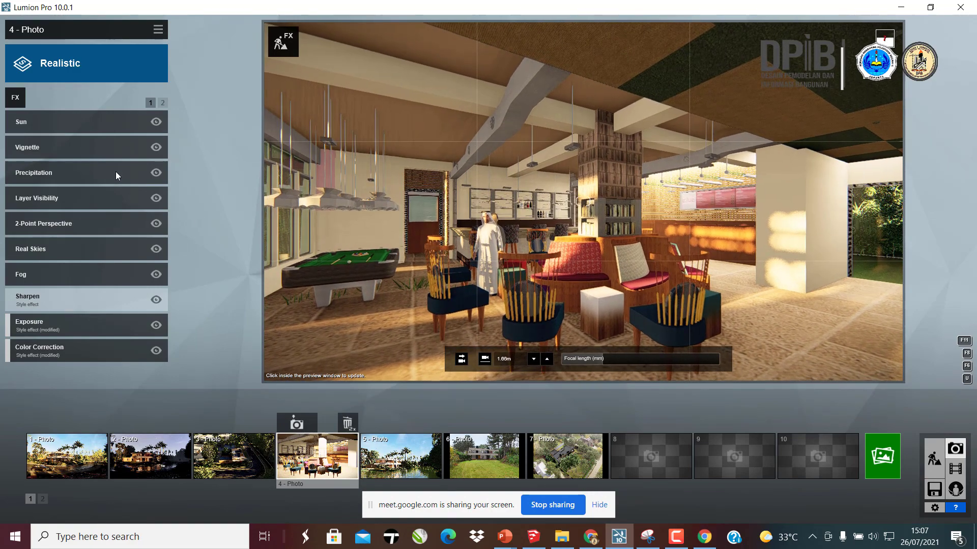
pyautogui.click(62, 128)
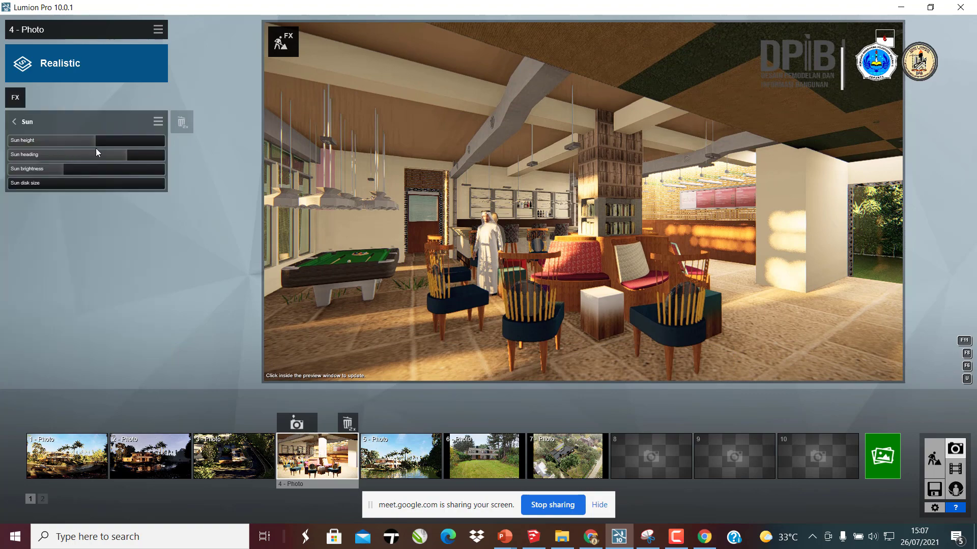
pyautogui.moveTo(88, 145)
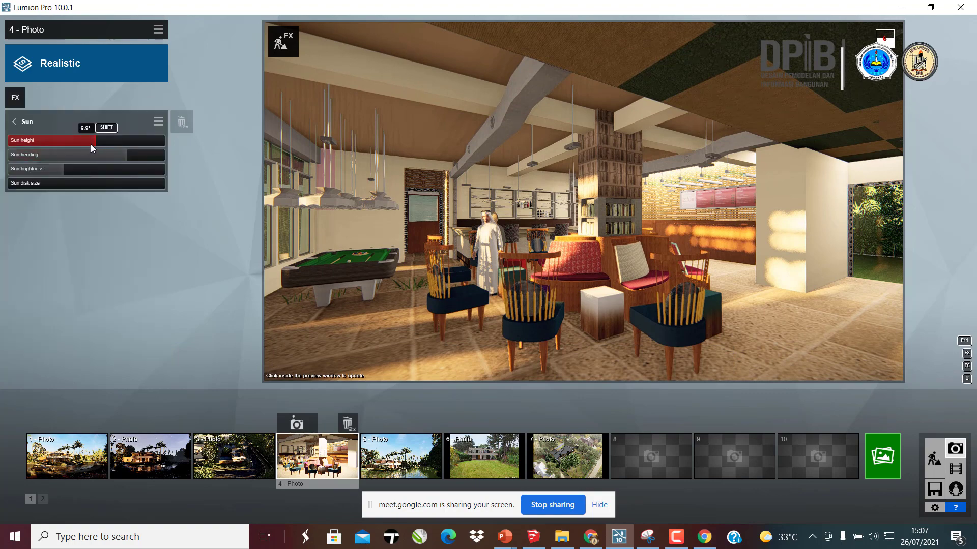
pyautogui.click(86, 139)
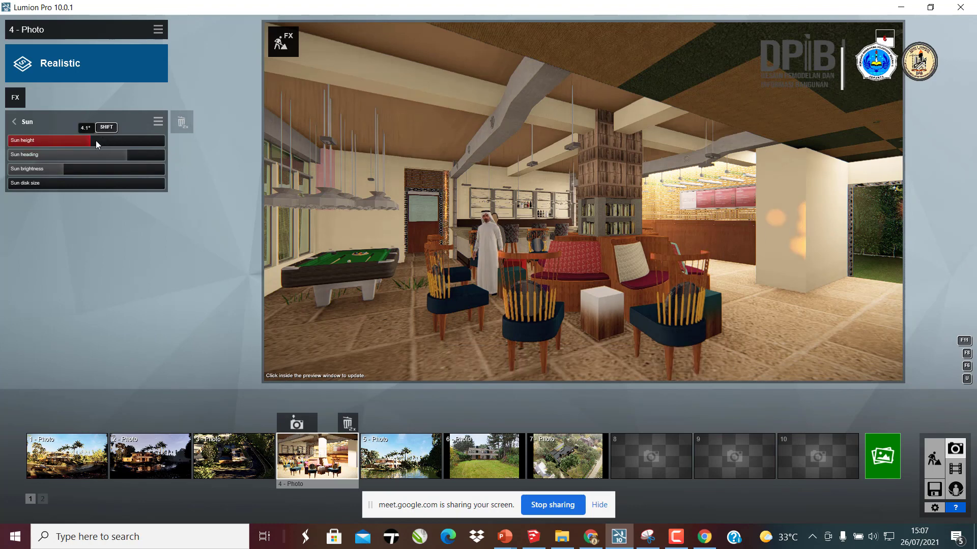
pyautogui.click(96, 141)
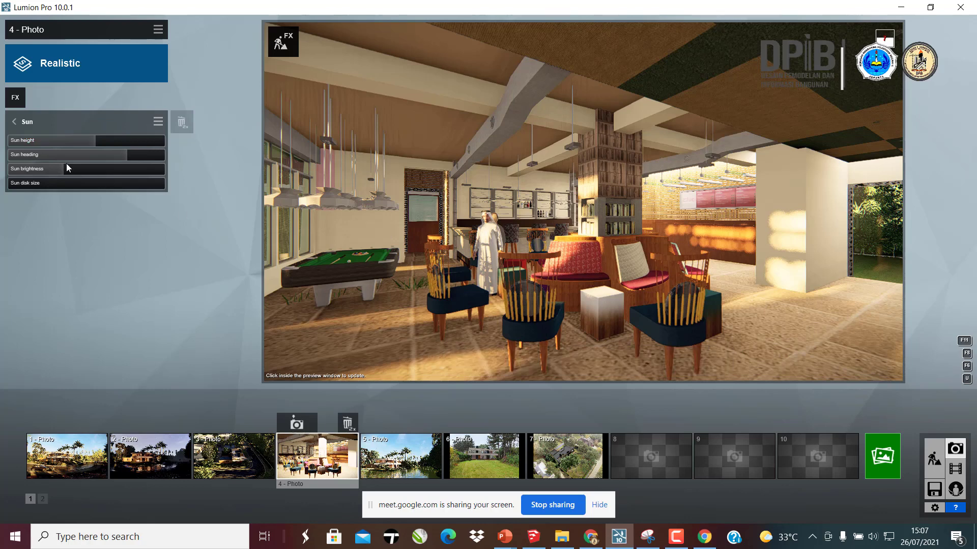
pyautogui.click(112, 158)
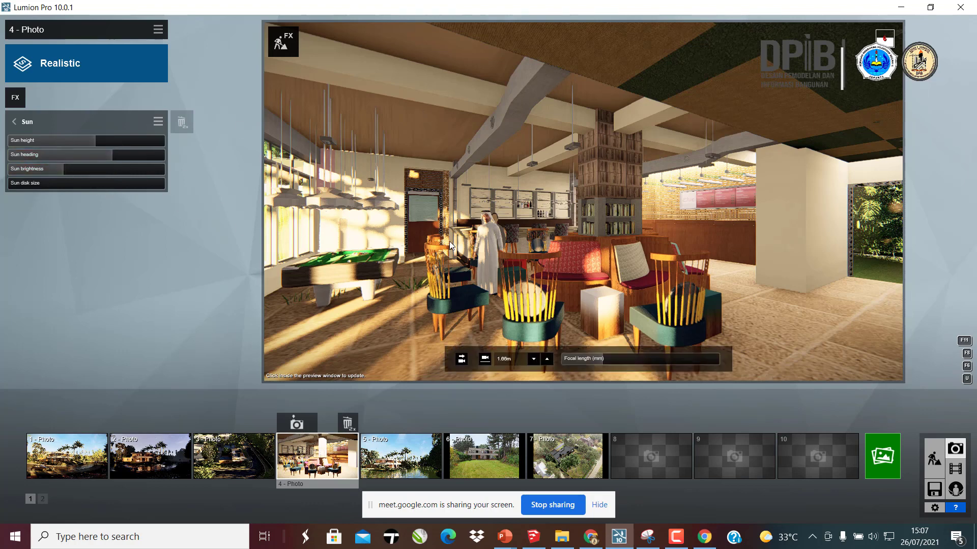
# - Try several sun brightness levels for photo 4 and set the brightness to 1.0
pyautogui.click(82, 172)
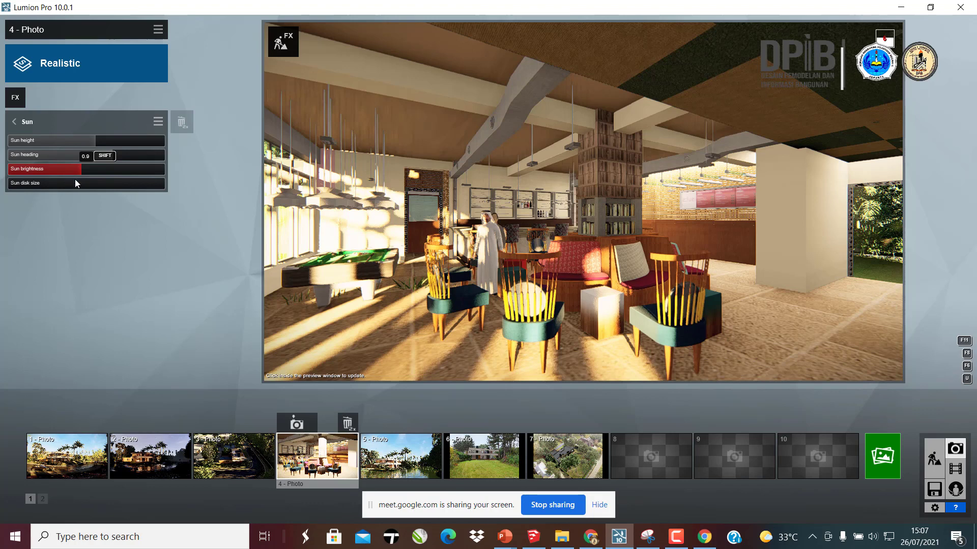
pyautogui.click(67, 172)
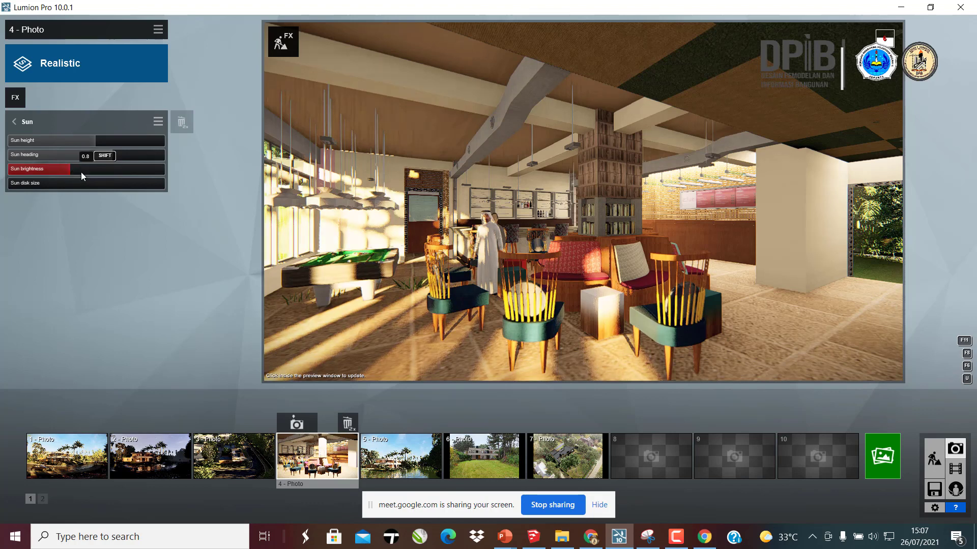
pyautogui.click(81, 172)
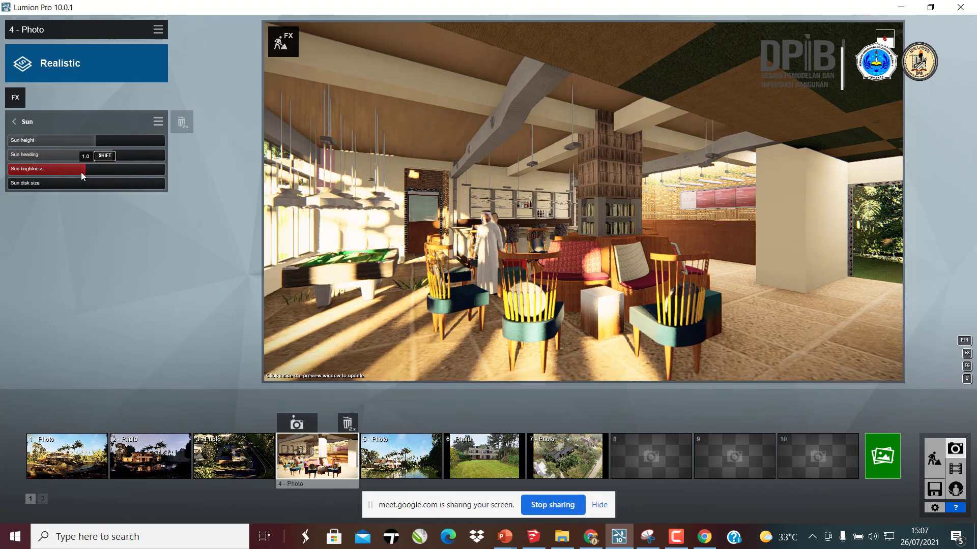
pyautogui.click(18, 131)
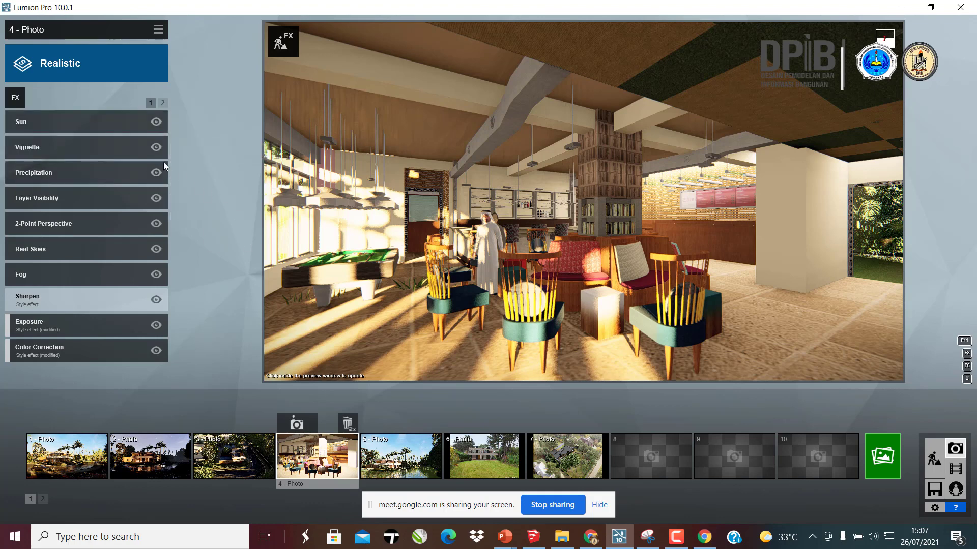
# - Try a stronger vignette on photo 4 and set the vignette amount back to 0.0
pyautogui.click(44, 144)
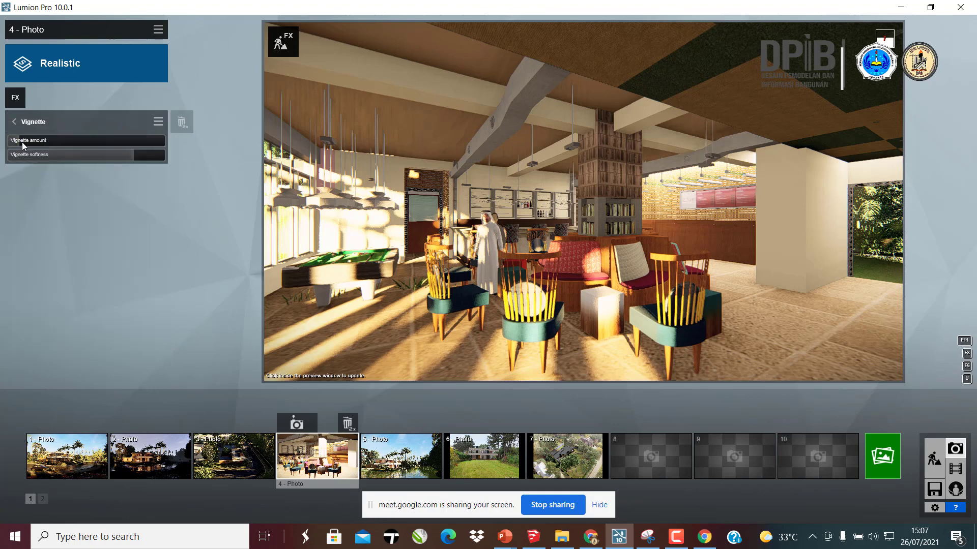
pyautogui.click(41, 145)
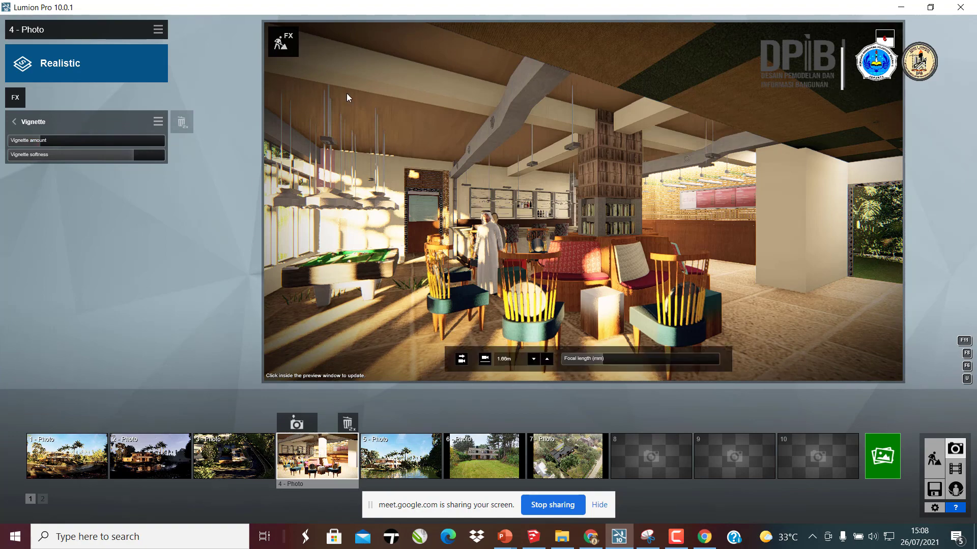
pyautogui.moveTo(90, 139); pyautogui.dragTo(10, 141)
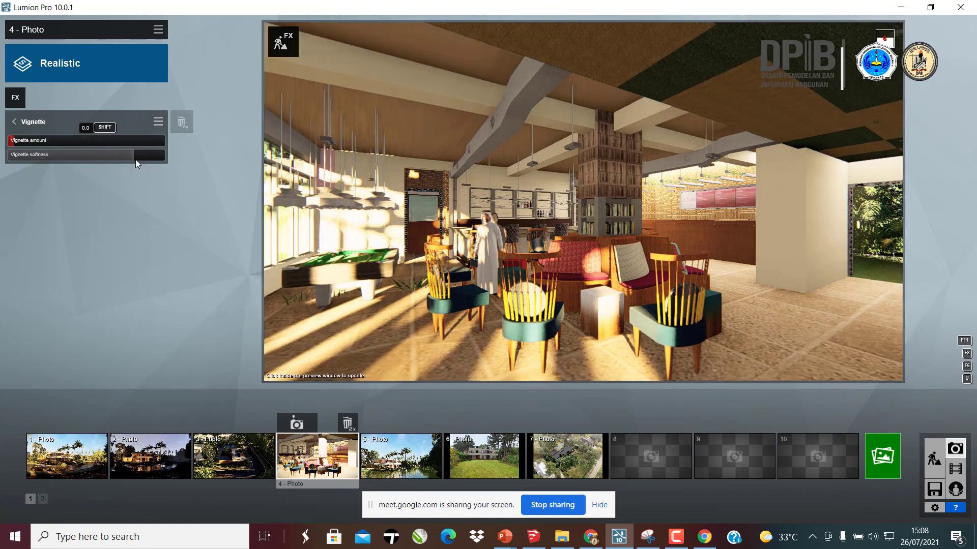
pyautogui.click(13, 122)
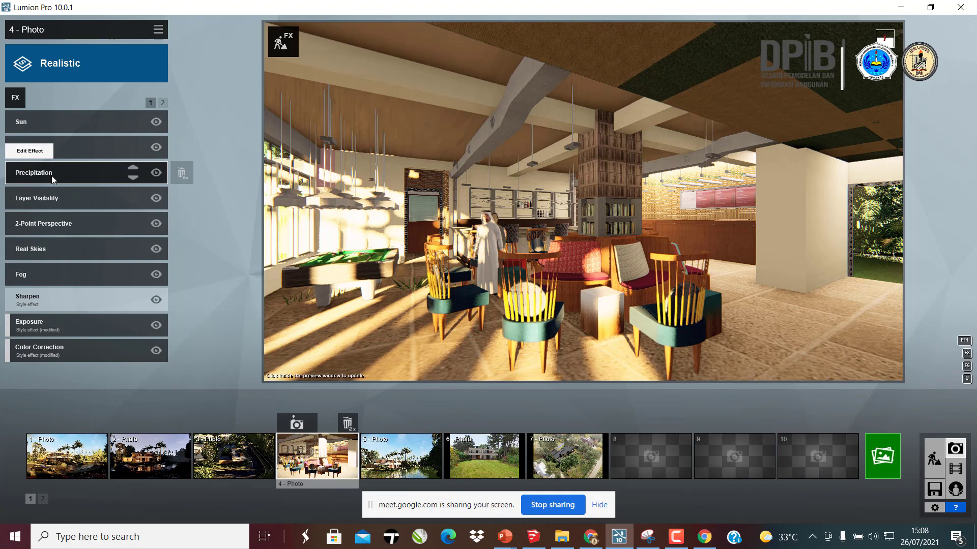
# - Adjust the precipitation phase to about 0.4 in photo 4's Precipitation effect
pyautogui.click(52, 175)
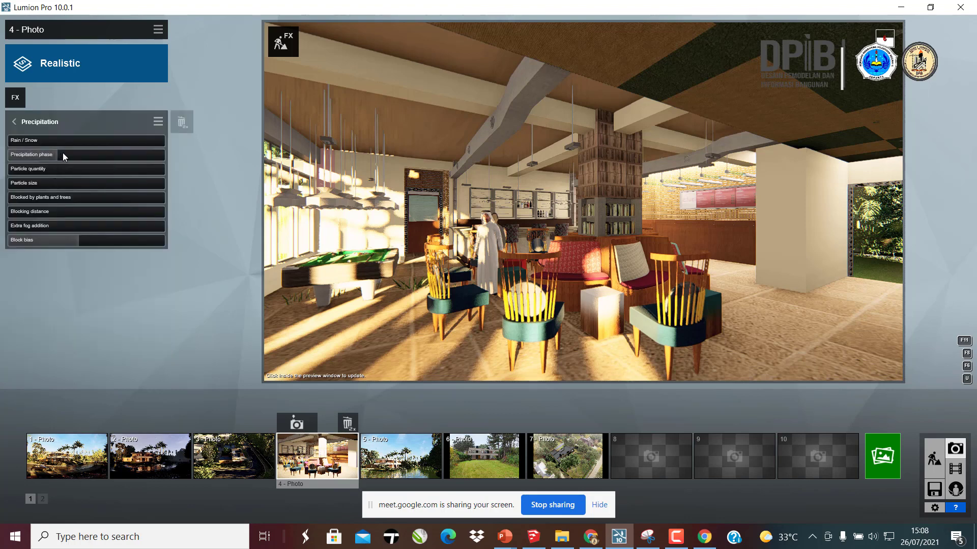
pyautogui.moveTo(67, 153); pyautogui.dragTo(63, 153)
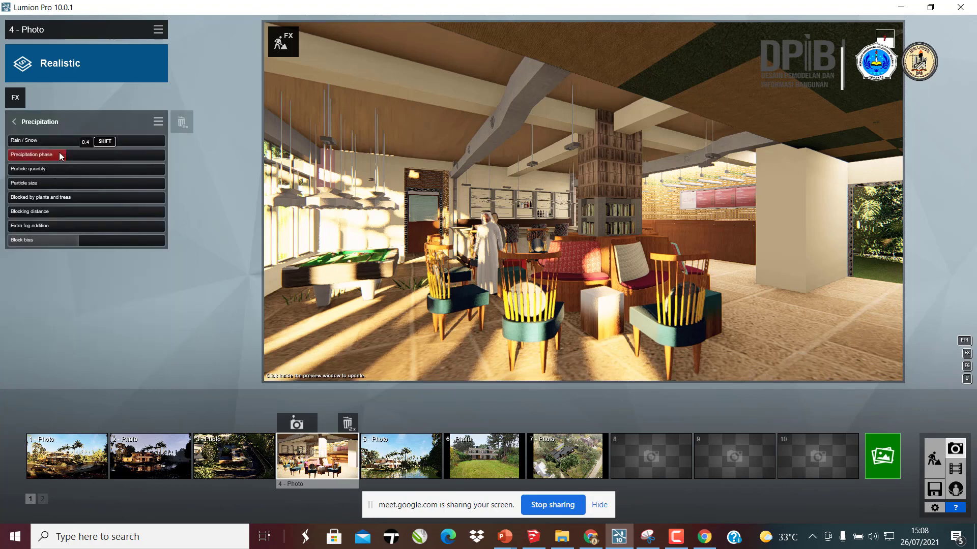
pyautogui.click(14, 122)
# - Reframe photo 4's camera and increase the focal length for a closer view of the seating and pool table
pyautogui.moveTo(331, 270)
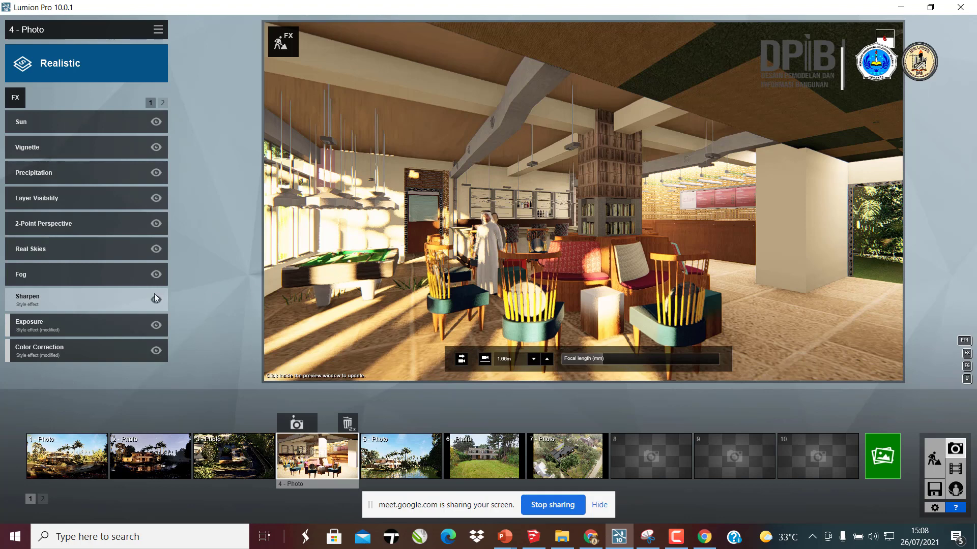
pyautogui.moveTo(621, 258)
pyautogui.moveTo(631, 255); pyautogui.dragTo(613, 263, button='right')
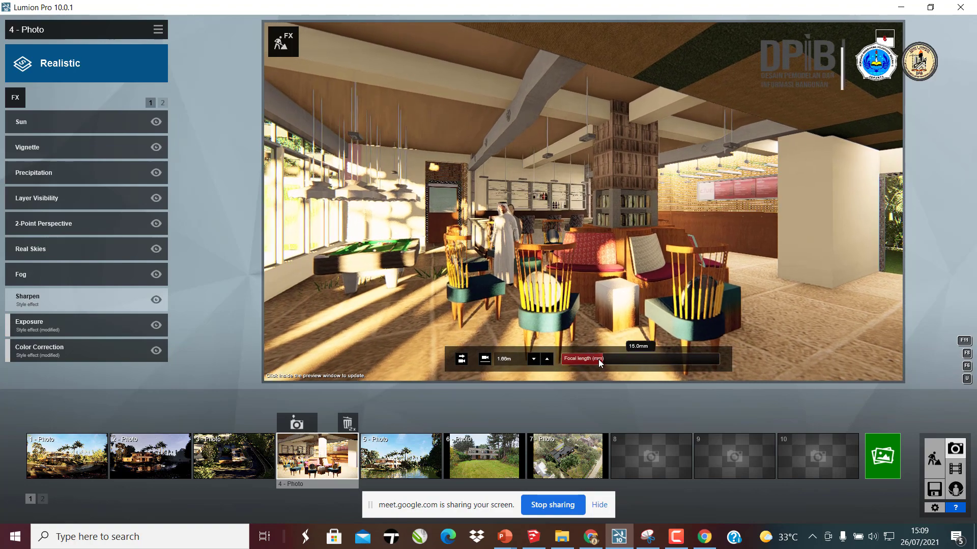
pyautogui.moveTo(598, 359); pyautogui.dragTo(617, 363)
pyautogui.moveTo(616, 310)
pyautogui.mouseDown(button='right')
pyautogui.moveTo(607, 295)
pyautogui.moveTo(602, 309)
pyautogui.mouseUp(button='right')
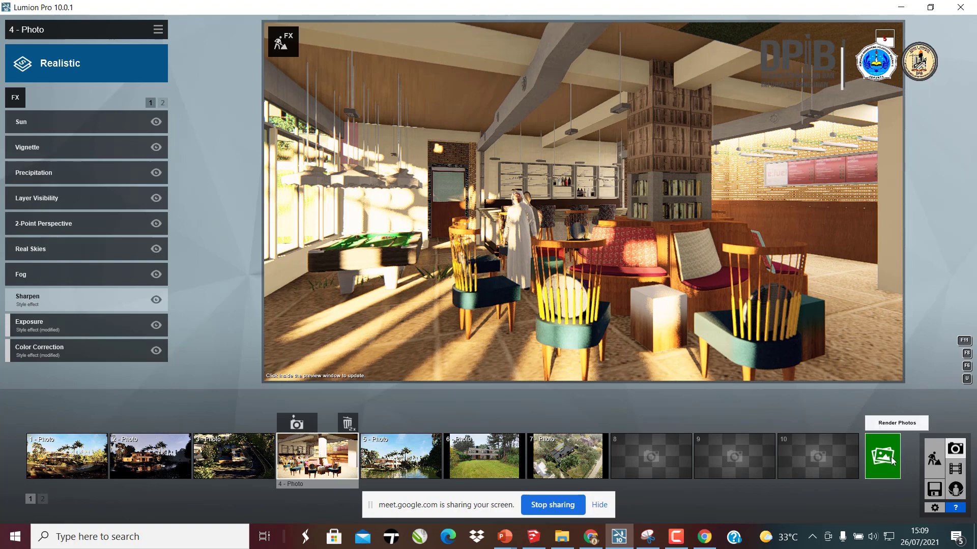
# - Render the current shot at Desktop size 1920x1080 as the JPG file TEST in the Downloads folder
pyautogui.click(891, 461)
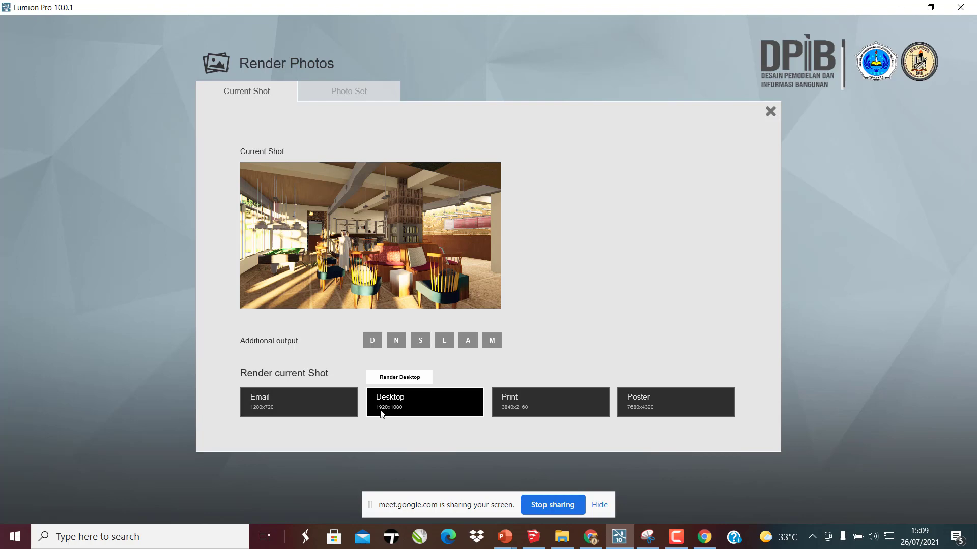
pyautogui.click(409, 406)
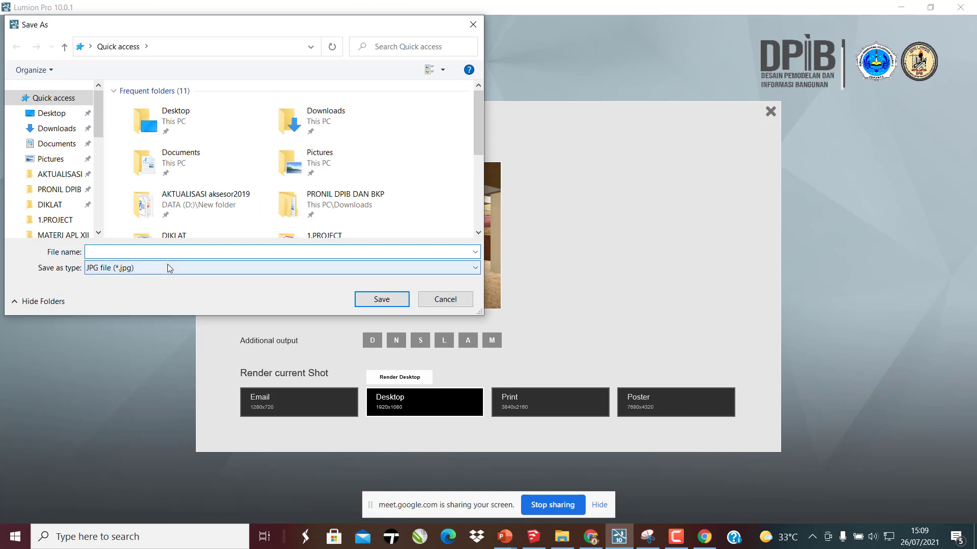
pyautogui.write('TEST')
pyautogui.click(42, 128)
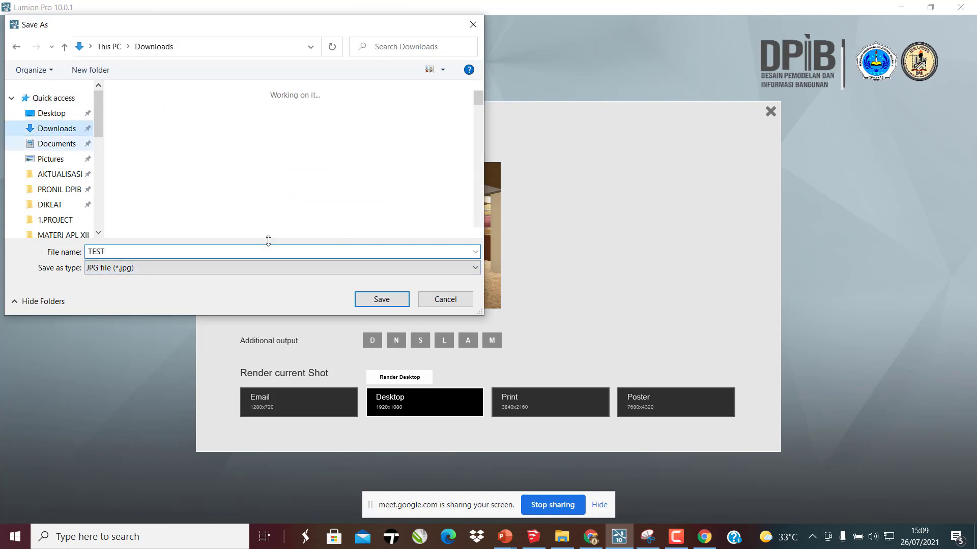
pyautogui.click(382, 299)
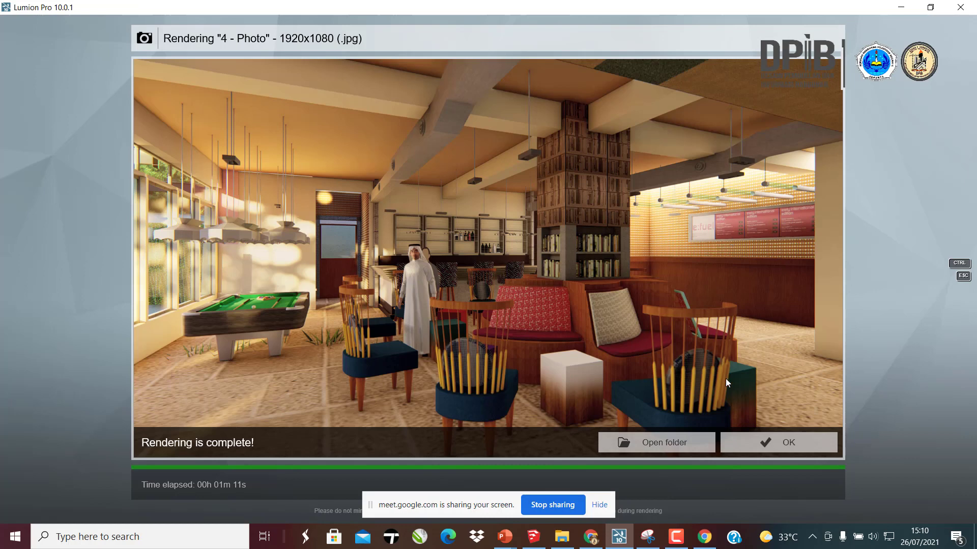
pyautogui.click(768, 442)
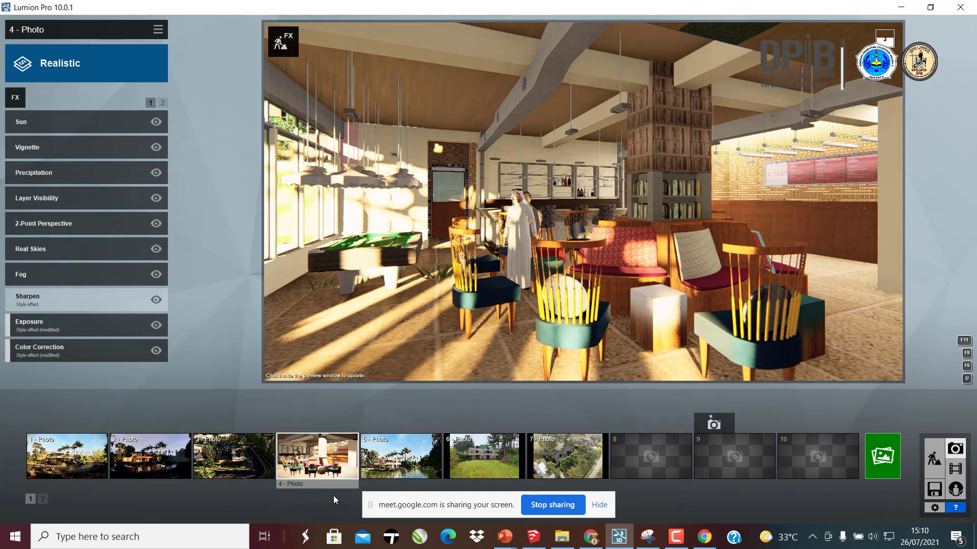
# - Open TEST.jpg from Downloads in File Explorer to examine the render, and return to Lumion's photo preview
pyautogui.press('super+e')
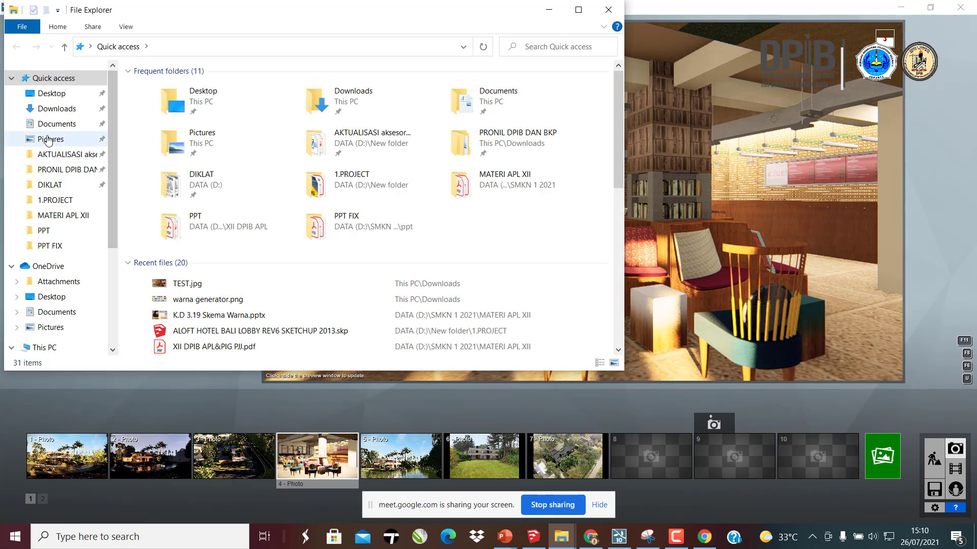
pyautogui.click(55, 109)
pyautogui.click(164, 122)
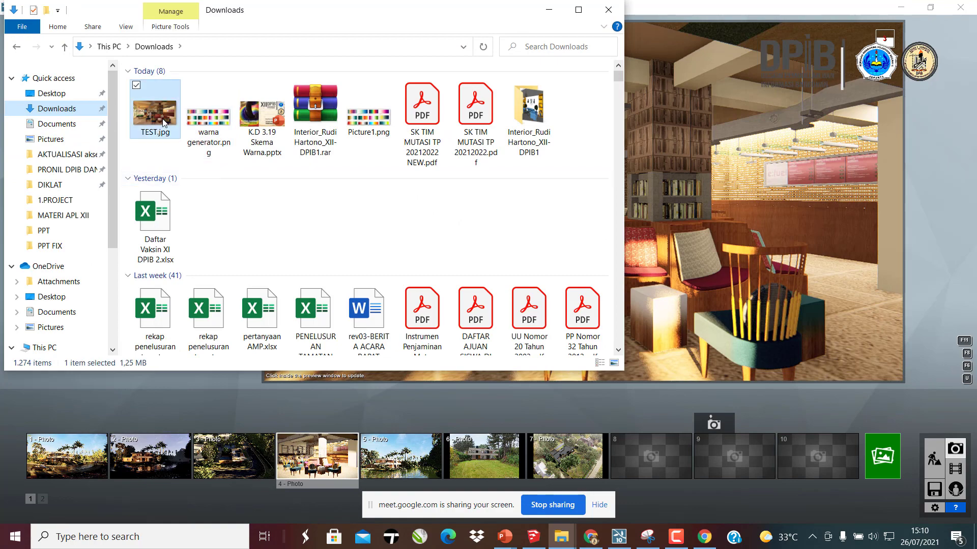
pyautogui.doubleClick(163, 122)
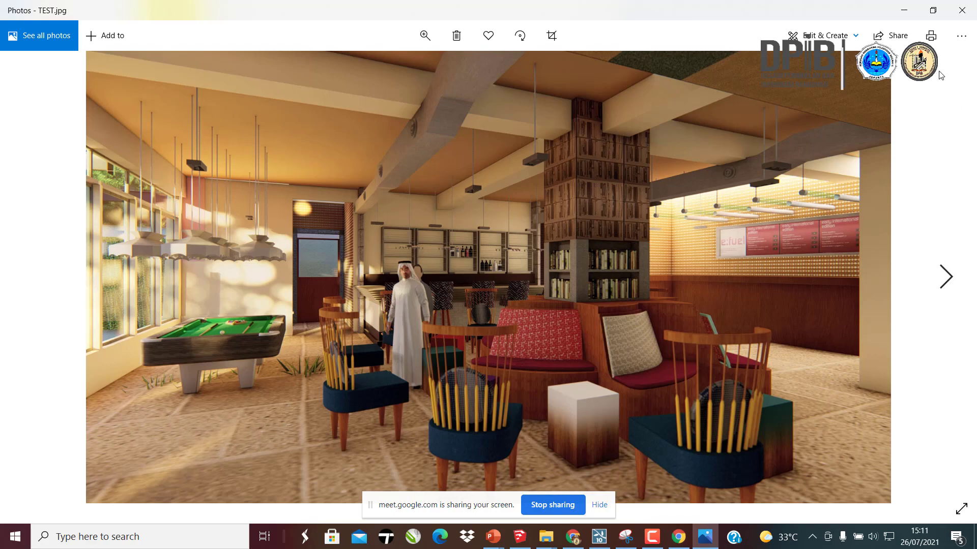
pyautogui.click(904, 10)
pyautogui.click(757, 223)
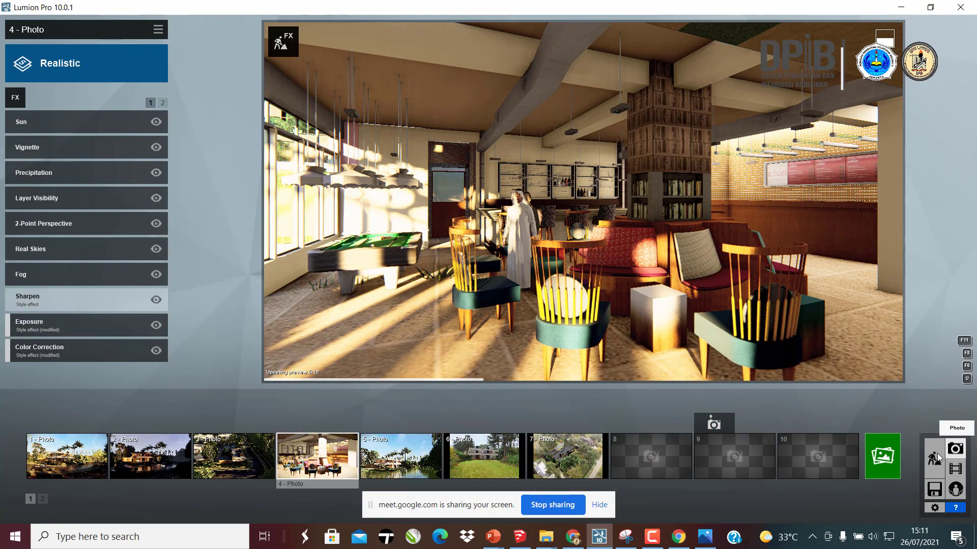
# - Apply the Standard material to the lounge's stone floor with lower gloss, reflectivity about 0.6 and relief about 0.6, and save the changes
pyautogui.click(932, 456)
pyautogui.moveTo(624, 279); pyautogui.dragTo(585, 364, button='right')
pyautogui.click(89, 450)
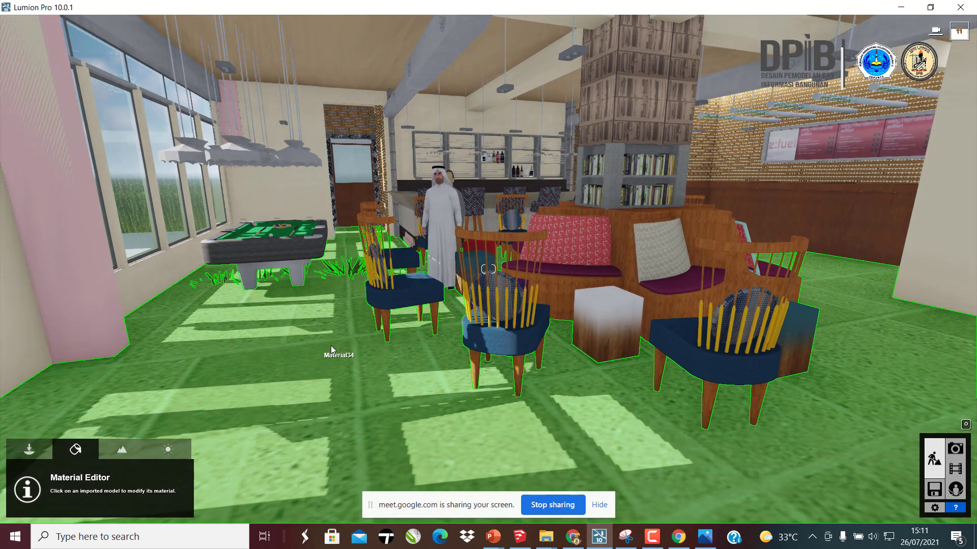
pyautogui.click(313, 366)
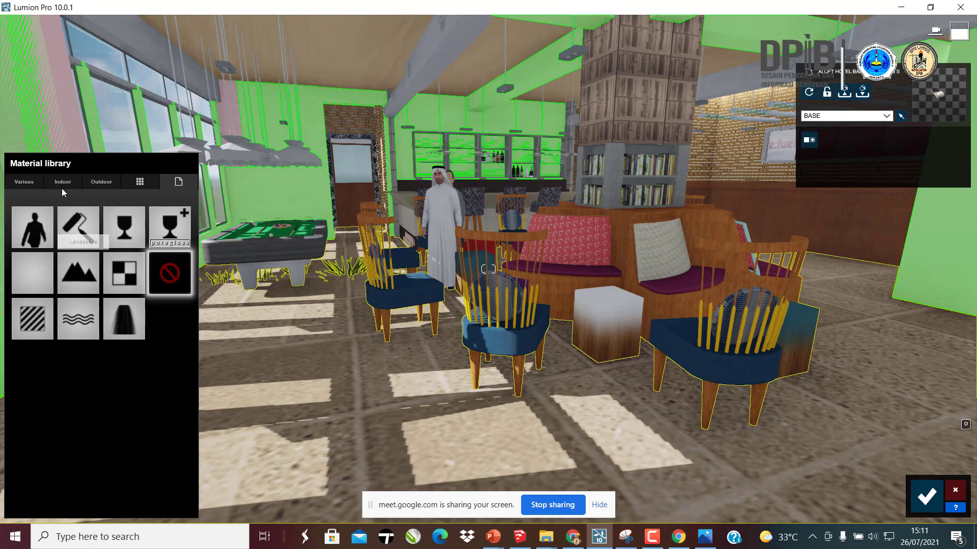
pyautogui.click(41, 320)
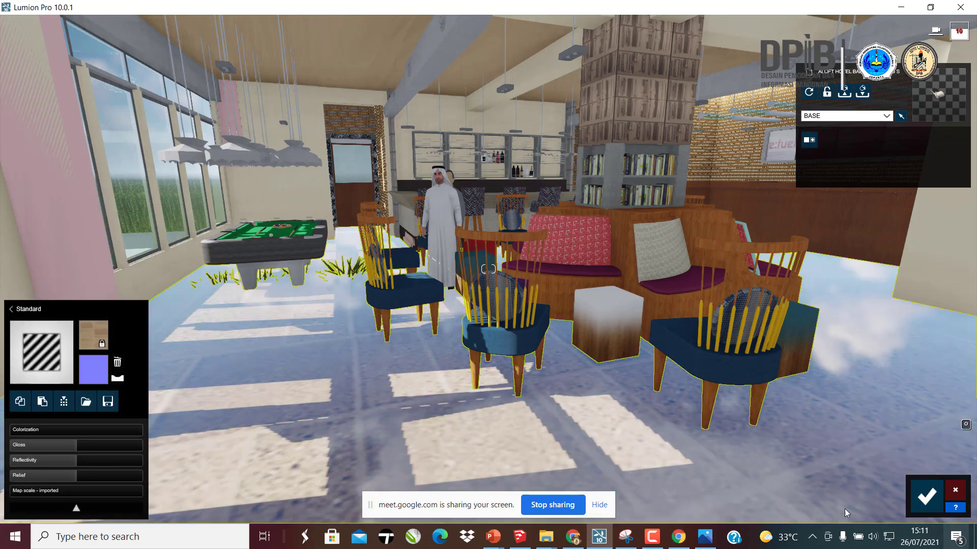
pyautogui.moveTo(54, 444); pyautogui.dragTo(43, 462)
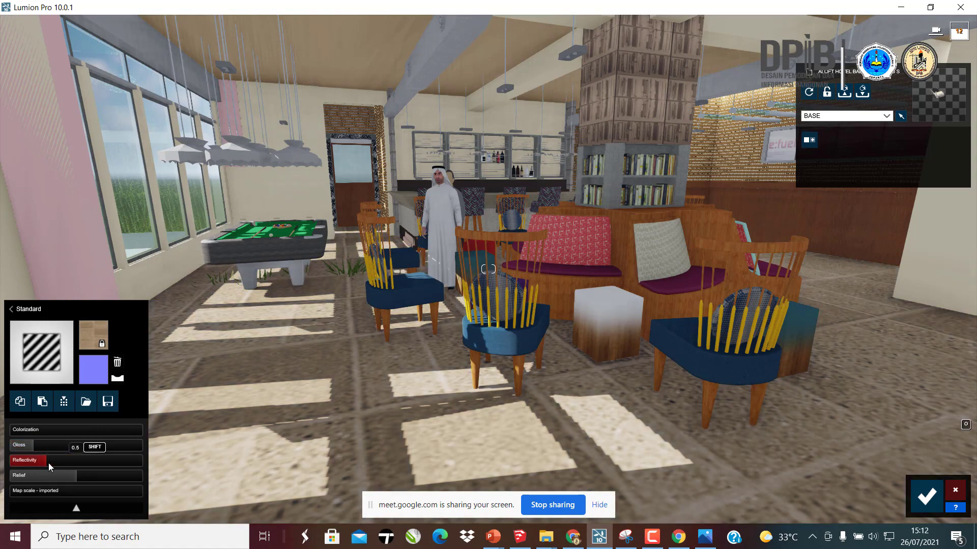
pyautogui.moveTo(55, 463); pyautogui.dragTo(55, 483)
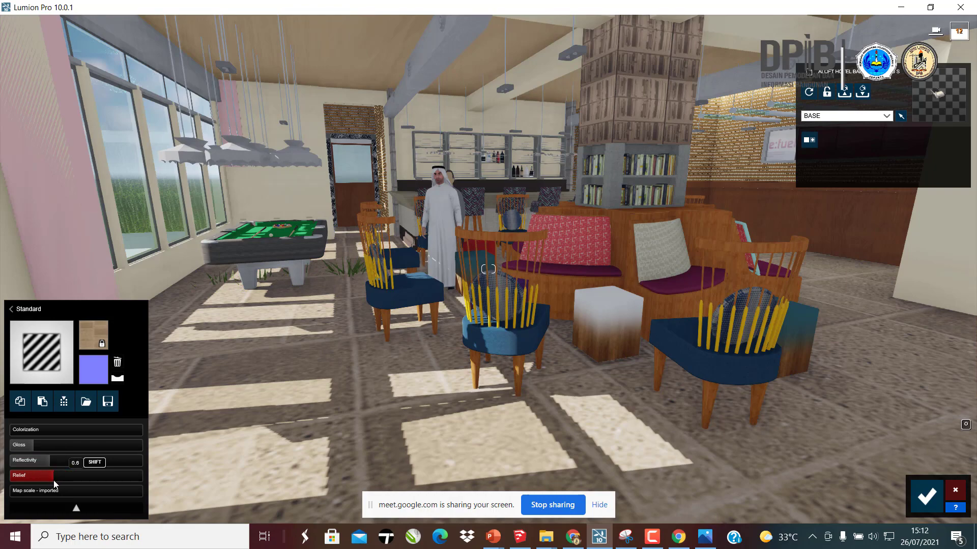
pyautogui.click(926, 496)
# - Reframe photo 4's camera on the seating and pool table and set the focal length to about 17.6 mm
pyautogui.moveTo(679, 259); pyautogui.dragTo(732, 229, button='right')
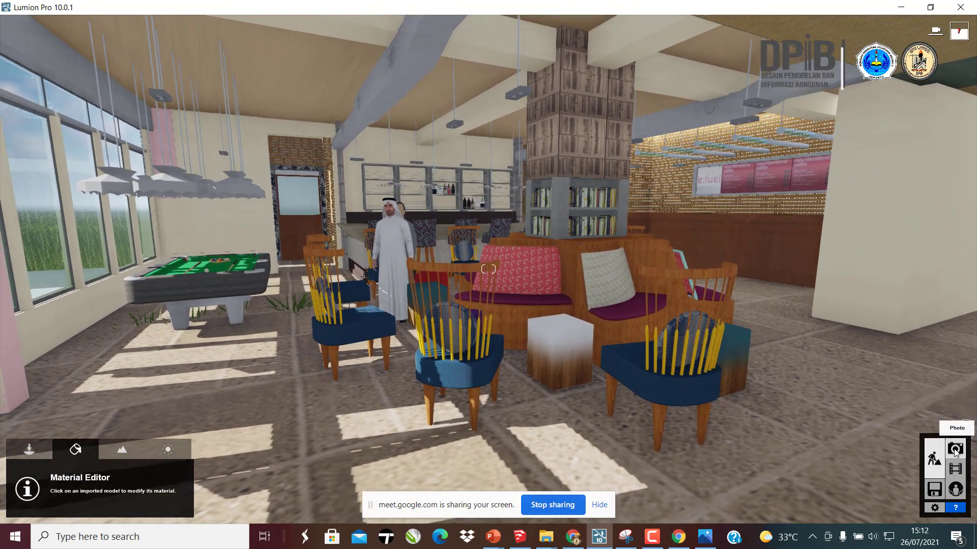
pyautogui.click(954, 450)
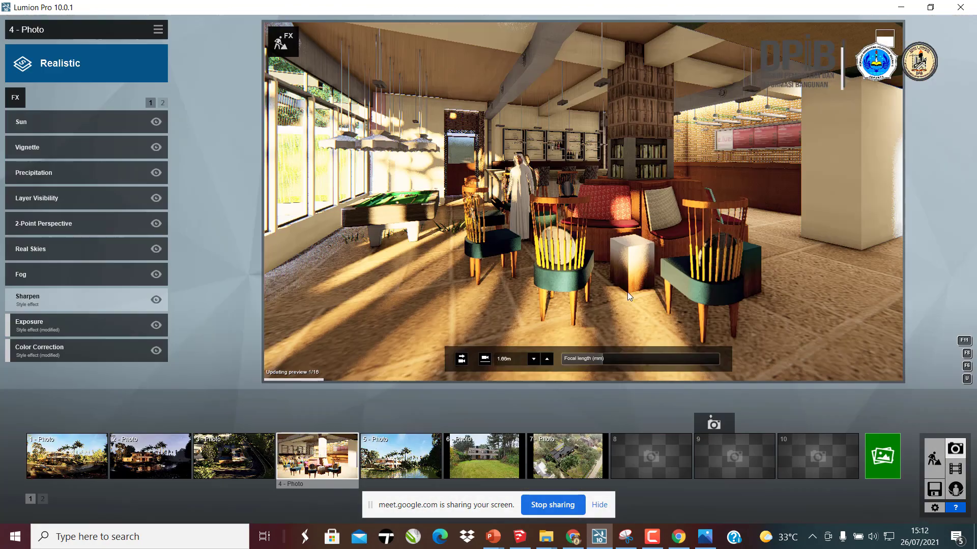
pyautogui.moveTo(666, 250); pyautogui.dragTo(674, 220, button='right')
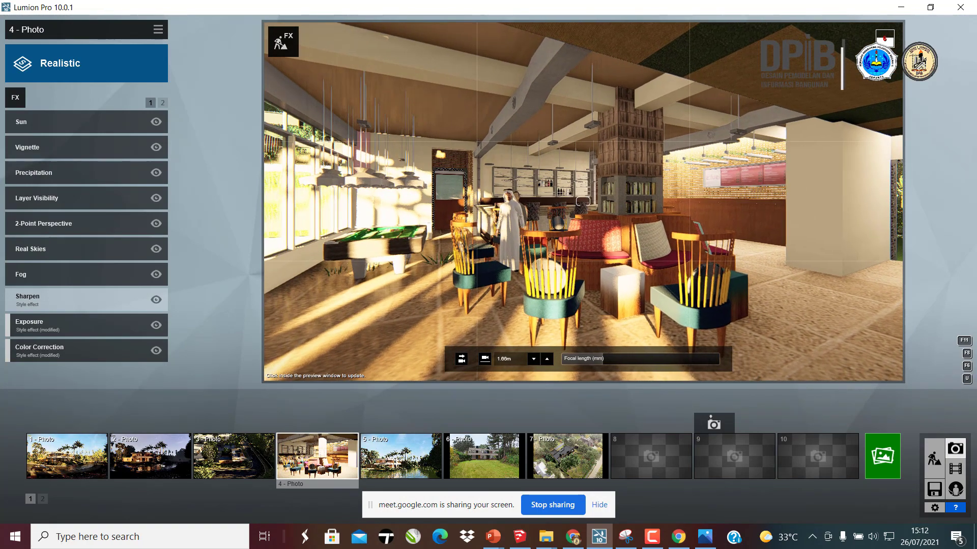
pyautogui.click(609, 357)
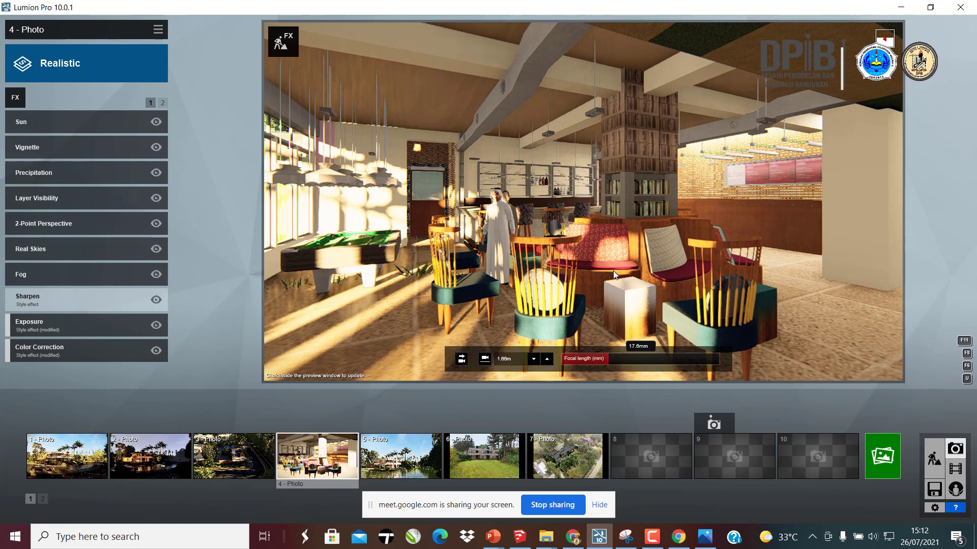
pyautogui.moveTo(612, 271); pyautogui.dragTo(589, 283, button='right')
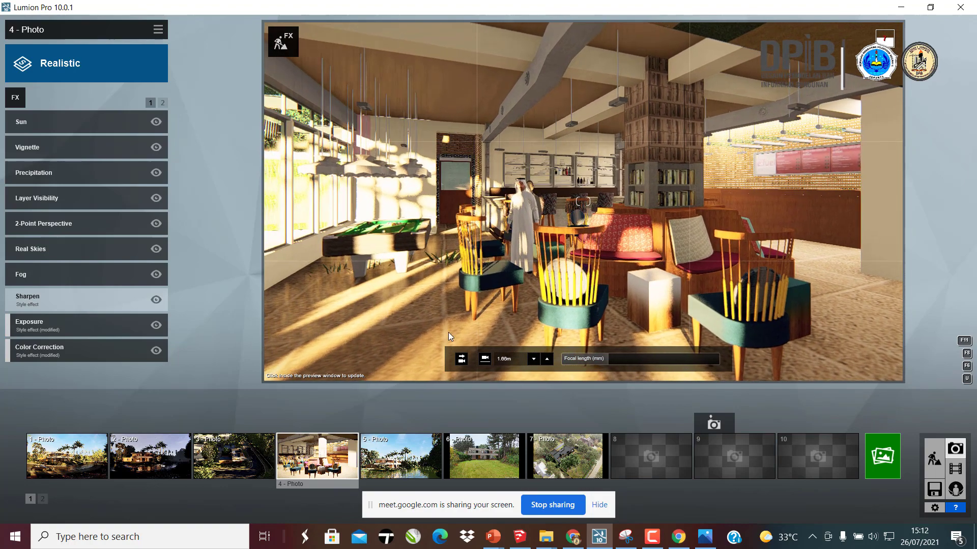
# - Render the current shot at Desktop size 1920x1080 as TEST 2.jpg in Downloads, close the finished render and refresh the photo preview
pyautogui.click(891, 460)
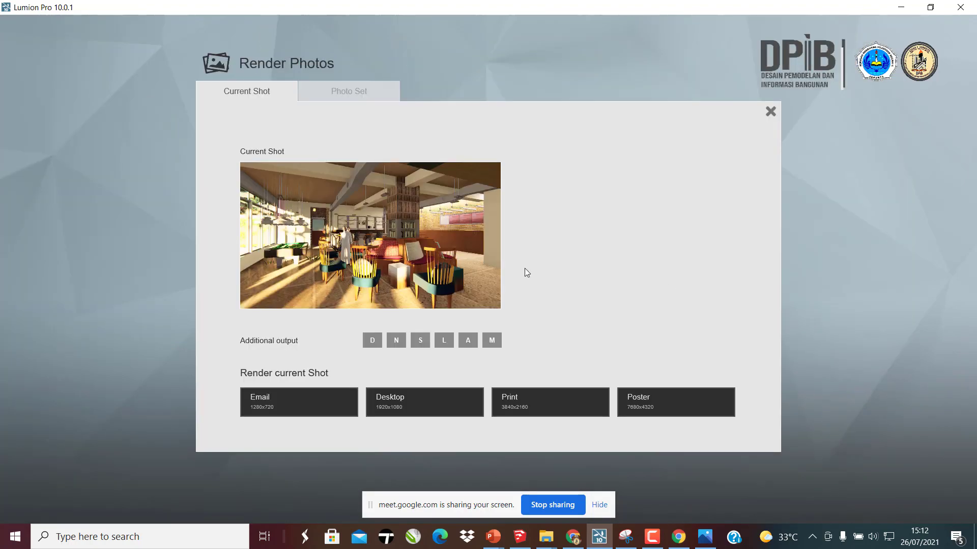
pyautogui.click(425, 410)
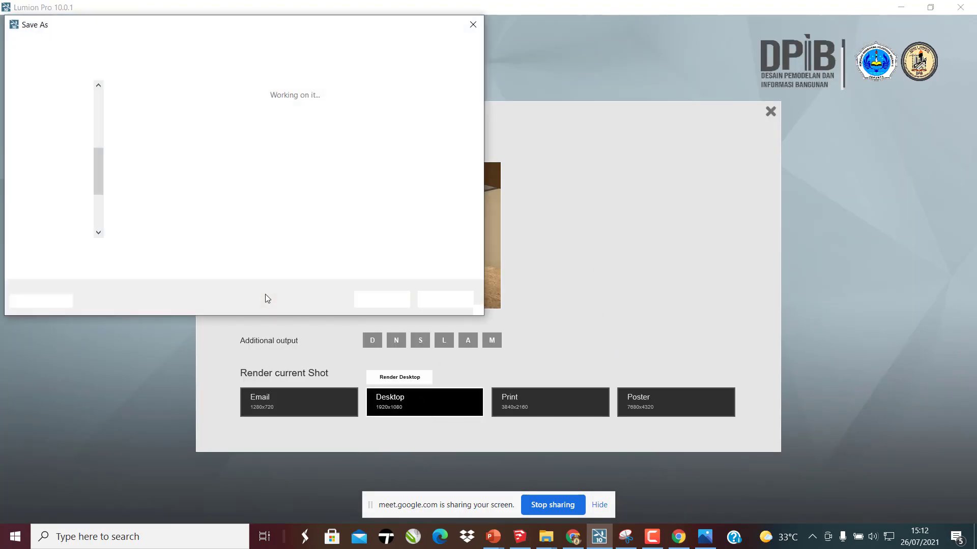
pyautogui.click(136, 125)
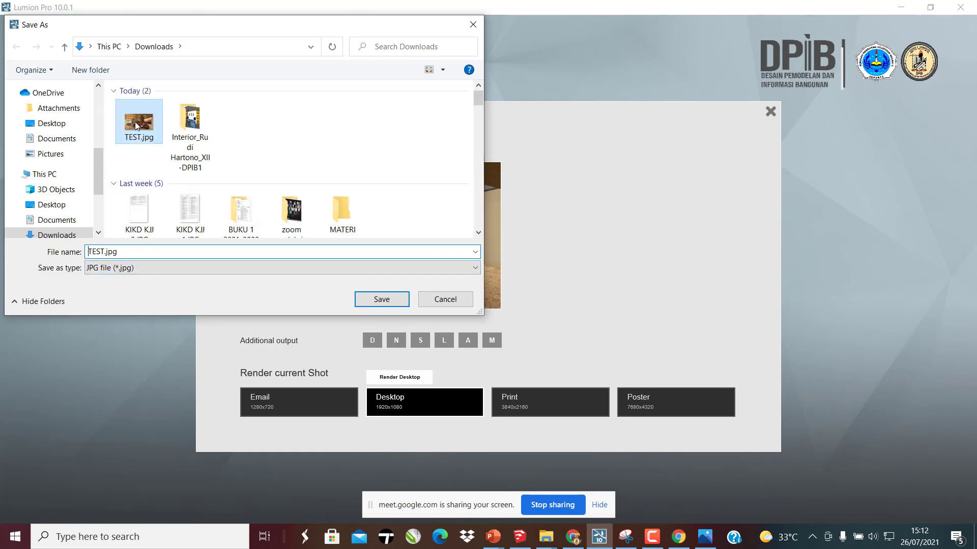
pyautogui.click(106, 251)
pyautogui.click(105, 252)
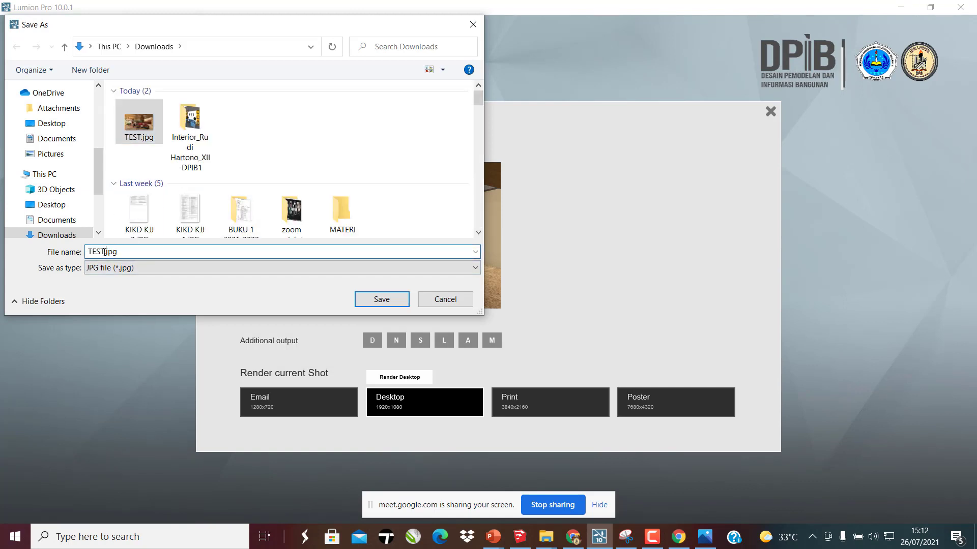
pyautogui.press('Return')
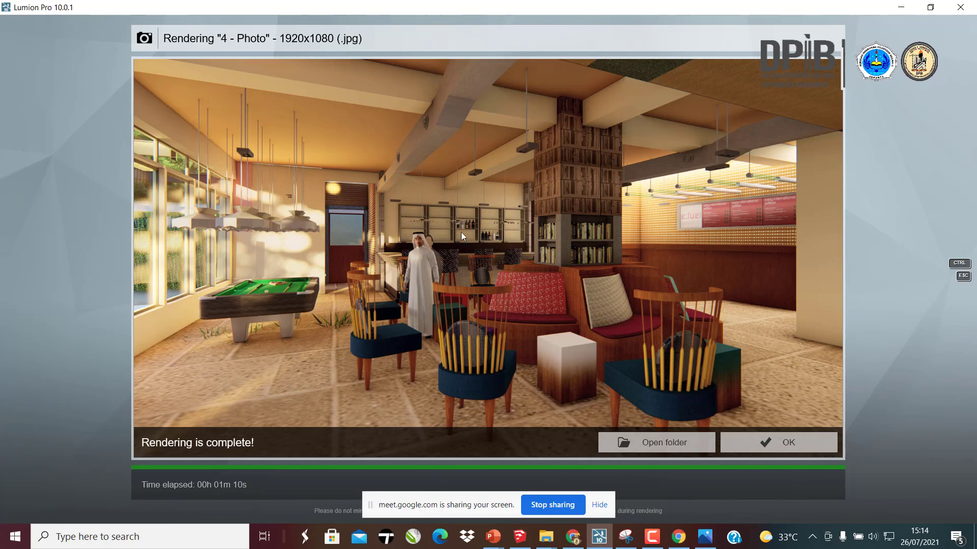
pyautogui.click(786, 442)
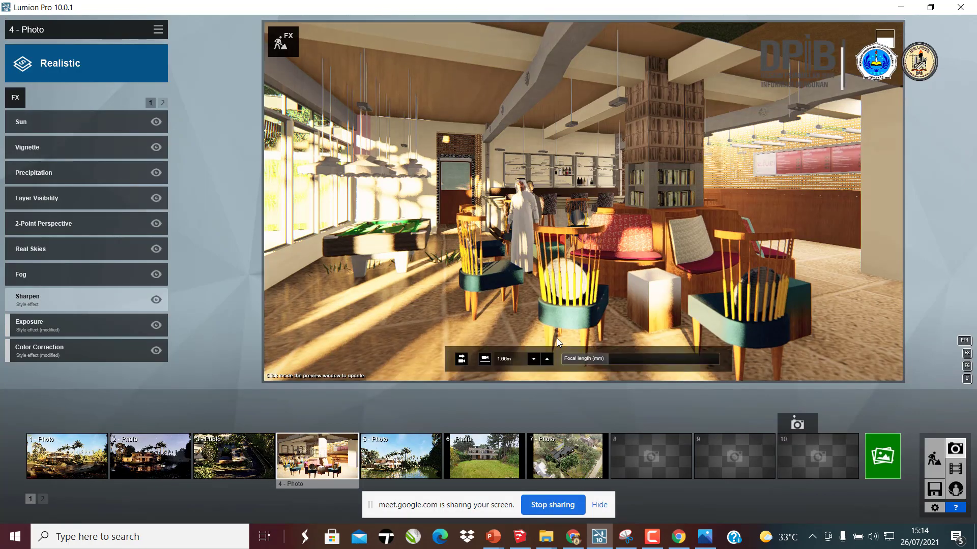
pyautogui.click(582, 212)
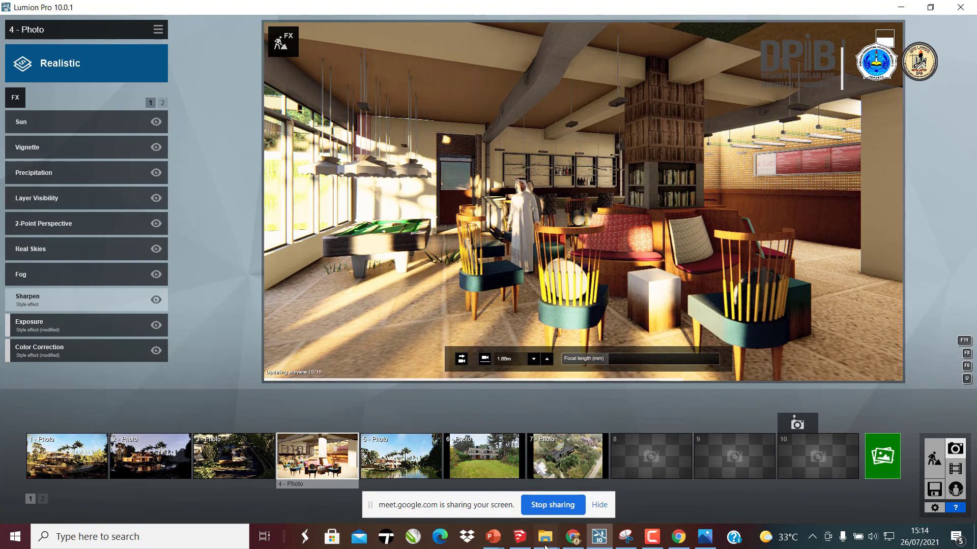
# - Open TEST.jpg and TEST 2.jpg from Downloads in File Explorer and arrange the two image windows side by side
pyautogui.moveTo(546, 536)
pyautogui.moveTo(587, 497)
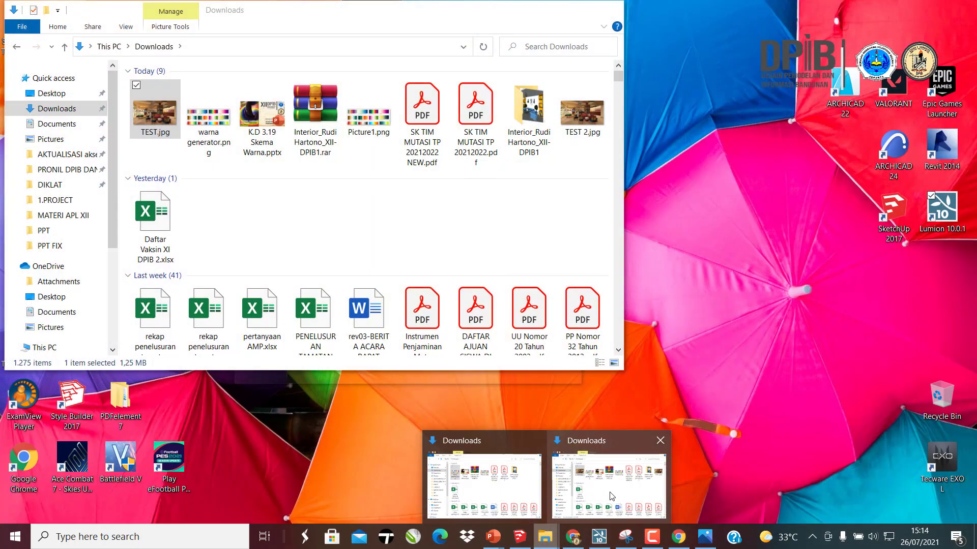
pyautogui.click(613, 497)
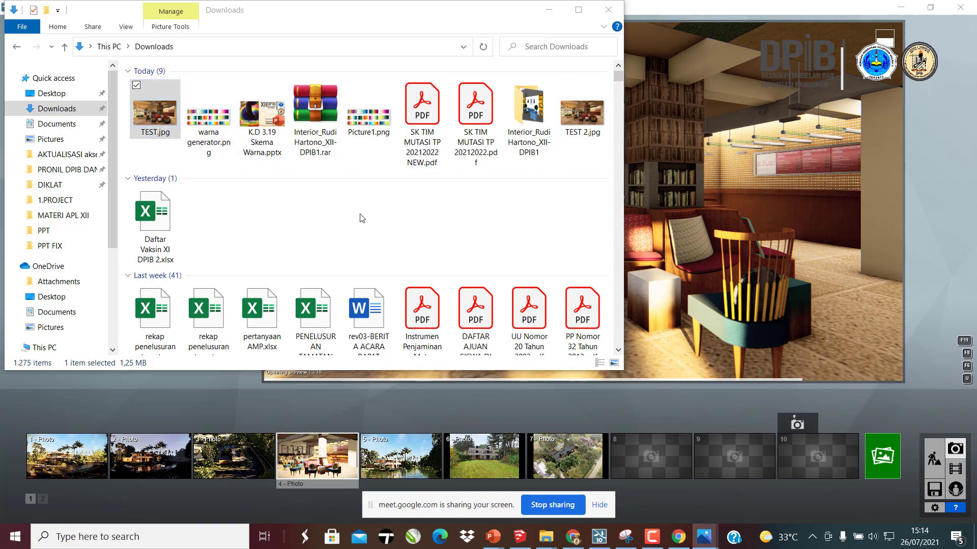
pyautogui.press('Return')
pyautogui.moveTo(648, 8); pyautogui.dragTo(187, 72)
pyautogui.click(583, 111)
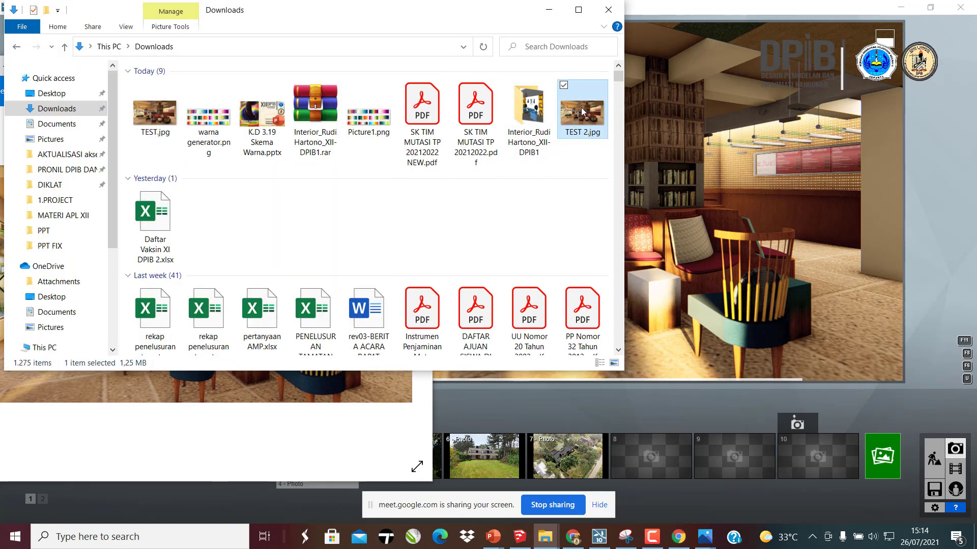
pyautogui.doubleClick(582, 110)
pyautogui.moveTo(481, 4); pyautogui.dragTo(730, 41)
pyautogui.click(343, 387)
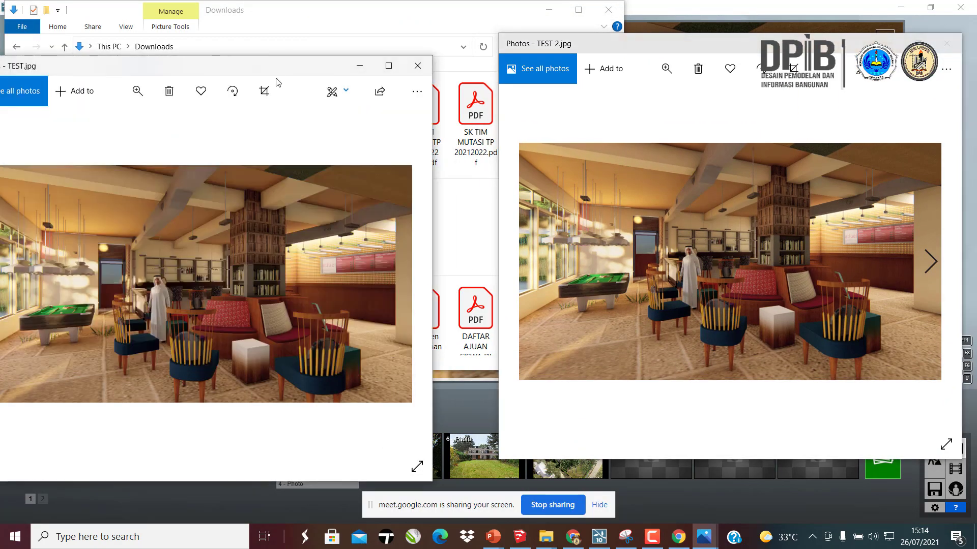
pyautogui.moveTo(260, 74); pyautogui.dragTo(334, 49)
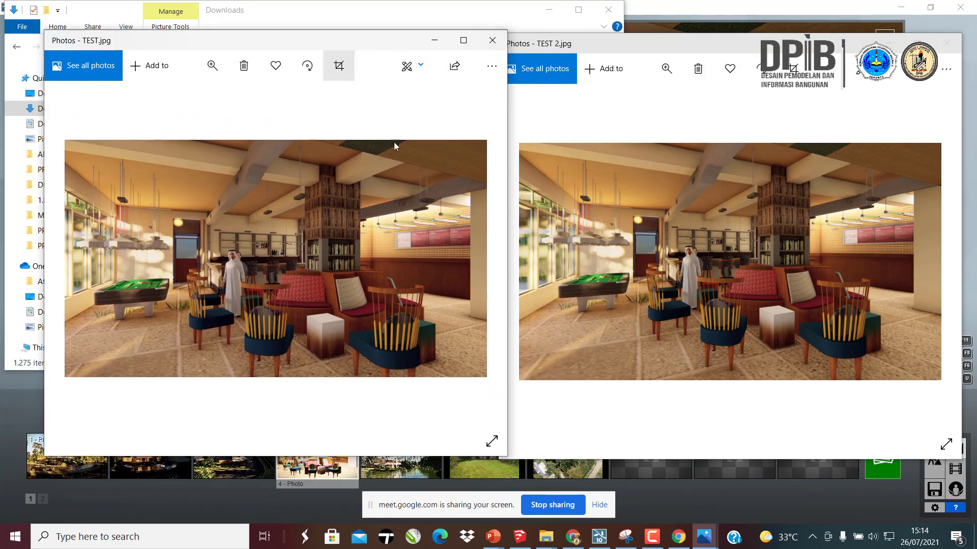
# - Compare the floor around the pool table close up in both renders, and return to Lumion's photo preview
pyautogui.click(653, 298)
pyautogui.doubleClick(619, 327)
pyautogui.moveTo(618, 327); pyautogui.dragTo(718, 304)
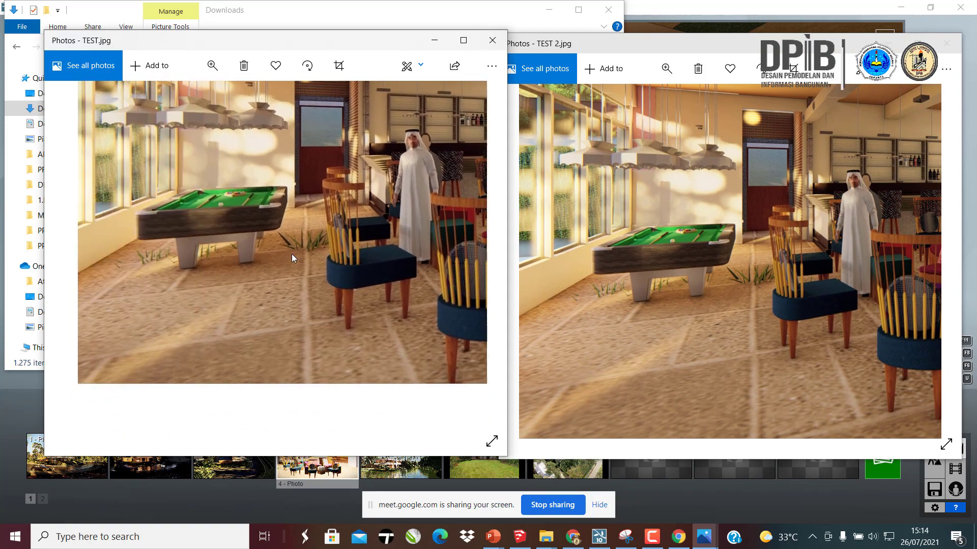
pyautogui.click(702, 316)
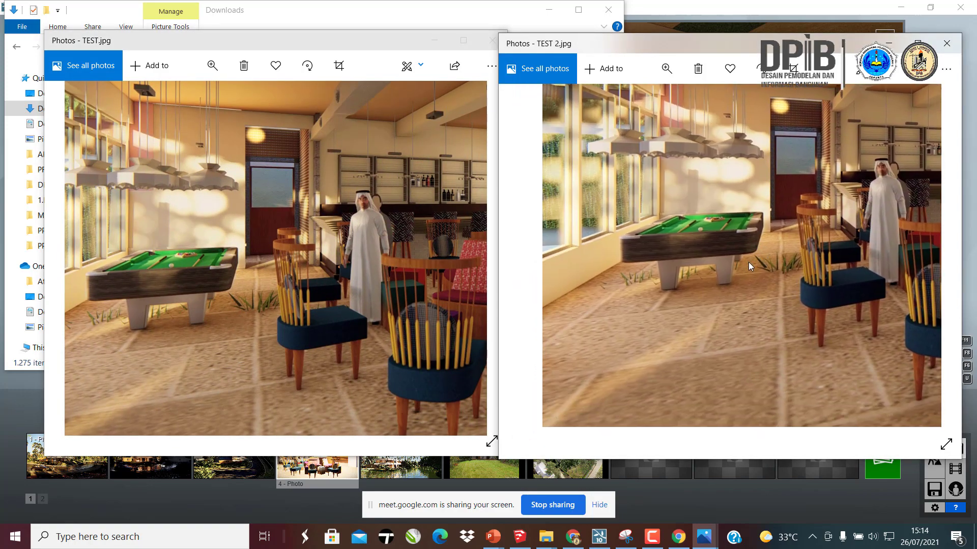
pyautogui.click(377, 325)
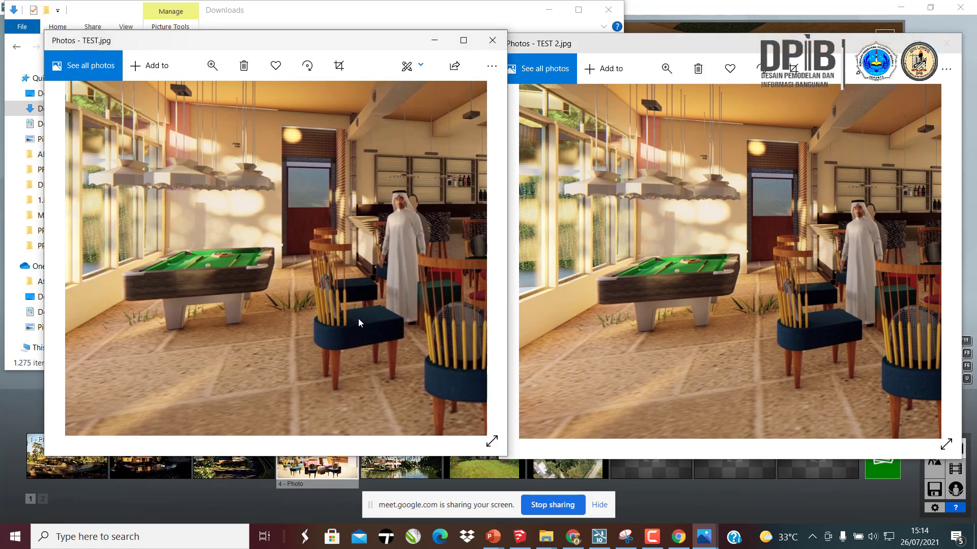
pyautogui.click(716, 473)
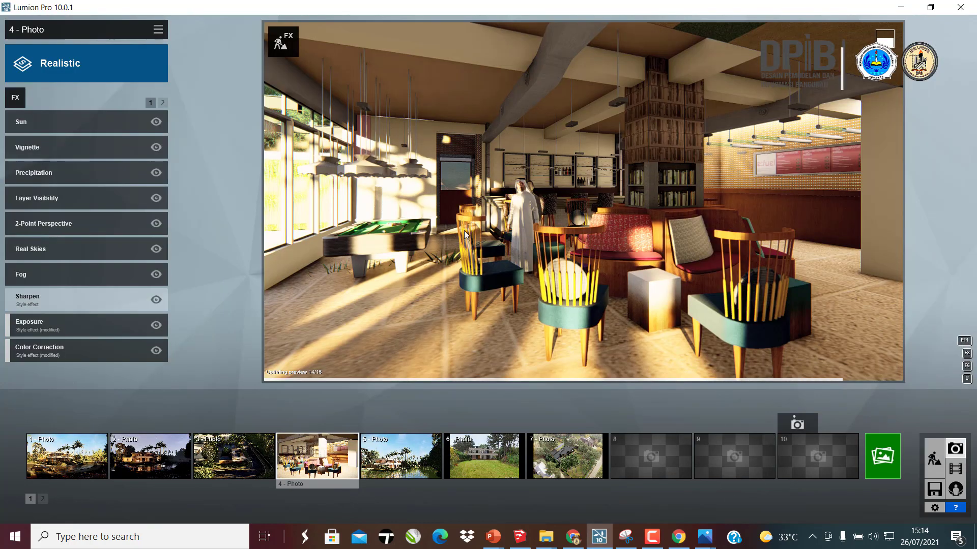
# - Apply the Standard material to the wood cladding above the bookshelf column with reflectivity about 0.8 and lower gloss and relief, and save it
pyautogui.click(934, 458)
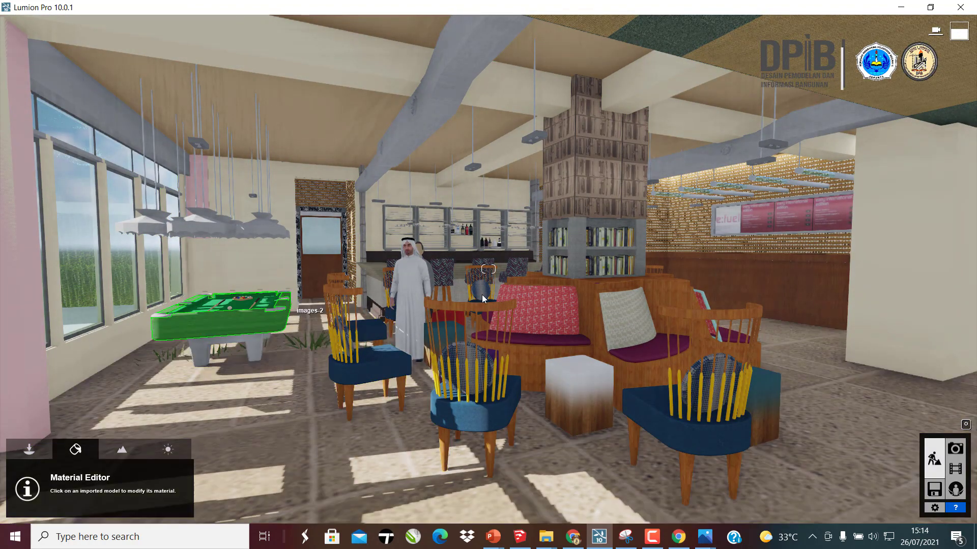
pyautogui.click(616, 164)
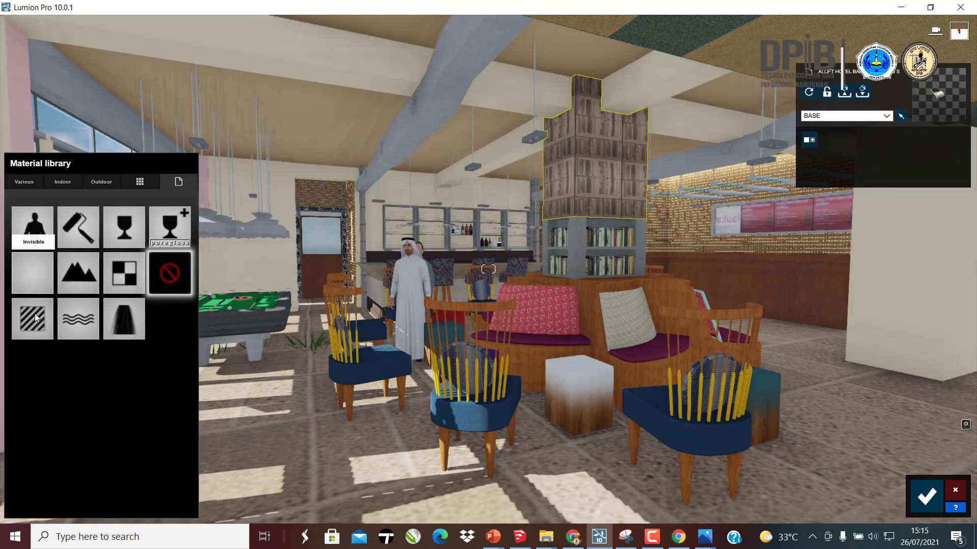
pyautogui.click(32, 318)
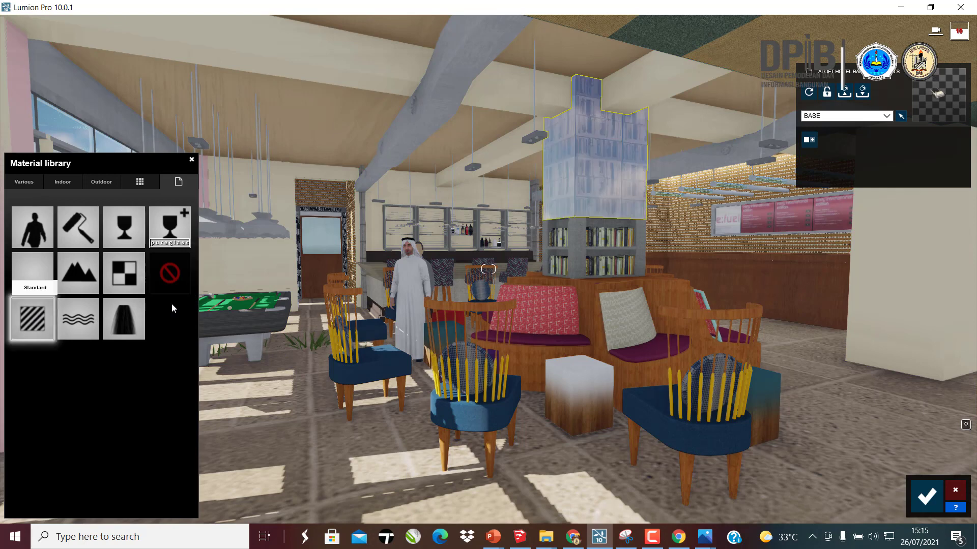
pyautogui.moveTo(52, 447)
pyautogui.mouseDown()
pyautogui.moveTo(105, 443)
pyautogui.moveTo(43, 446)
pyautogui.moveTo(121, 462)
pyautogui.moveTo(70, 473)
pyautogui.moveTo(46, 461)
pyautogui.mouseUp()
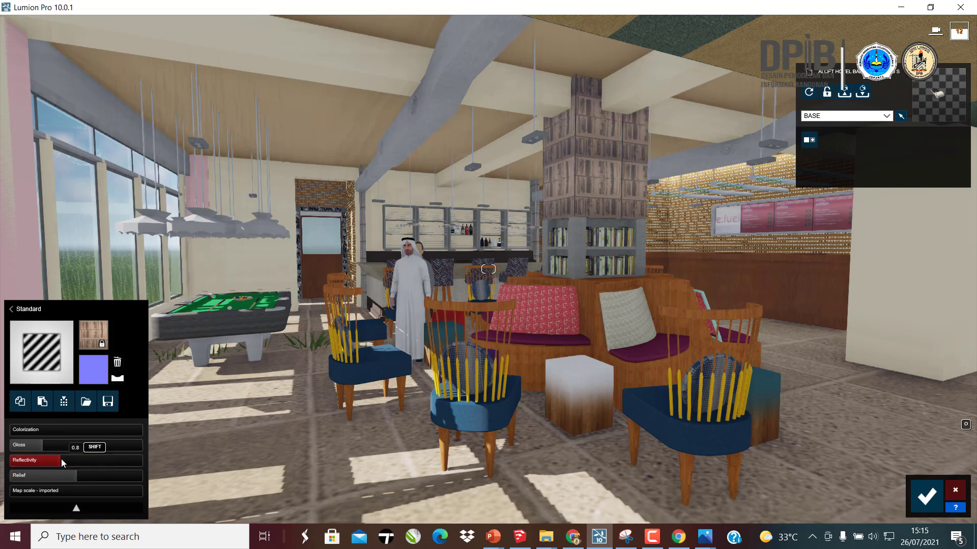
pyautogui.moveTo(57, 475); pyautogui.dragTo(49, 474)
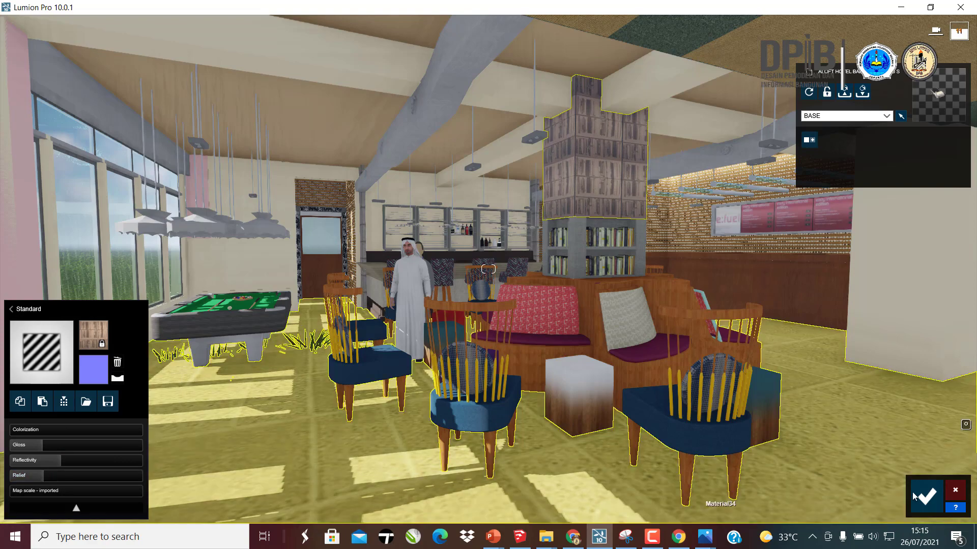
pyautogui.click(926, 496)
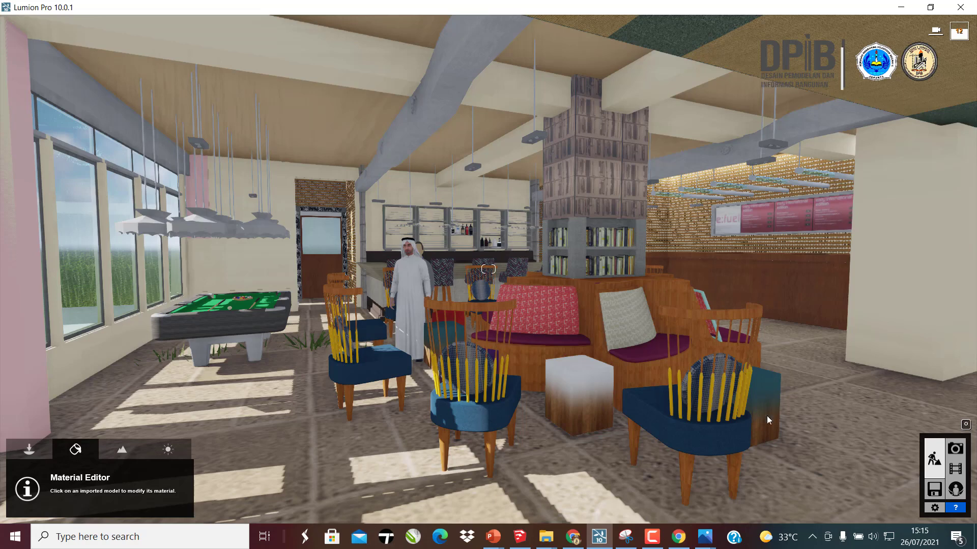
# - Look over the Landscape and Weather settings in build mode, and open the Objects mode
pyautogui.click(120, 452)
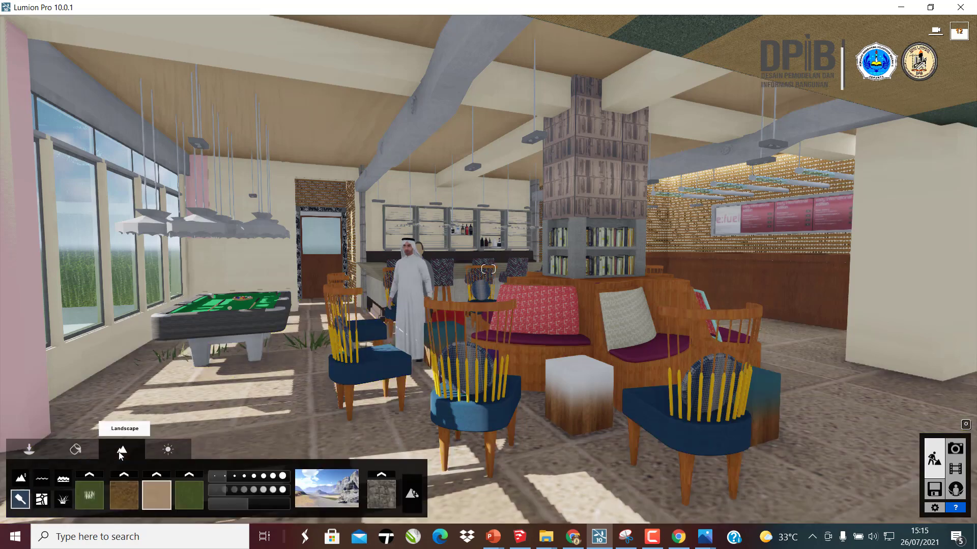
pyautogui.click(171, 450)
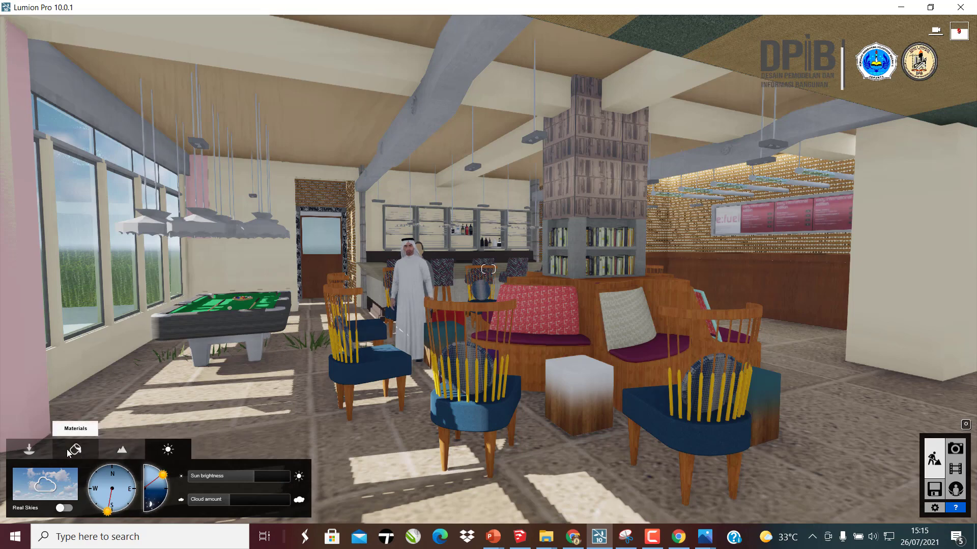
pyautogui.click(76, 450)
pyautogui.click(39, 446)
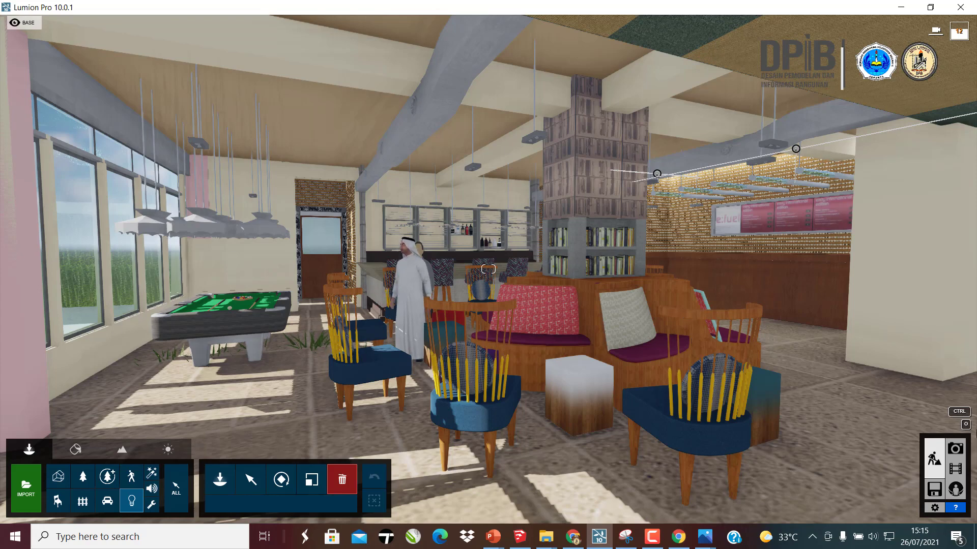
# - Open Photo mode and look around the lounge's seating, bookshelf column and menu-board wall in the preview
pyautogui.click(955, 450)
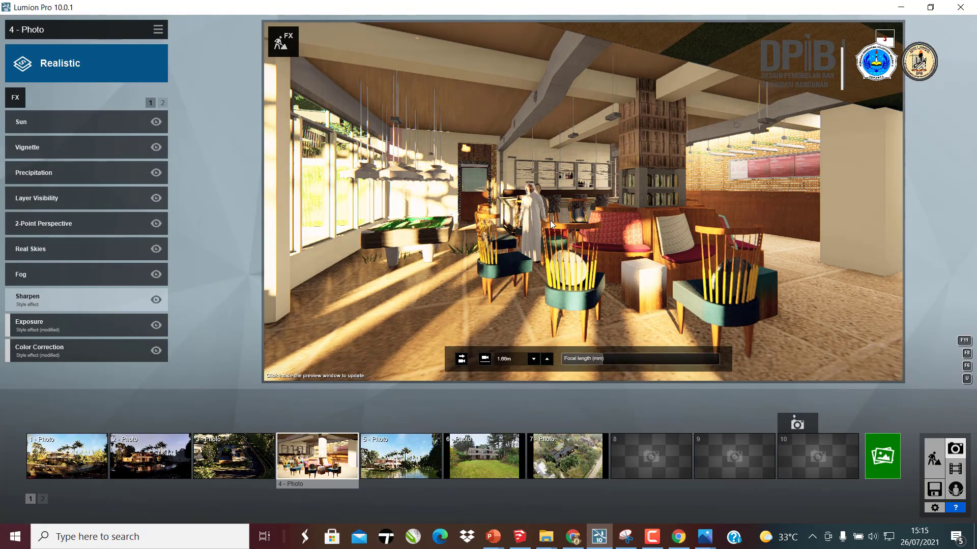
pyautogui.press('a')
pyautogui.moveTo(584, 201); pyautogui.dragTo(798, 190, button='right')
pyautogui.press('a')
pyautogui.press('a')
pyautogui.press('q')
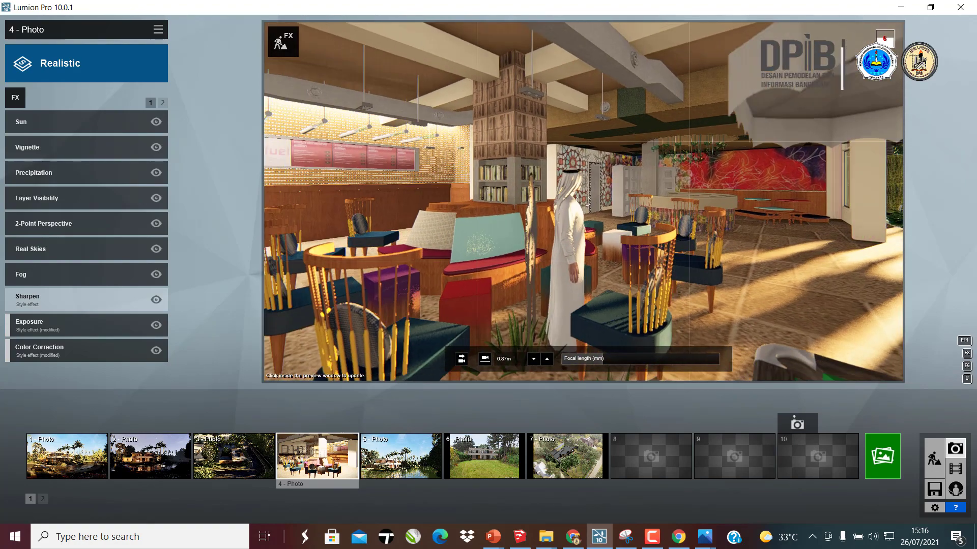
pyautogui.press('a')
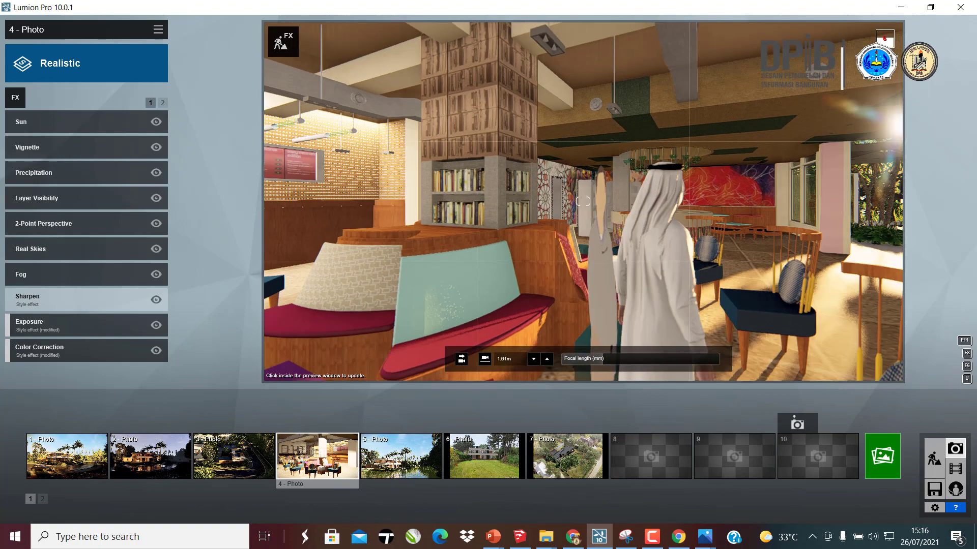
pyautogui.press('a')
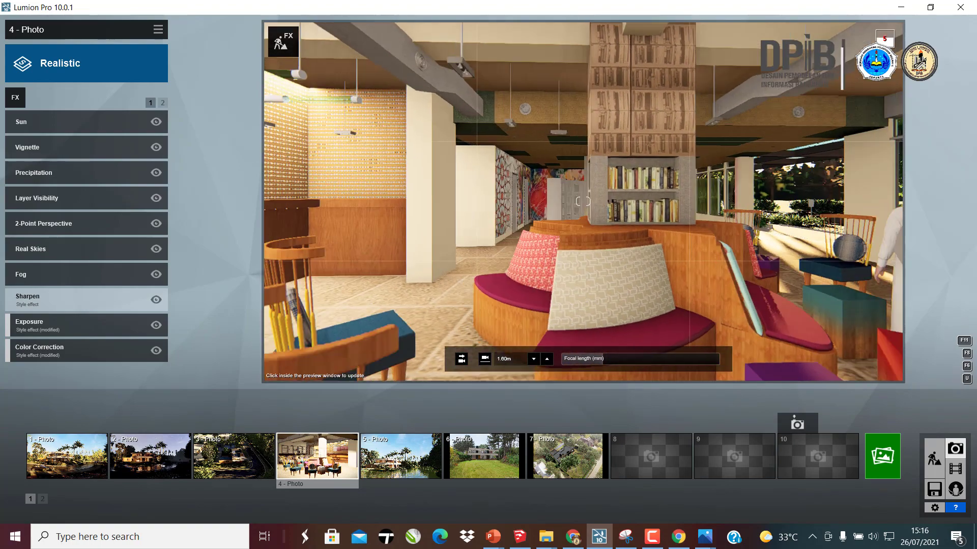
pyautogui.press('a')
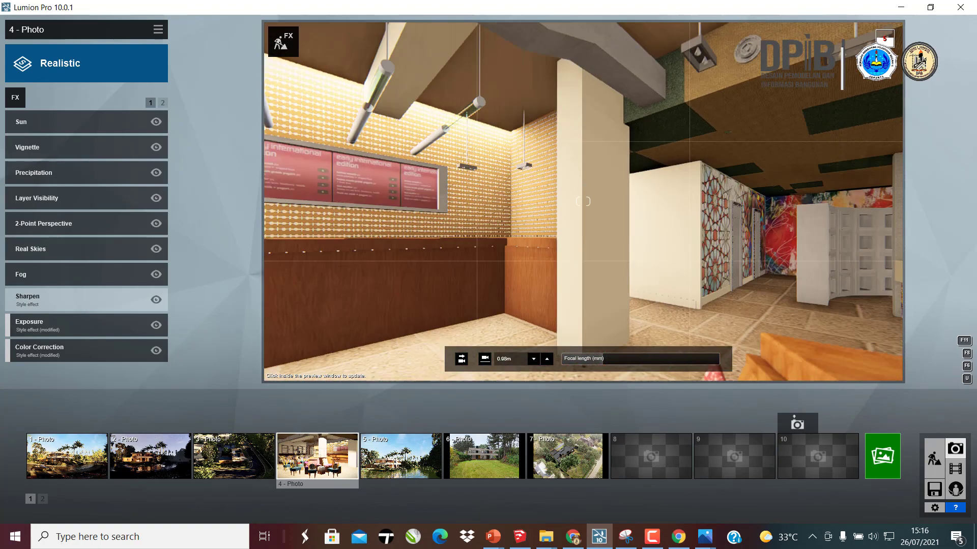
pyautogui.press('d')
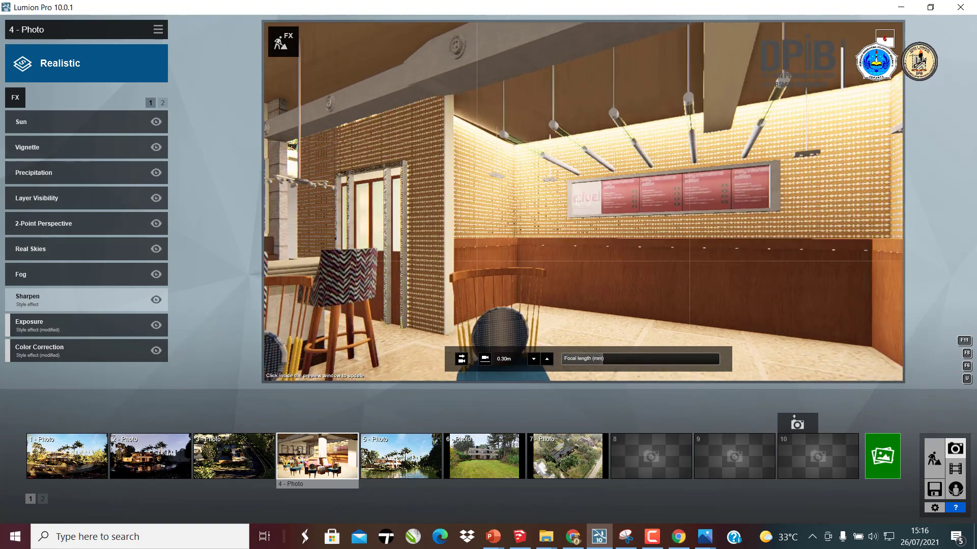
# - Inspect the round reception counter and mosaic wall, and turn the photo preview back towards the whole lounge
pyautogui.moveTo(583, 202); pyautogui.dragTo(700, 188, button='right')
pyautogui.press('s')
pyautogui.press('d')
pyautogui.press('w')
pyautogui.press('q')
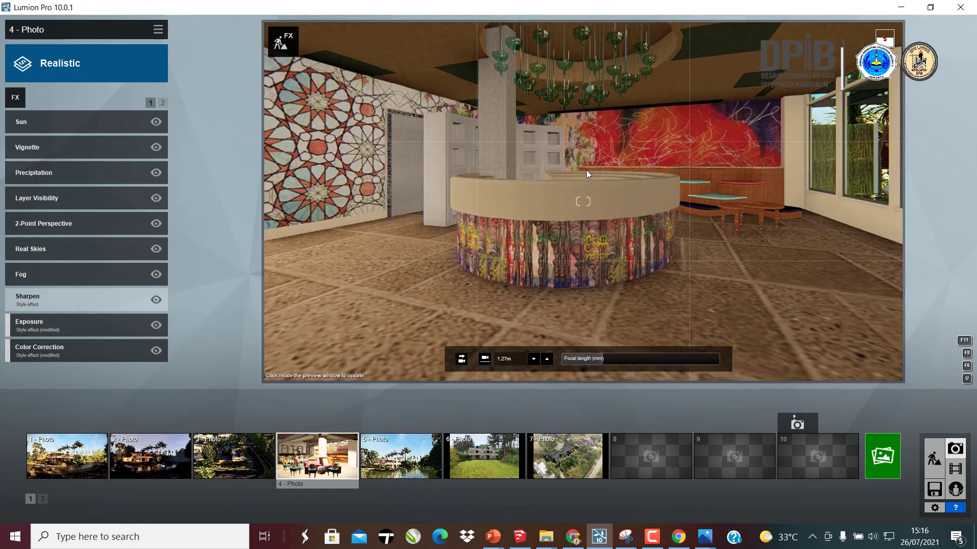
pyautogui.press('w')
pyautogui.press('q')
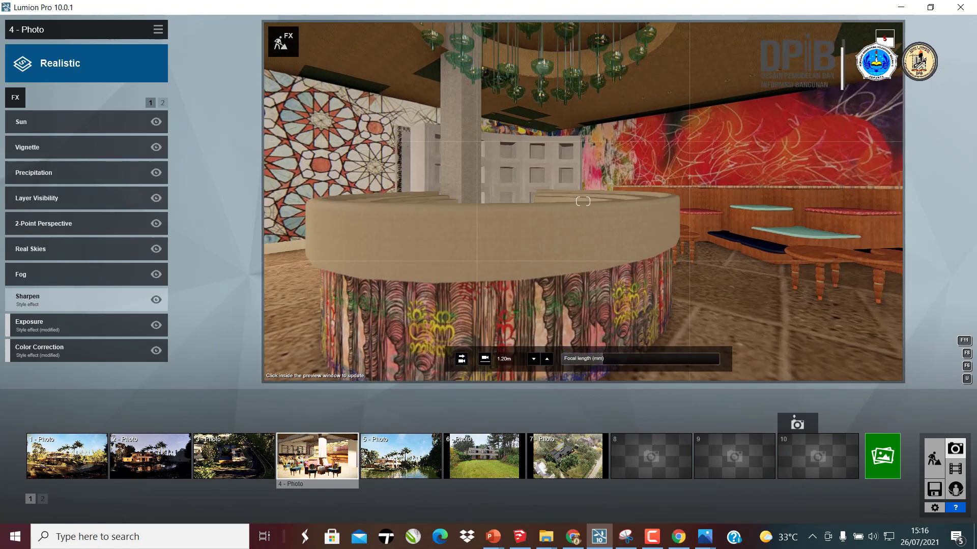
pyautogui.press('e')
pyautogui.press('q')
pyautogui.moveTo(648, 176); pyautogui.dragTo(633, 169, button='right')
pyautogui.press('q')
pyautogui.press('s')
pyautogui.press('e')
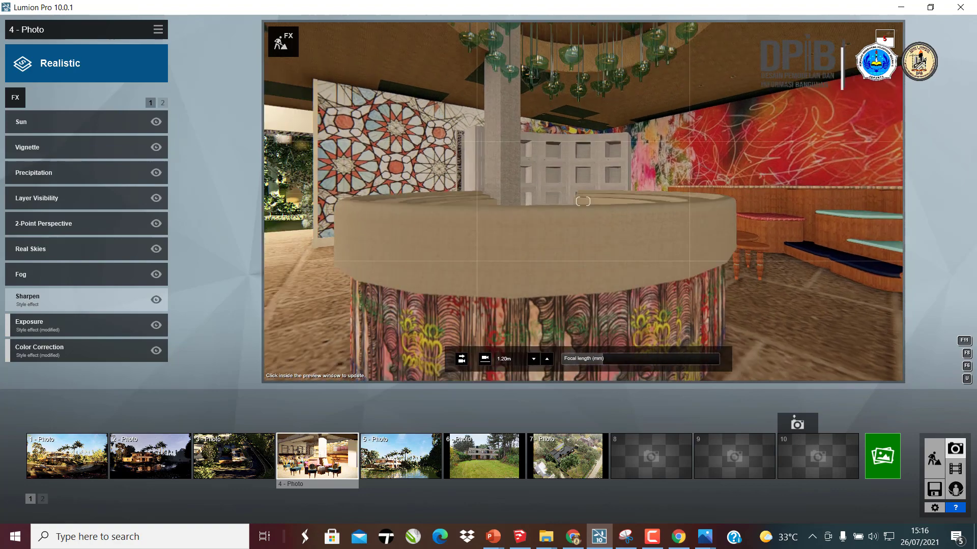
pyautogui.moveTo(583, 201); pyautogui.dragTo(756, 229, button='right')
pyautogui.moveTo(551, 199); pyautogui.dragTo(667, 207, button='right')
pyautogui.press('q')
pyautogui.press('q')
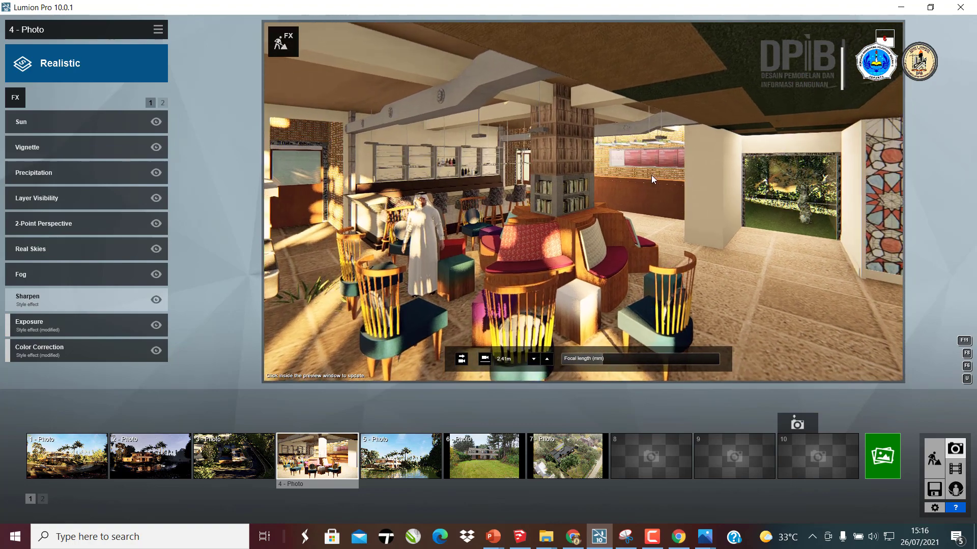
# - Minimize Lumion and bring the Chrome window with the Meet call in front of the other windows
pyautogui.click(673, 544)
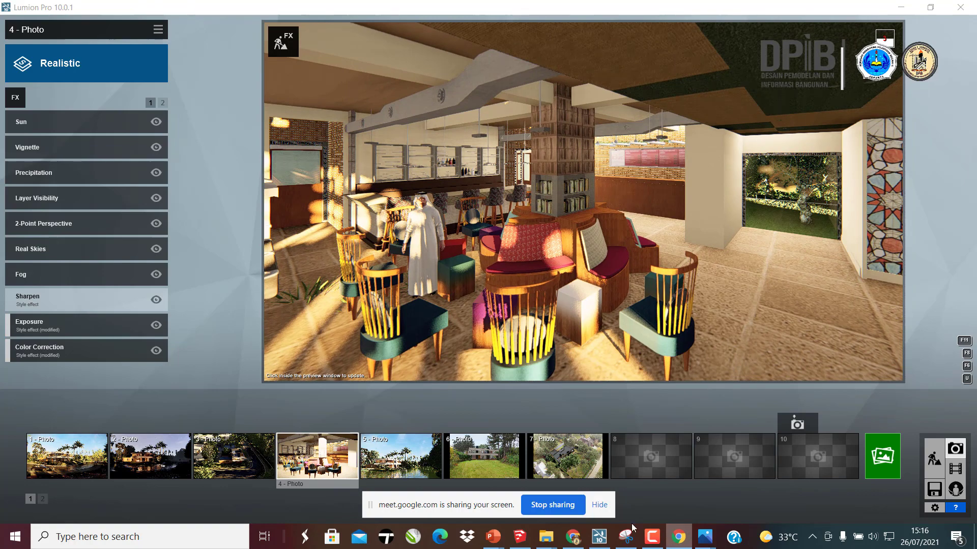
pyautogui.click(908, 8)
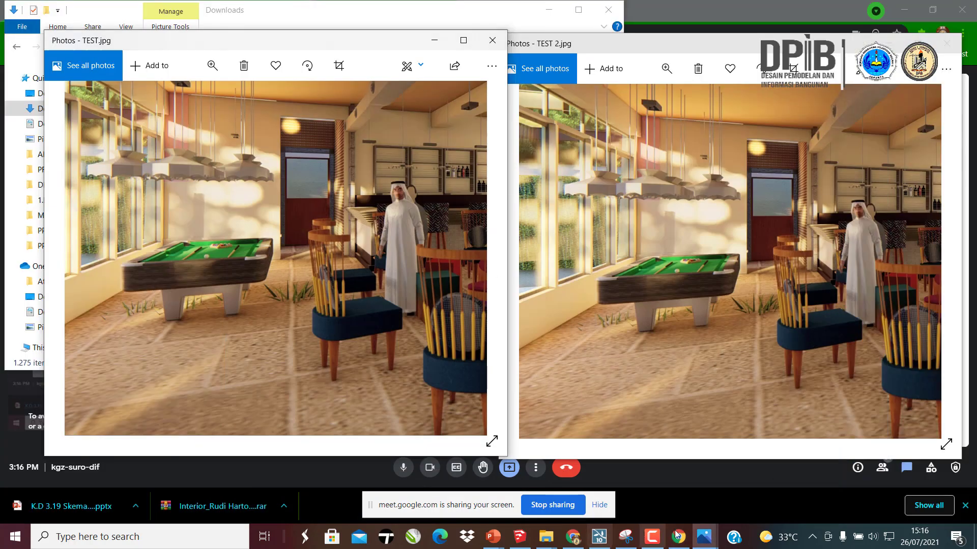
pyautogui.click(399, 16)
pyautogui.moveTo(400, 16); pyautogui.dragTo(413, 30)
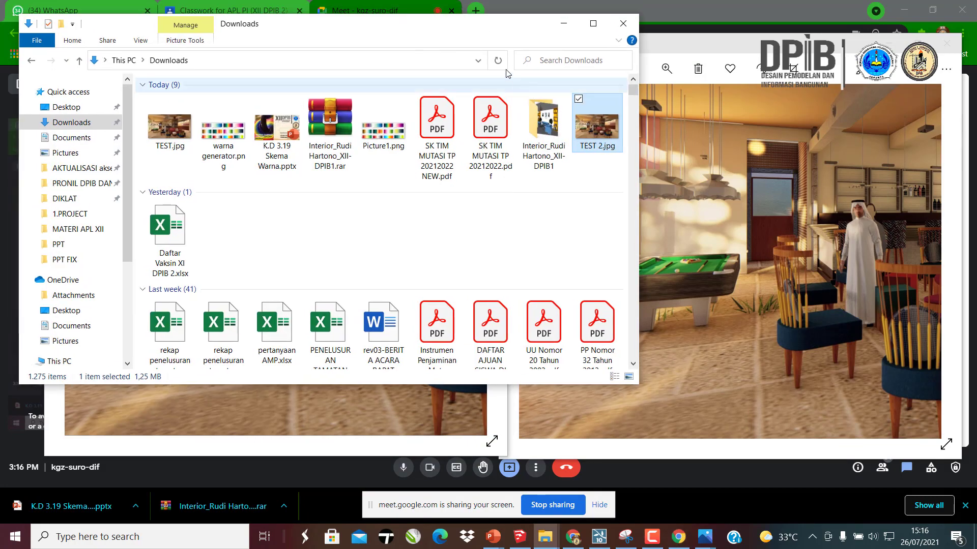
pyautogui.click(602, 10)
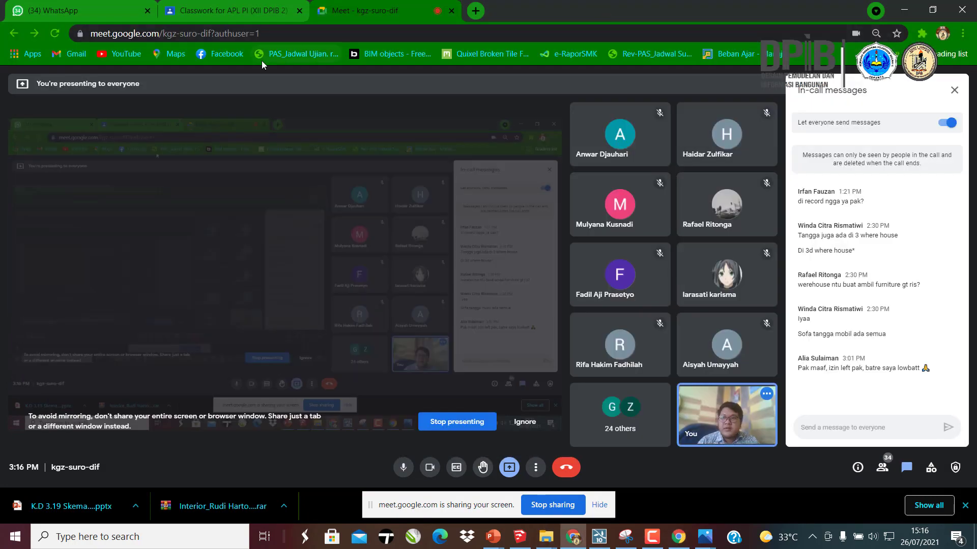
# - Find the PJJ APL XII group in WhatsApp by searching APL, and open the all-software Drive link from its full description
pyautogui.click(81, 11)
pyautogui.click(250, 112)
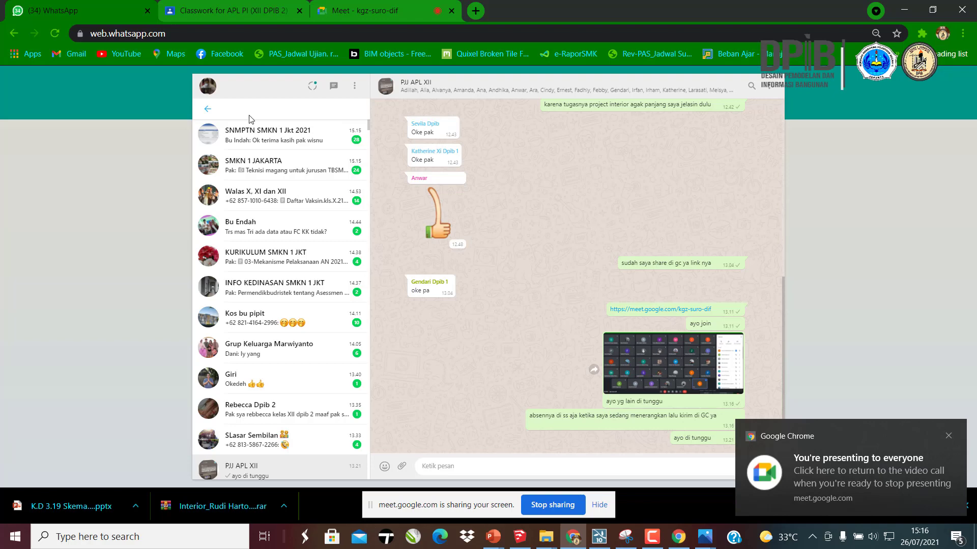
pyautogui.write('APL')
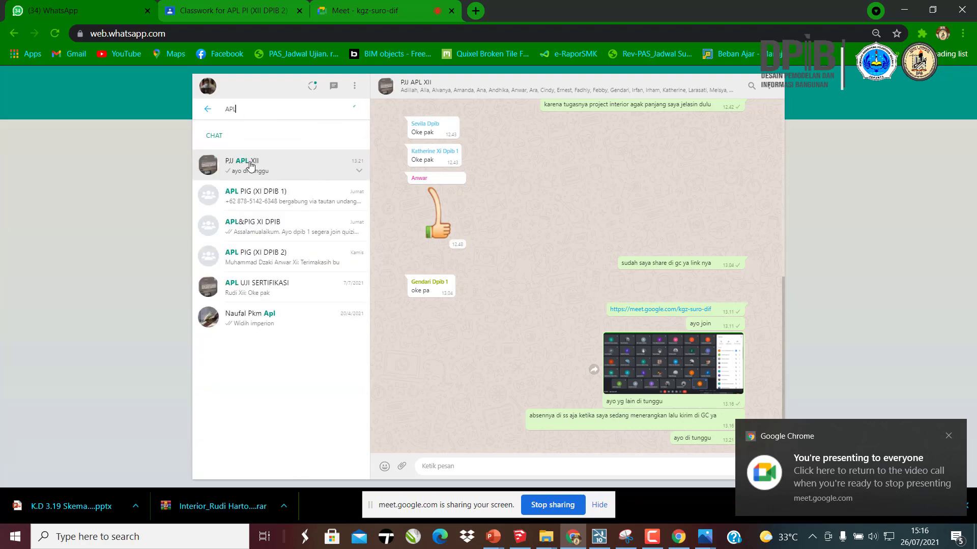
pyautogui.click(532, 96)
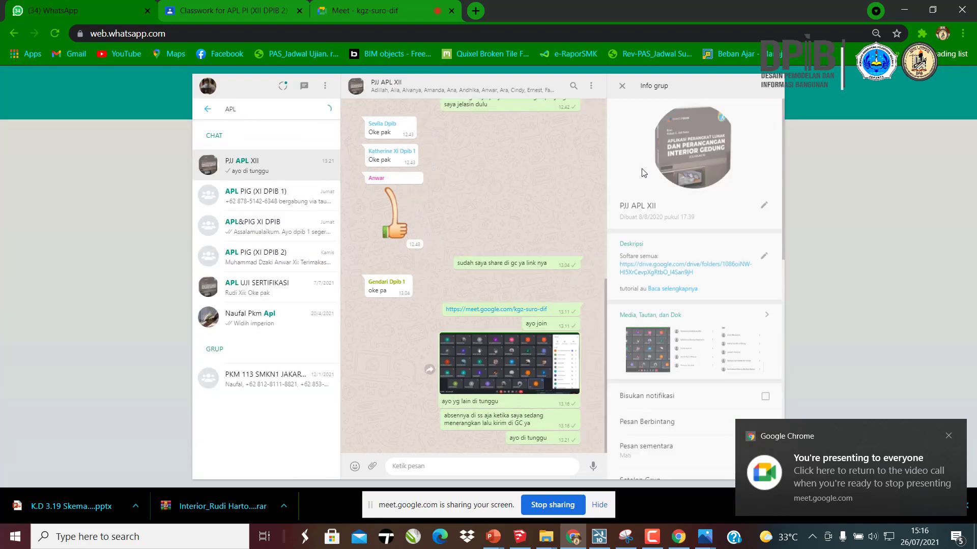
pyautogui.click(665, 295)
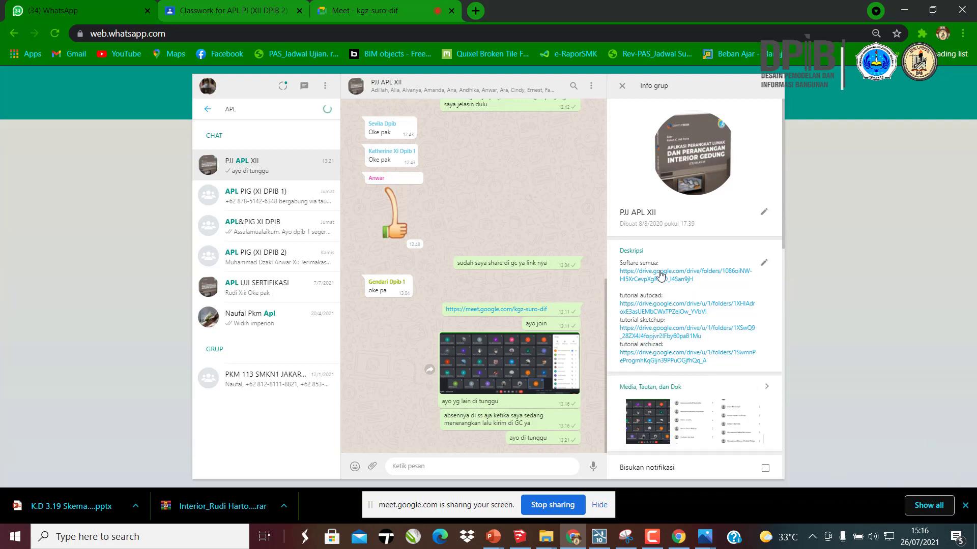
pyautogui.click(641, 276)
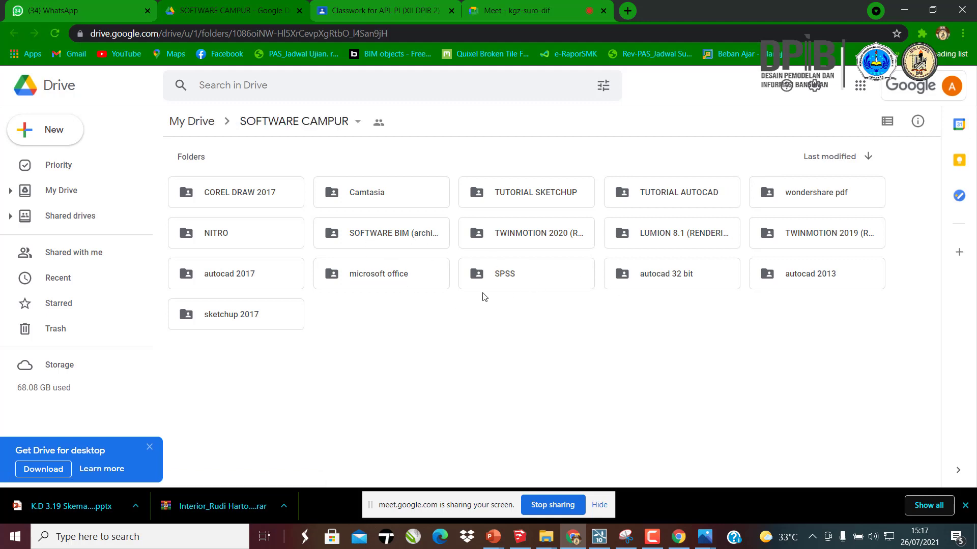
# - Open the LUMION 8.1 (RENDERING) folder and check the details of the Lumion 8.0 Pro archive and the folder
pyautogui.click(661, 235)
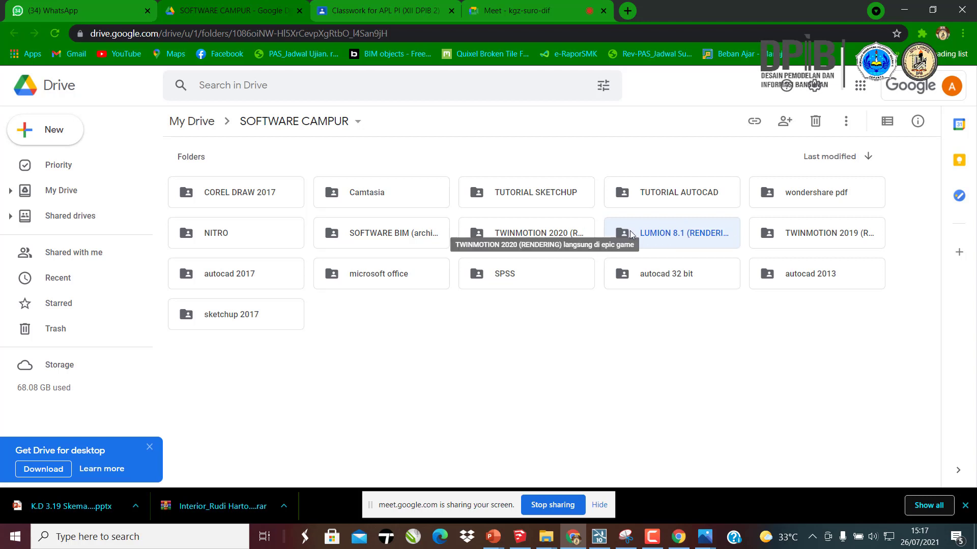
pyautogui.click(566, 235)
pyautogui.doubleClick(623, 235)
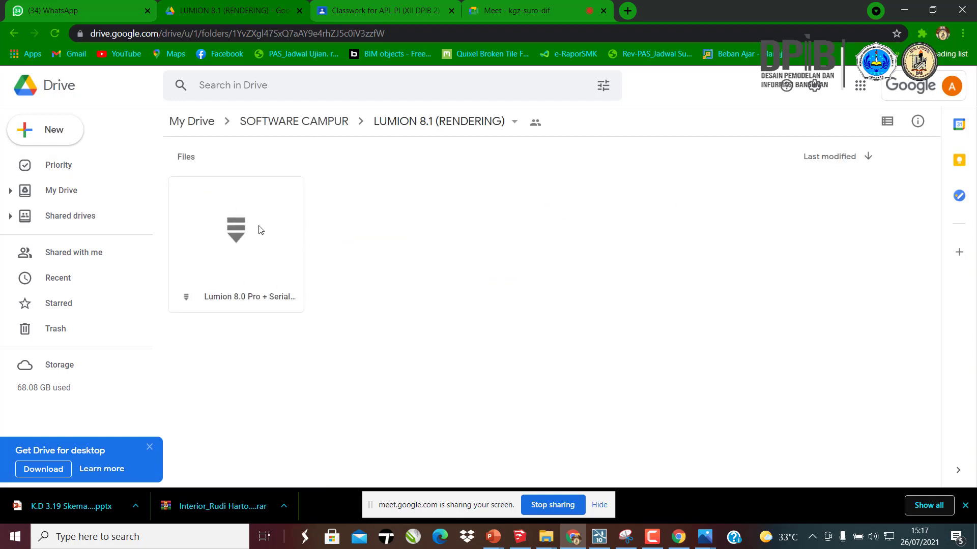
pyautogui.click(251, 234)
pyautogui.rightClick(263, 227)
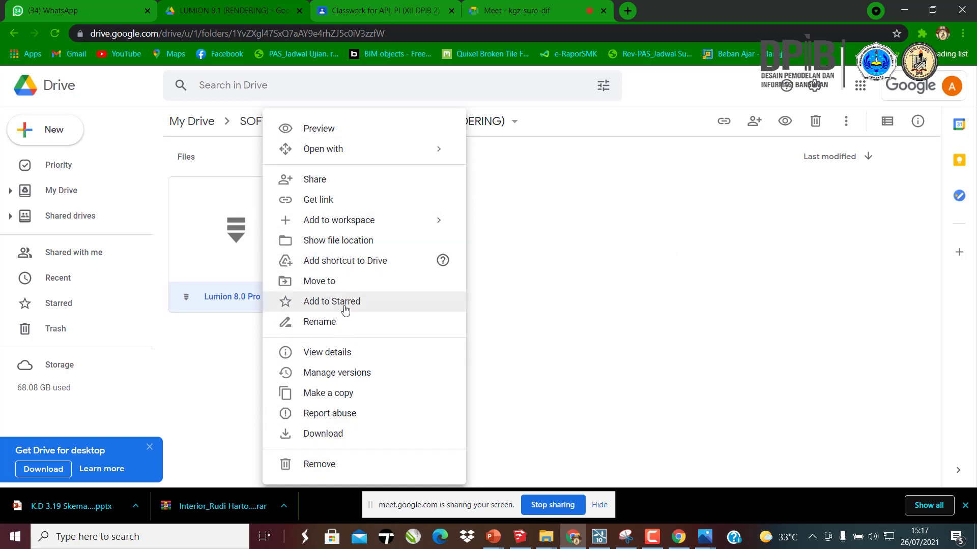
pyautogui.click(339, 352)
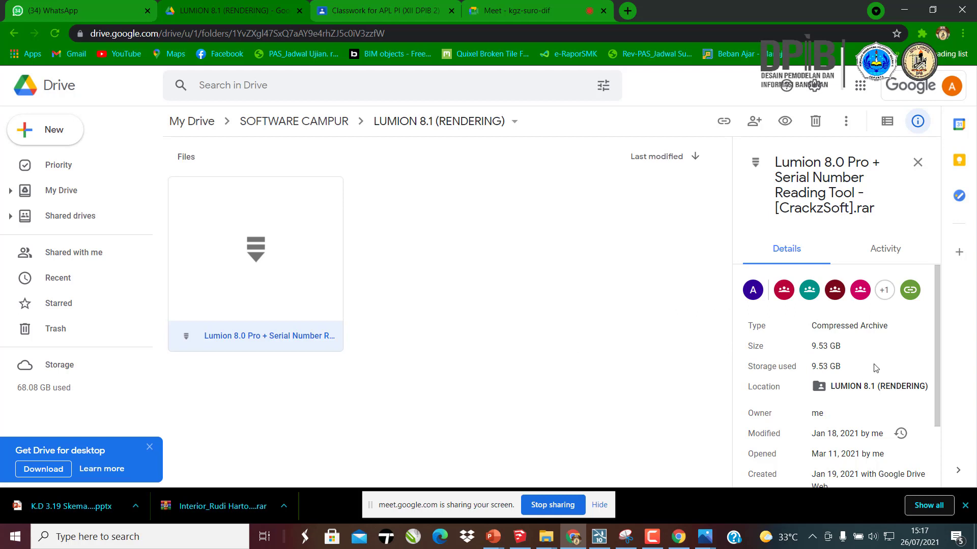
pyautogui.click(469, 245)
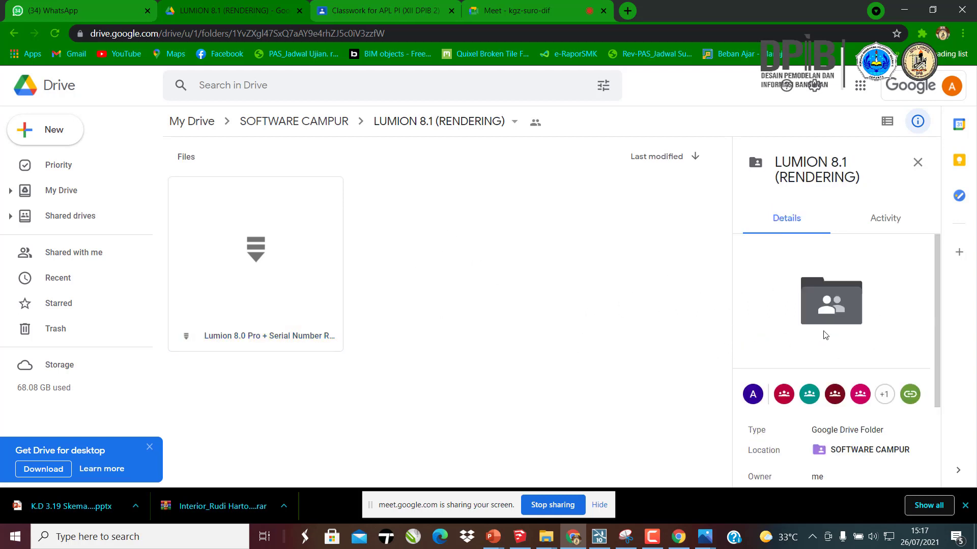
pyautogui.scroll(-2, 824, 335)
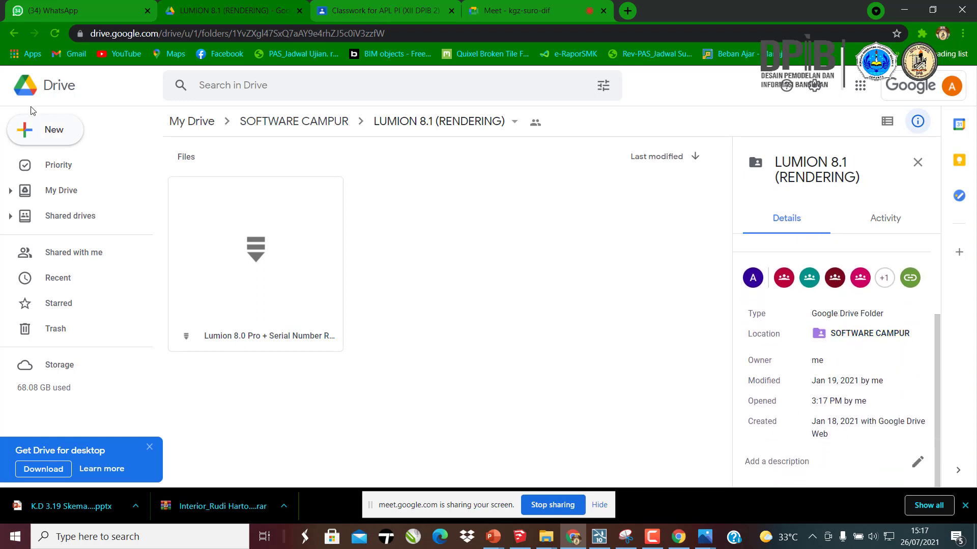
# - Look into the TWINMOTION 2020 and TWINMOTION 2019 (RENDERING) folders, and return to SOFTWARE CAMPUR
pyautogui.click(13, 33)
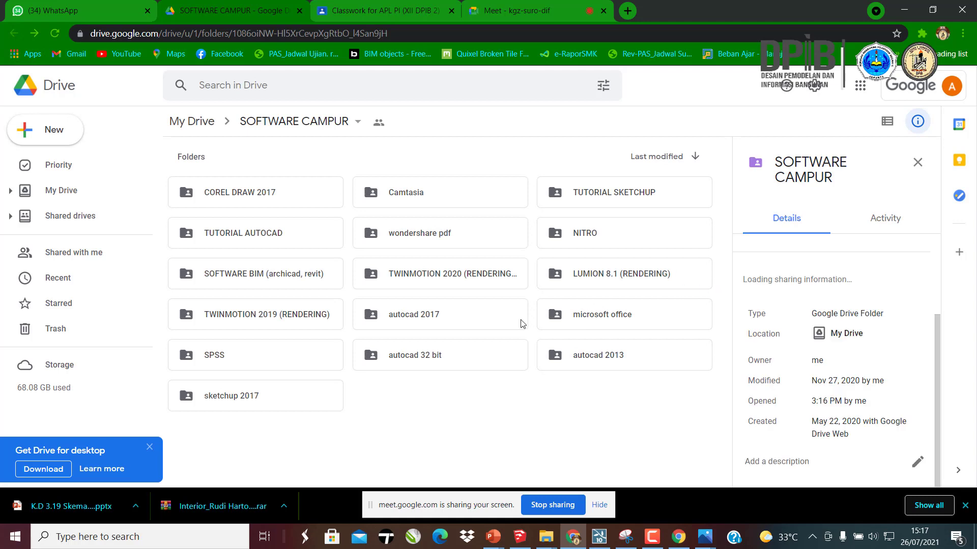
pyautogui.doubleClick(449, 277)
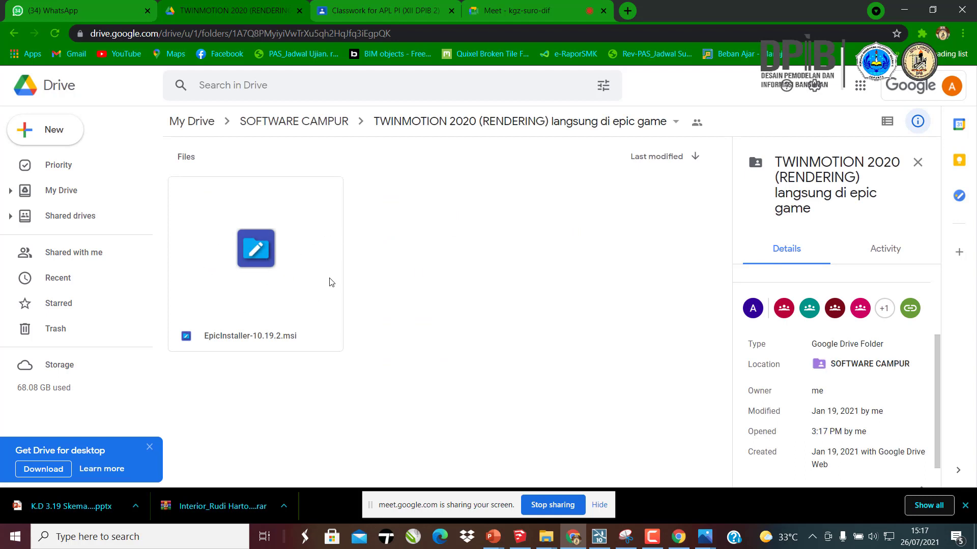
pyautogui.click(13, 33)
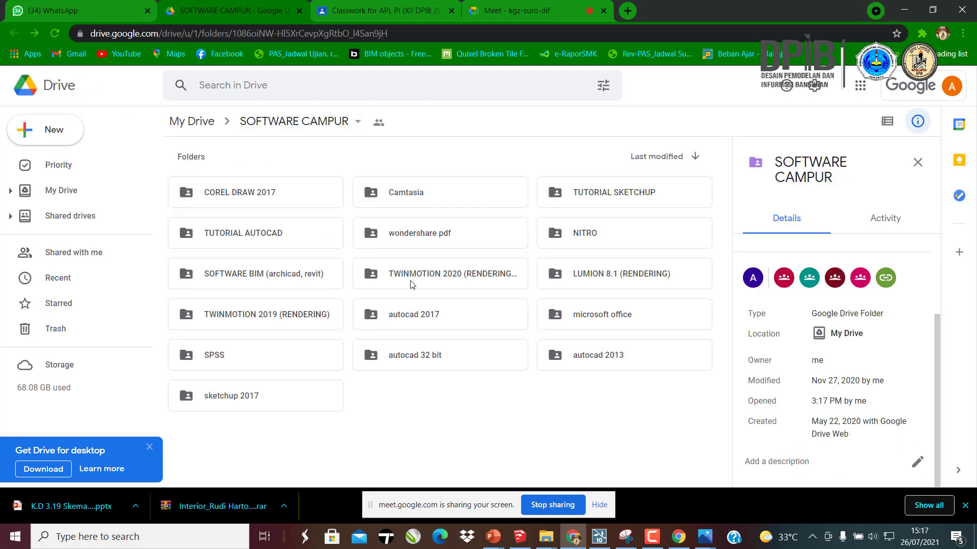
pyautogui.doubleClick(279, 319)
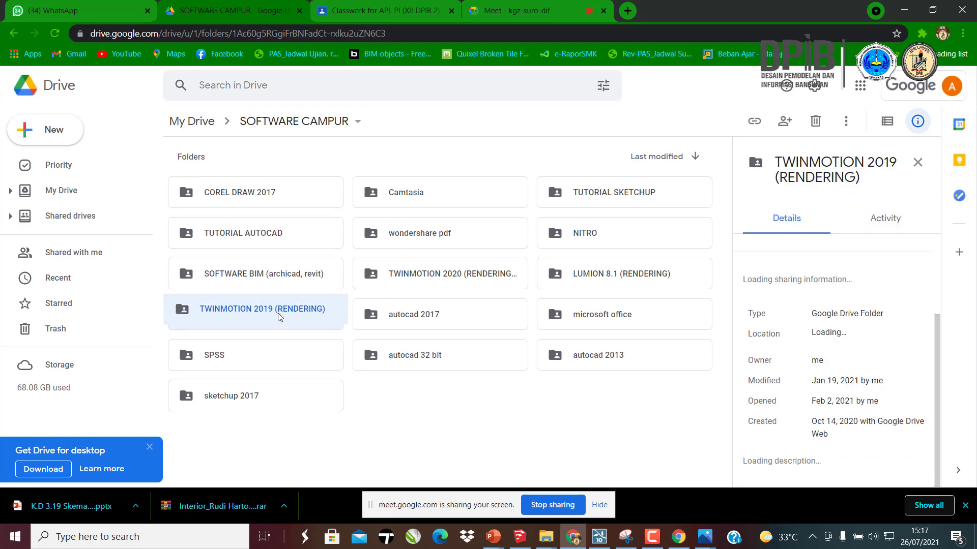
pyautogui.click(13, 34)
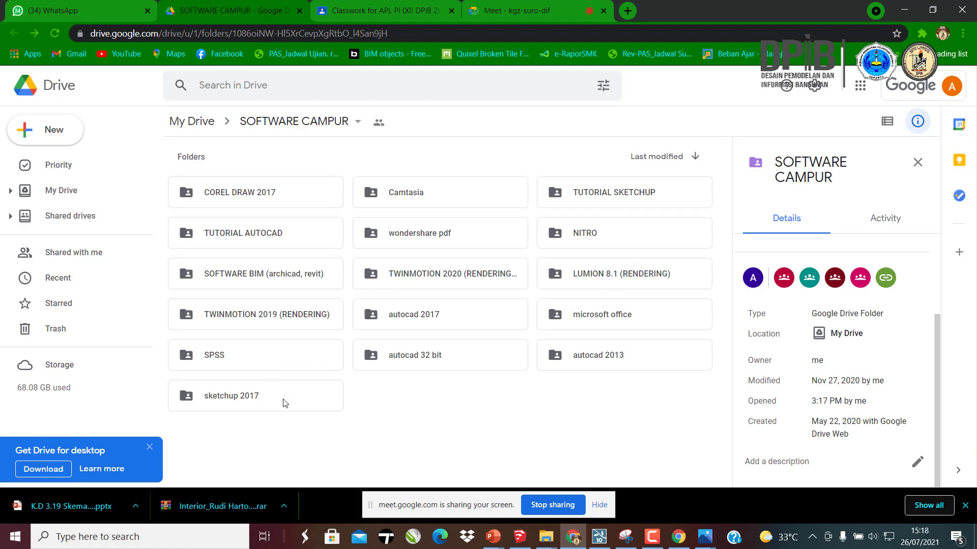
# - Open the sketchup 2017 folder and check the file details of the SketchUp archive and the WinRAR installer
pyautogui.click(237, 400)
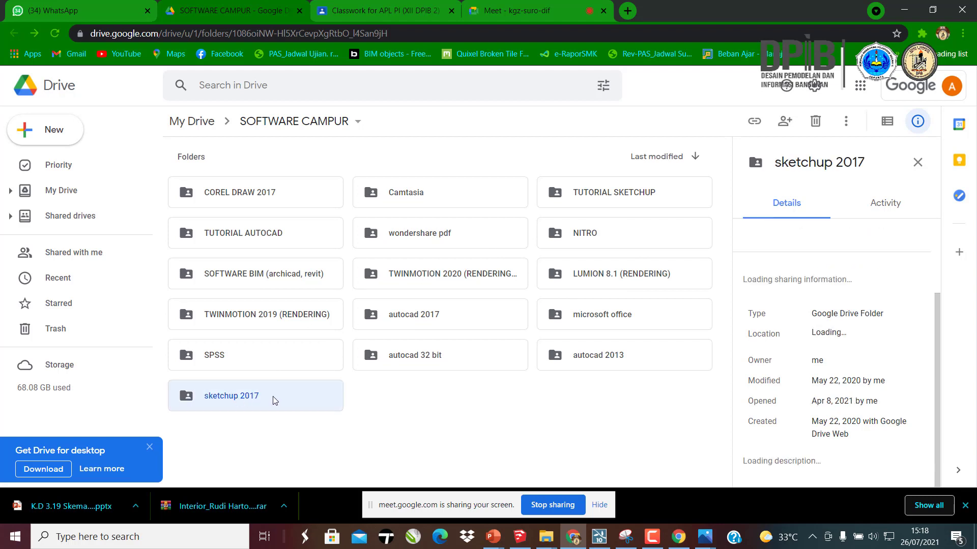
pyautogui.doubleClick(247, 397)
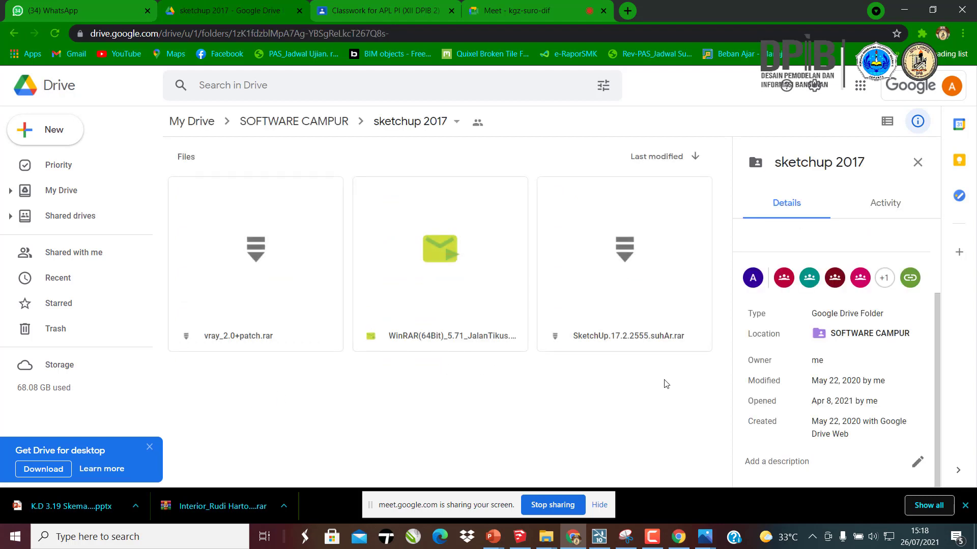
pyautogui.moveTo(659, 403); pyautogui.dragTo(214, 225)
pyautogui.moveTo(593, 405); pyautogui.dragTo(239, 216)
pyautogui.rightClick(430, 246)
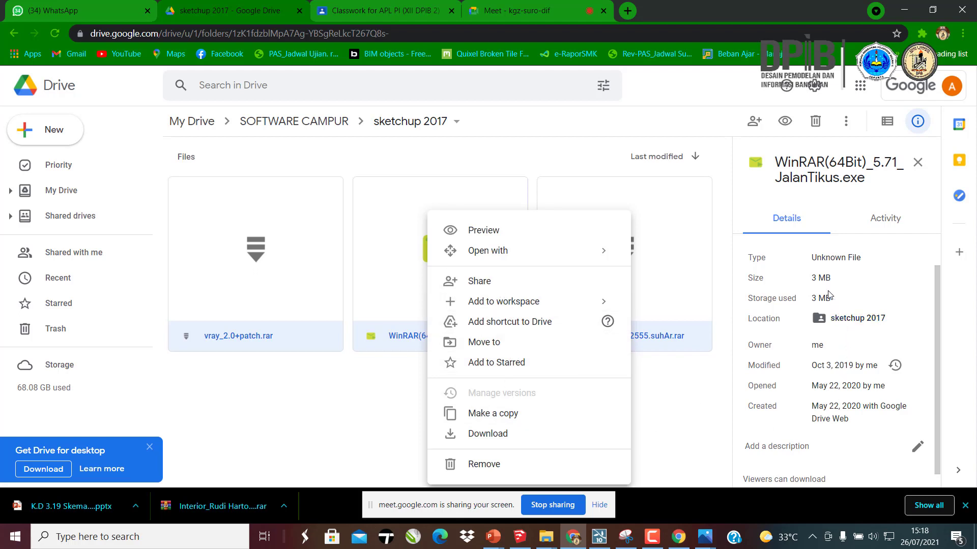
pyautogui.click(705, 390)
pyautogui.click(667, 269)
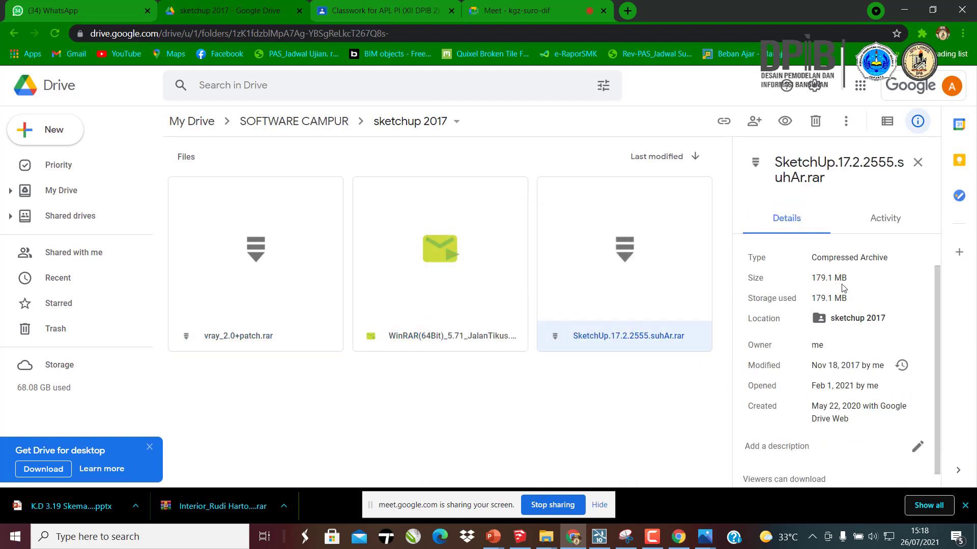
pyautogui.click(481, 275)
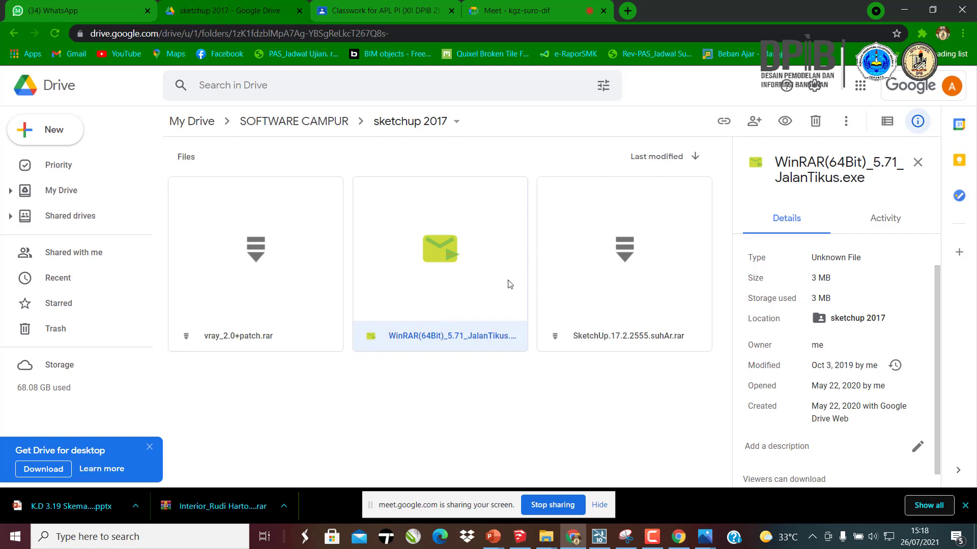
# - Check the file details of the vray_2.0+patch.rar archive in the sketchup 2017 folder, and return to SOFTWARE CAMPUR
pyautogui.click(249, 302)
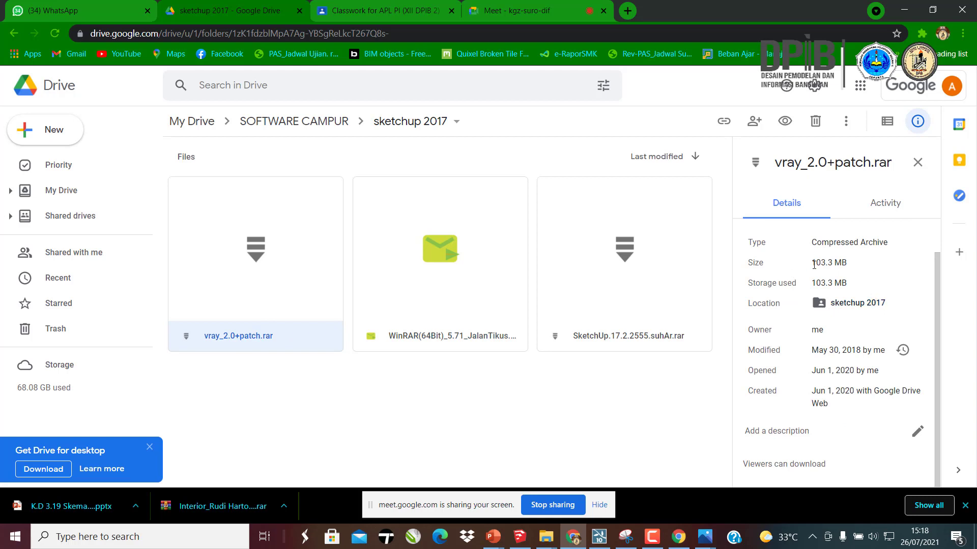
pyautogui.click(322, 408)
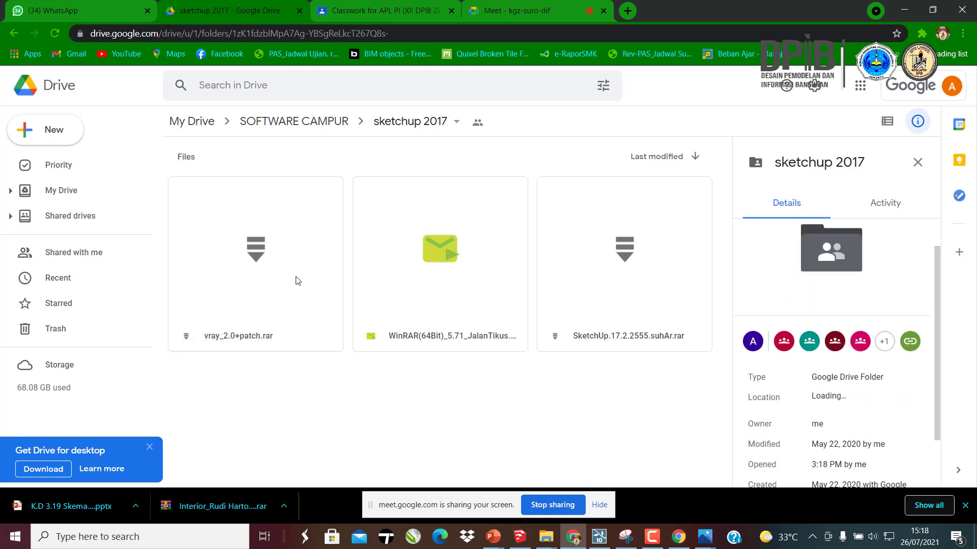
pyautogui.click(294, 279)
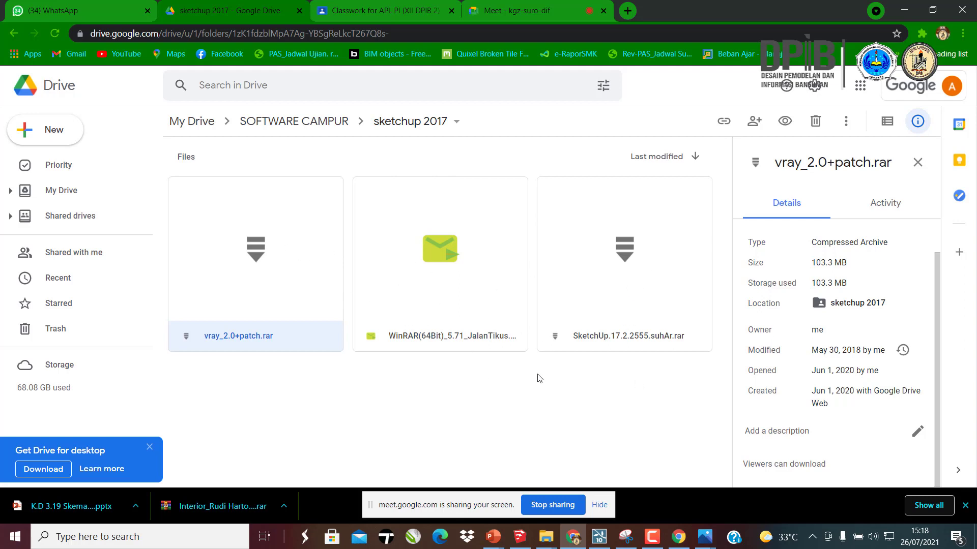
pyautogui.click(10, 34)
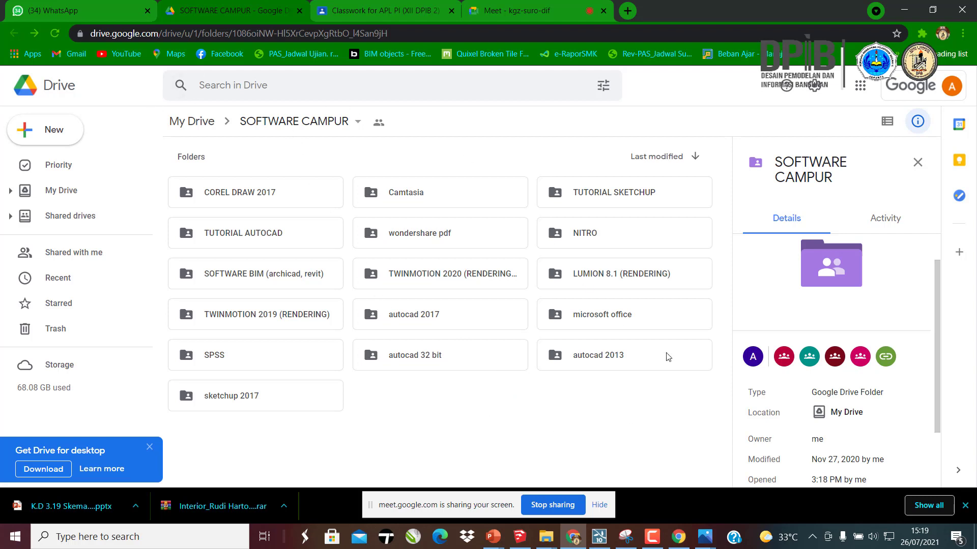
# - Stop sharing the screen with the class and switch to the Google Meet call
pyautogui.click(554, 505)
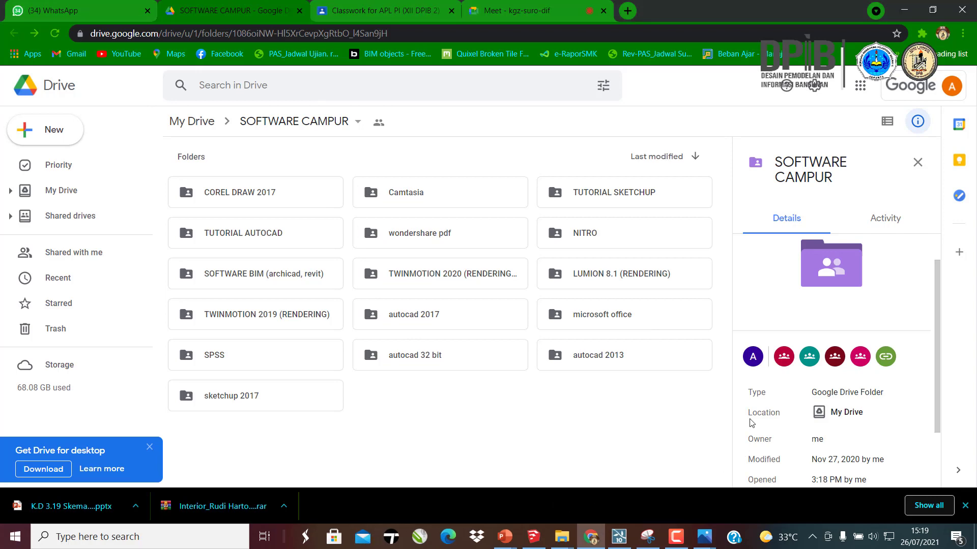
pyautogui.click(517, 11)
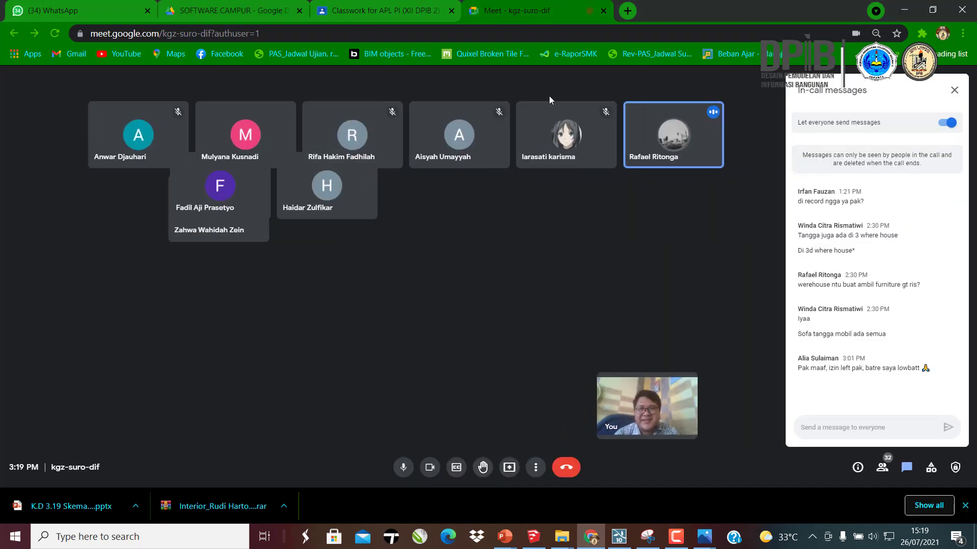